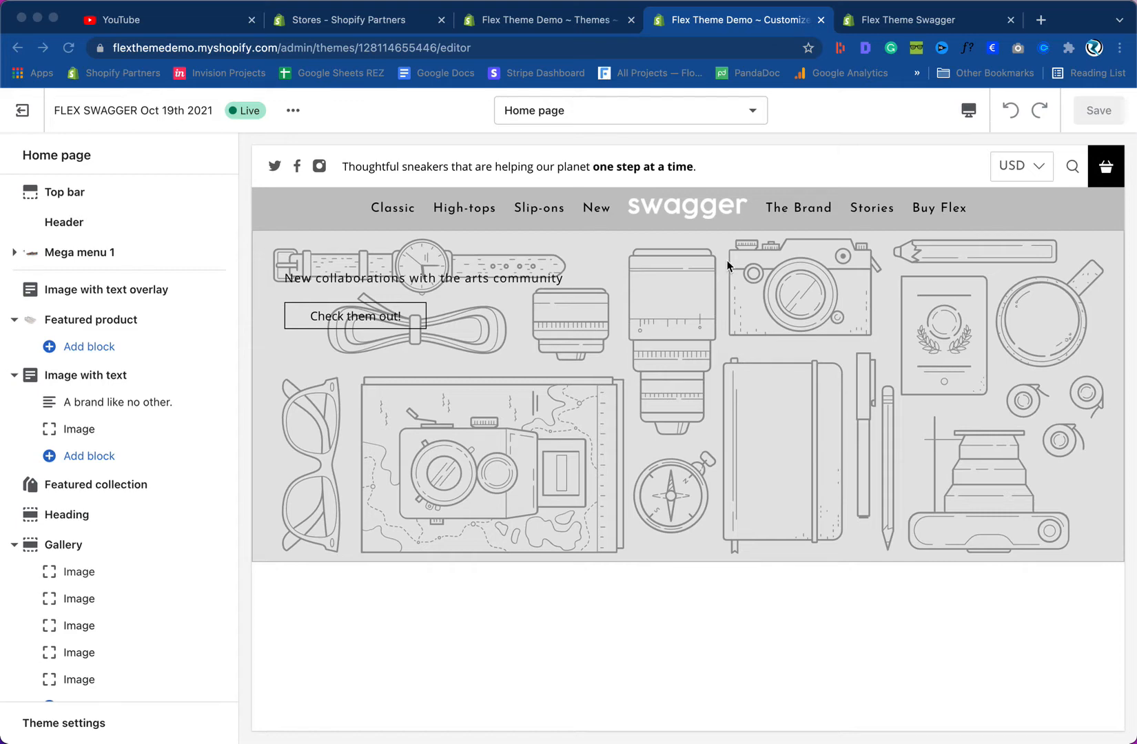
- Examine the Flex Theme Swagger demo storefront's home page sections from top to bottom and accept its cookie notice
{"action": "scroll", "coordinate": [668, 476], "scroll_direction": "down", "scroll_amount": 1}
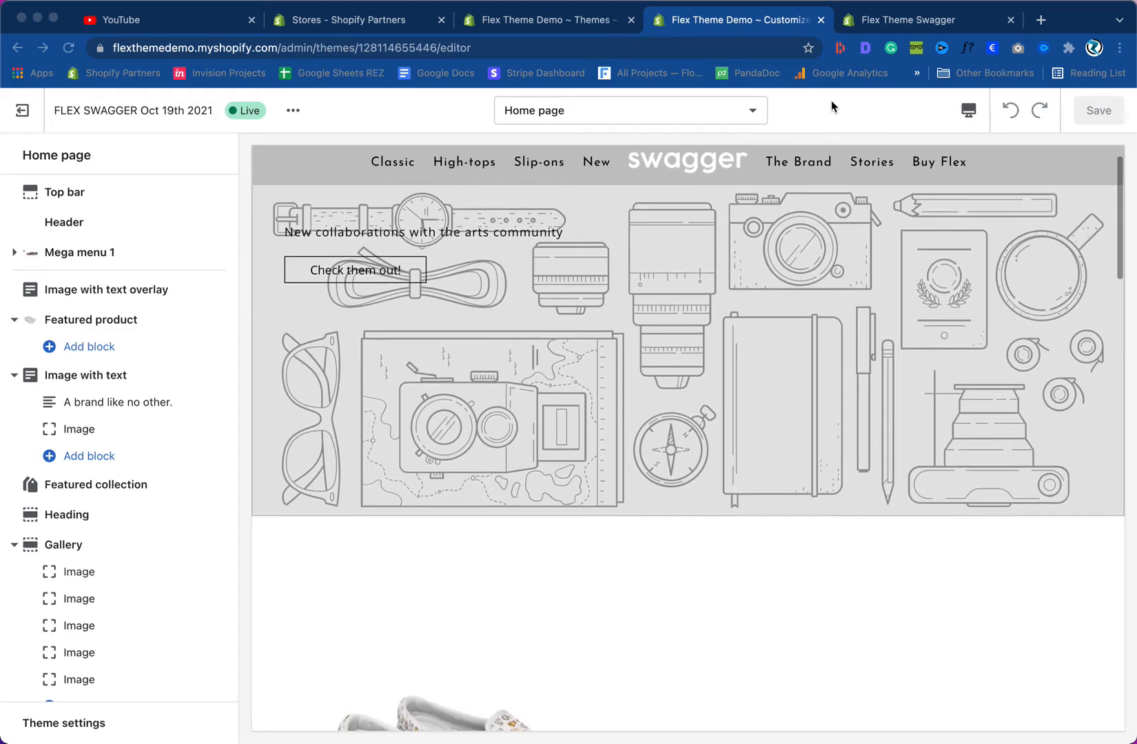
{"action": "left_click", "coordinate": [901, 21]}
{"action": "scroll", "coordinate": [538, 517], "scroll_direction": "down", "scroll_amount": 10}
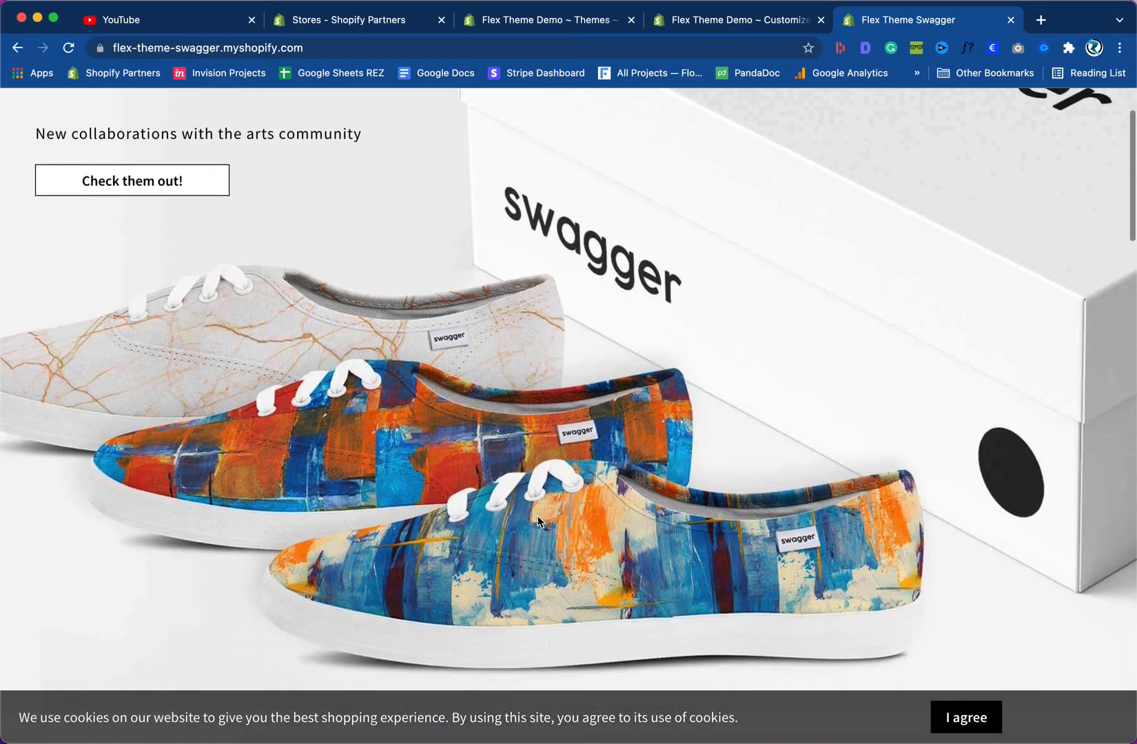
{"action": "scroll", "coordinate": [539, 521], "scroll_direction": "down", "scroll_amount": 10}
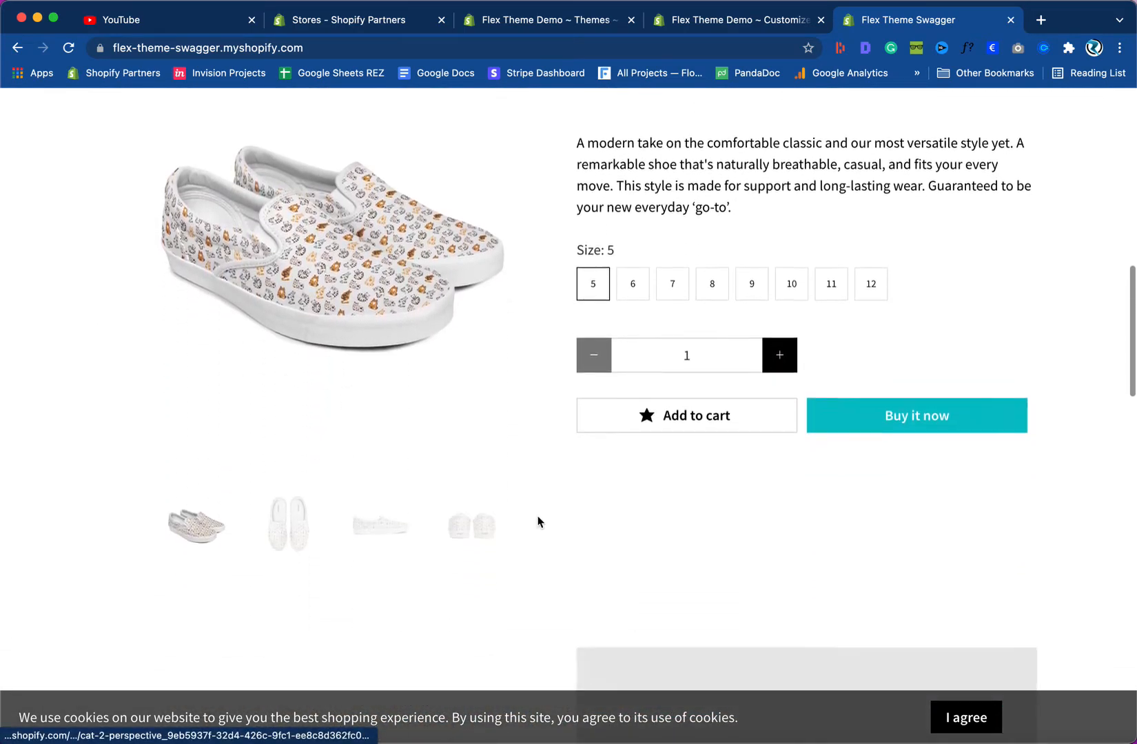
{"action": "scroll", "coordinate": [539, 522], "scroll_direction": "down", "scroll_amount": 8}
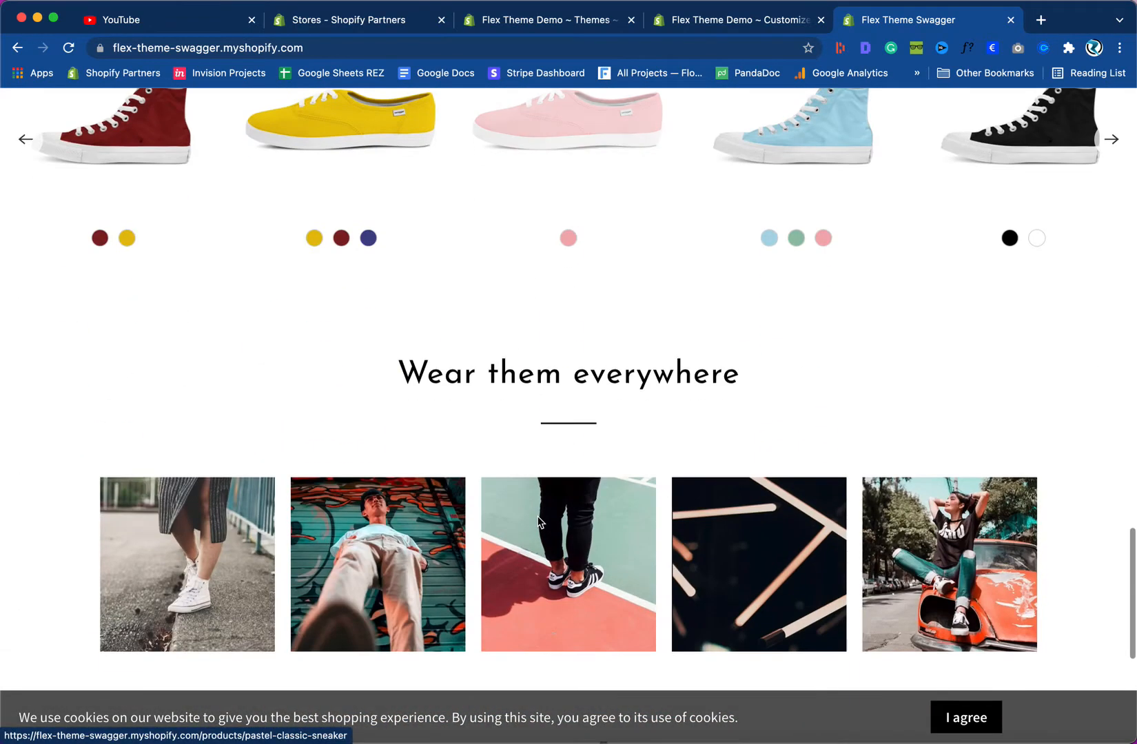
{"action": "scroll", "coordinate": [539, 524], "scroll_direction": "up", "scroll_amount": 5}
{"action": "scroll", "coordinate": [539, 523], "scroll_direction": "up", "scroll_amount": 20}
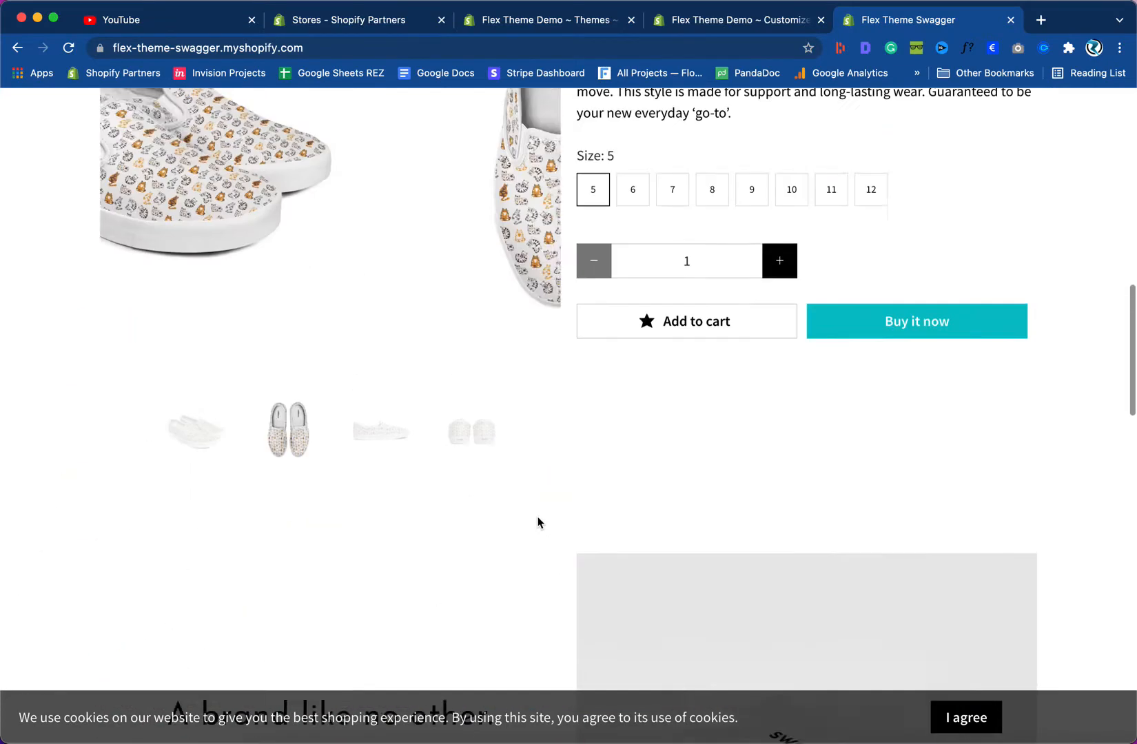
{"action": "scroll", "coordinate": [537, 522], "scroll_direction": "up", "scroll_amount": 1}
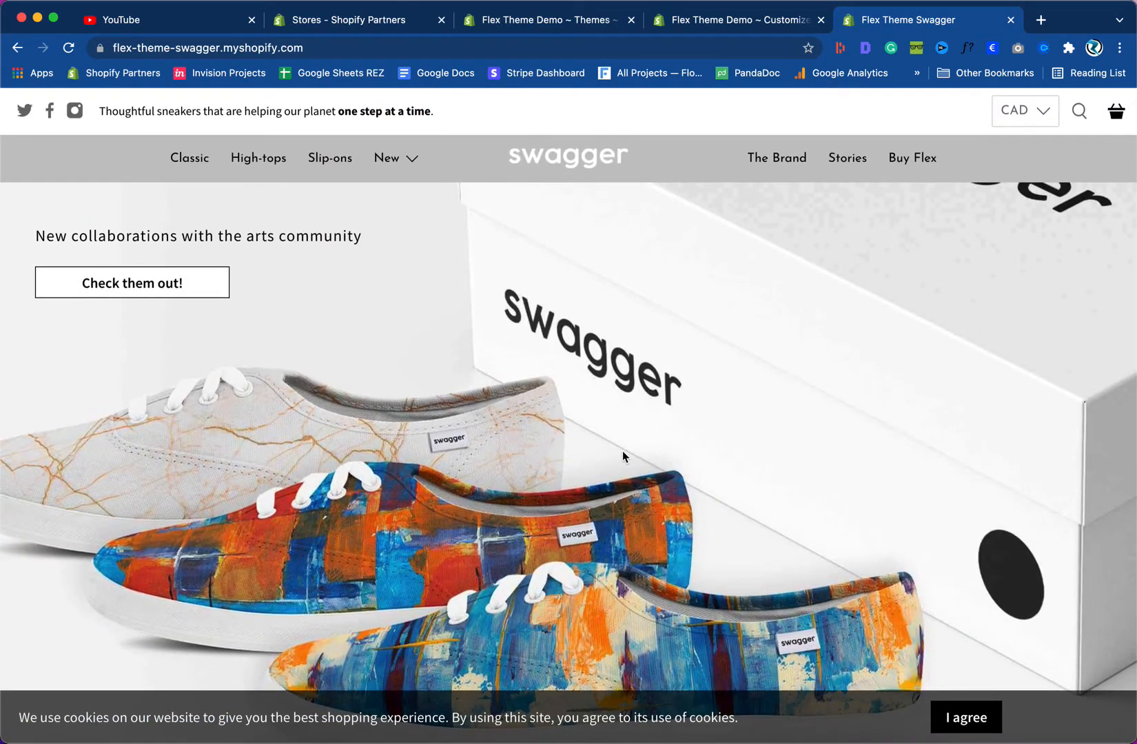
{"action": "left_click", "coordinate": [970, 733]}
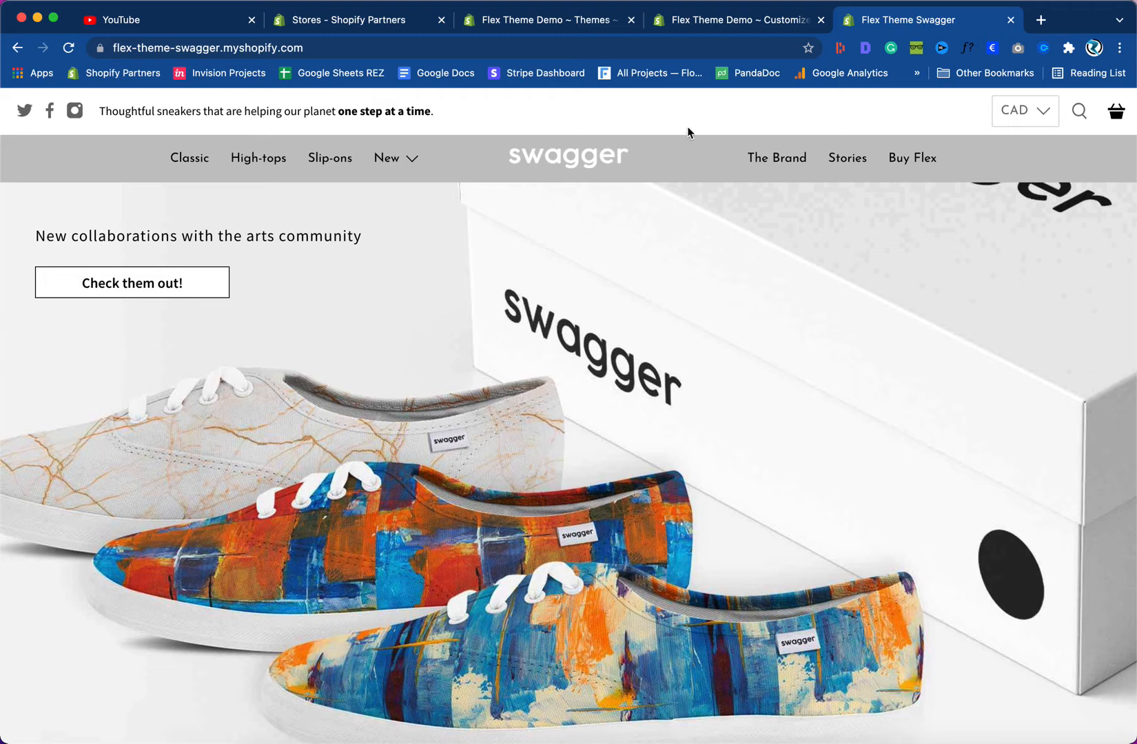
- Return to the theme editor for the home page and check the Main Banner.jpg file in the Banner Images folder
{"action": "left_click", "coordinate": [697, 22]}
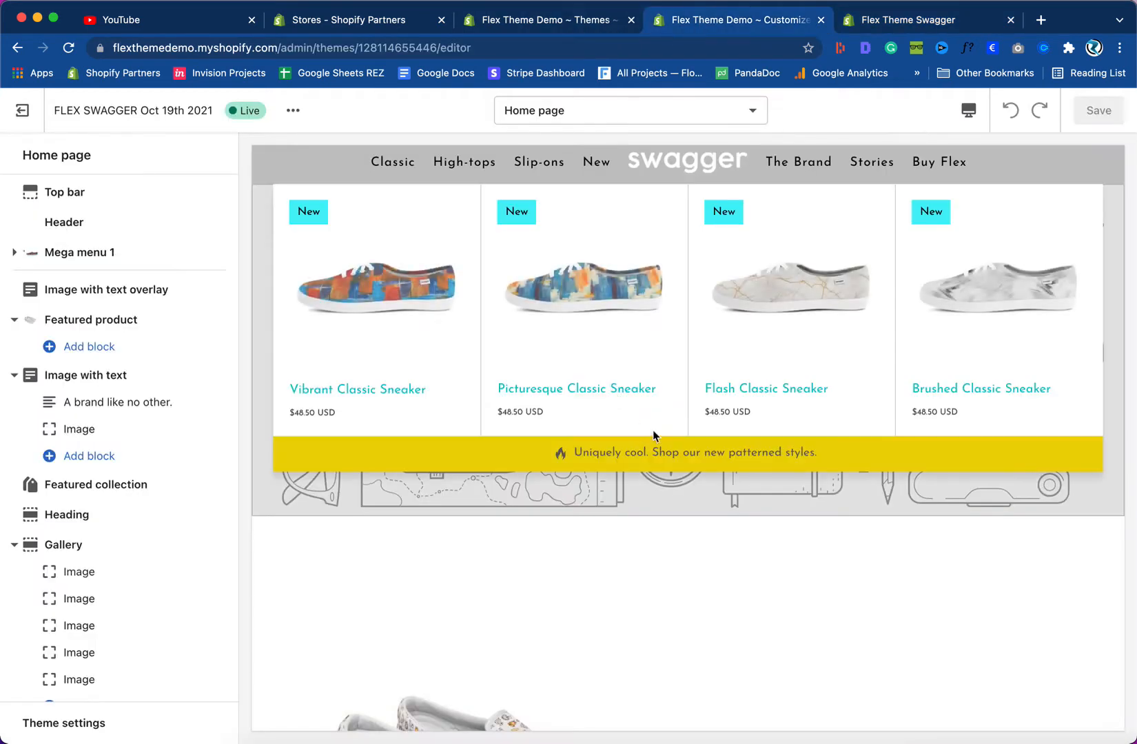
{"action": "scroll", "coordinate": [526, 517], "scroll_direction": "up", "scroll_amount": 2}
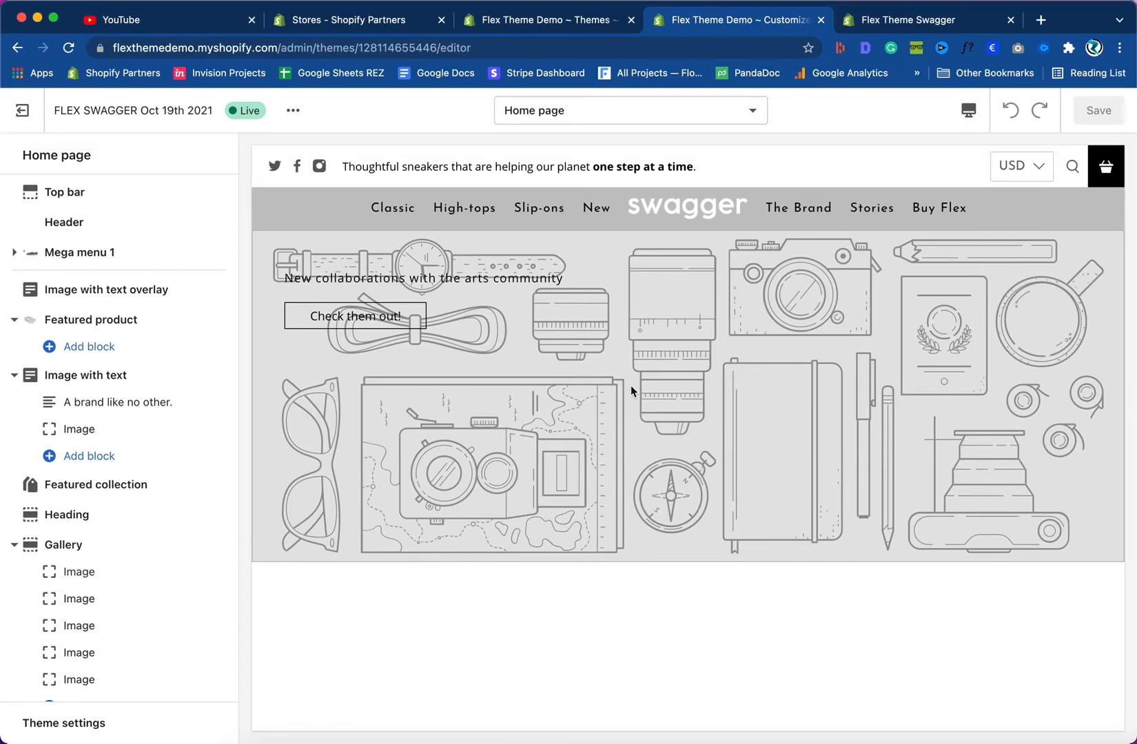
{"action": "left_click_drag", "start_coordinate": [1136, 256], "coordinate": [352, 138]}
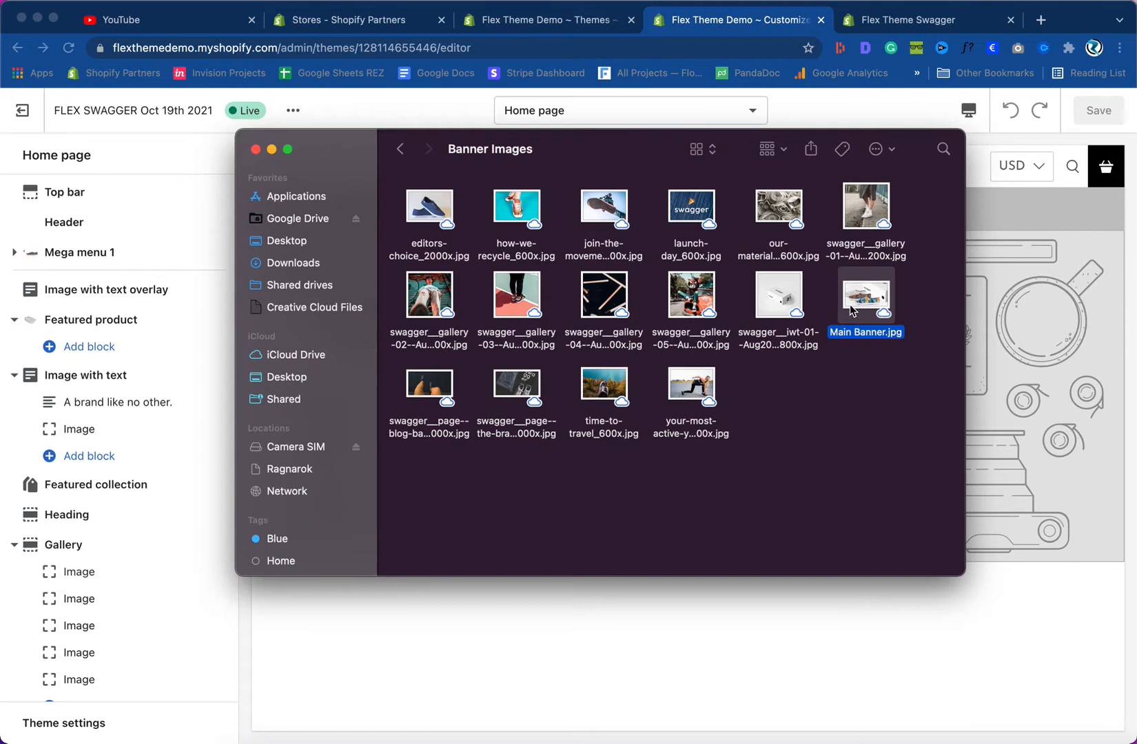
{"action": "left_click_drag", "start_coordinate": [326, 152], "coordinate": [1136, 262]}
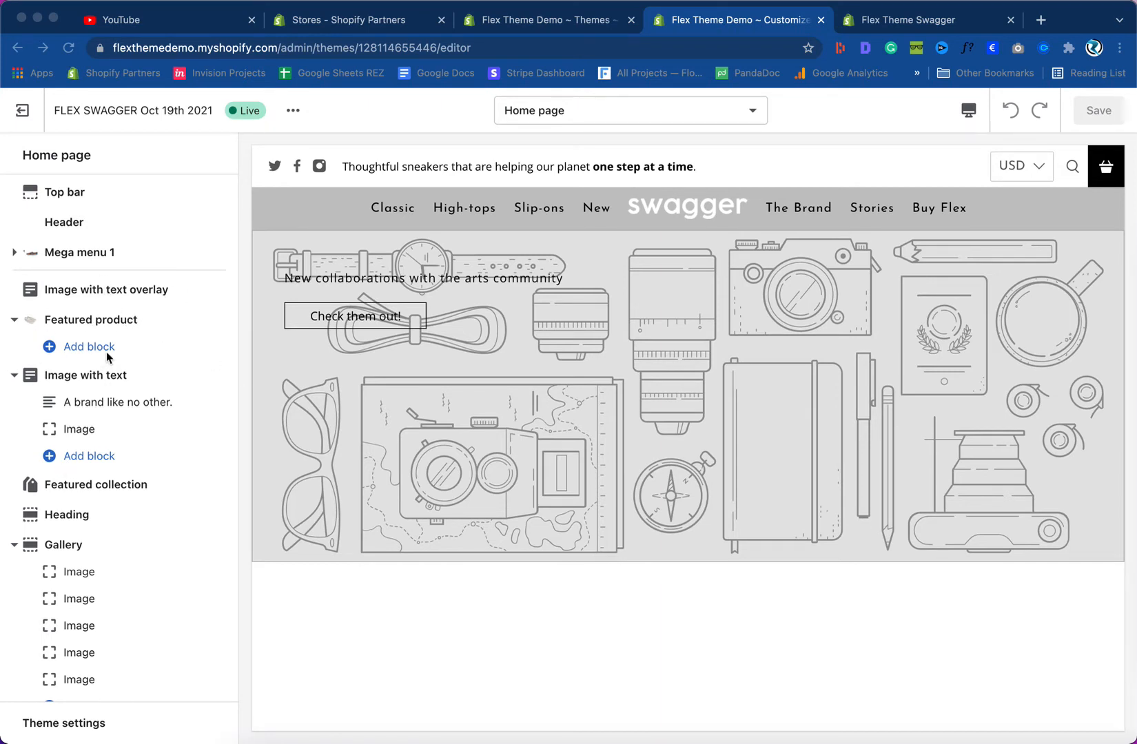
{"action": "left_click", "coordinate": [89, 295]}
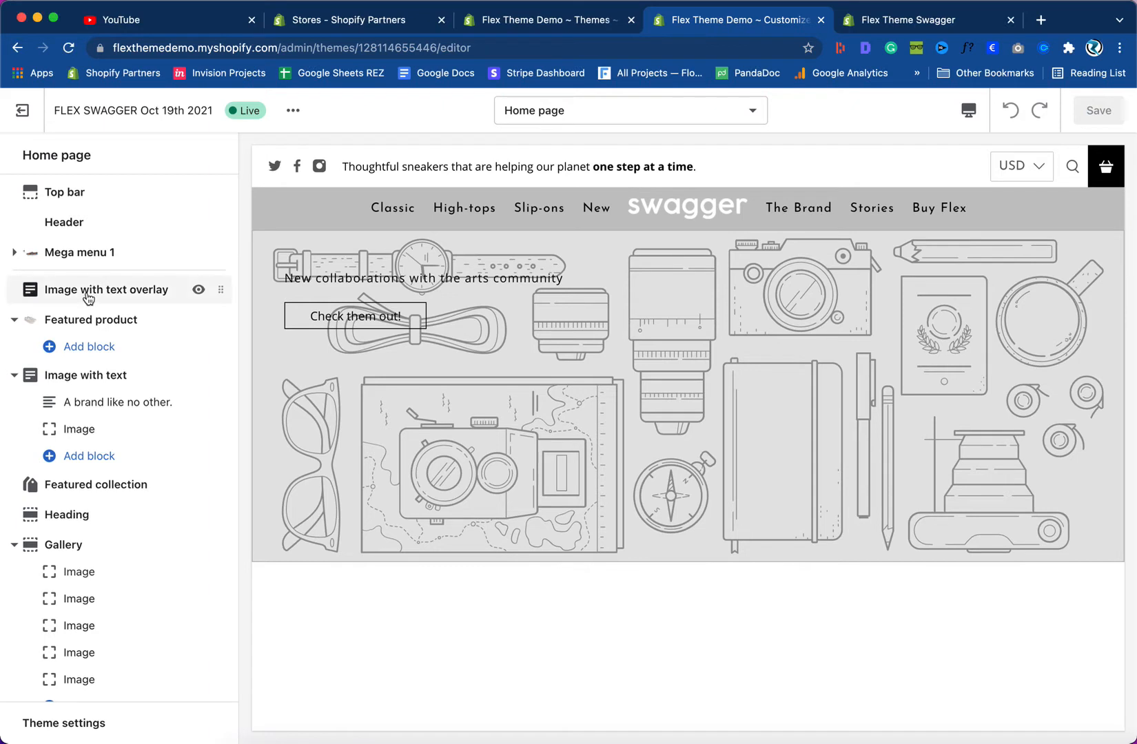
{"action": "left_click", "coordinate": [87, 297]}
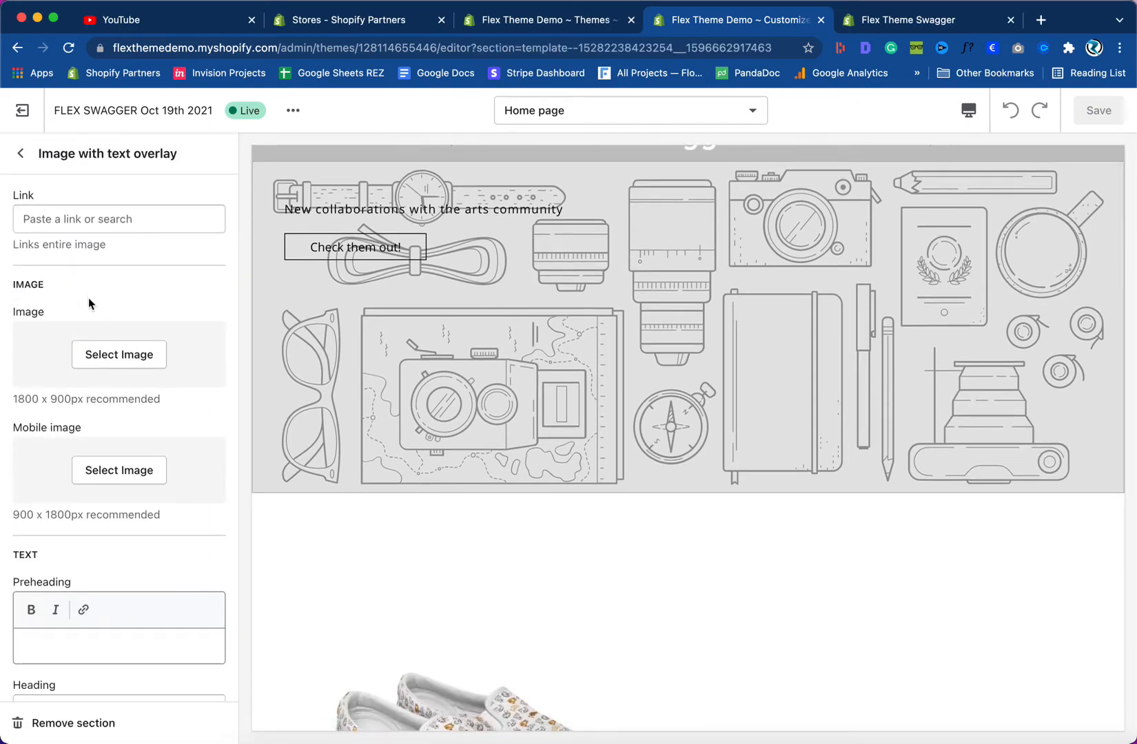
{"action": "left_click", "coordinate": [21, 153]}
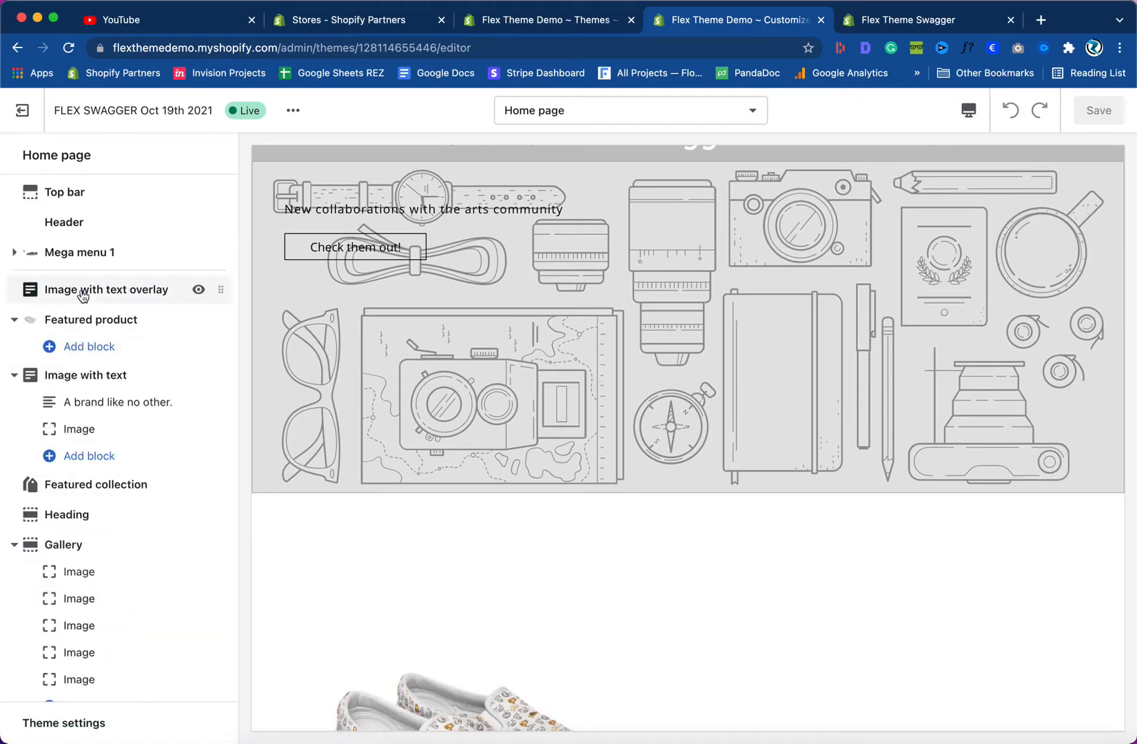
{"action": "scroll", "coordinate": [649, 330], "scroll_direction": "up", "scroll_amount": 2}
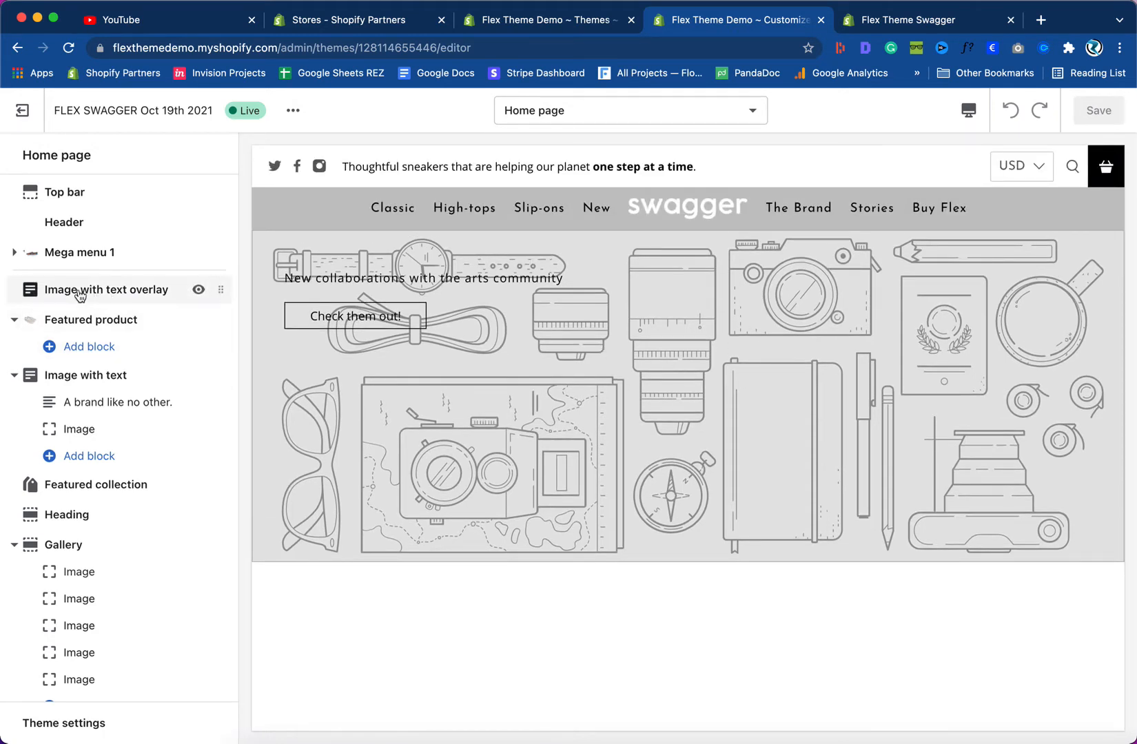
- Start an image upload for the Image with text overlay section and browse to Banner Images in the Flex Theme Demo Images shared drive
{"action": "left_click", "coordinate": [100, 295]}
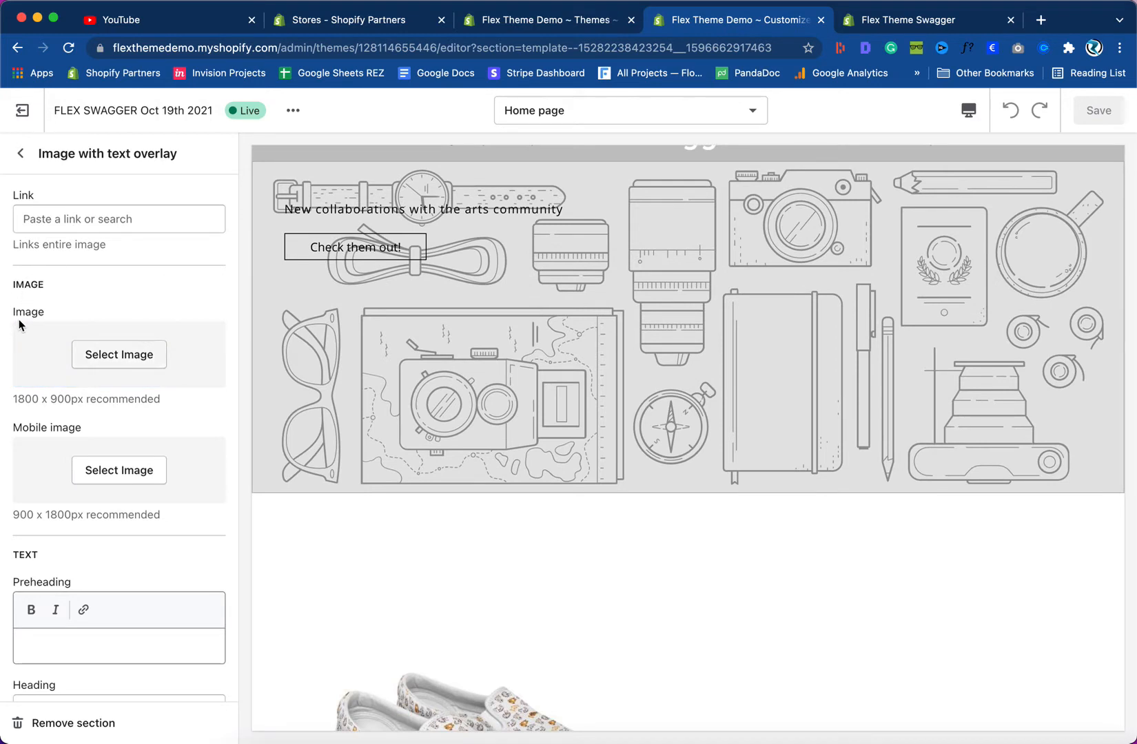
{"action": "left_click", "coordinate": [114, 361]}
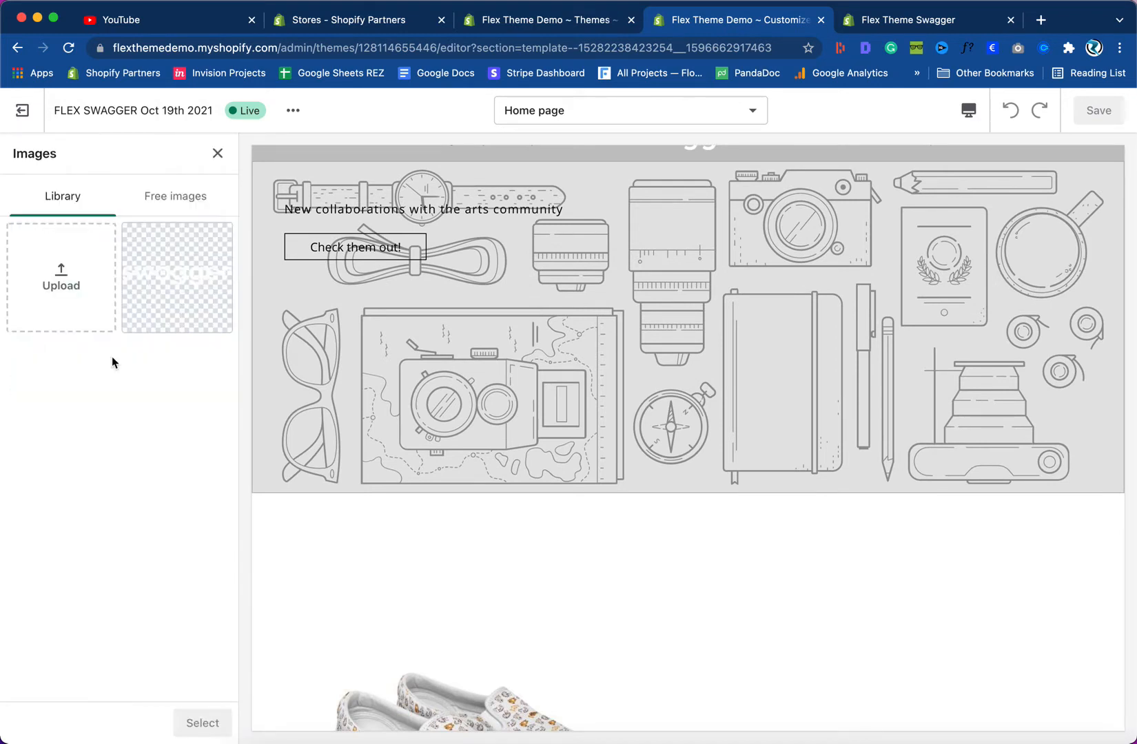
{"action": "left_click", "coordinate": [63, 278]}
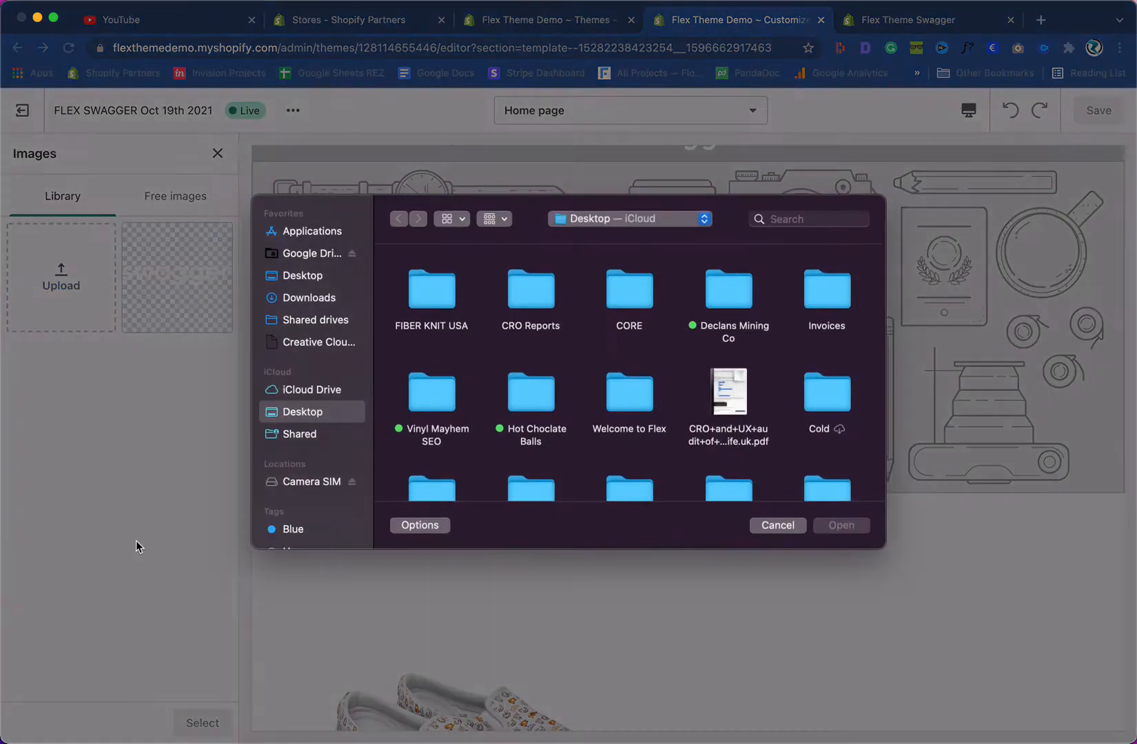
{"action": "left_click", "coordinate": [320, 321]}
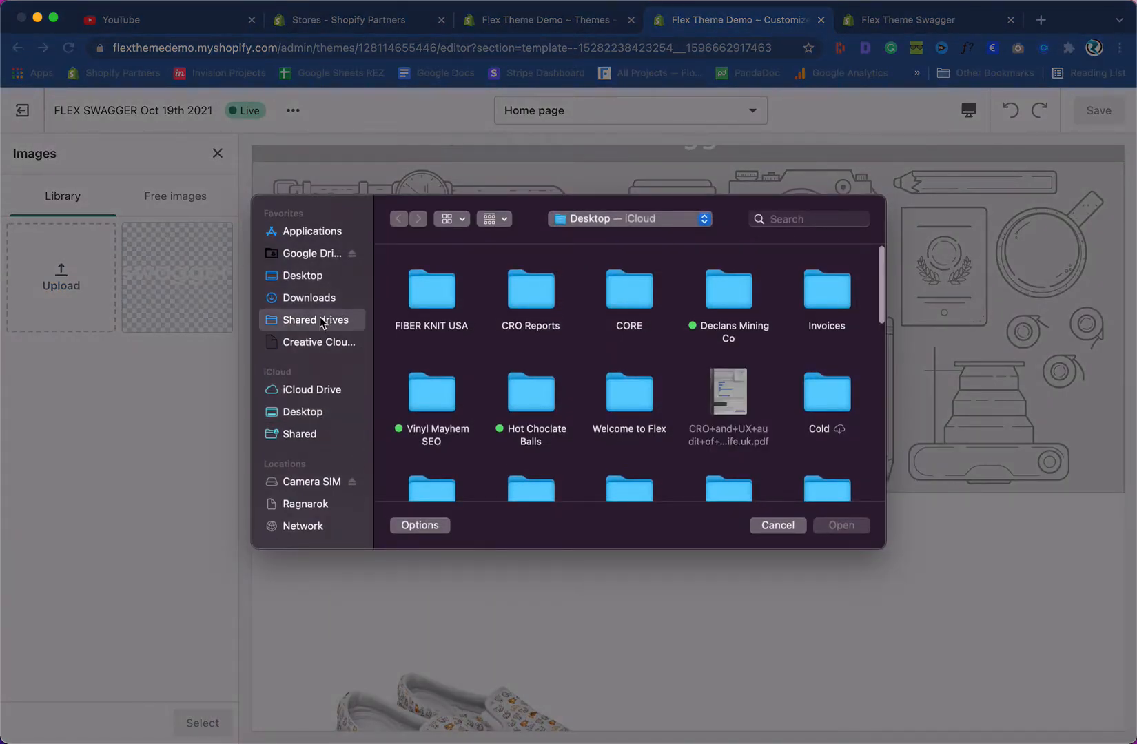
{"action": "left_click", "coordinate": [314, 298]}
{"action": "left_click", "coordinate": [315, 320]}
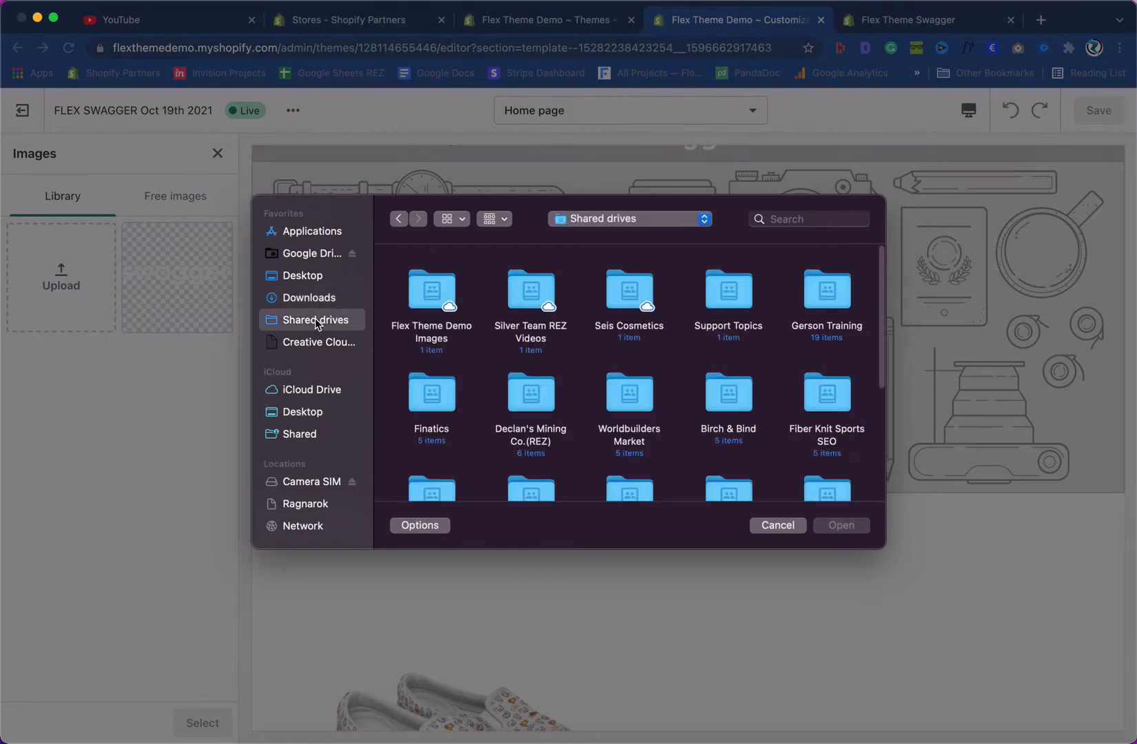
{"action": "double_click", "coordinate": [431, 293]}
{"action": "left_click", "coordinate": [434, 301]}
{"action": "double_click", "coordinate": [434, 301]}
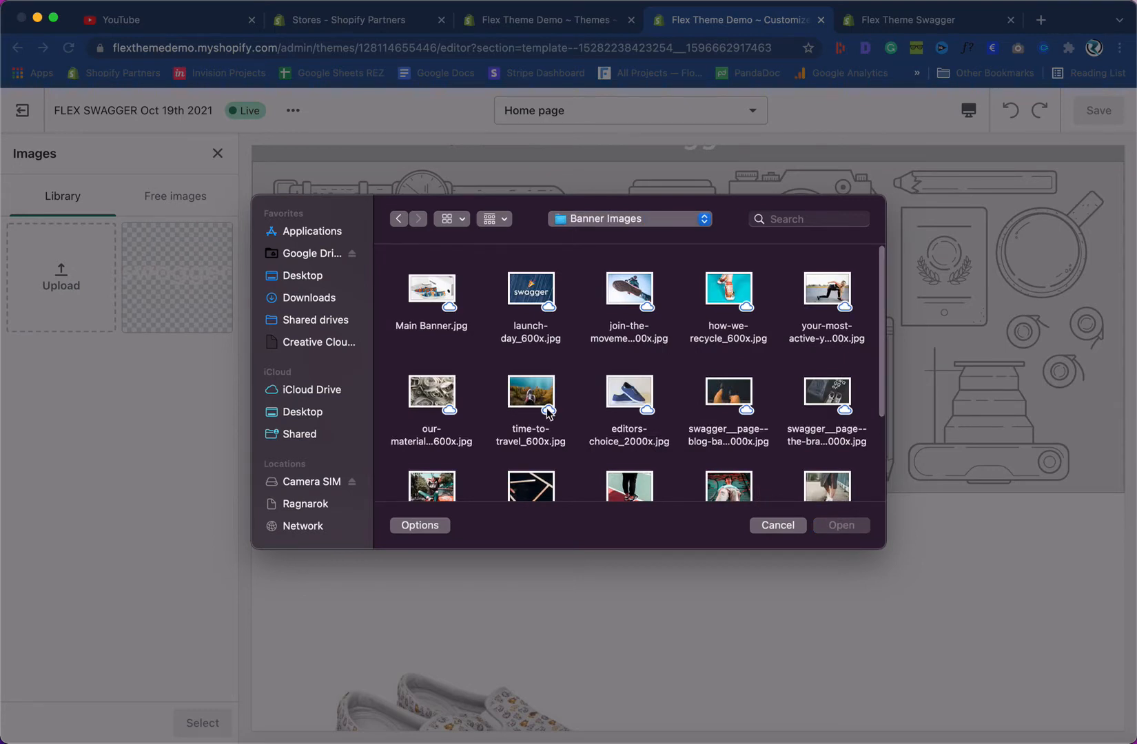
- Upload Main Banner.jpg and select it as the main image of the Image with text overlay section
{"action": "scroll", "coordinate": [546, 412], "scroll_direction": "down", "scroll_amount": 5}
{"action": "scroll", "coordinate": [546, 412], "scroll_direction": "up", "scroll_amount": 5}
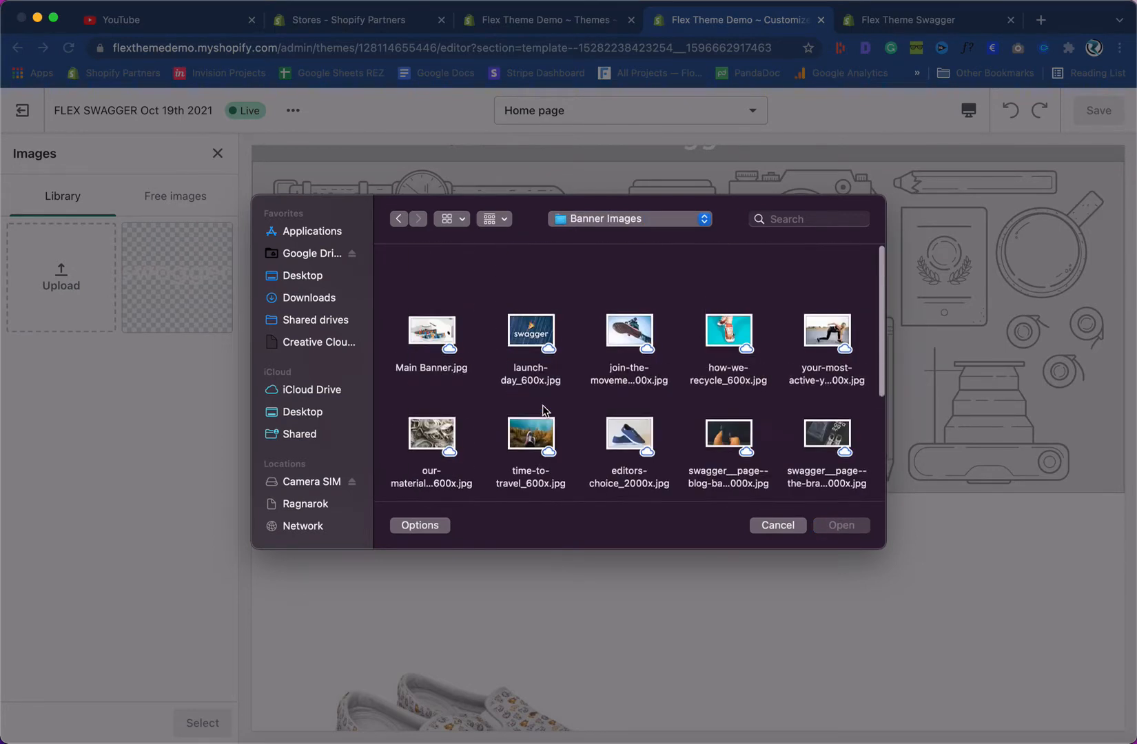
{"action": "left_click", "coordinate": [431, 290]}
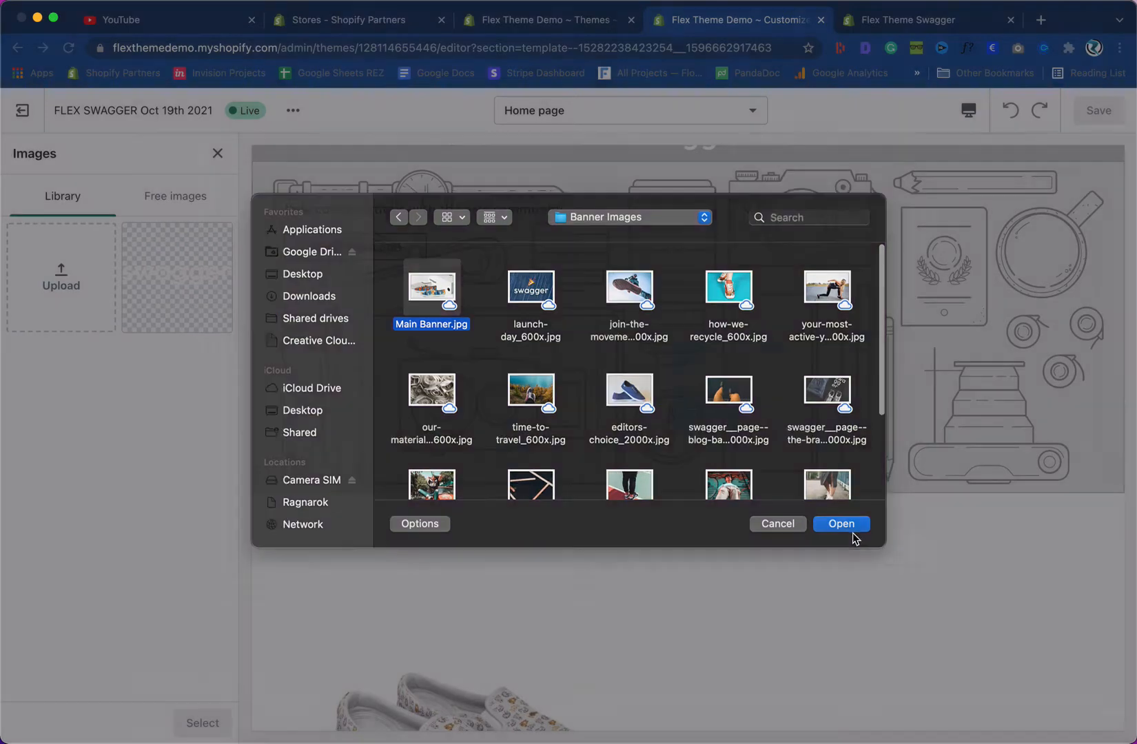
{"action": "left_click", "coordinate": [853, 531]}
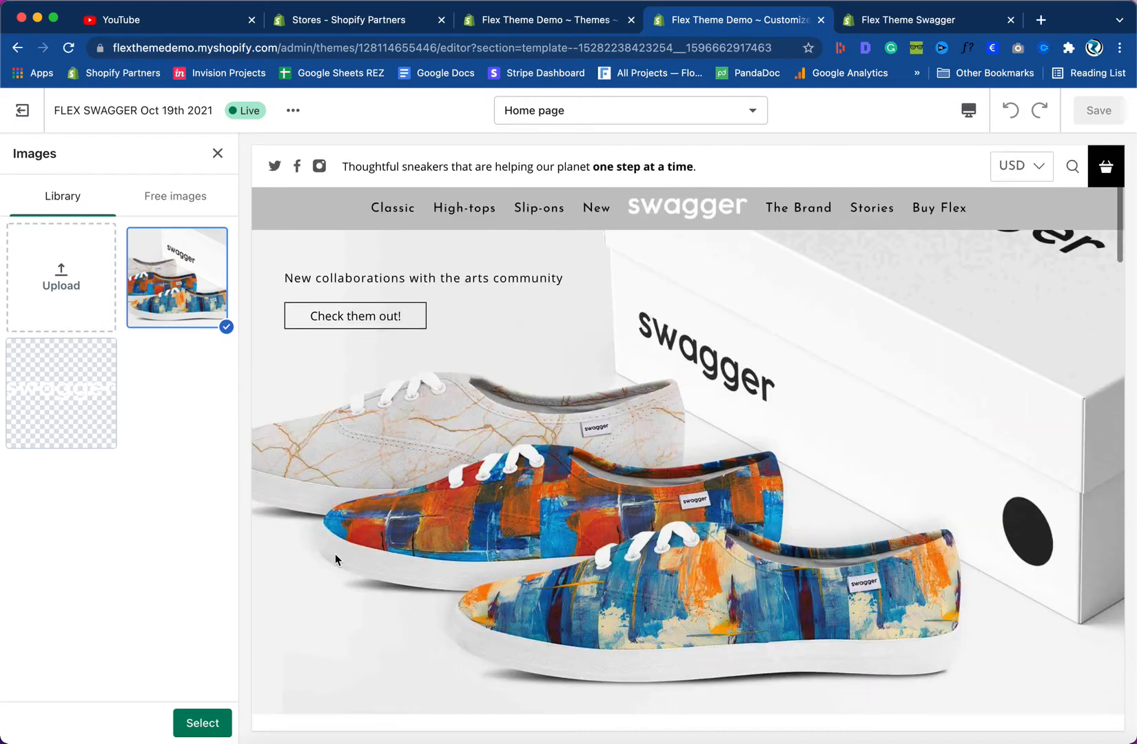
{"action": "left_click", "coordinate": [202, 723]}
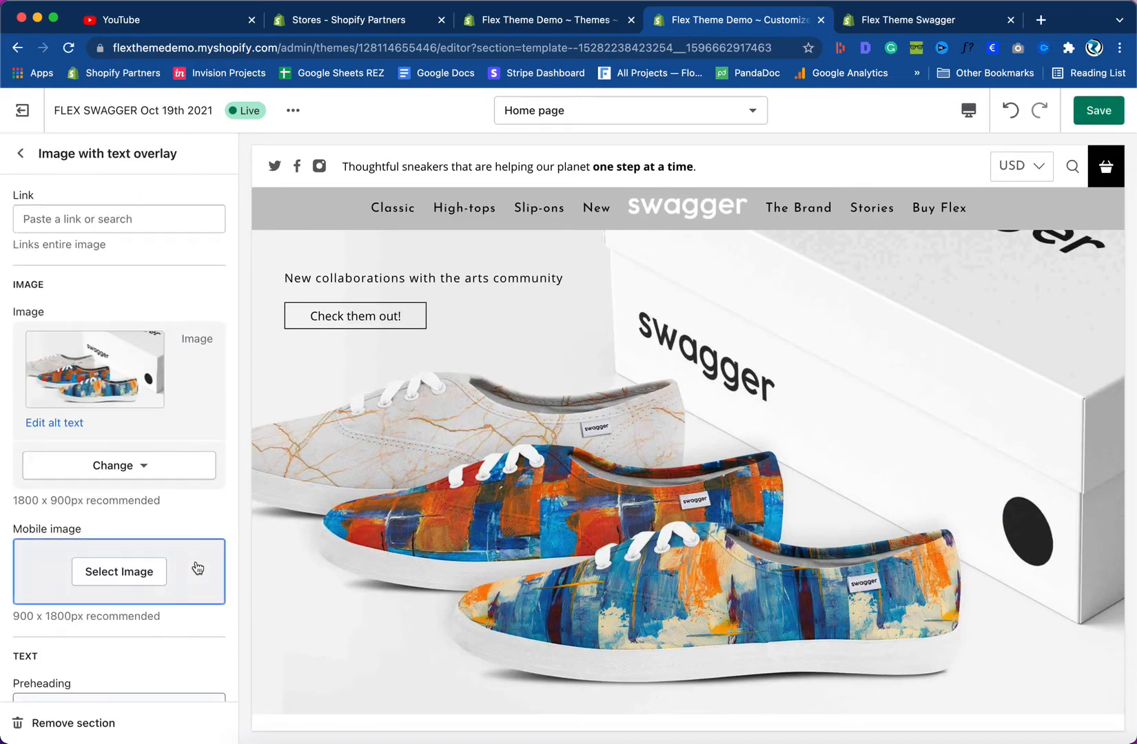
- Copy the banner text "New collaborations with the arts community" from the demo storefront and open the section's Subheading for editing in the theme editor
{"action": "scroll", "coordinate": [215, 520], "scroll_direction": "down", "scroll_amount": 2}
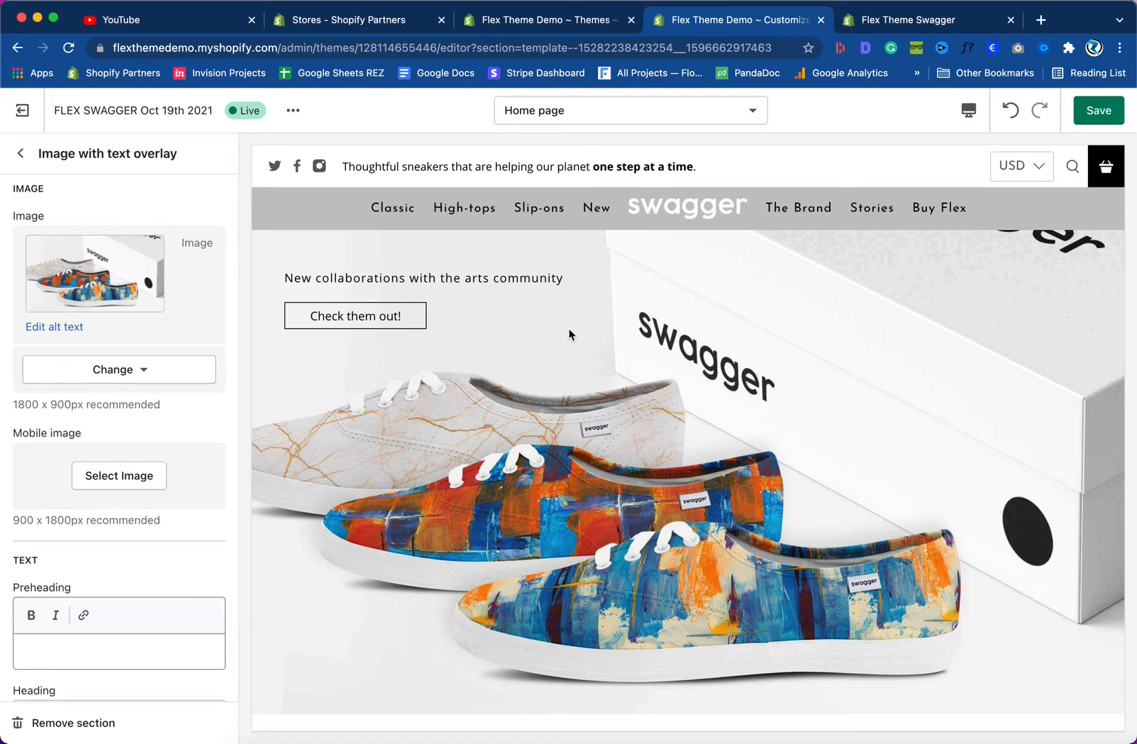
{"action": "left_click", "coordinate": [871, 22]}
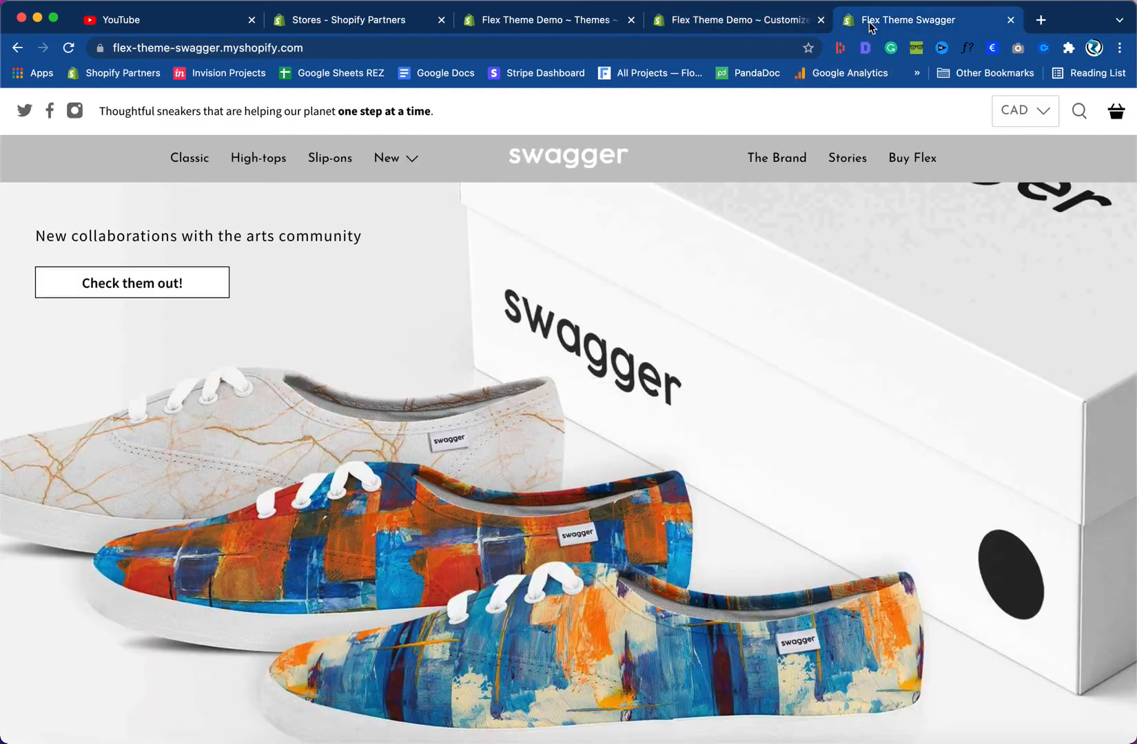
{"action": "left_click_drag", "start_coordinate": [379, 239], "coordinate": [36, 239]}
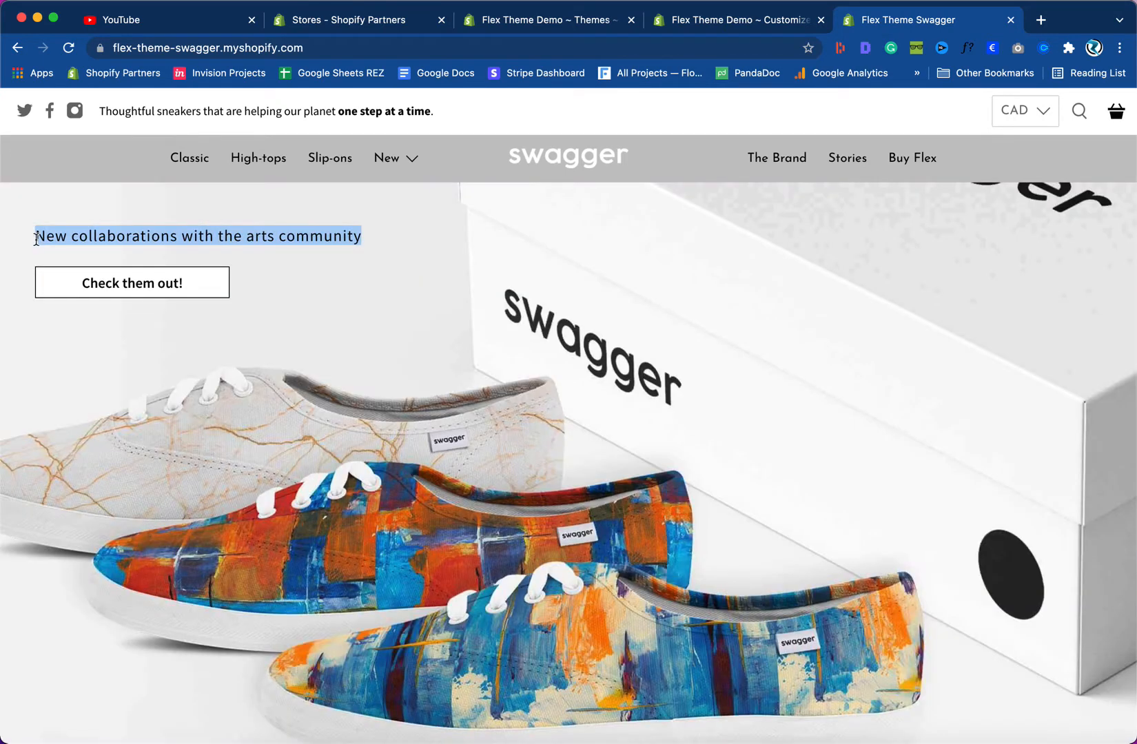
{"action": "right_click", "coordinate": [42, 238]}
{"action": "left_click", "coordinate": [74, 272]}
{"action": "left_click", "coordinate": [735, 16]}
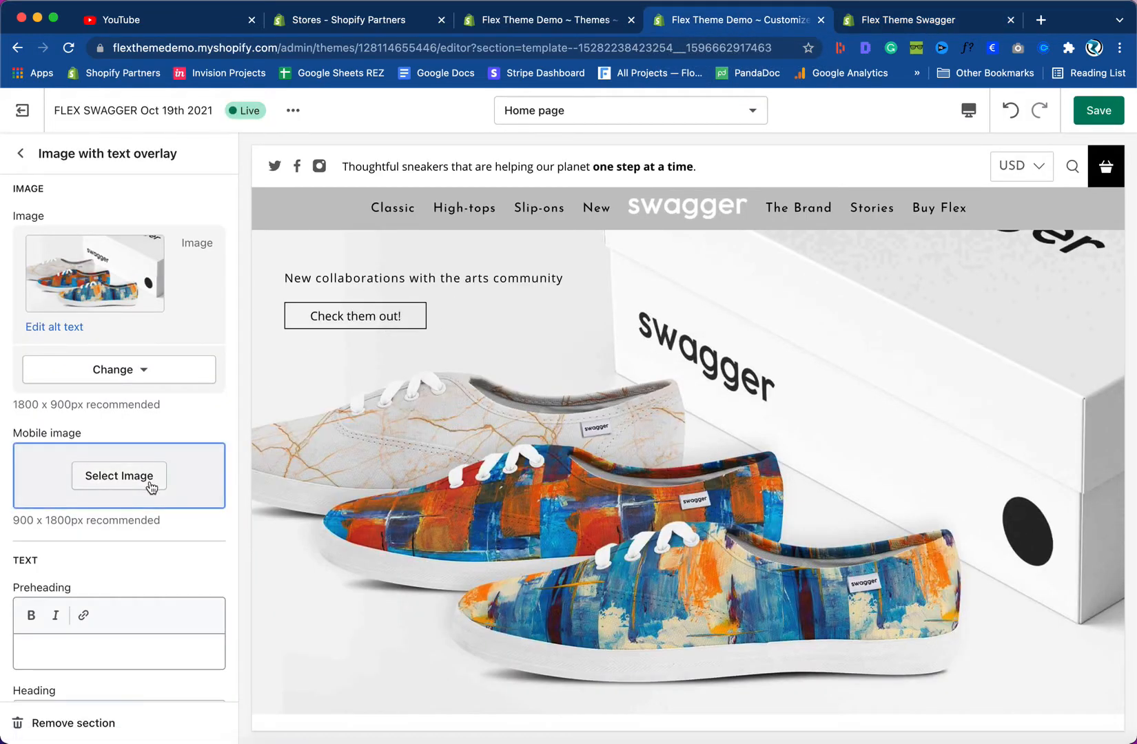
{"action": "scroll", "coordinate": [151, 487], "scroll_direction": "down", "scroll_amount": 5}
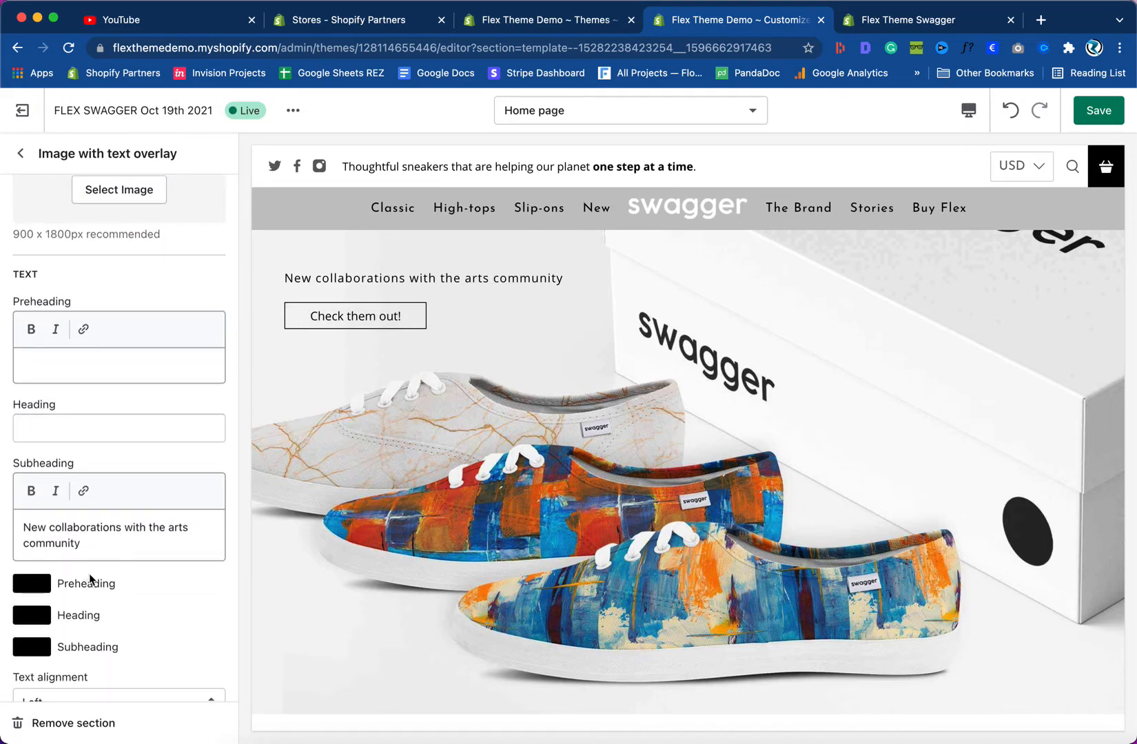
{"action": "left_click", "coordinate": [93, 547]}
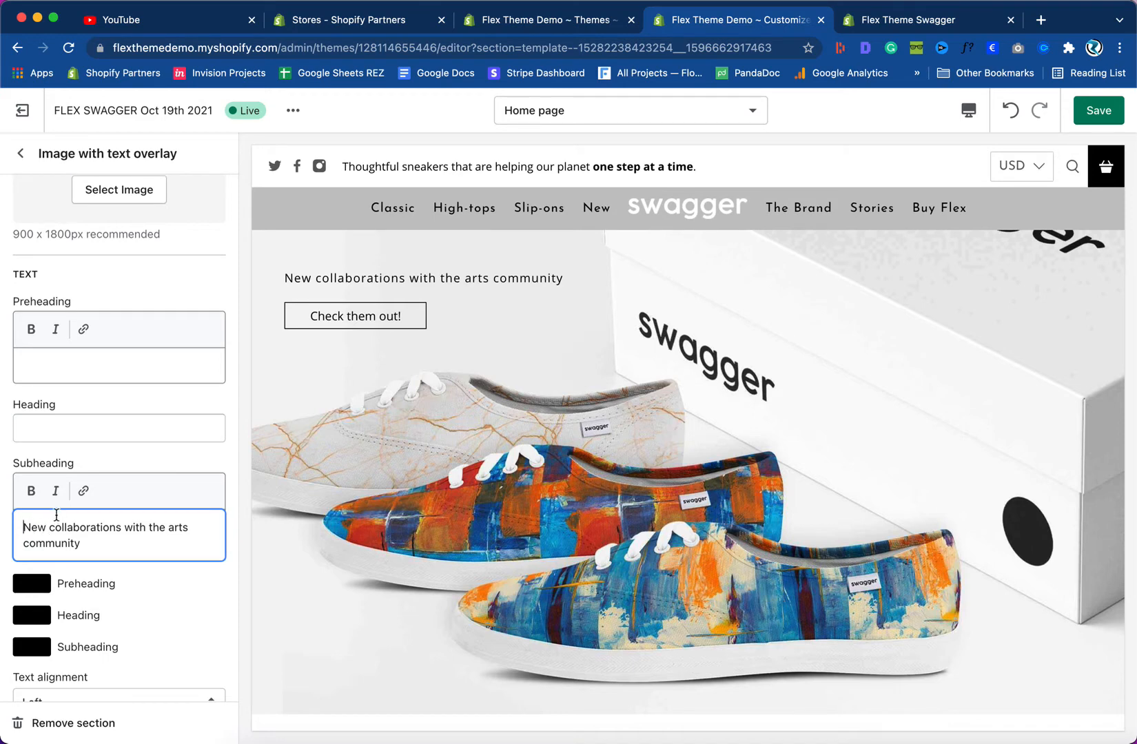
- Clear the existing Button 1 link of the Image with text overlay section and link the button to All products
{"action": "scroll", "coordinate": [100, 555], "scroll_direction": "down", "scroll_amount": 5}
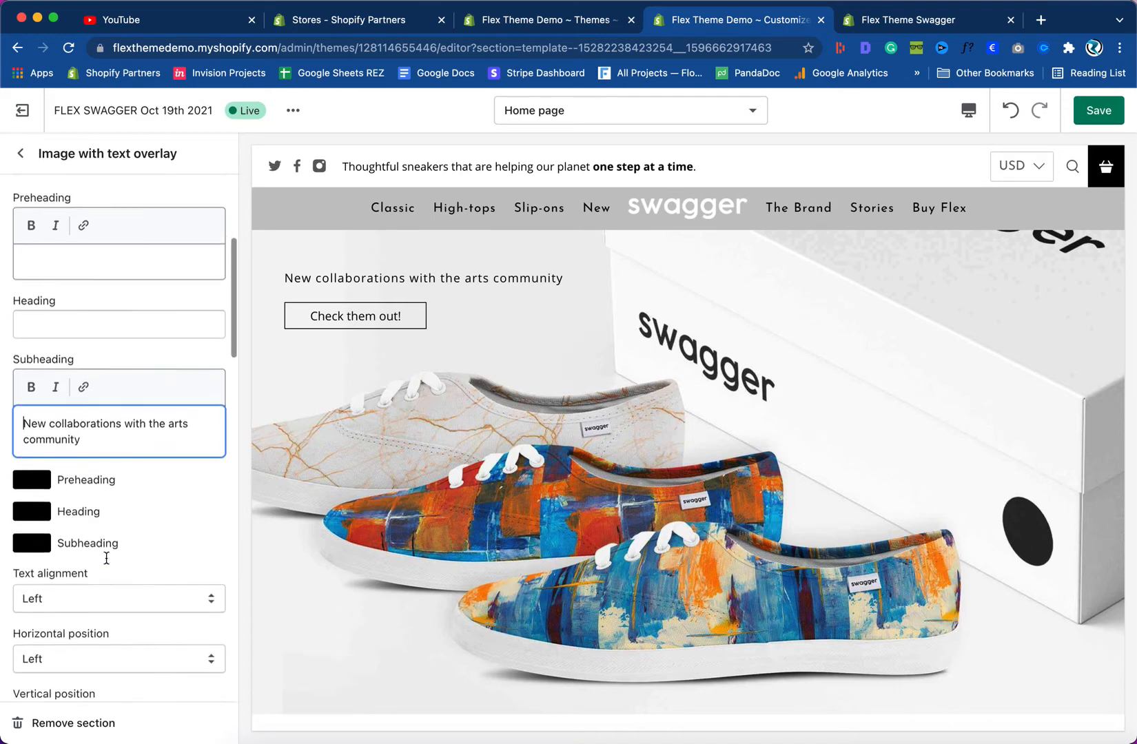
{"action": "scroll", "coordinate": [106, 558], "scroll_direction": "down", "scroll_amount": 4}
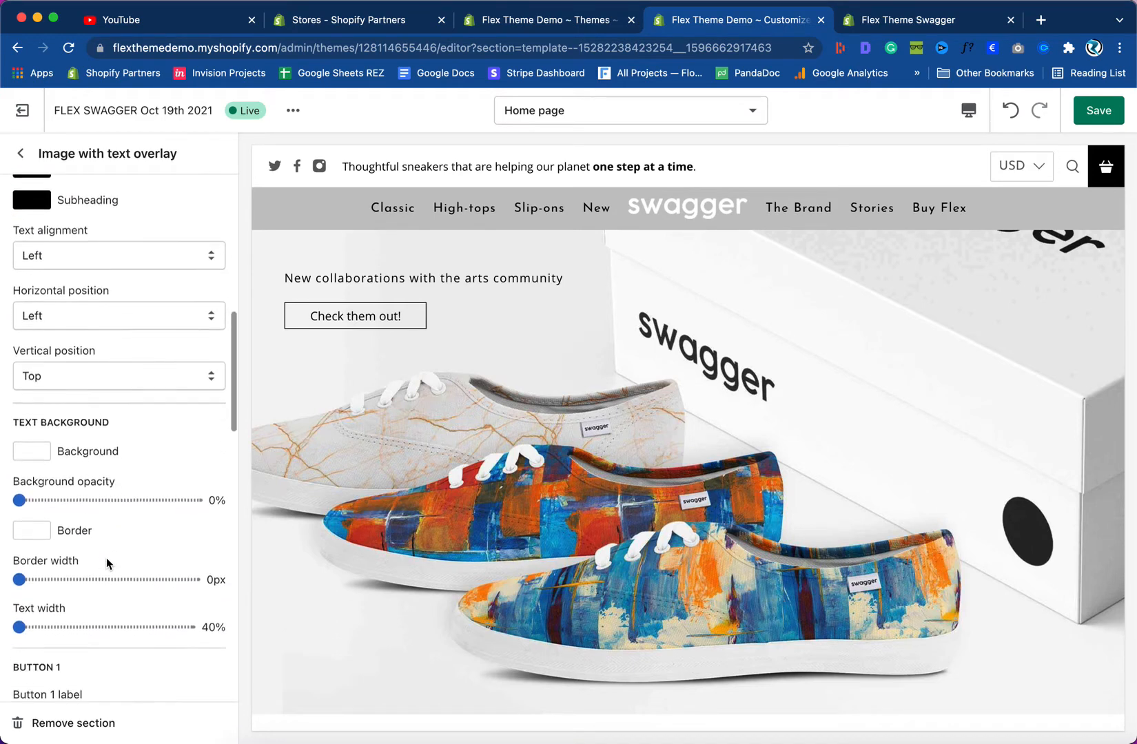
{"action": "scroll", "coordinate": [105, 558], "scroll_direction": "down", "scroll_amount": 2}
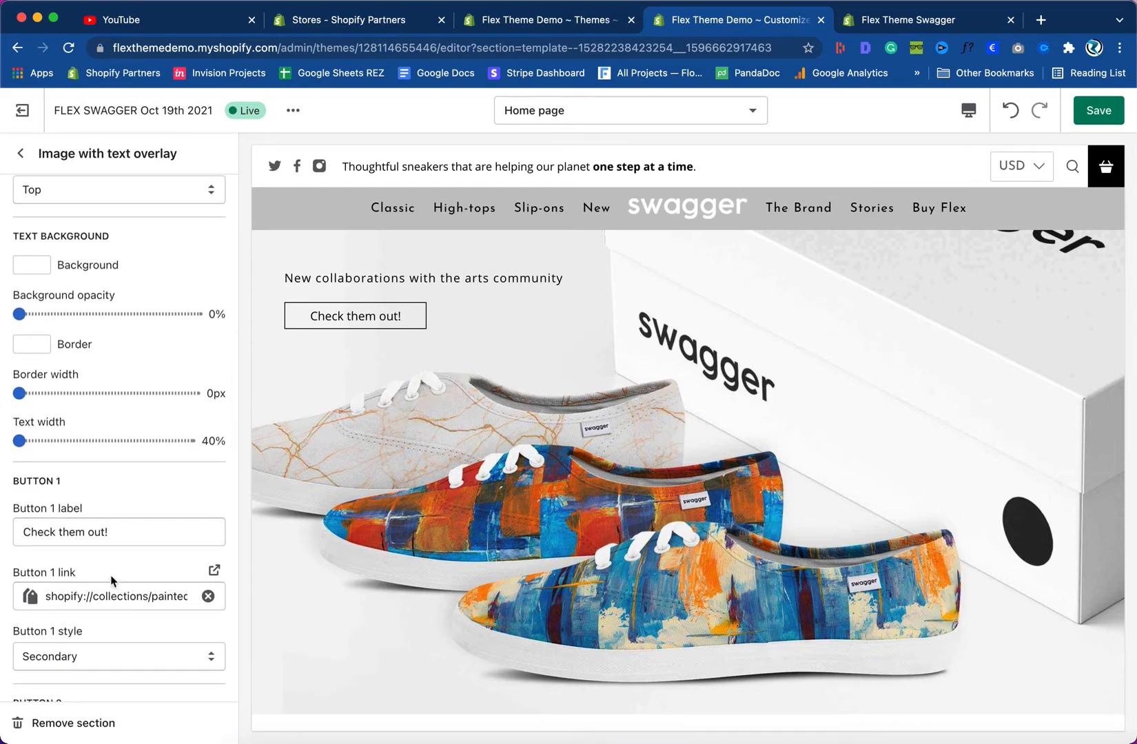
{"action": "left_click", "coordinate": [208, 597]}
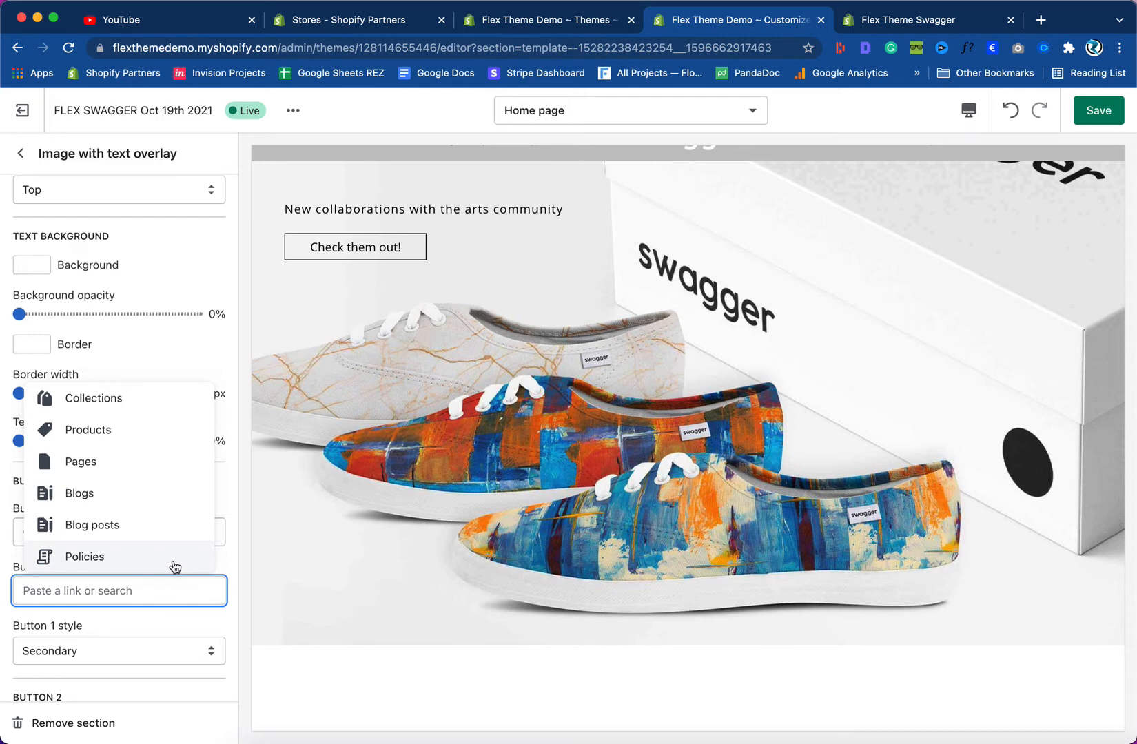
{"action": "left_click", "coordinate": [110, 404]}
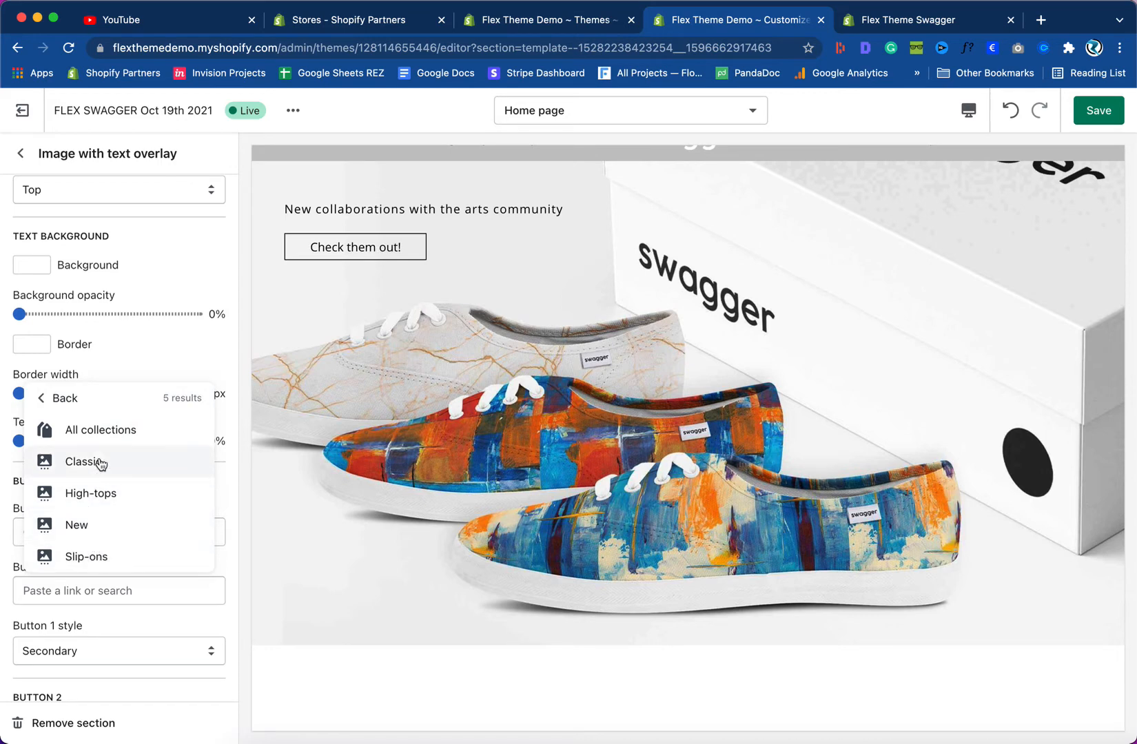
{"action": "left_click", "coordinate": [66, 400]}
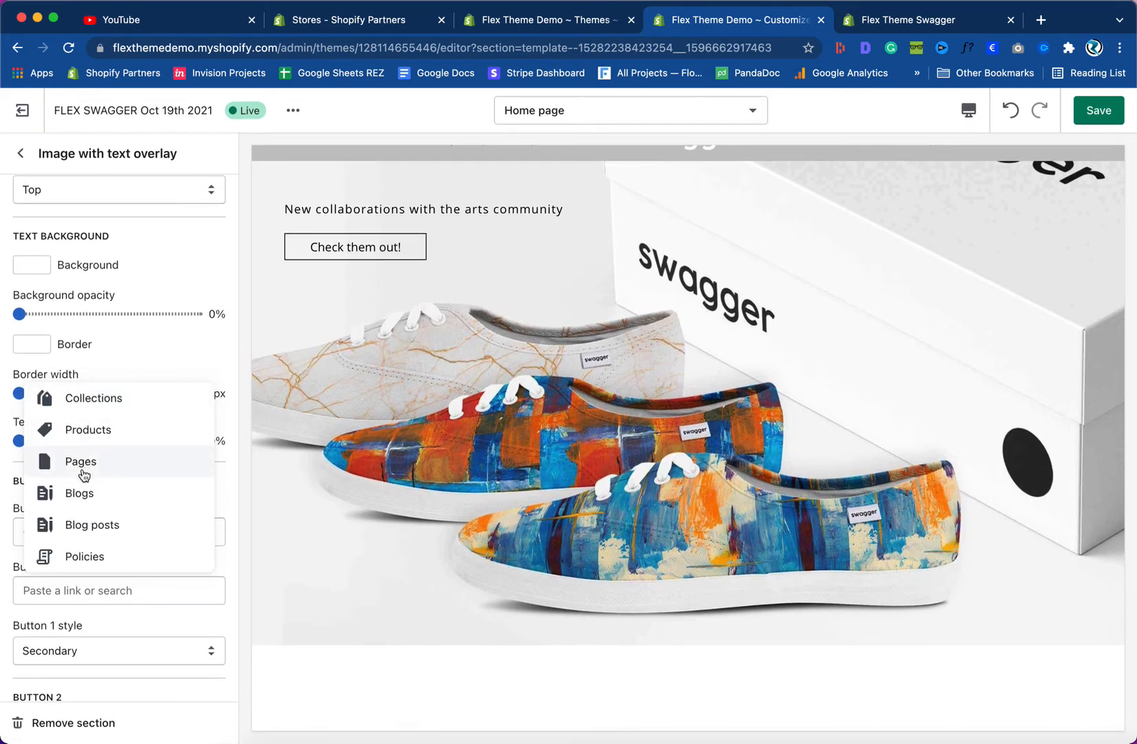
{"action": "left_click", "coordinate": [85, 431]}
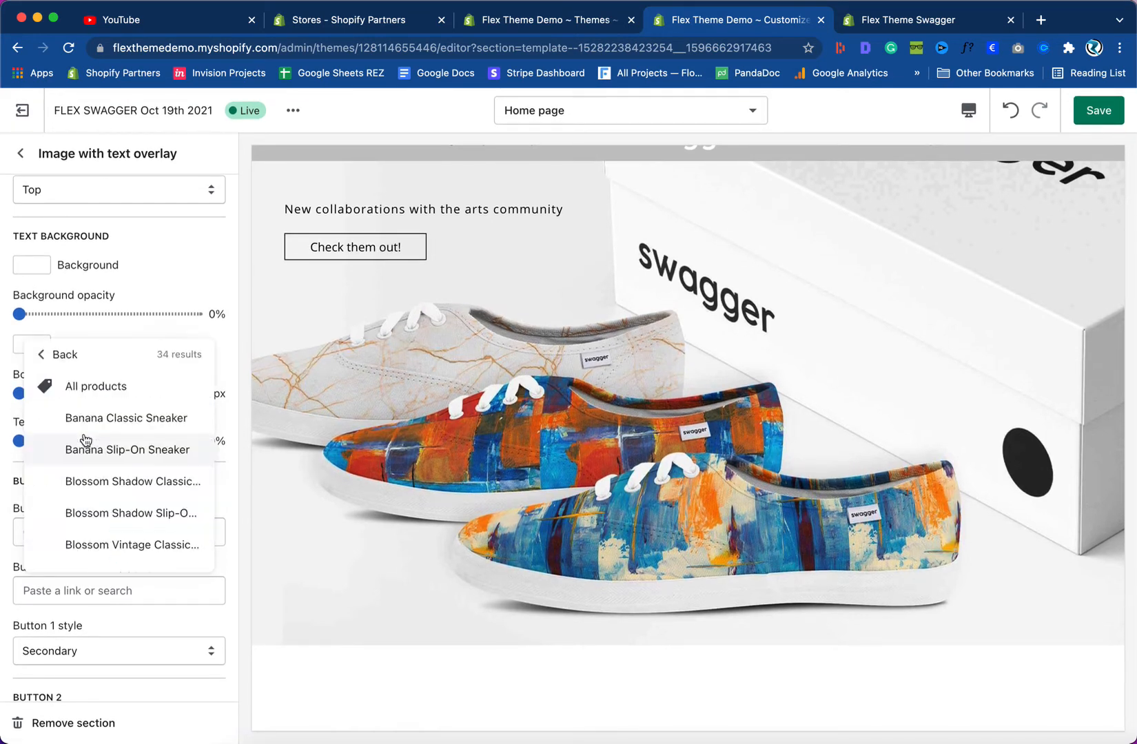
{"action": "left_click", "coordinate": [85, 386]}
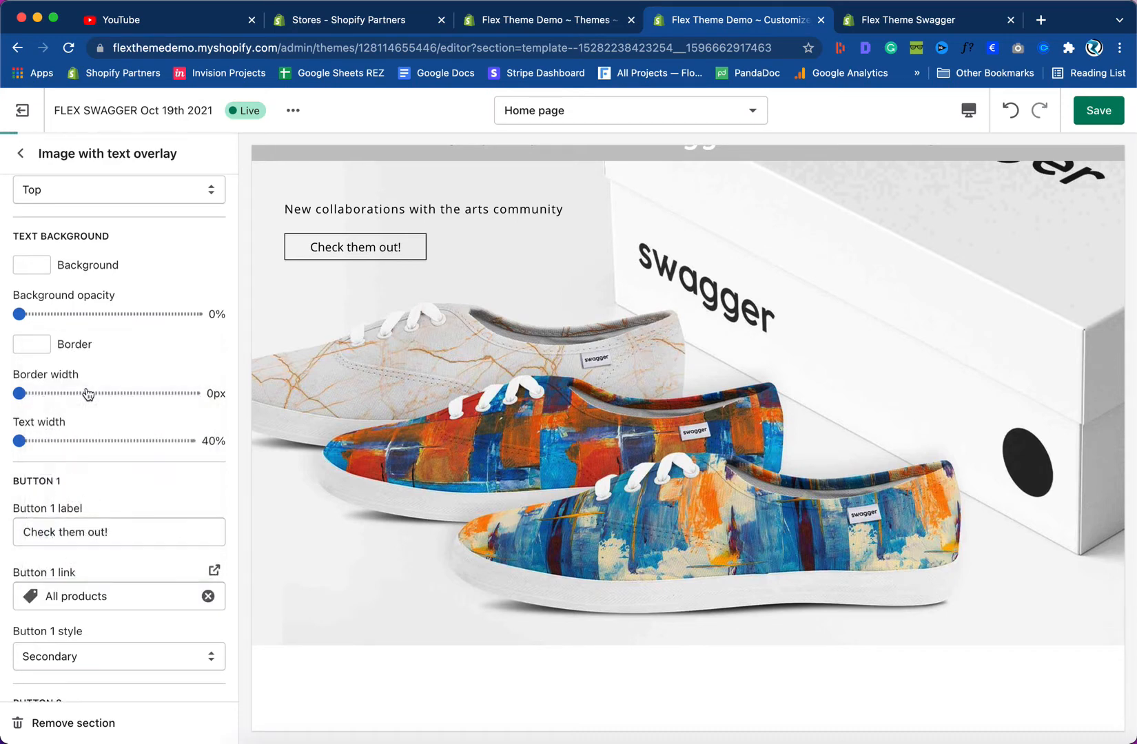
- Check which collection the Check them out! banner button opens on the demo storefront and return to the theme editor
{"action": "left_click", "coordinate": [877, 26]}
{"action": "left_click", "coordinate": [196, 287]}
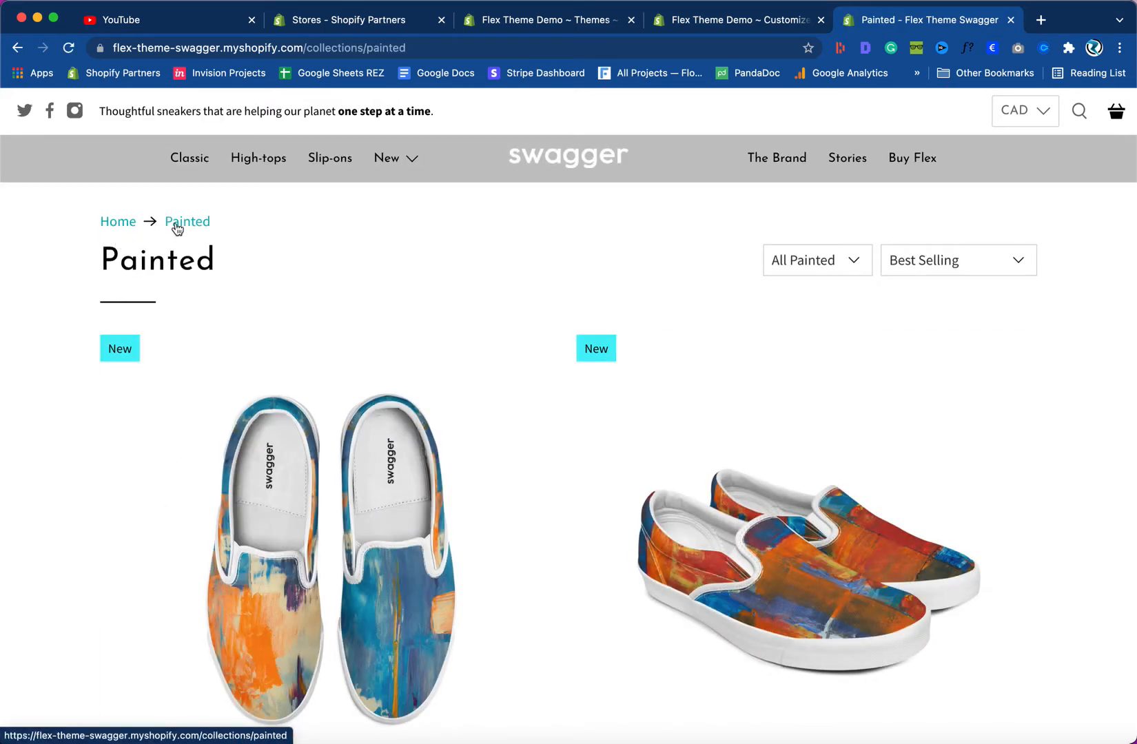
{"action": "left_click", "coordinate": [702, 21]}
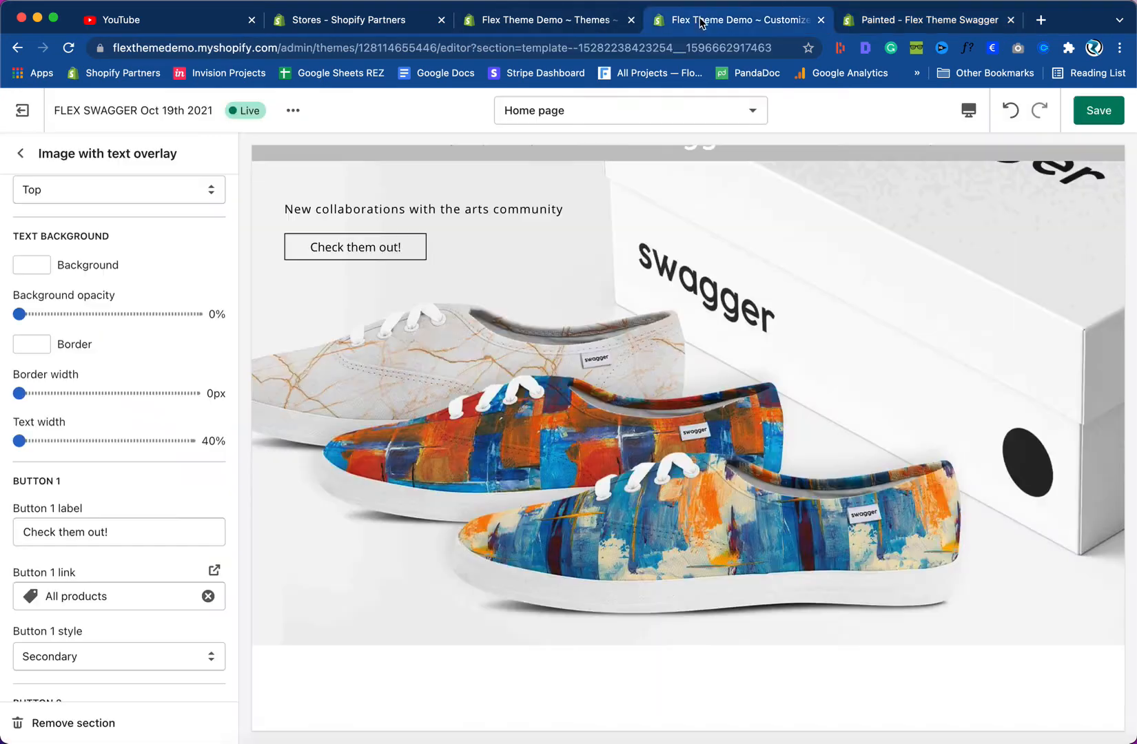
- Set the Button 1 link to the Classic collection and save the changes
{"action": "left_click", "coordinate": [209, 596]}
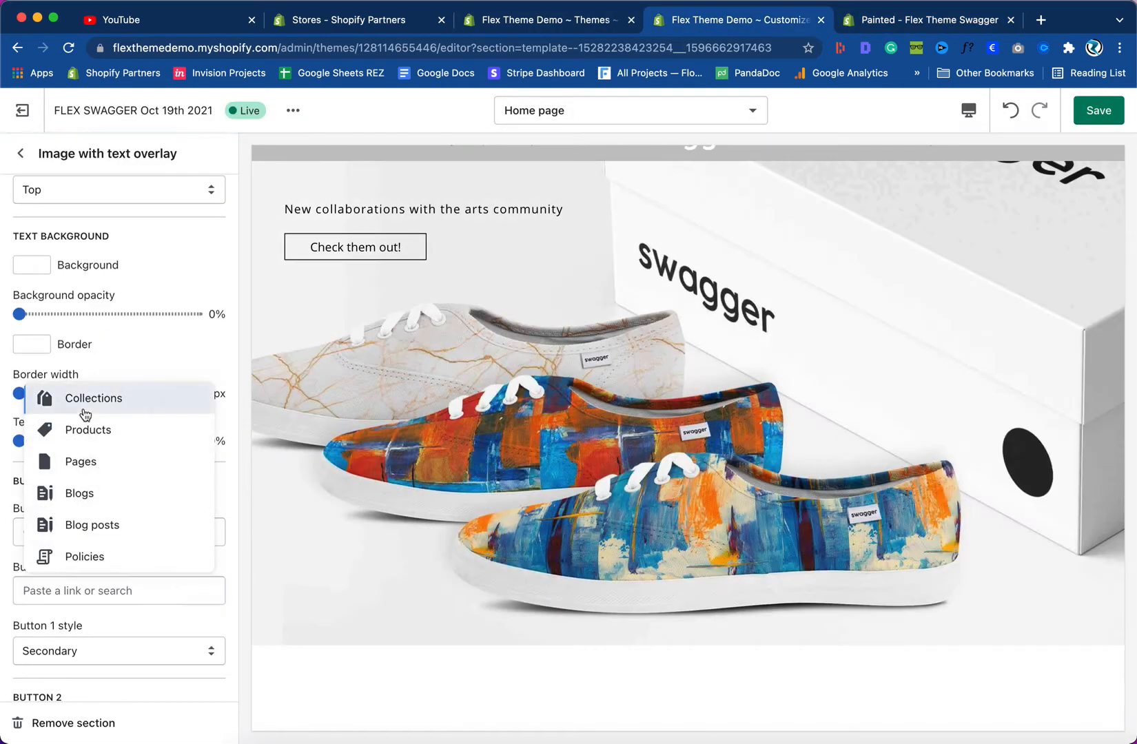
{"action": "left_click", "coordinate": [85, 413]}
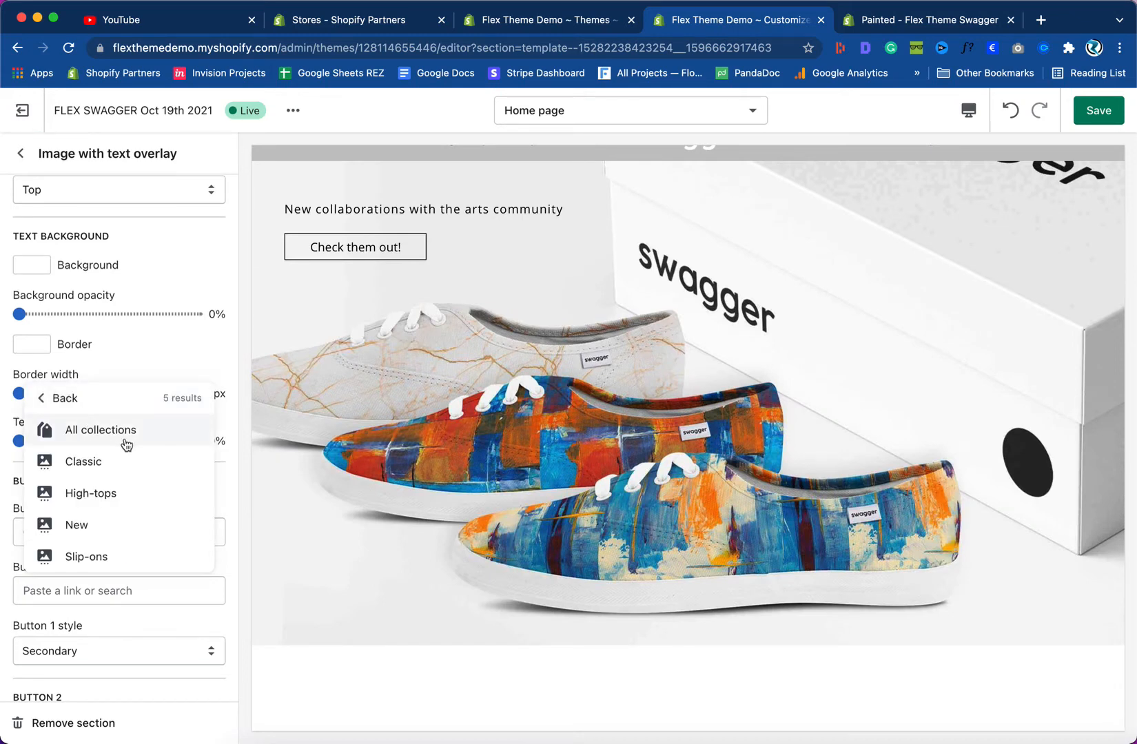
{"action": "scroll", "coordinate": [101, 540], "scroll_direction": "down", "scroll_amount": 1}
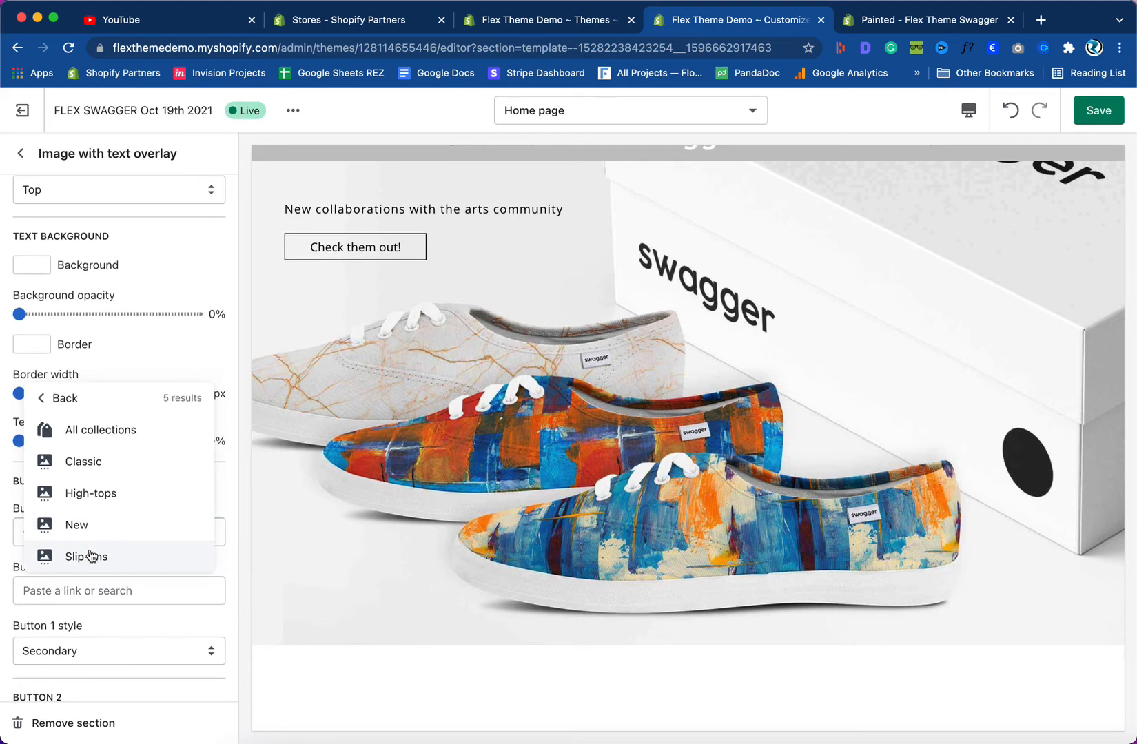
{"action": "left_click", "coordinate": [84, 462]}
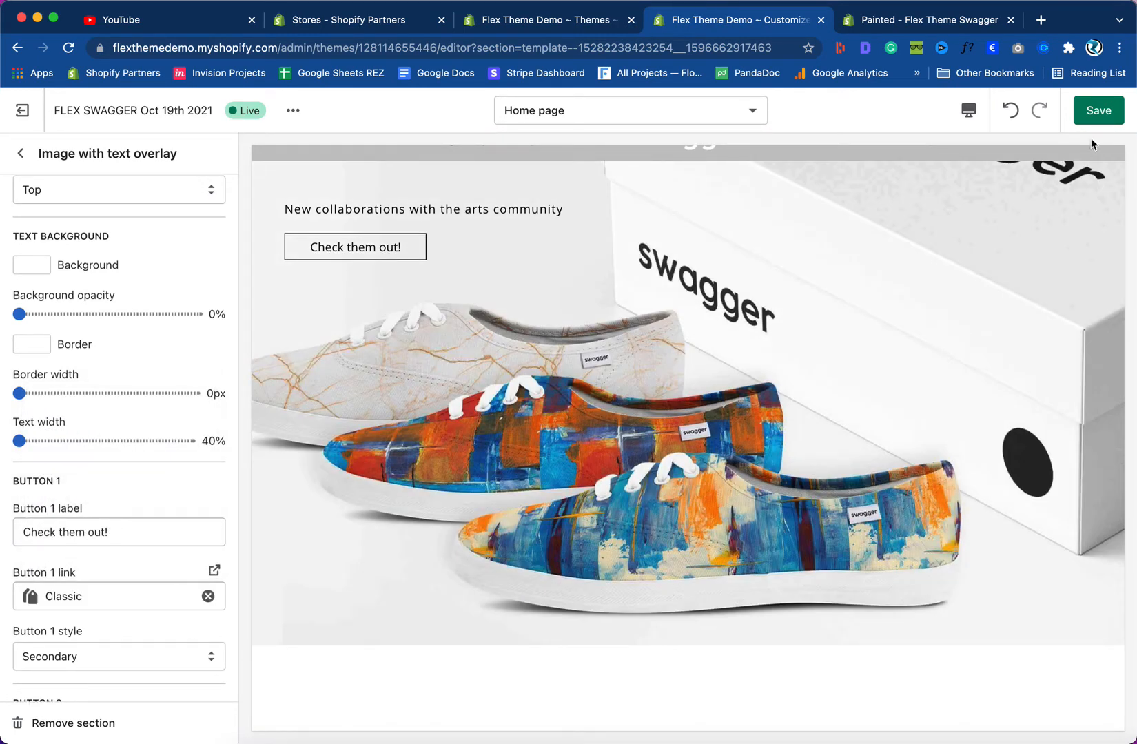
{"action": "left_click", "coordinate": [1096, 113]}
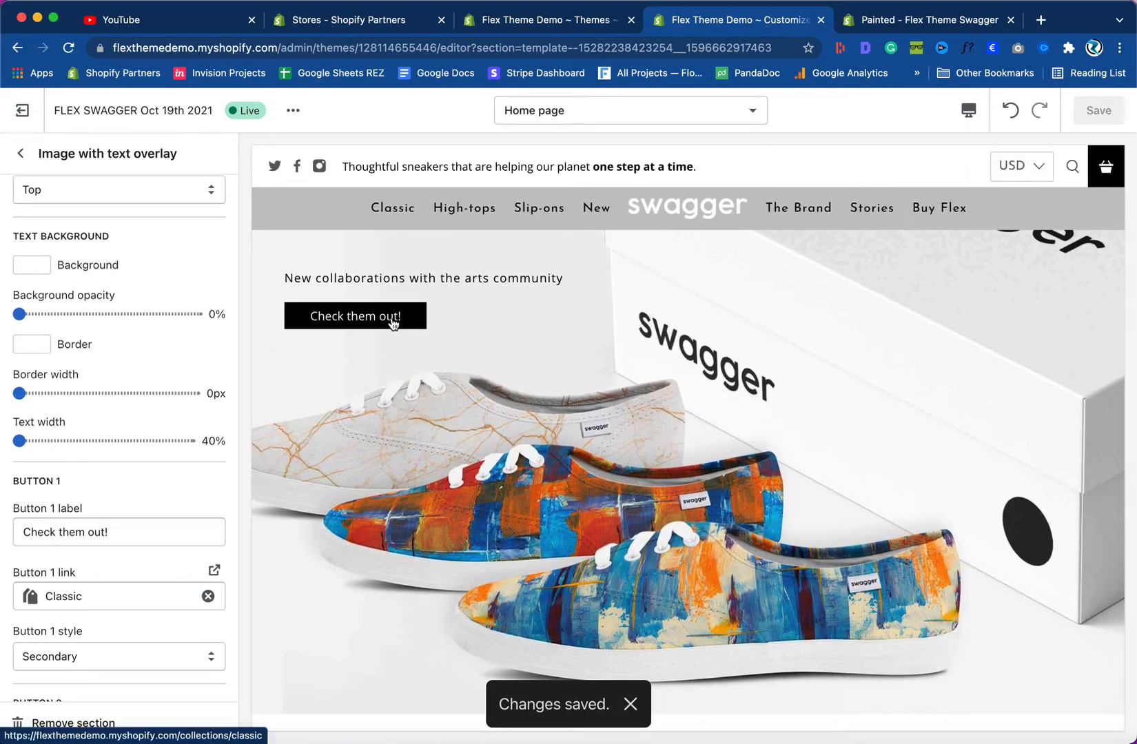
- Test the Check them out! button in the preview, look over its collection page and return to the home page
{"action": "left_click", "coordinate": [401, 321]}
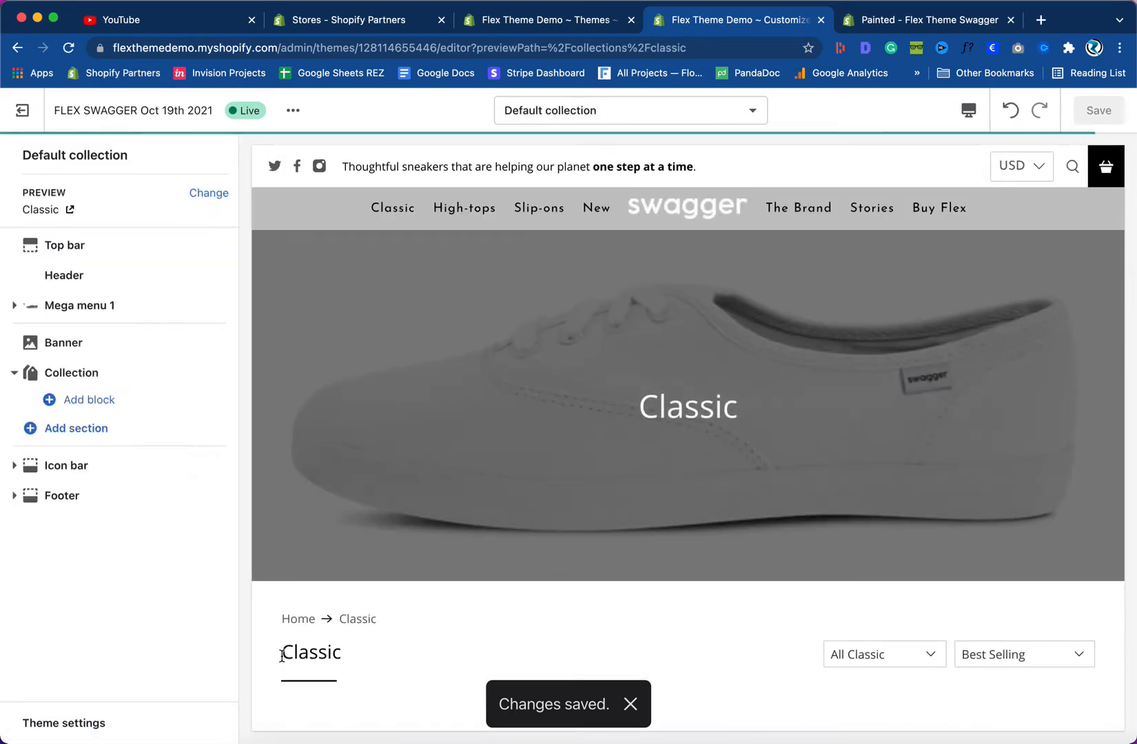
{"action": "scroll", "coordinate": [425, 588], "scroll_direction": "down", "scroll_amount": 5}
{"action": "scroll", "coordinate": [690, 465], "scroll_direction": "up", "scroll_amount": 6}
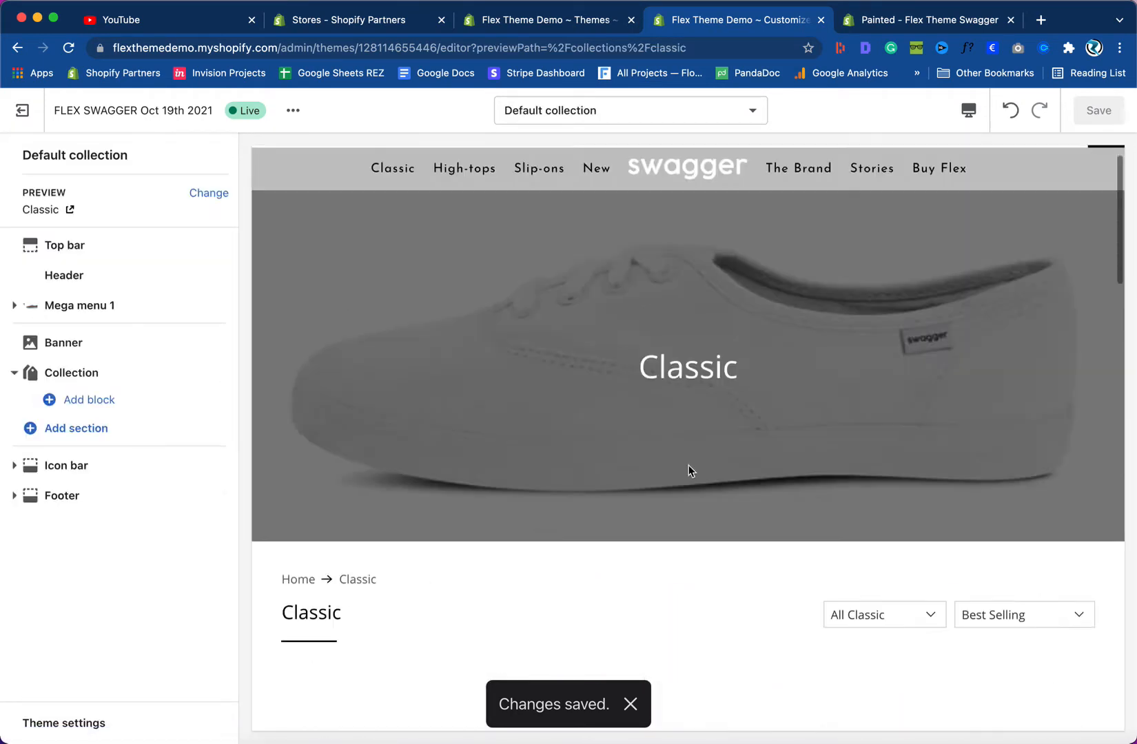
{"action": "left_click", "coordinate": [650, 219]}
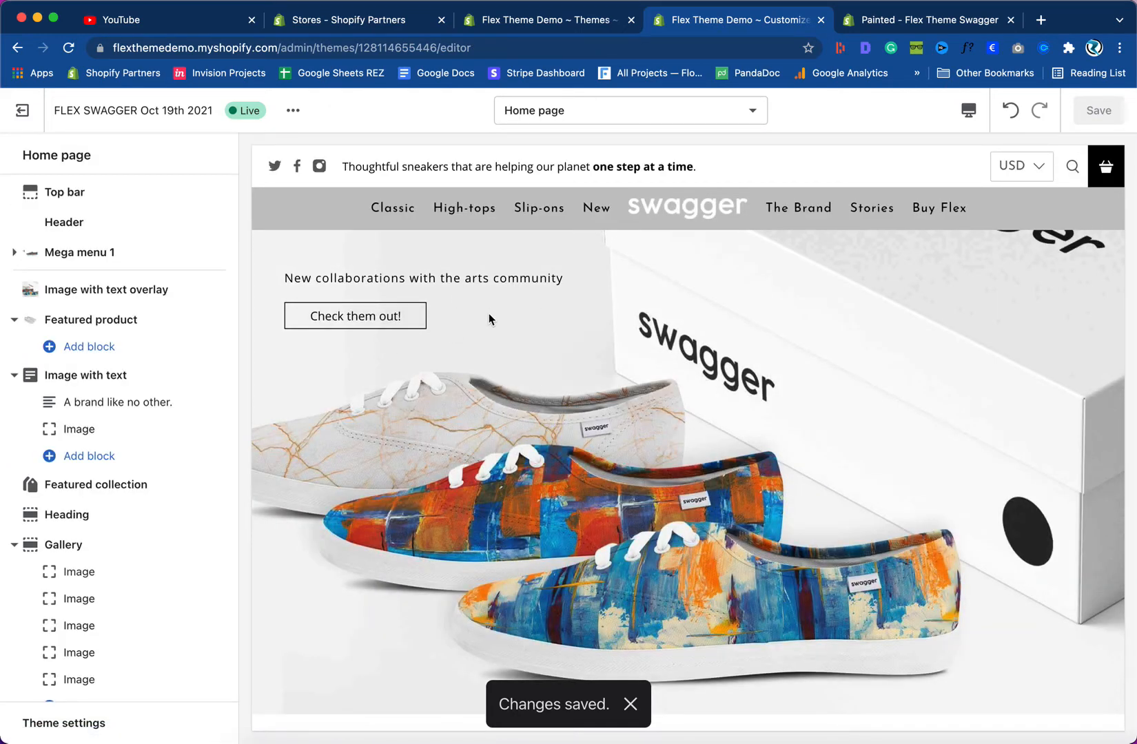
- Return the demo storefront to its home page and review the banner for comparison
{"action": "left_click", "coordinate": [859, 26]}
{"action": "left_click", "coordinate": [597, 171]}
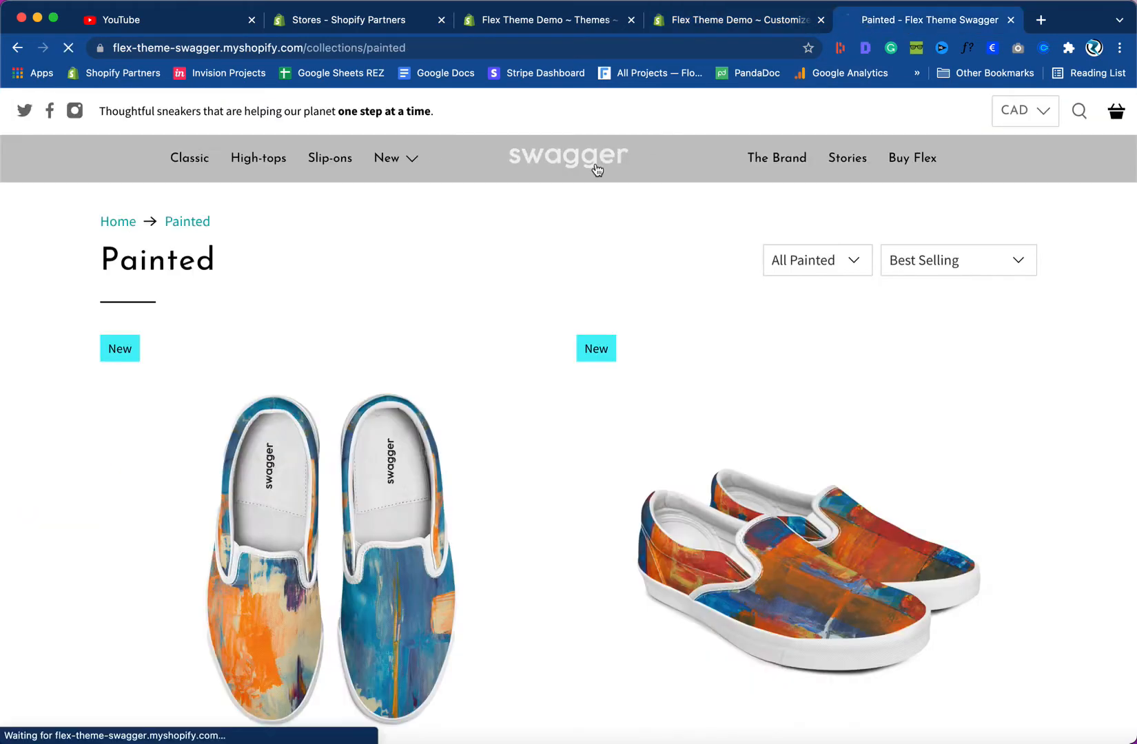
{"action": "scroll", "coordinate": [376, 534], "scroll_direction": "down", "scroll_amount": 2}
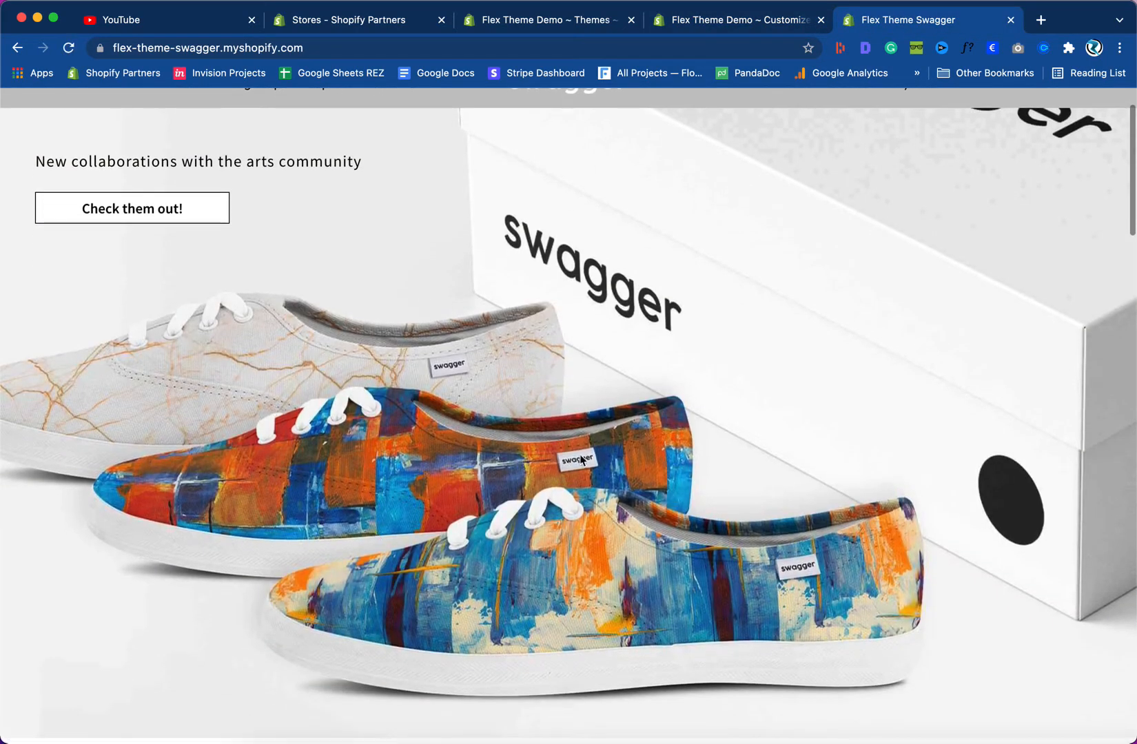
{"action": "scroll", "coordinate": [503, 526], "scroll_direction": "down", "scroll_amount": 2}
{"action": "scroll", "coordinate": [503, 528], "scroll_direction": "up", "scroll_amount": 4}
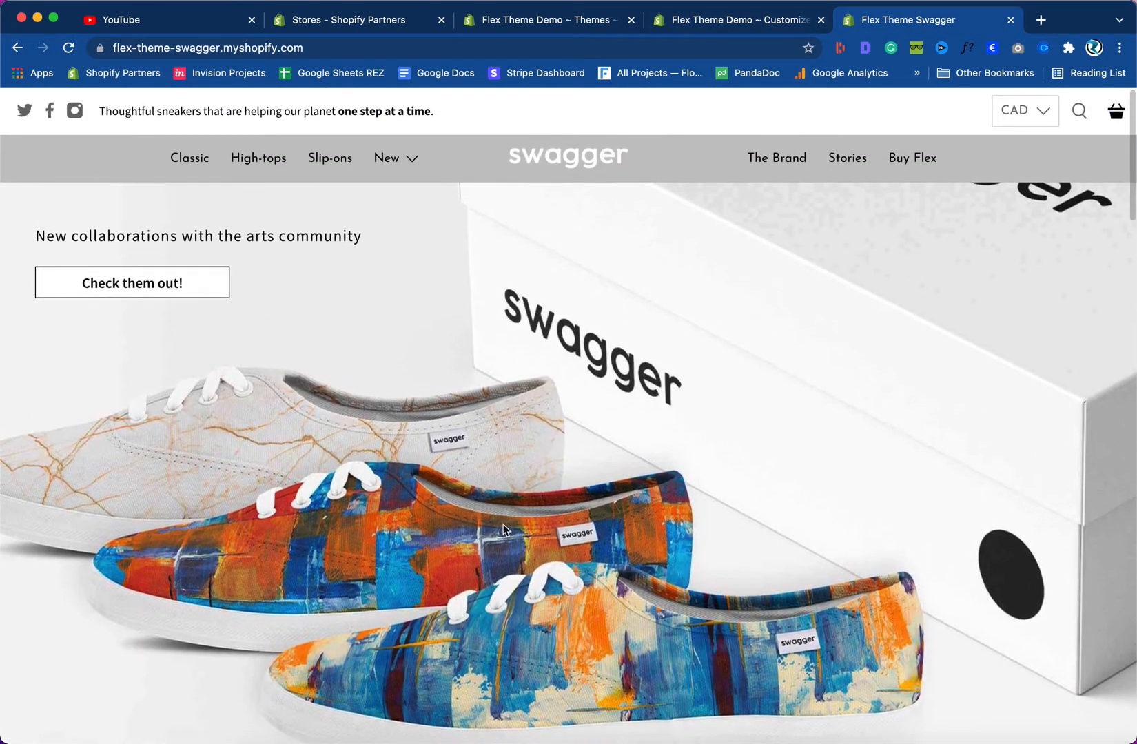
- Preview the edited home page in the theme editor at Fullscreen size and return to Desktop size
{"action": "left_click", "coordinate": [759, 25]}
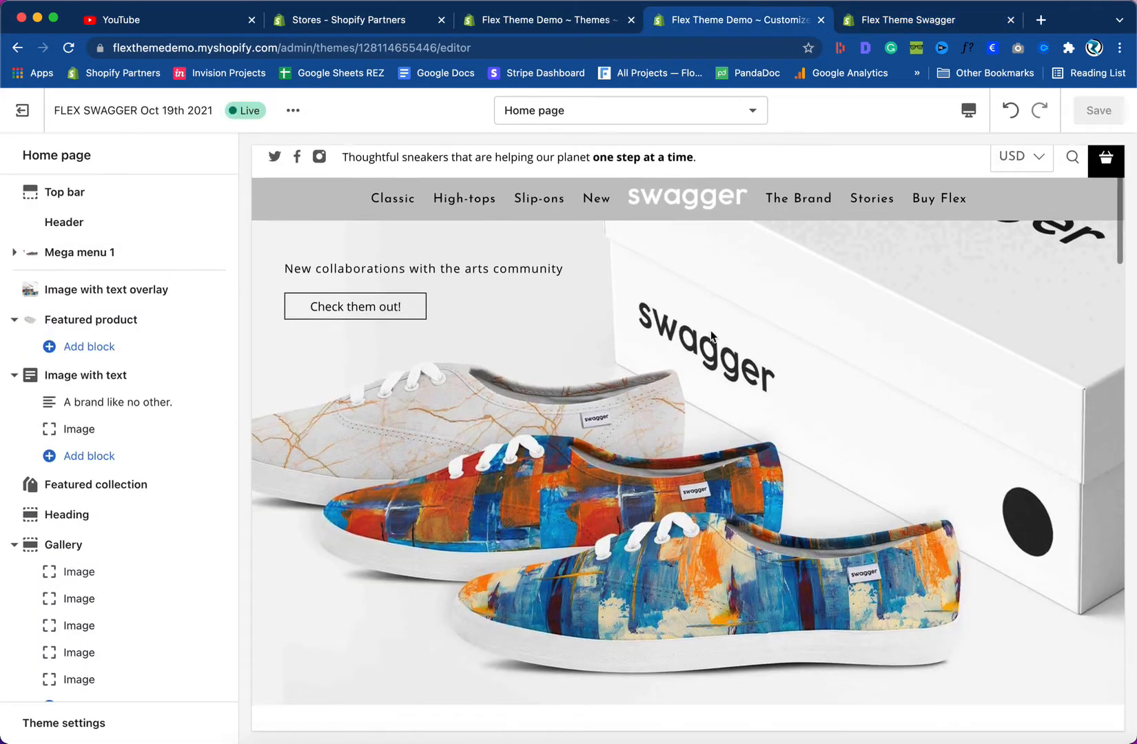
{"action": "left_click", "coordinate": [968, 110]}
{"action": "left_click", "coordinate": [978, 216]}
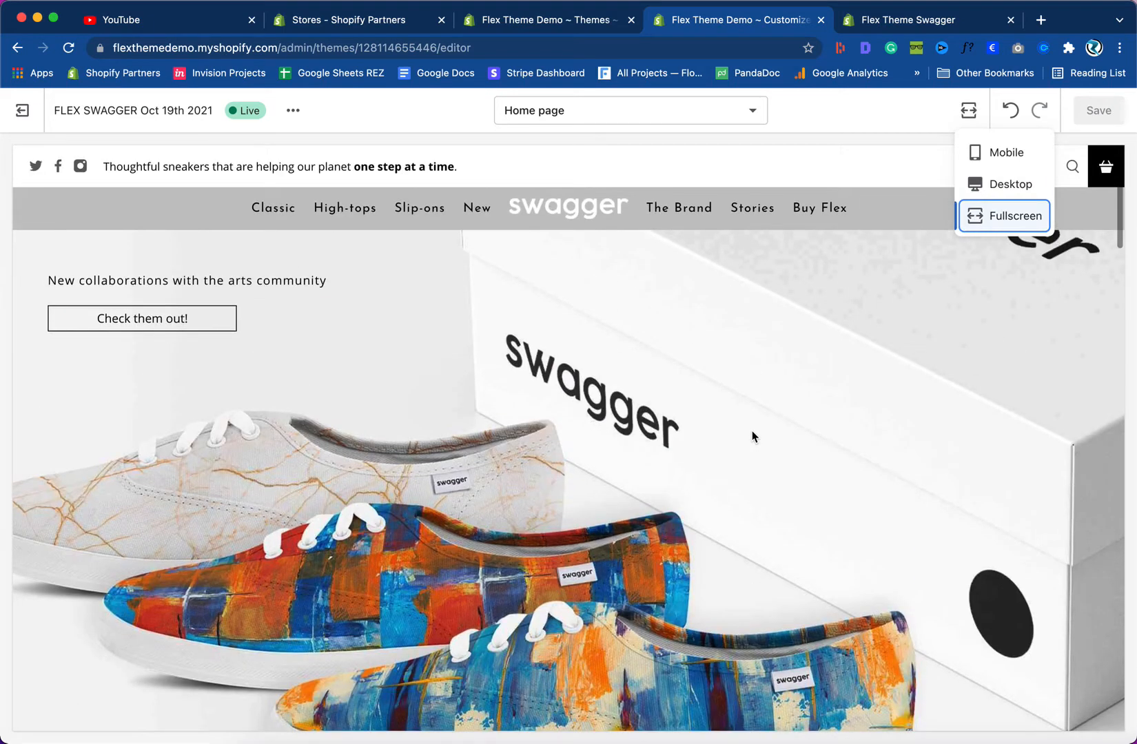
{"action": "left_click", "coordinate": [973, 186]}
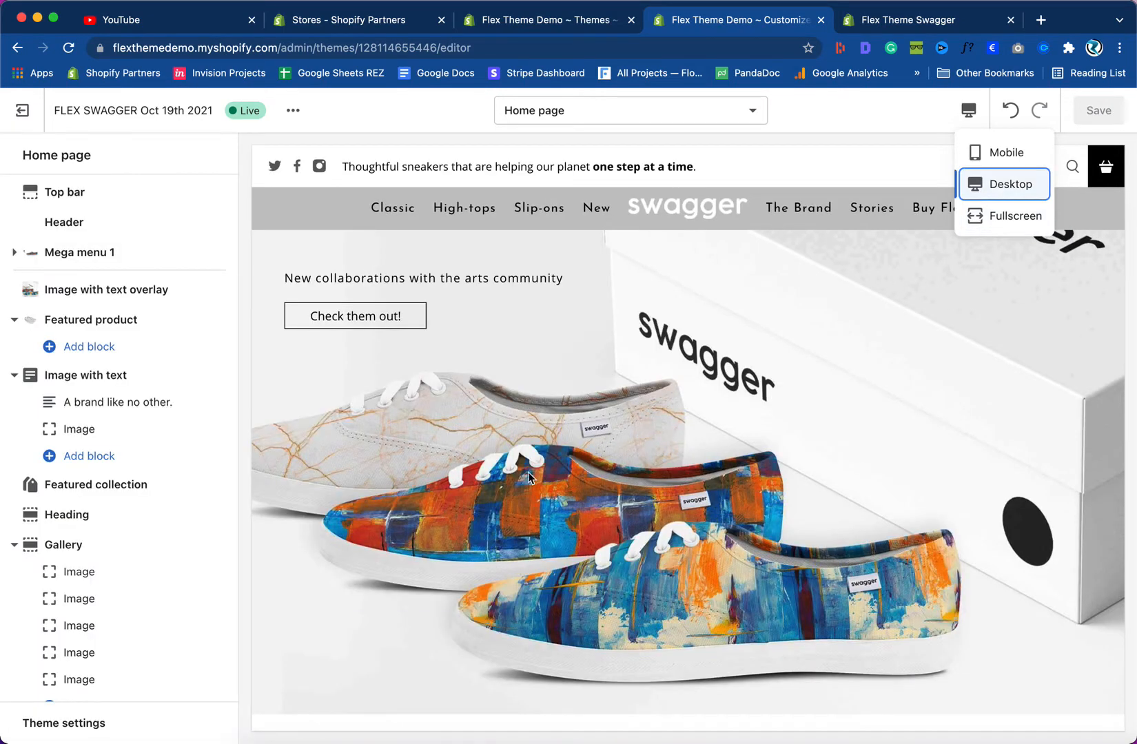
{"action": "left_click", "coordinate": [491, 503]}
- Examine the featured product section below the banner on the demo storefront
{"action": "scroll", "coordinate": [492, 505], "scroll_direction": "down", "scroll_amount": 5}
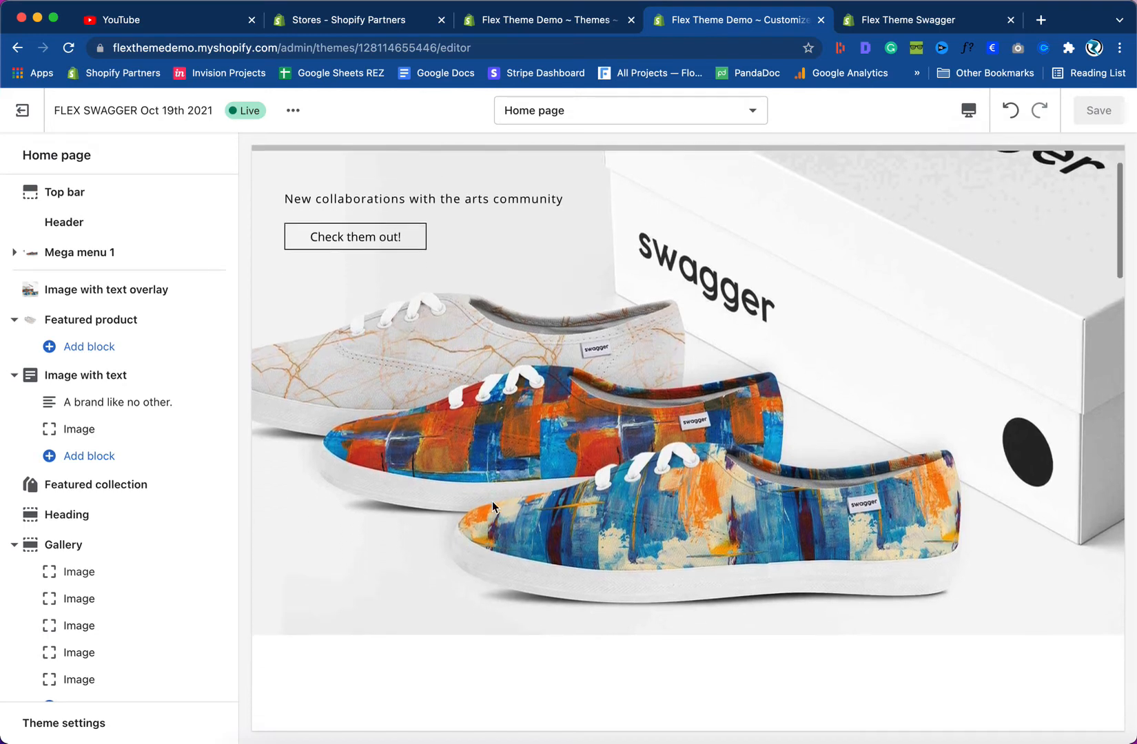
{"action": "left_click", "coordinate": [867, 21]}
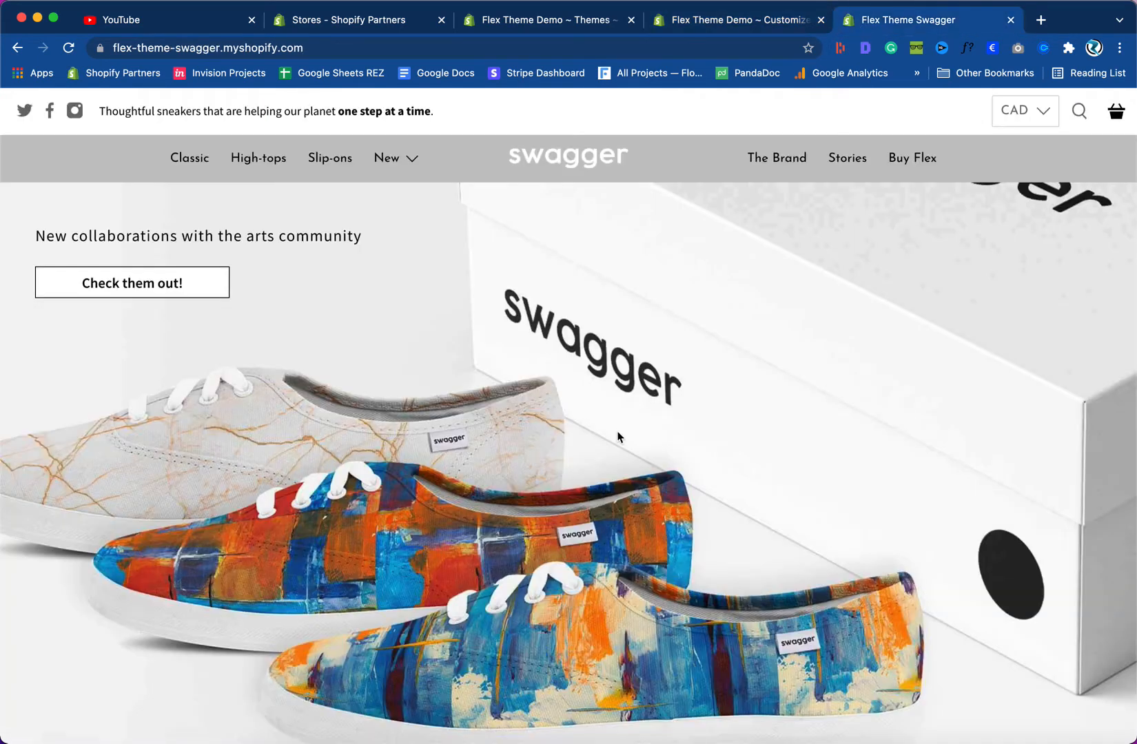
{"action": "scroll", "coordinate": [618, 437], "scroll_direction": "down", "scroll_amount": 6}
{"action": "scroll", "coordinate": [618, 437], "scroll_direction": "down", "scroll_amount": 3}
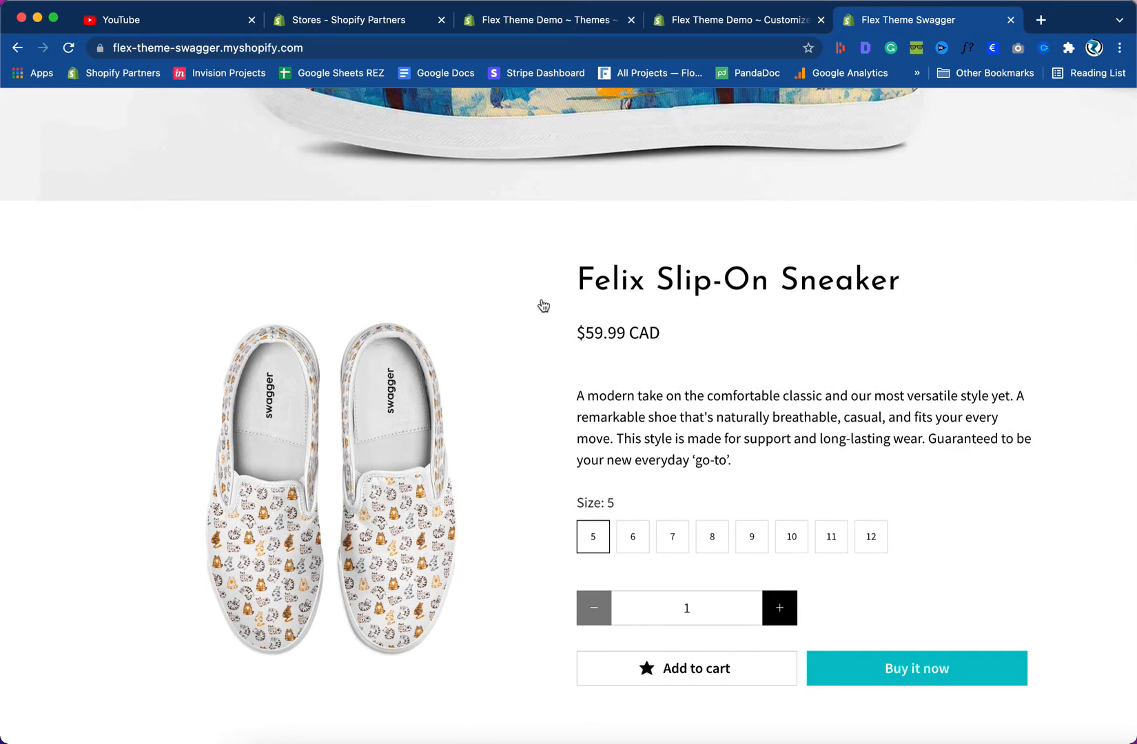
{"action": "scroll", "coordinate": [593, 500], "scroll_direction": "down", "scroll_amount": 1}
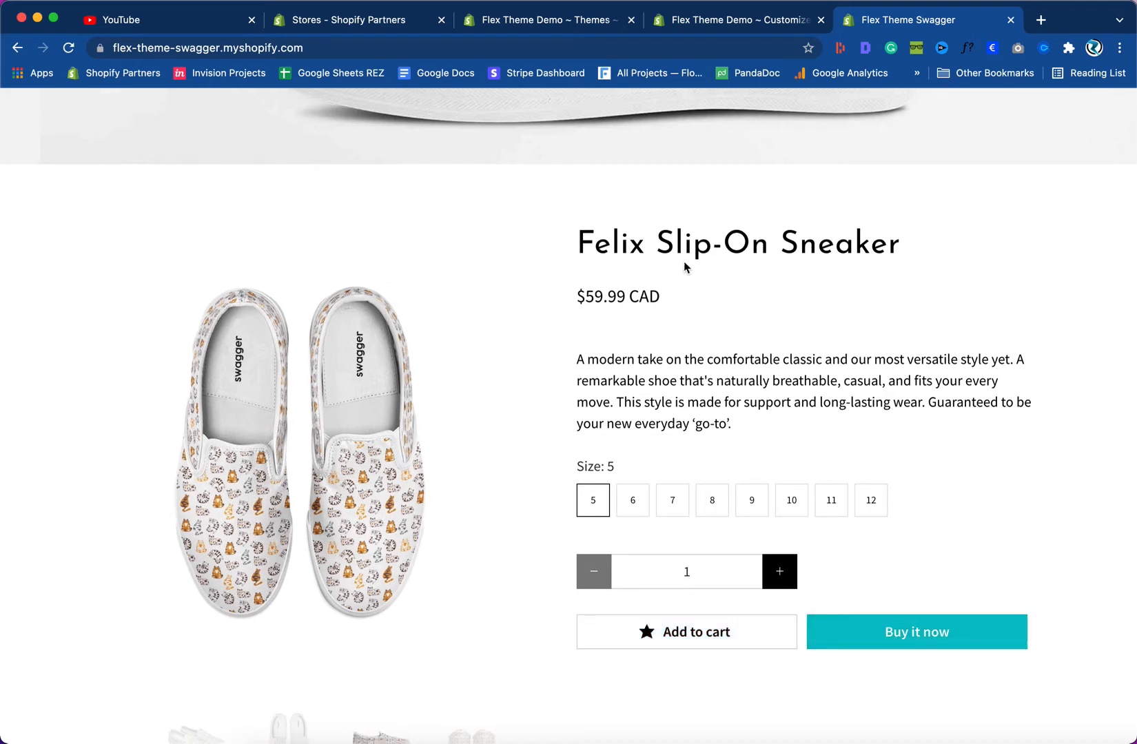
- Return to the theme editor and examine the featured product in the home page preview
{"action": "left_click", "coordinate": [750, 31]}
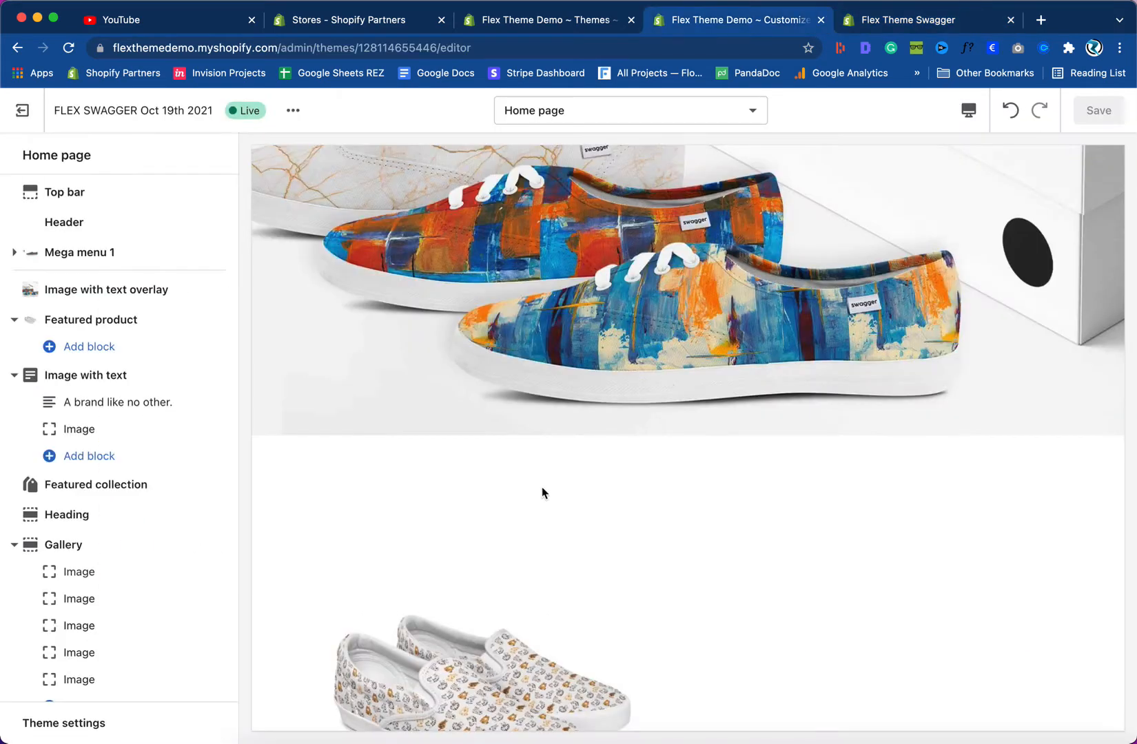
{"action": "scroll", "coordinate": [543, 477], "scroll_direction": "down", "scroll_amount": 10}
{"action": "scroll", "coordinate": [544, 482], "scroll_direction": "up", "scroll_amount": 5}
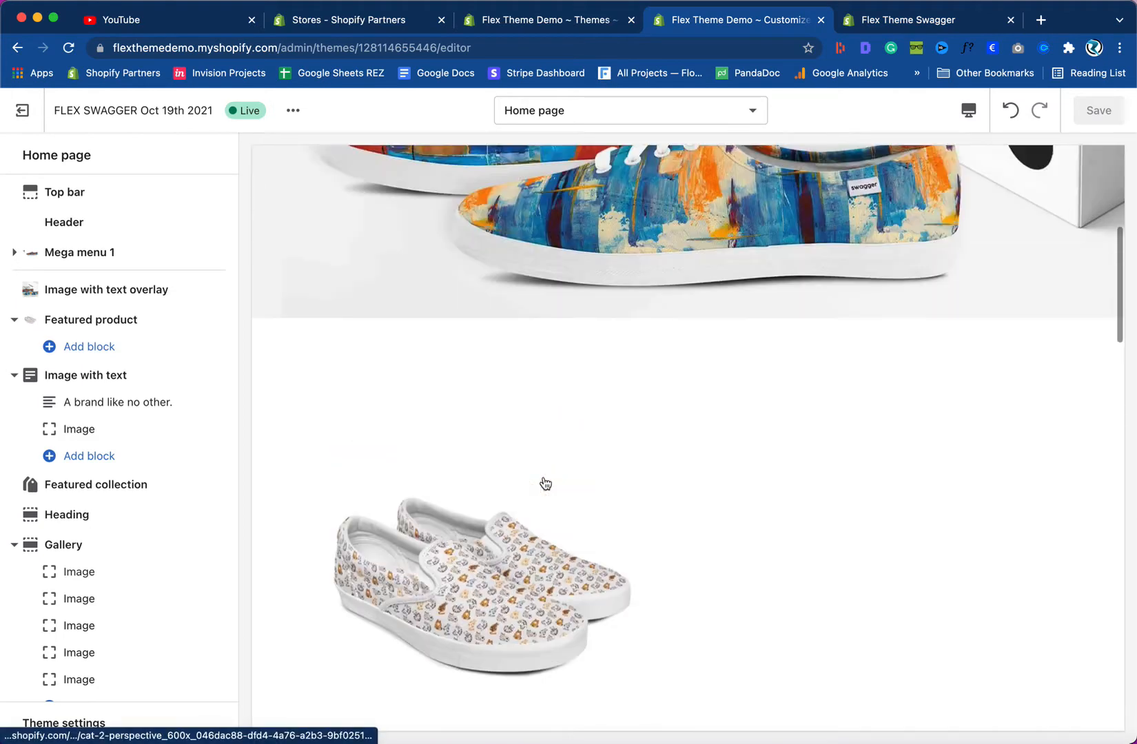
{"action": "scroll", "coordinate": [544, 482], "scroll_direction": "down", "scroll_amount": 3}
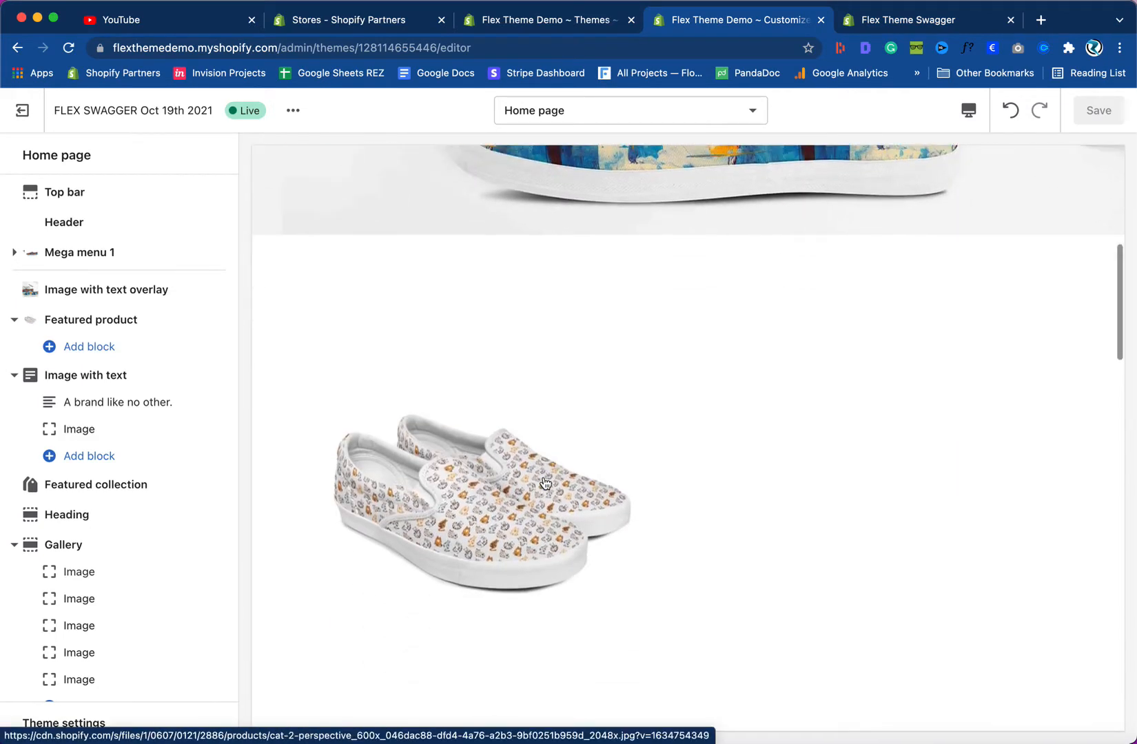
- Check the Featured product section's settings and look through the home page's section list
{"action": "left_click", "coordinate": [136, 329]}
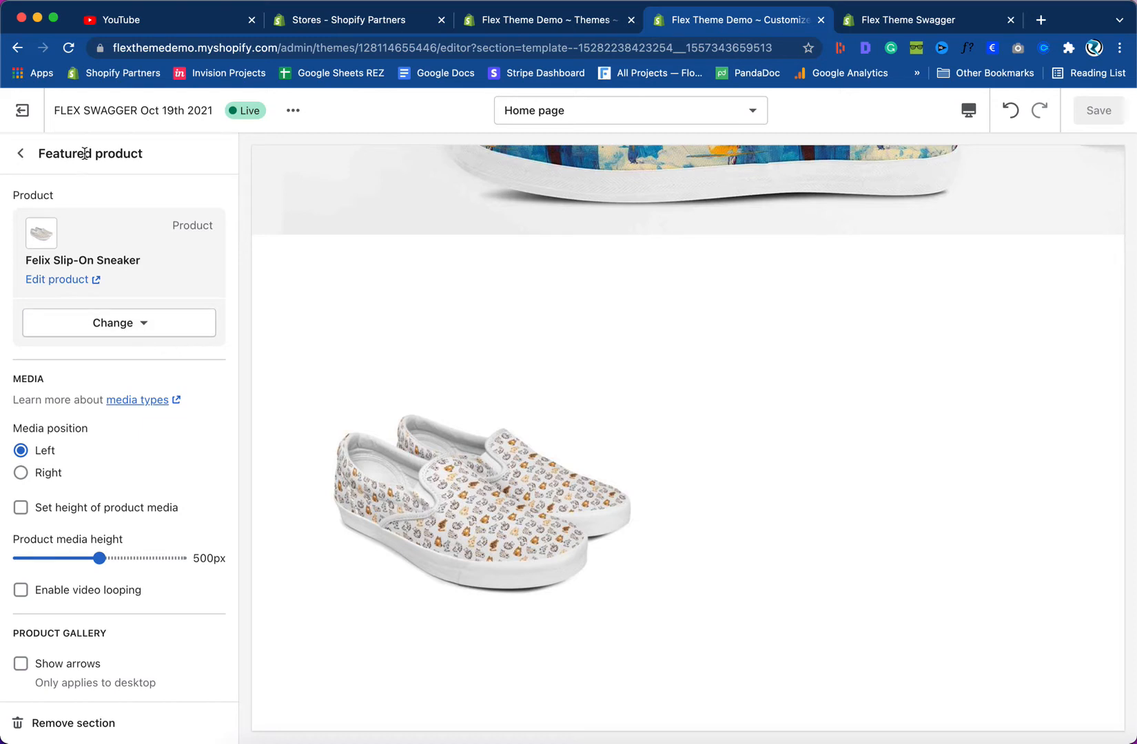
{"action": "left_click", "coordinate": [20, 153]}
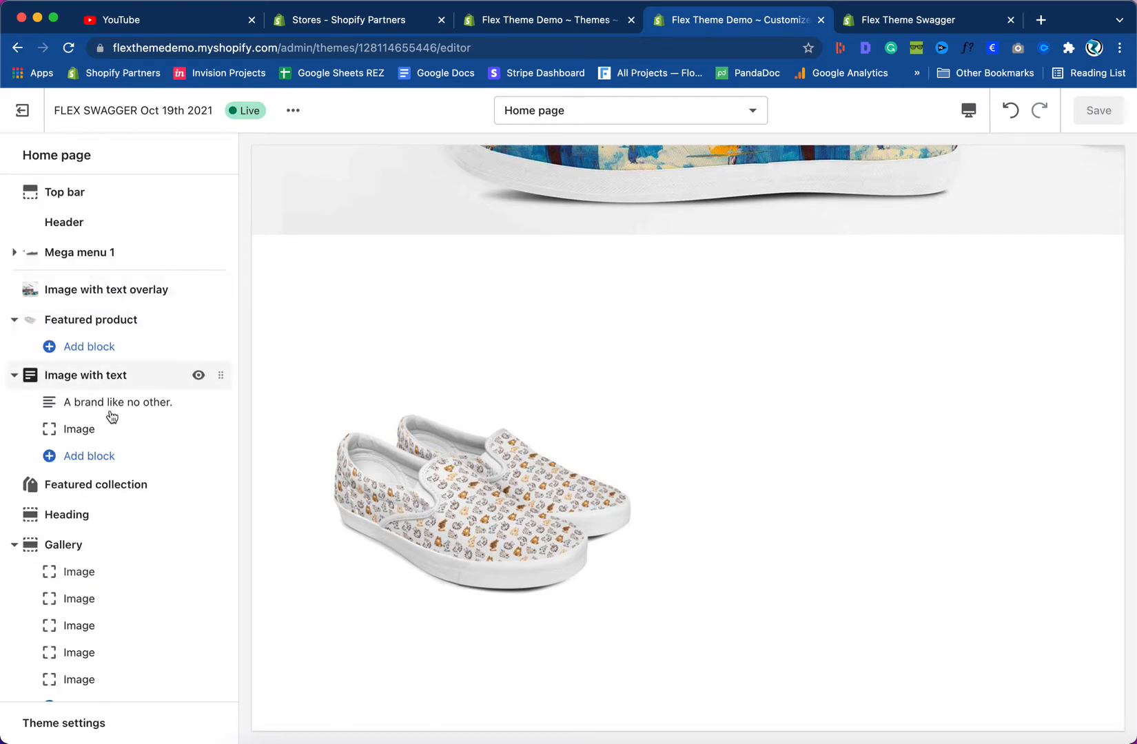
{"action": "scroll", "coordinate": [86, 524], "scroll_direction": "down", "scroll_amount": 3}
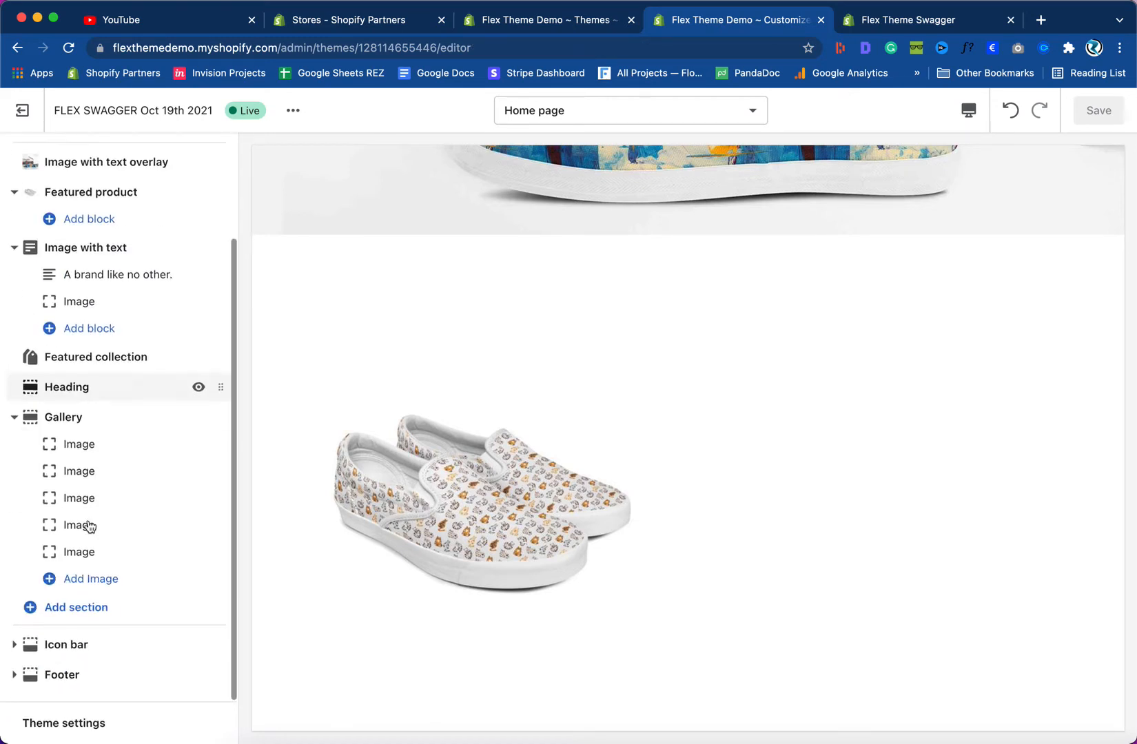
{"action": "scroll", "coordinate": [79, 500], "scroll_direction": "up", "scroll_amount": 3}
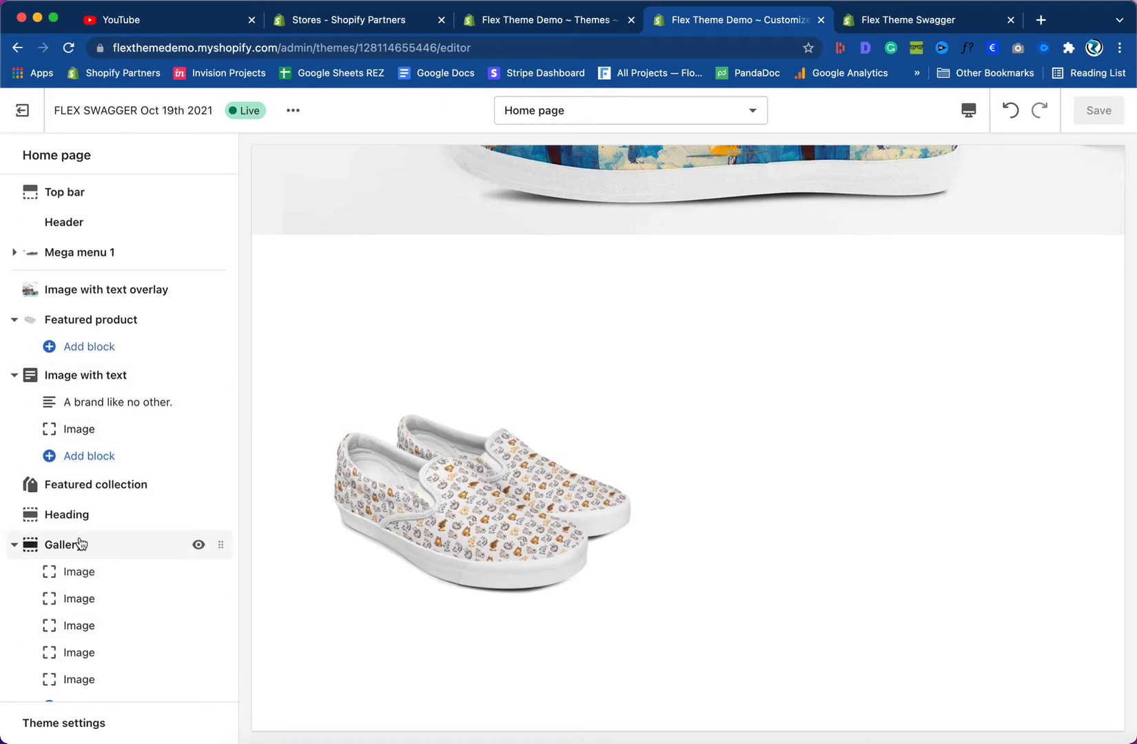
- Remove the existing Featured product, Image with text and Featured collection sections from the home page
{"action": "left_click", "coordinate": [97, 320]}
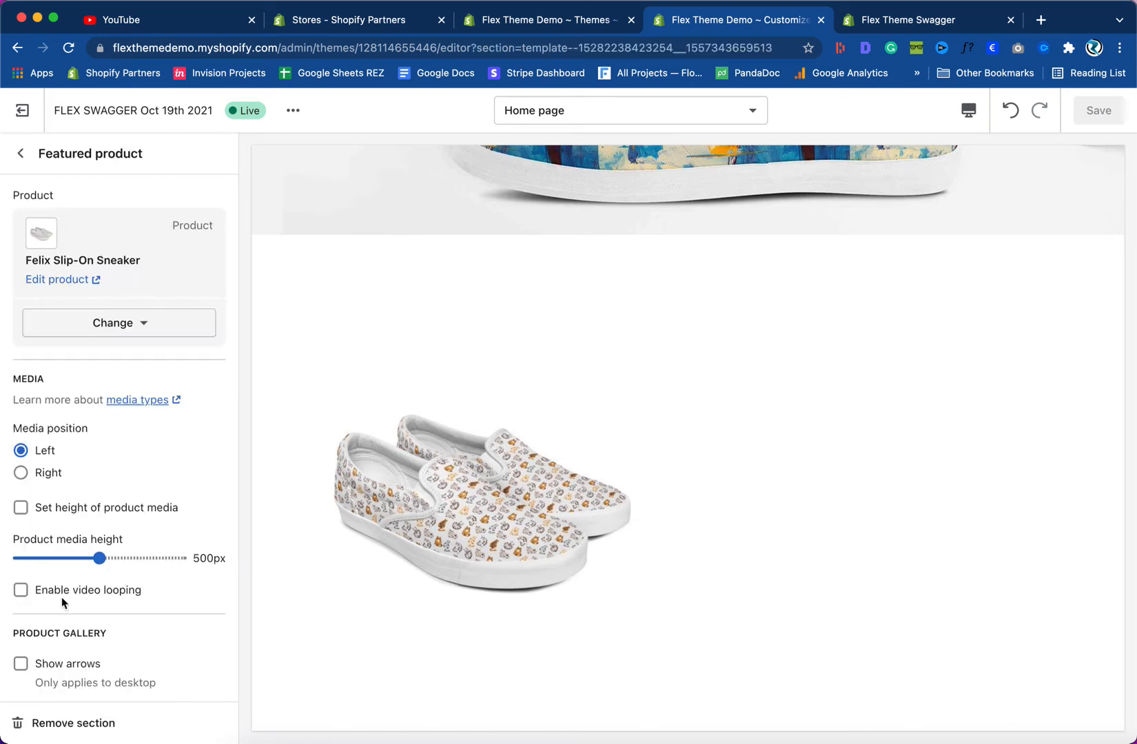
{"action": "left_click", "coordinate": [26, 721]}
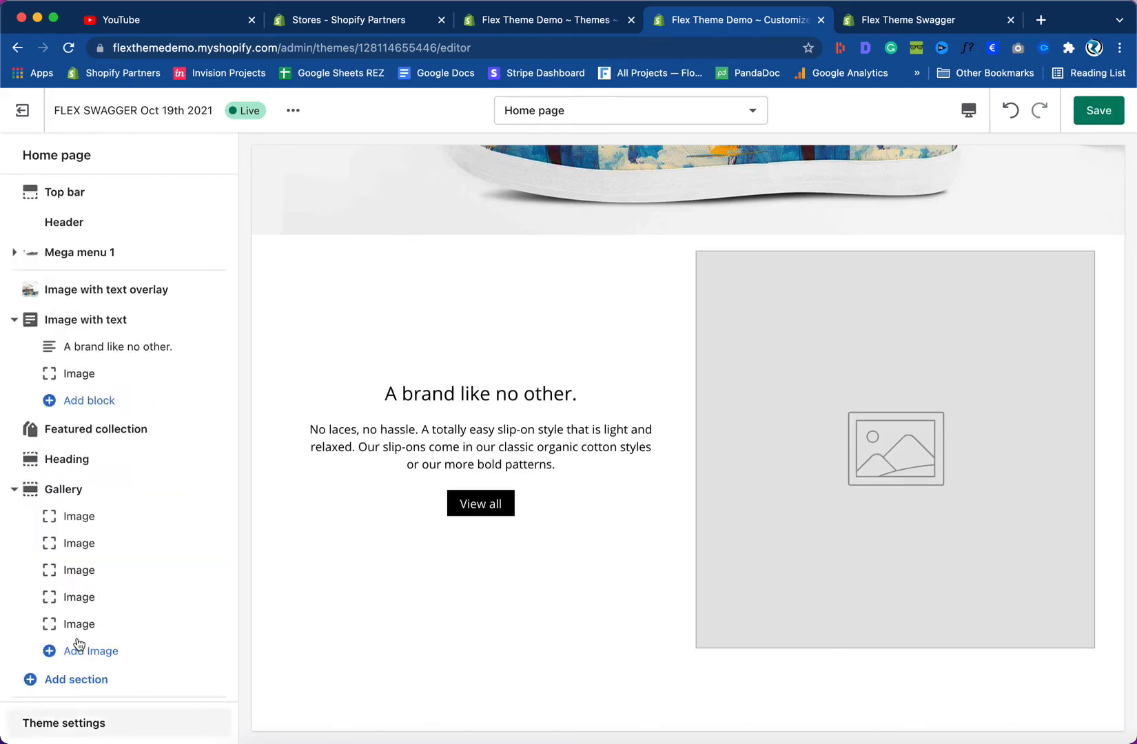
{"action": "left_click", "coordinate": [94, 320]}
{"action": "left_click", "coordinate": [71, 721]}
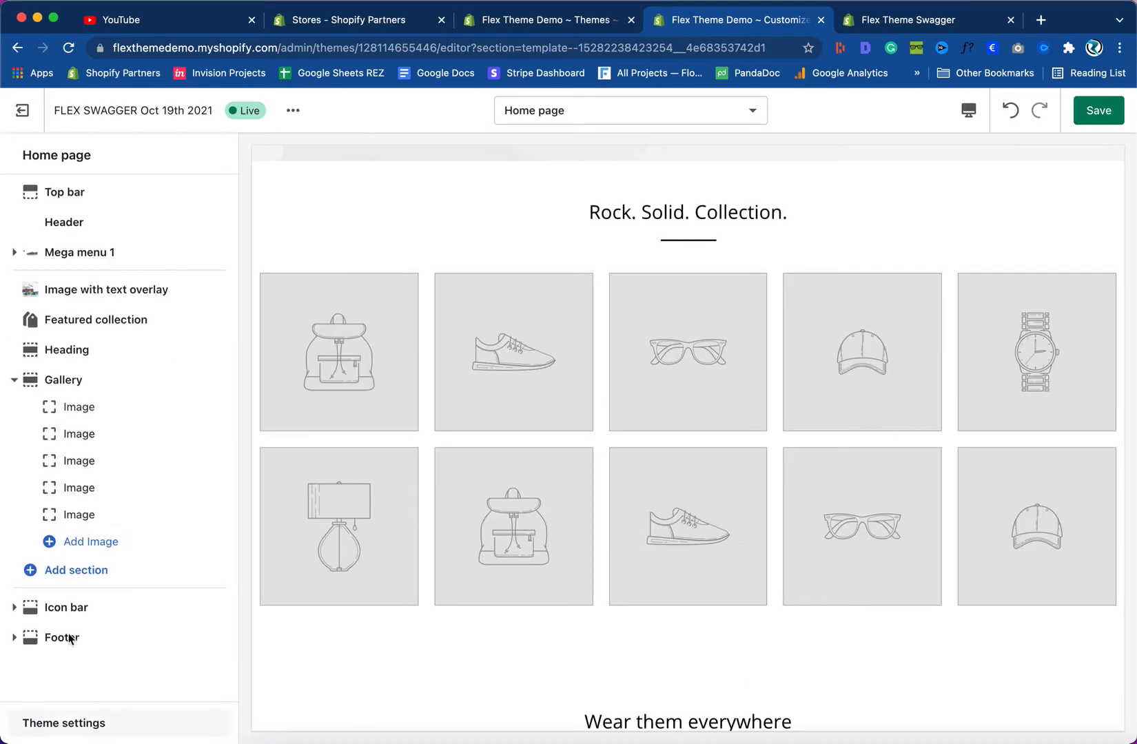
{"action": "left_click", "coordinate": [84, 321]}
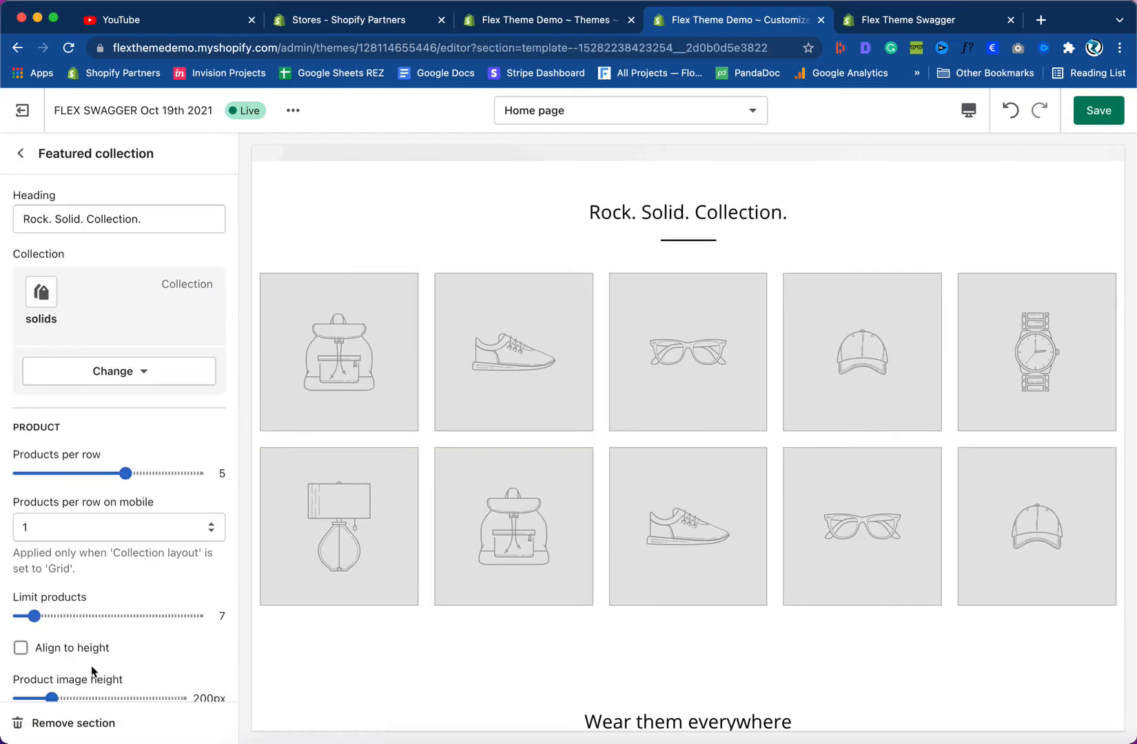
{"action": "scroll", "coordinate": [91, 670], "scroll_direction": "down", "scroll_amount": 10}
{"action": "left_click", "coordinate": [69, 724]}
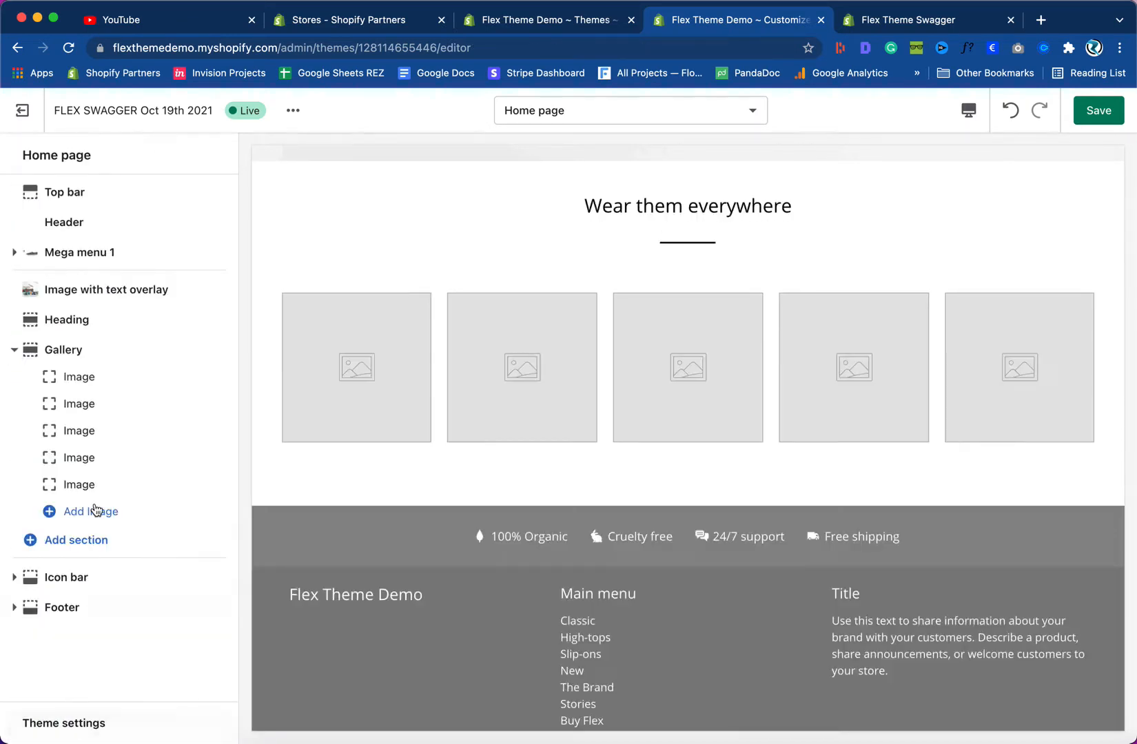
- Remove the Heading and Gallery sections from the home page and save the theme
{"action": "left_click", "coordinate": [95, 324]}
{"action": "left_click", "coordinate": [69, 724]}
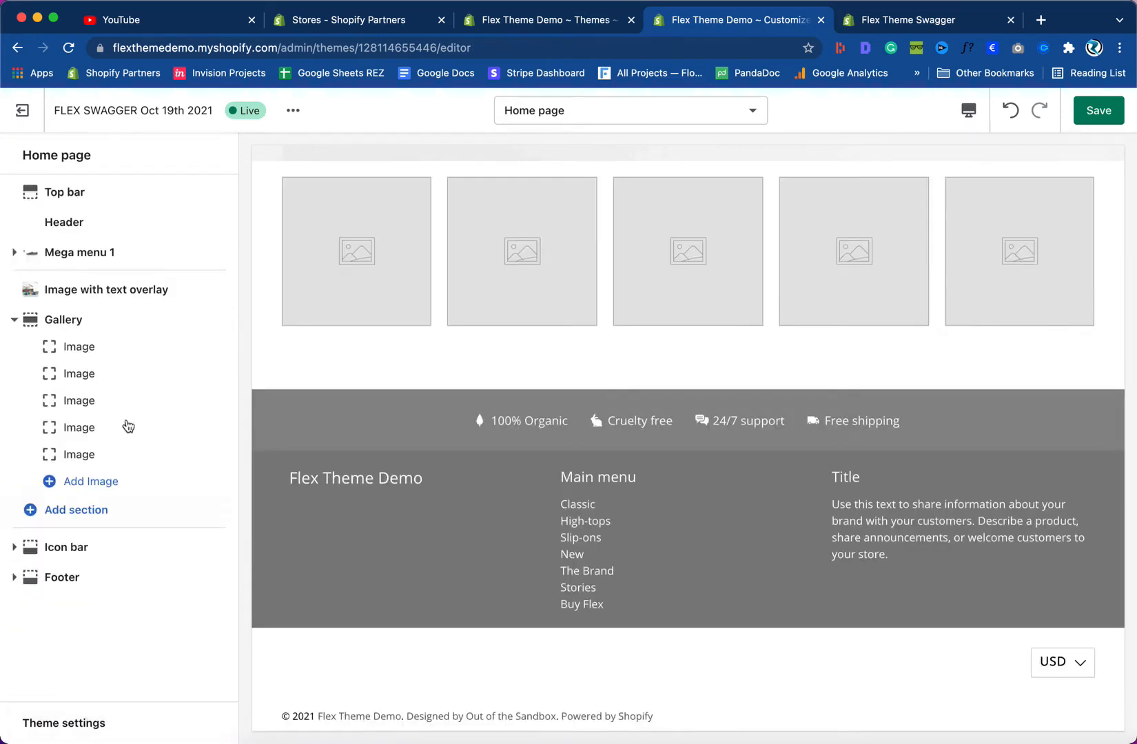
{"action": "left_click", "coordinate": [82, 321]}
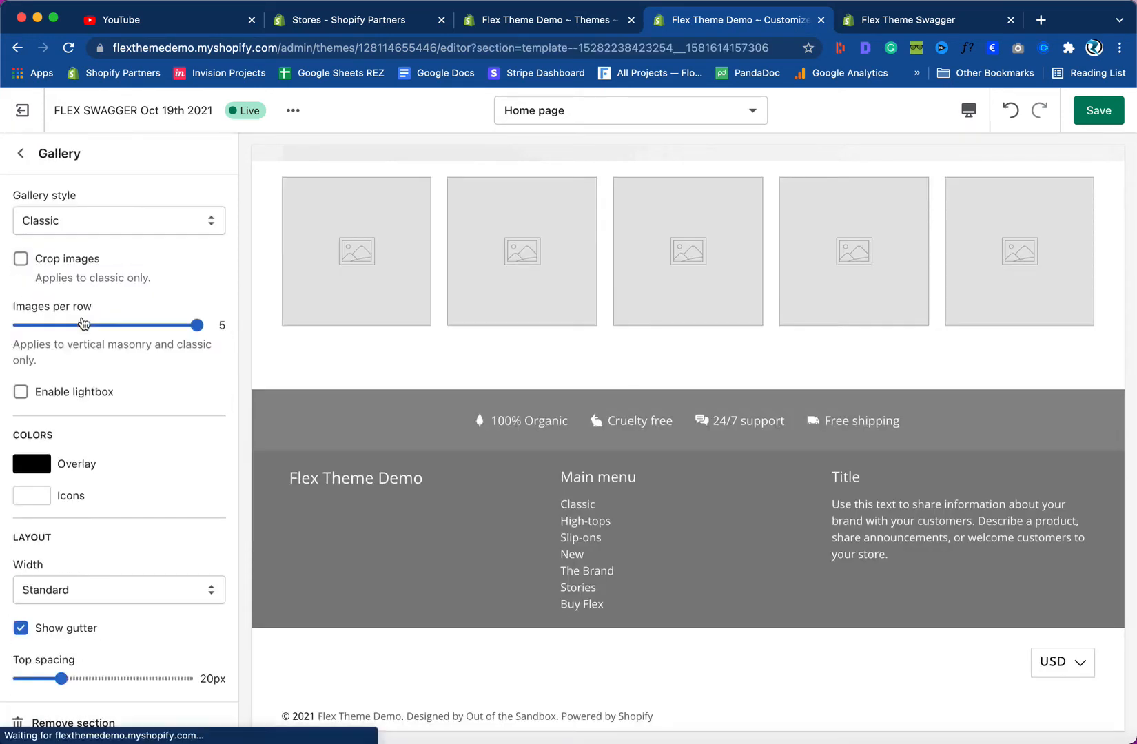
{"action": "left_click", "coordinate": [76, 724]}
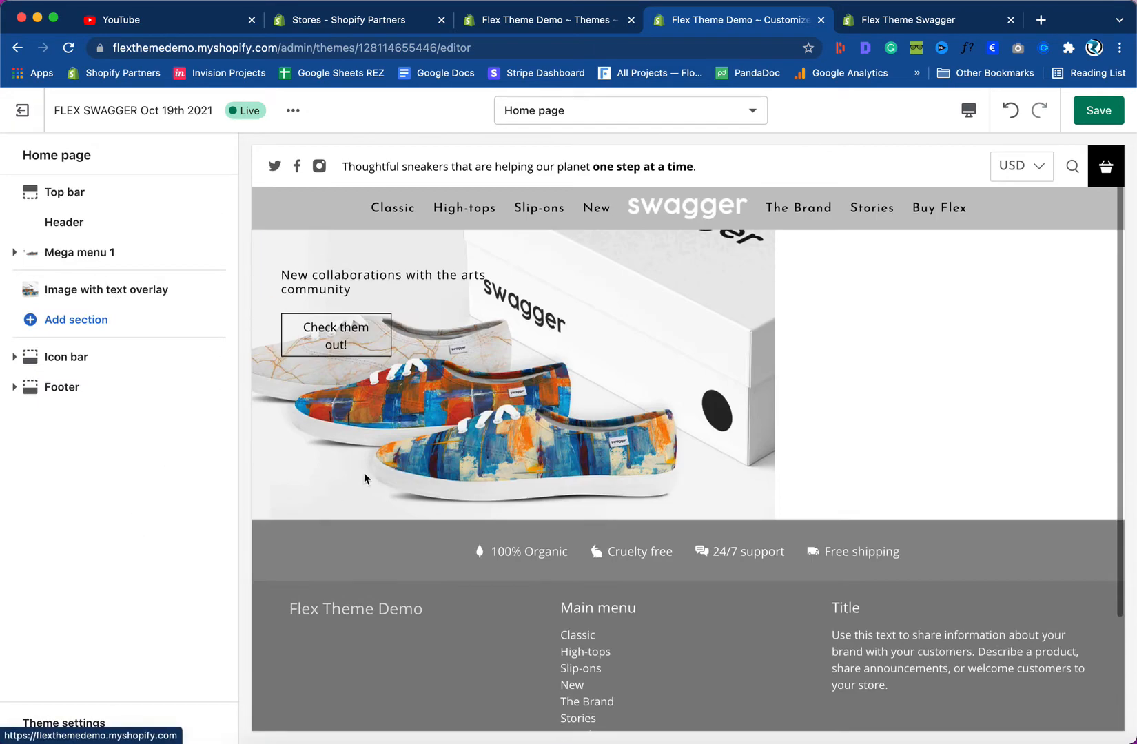
{"action": "left_click", "coordinate": [1097, 111]}
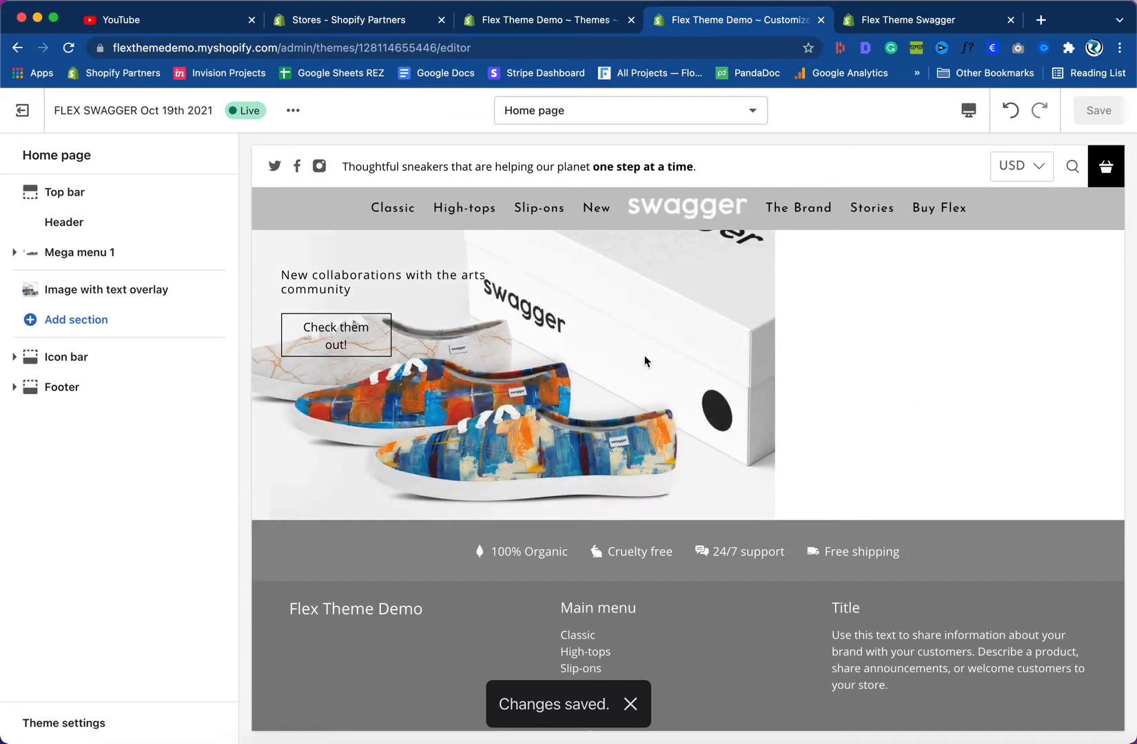
- Add a new Featured product section below the Image with text overlay section on the home page
{"action": "left_click", "coordinate": [70, 322]}
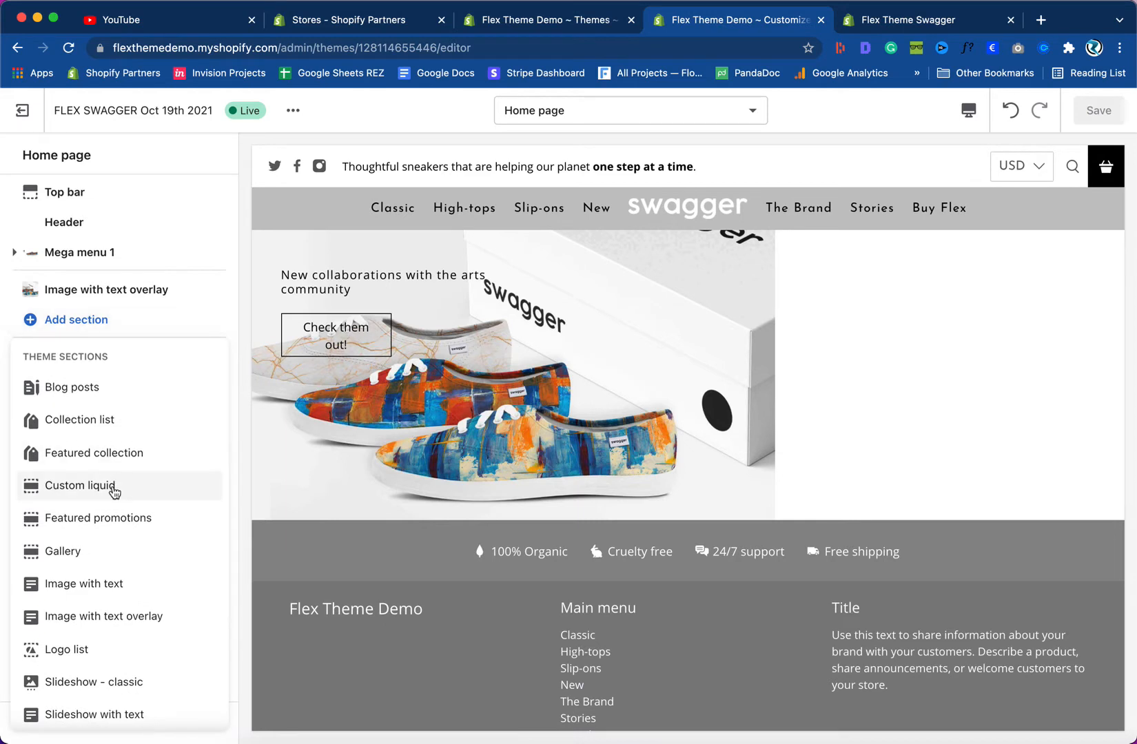
{"action": "scroll", "coordinate": [112, 490], "scroll_direction": "down", "scroll_amount": 5}
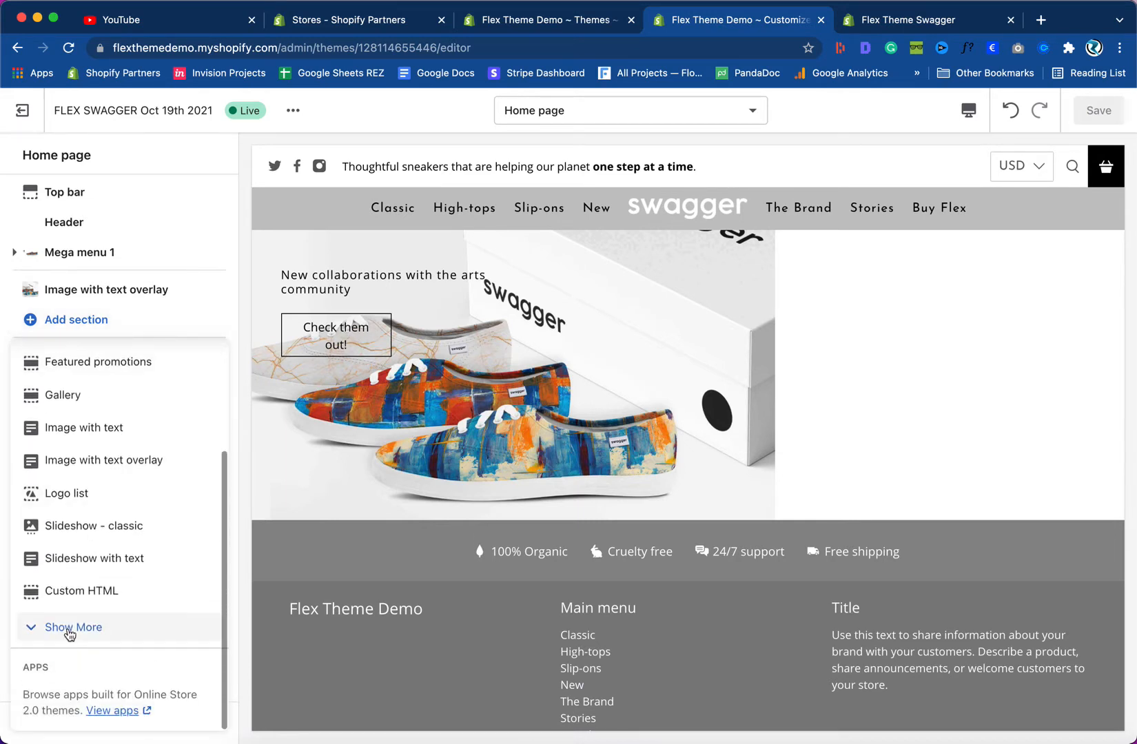
{"action": "left_click", "coordinate": [68, 629]}
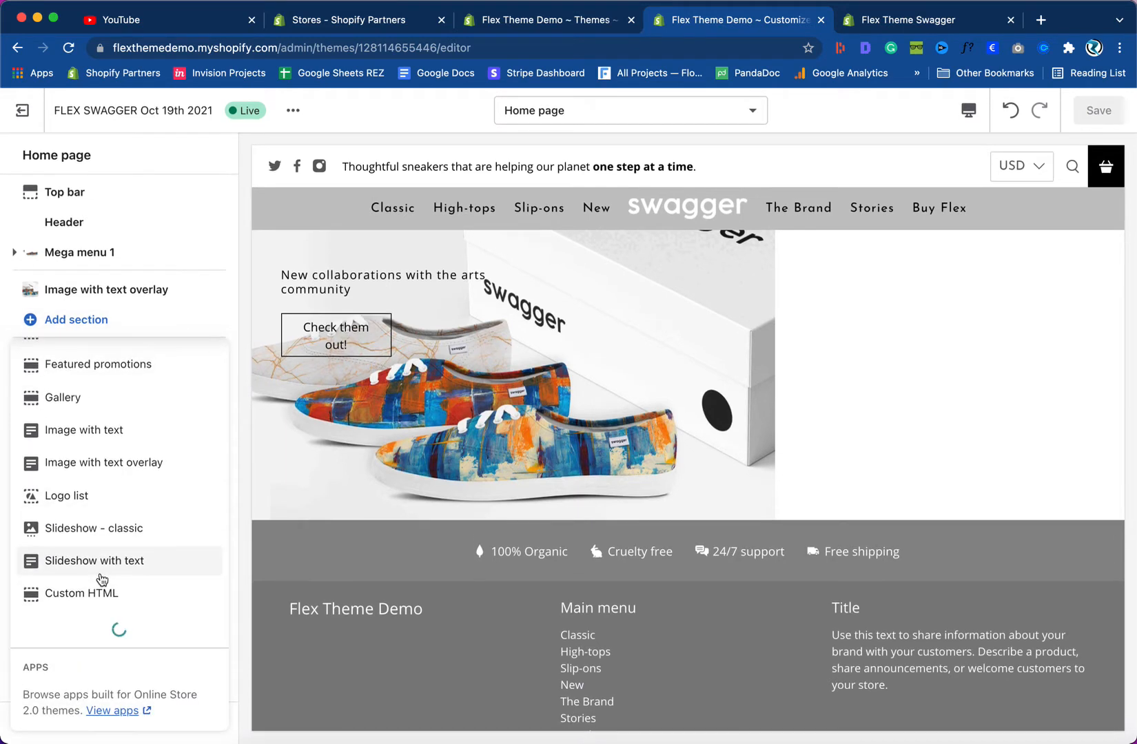
{"action": "scroll", "coordinate": [107, 564], "scroll_direction": "down", "scroll_amount": 4}
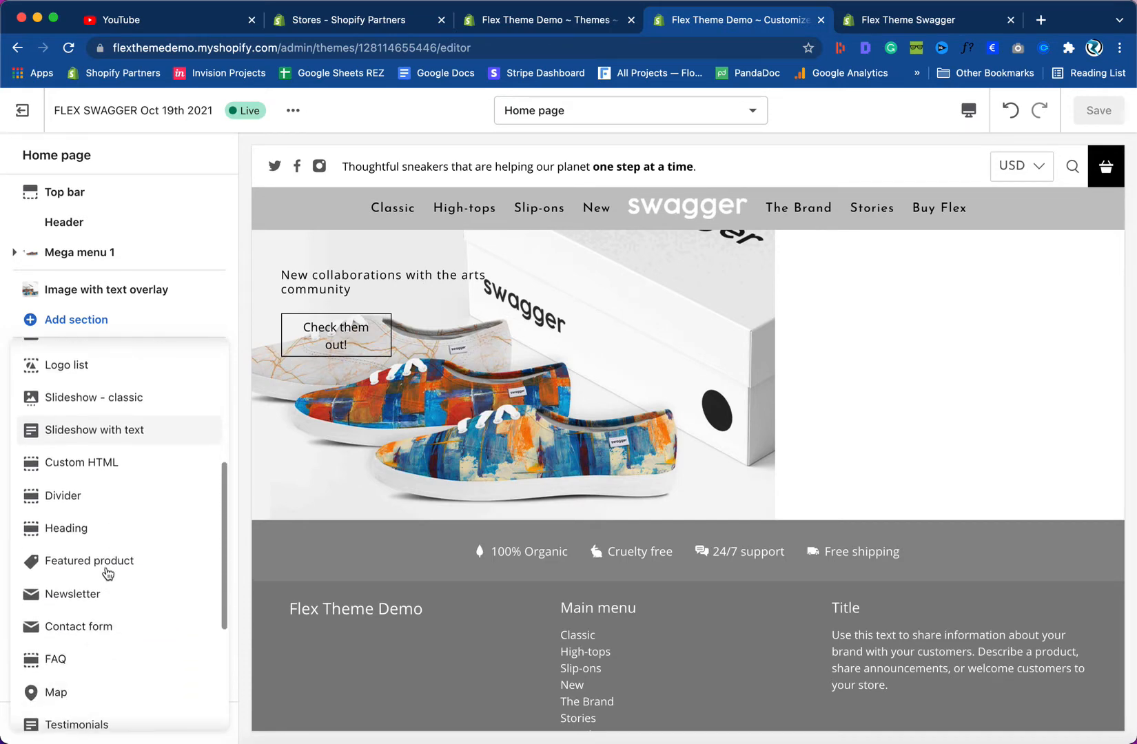
{"action": "left_click", "coordinate": [77, 564]}
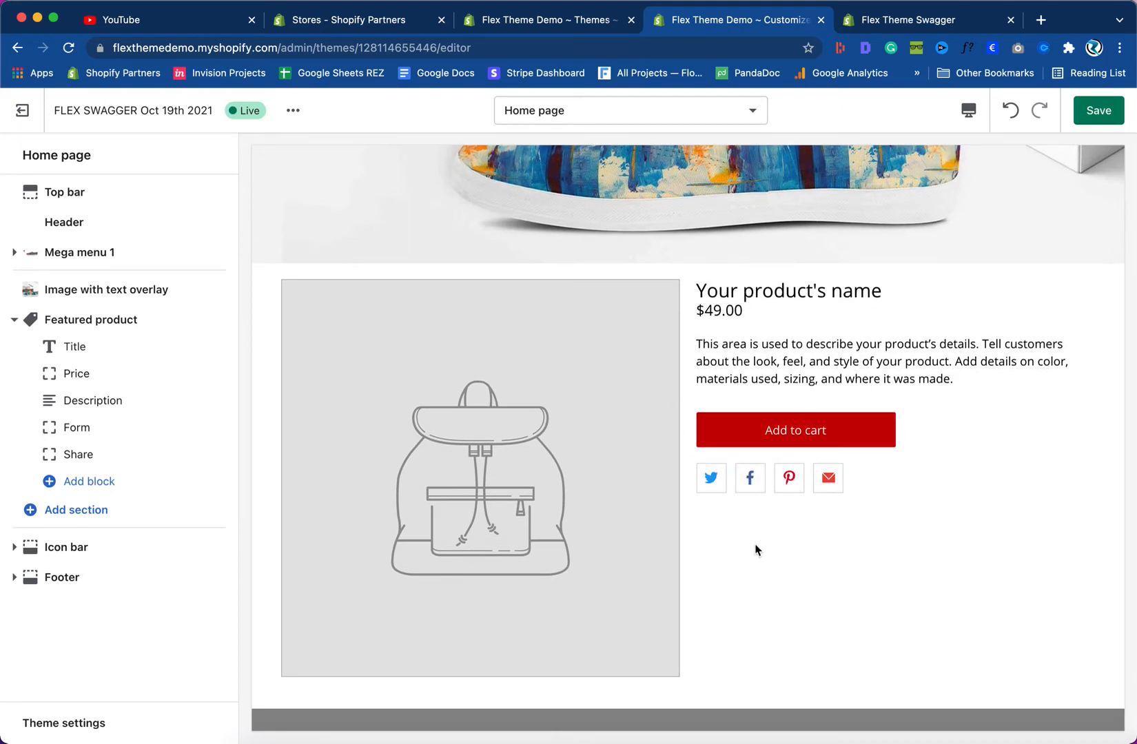
- Compare the new featured product section with the one on the demo storefront, returning to the theme editor
{"action": "left_click", "coordinate": [874, 27]}
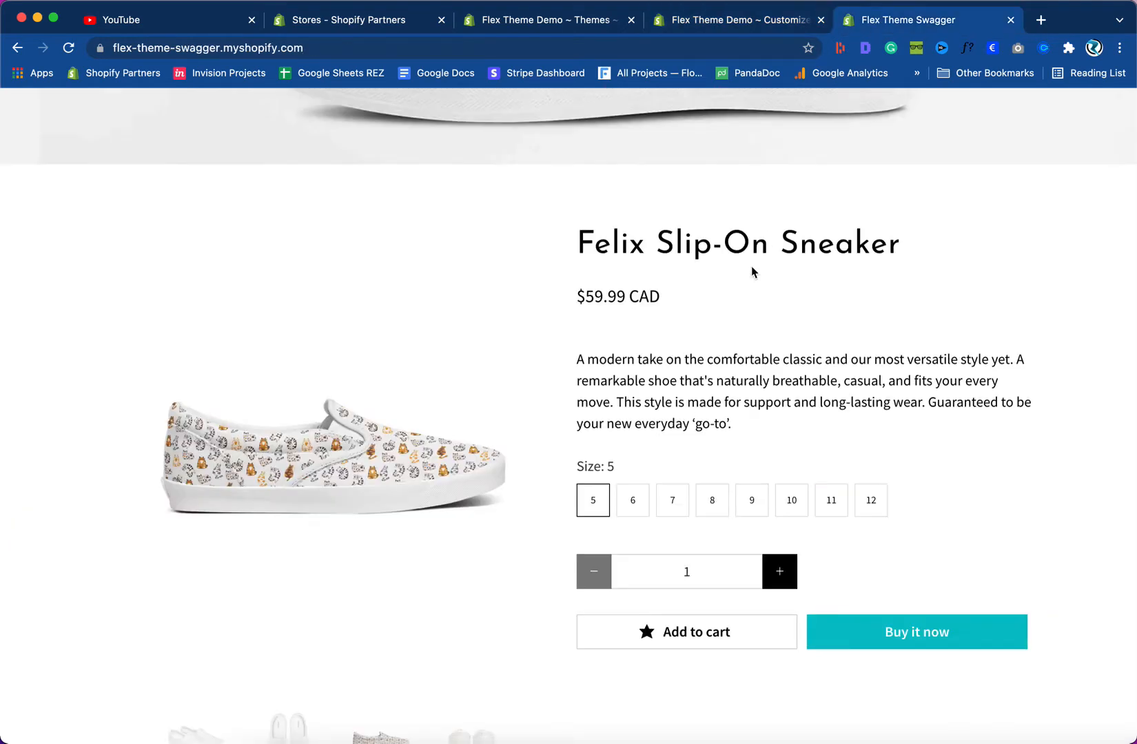
{"action": "left_click", "coordinate": [750, 27]}
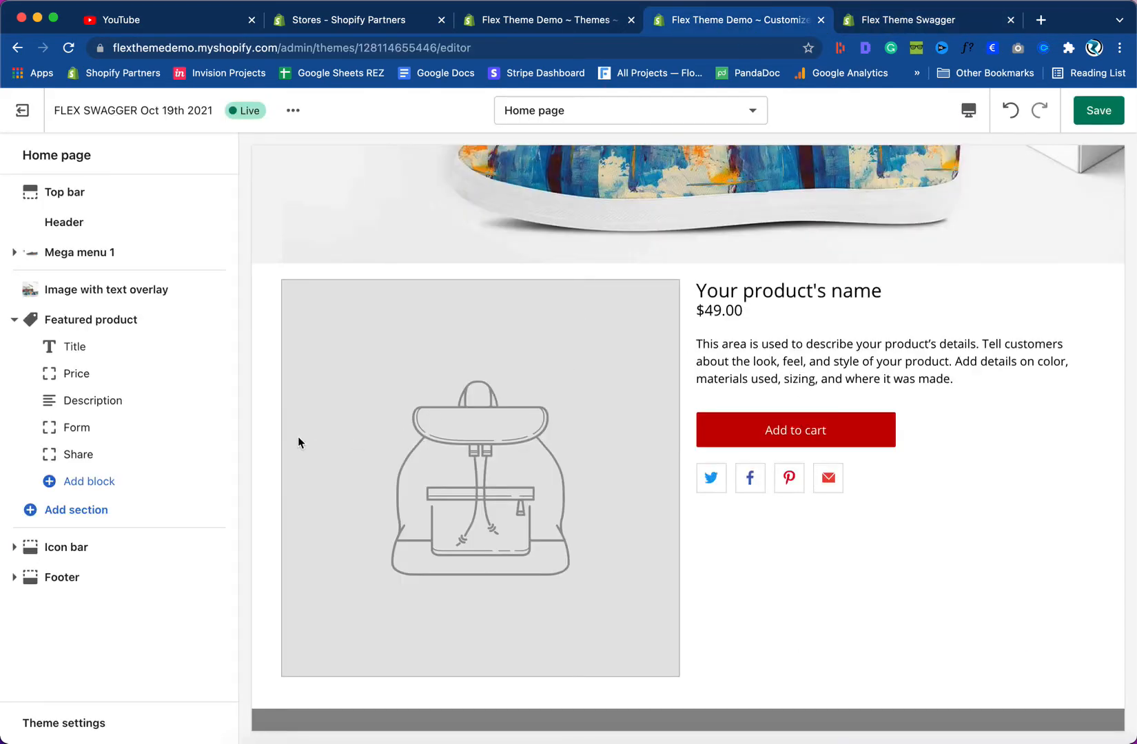
{"action": "left_click", "coordinate": [865, 19]}
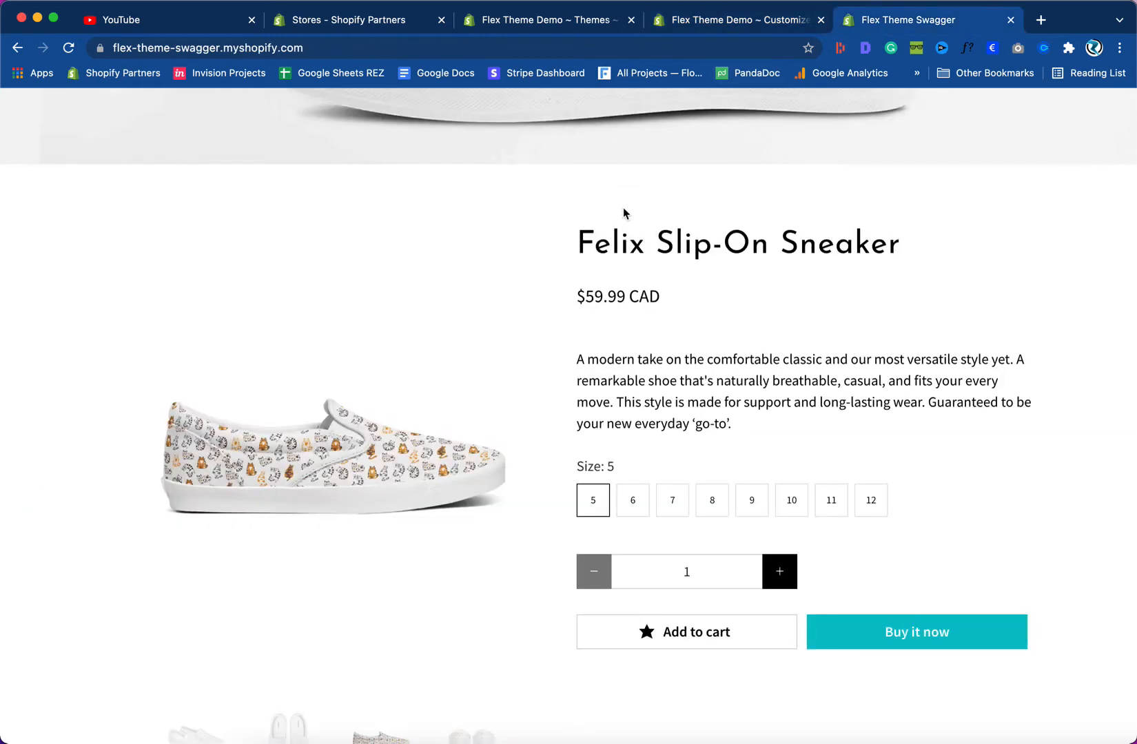
{"action": "left_click", "coordinate": [701, 21]}
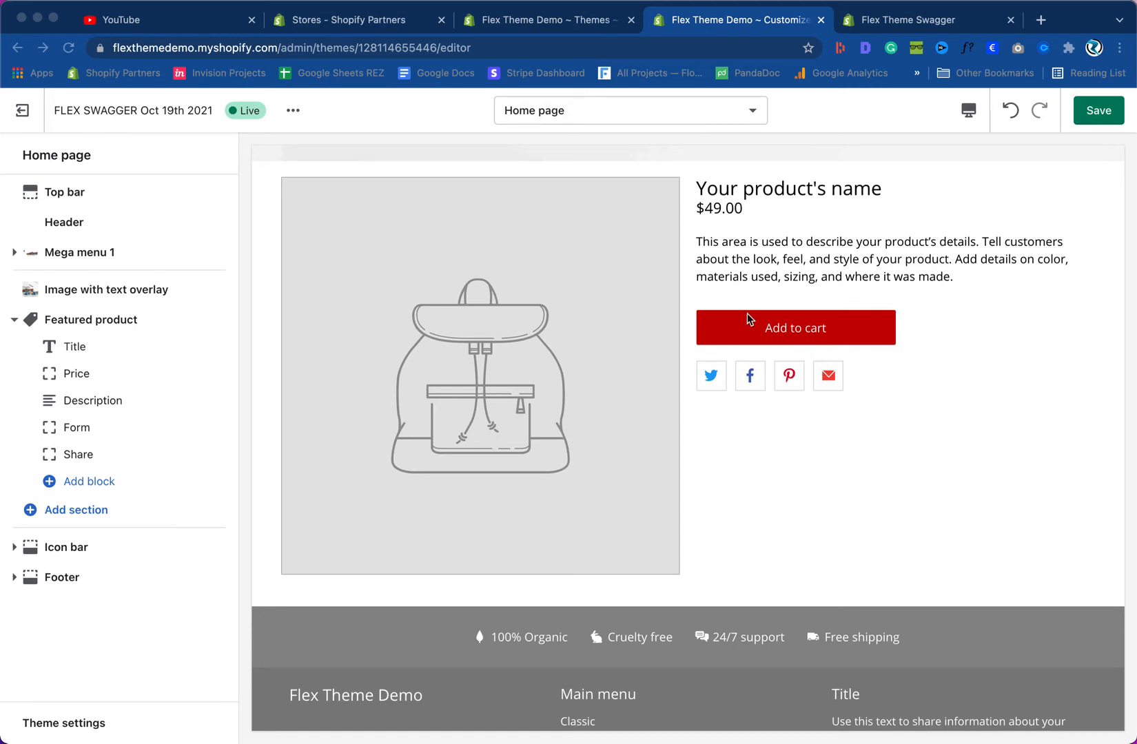
{"action": "left_click", "coordinate": [74, 322]}
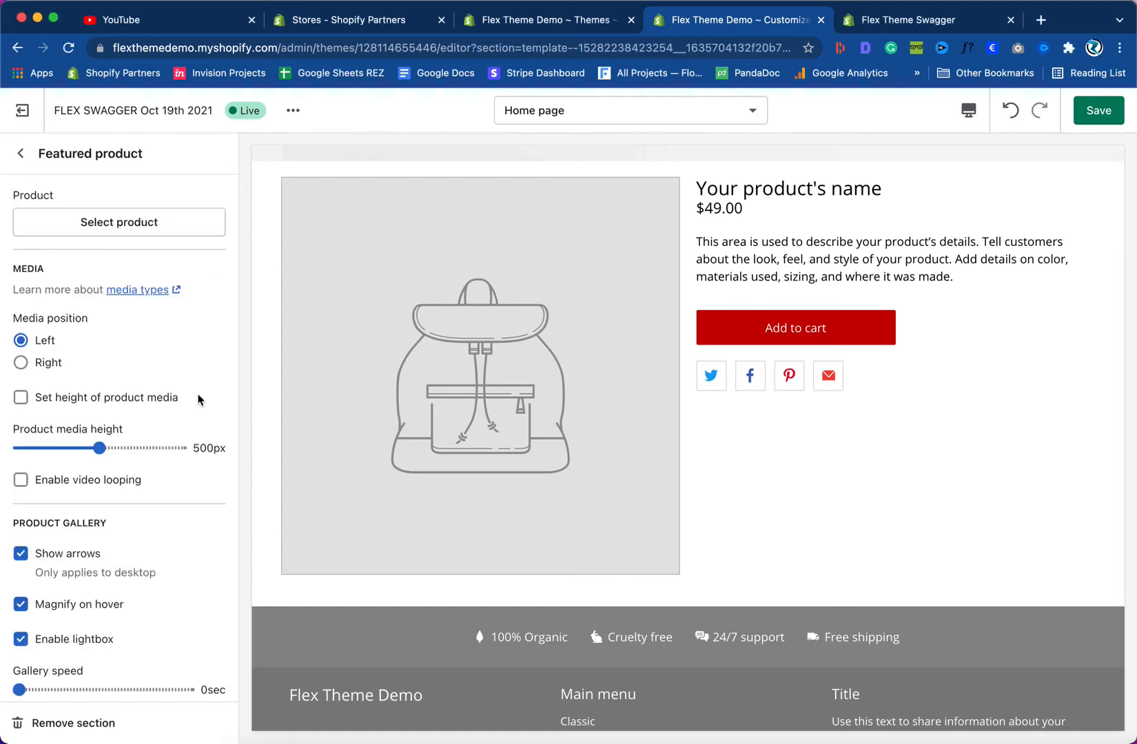
{"action": "left_click", "coordinate": [92, 225]}
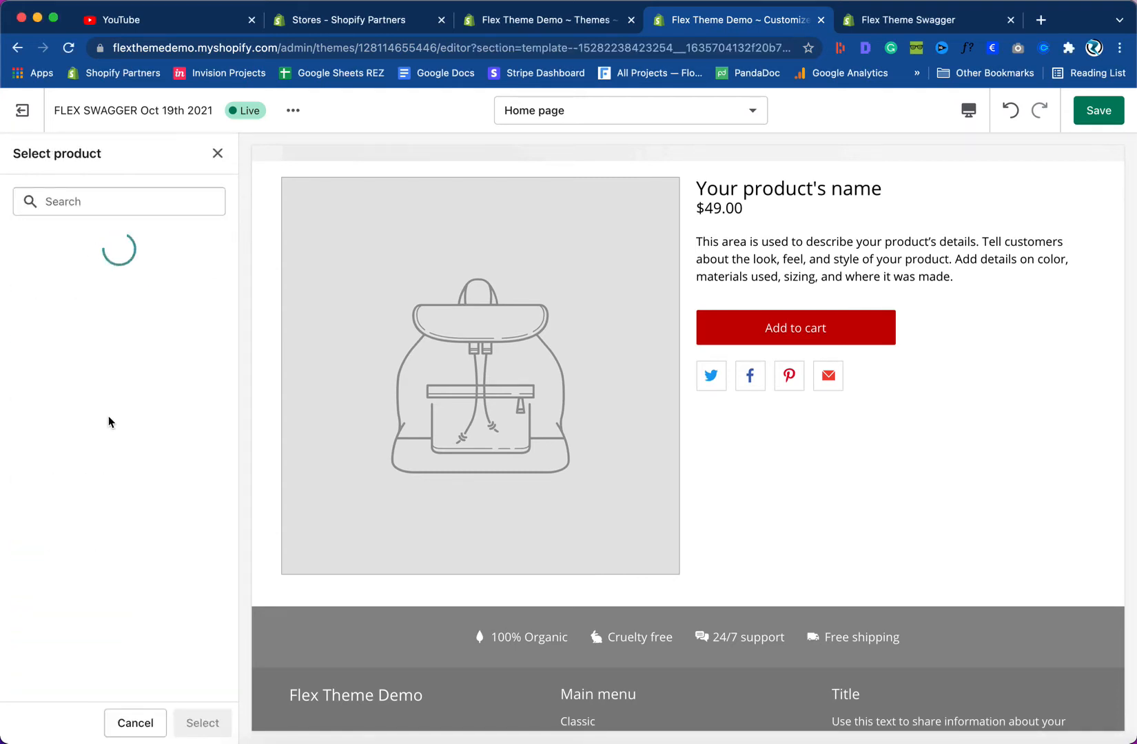
{"action": "left_click", "coordinate": [942, 22]}
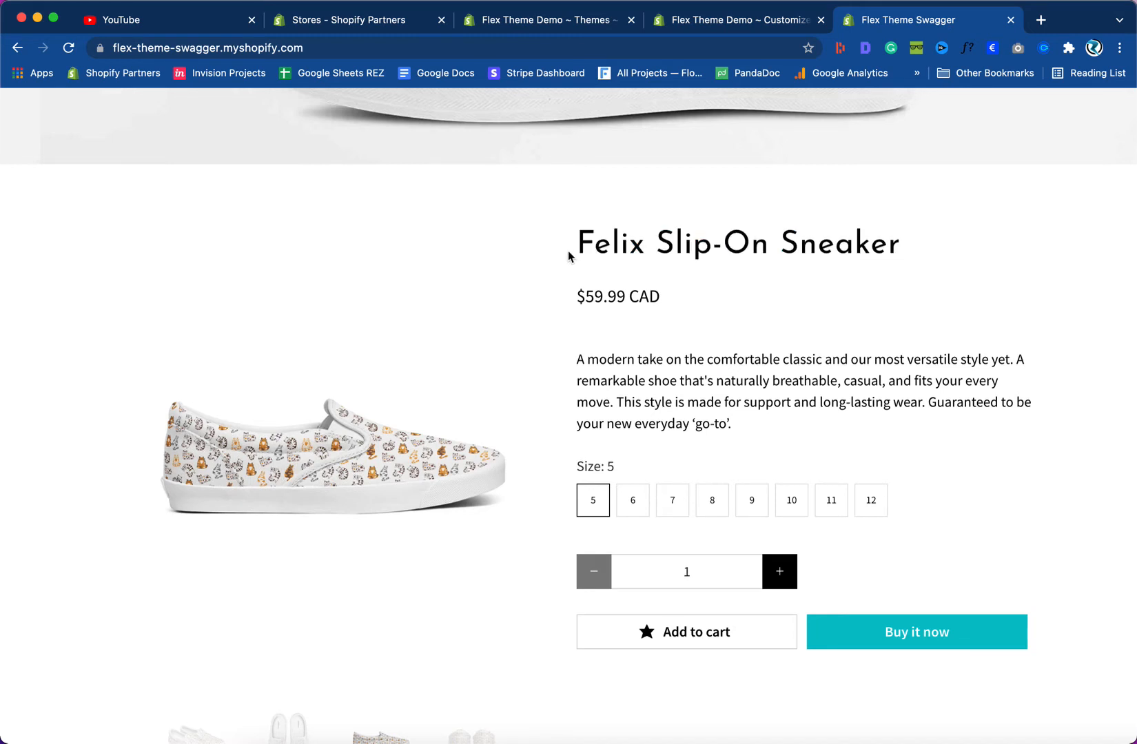
{"action": "left_click", "coordinate": [754, 21]}
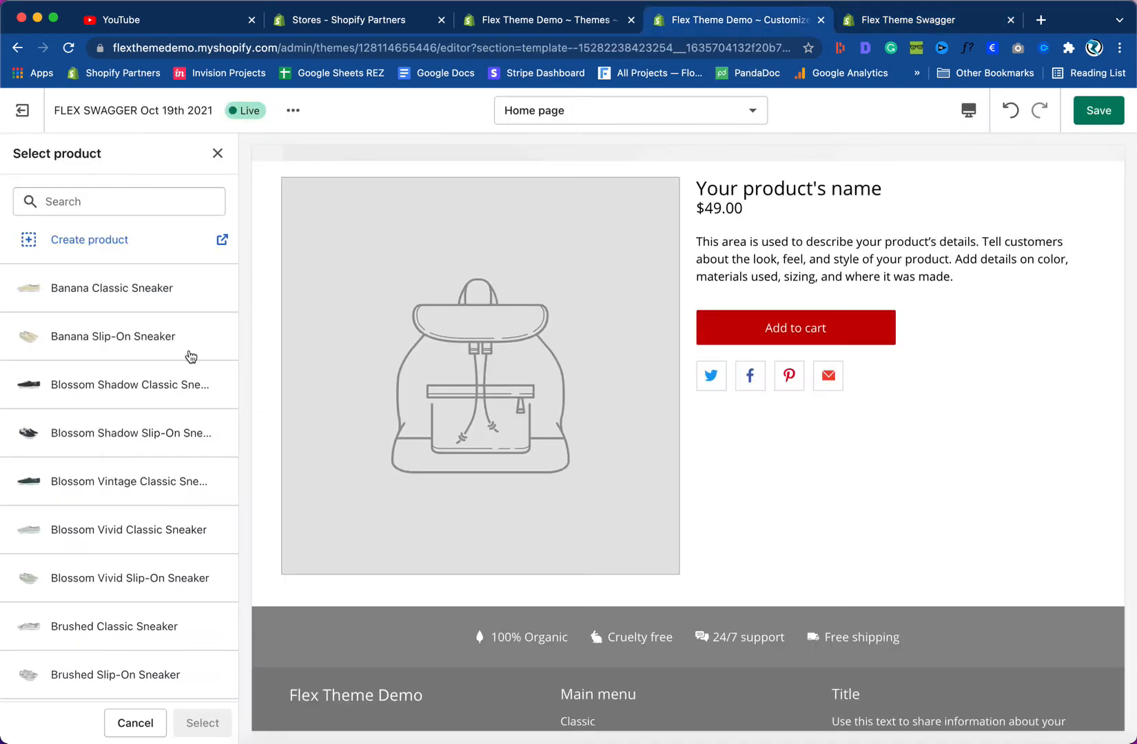
{"action": "left_click", "coordinate": [84, 203]}
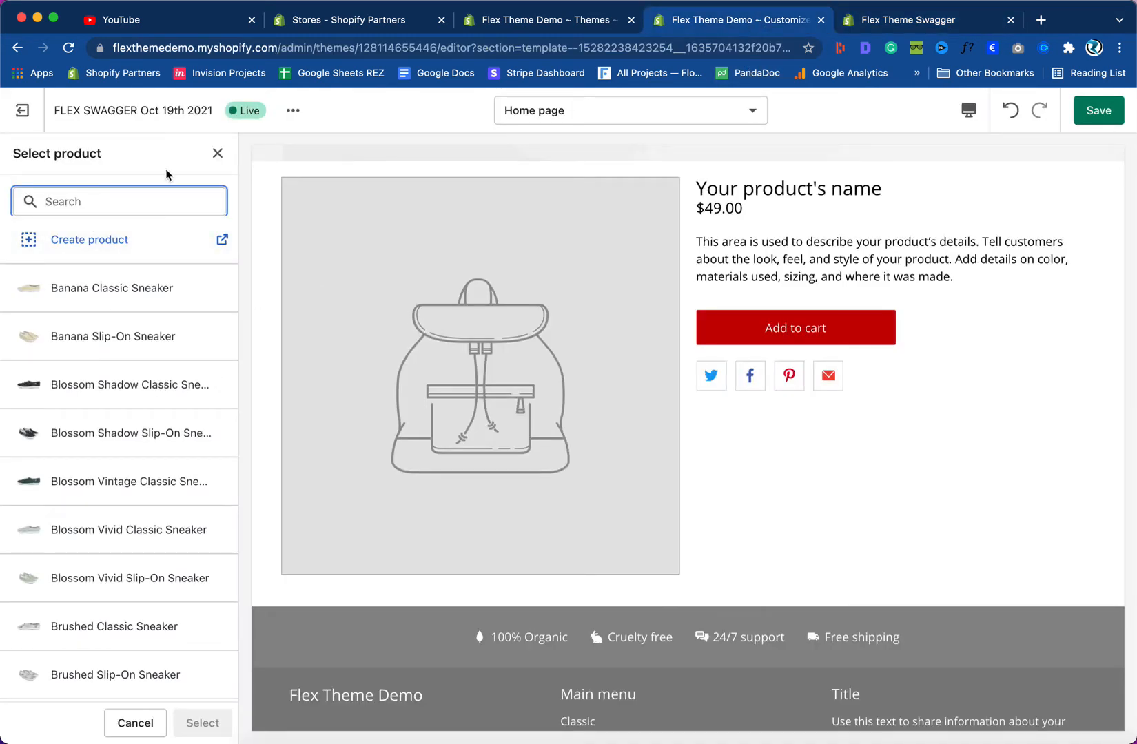
{"action": "left_click", "coordinate": [218, 153]}
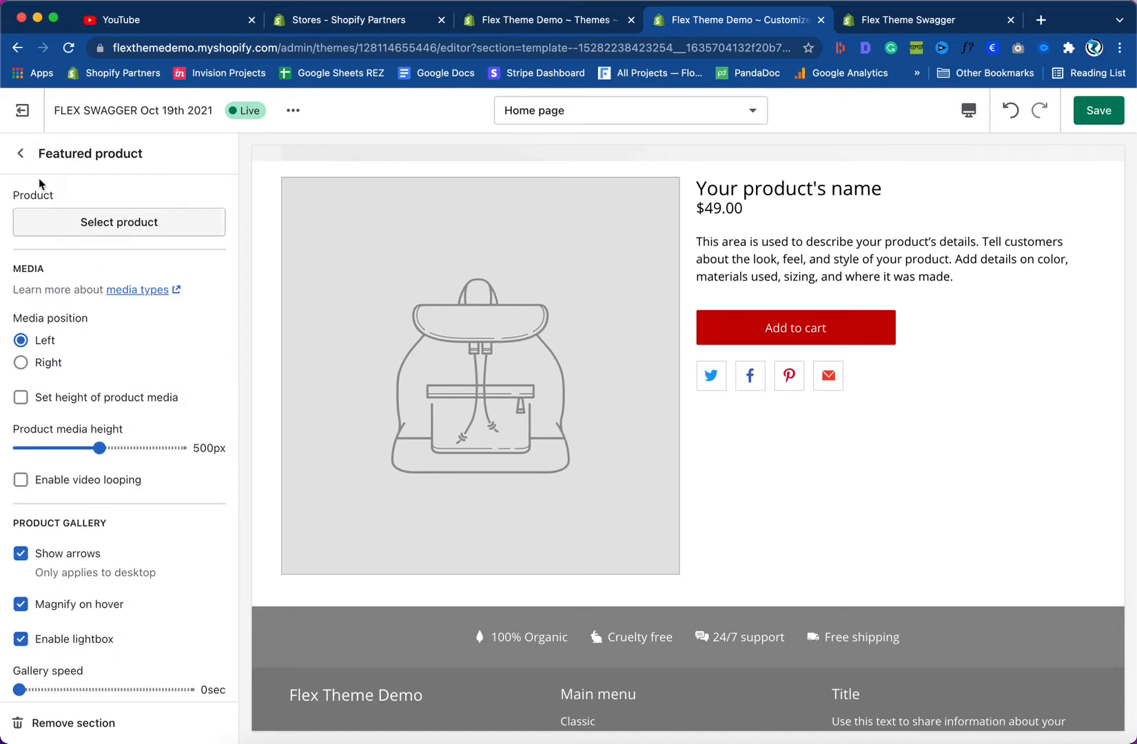
{"action": "left_click", "coordinate": [21, 153]}
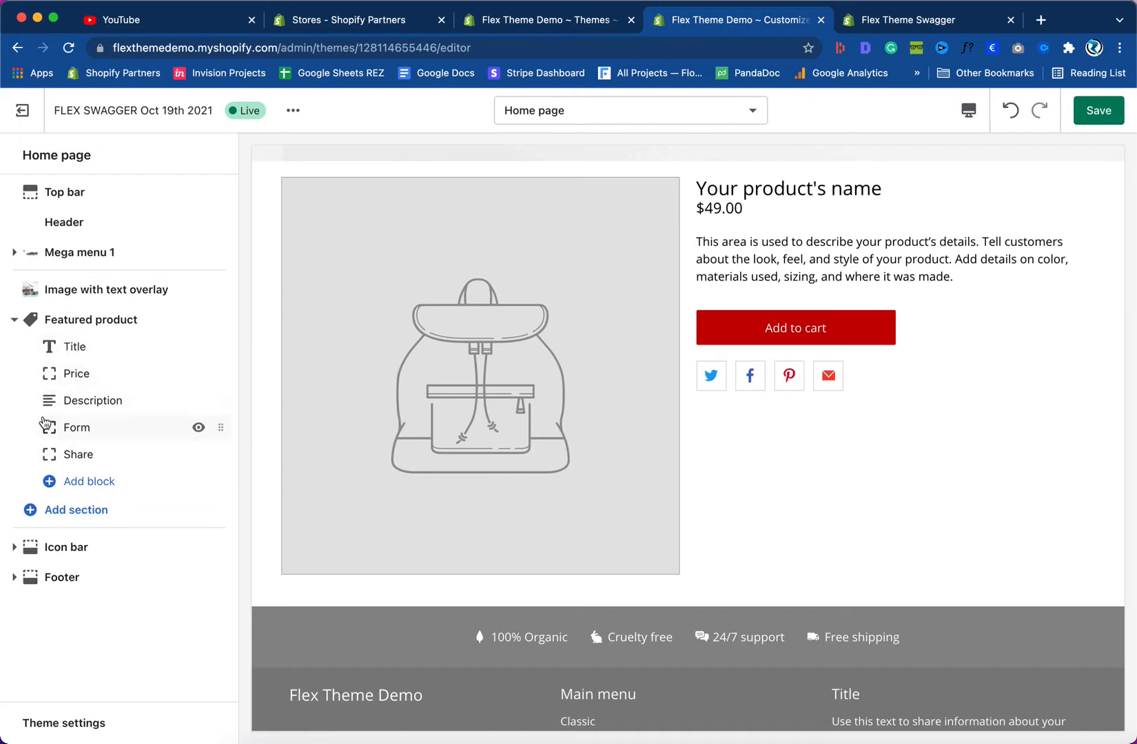
{"action": "left_click", "coordinate": [16, 322]}
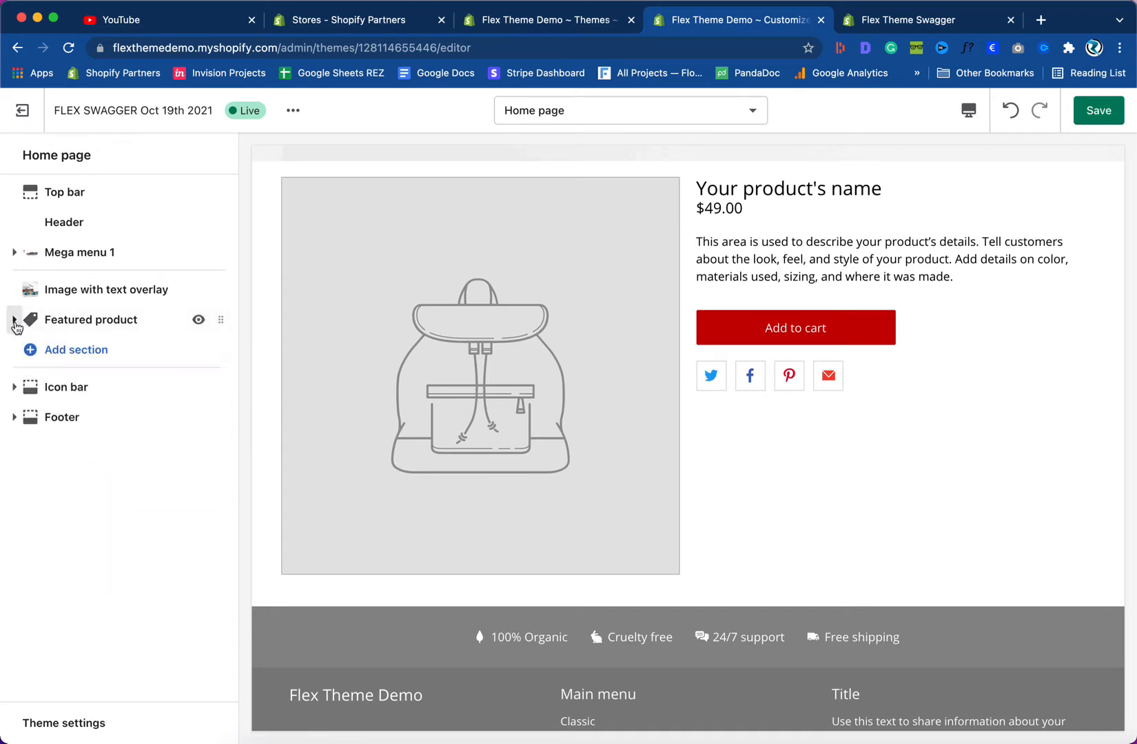
- Search the products for "Felix" and assign Felix Classic Sneaker to the Featured product section
{"action": "left_click", "coordinate": [81, 330]}
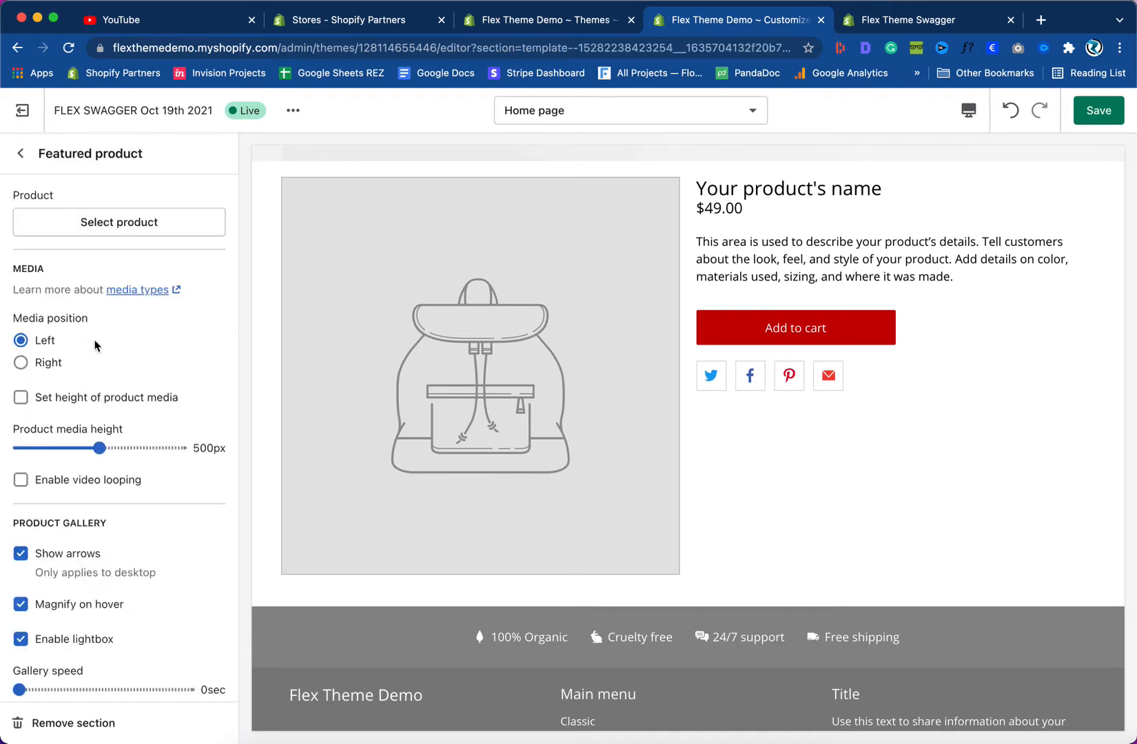
{"action": "left_click", "coordinate": [104, 230]}
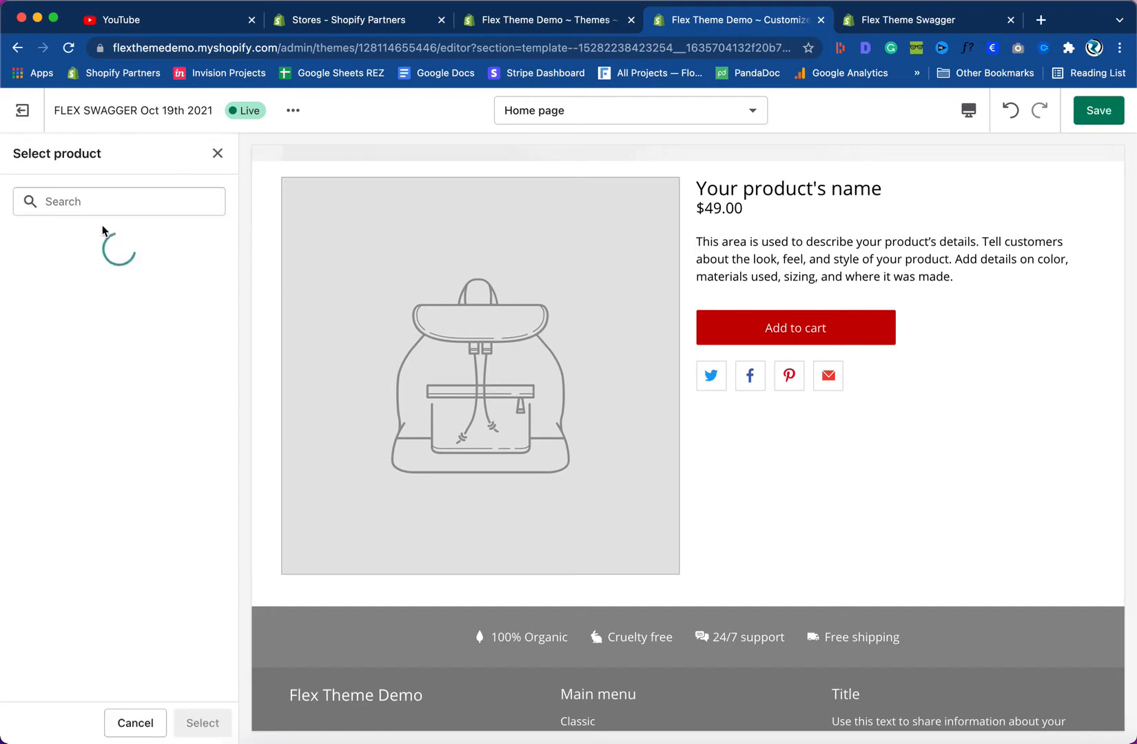
{"action": "left_click", "coordinate": [61, 203]}
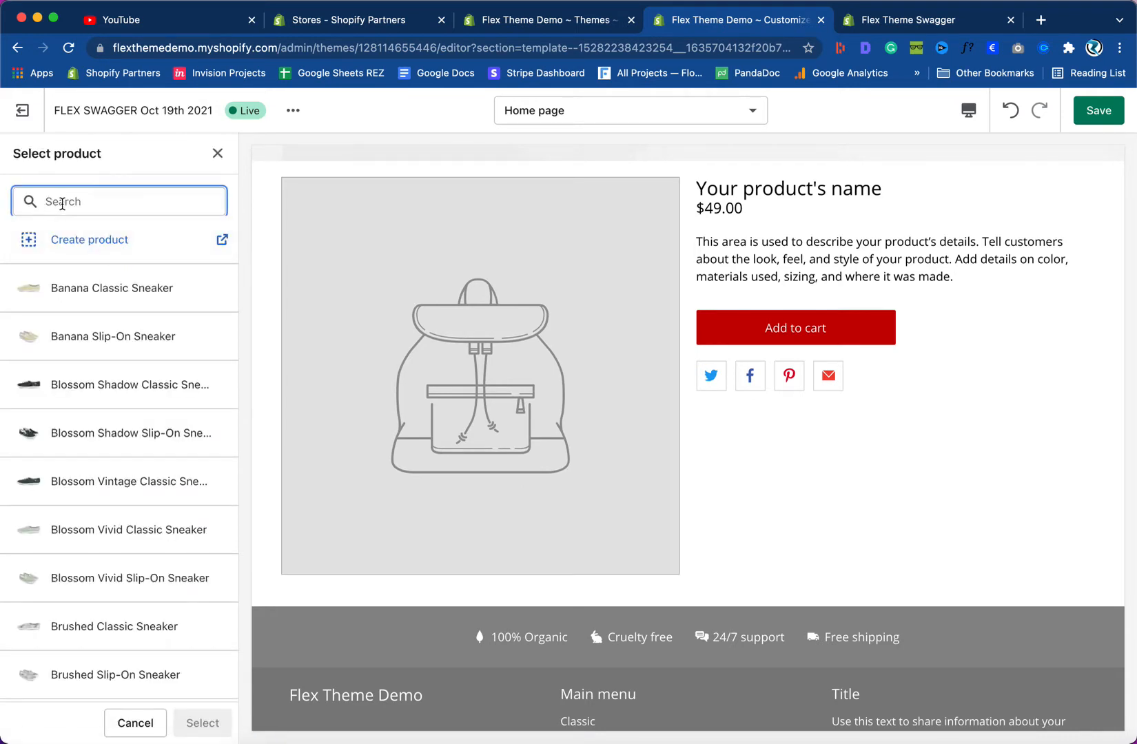
{"action": "type", "text": "Felix"}
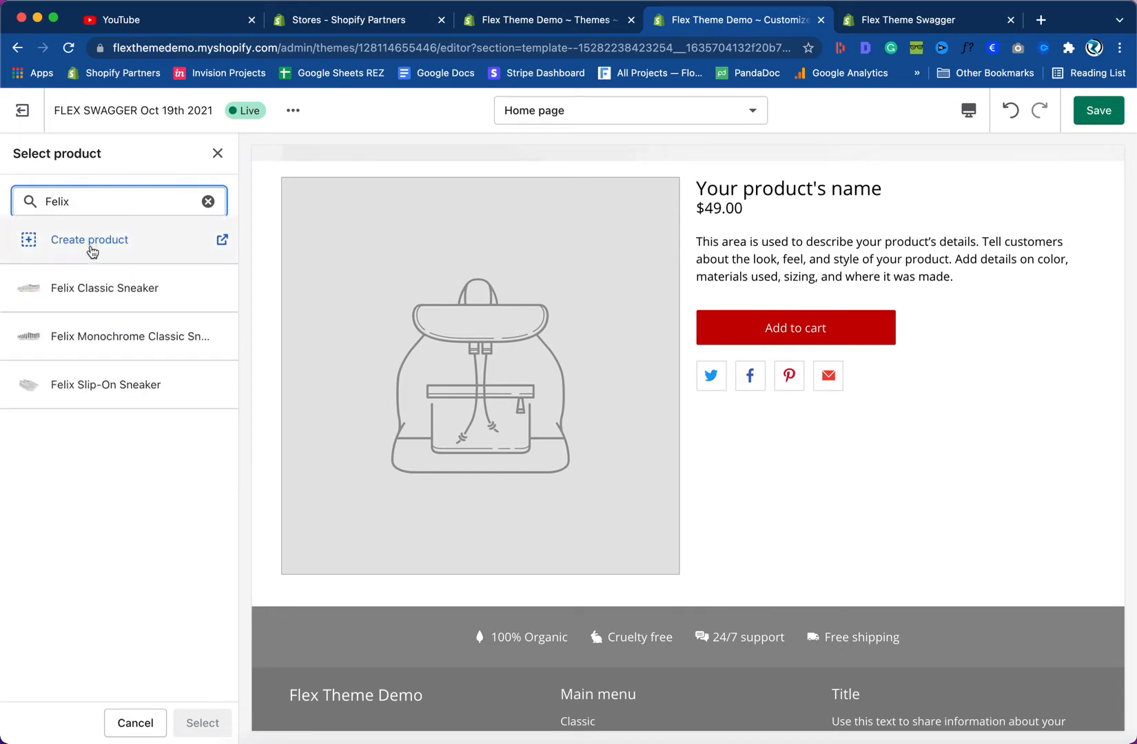
{"action": "left_click", "coordinate": [115, 296]}
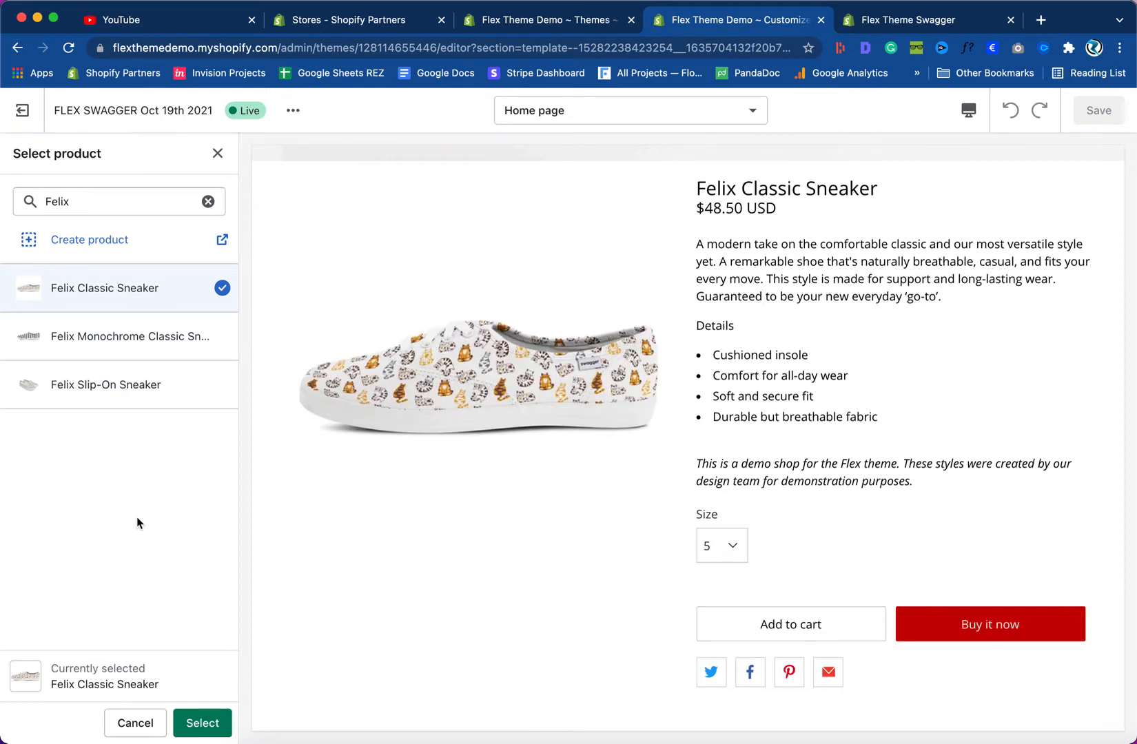
{"action": "left_click", "coordinate": [201, 725]}
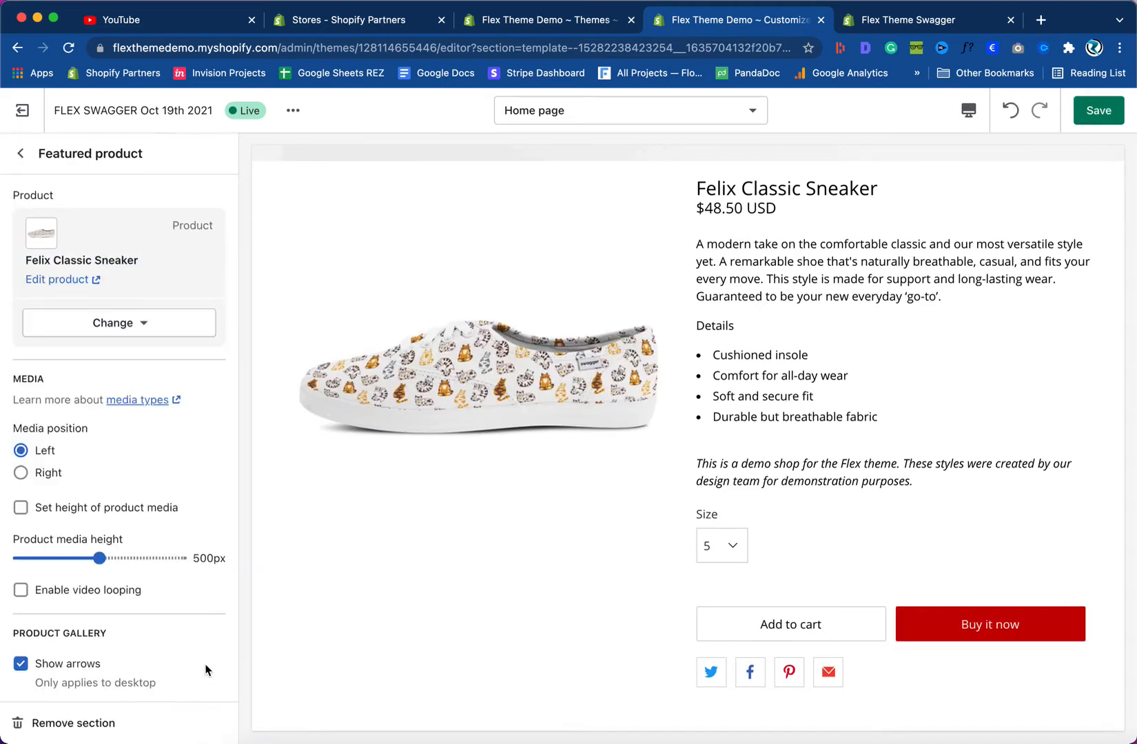
- Compare the featured product's size selector with the one on the demo storefront, returning to the theme editor
{"action": "scroll", "coordinate": [377, 611], "scroll_direction": "up", "scroll_amount": 2}
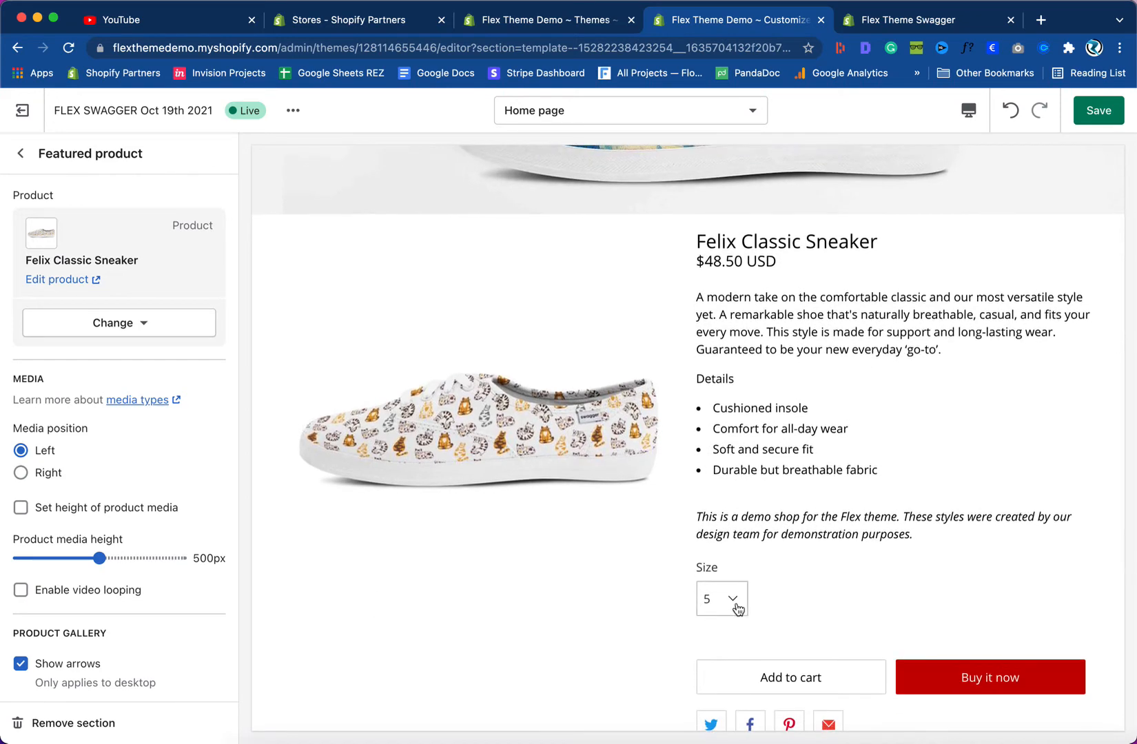
{"action": "left_click", "coordinate": [736, 604]}
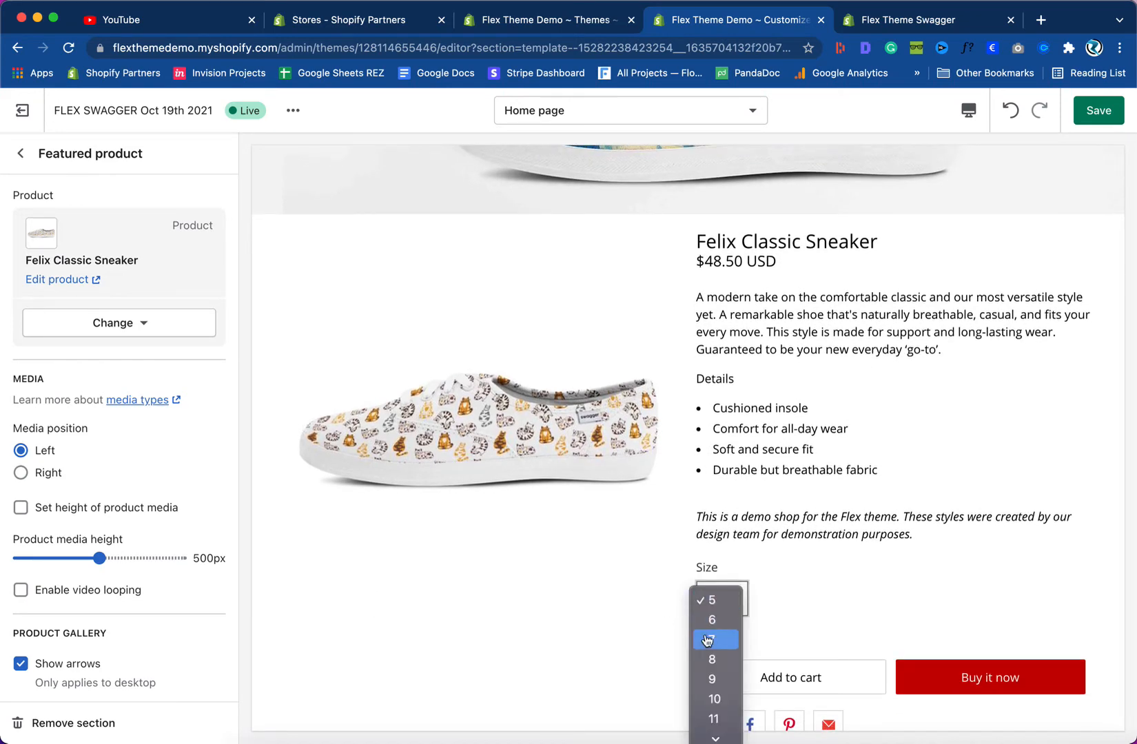
{"action": "scroll", "coordinate": [714, 646], "scroll_direction": "down", "scroll_amount": 1}
{"action": "left_click", "coordinate": [880, 23]}
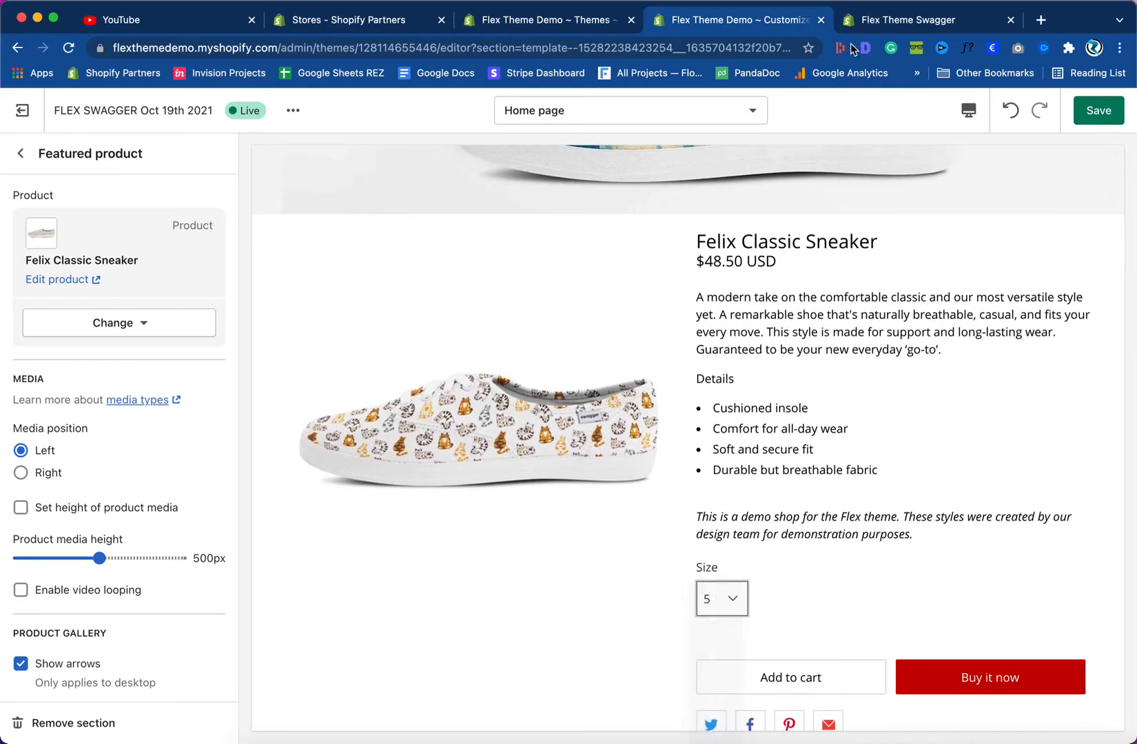
{"action": "left_click", "coordinate": [911, 27]}
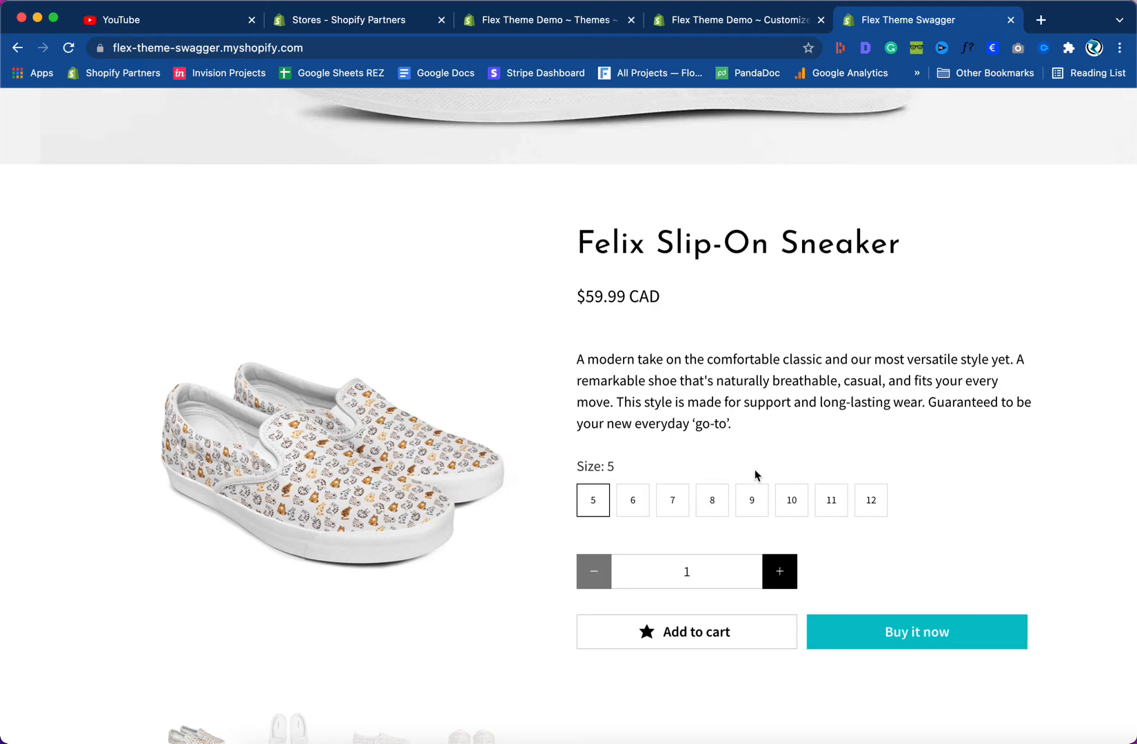
{"action": "left_click", "coordinate": [756, 20]}
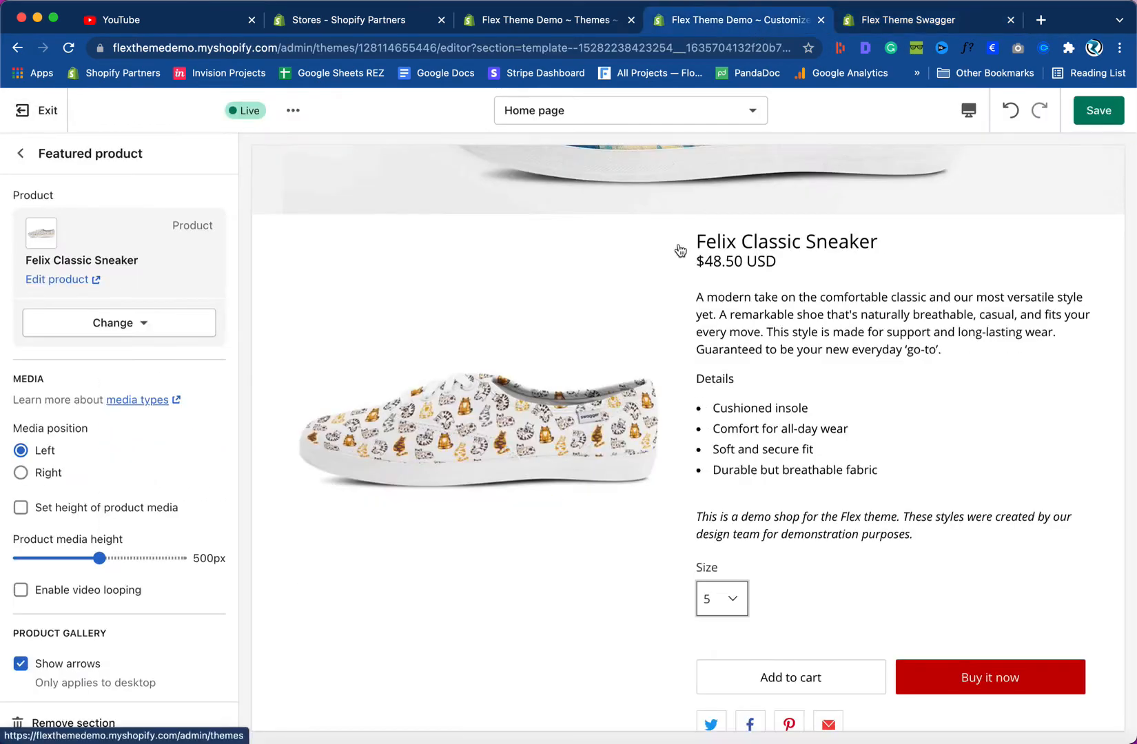
{"action": "left_click", "coordinate": [733, 599]}
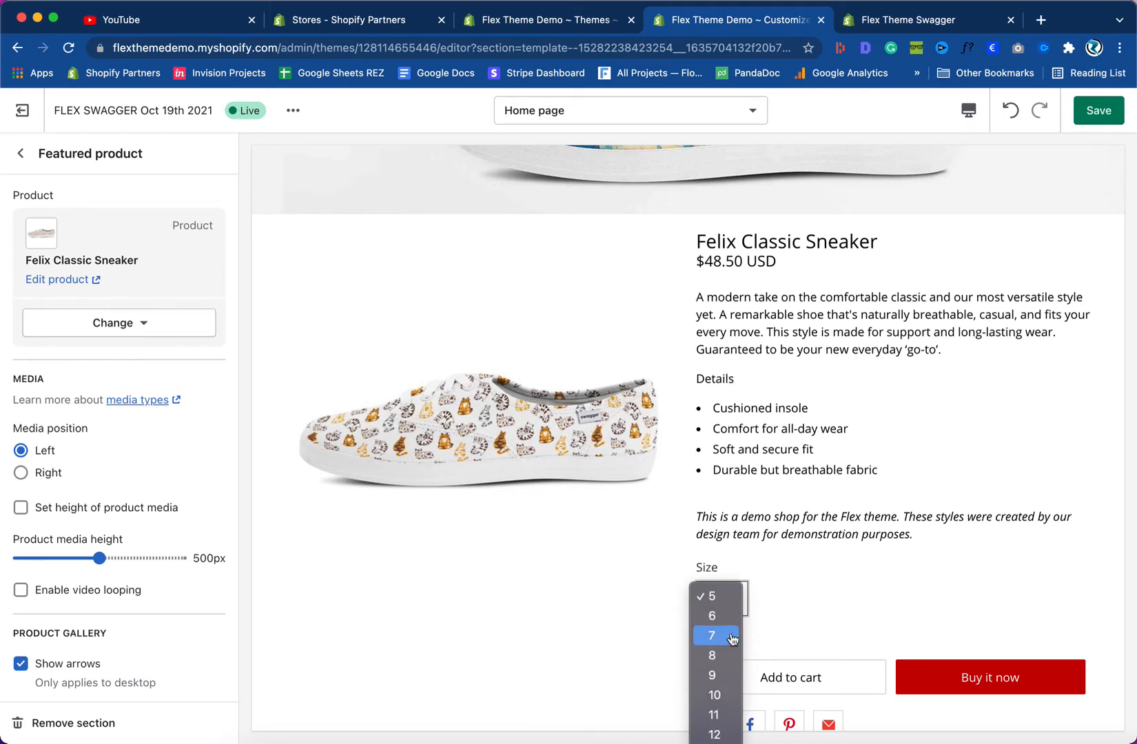
{"action": "left_click", "coordinate": [596, 643]}
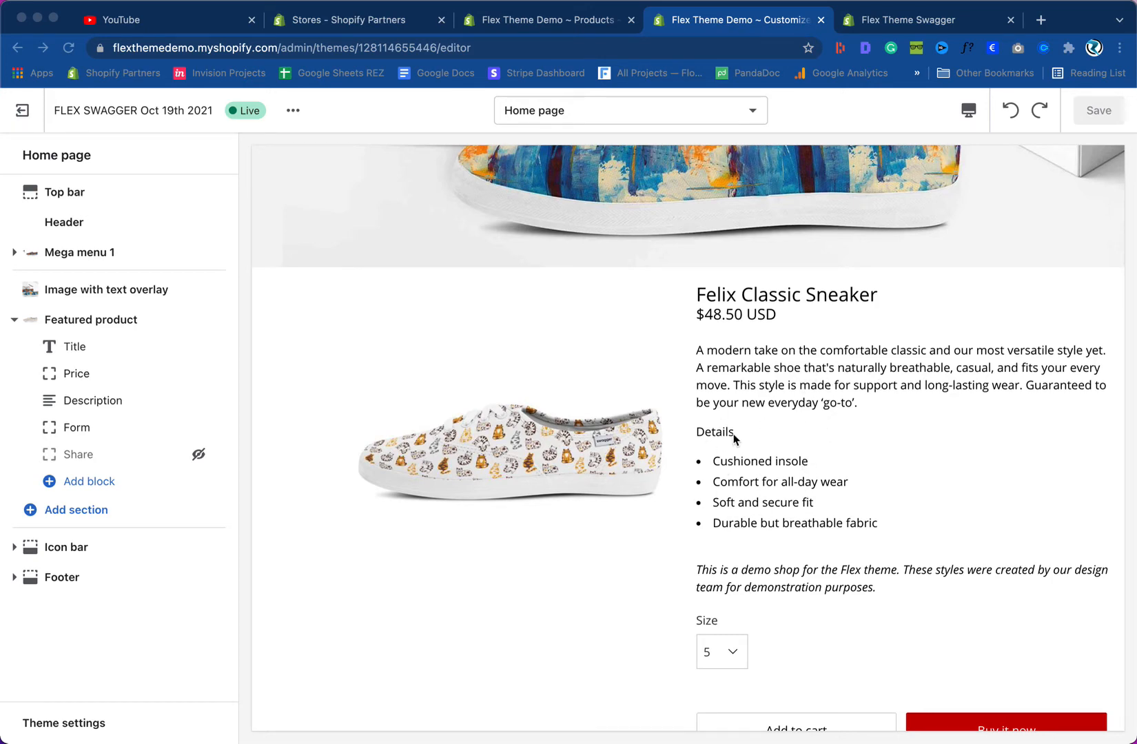
- Review the product description and size options on the demo storefront, returning to the theme editor
{"action": "left_click", "coordinate": [894, 21]}
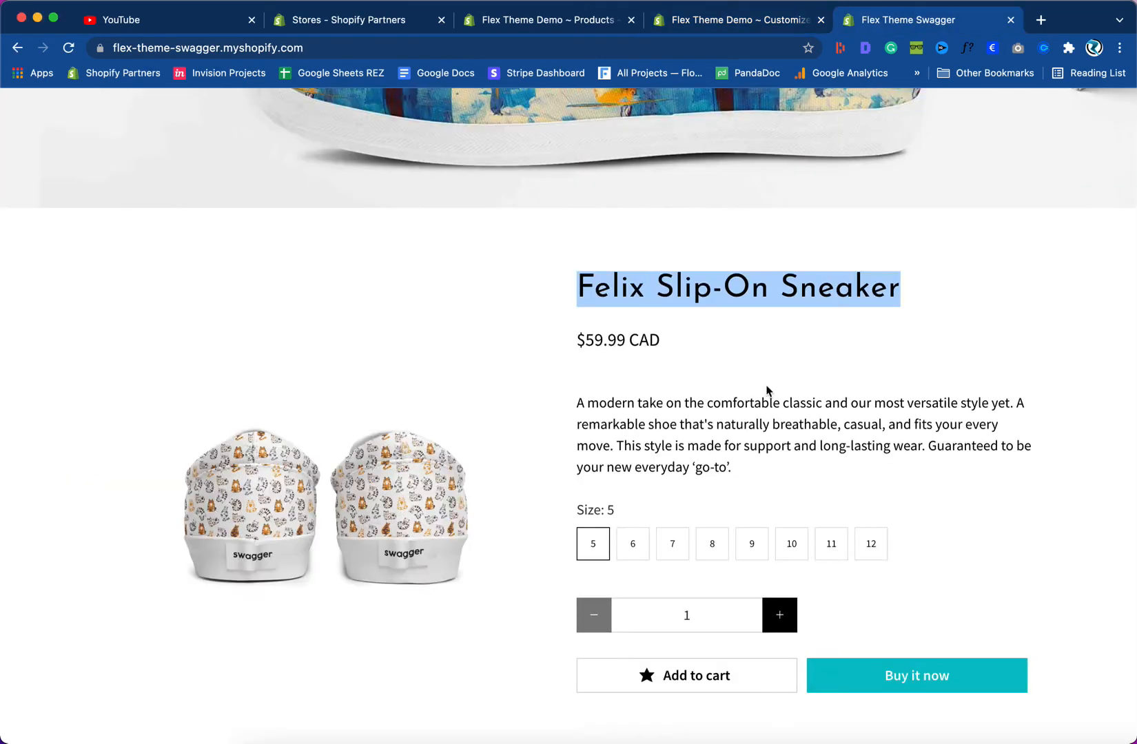
{"action": "left_click", "coordinate": [694, 412]}
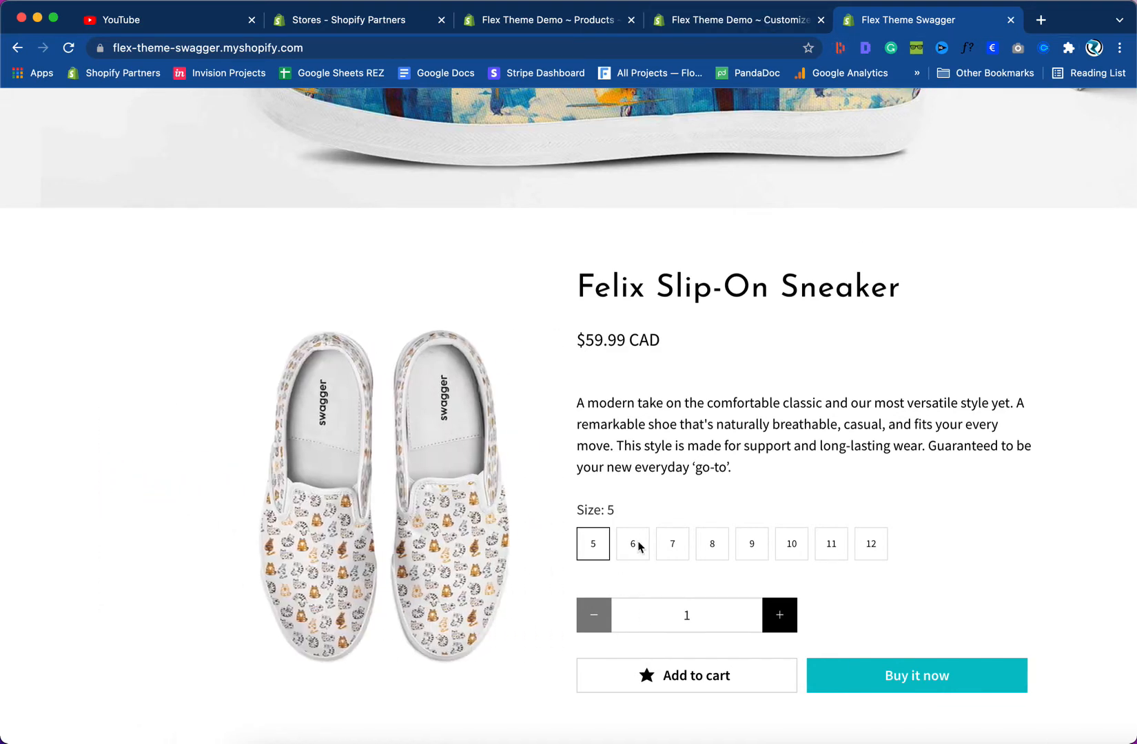
{"action": "left_click", "coordinate": [717, 20]}
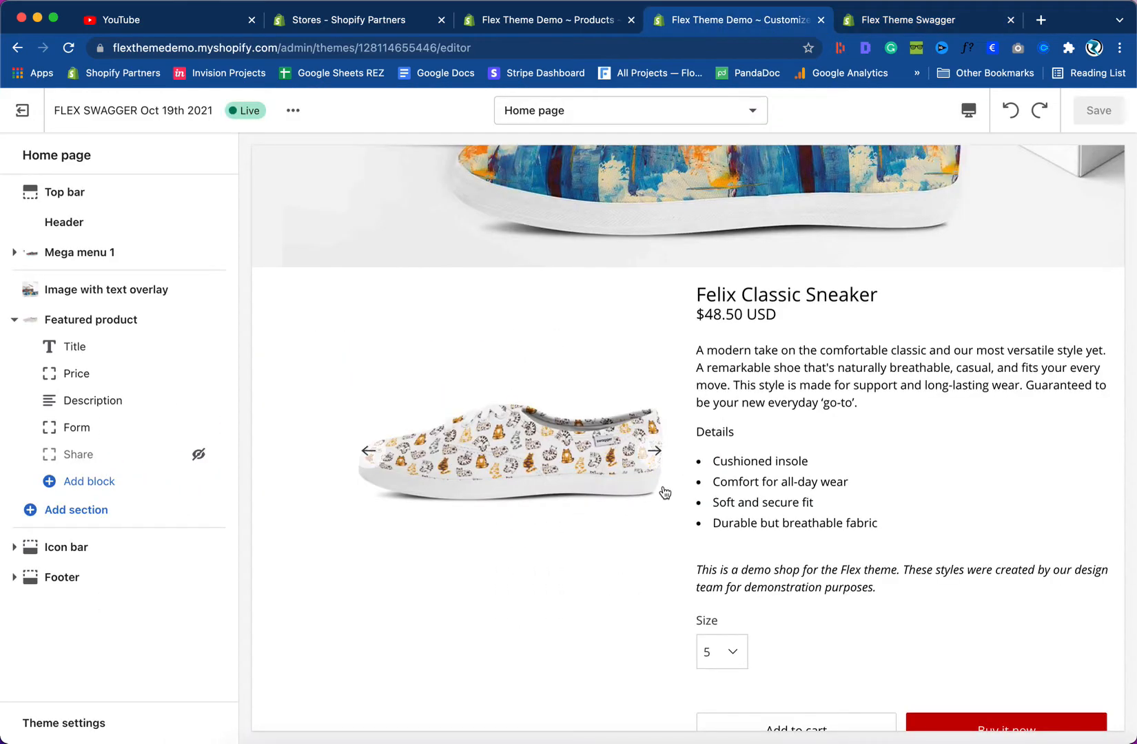
- Copy the first paragraph of the Felix Classic Sneaker description, from "A modern take" through "go-to", in the preview
{"action": "scroll", "coordinate": [592, 527], "scroll_direction": "down", "scroll_amount": 1}
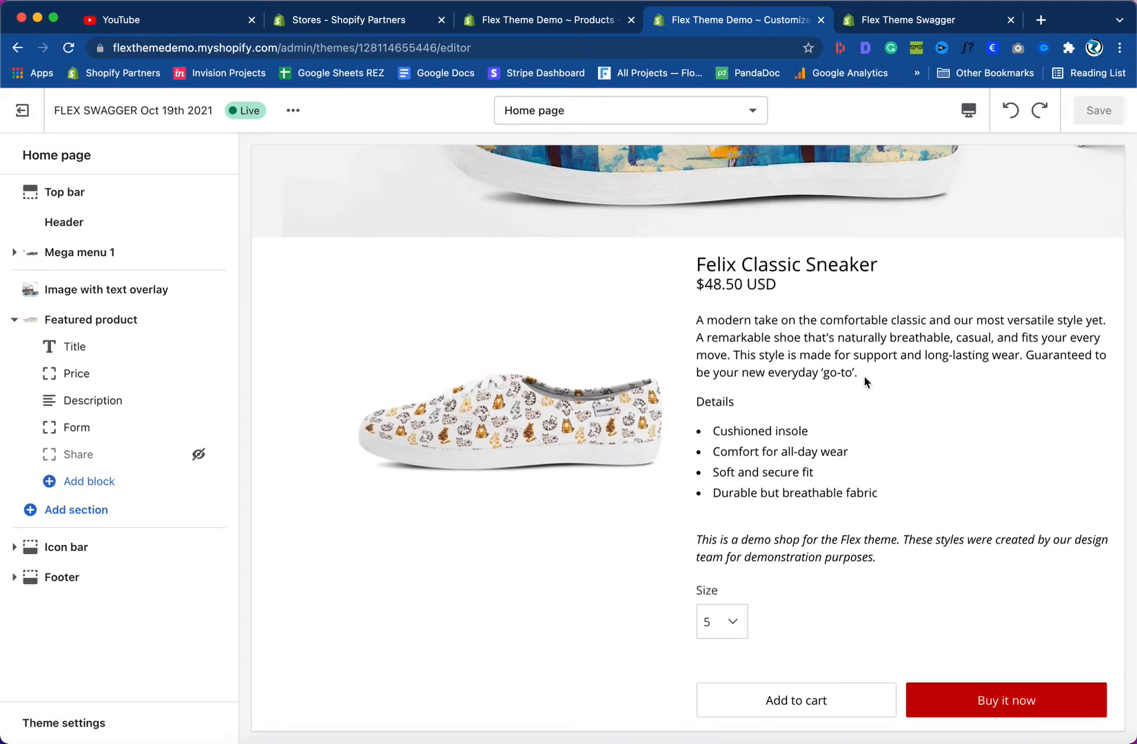
{"action": "left_click_drag", "start_coordinate": [862, 375], "coordinate": [695, 329]}
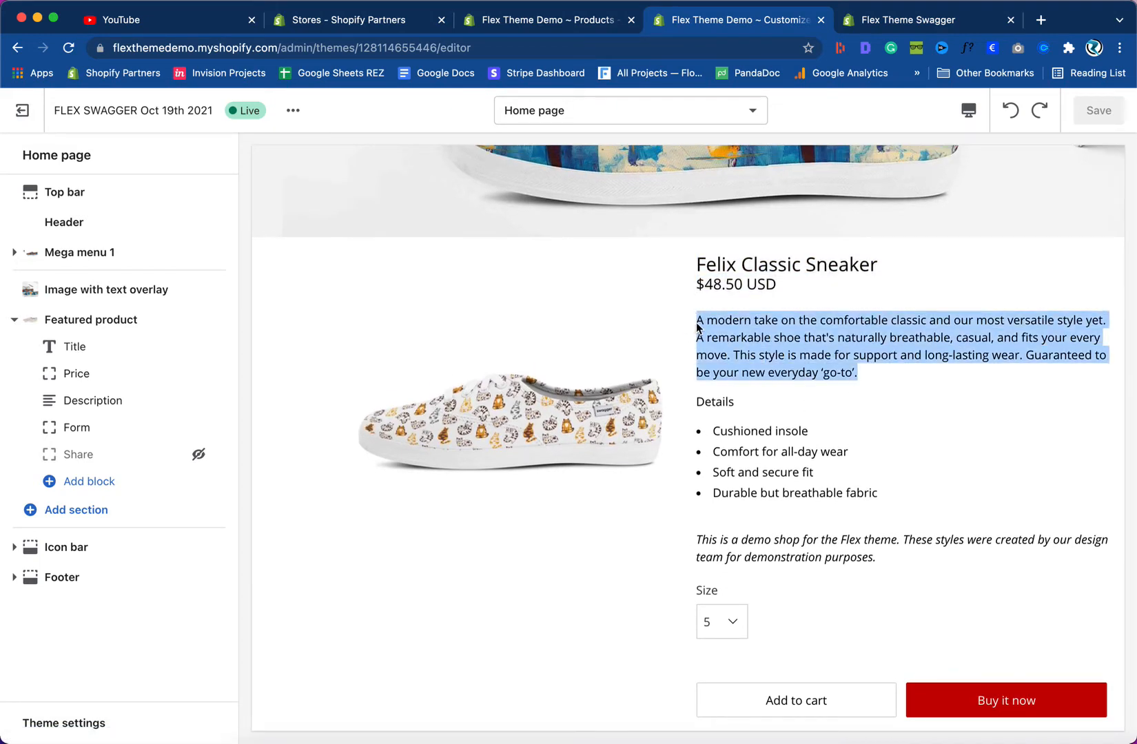
{"action": "right_click", "coordinate": [696, 328]}
{"action": "left_click", "coordinate": [703, 356]}
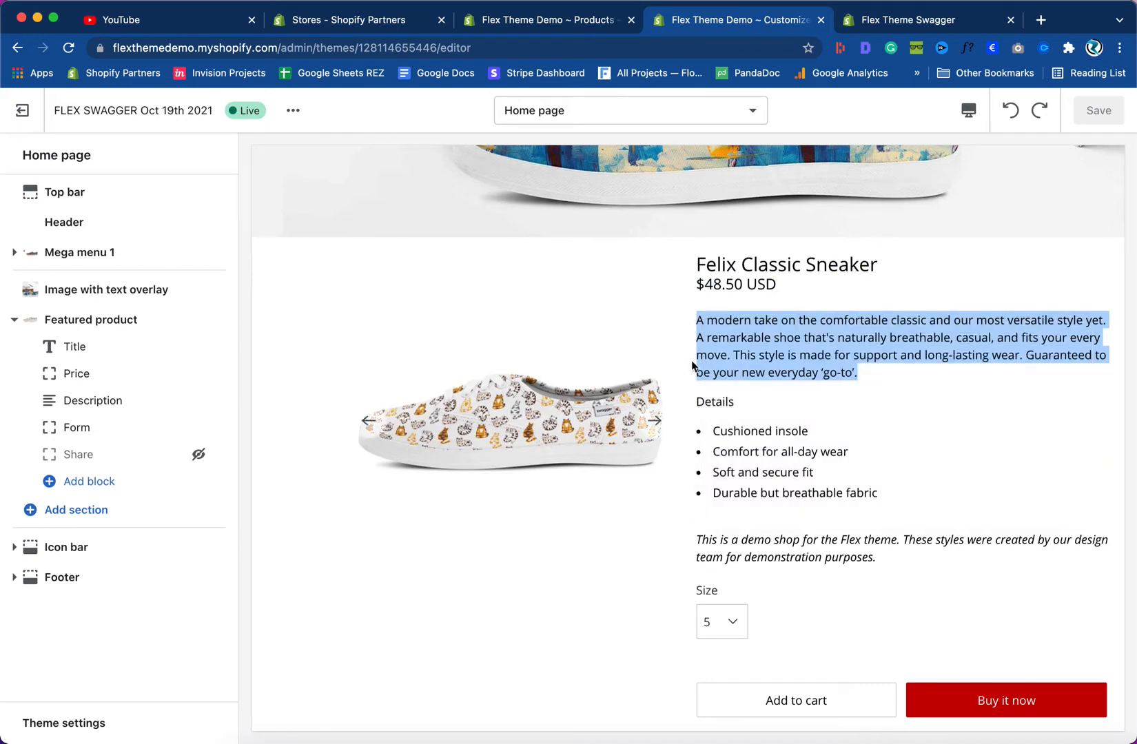
{"action": "left_click", "coordinate": [883, 388]}
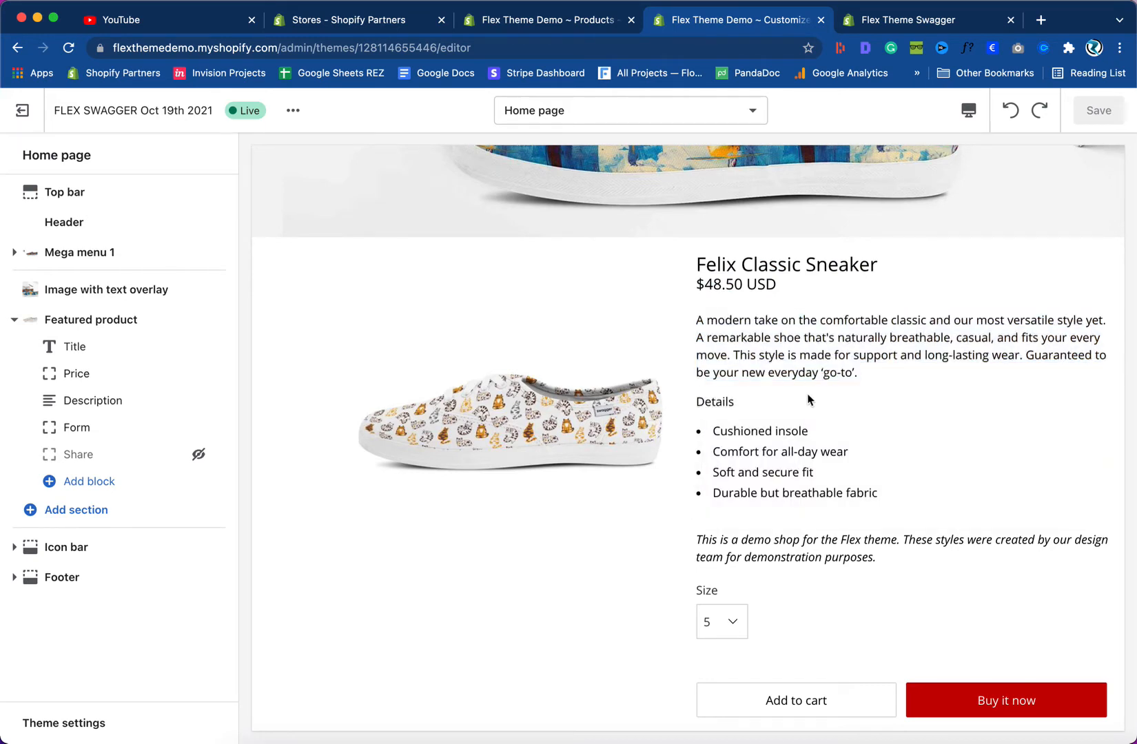
{"action": "left_click_drag", "start_coordinate": [860, 378], "coordinate": [692, 324]}
{"action": "right_click", "coordinate": [722, 323]}
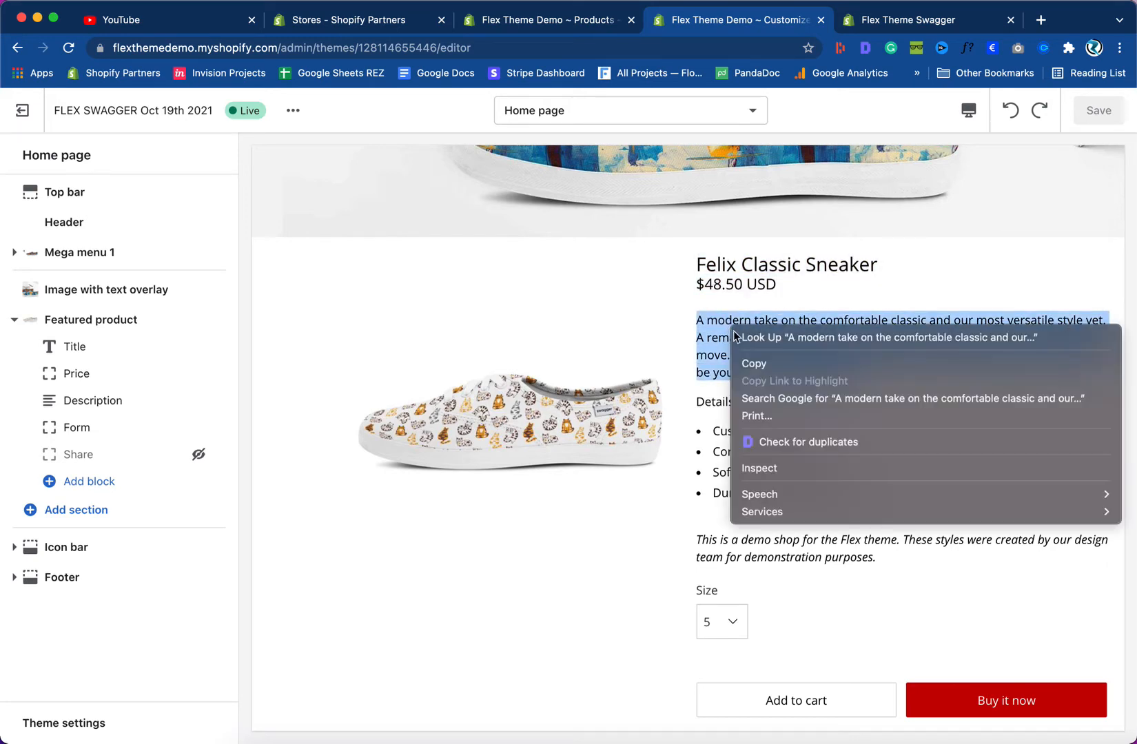
{"action": "left_click", "coordinate": [725, 364]}
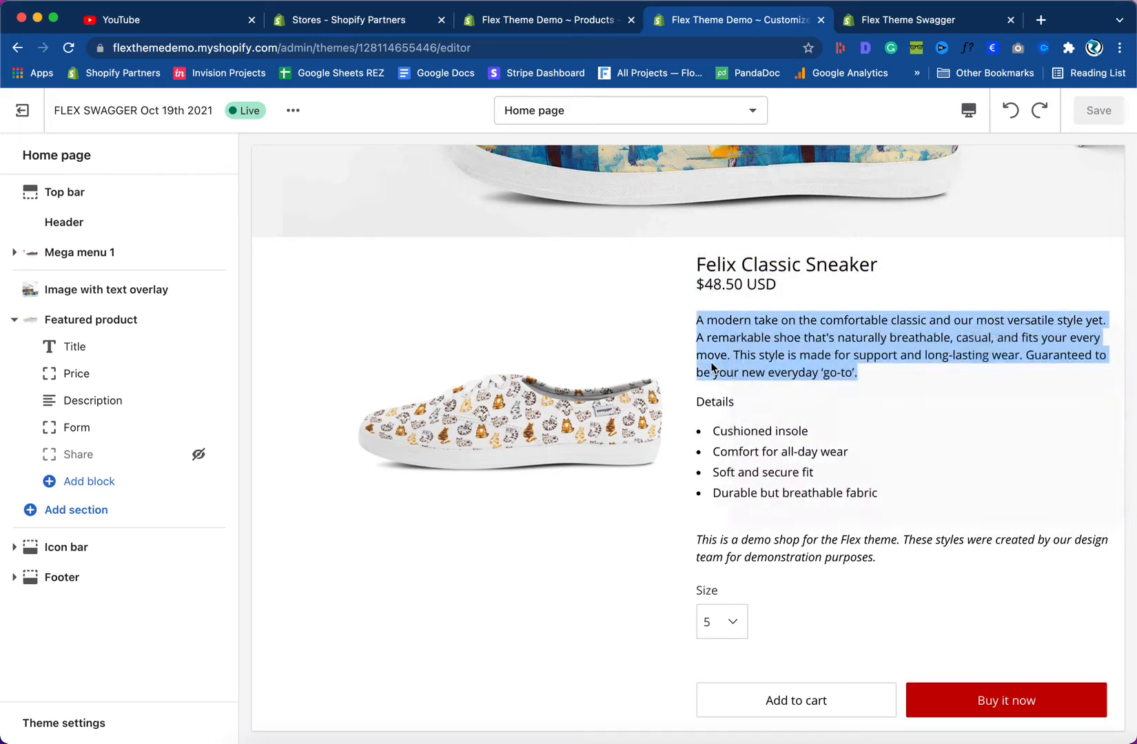
- Paste the copied paragraph as the custom product description of the Featured product's Description block and save the theme
{"action": "left_click", "coordinate": [94, 399]}
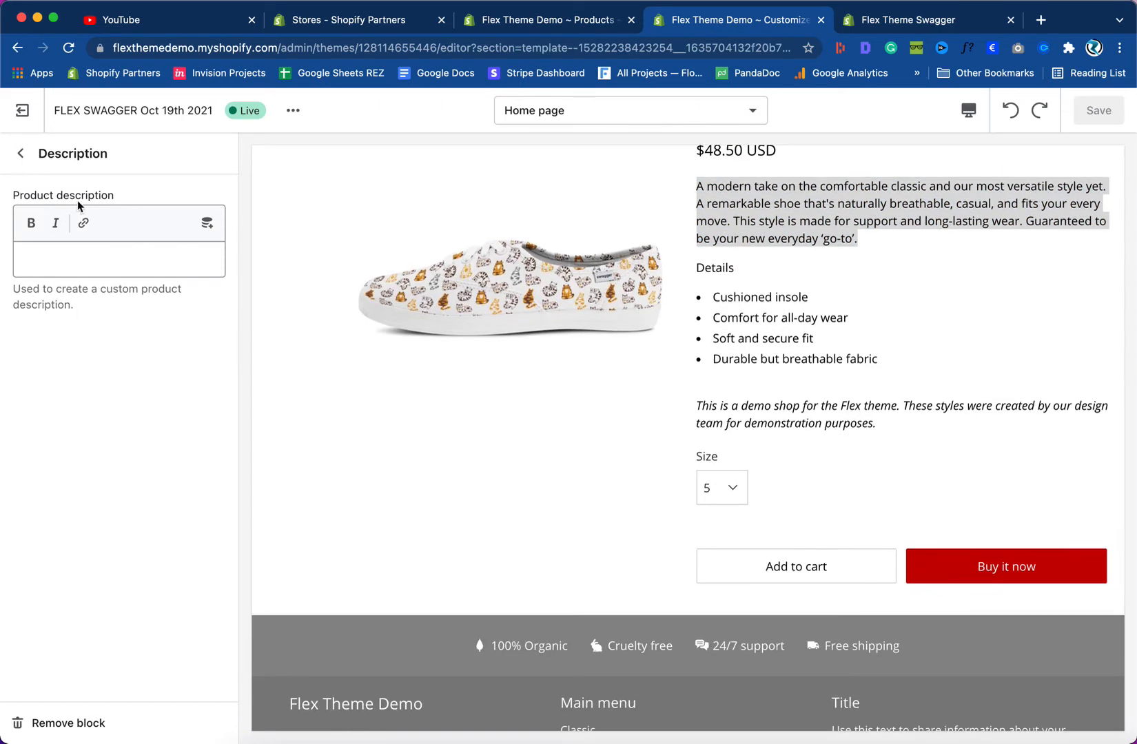
{"action": "left_click", "coordinate": [50, 258]}
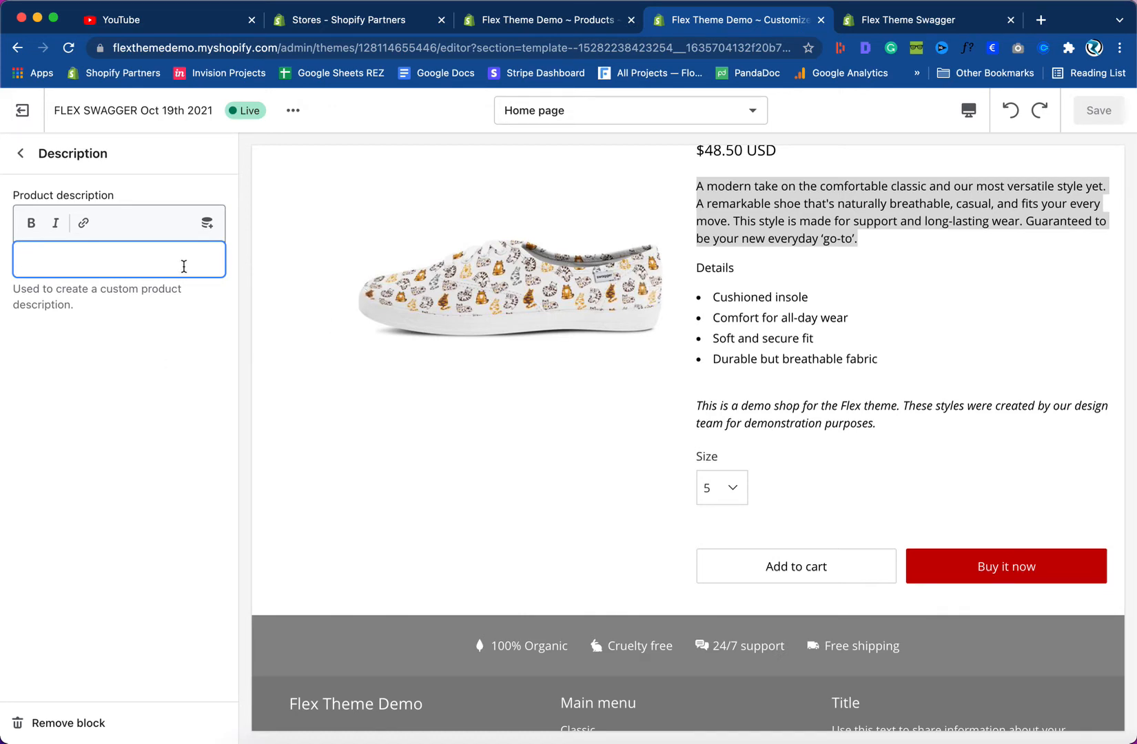
{"action": "key", "text": "super+v"}
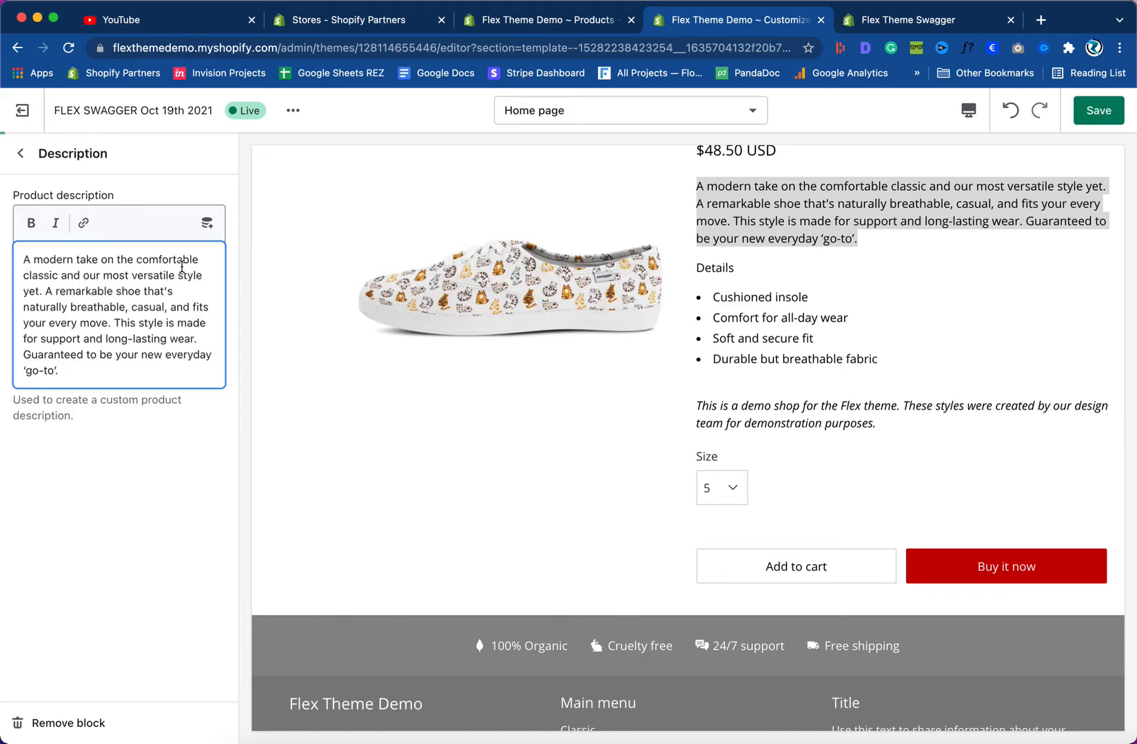
{"action": "scroll", "coordinate": [530, 363], "scroll_direction": "up", "scroll_amount": 3}
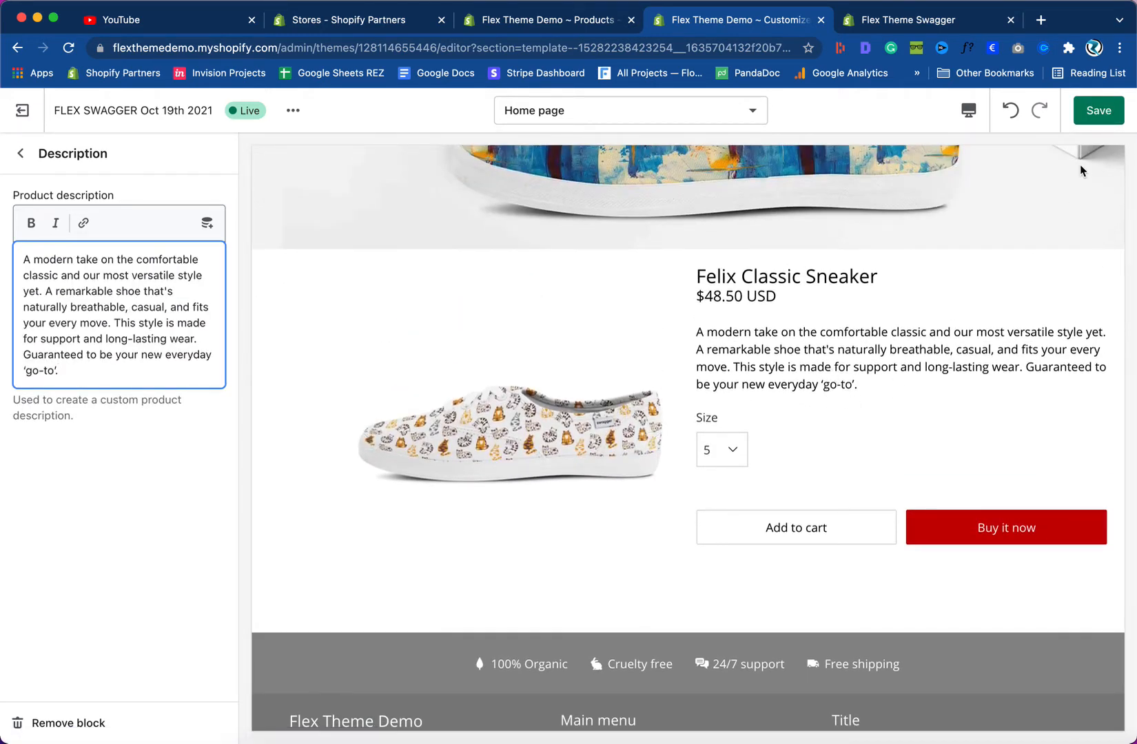
{"action": "left_click", "coordinate": [1099, 112]}
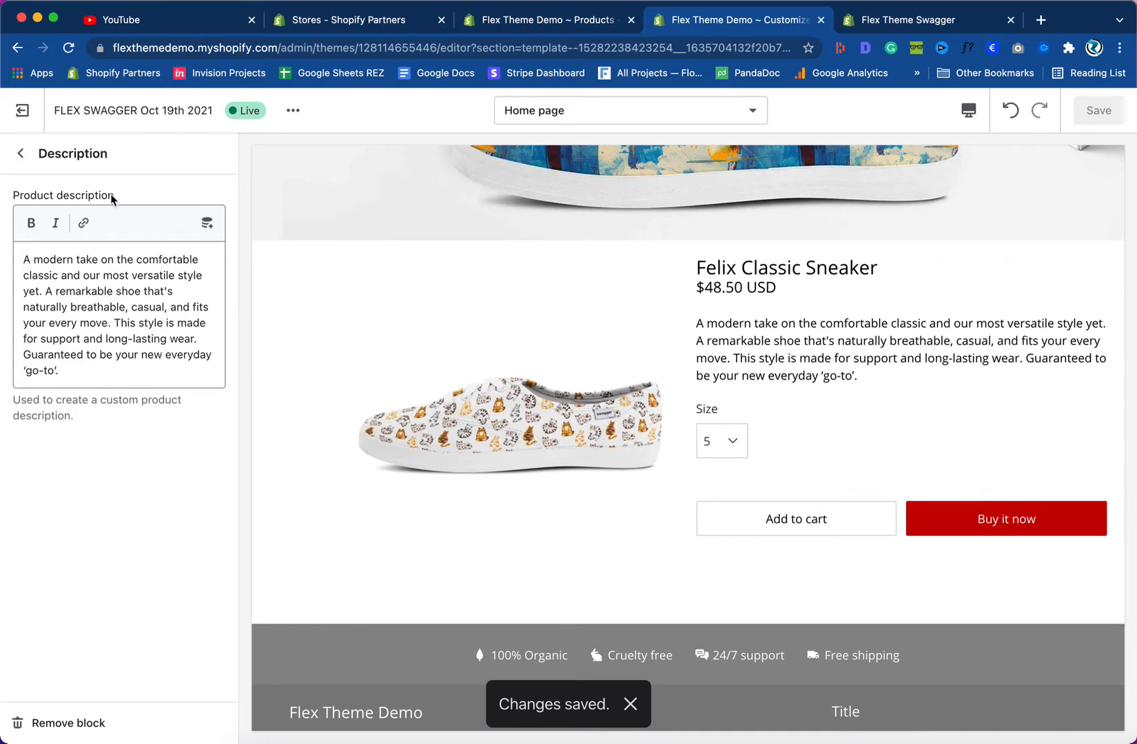
- Show the Share block of the Featured product section in the preview, and hide it again
{"action": "left_click", "coordinate": [21, 153]}
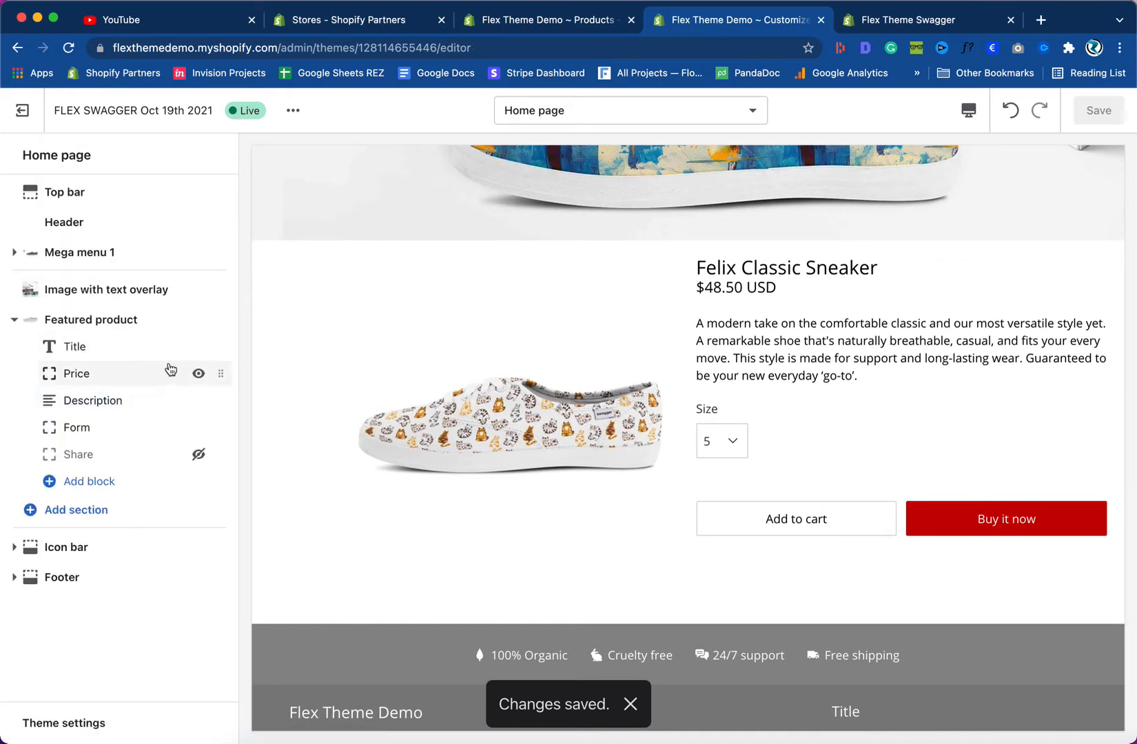
{"action": "left_click", "coordinate": [198, 454]}
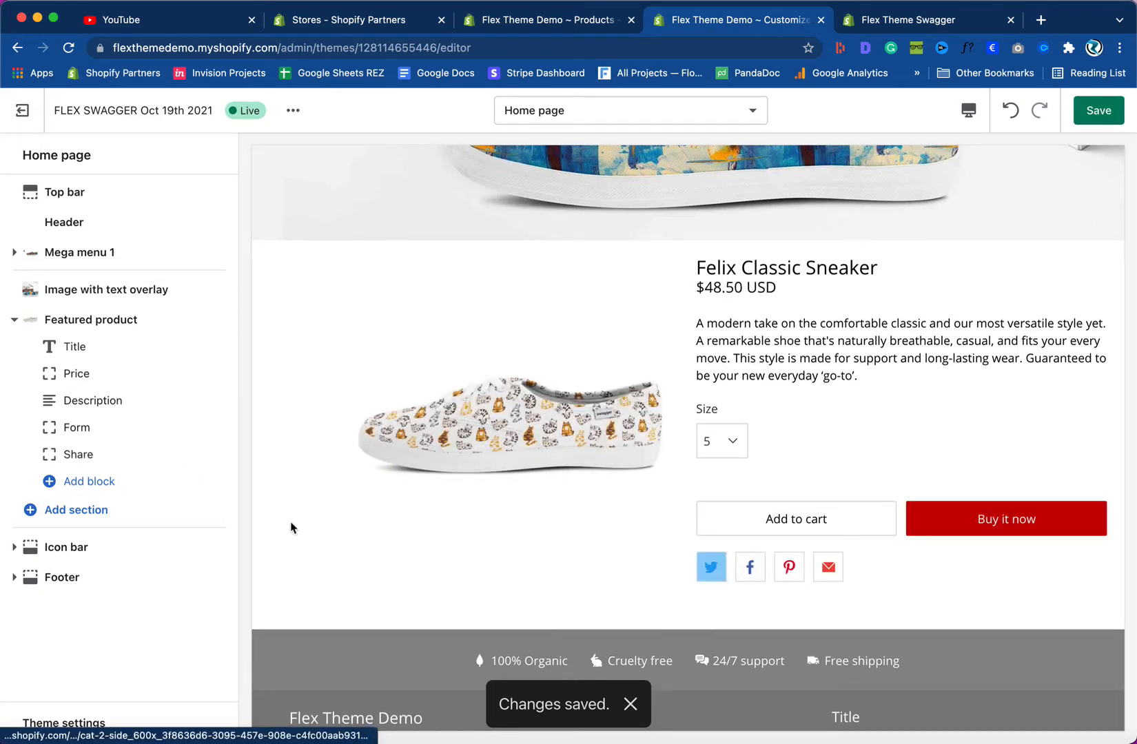
{"action": "mouse_move", "coordinate": [185, 459]}
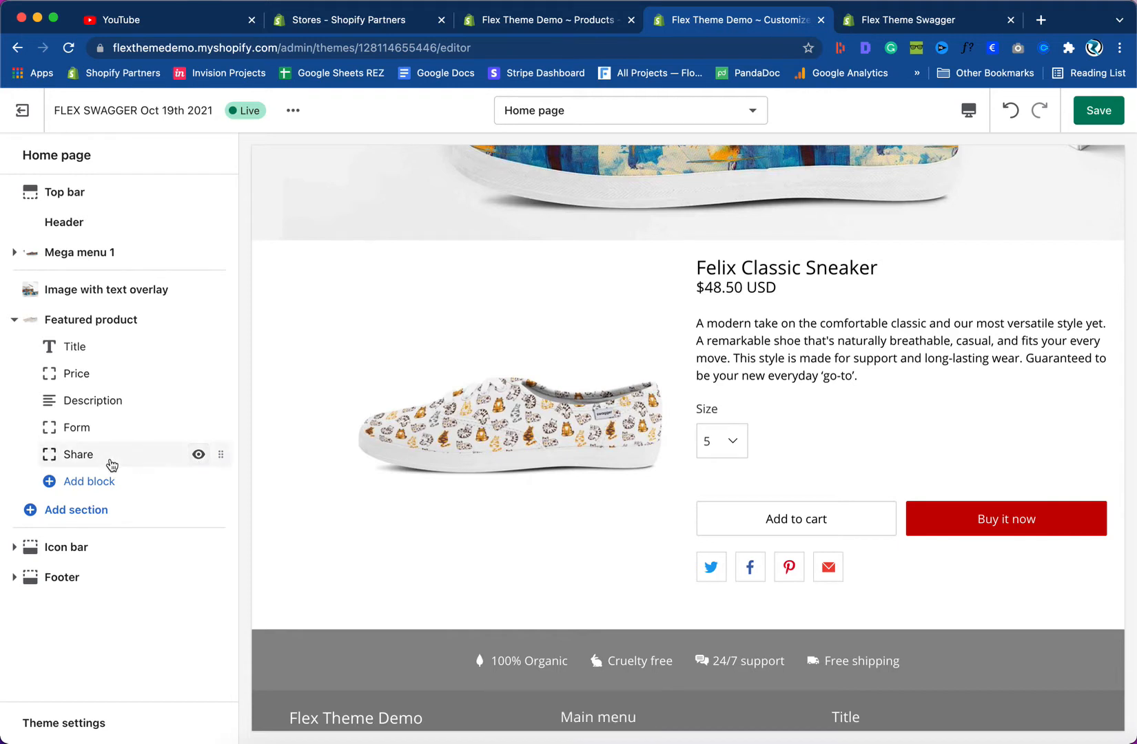
{"action": "left_click", "coordinate": [198, 456]}
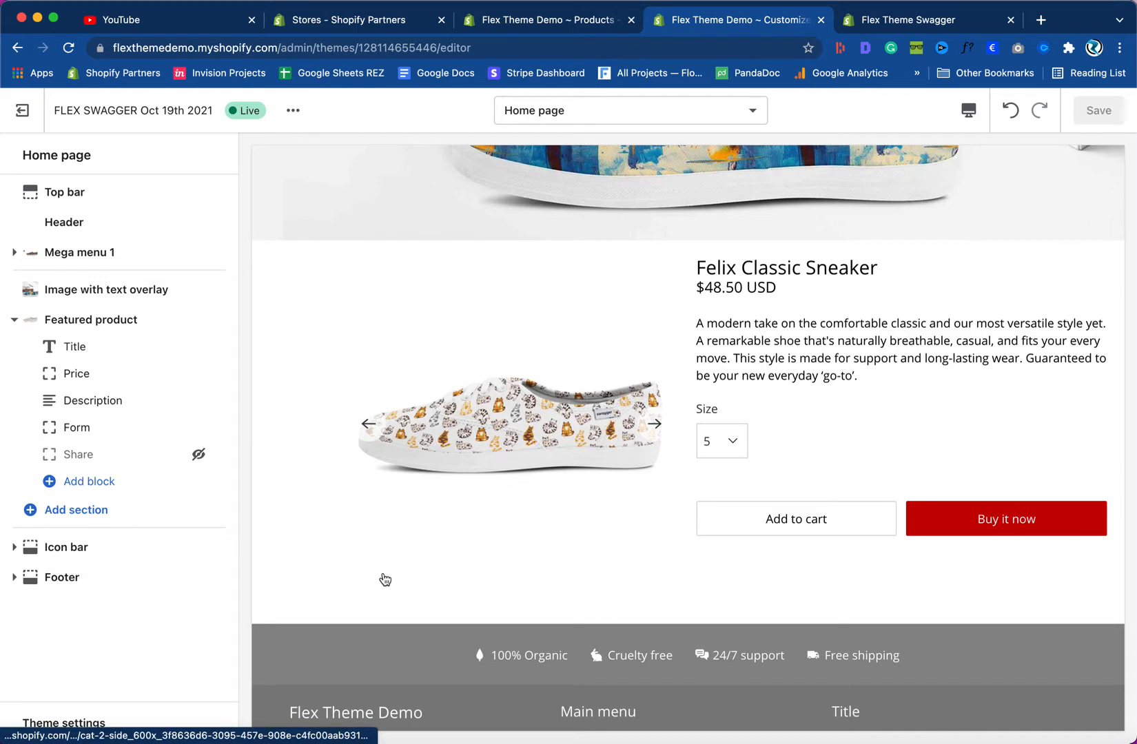
- Remove the Share block from the Featured product section and save the theme
{"action": "left_click", "coordinate": [115, 457]}
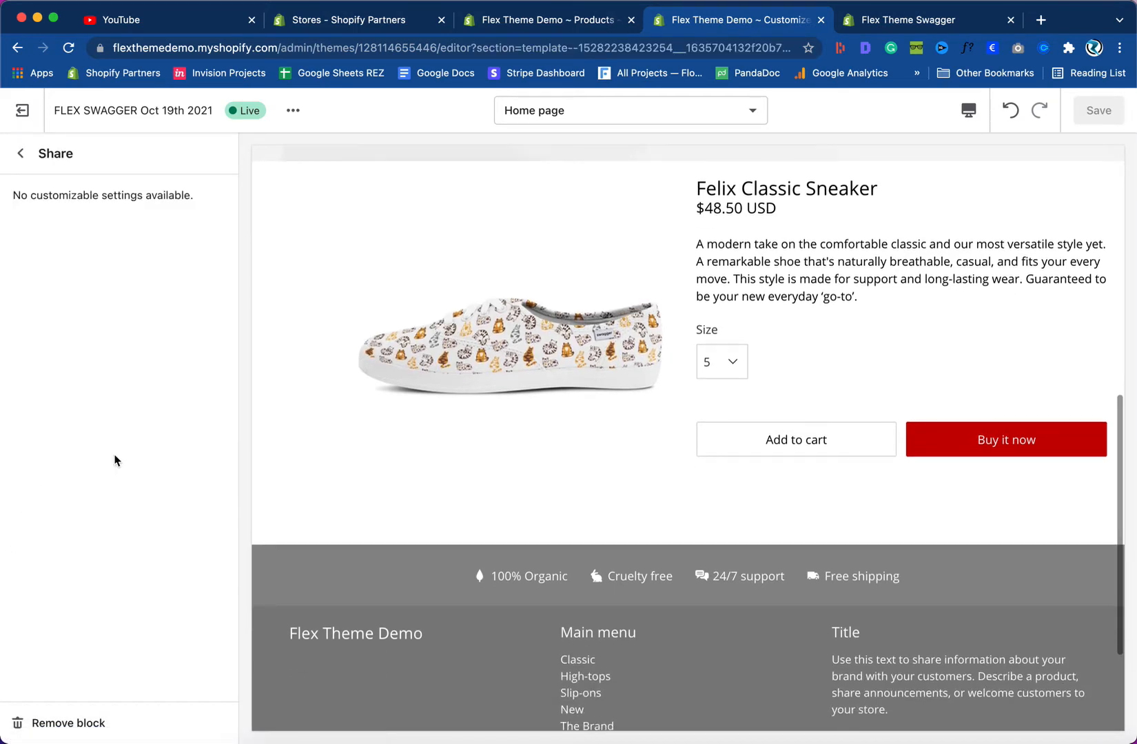
{"action": "left_click", "coordinate": [94, 724]}
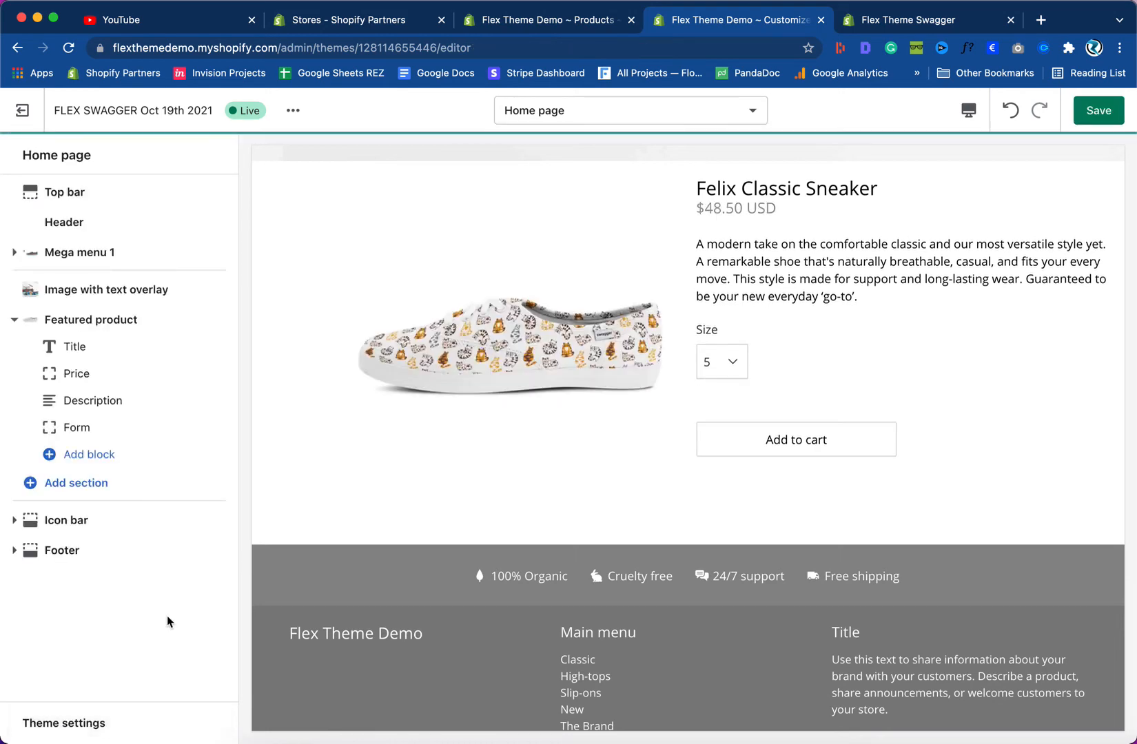
{"action": "left_click", "coordinate": [1103, 118]}
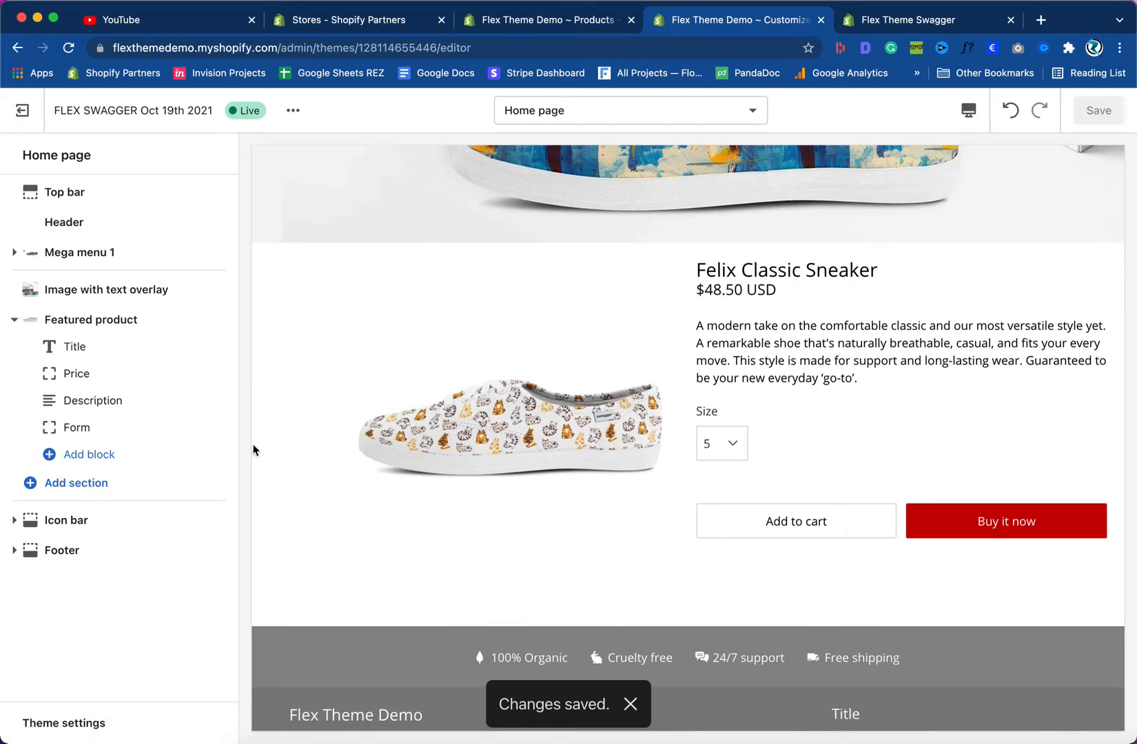
- Set the Options style to Selectable boxes in the Featured product section's theme settings and save the theme
{"action": "left_click", "coordinate": [81, 325]}
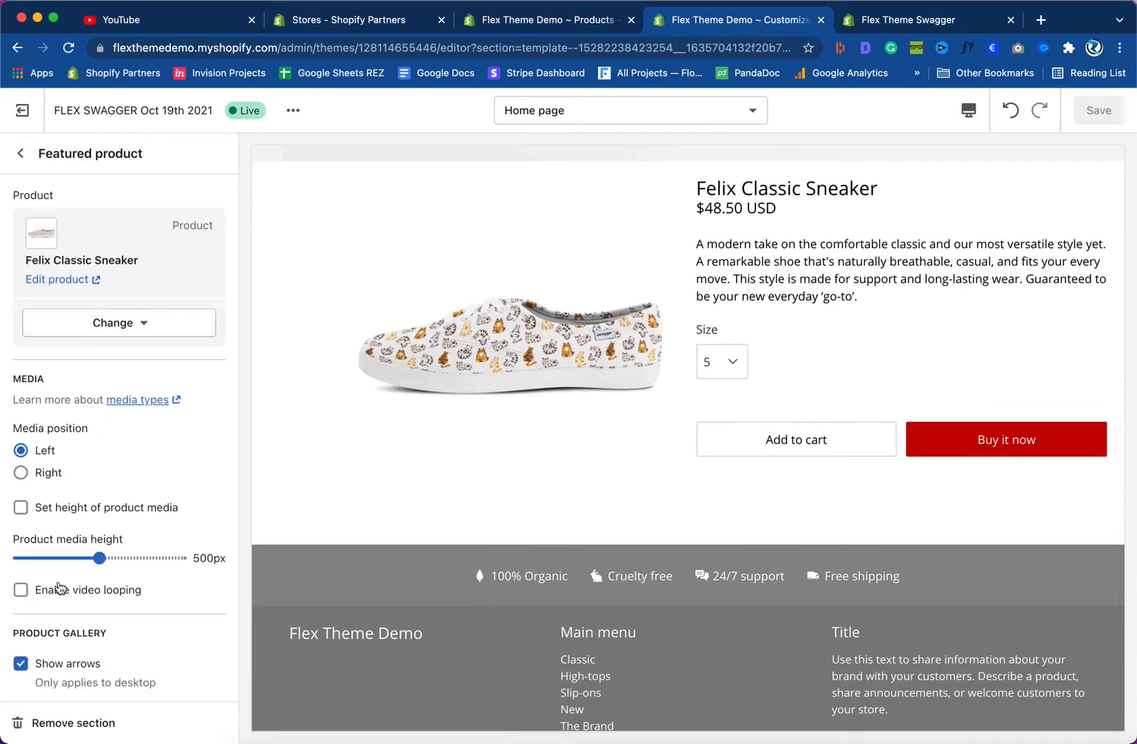
{"action": "scroll", "coordinate": [96, 571], "scroll_direction": "down", "scroll_amount": 10}
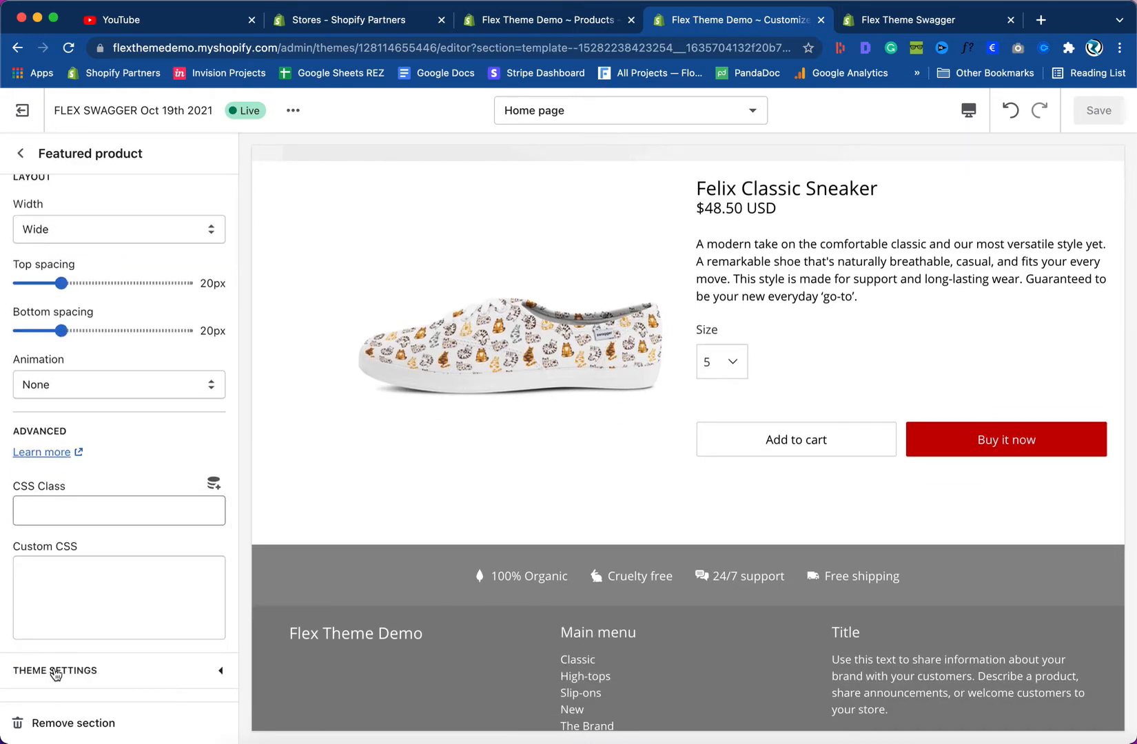
{"action": "left_click", "coordinate": [50, 672]}
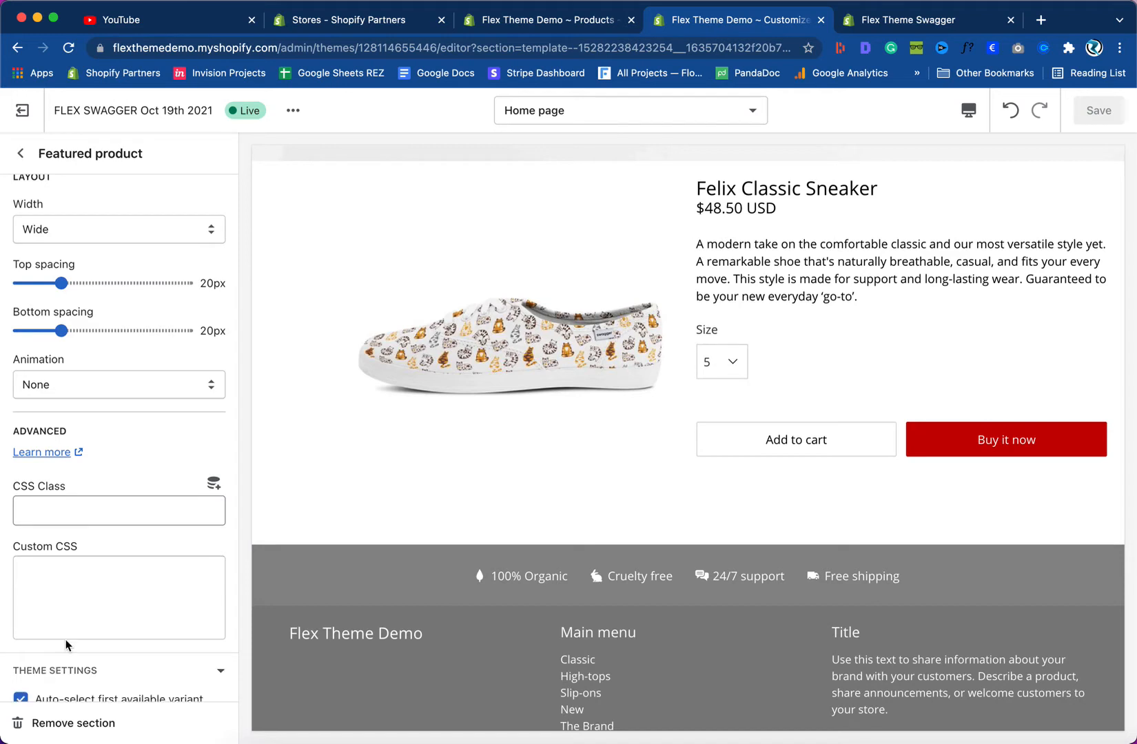
{"action": "scroll", "coordinate": [67, 641], "scroll_direction": "down", "scroll_amount": 3}
{"action": "scroll", "coordinate": [66, 638], "scroll_direction": "down", "scroll_amount": 3}
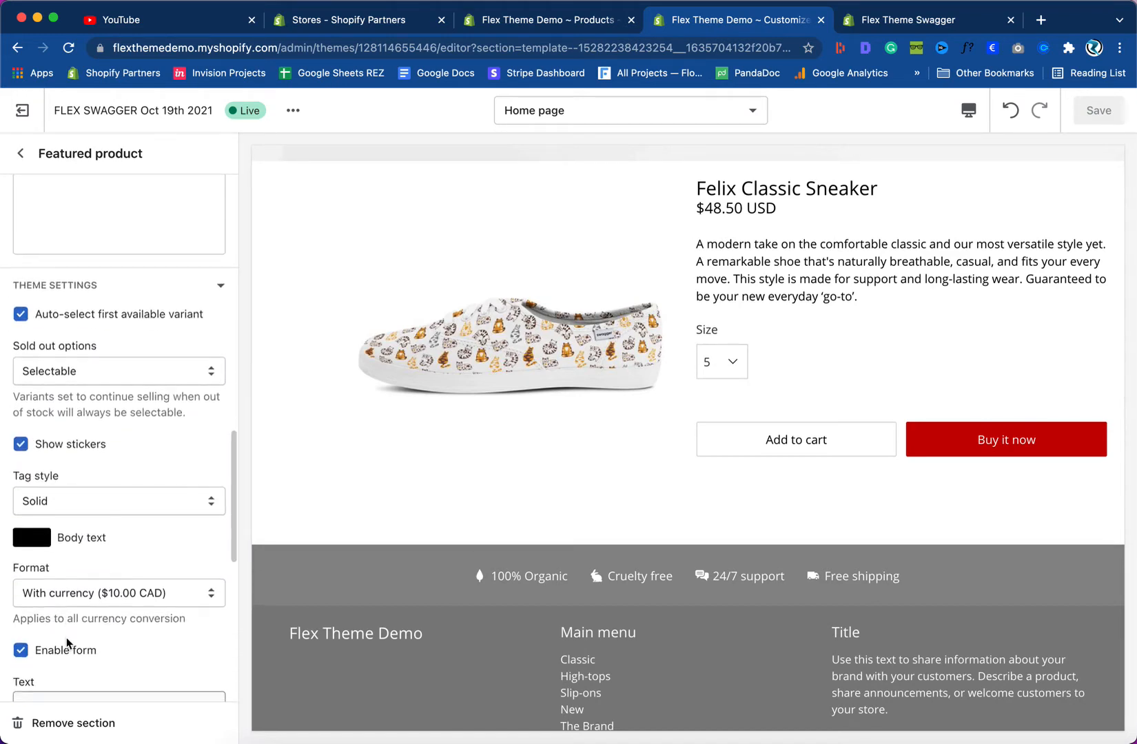
{"action": "scroll", "coordinate": [67, 643], "scroll_direction": "down", "scroll_amount": 1}
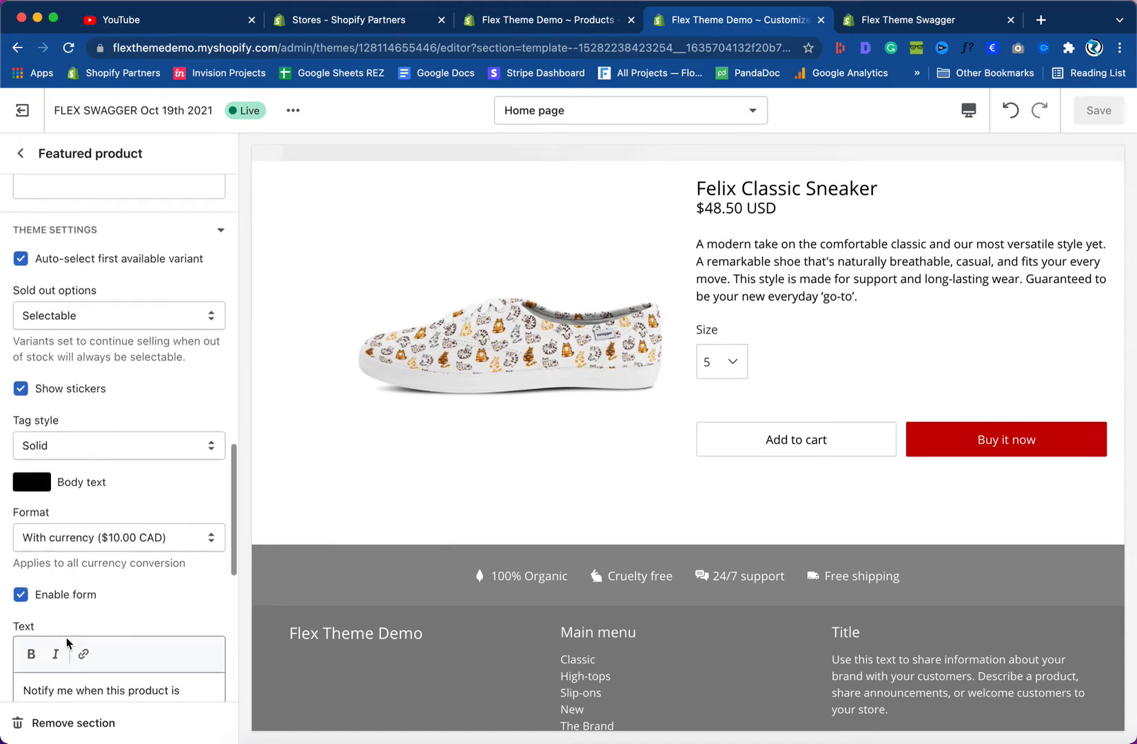
{"action": "scroll", "coordinate": [66, 643], "scroll_direction": "down", "scroll_amount": 4}
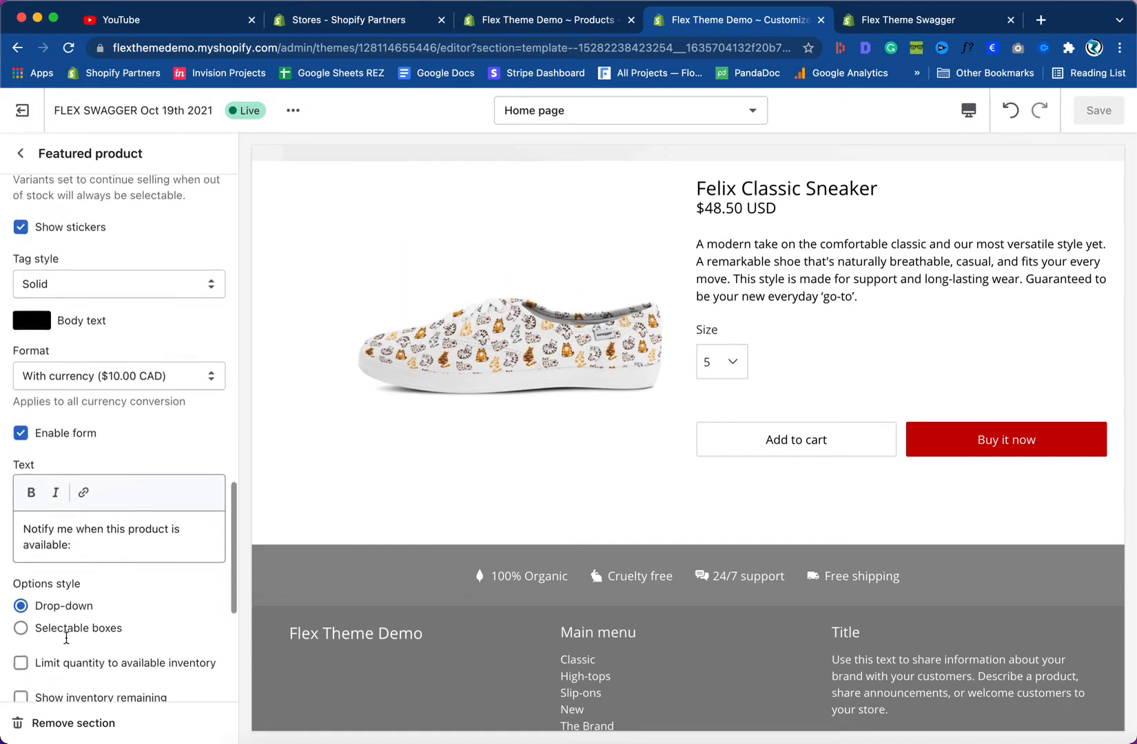
{"action": "scroll", "coordinate": [66, 643], "scroll_direction": "down", "scroll_amount": 3}
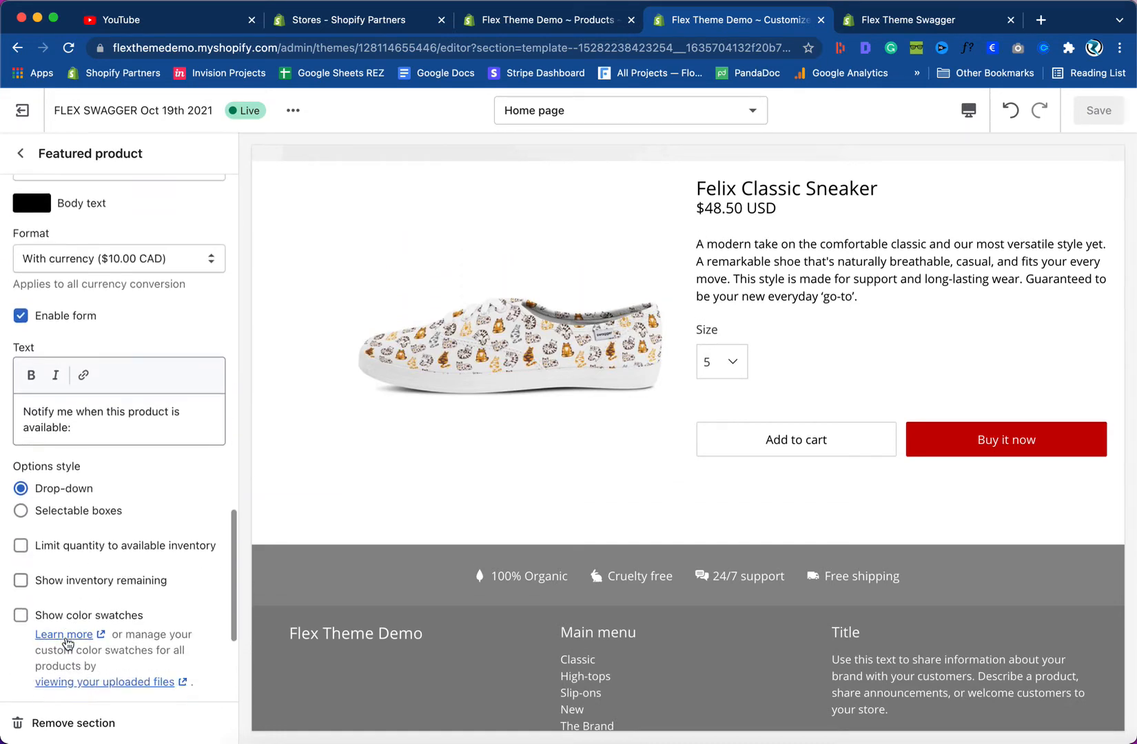
{"action": "scroll", "coordinate": [66, 642], "scroll_direction": "down", "scroll_amount": 1}
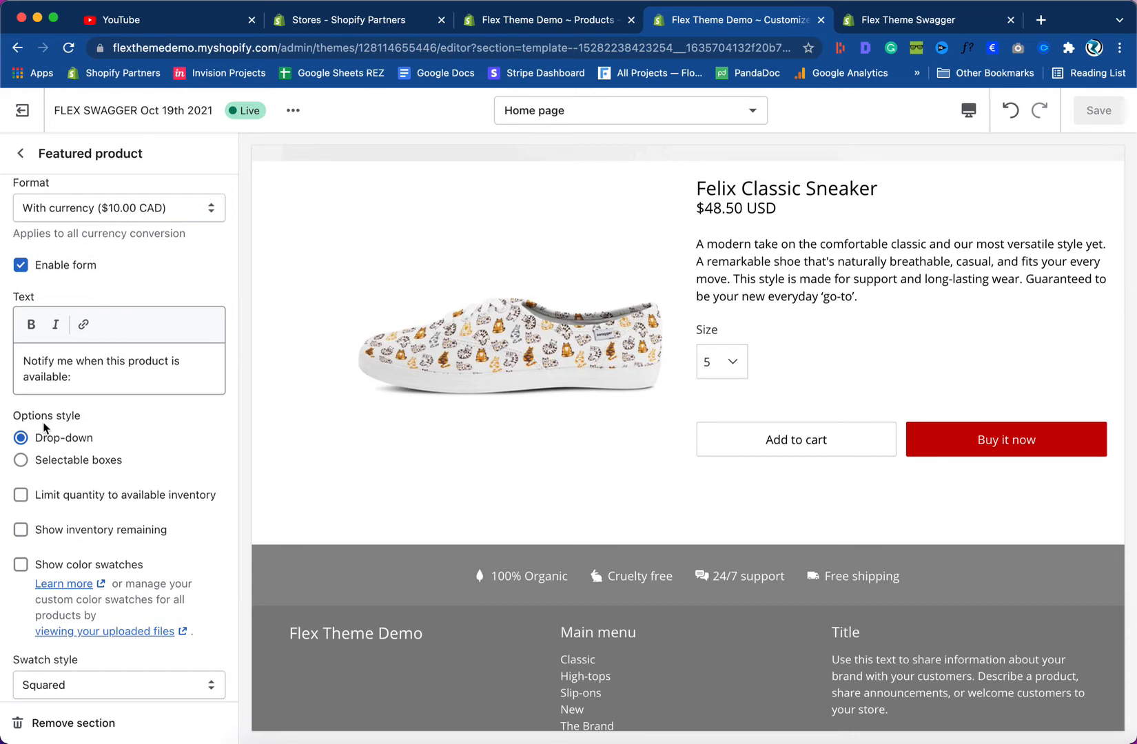
{"action": "left_click", "coordinate": [49, 468]}
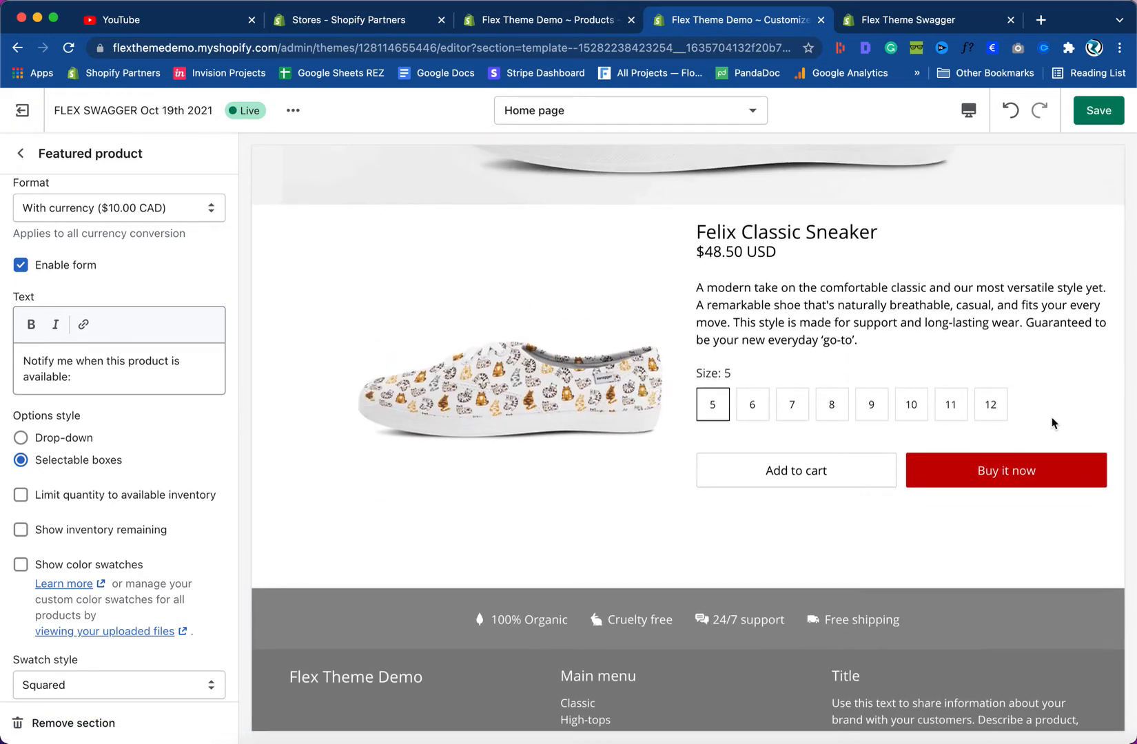
{"action": "left_click", "coordinate": [1111, 110]}
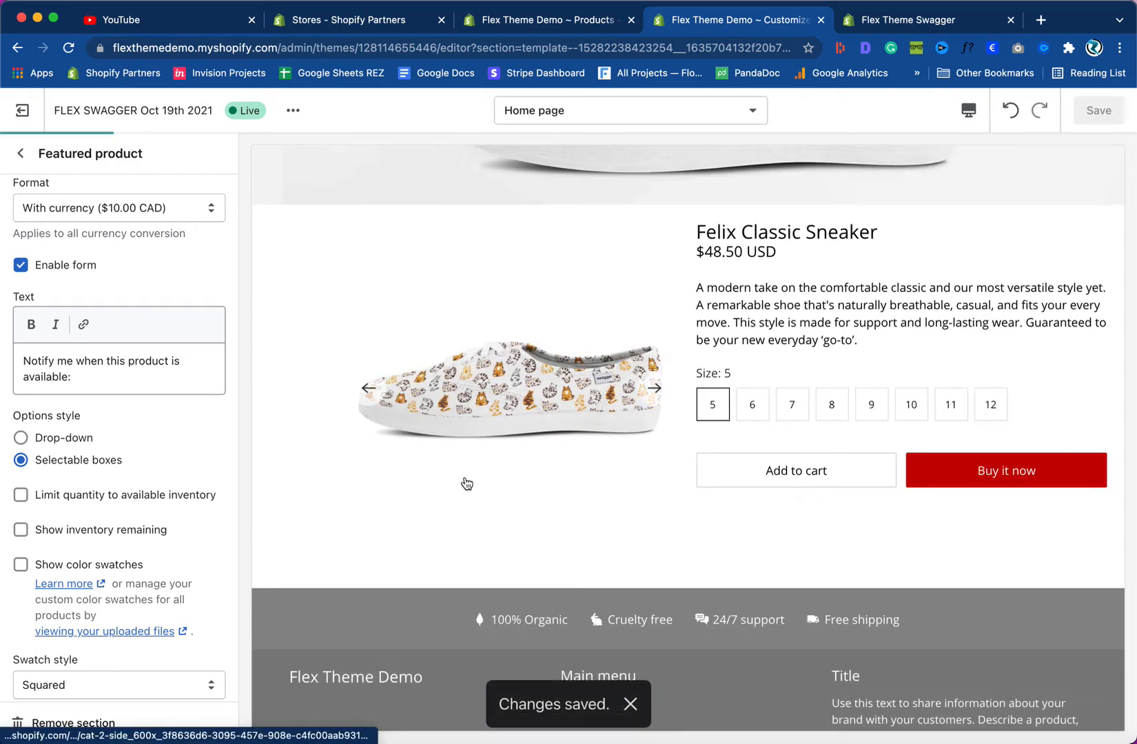
- Enable the quantity box in the Featured product section's theme settings, leaving the swatch style Squared, and save the theme
{"action": "scroll", "coordinate": [148, 503], "scroll_direction": "down", "scroll_amount": 2}
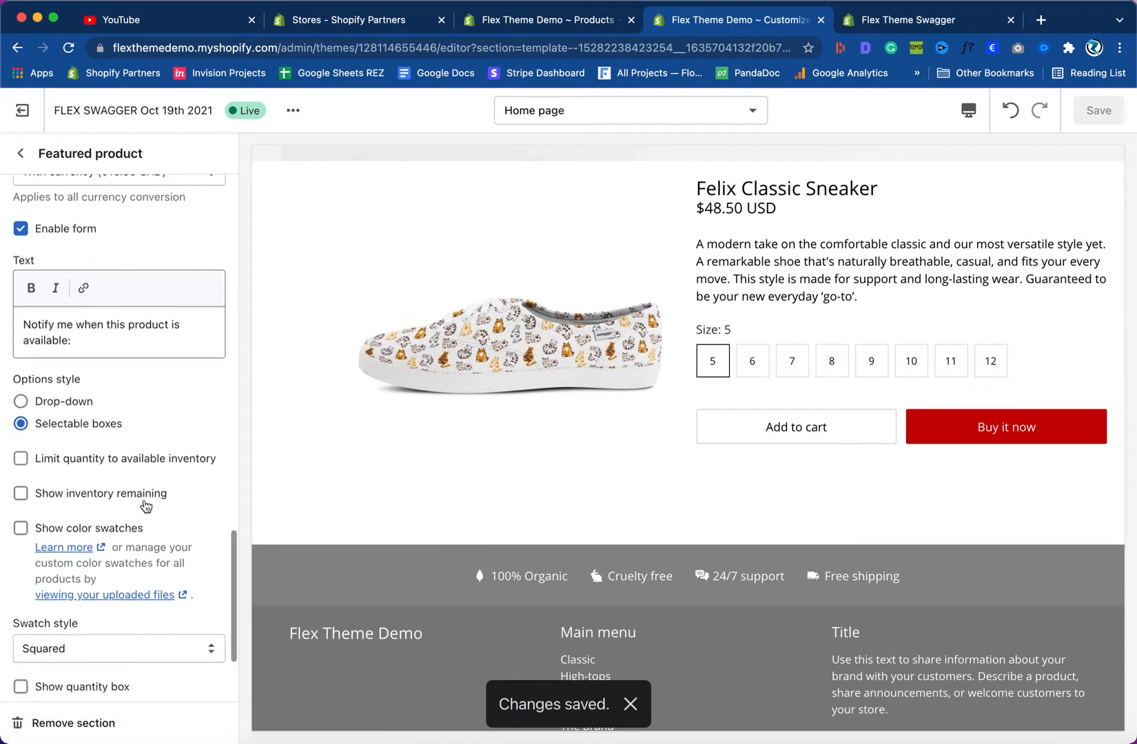
{"action": "scroll", "coordinate": [146, 507], "scroll_direction": "down", "scroll_amount": 2}
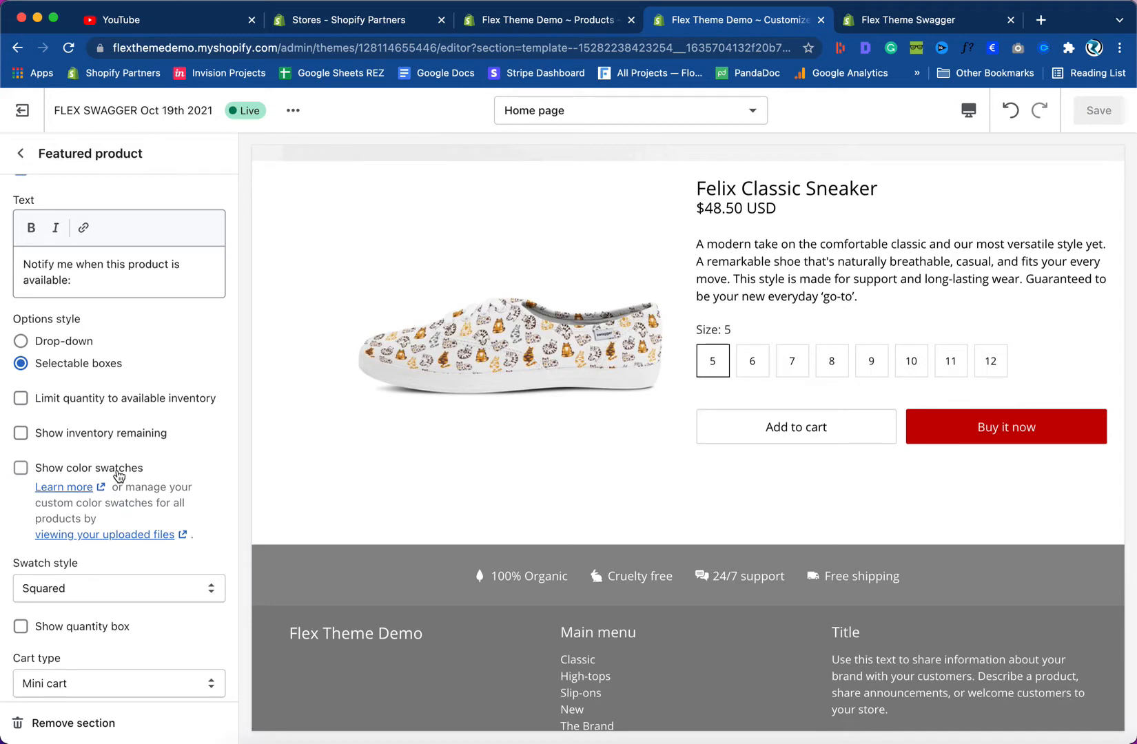
{"action": "left_click", "coordinate": [109, 589]}
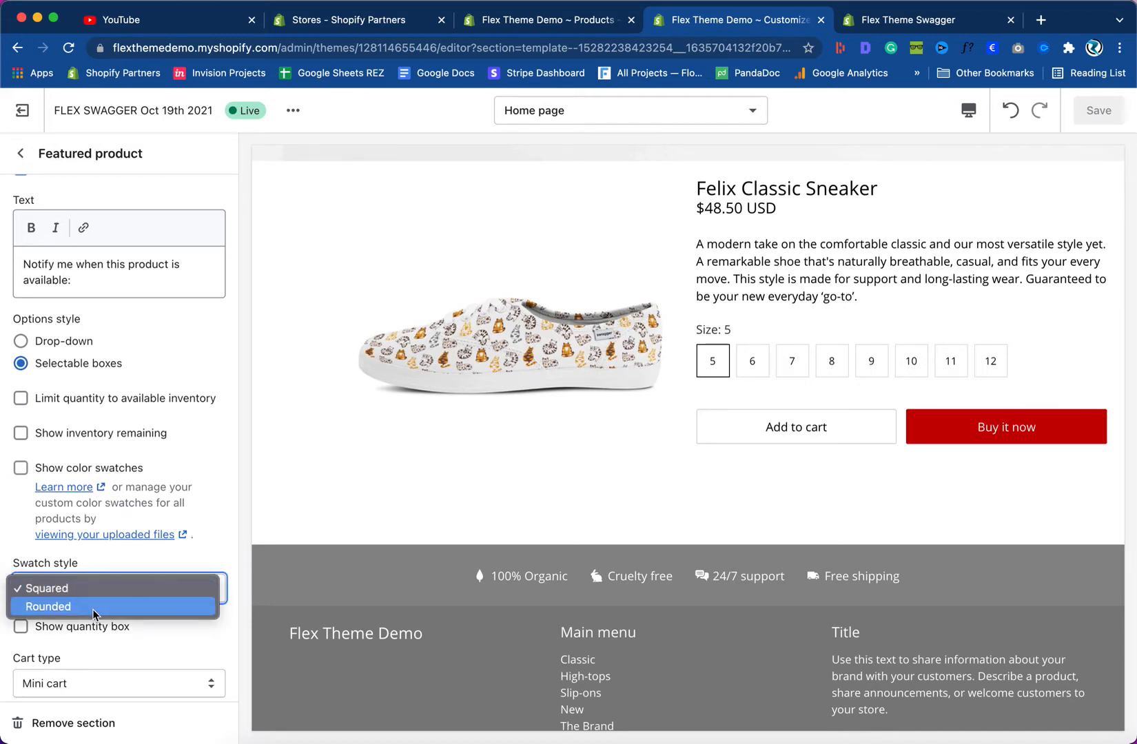
{"action": "left_click", "coordinate": [174, 565]}
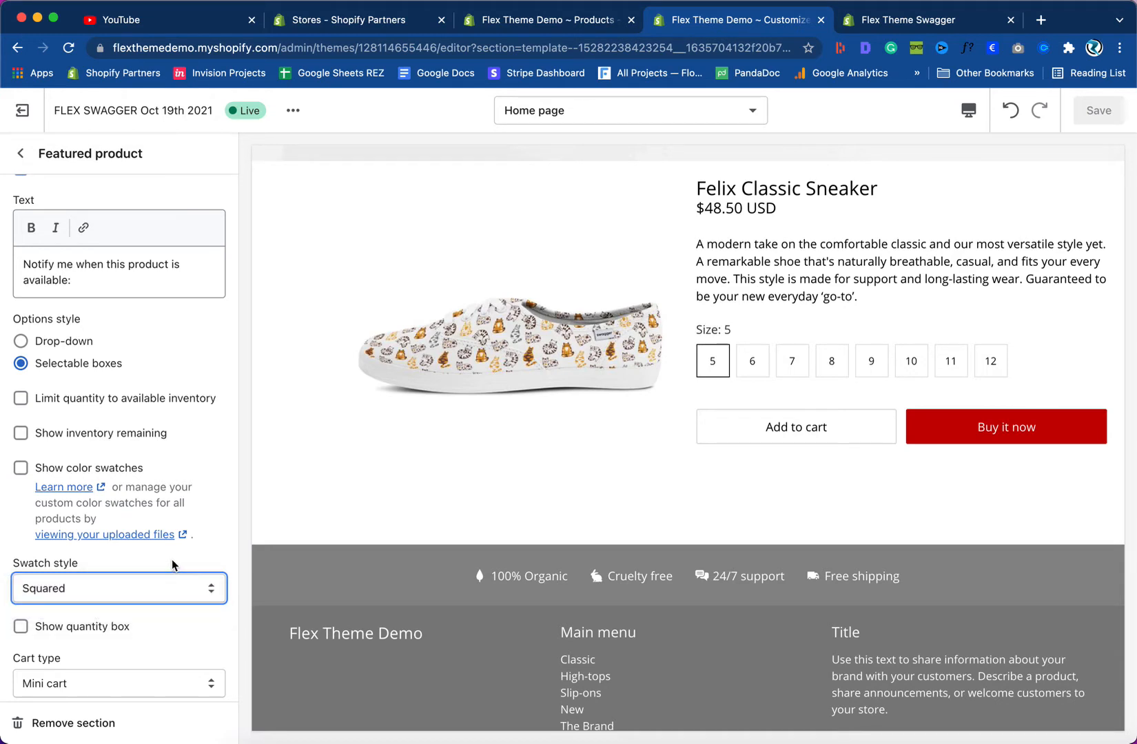
{"action": "scroll", "coordinate": [173, 565], "scroll_direction": "down", "scroll_amount": 2}
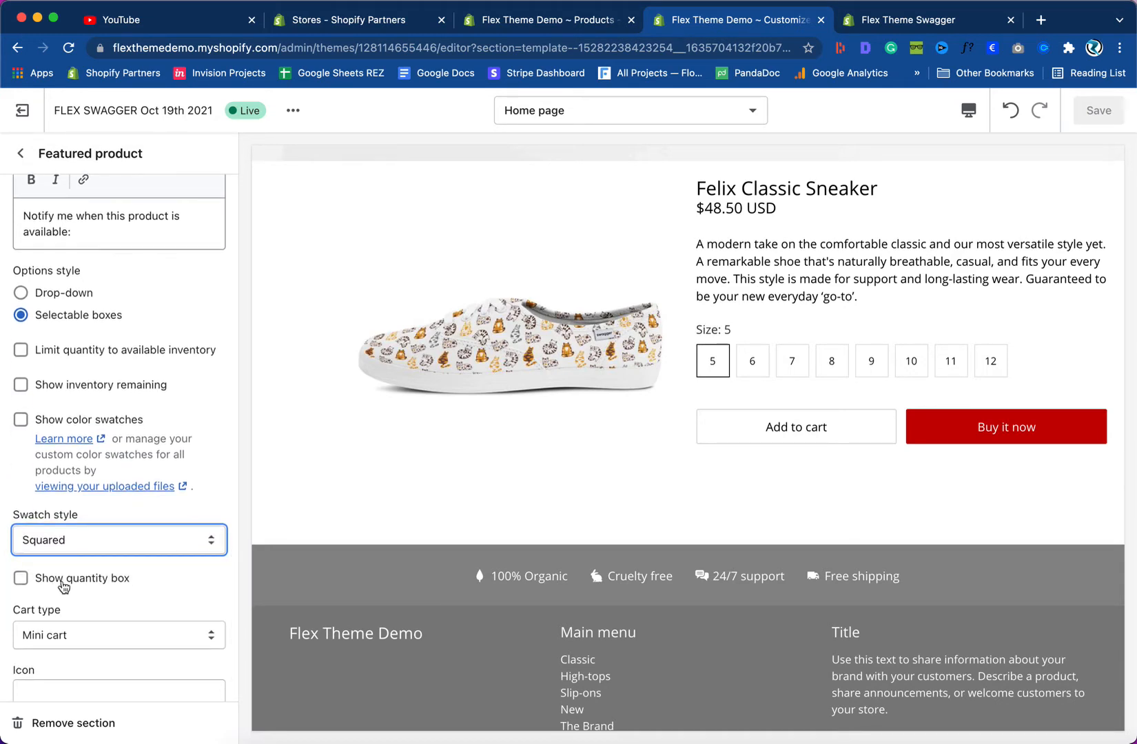
{"action": "left_click", "coordinate": [20, 578]}
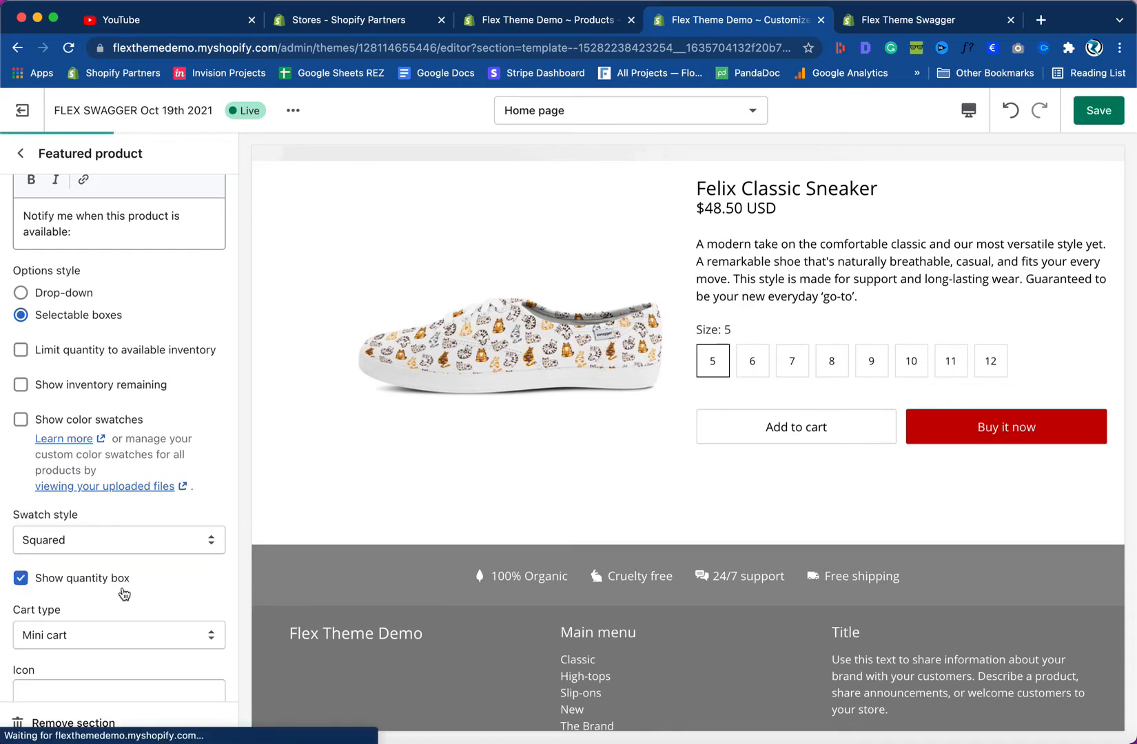
{"action": "scroll", "coordinate": [279, 532], "scroll_direction": "up", "scroll_amount": 1}
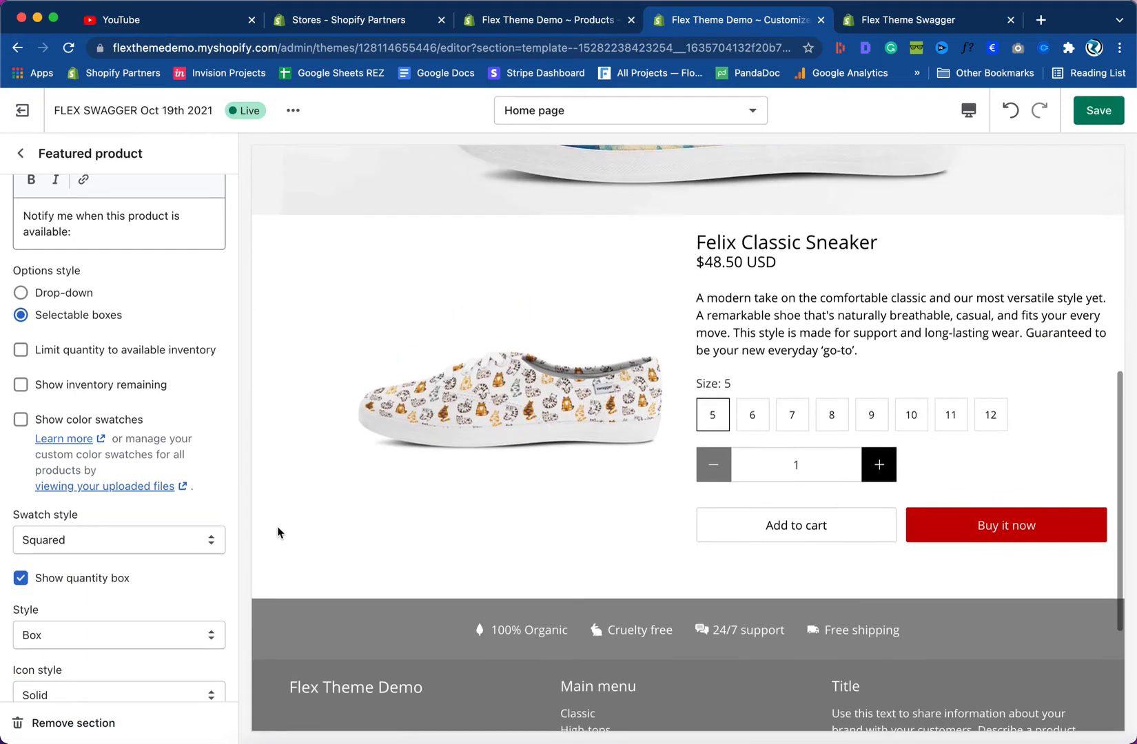
{"action": "left_click", "coordinate": [1086, 115]}
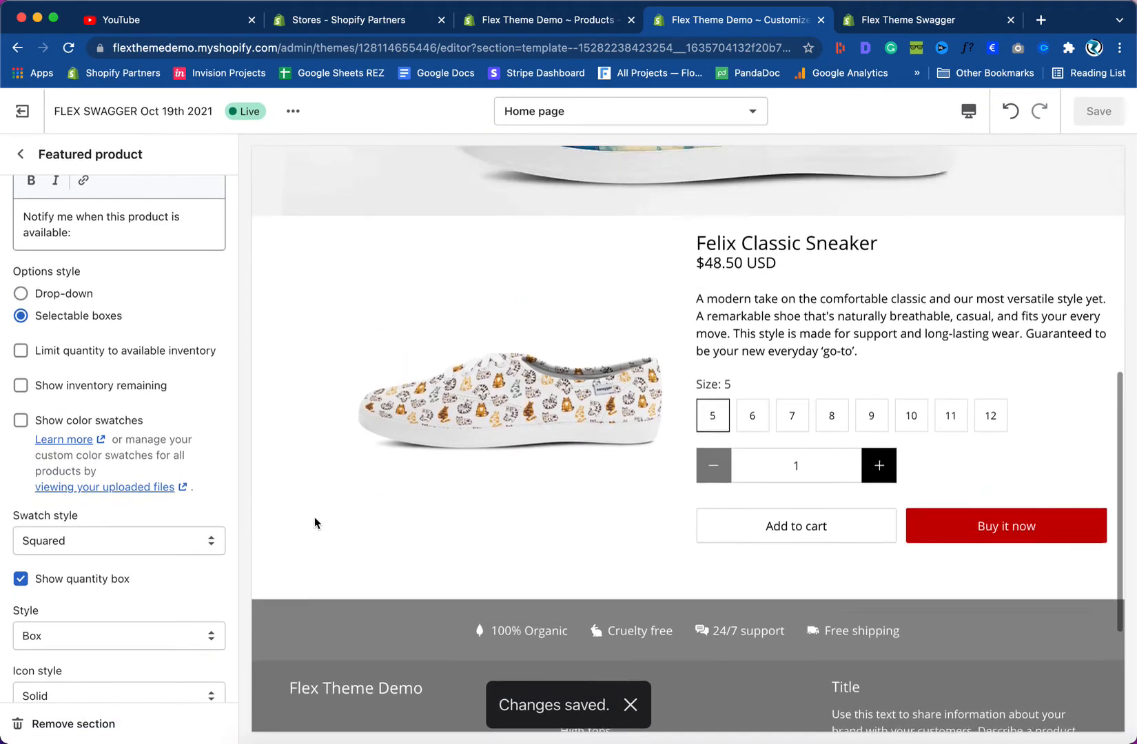
- Compare the featured product with the Flex Theme Swagger demo store, and preview it in fullscreen before returning to desktop view
{"action": "left_click", "coordinate": [897, 21]}
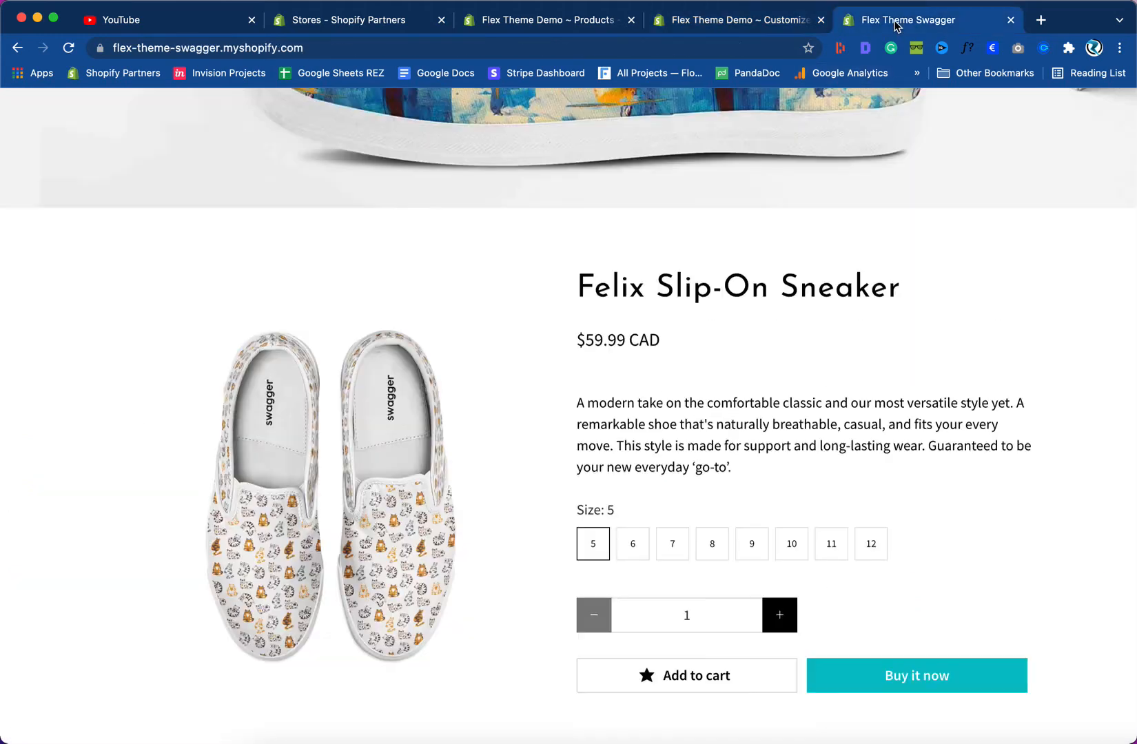
{"action": "left_click", "coordinate": [737, 30]}
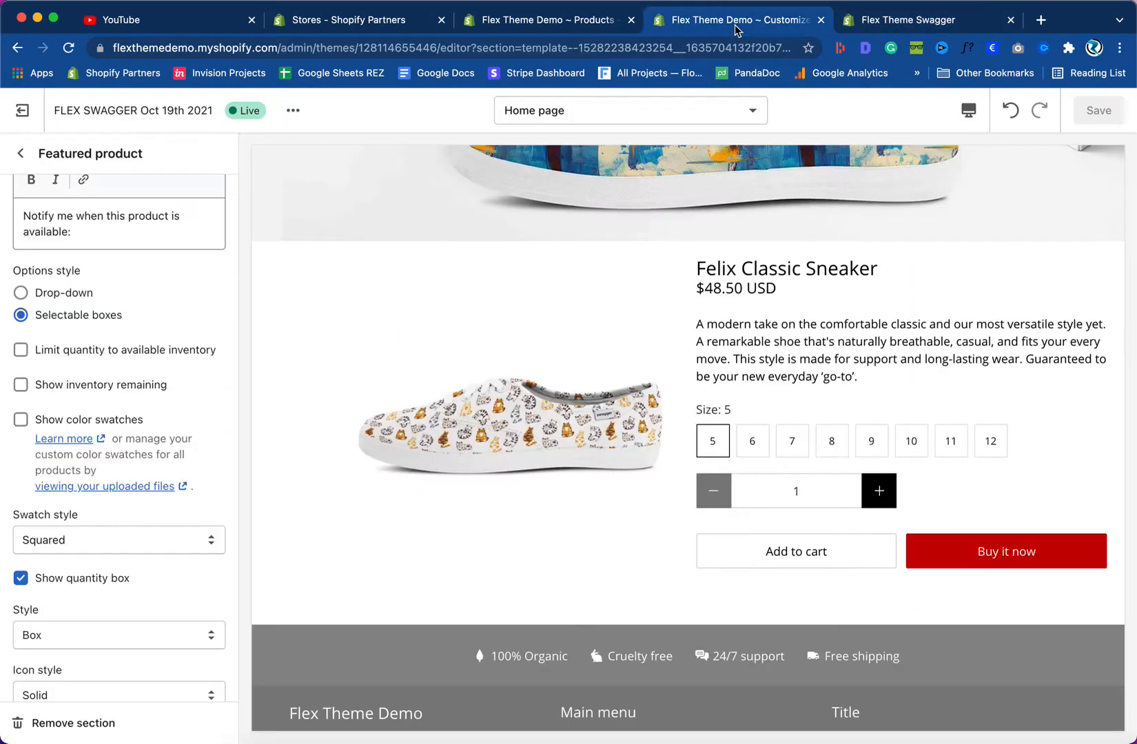
{"action": "left_click", "coordinate": [969, 110]}
{"action": "left_click", "coordinate": [971, 215]}
{"action": "scroll", "coordinate": [754, 427], "scroll_direction": "down", "scroll_amount": 1}
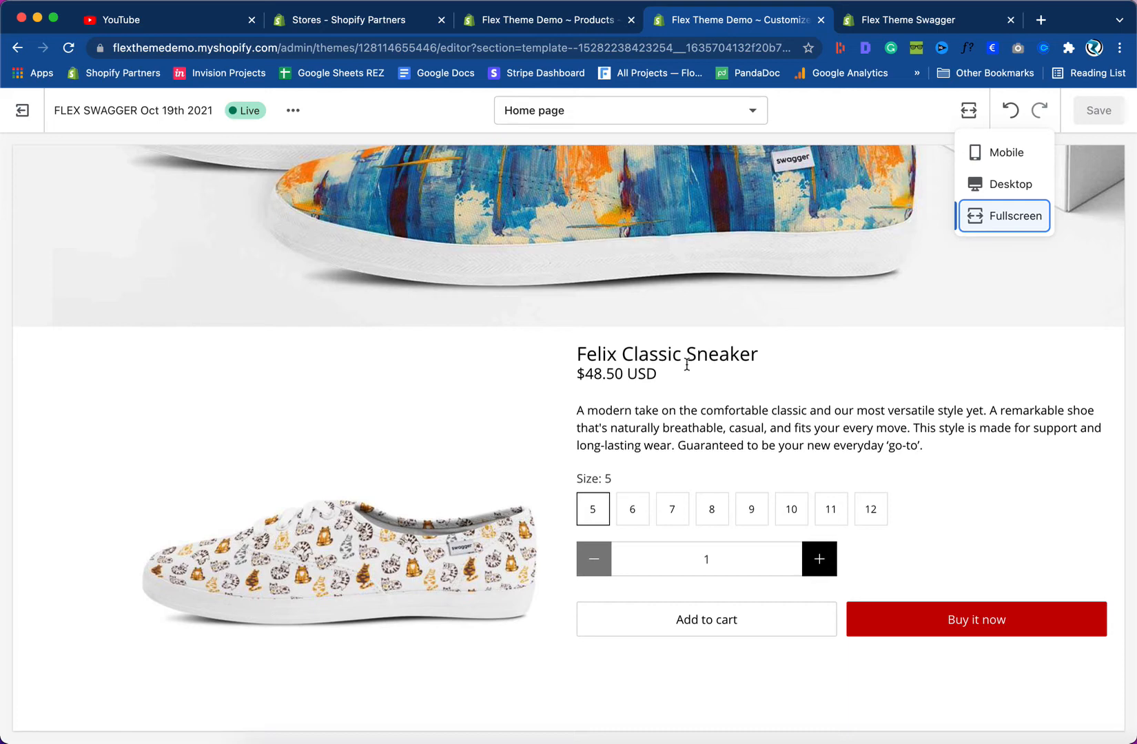
{"action": "left_click", "coordinate": [982, 187]}
{"action": "scroll", "coordinate": [654, 406], "scroll_direction": "up", "scroll_amount": 1}
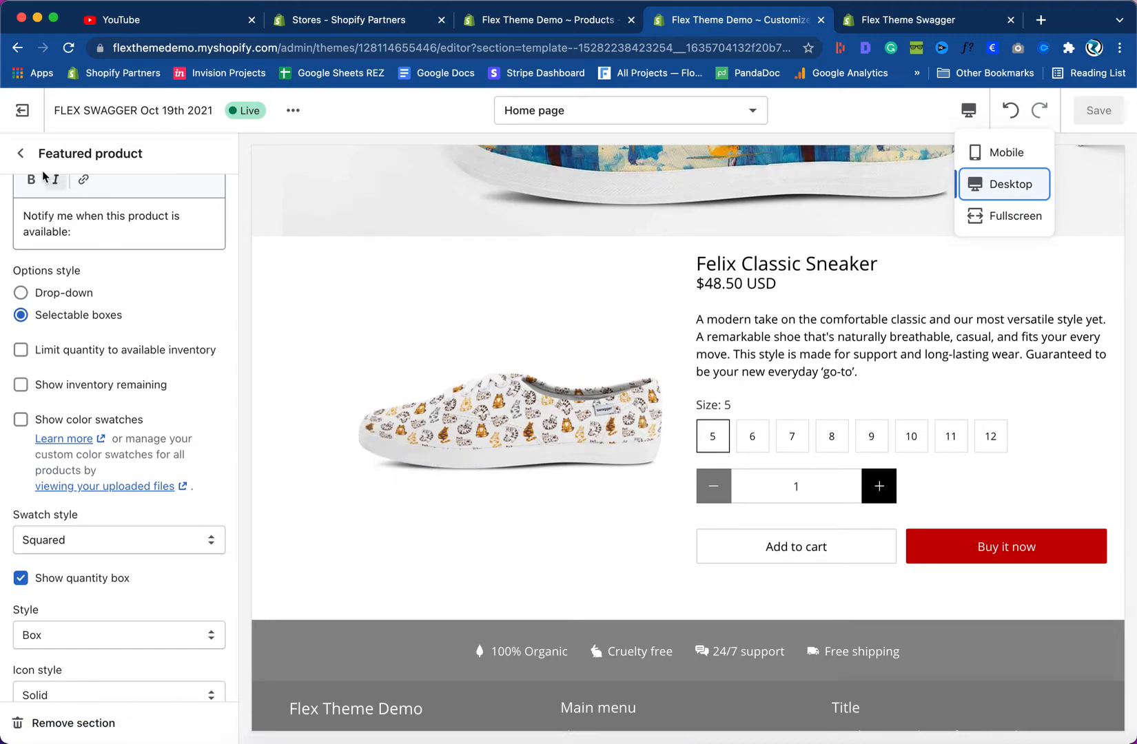
- Review the main menu font in the theme's typography settings and compare it with the demo store's product title
{"action": "left_click", "coordinate": [21, 153]}
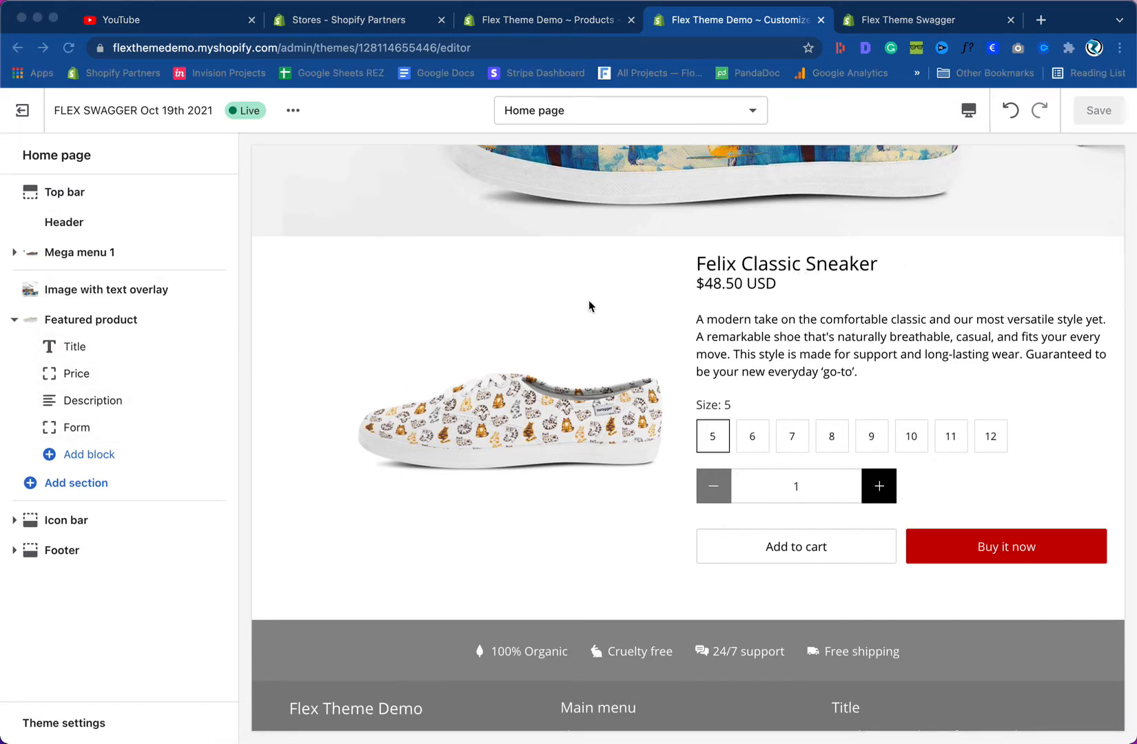
{"action": "left_click", "coordinate": [60, 729]}
{"action": "left_click", "coordinate": [59, 725]}
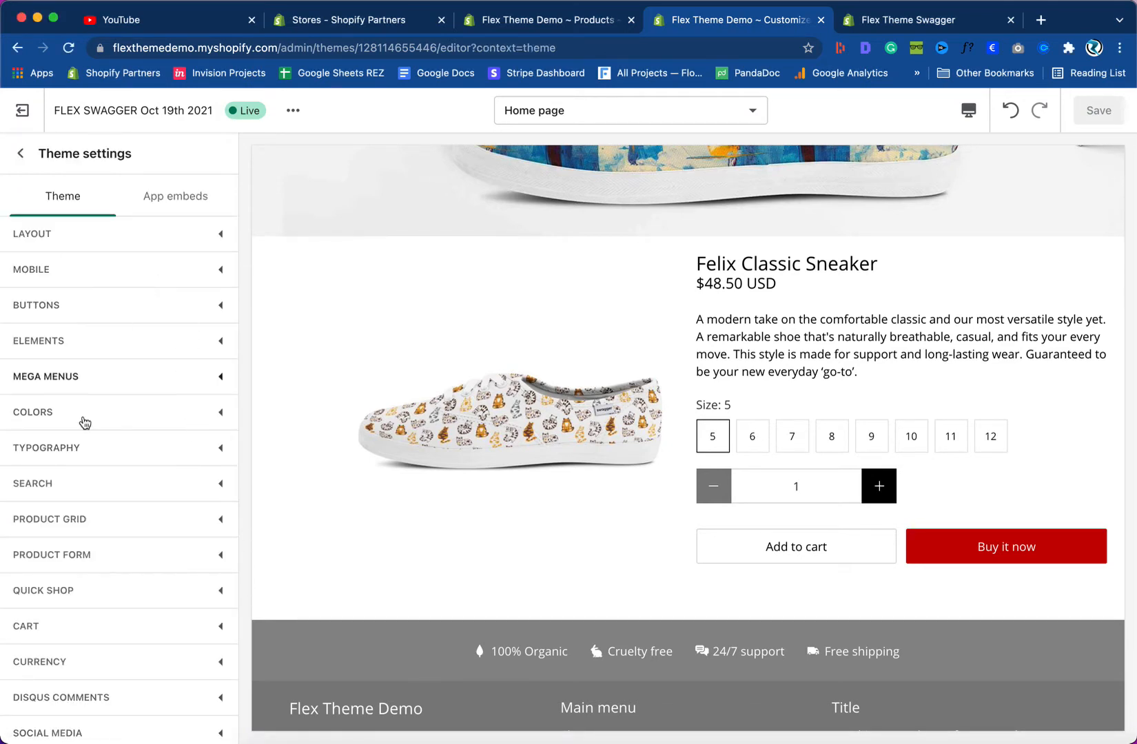
{"action": "left_click", "coordinate": [92, 456]}
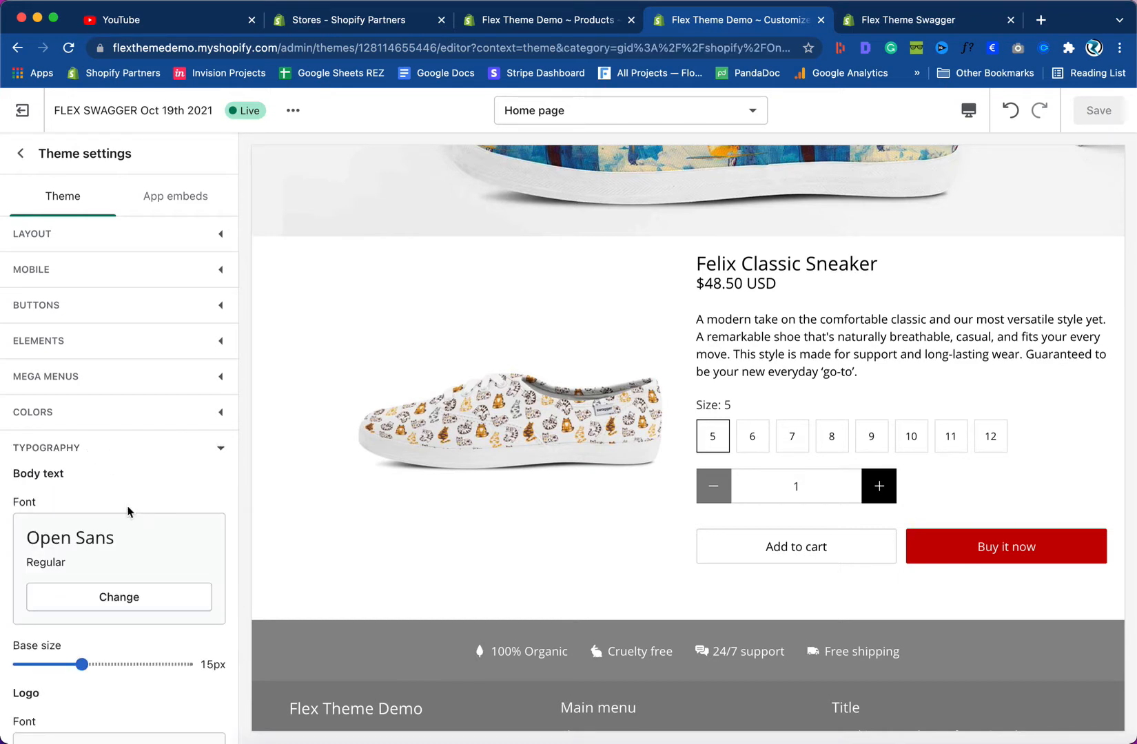
{"action": "scroll", "coordinate": [127, 506], "scroll_direction": "down", "scroll_amount": 3}
{"action": "scroll", "coordinate": [128, 511], "scroll_direction": "down", "scroll_amount": 6}
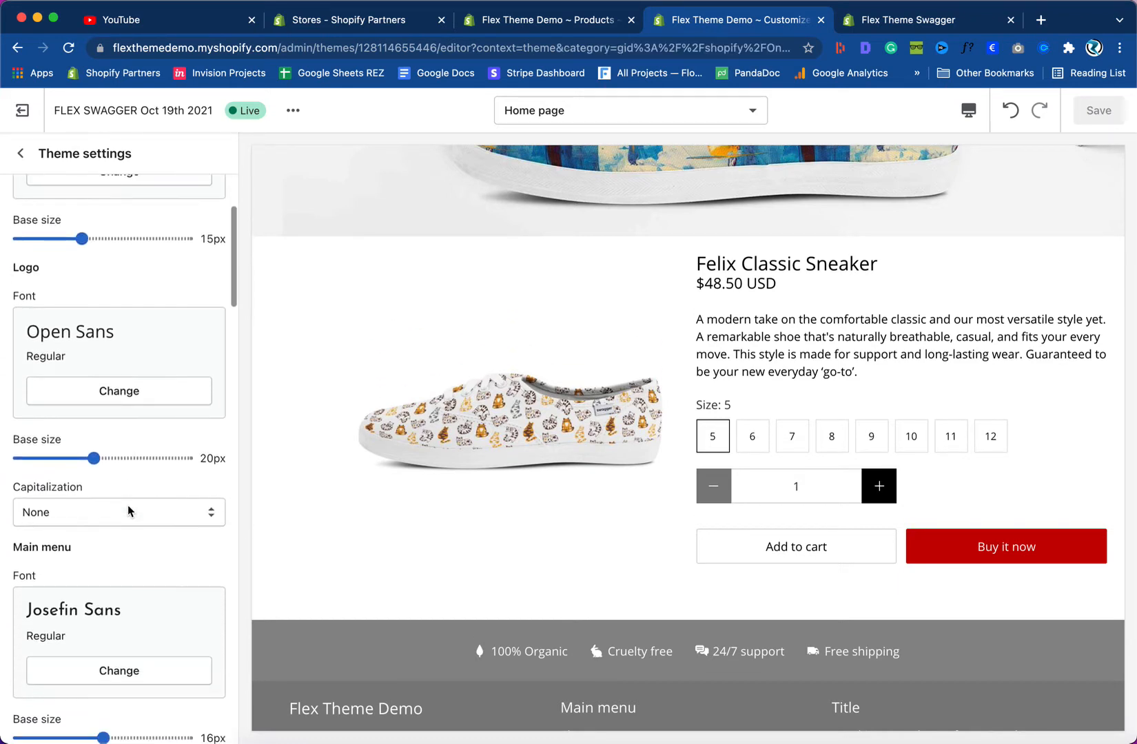
{"action": "scroll", "coordinate": [128, 510], "scroll_direction": "down", "scroll_amount": 2}
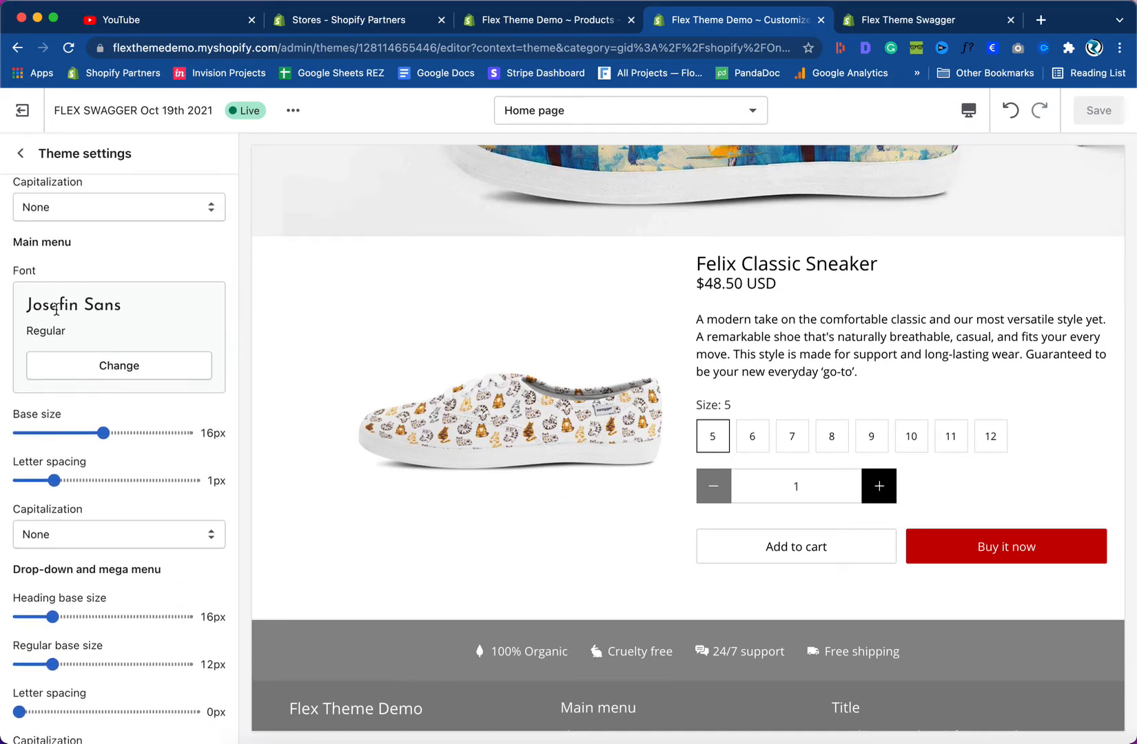
{"action": "scroll", "coordinate": [94, 508], "scroll_direction": "down", "scroll_amount": 2}
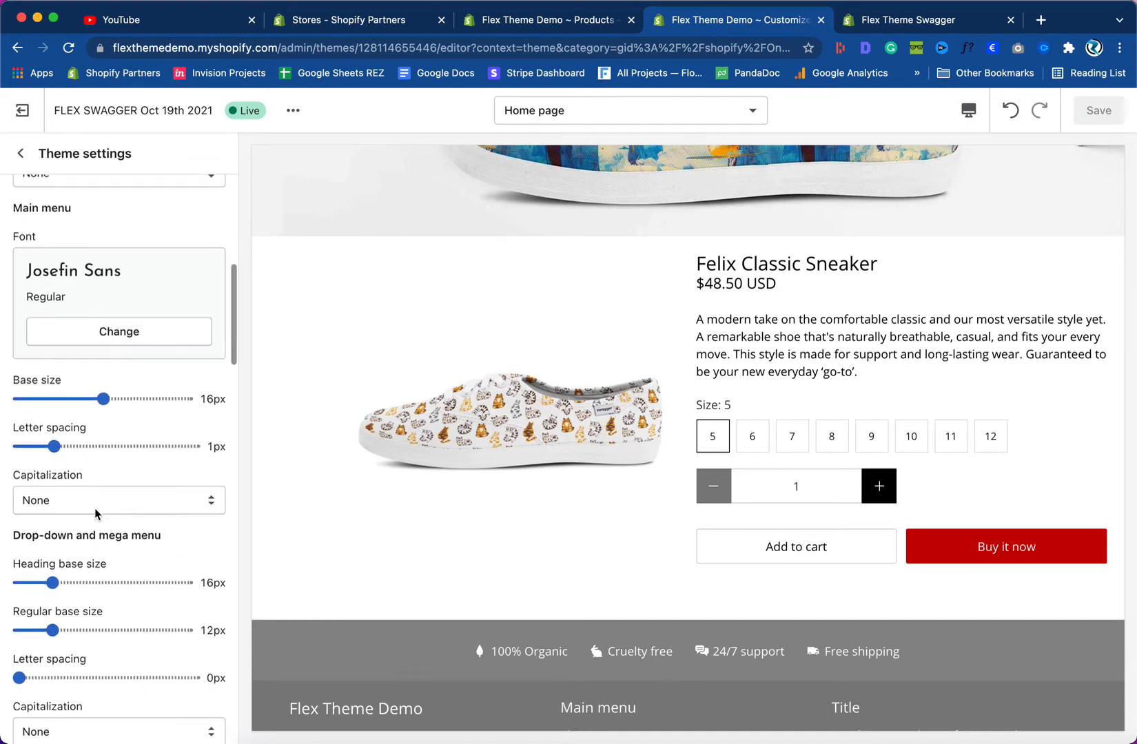
{"action": "left_click", "coordinate": [903, 19]}
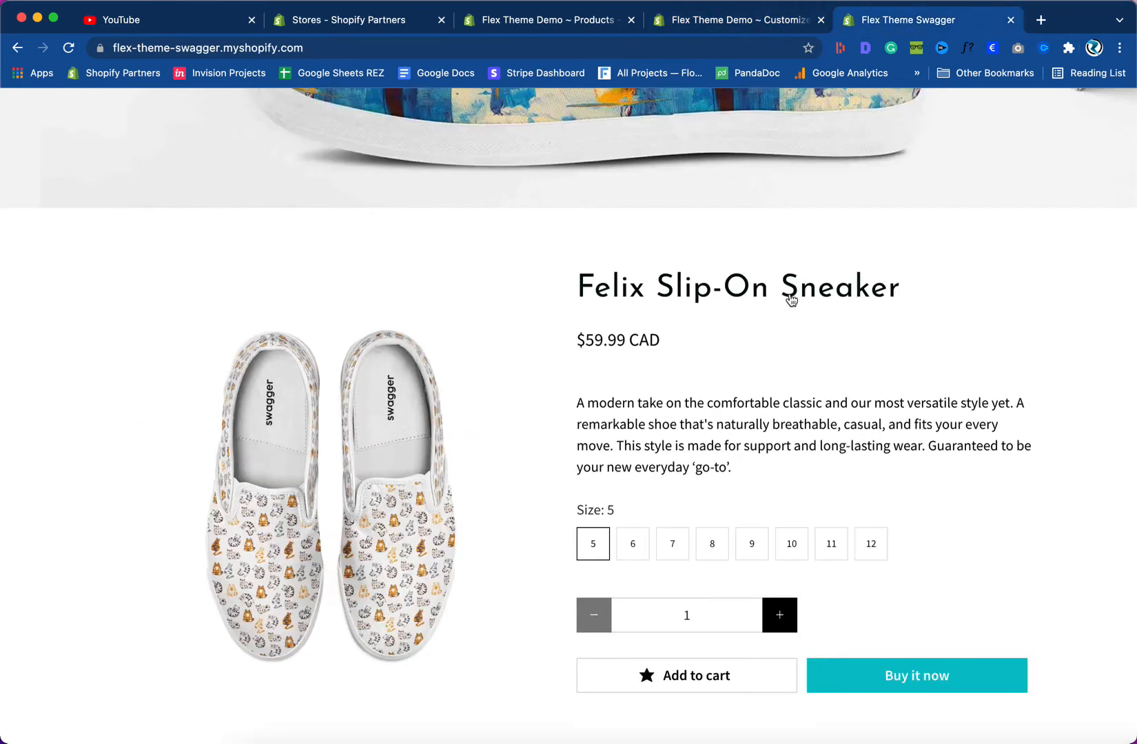
{"action": "left_click", "coordinate": [733, 20]}
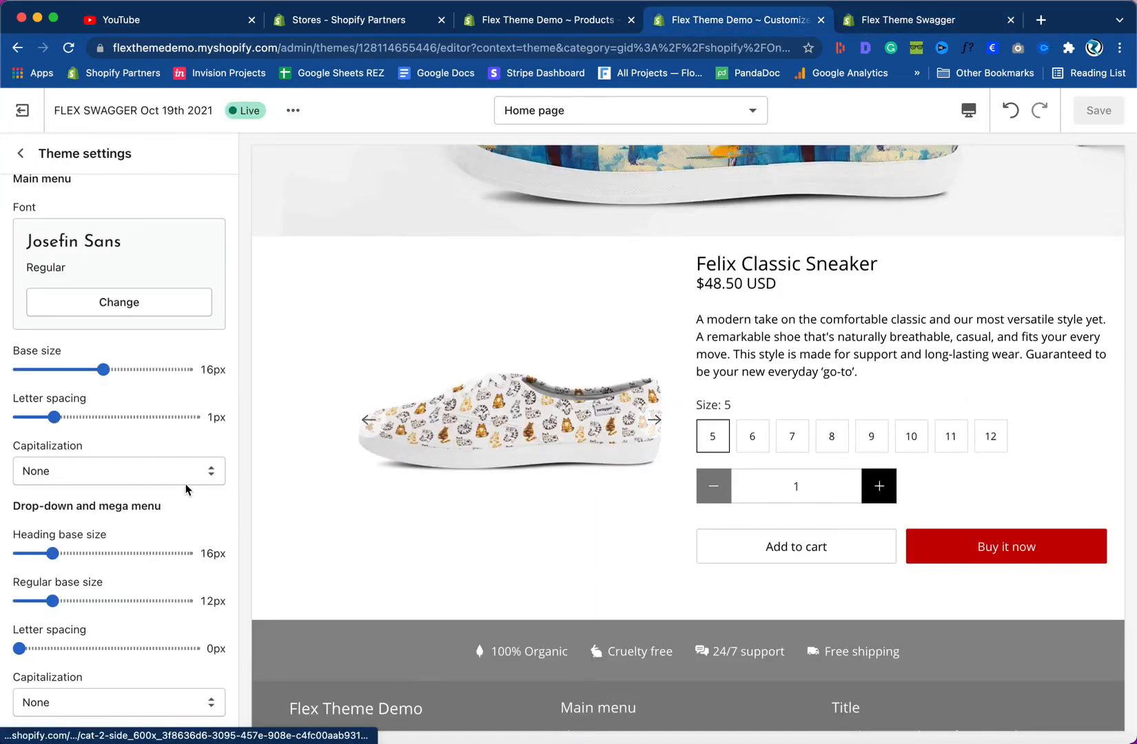
- Change the Headings font to Josefin Sans Regular in the theme's typography settings
{"action": "scroll", "coordinate": [184, 485], "scroll_direction": "down", "scroll_amount": 4}
{"action": "scroll", "coordinate": [183, 485], "scroll_direction": "down", "scroll_amount": 12}
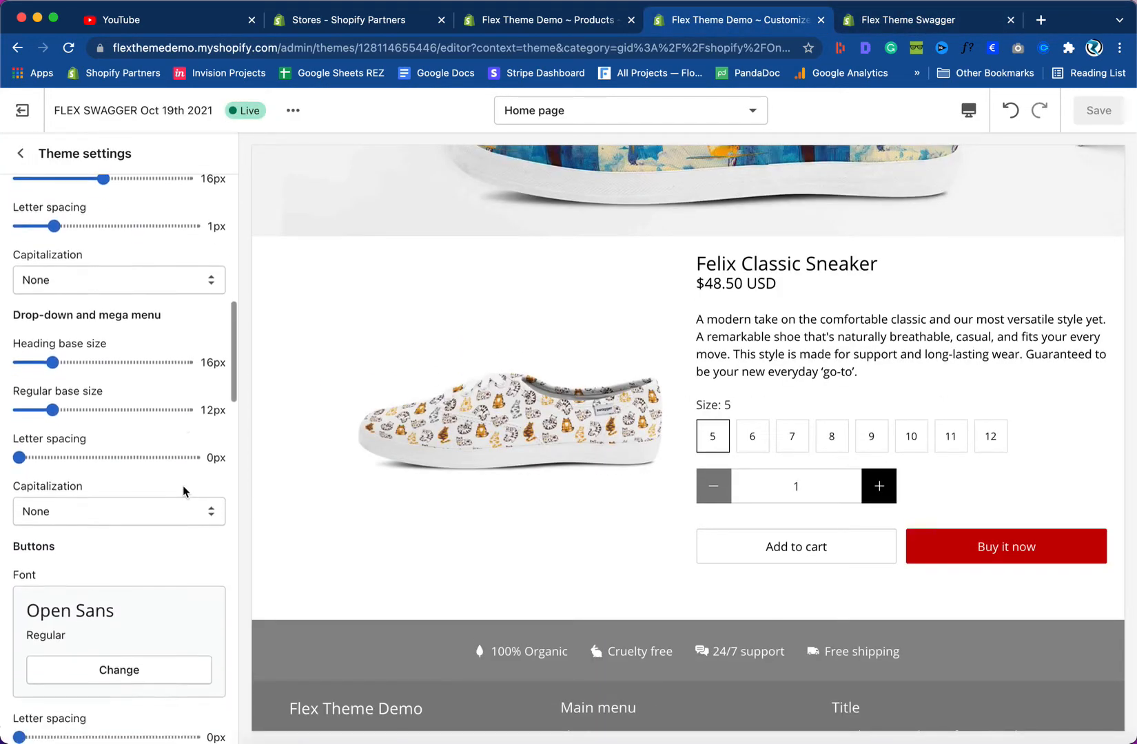
{"action": "scroll", "coordinate": [107, 512], "scroll_direction": "down", "scroll_amount": 5}
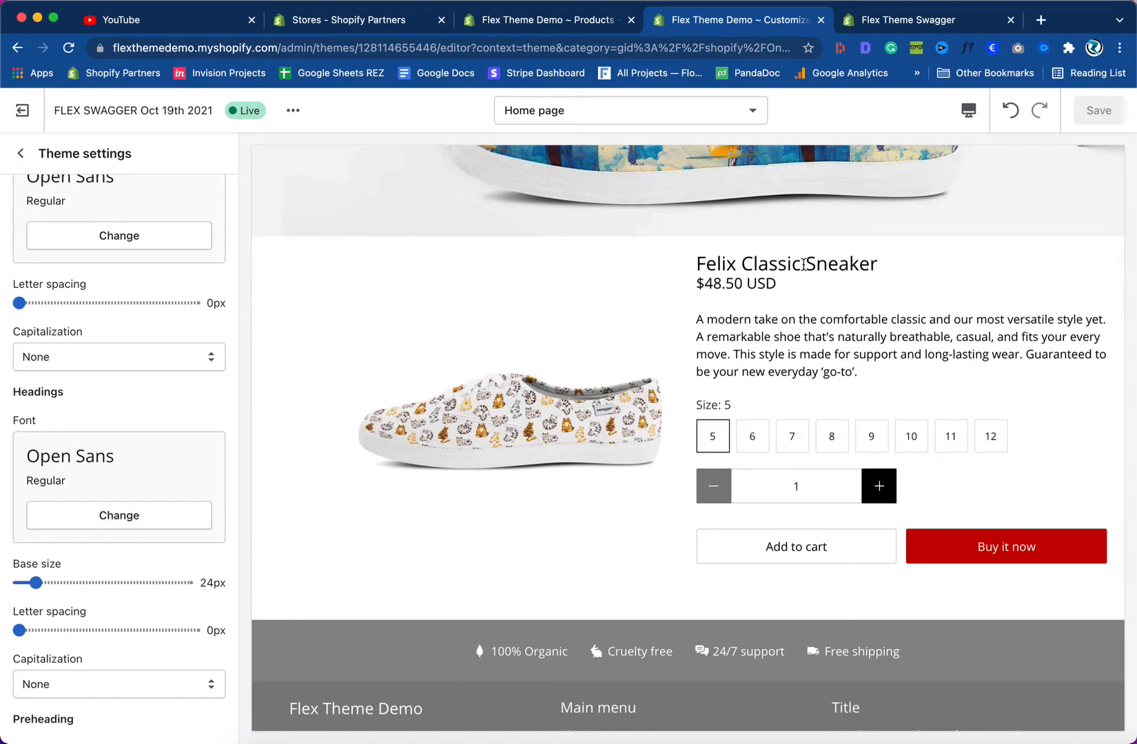
{"action": "left_click", "coordinate": [123, 517]}
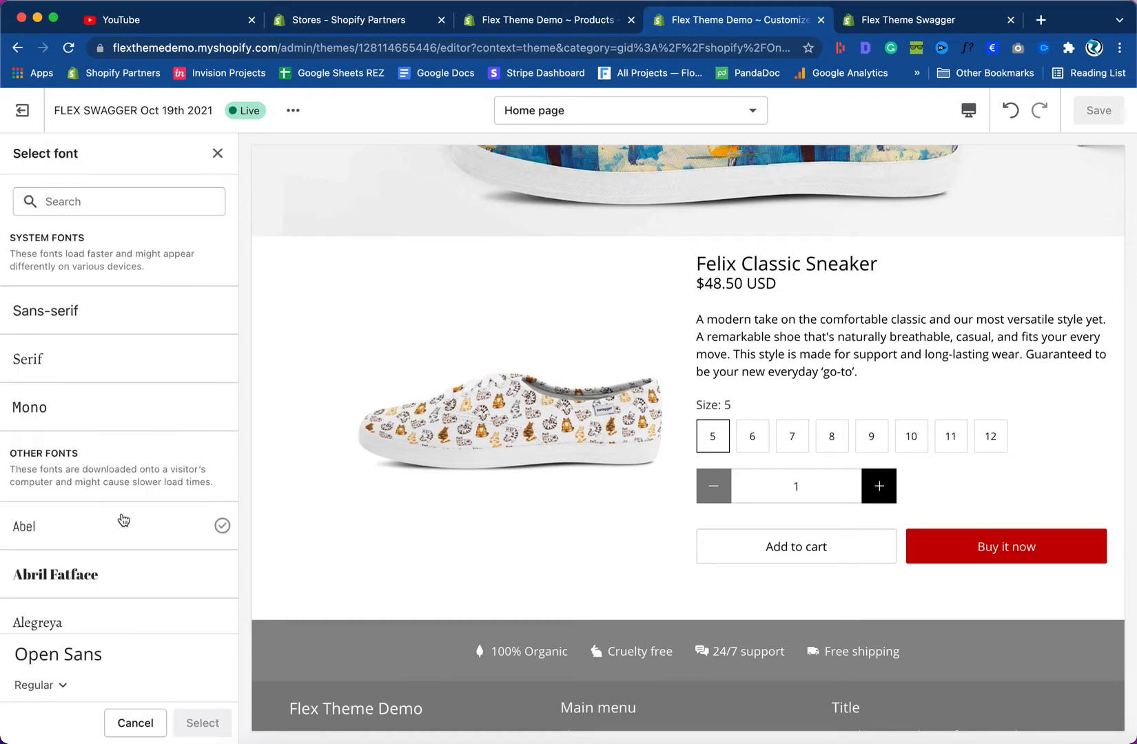
{"action": "left_click", "coordinate": [54, 207]}
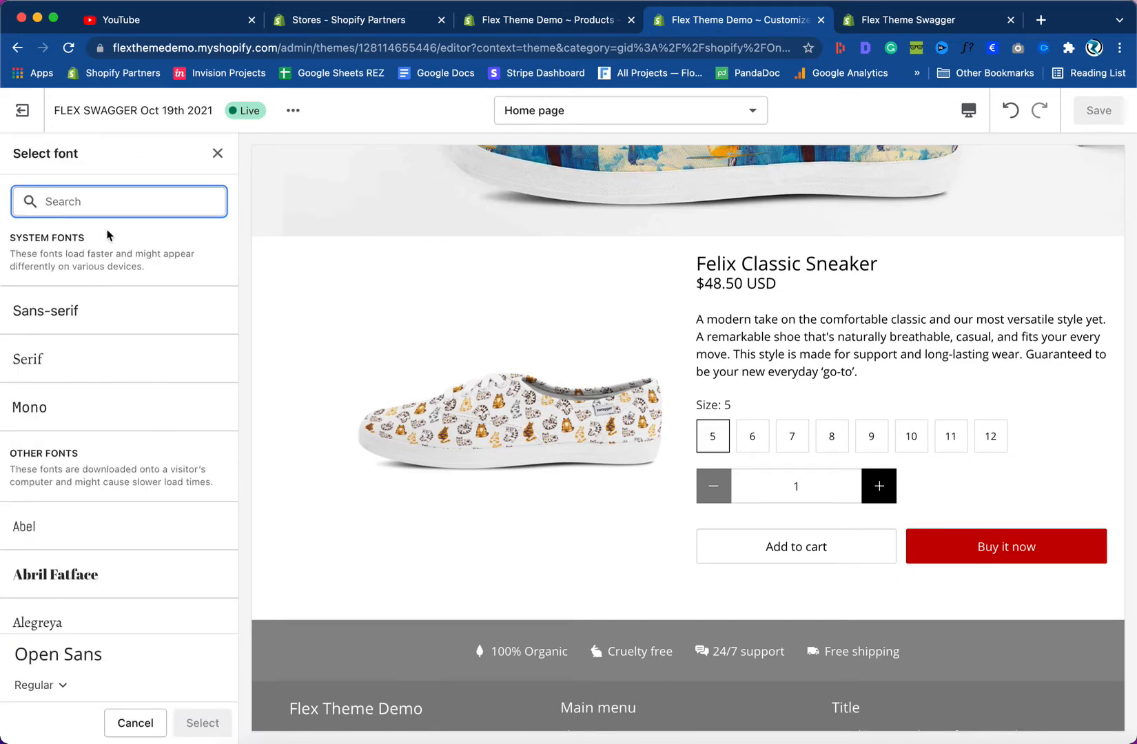
{"action": "type", "text": "Josefin"}
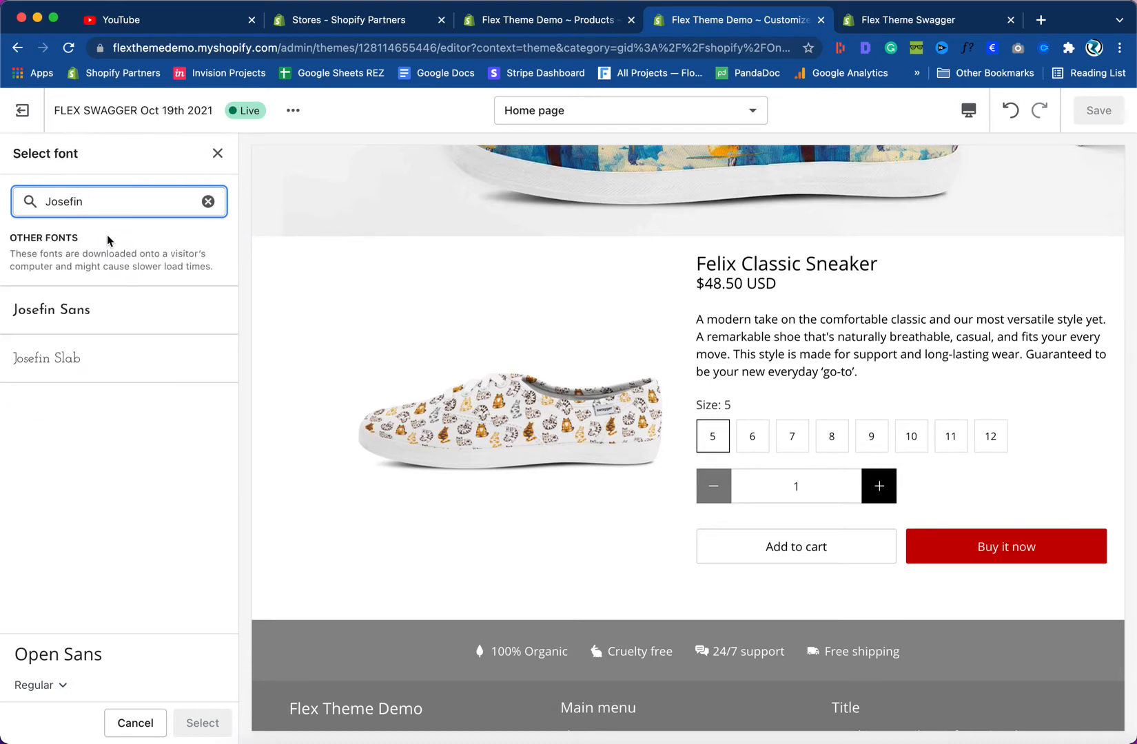
{"action": "left_click", "coordinate": [66, 316]}
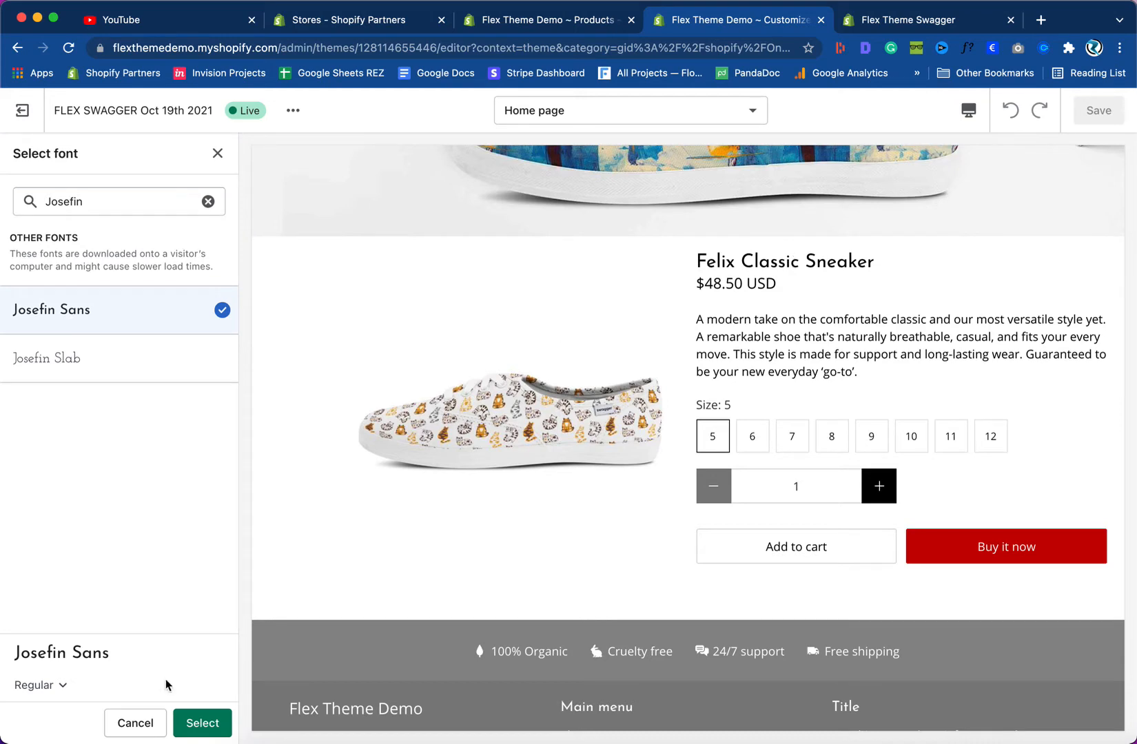
{"action": "left_click", "coordinate": [200, 724]}
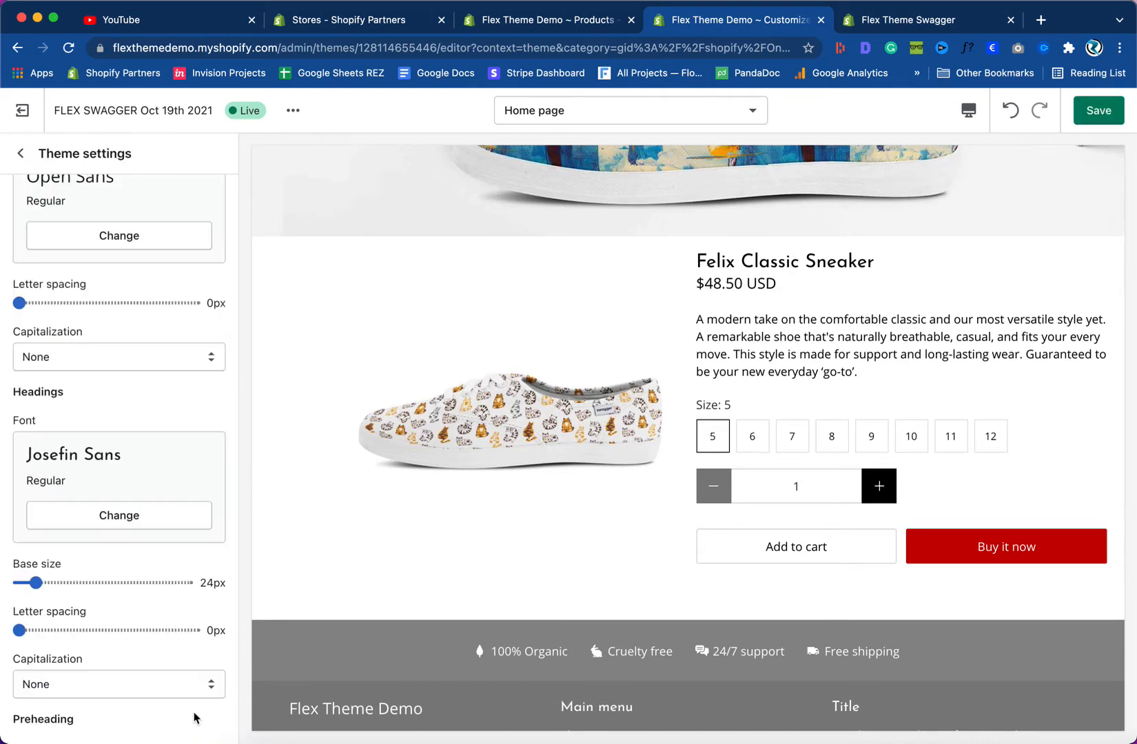
- Check the demo store's product title size and set the Headings base size to 38px
{"action": "left_click", "coordinate": [852, 24]}
{"action": "left_click", "coordinate": [758, 26]}
{"action": "left_click_drag", "start_coordinate": [38, 585], "coordinate": [94, 584]}
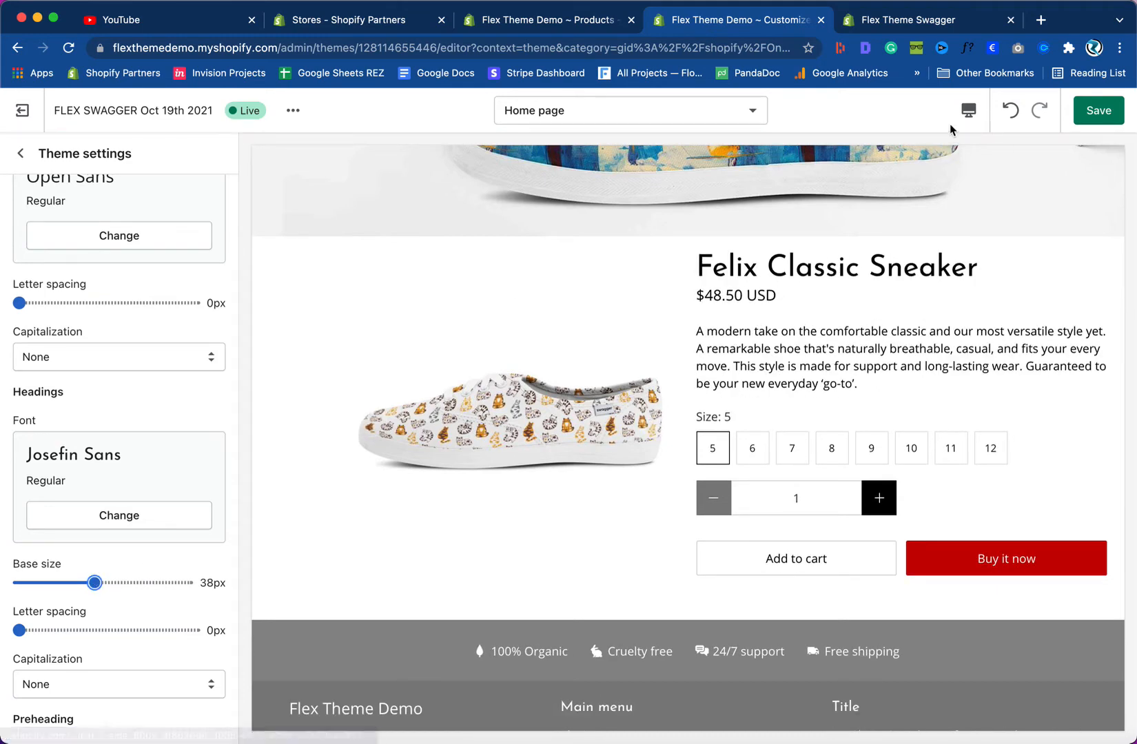
- Compare the enlarged product title with the Swagger demo store in fullscreen preview, then return to desktop view and save the theme
{"action": "left_click", "coordinate": [968, 110]}
{"action": "left_click", "coordinate": [976, 219]}
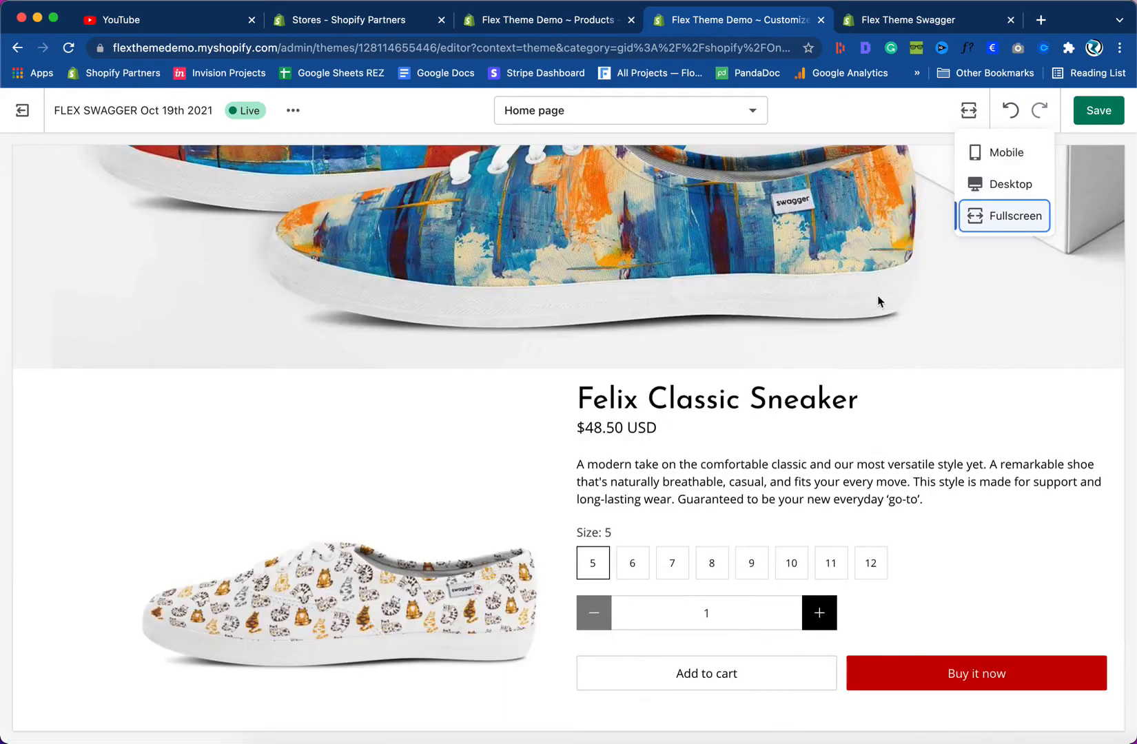
{"action": "left_click", "coordinate": [870, 27]}
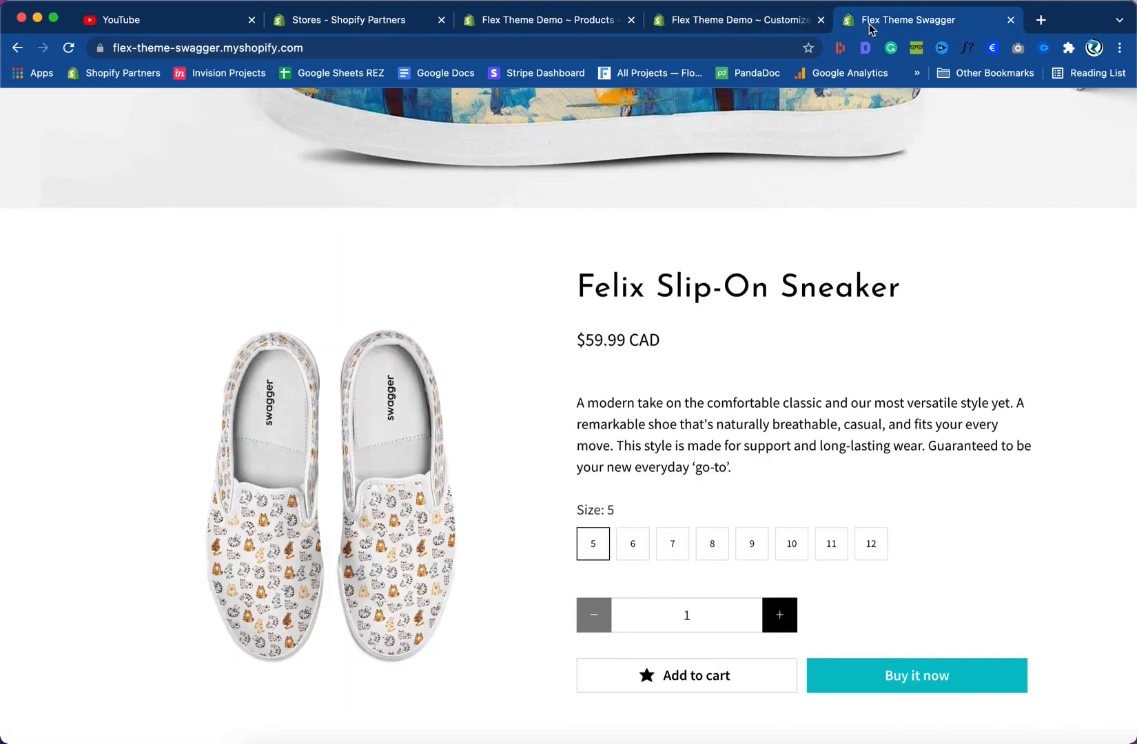
{"action": "left_click", "coordinate": [770, 26]}
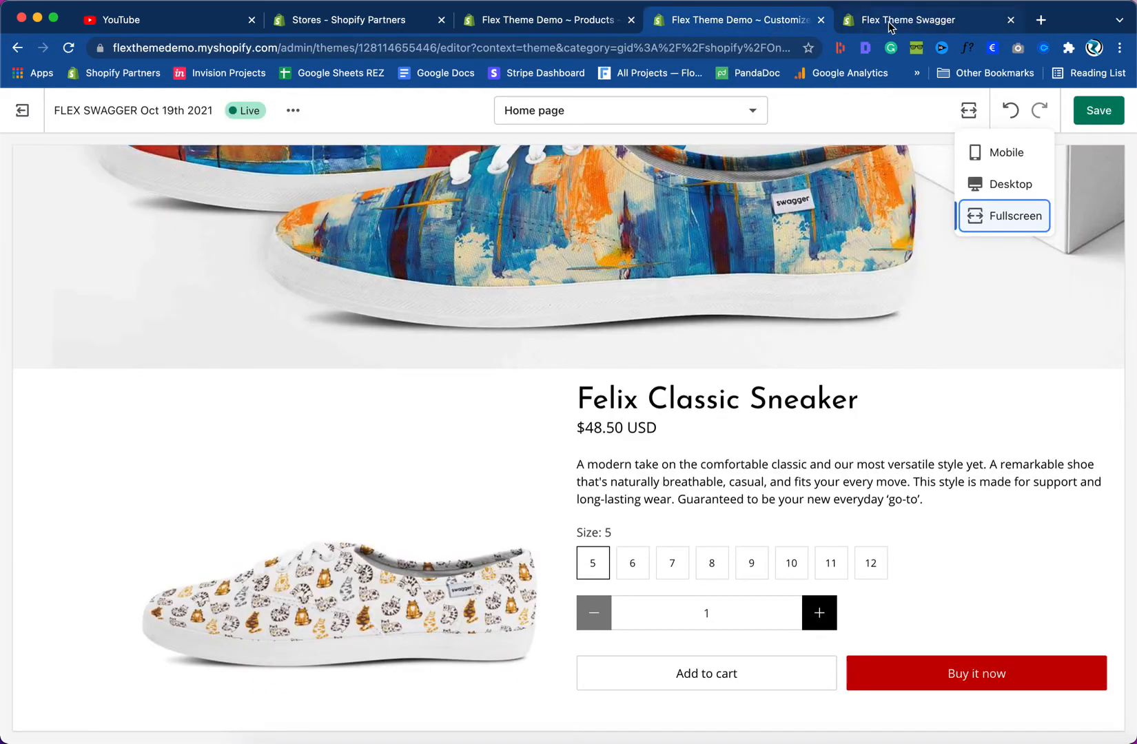
{"action": "left_click", "coordinate": [1010, 184]}
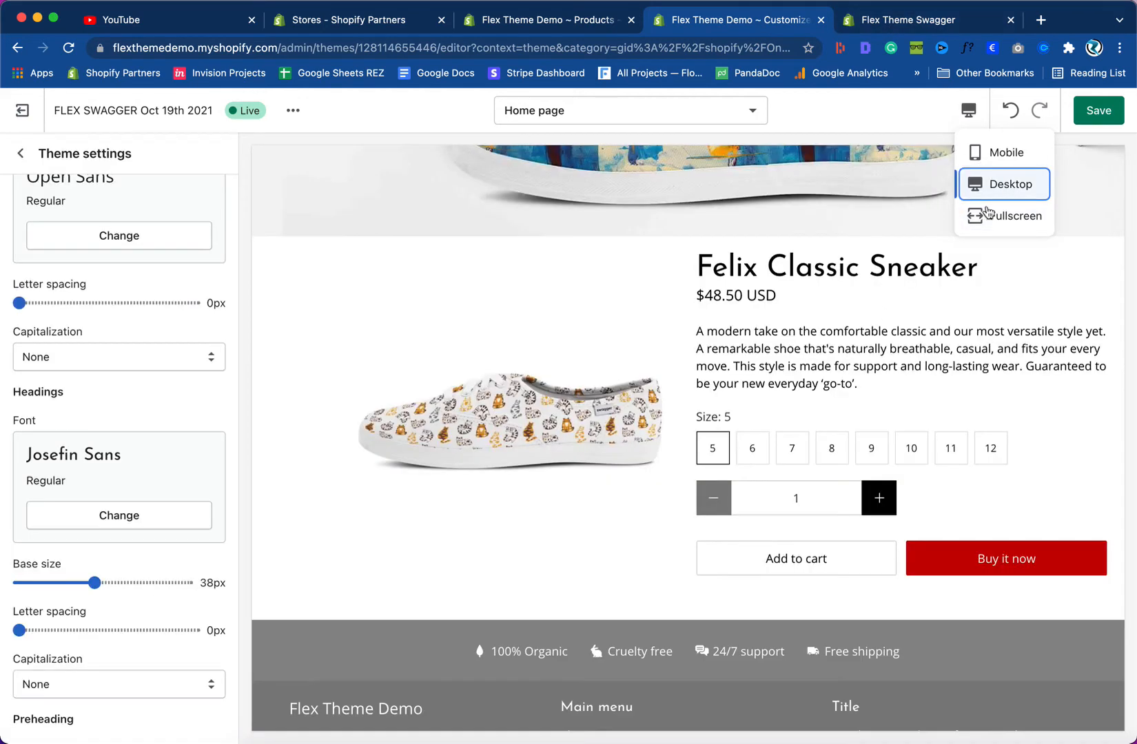
{"action": "left_click", "coordinate": [1097, 111]}
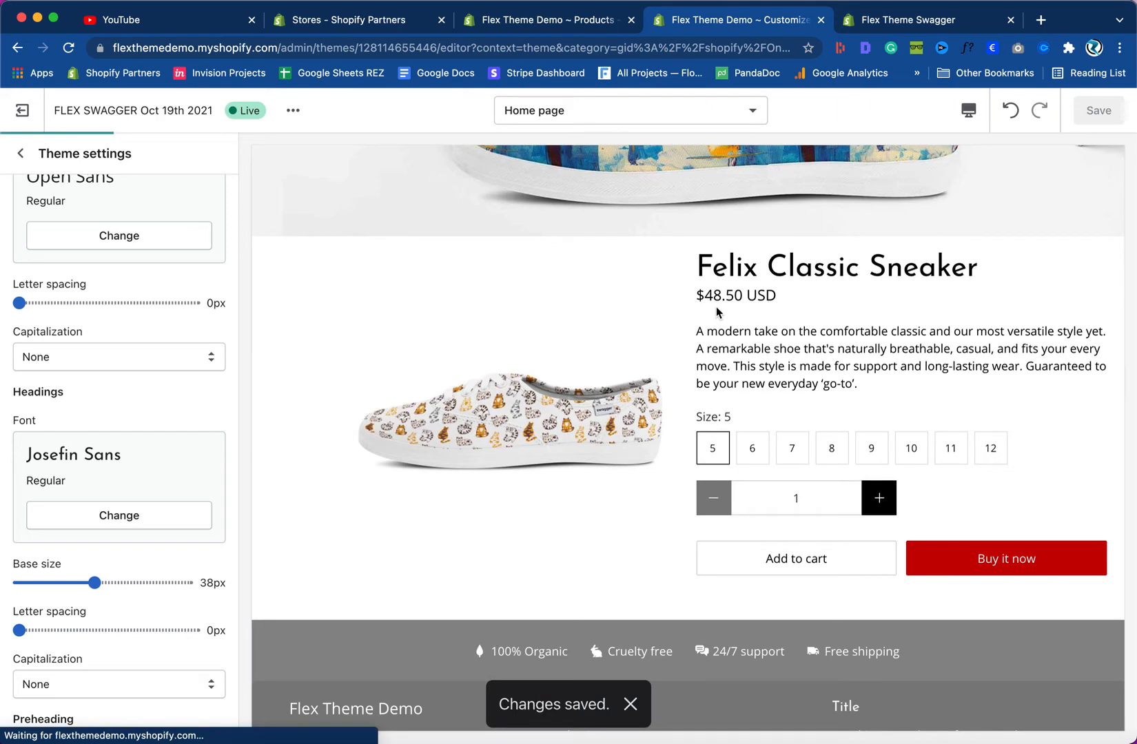
- Compare the featured product's description text and the spacing around its title with the demo store, using fullscreen preview before returning to desktop view
{"action": "left_click", "coordinate": [903, 20]}
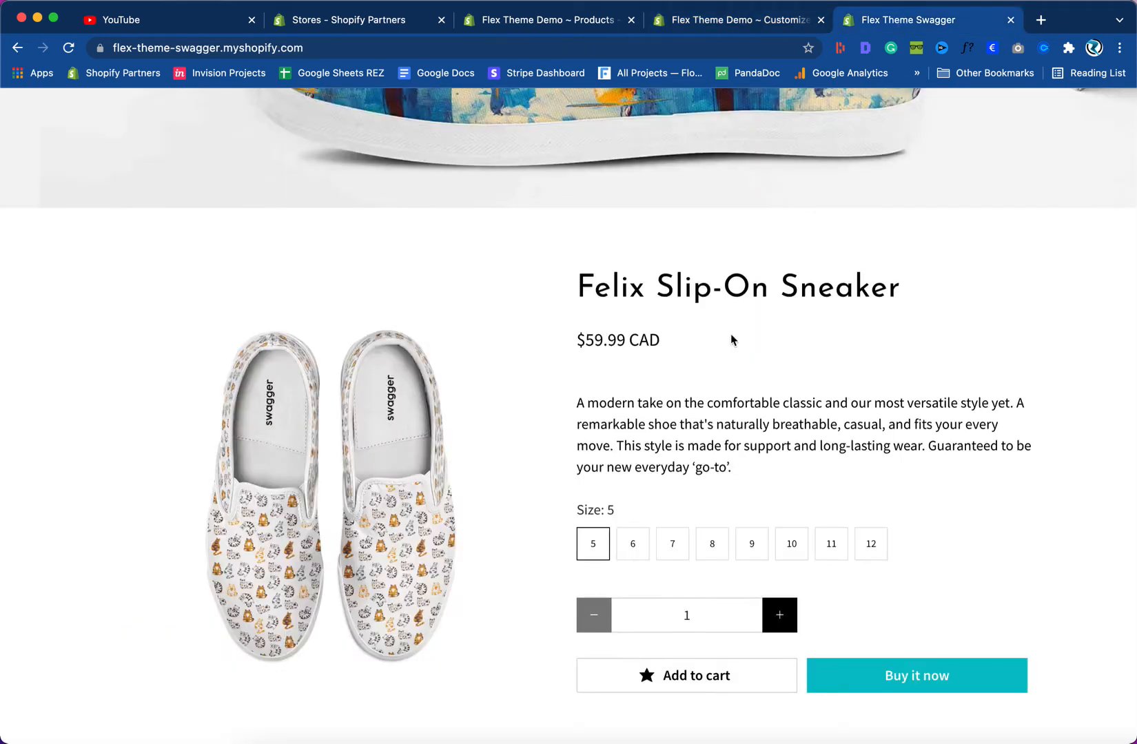
{"action": "left_click_drag", "start_coordinate": [582, 406], "coordinate": [738, 441]}
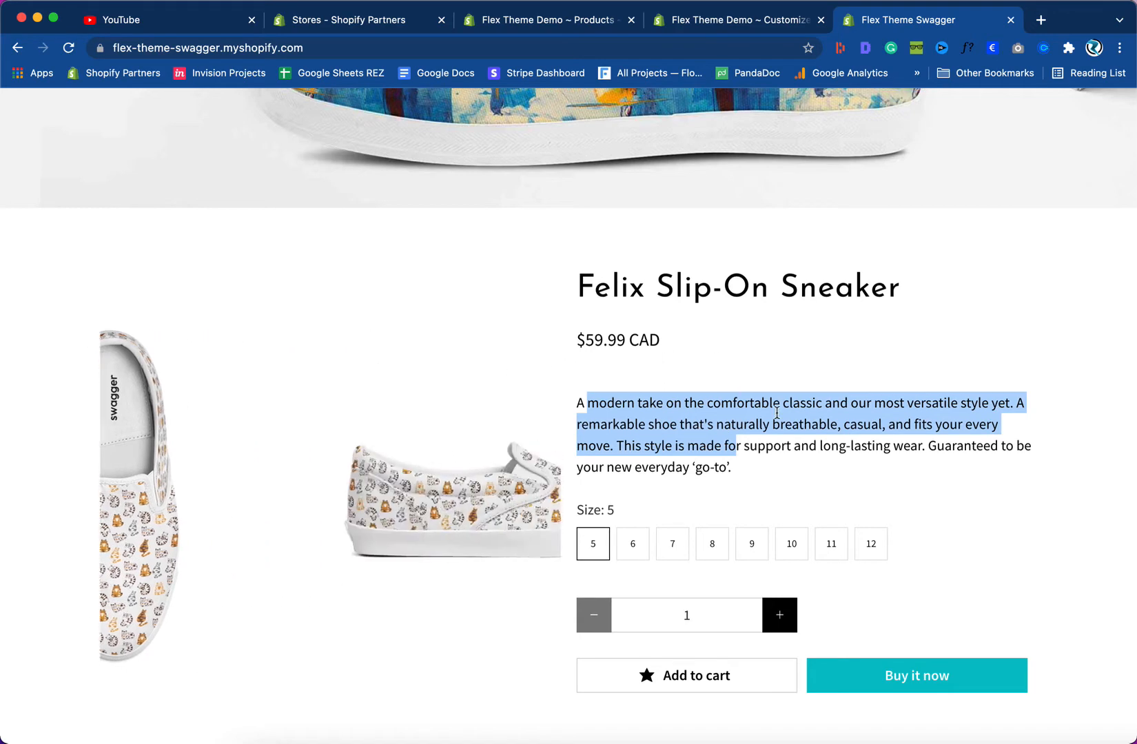
{"action": "left_click", "coordinate": [760, 26]}
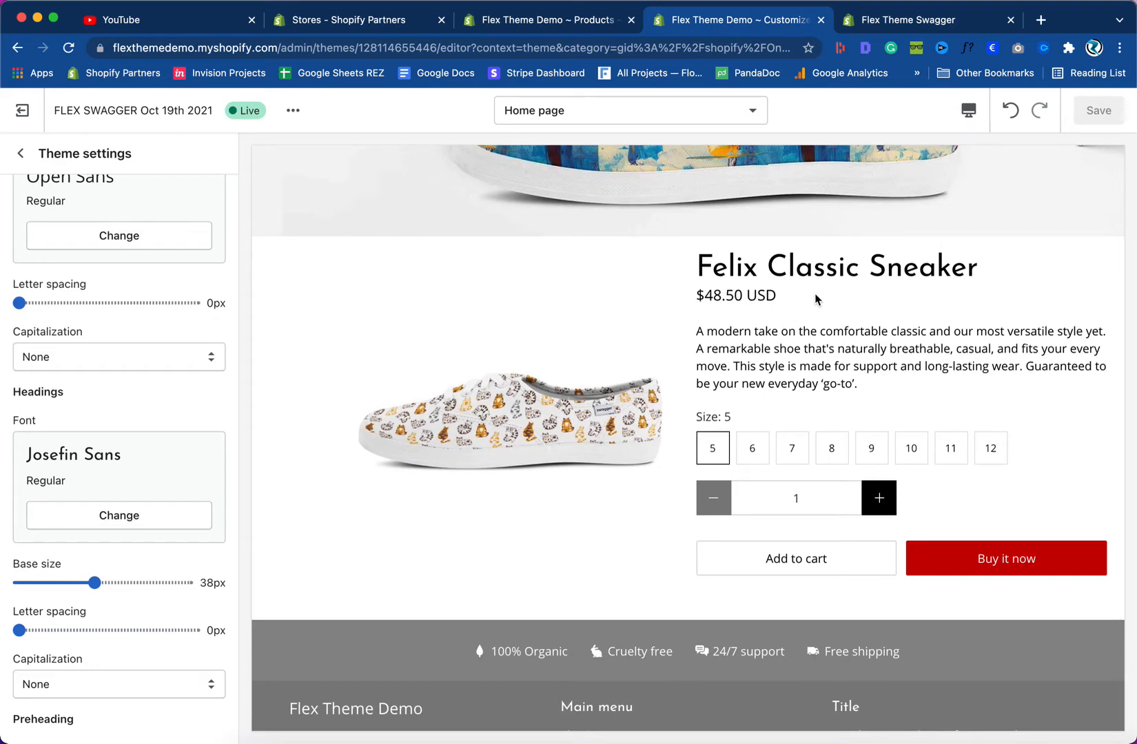
{"action": "left_click", "coordinate": [969, 110]}
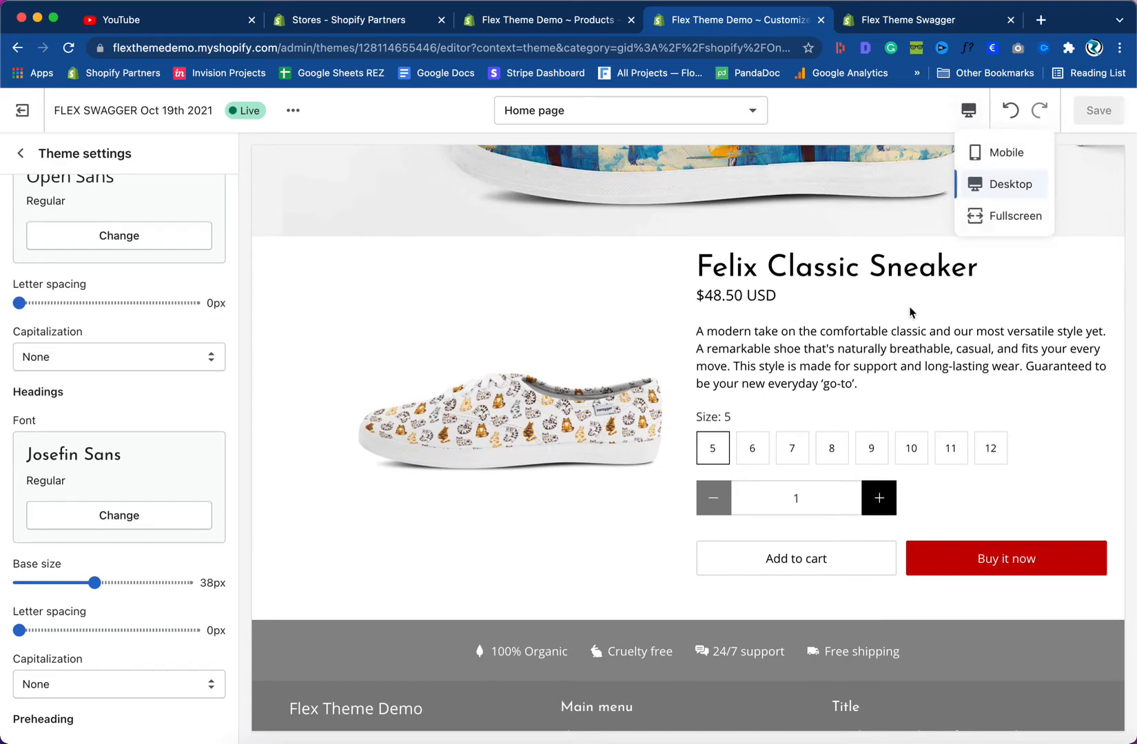
{"action": "left_click", "coordinate": [992, 216]}
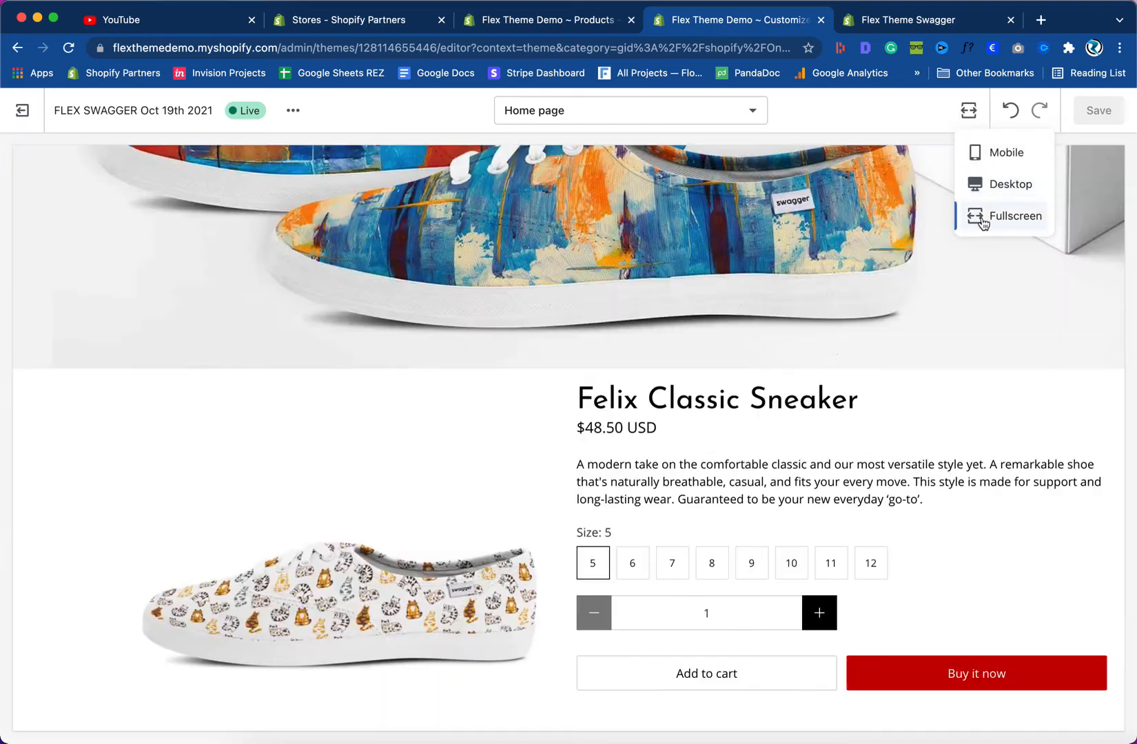
{"action": "left_click", "coordinate": [886, 21]}
{"action": "scroll", "coordinate": [686, 266], "scroll_direction": "up", "scroll_amount": 3}
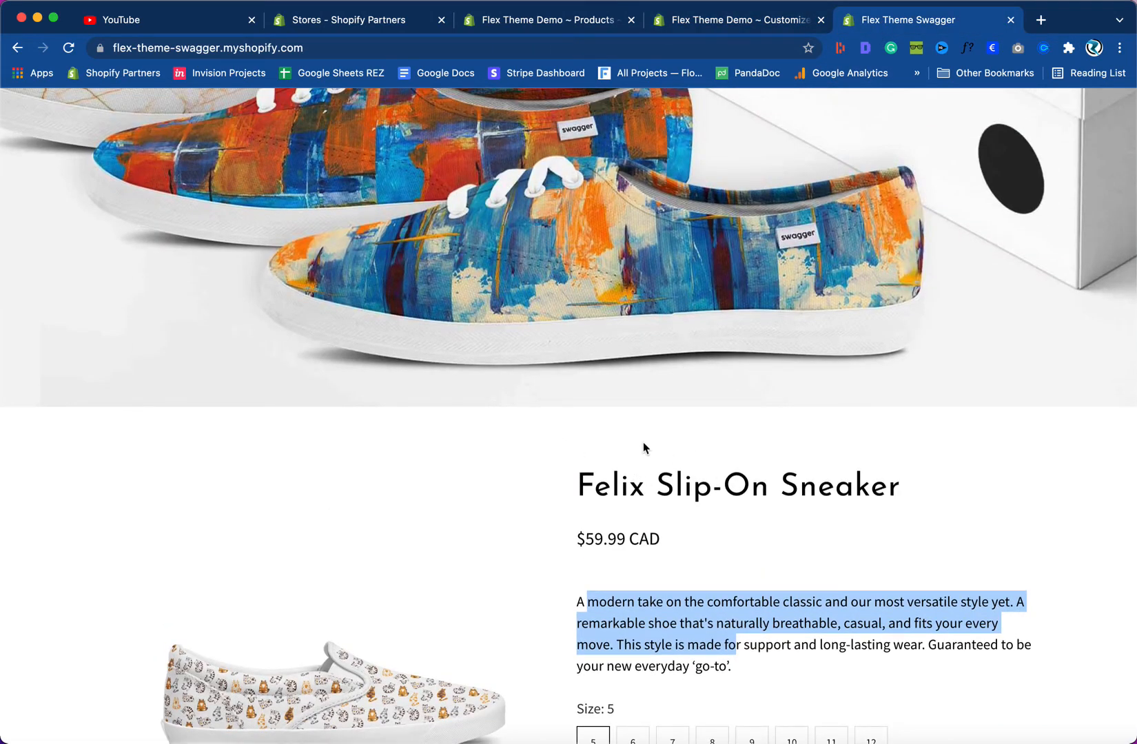
{"action": "scroll", "coordinate": [643, 427], "scroll_direction": "down", "scroll_amount": 2}
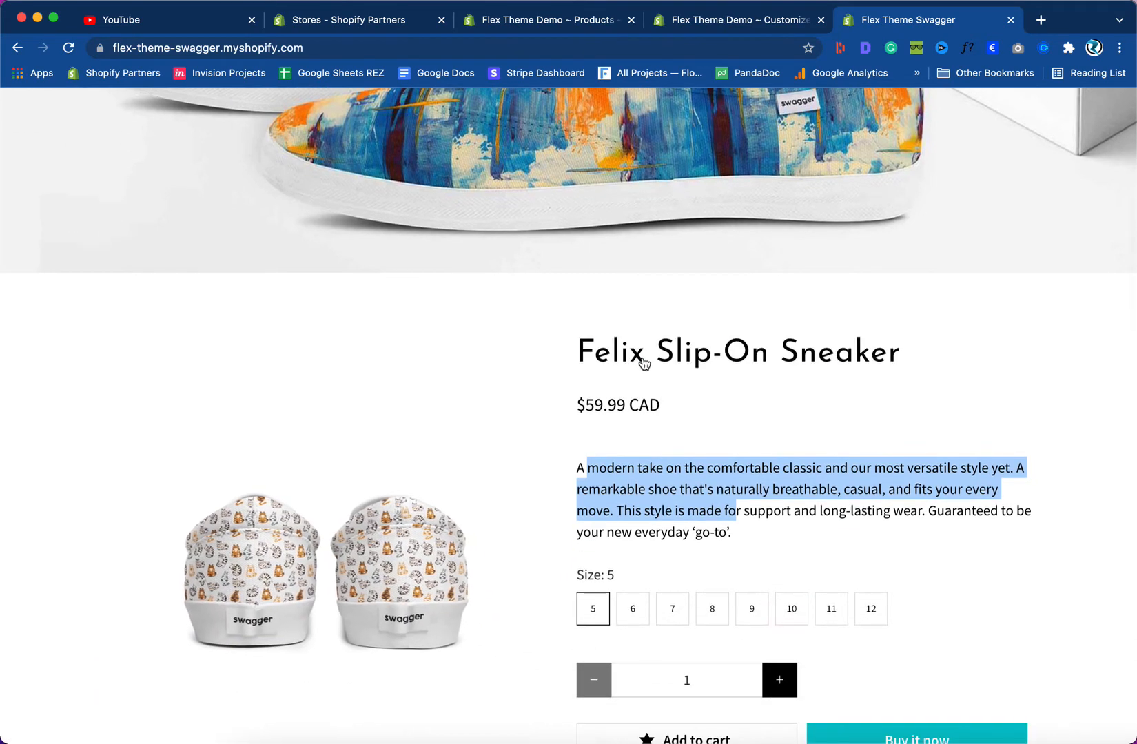
{"action": "left_click", "coordinate": [749, 27]}
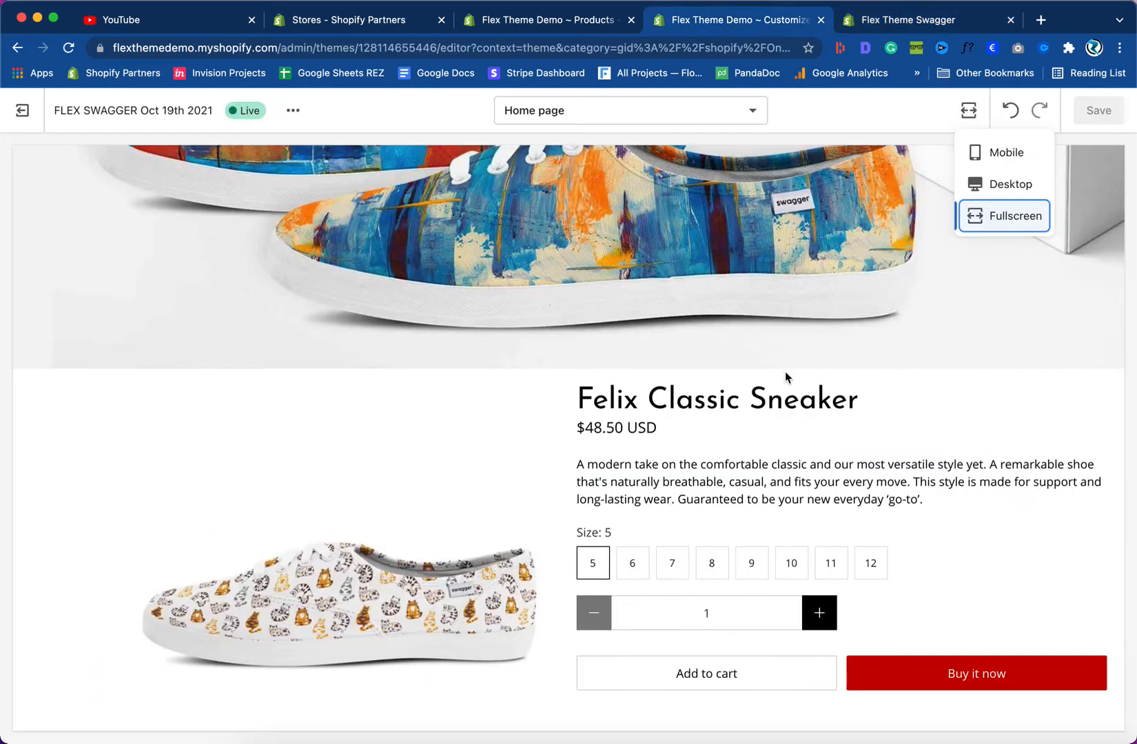
{"action": "scroll", "coordinate": [786, 377], "scroll_direction": "down", "scroll_amount": 2}
{"action": "left_click", "coordinate": [1007, 180]}
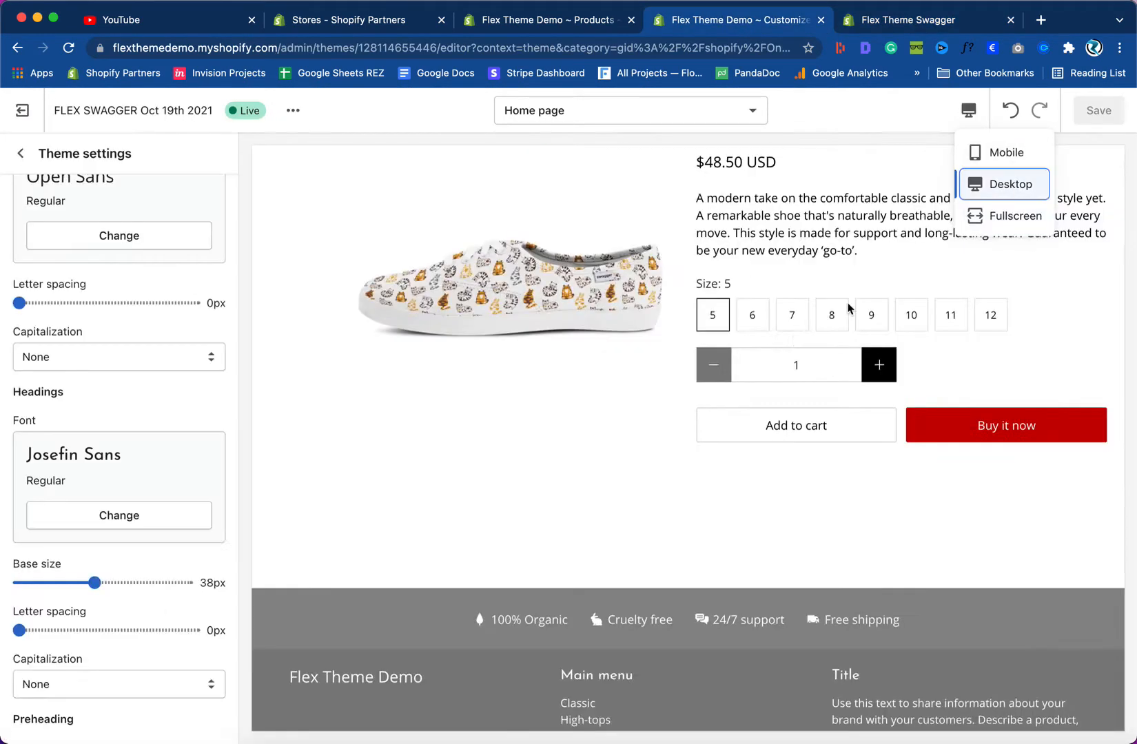
{"action": "scroll", "coordinate": [793, 331], "scroll_direction": "up", "scroll_amount": 3}
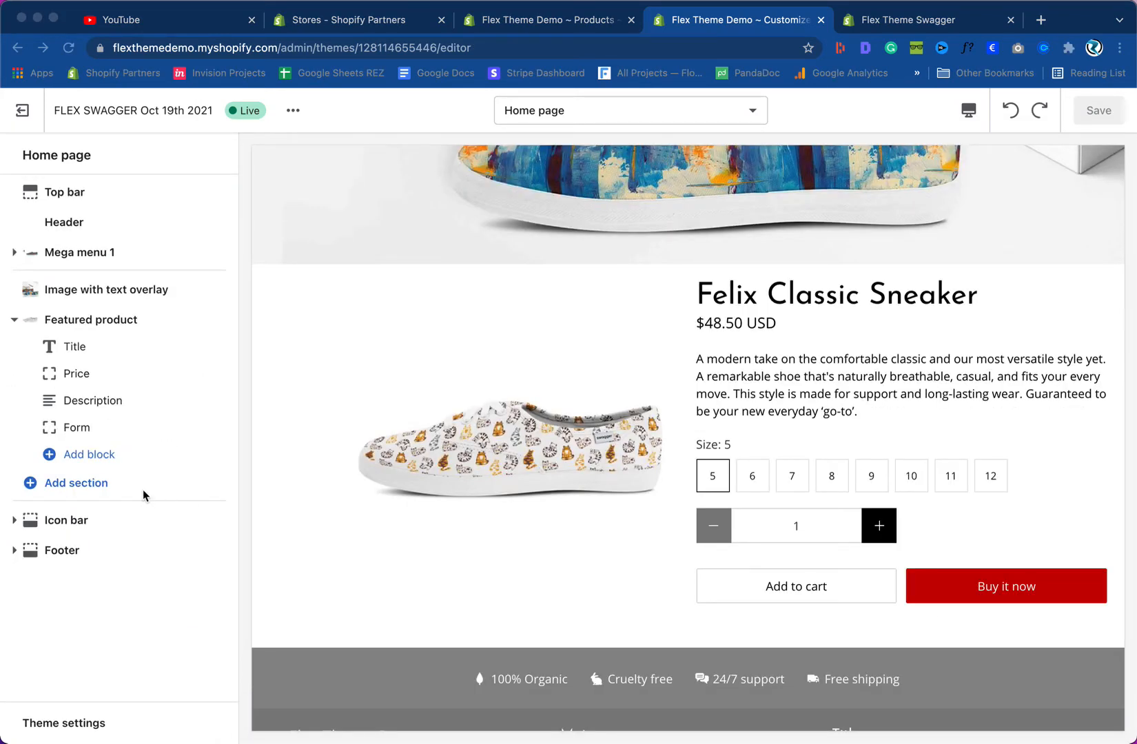
- Add a Divider section to the home page from the full list of theme sections
{"action": "scroll", "coordinate": [355, 511], "scroll_direction": "up", "scroll_amount": 1}
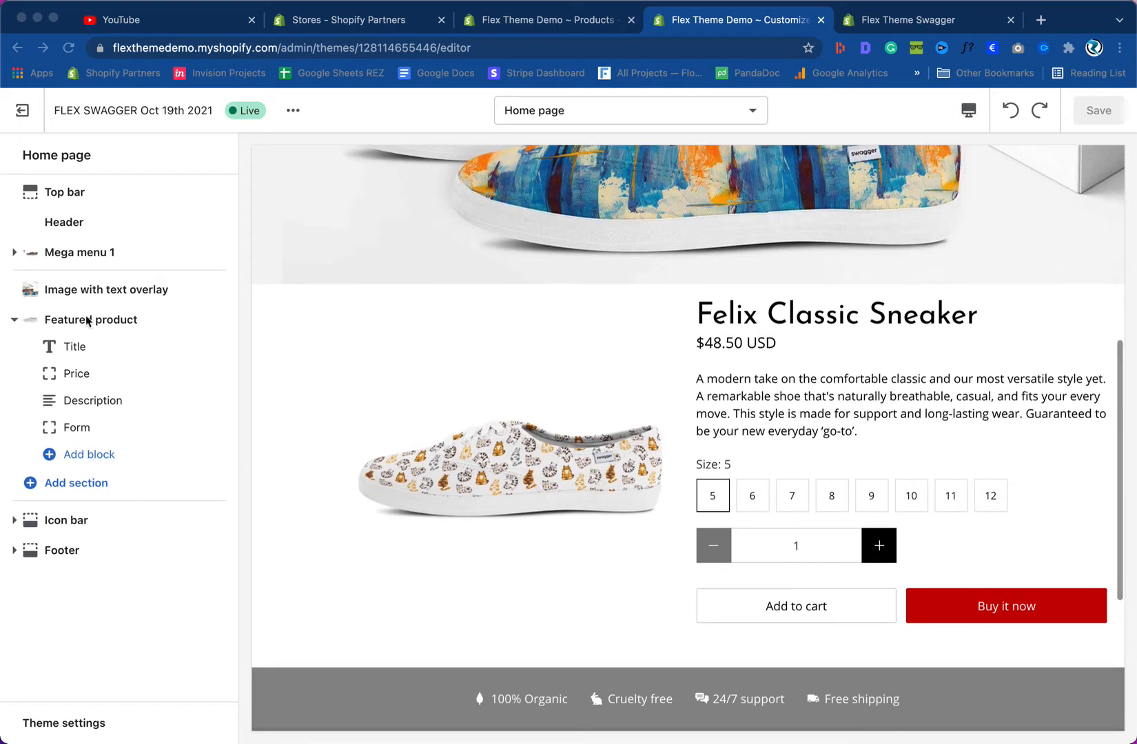
{"action": "left_click", "coordinate": [76, 484]}
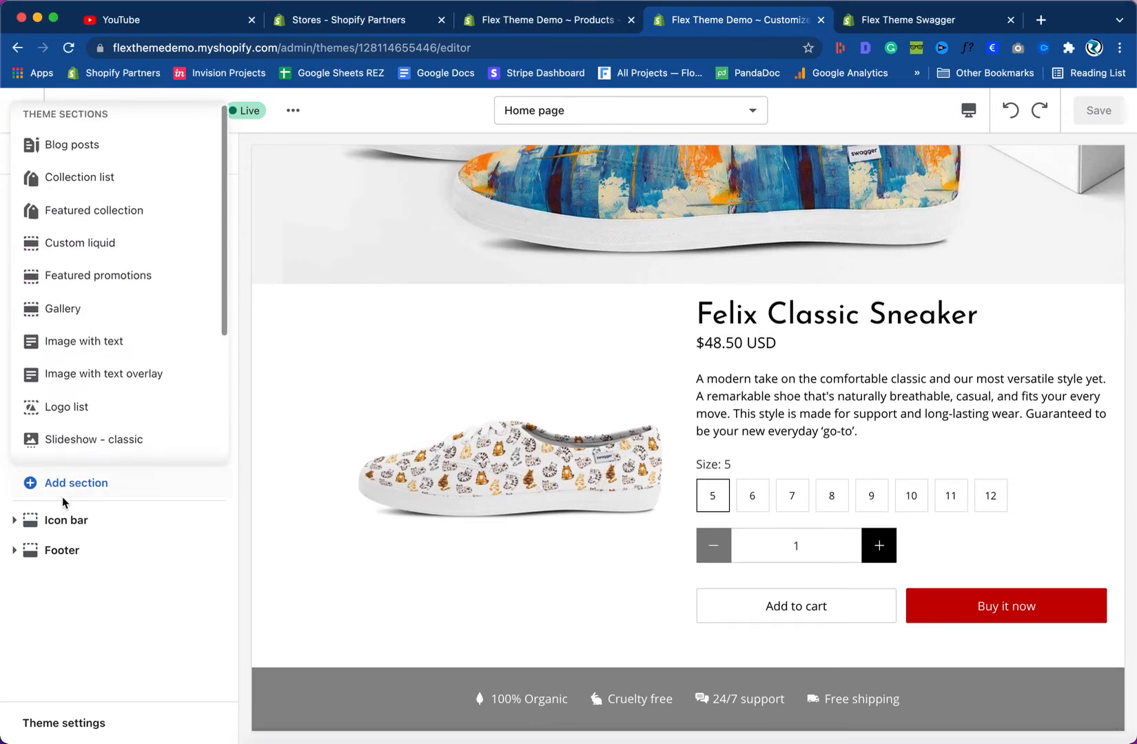
{"action": "scroll", "coordinate": [113, 355], "scroll_direction": "down", "scroll_amount": 5}
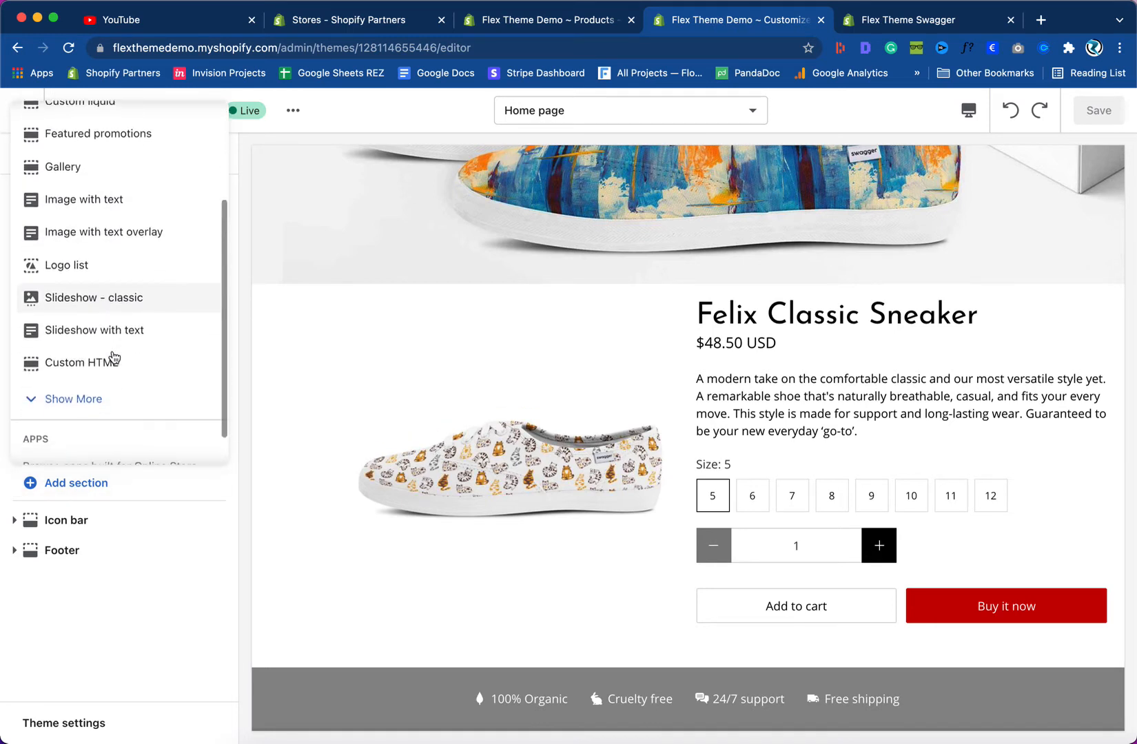
{"action": "left_click", "coordinate": [100, 363]}
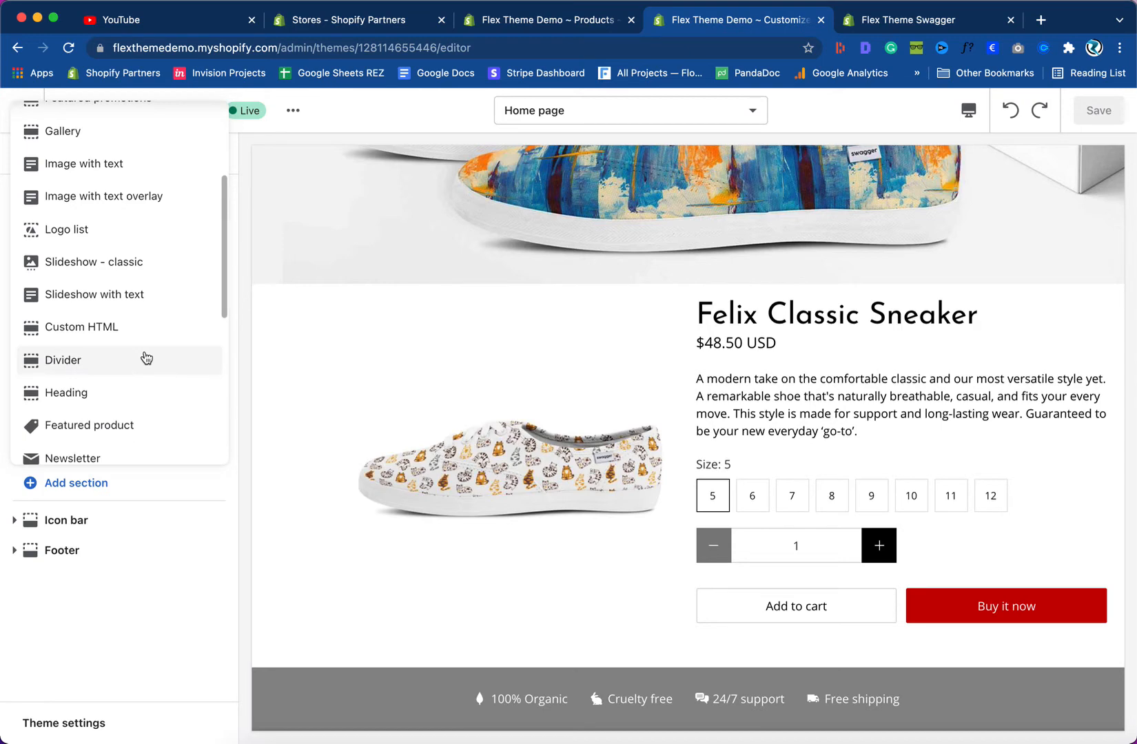
{"action": "left_click", "coordinate": [62, 360]}
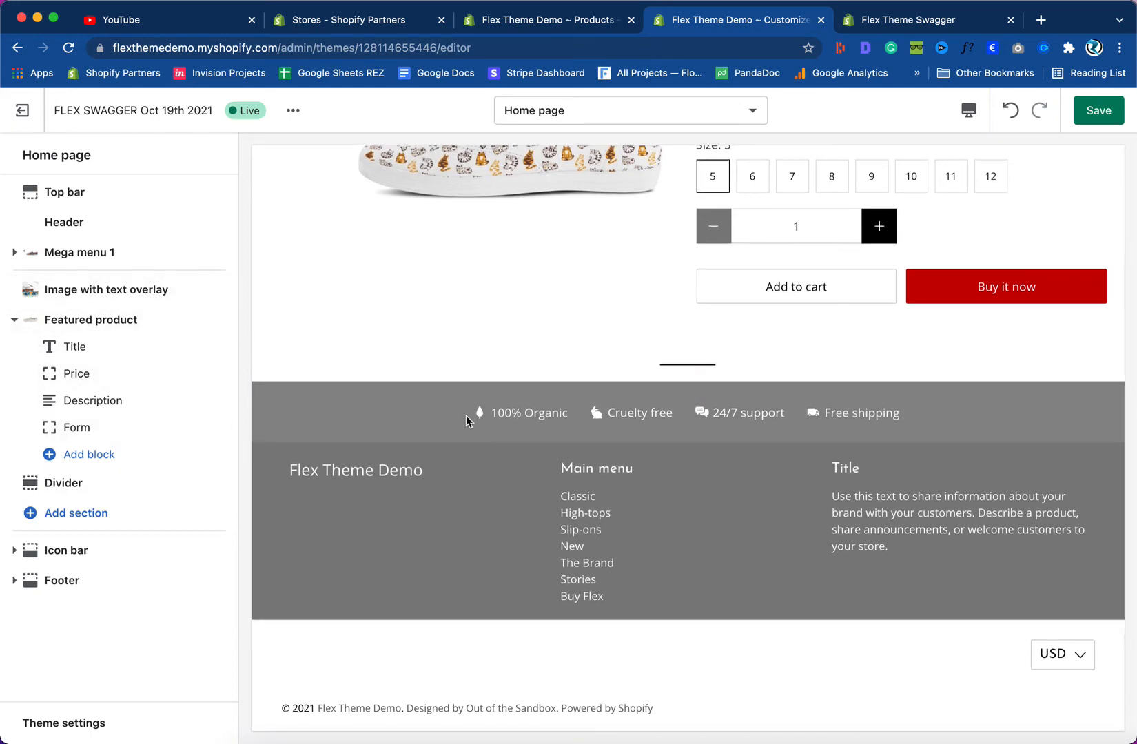
- Move the Divider section between the Image with text overlay and Featured product sections
{"action": "scroll", "coordinate": [465, 417], "scroll_direction": "up", "scroll_amount": 5}
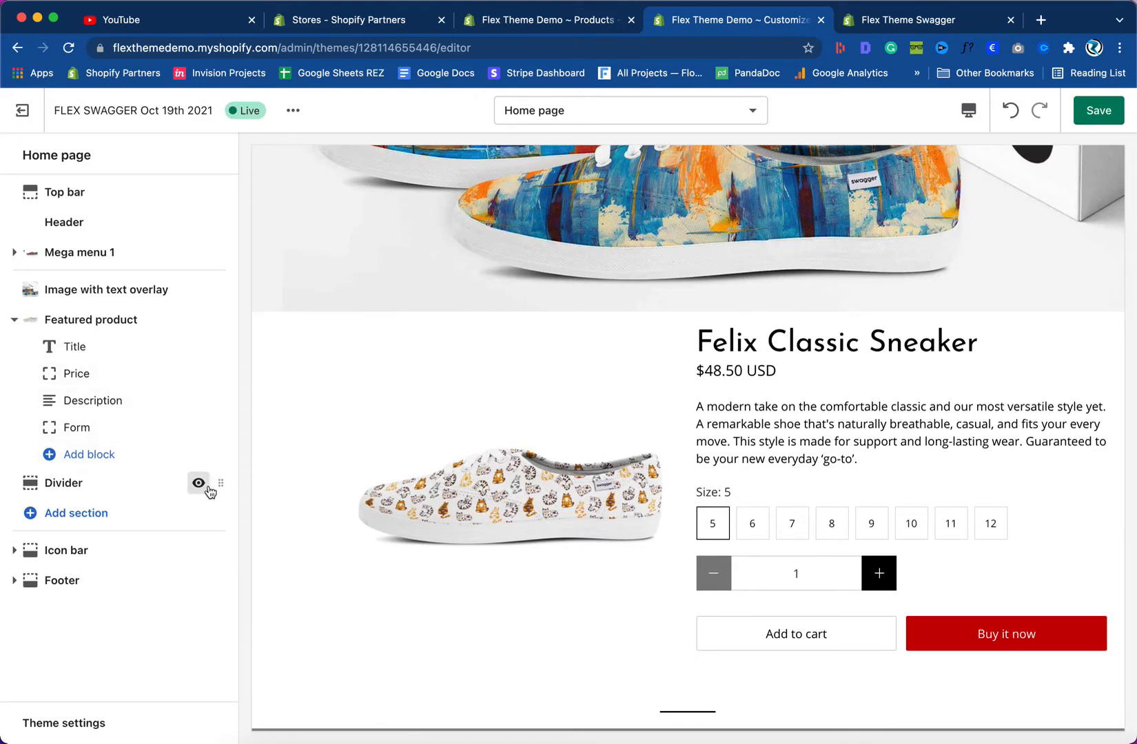
{"action": "left_click", "coordinate": [220, 483]}
{"action": "left_click_drag", "start_coordinate": [221, 483], "coordinate": [218, 324]}
{"action": "scroll", "coordinate": [299, 405], "scroll_direction": "down", "scroll_amount": 5}
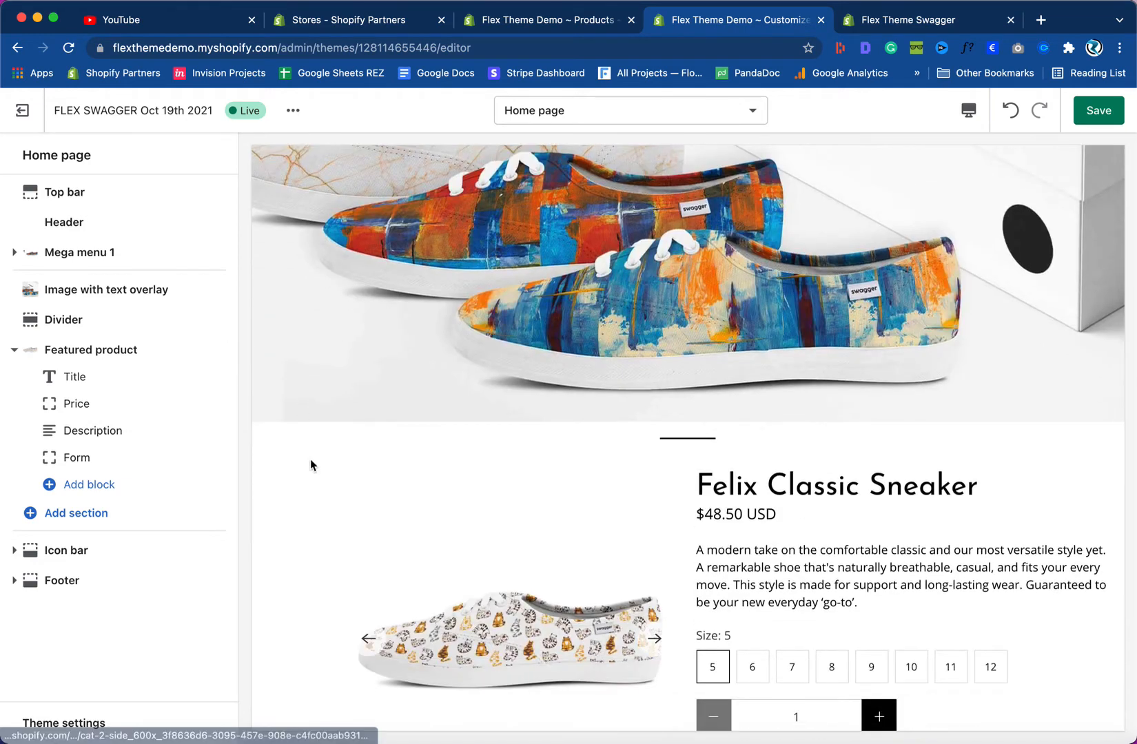
{"action": "scroll", "coordinate": [413, 490], "scroll_direction": "down", "scroll_amount": 2}
{"action": "scroll", "coordinate": [446, 494], "scroll_direction": "down", "scroll_amount": 1}
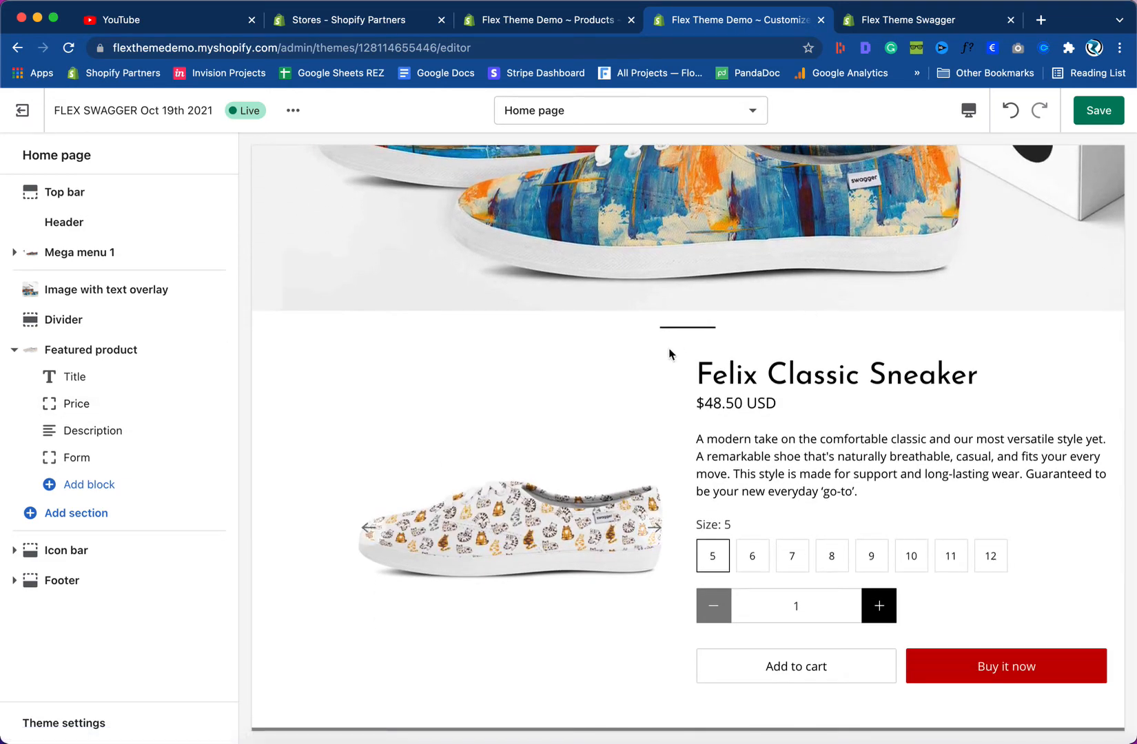
- Check the spacing against the Swagger demo store, set the Divider's line width to 0px, and save the theme
{"action": "left_click", "coordinate": [901, 25]}
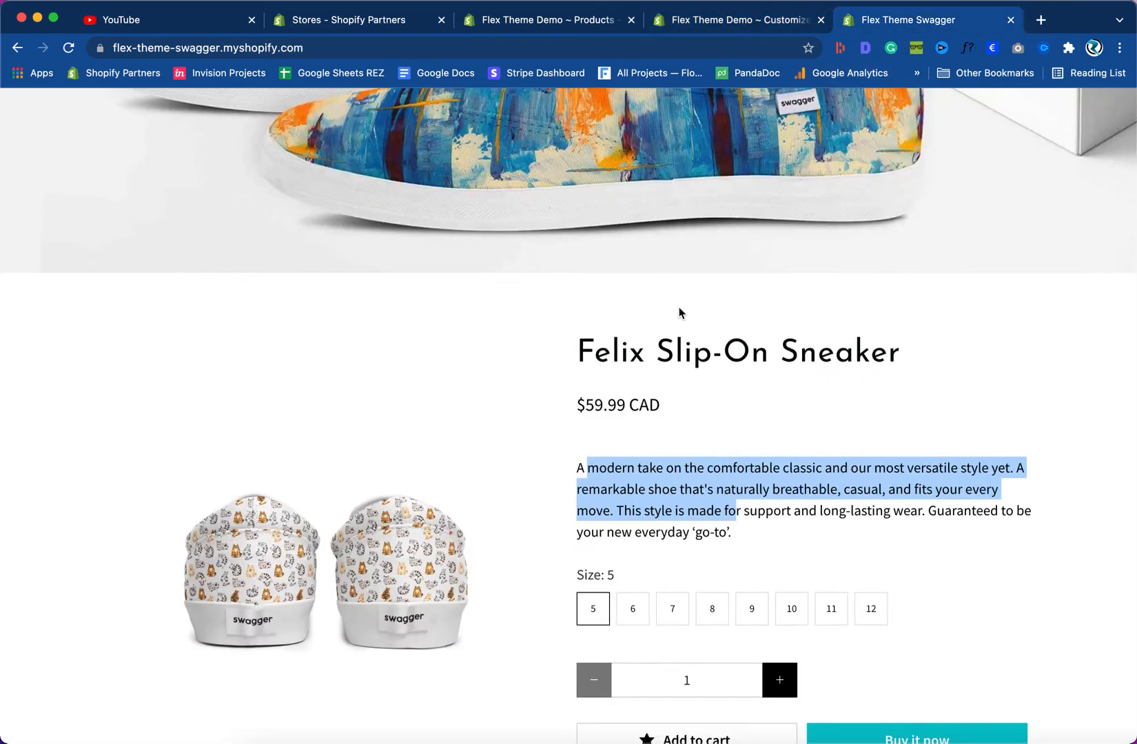
{"action": "left_click", "coordinate": [723, 20]}
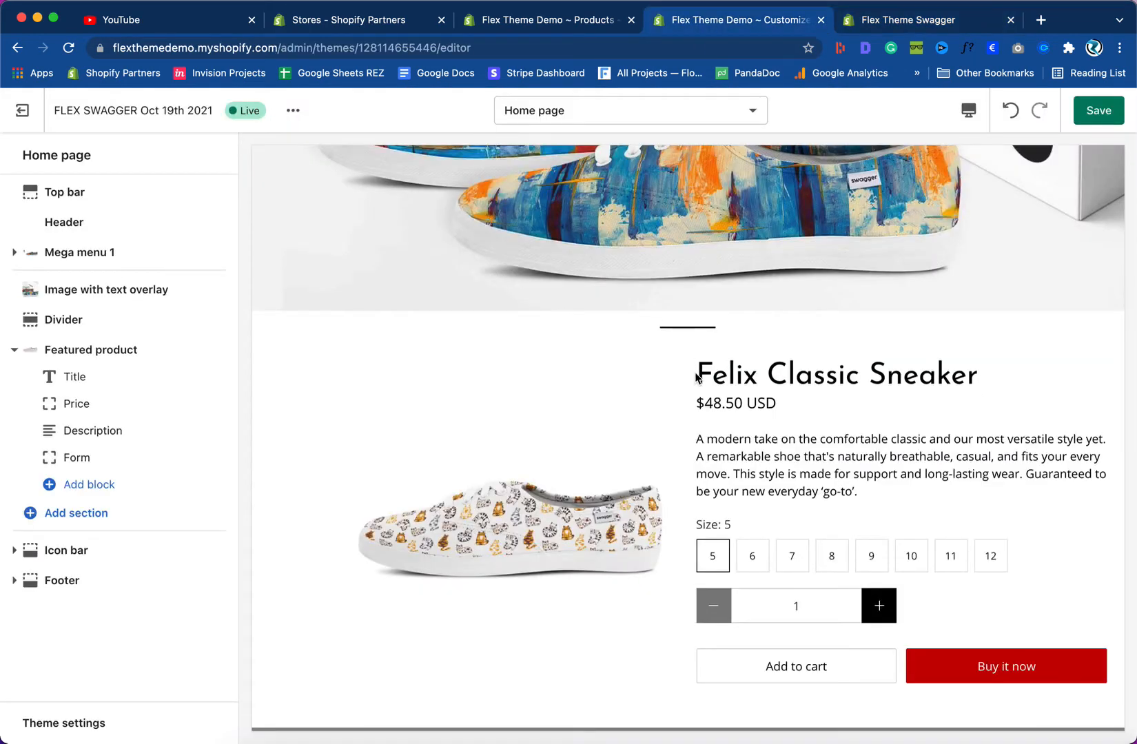
{"action": "left_click", "coordinate": [77, 322]}
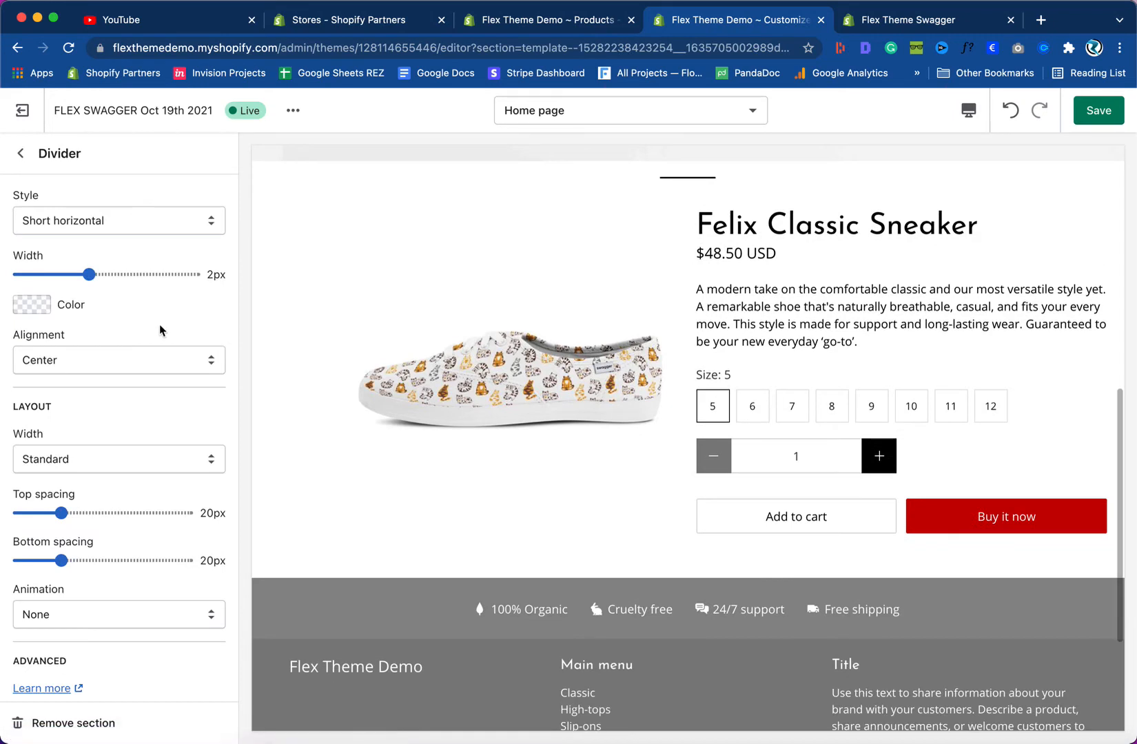
{"action": "scroll", "coordinate": [364, 348], "scroll_direction": "up", "scroll_amount": 1}
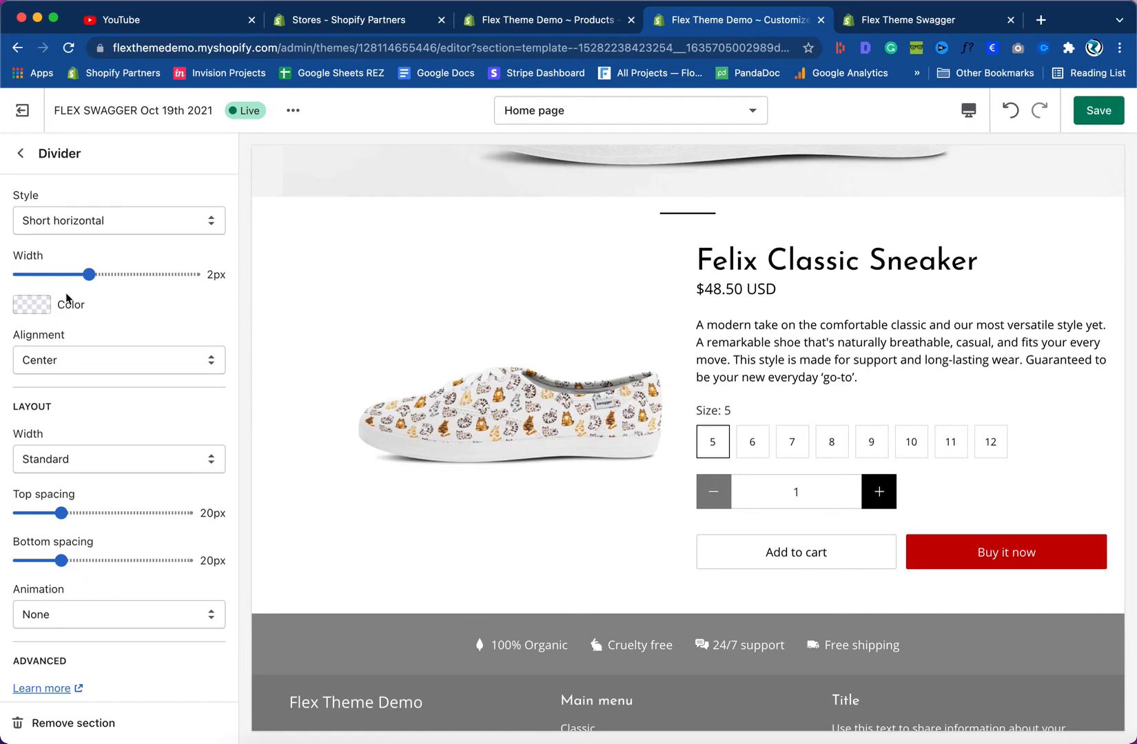
{"action": "left_click_drag", "start_coordinate": [90, 274], "coordinate": [19, 275]}
{"action": "scroll", "coordinate": [353, 429], "scroll_direction": "up", "scroll_amount": 1}
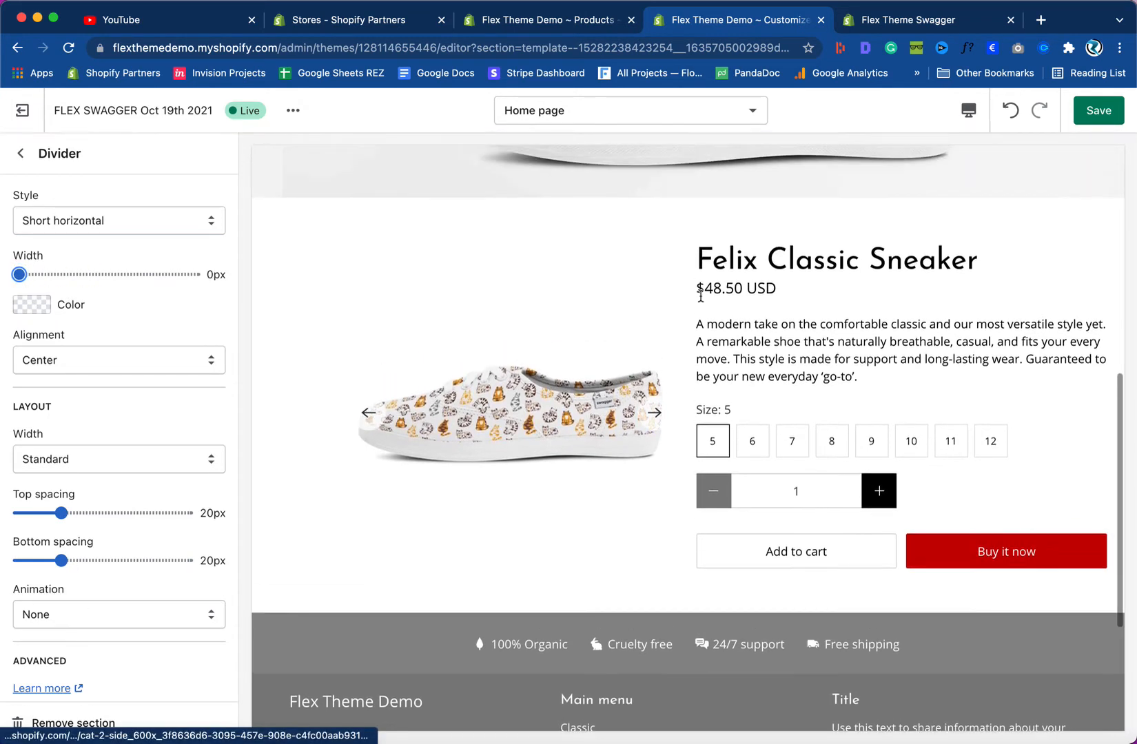
{"action": "left_click", "coordinate": [1109, 115]}
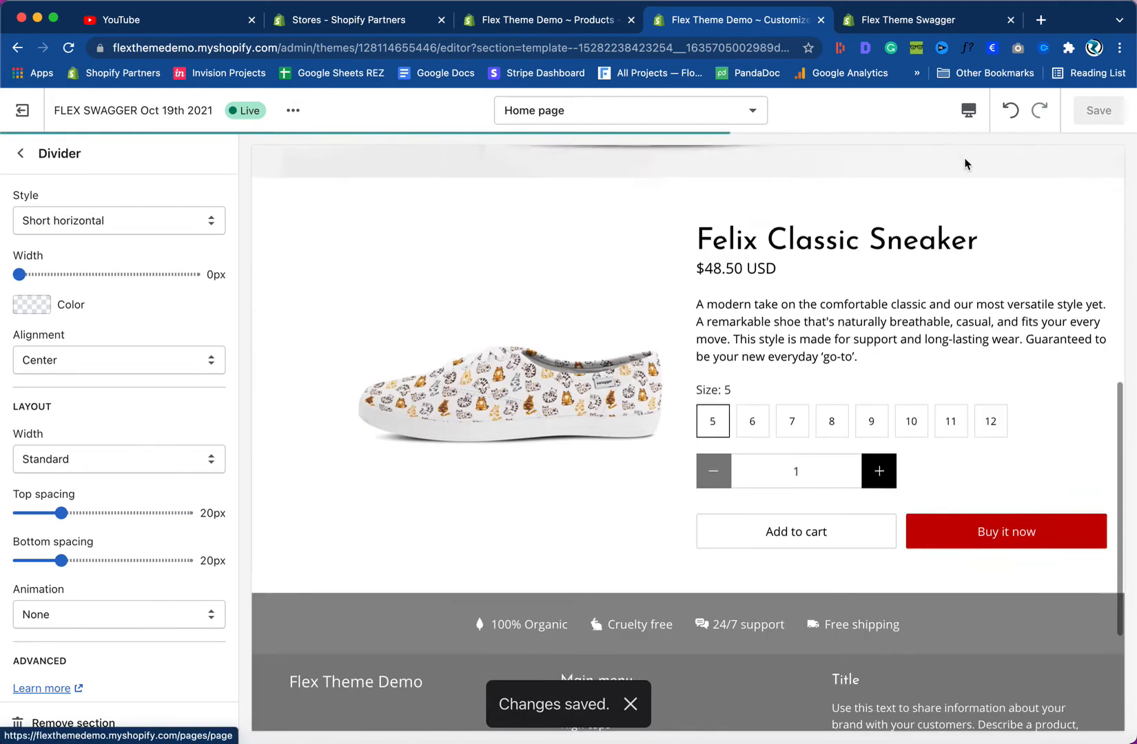
- Compare the gap above the featured product in fullscreen preview with the same area of the Swagger demo store
{"action": "left_click", "coordinate": [967, 112]}
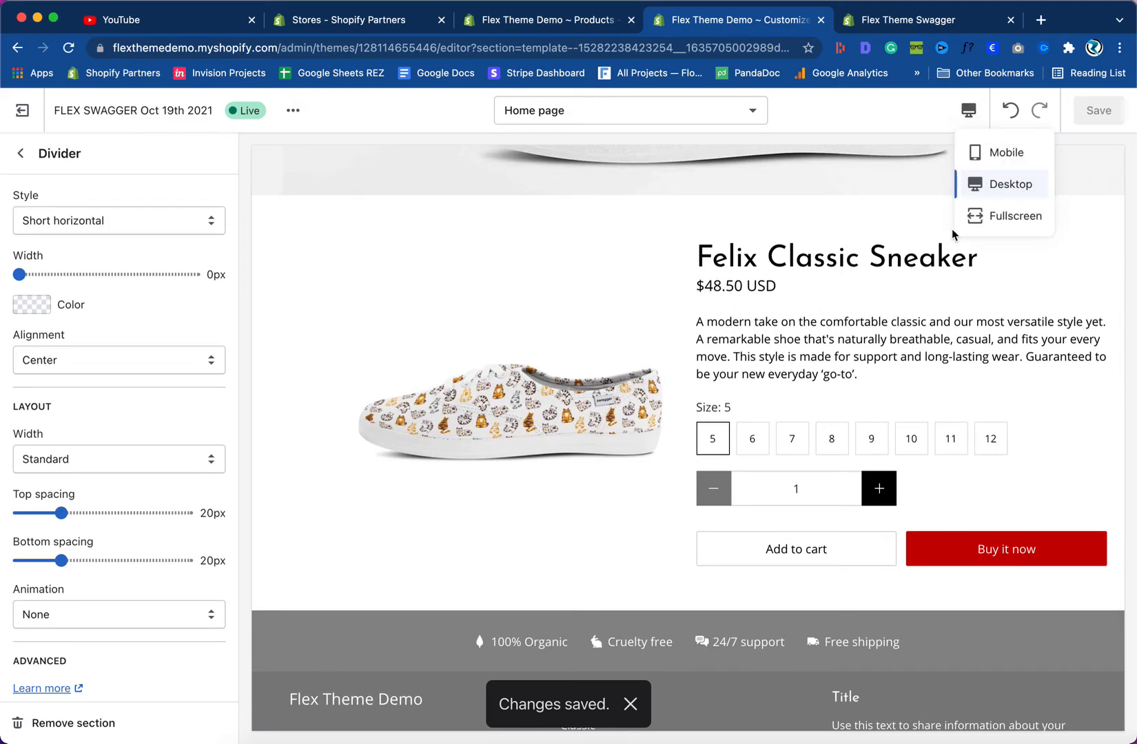
{"action": "left_click", "coordinate": [964, 227]}
{"action": "left_click", "coordinate": [889, 21]}
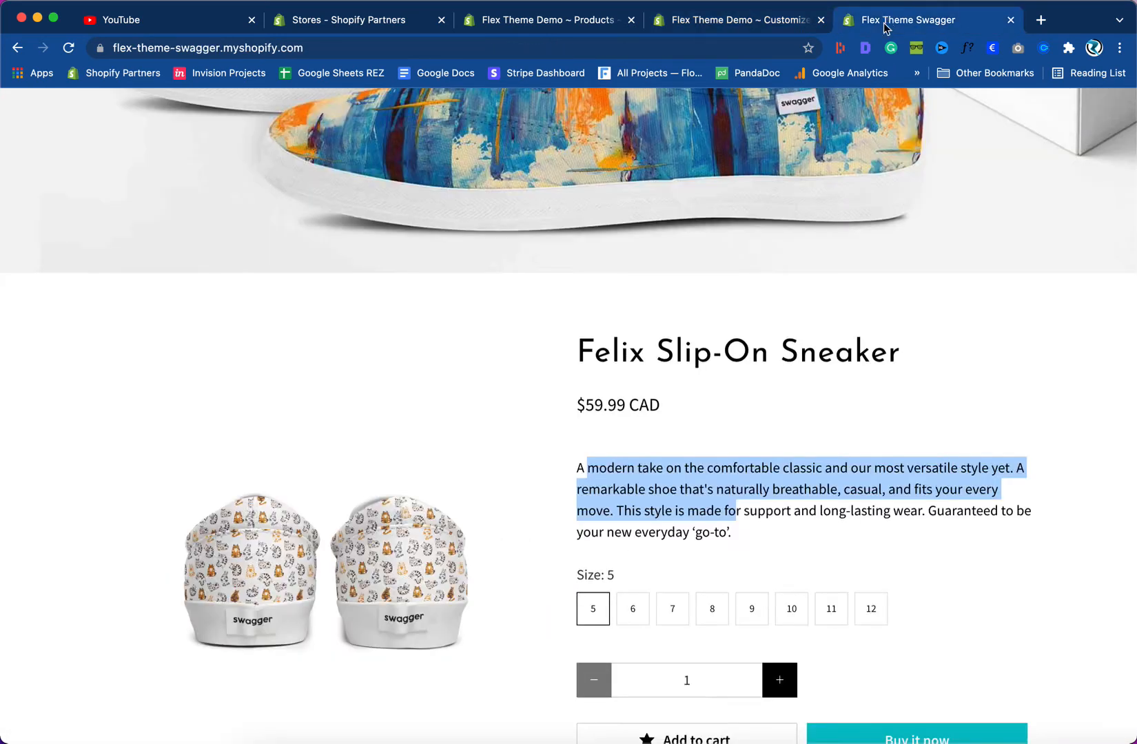
{"action": "left_click", "coordinate": [752, 25]}
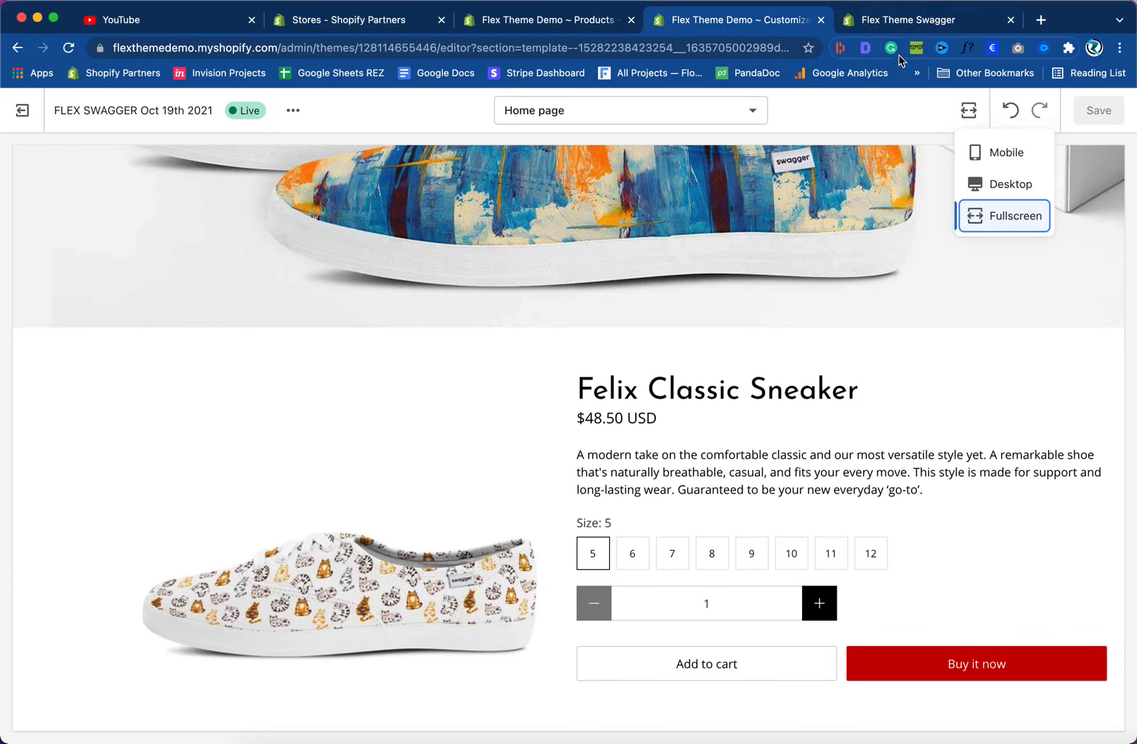
{"action": "left_click", "coordinate": [885, 23]}
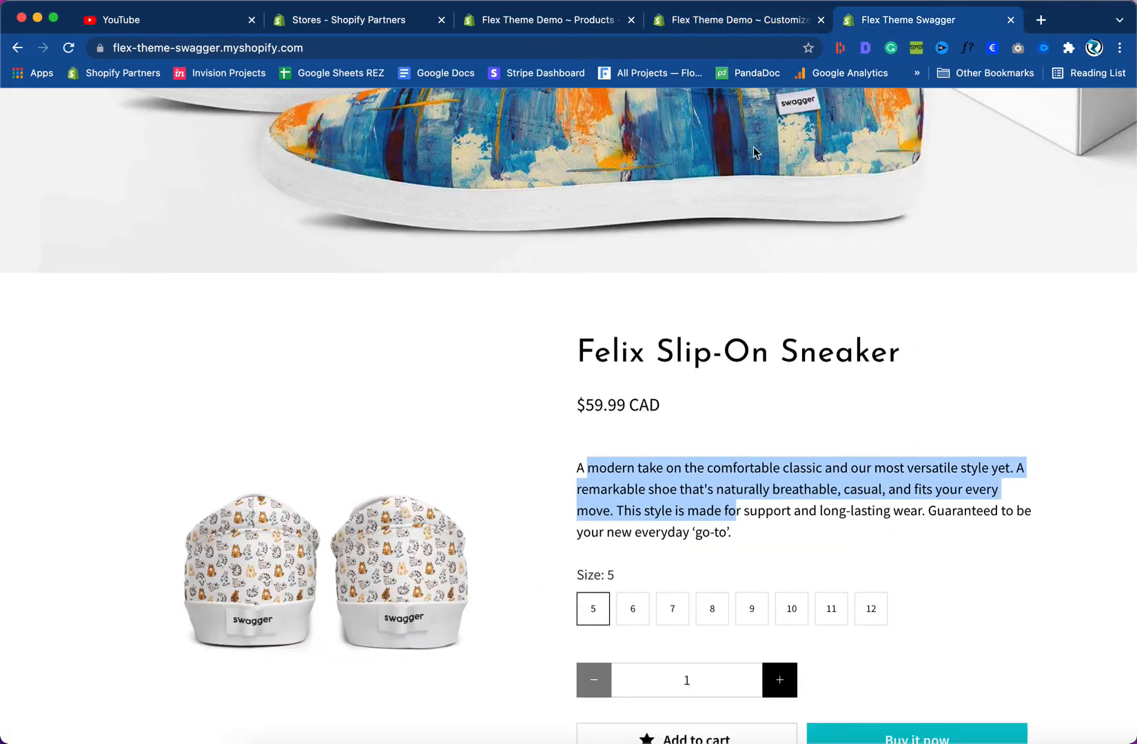
{"action": "left_click", "coordinate": [760, 26]}
- Return the preview to desktop view, set the Divider's top spacing to 42px, and save the theme
{"action": "left_click", "coordinate": [974, 184]}
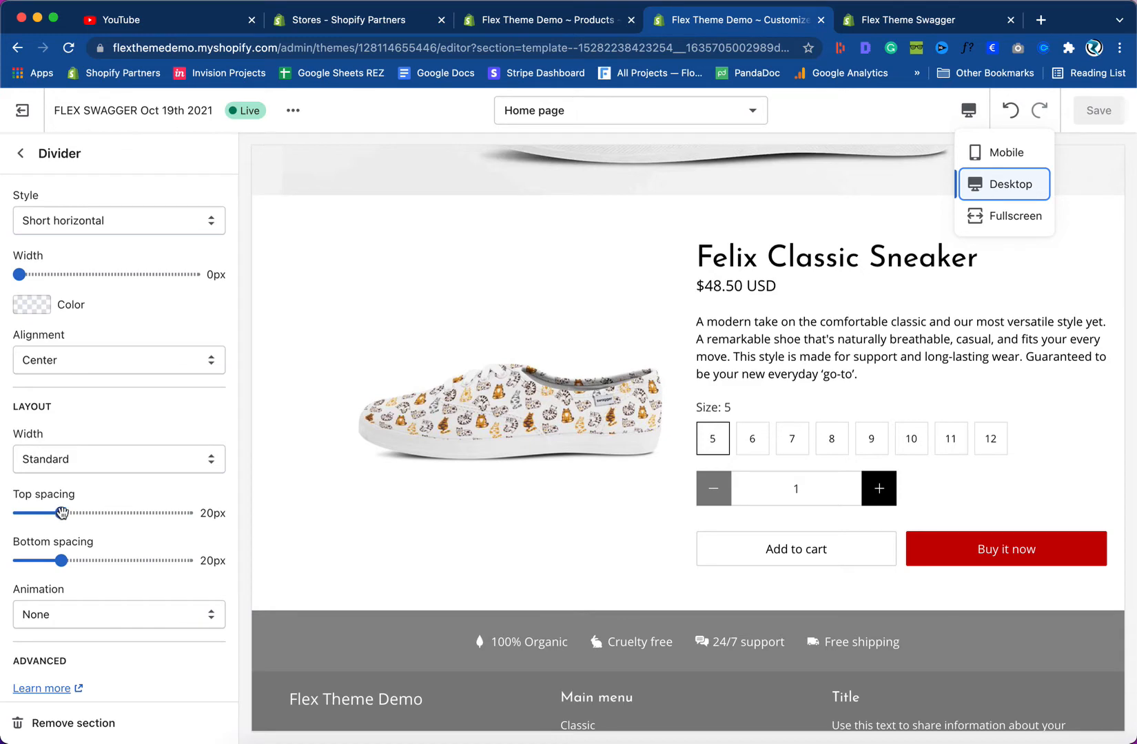
{"action": "left_click_drag", "start_coordinate": [62, 513], "coordinate": [108, 514]}
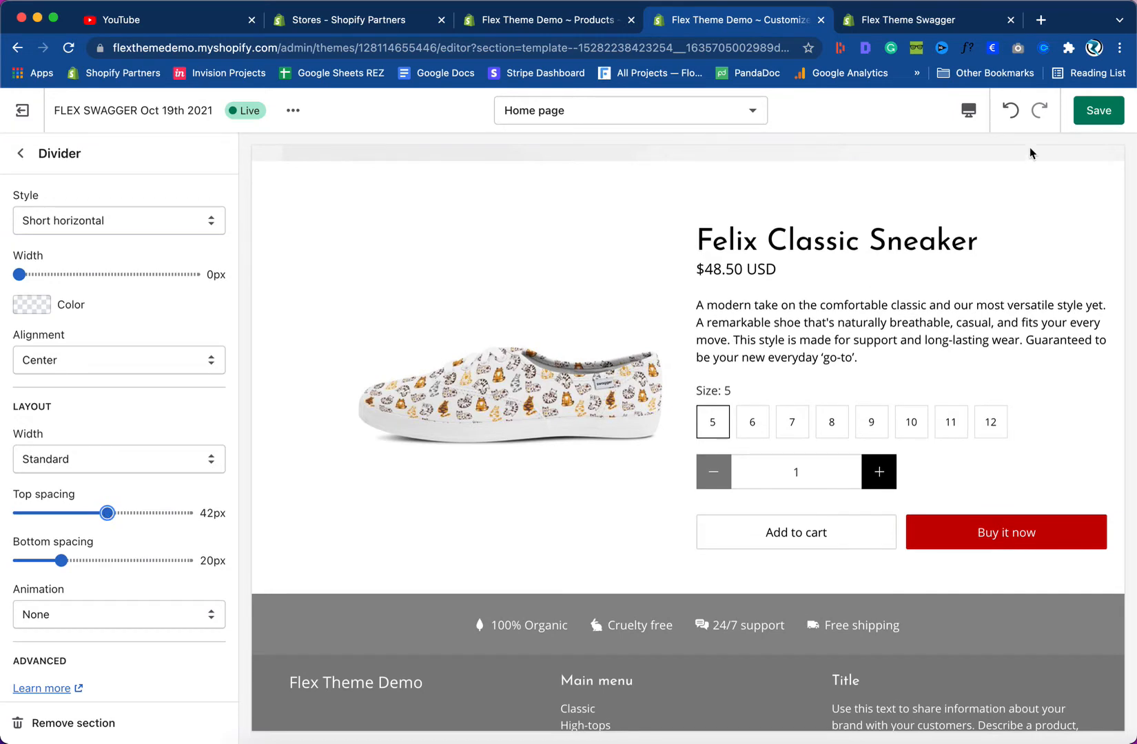
{"action": "left_click", "coordinate": [1098, 110]}
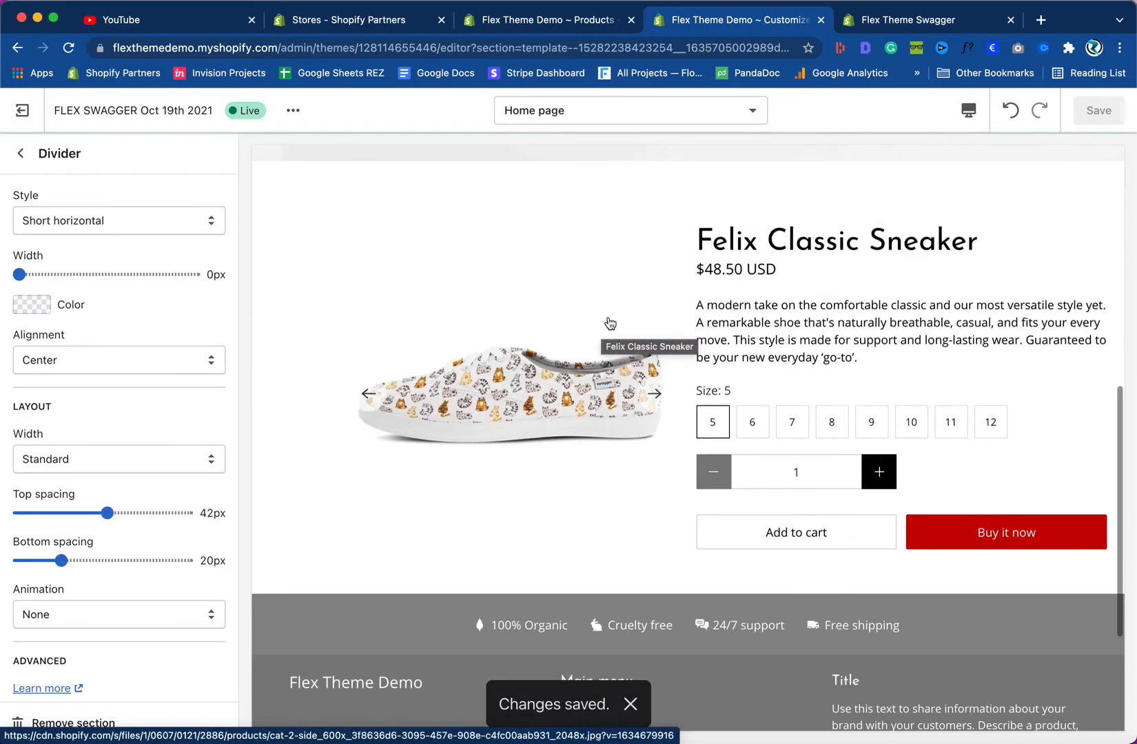
- Examine the price, description and button spacing of the demo store's featured product, then return to the theme editor
{"action": "left_click", "coordinate": [887, 24]}
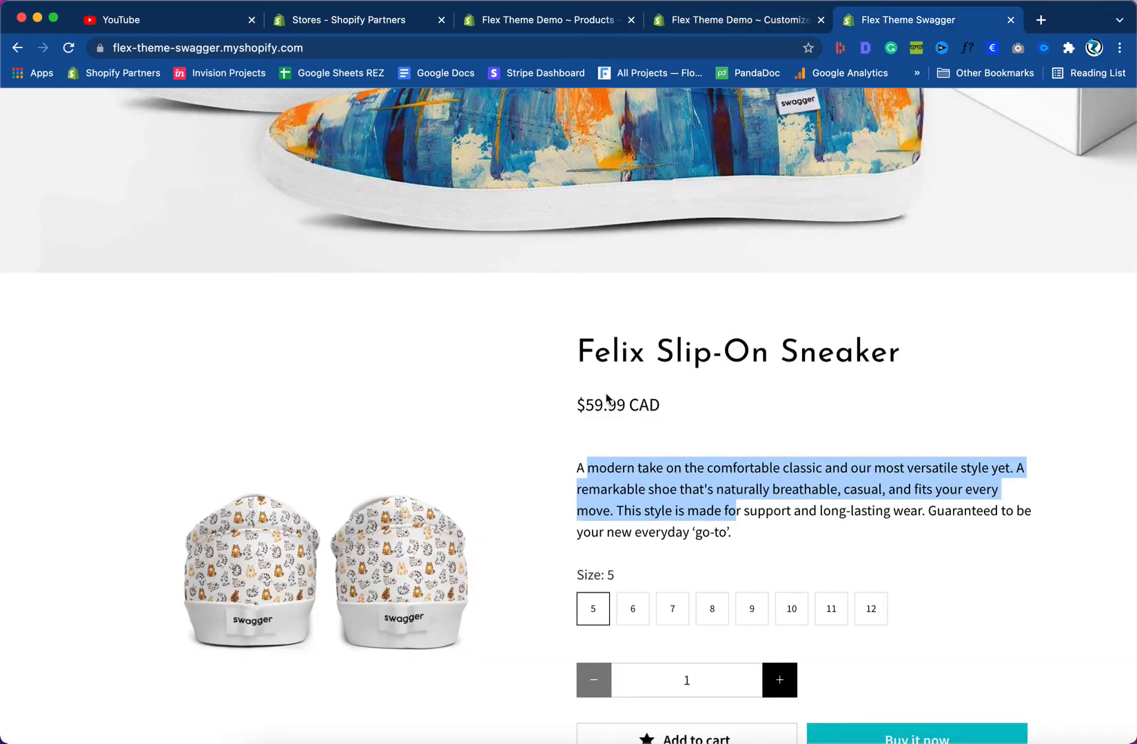
{"action": "left_click", "coordinate": [643, 473]}
{"action": "scroll", "coordinate": [633, 476], "scroll_direction": "down", "scroll_amount": 3}
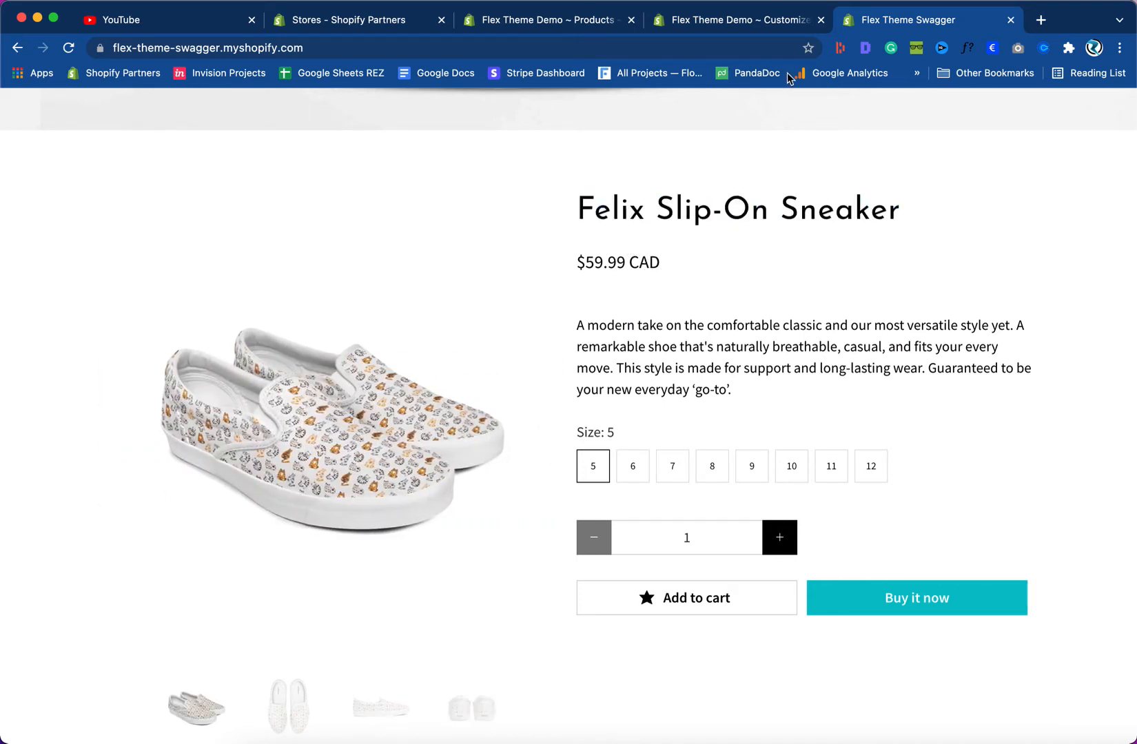
{"action": "left_click", "coordinate": [765, 26]}
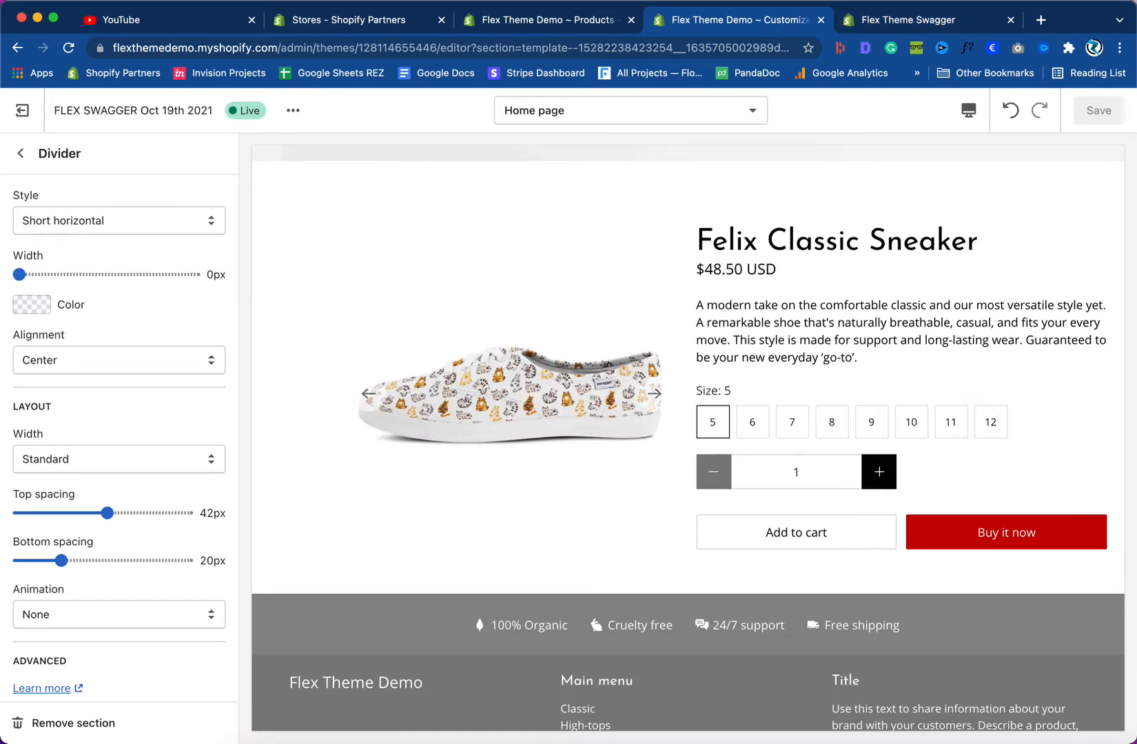
- Open the Featured product section and review its media, product gallery and layout settings
{"action": "left_click", "coordinate": [21, 153]}
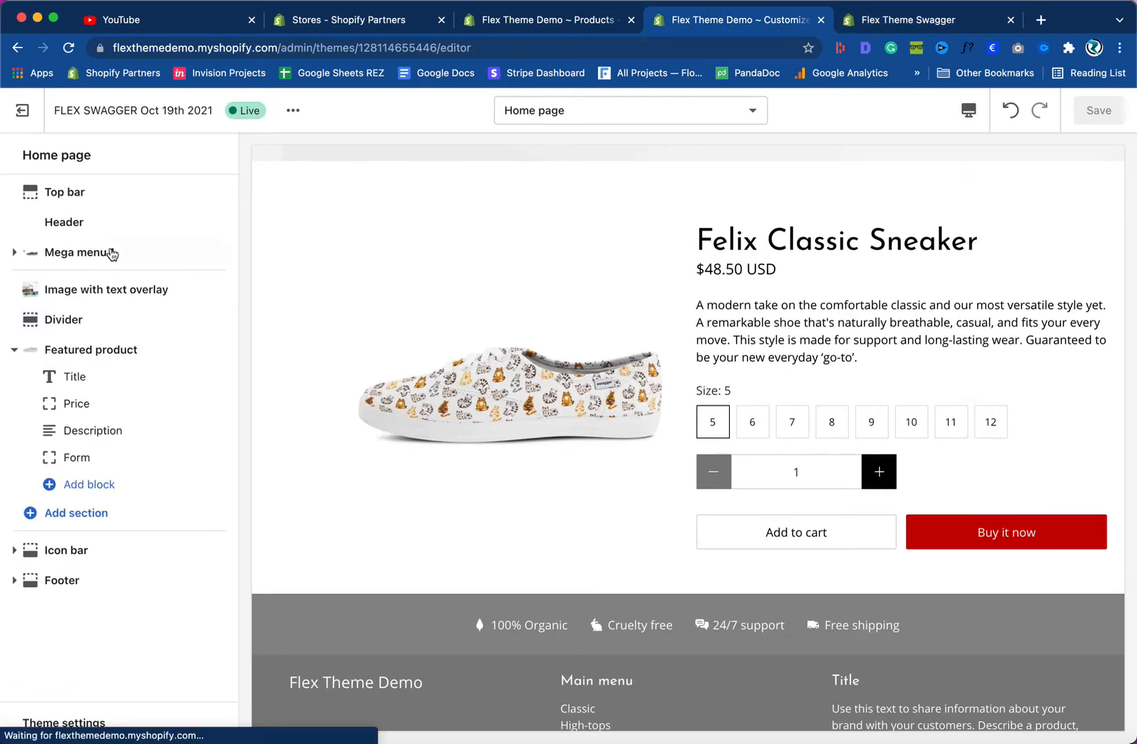
{"action": "left_click", "coordinate": [80, 355]}
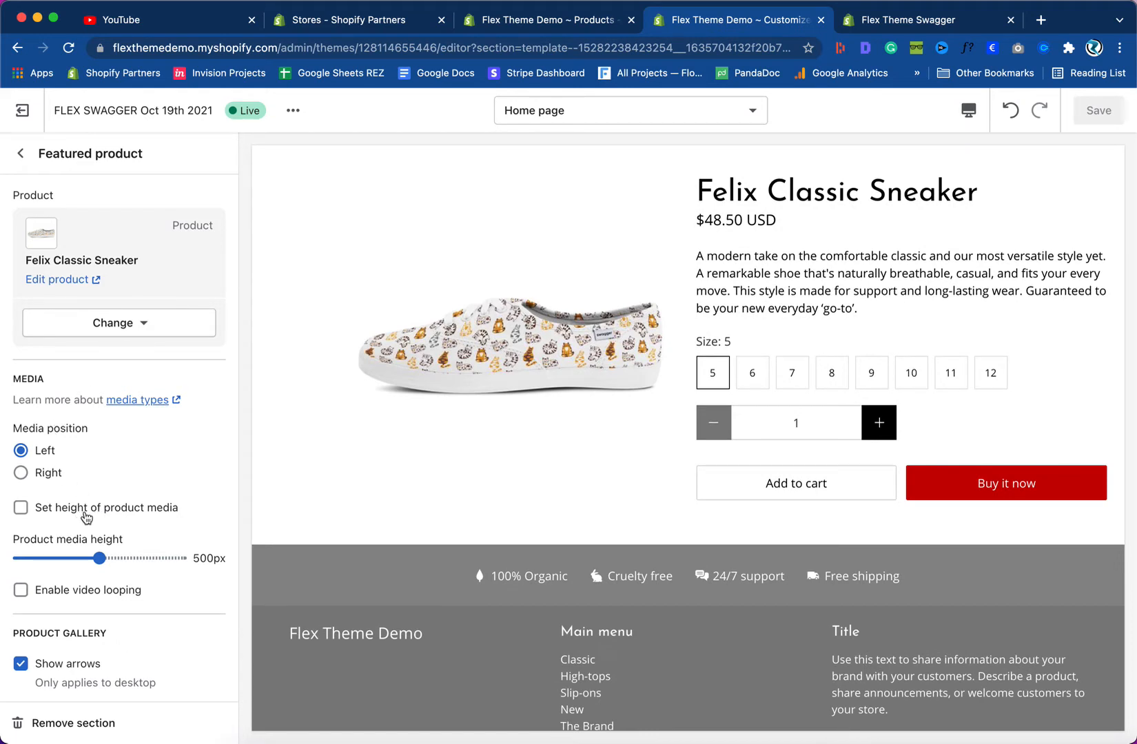
{"action": "scroll", "coordinate": [85, 518], "scroll_direction": "down", "scroll_amount": 3}
{"action": "scroll", "coordinate": [85, 518], "scroll_direction": "down", "scroll_amount": 1}
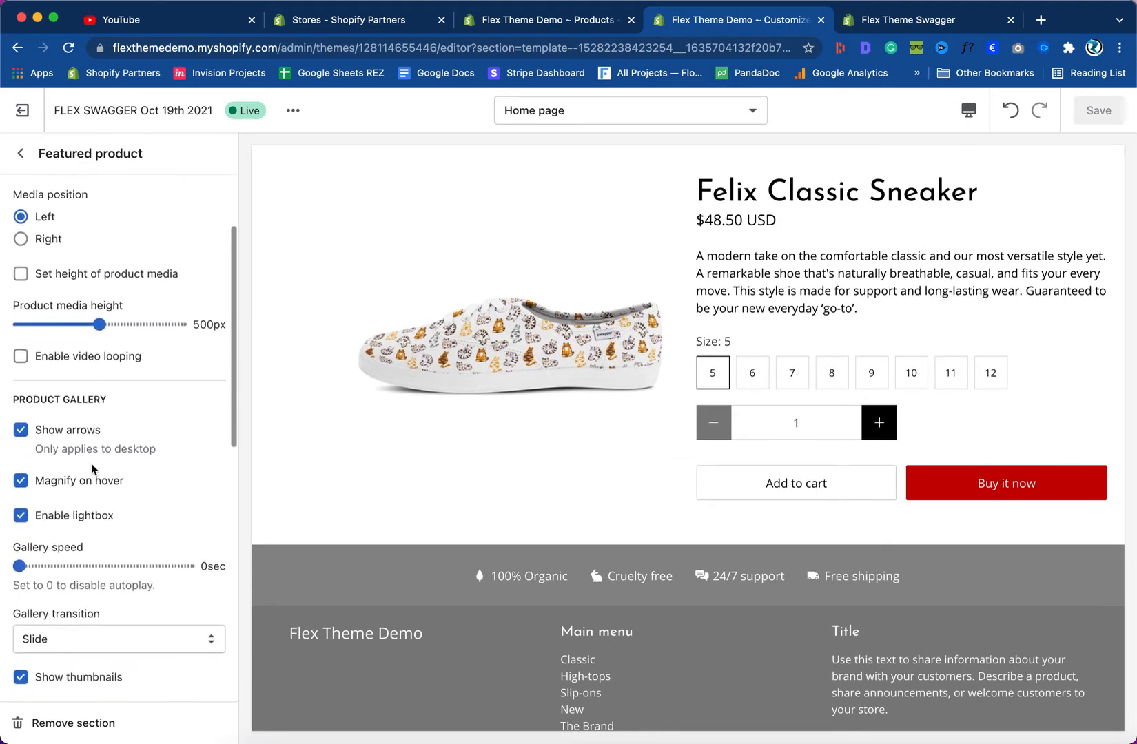
{"action": "scroll", "coordinate": [86, 518], "scroll_direction": "down", "scroll_amount": 3}
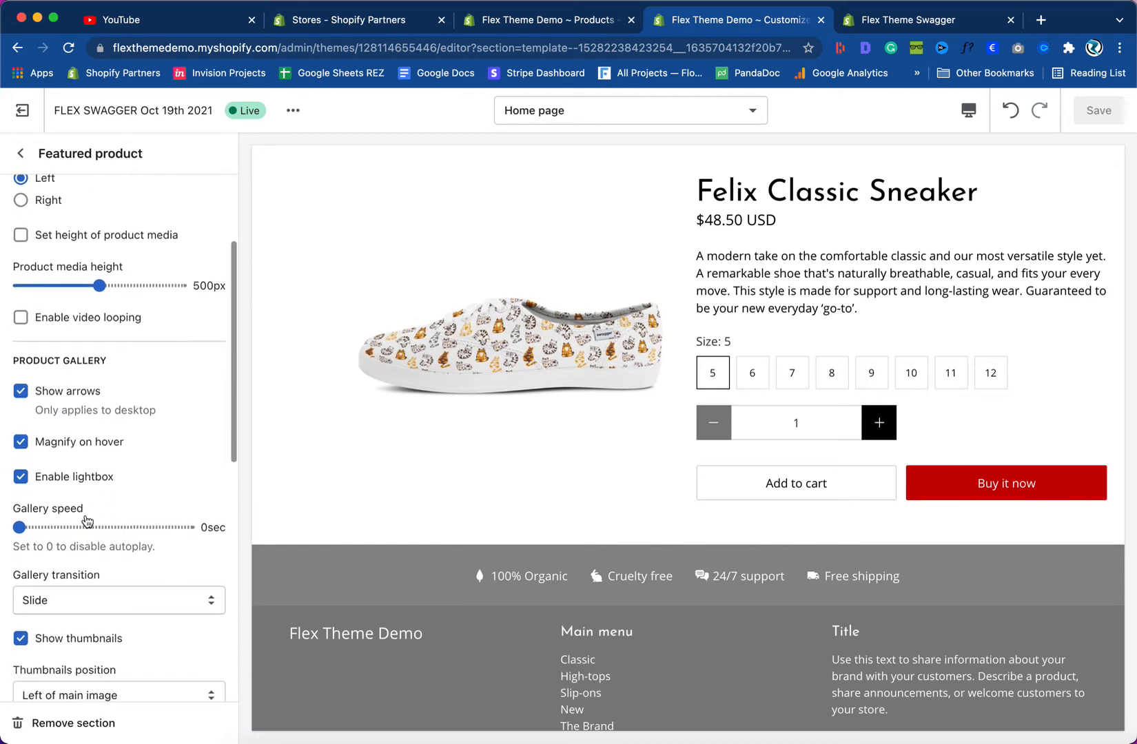
{"action": "scroll", "coordinate": [86, 520], "scroll_direction": "down", "scroll_amount": 3}
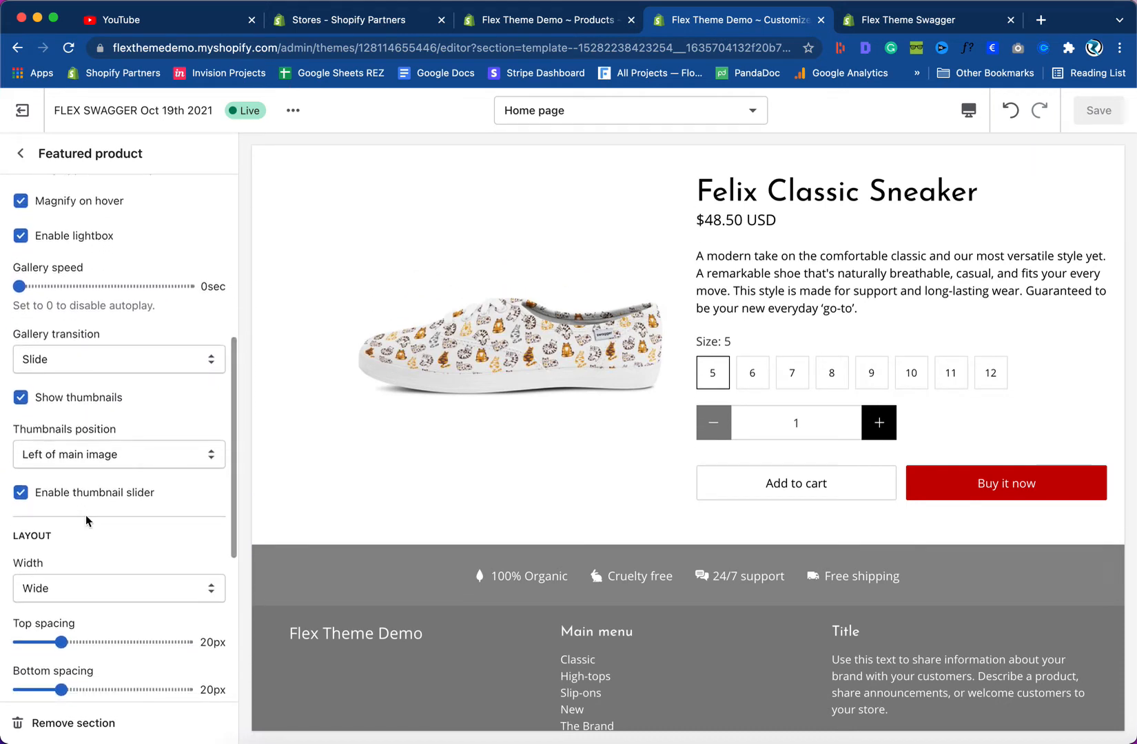
{"action": "scroll", "coordinate": [86, 521], "scroll_direction": "down", "scroll_amount": 2}
{"action": "scroll", "coordinate": [86, 514], "scroll_direction": "down", "scroll_amount": 2}
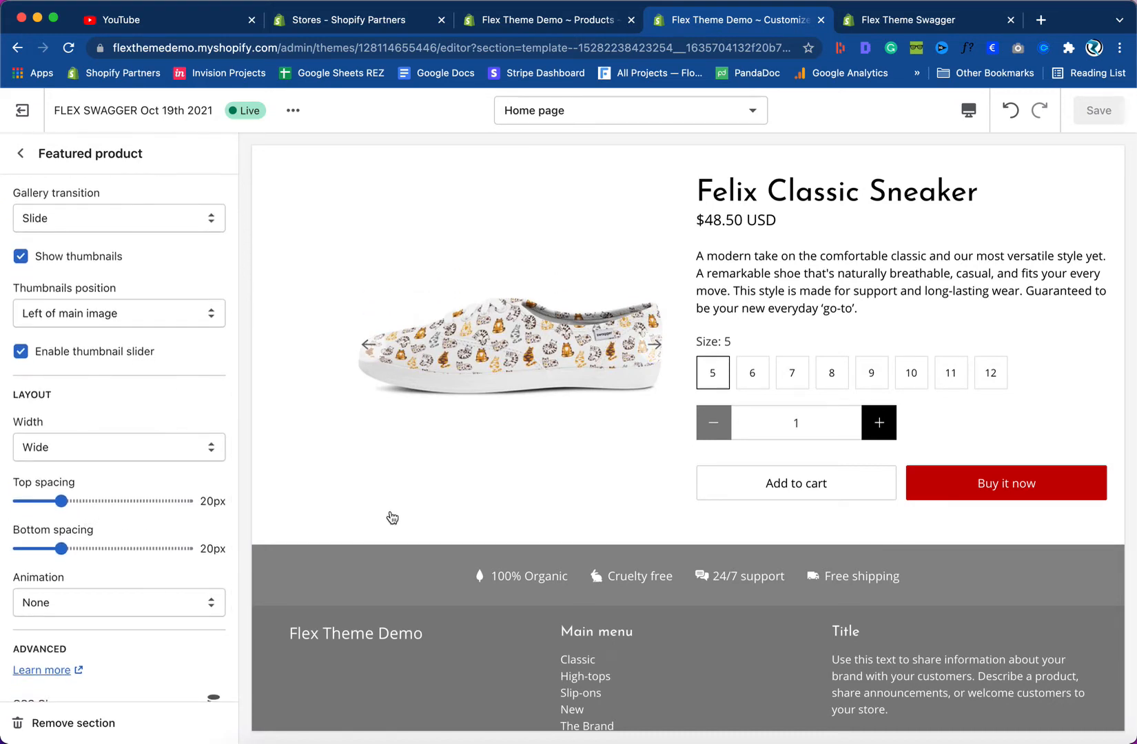
{"action": "scroll", "coordinate": [393, 517], "scroll_direction": "up", "scroll_amount": 2}
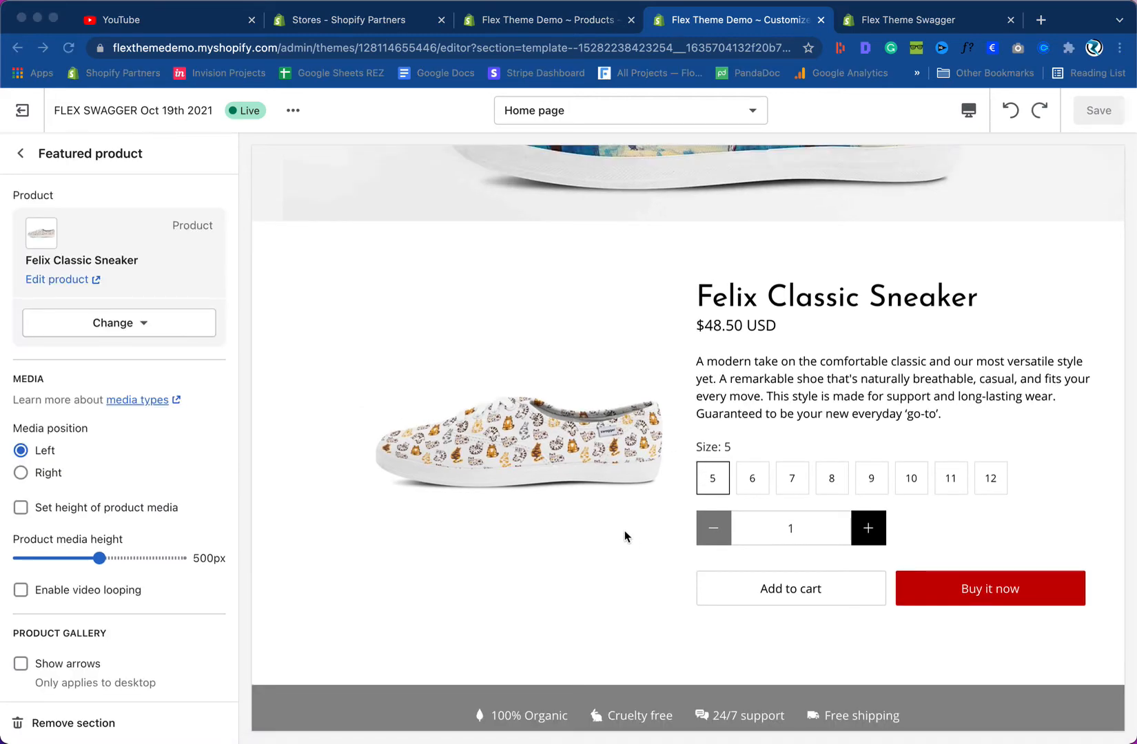
- Compare the featured product with the Swagger demo store, then reopen its section and check the gallery, width and spacing settings
{"action": "left_click", "coordinate": [915, 23]}
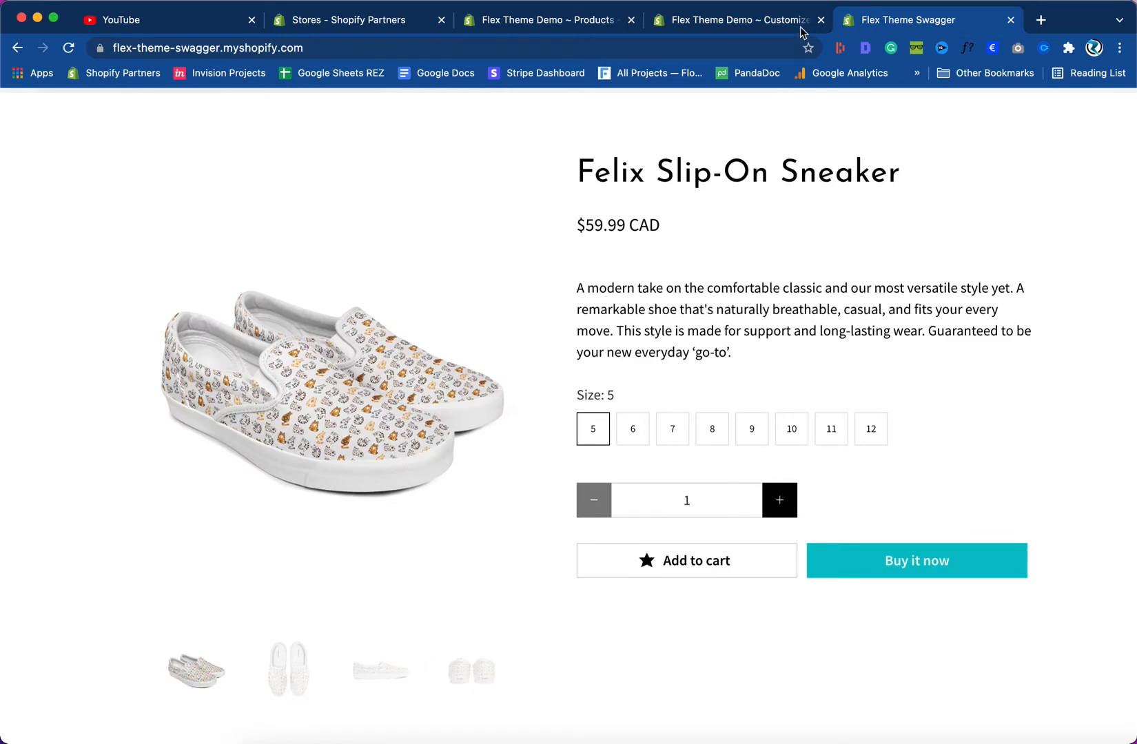
{"action": "left_click", "coordinate": [775, 25]}
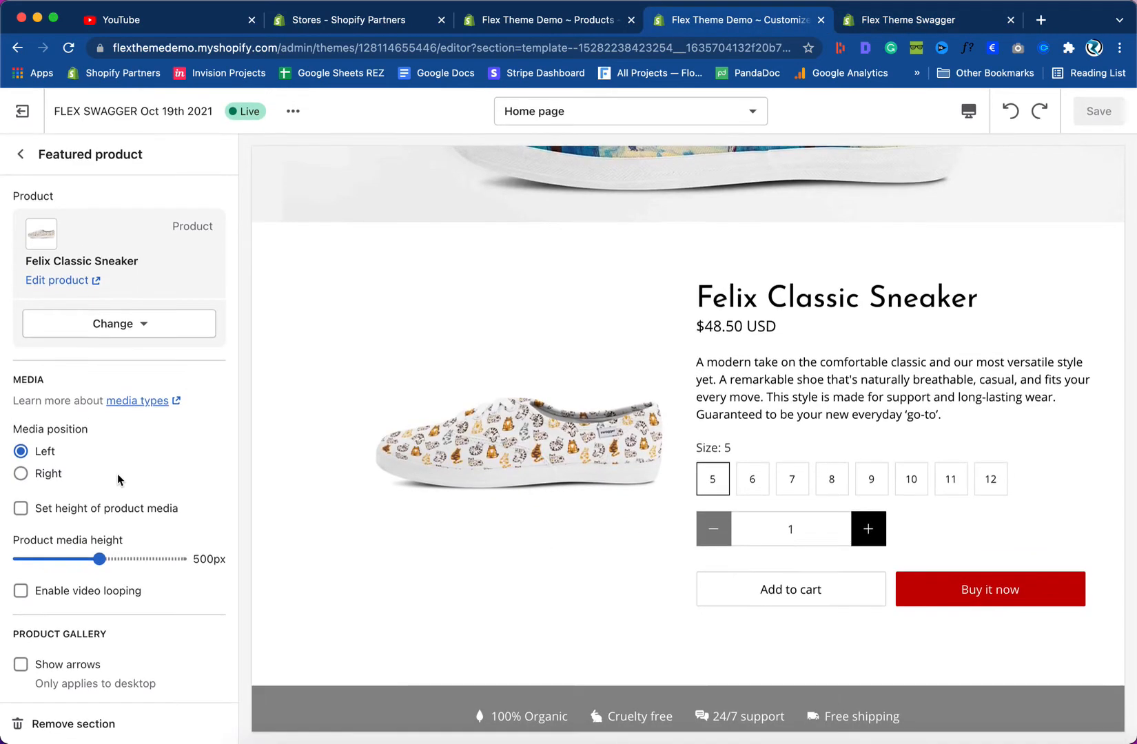
{"action": "left_click", "coordinate": [21, 155]}
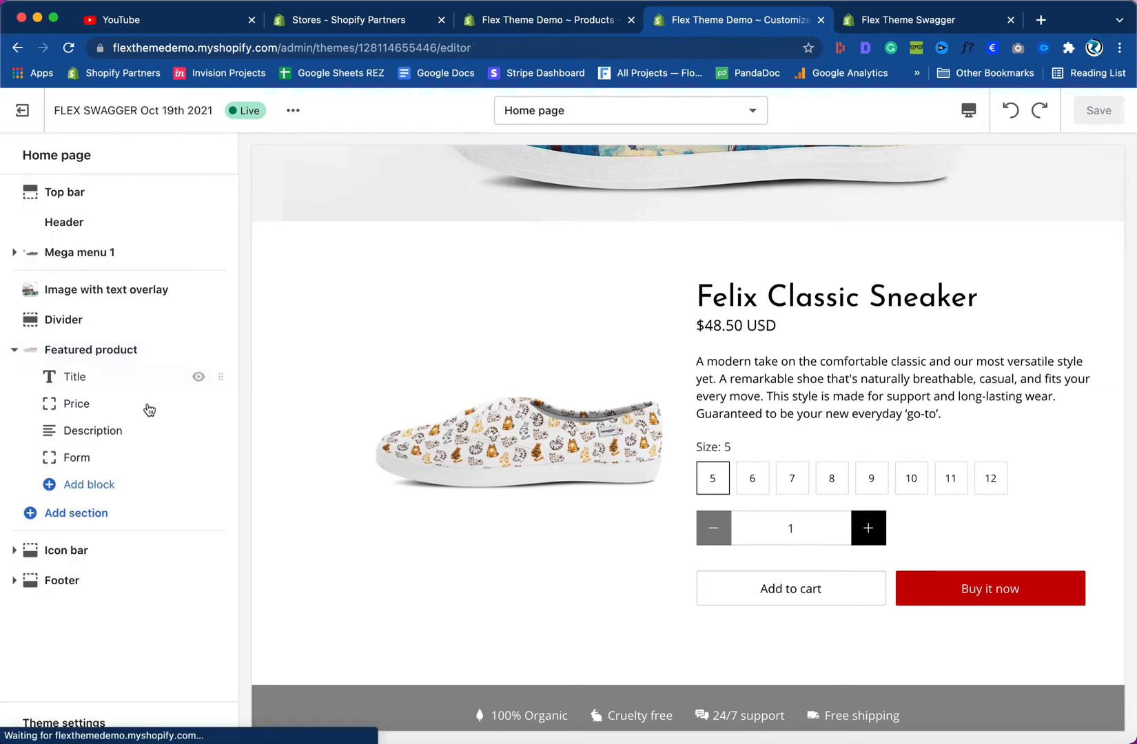
{"action": "left_click", "coordinate": [97, 348]}
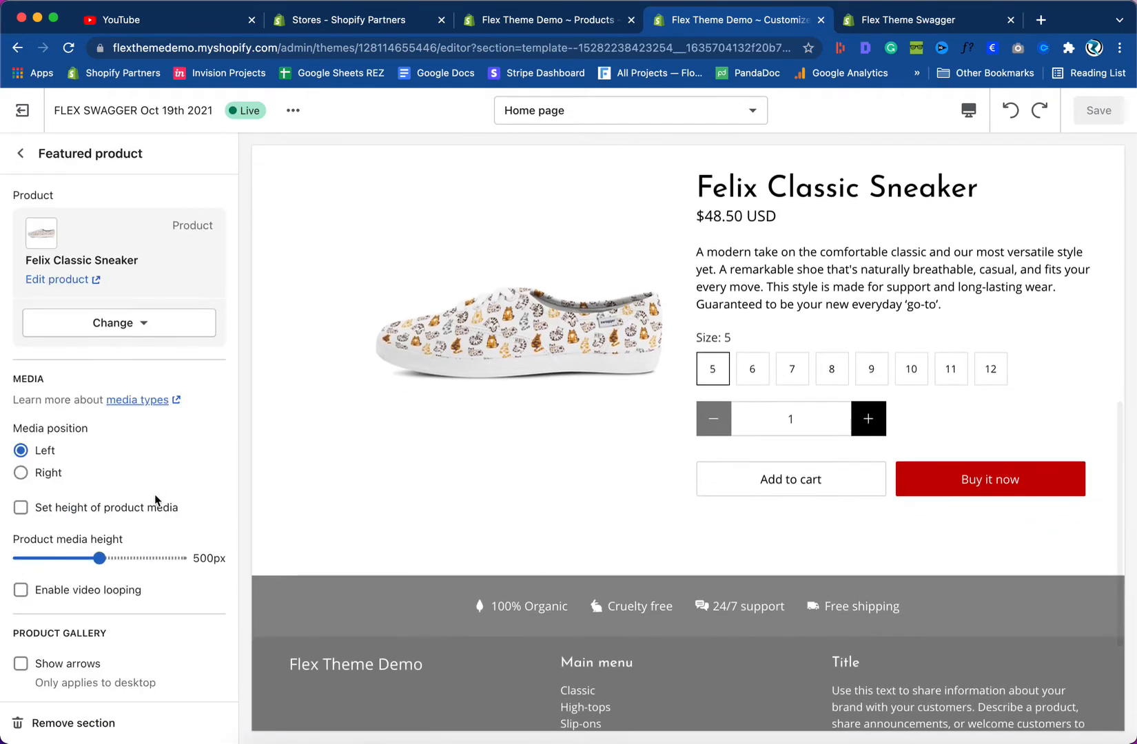
{"action": "scroll", "coordinate": [154, 494], "scroll_direction": "down", "scroll_amount": 3}
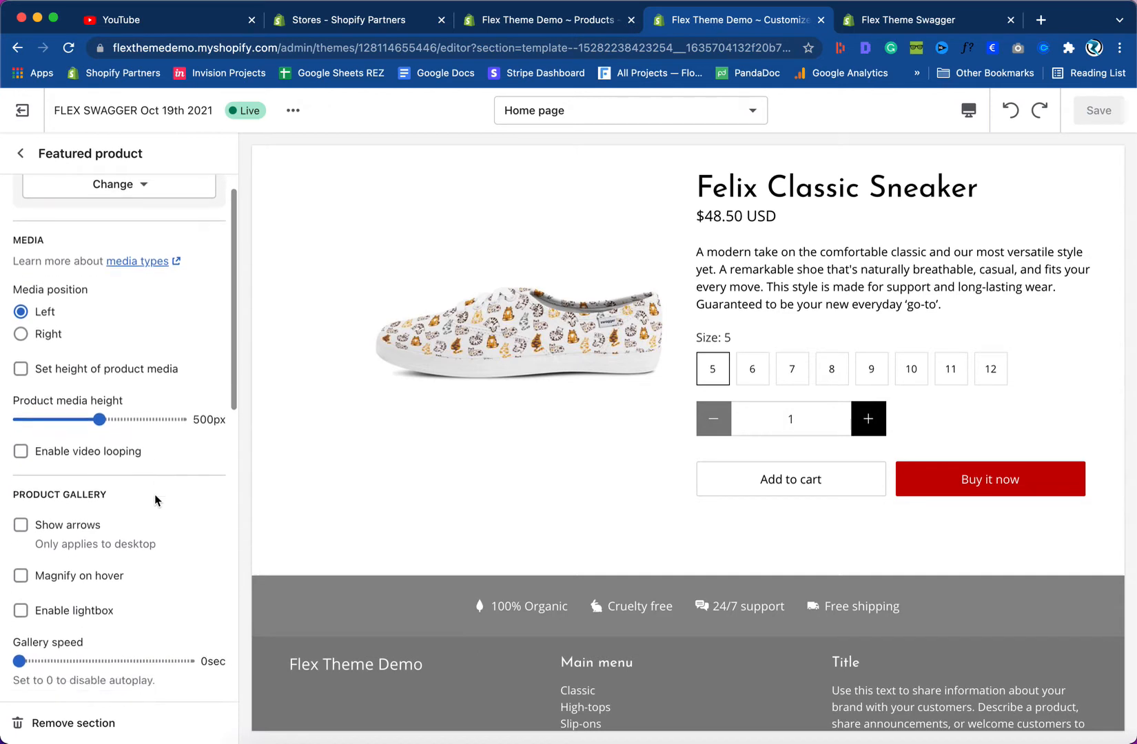
{"action": "scroll", "coordinate": [155, 501], "scroll_direction": "down", "scroll_amount": 4}
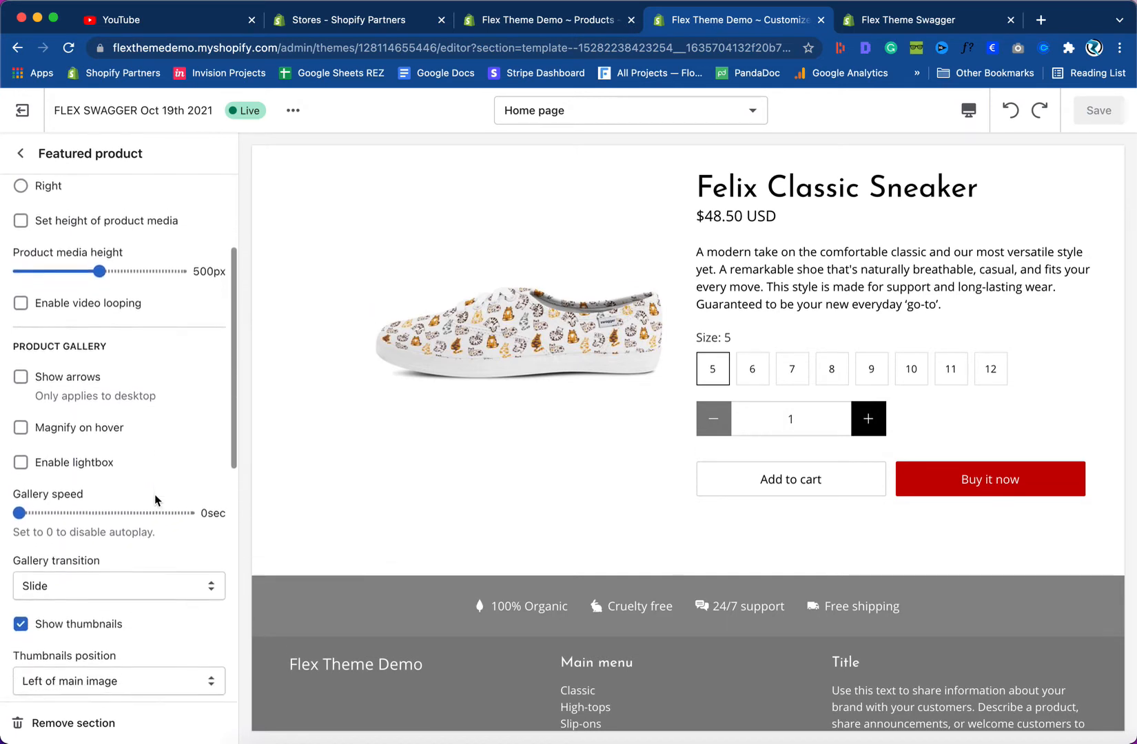
{"action": "scroll", "coordinate": [155, 500], "scroll_direction": "down", "scroll_amount": 4}
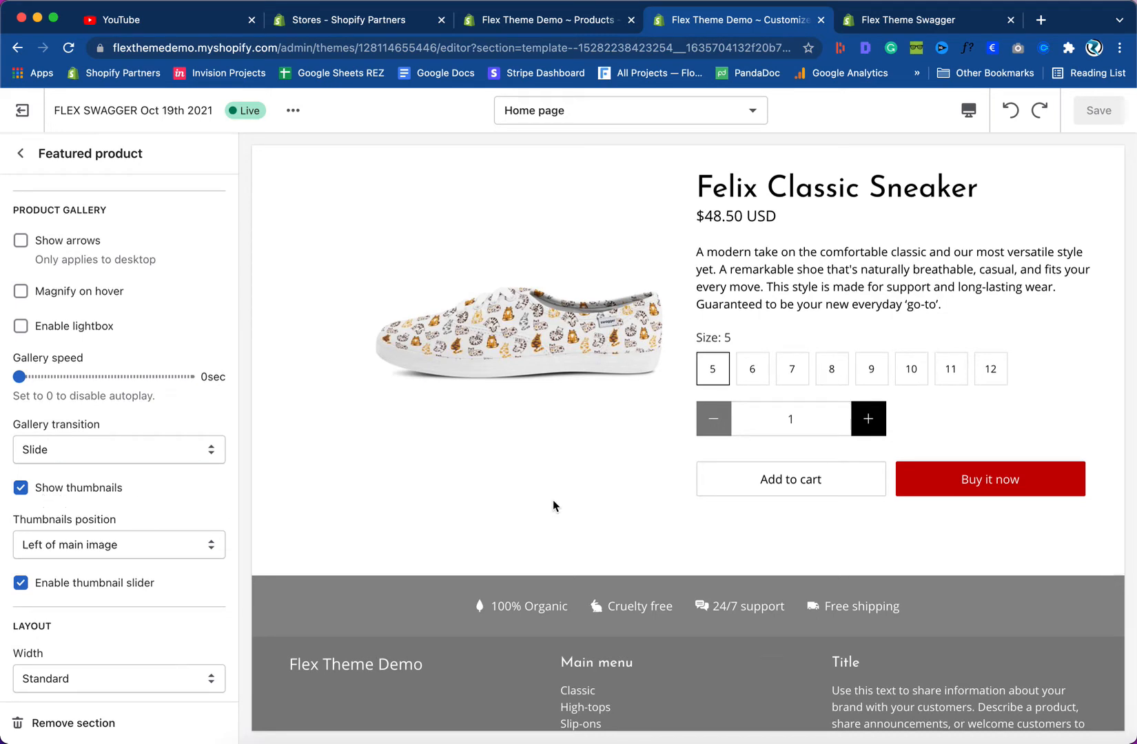
{"action": "scroll", "coordinate": [213, 511], "scroll_direction": "down", "scroll_amount": 6}
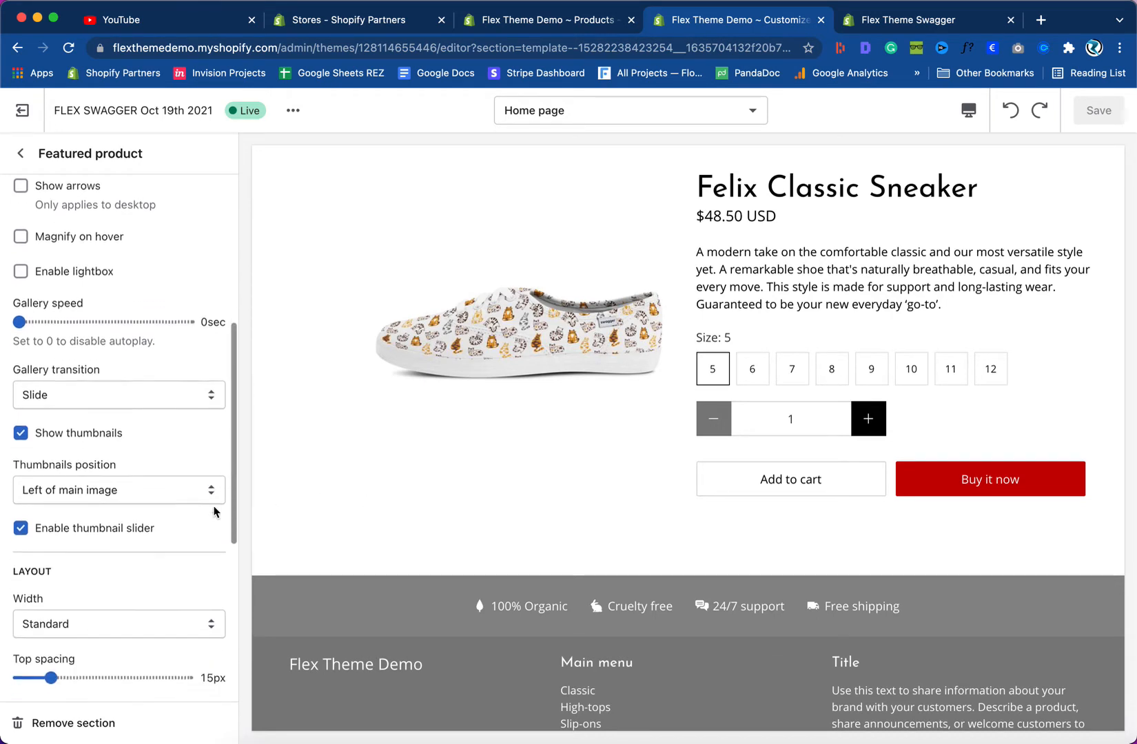
{"action": "scroll", "coordinate": [214, 511], "scroll_direction": "down", "scroll_amount": 4}
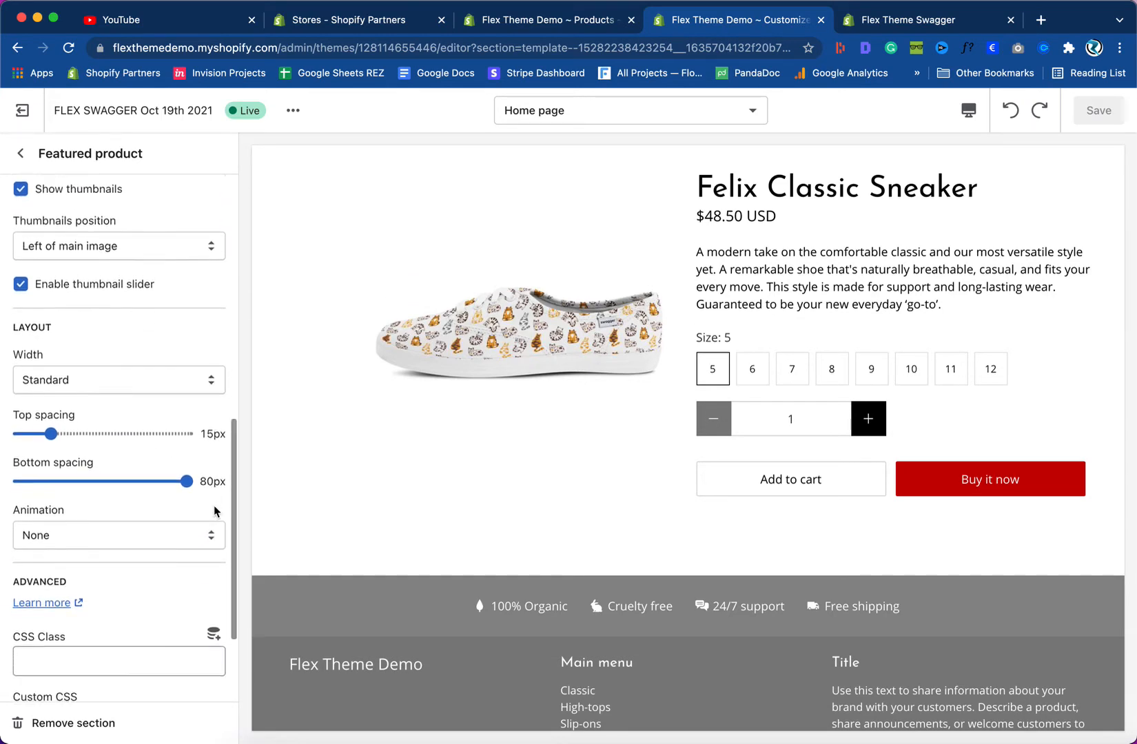
{"action": "scroll", "coordinate": [214, 511], "scroll_direction": "up", "scroll_amount": 6}
{"action": "scroll", "coordinate": [214, 512], "scroll_direction": "up", "scroll_amount": 1}
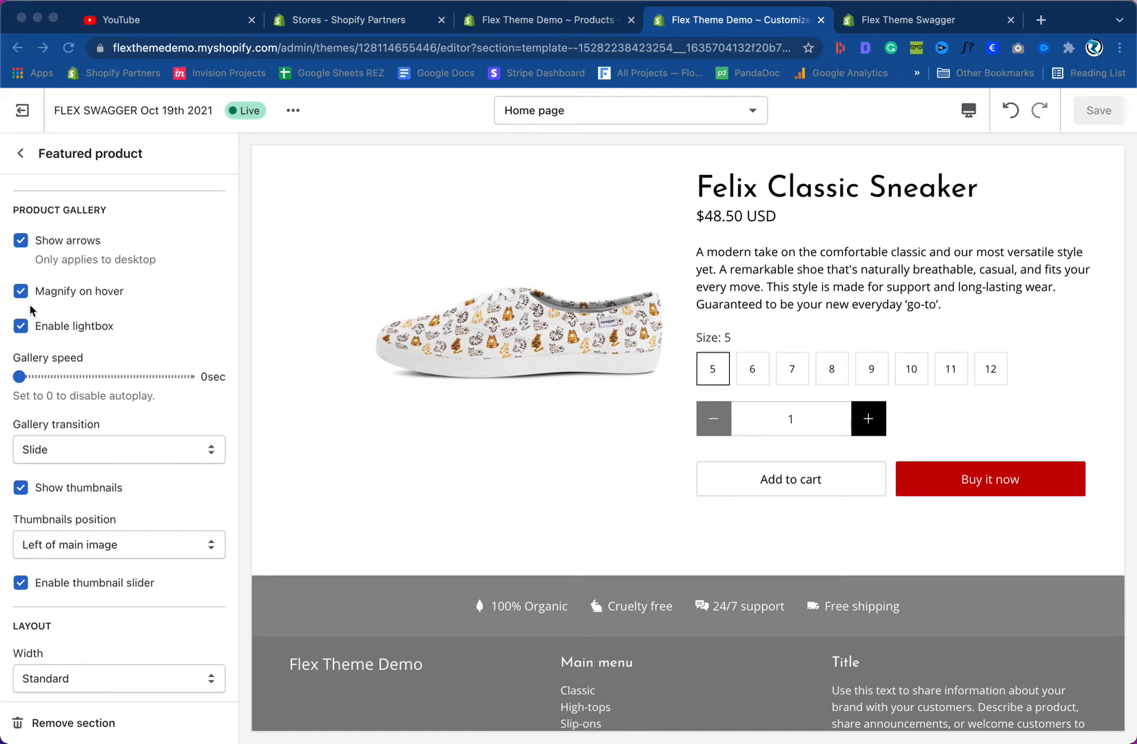
- Turn off Show arrows, Magnify on hover and Enable lightbox in the Featured product's gallery settings
{"action": "left_click", "coordinate": [24, 245]}
{"action": "left_click", "coordinate": [21, 241]}
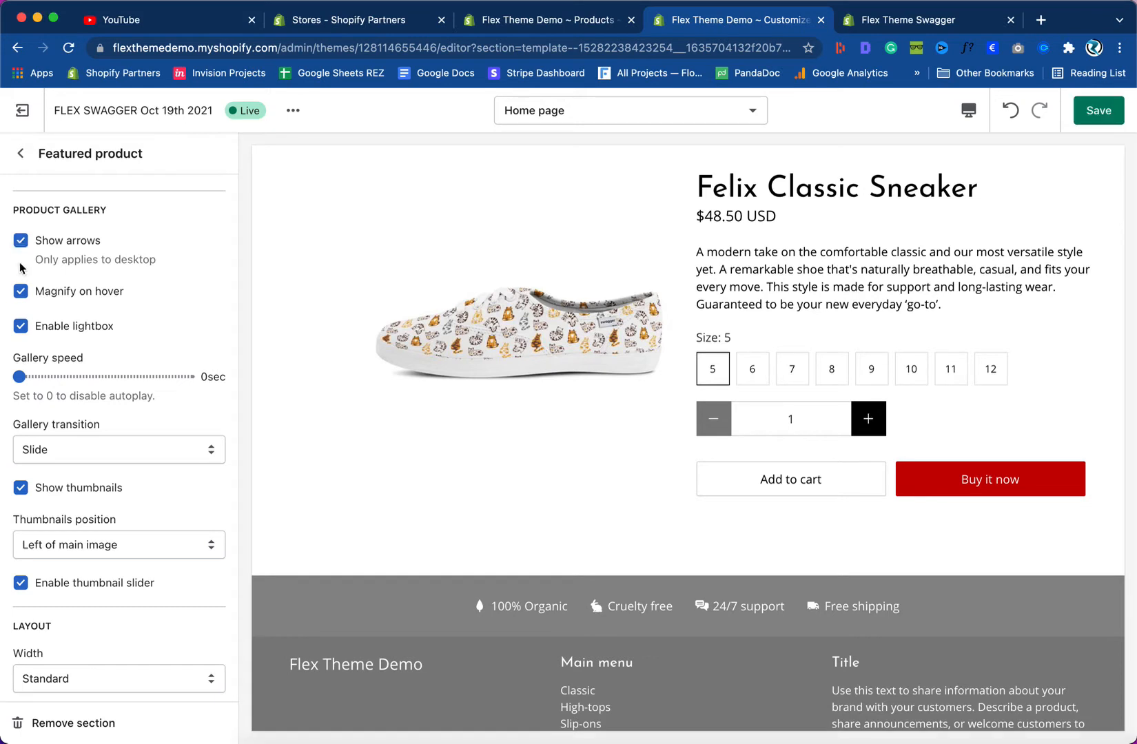
{"action": "left_click", "coordinate": [21, 291]}
{"action": "left_click", "coordinate": [21, 327]}
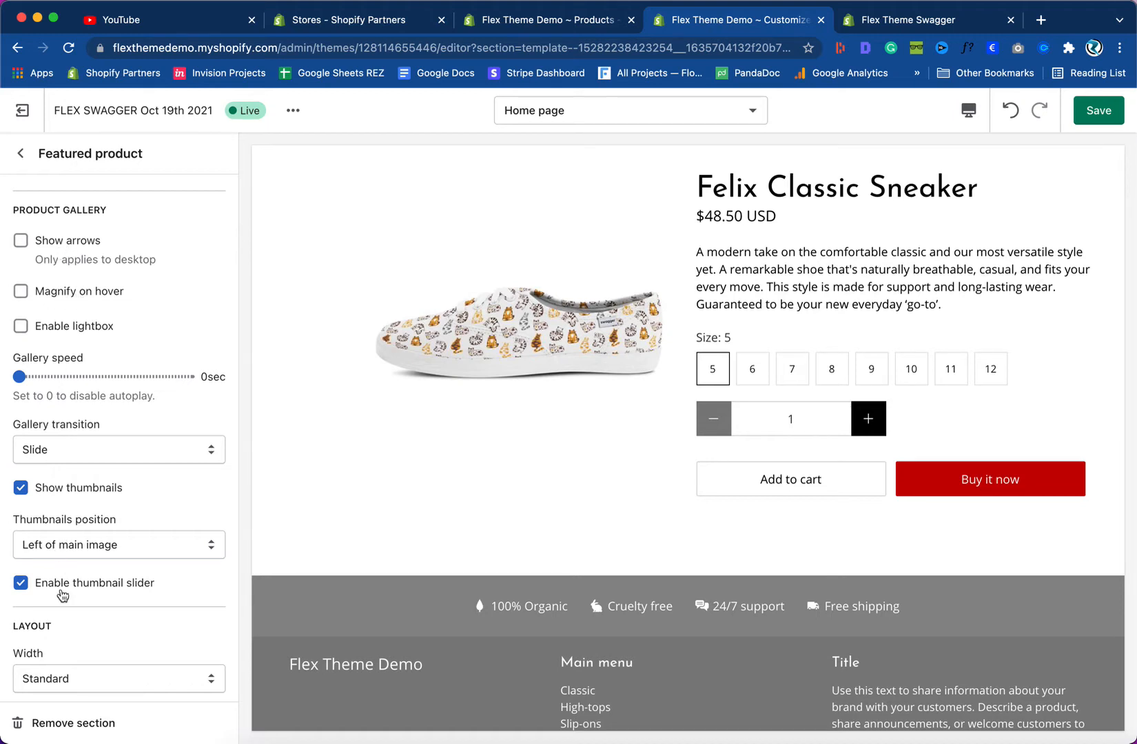
- Turn off Enable thumbnail slider in the Featured product's gallery settings
{"action": "left_click", "coordinate": [107, 593]}
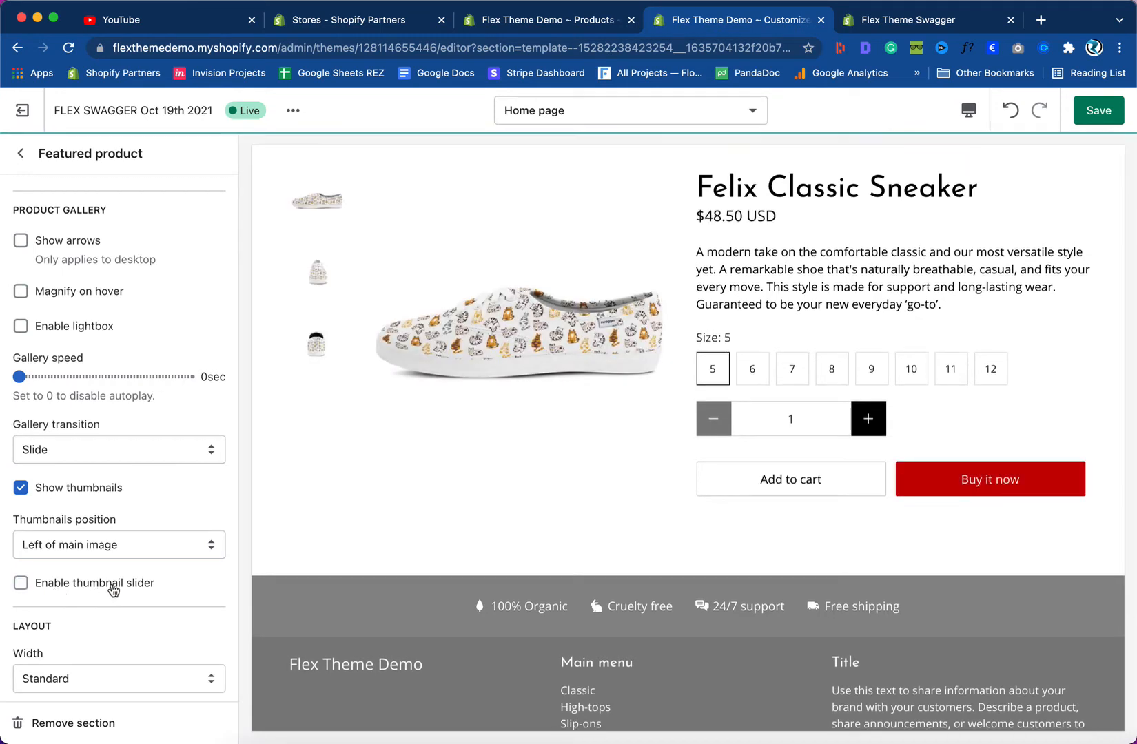
{"action": "scroll", "coordinate": [287, 537], "scroll_direction": "up", "scroll_amount": 2}
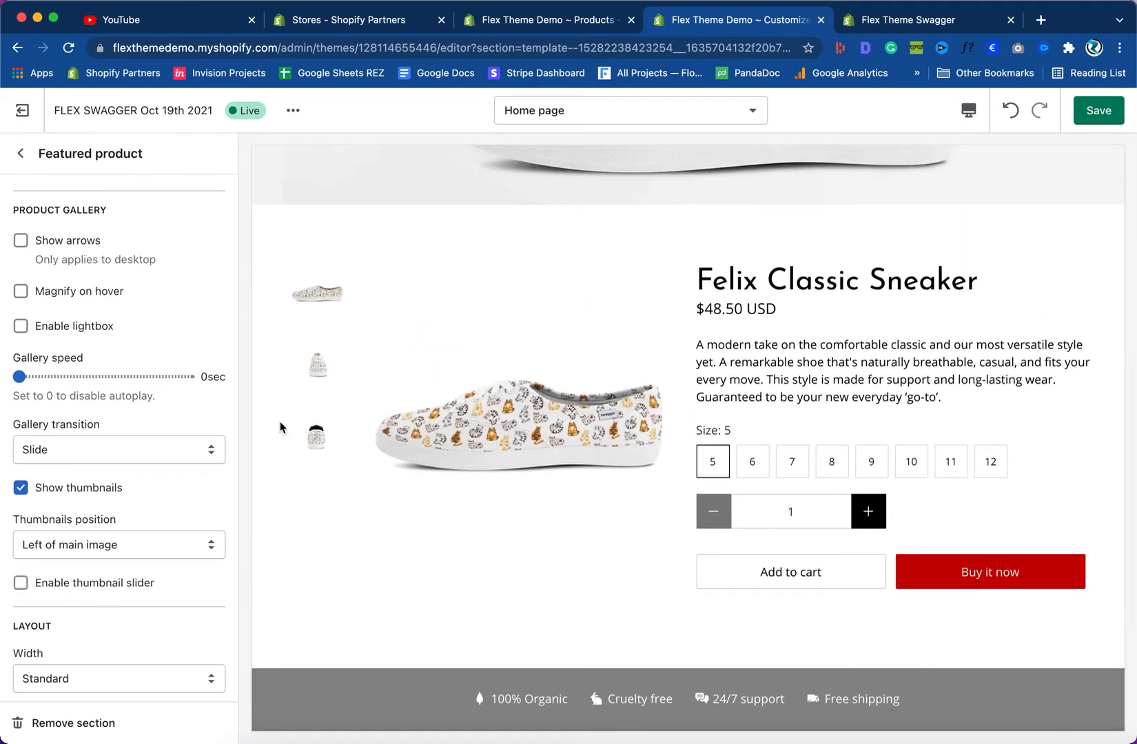
{"action": "scroll", "coordinate": [85, 564], "scroll_direction": "down", "scroll_amount": 1}
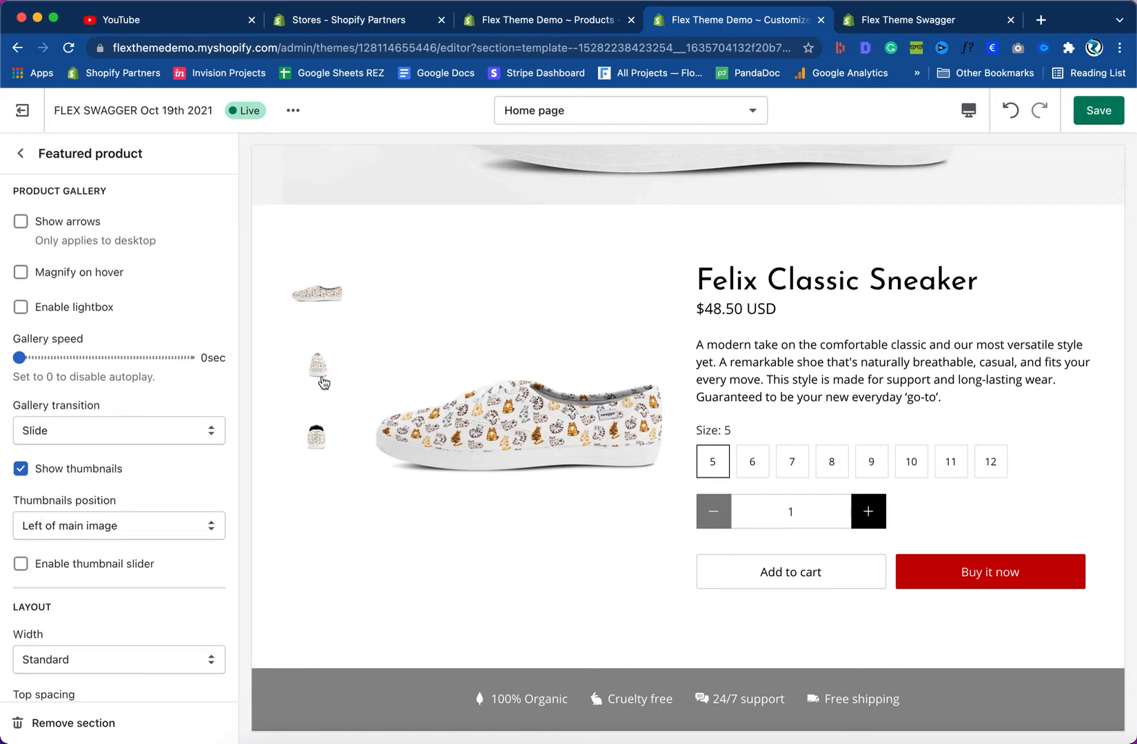
- Check the gallery thumbnails on the Swagger demo store, then set the Featured product's Thumbnails position to Below main image
{"action": "left_click", "coordinate": [895, 20]}
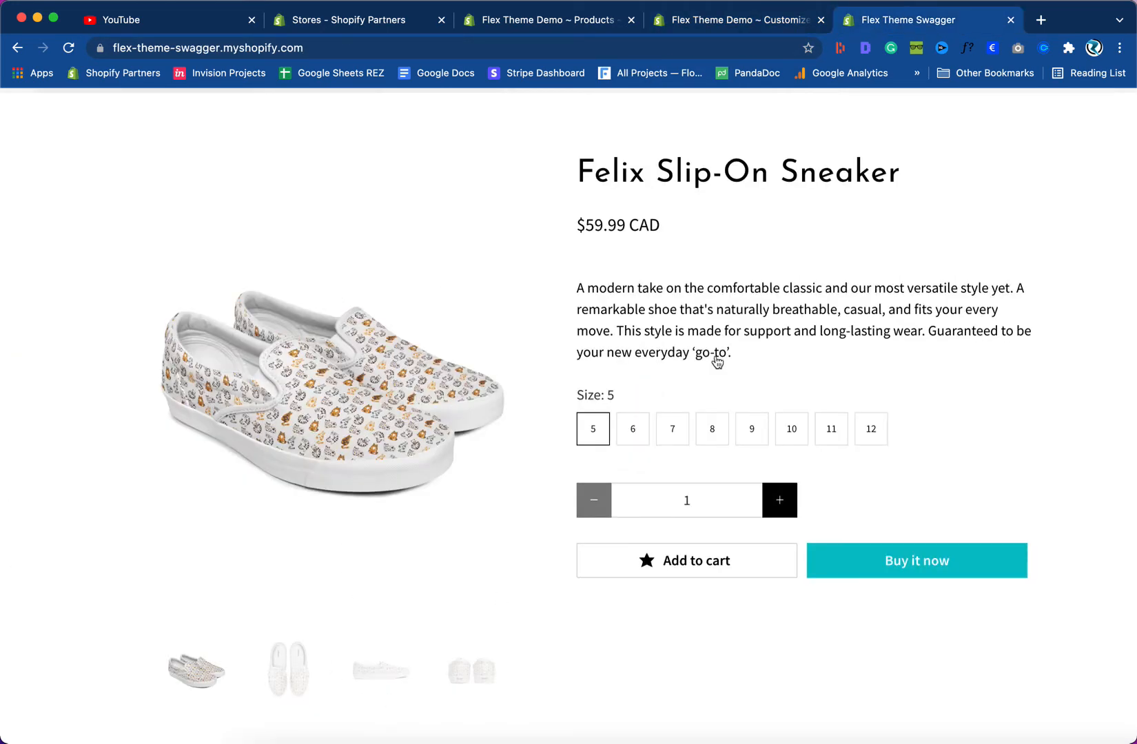
{"action": "left_click", "coordinate": [767, 25]}
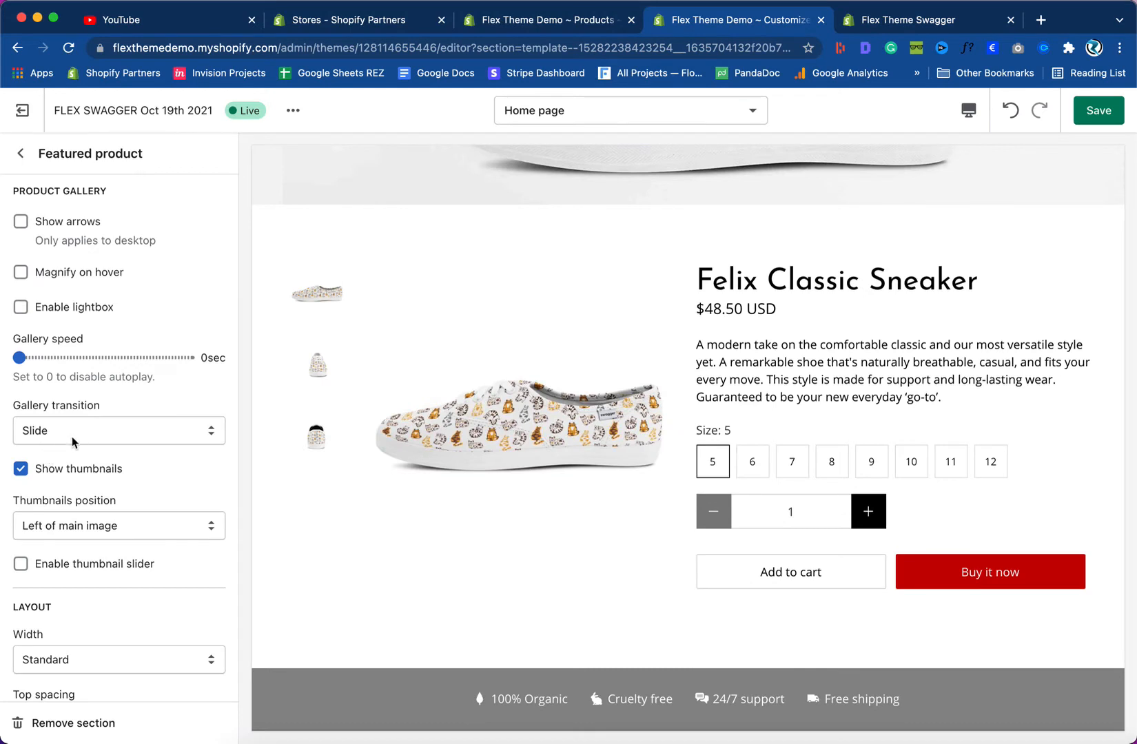
{"action": "left_click", "coordinate": [69, 530]}
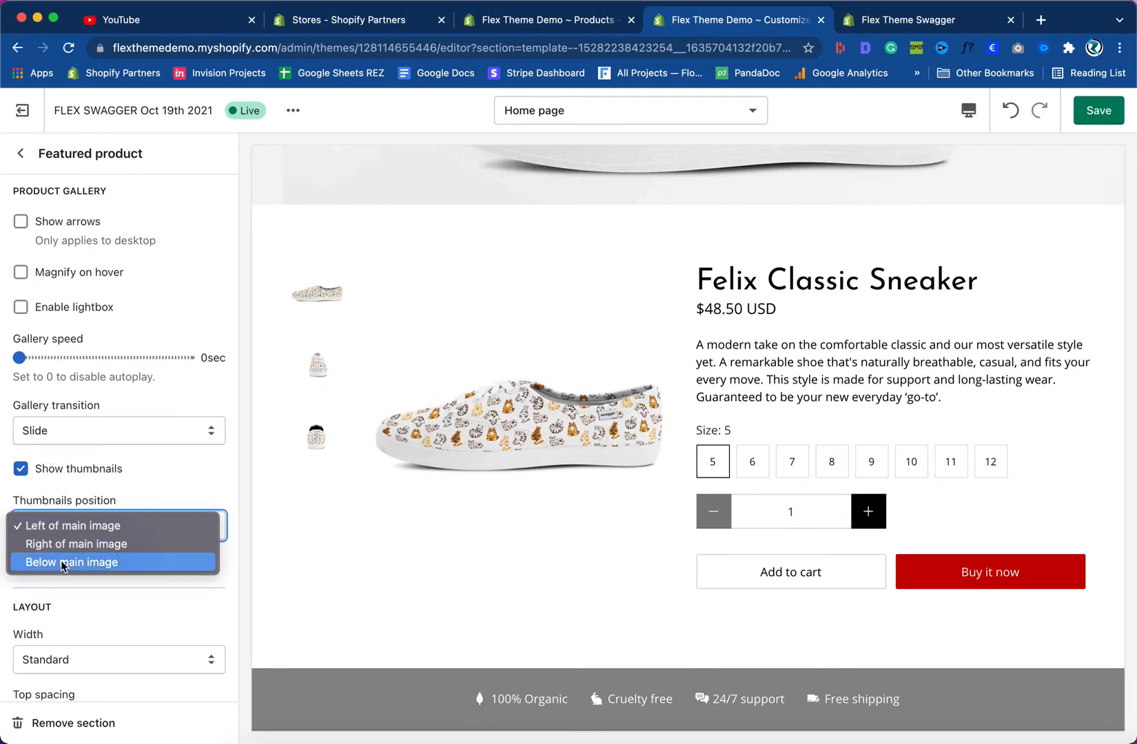
{"action": "left_click", "coordinate": [60, 560]}
{"action": "scroll", "coordinate": [315, 627], "scroll_direction": "down", "scroll_amount": 4}
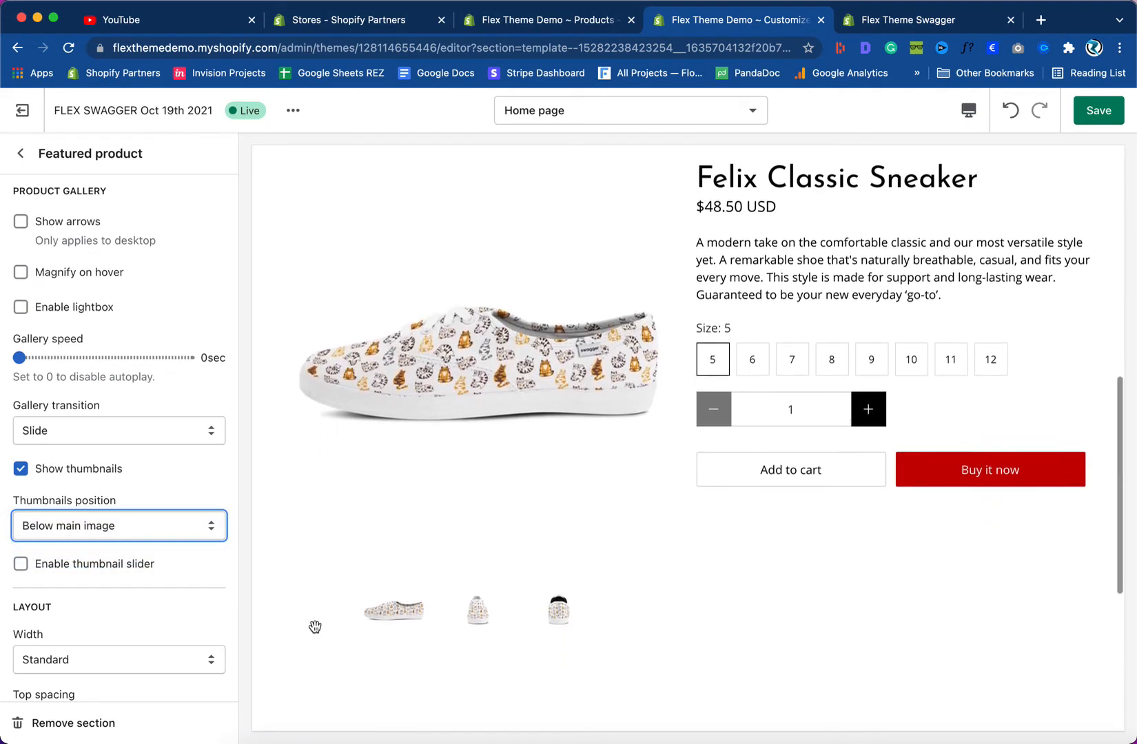
{"action": "scroll", "coordinate": [315, 627], "scroll_direction": "up", "scroll_amount": 3}
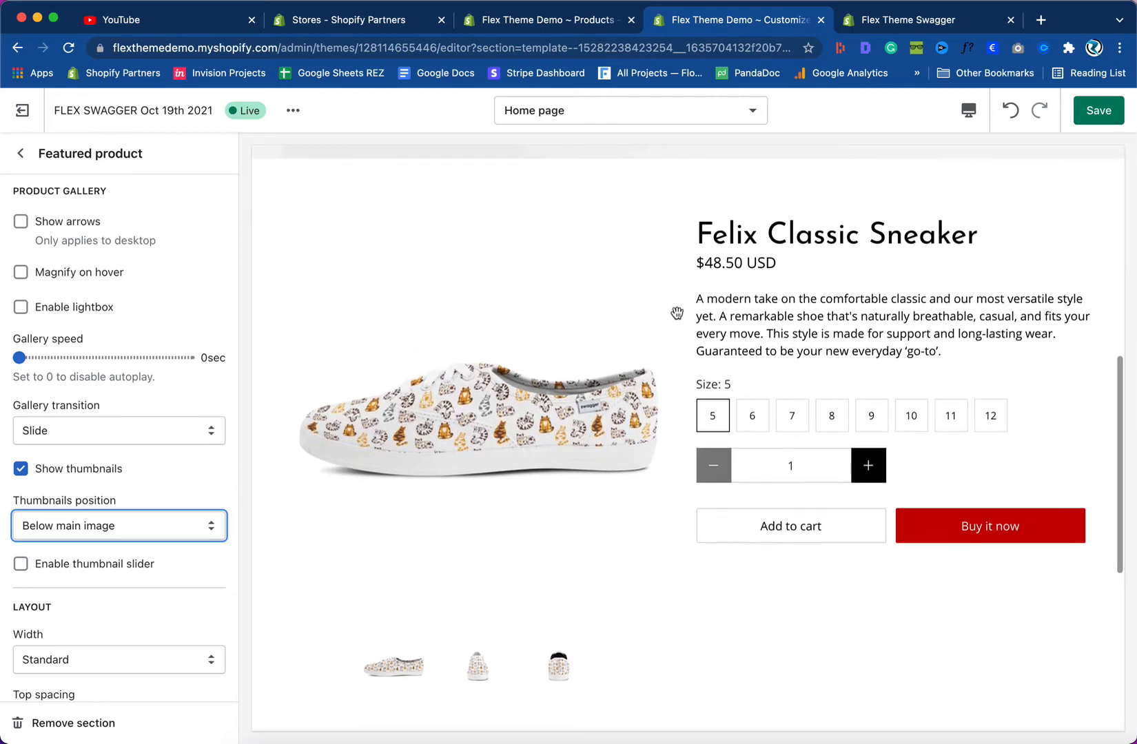
- Preview the home page in Fullscreen and compare the featured product's layout with the Swagger demo store
{"action": "left_click", "coordinate": [969, 110]}
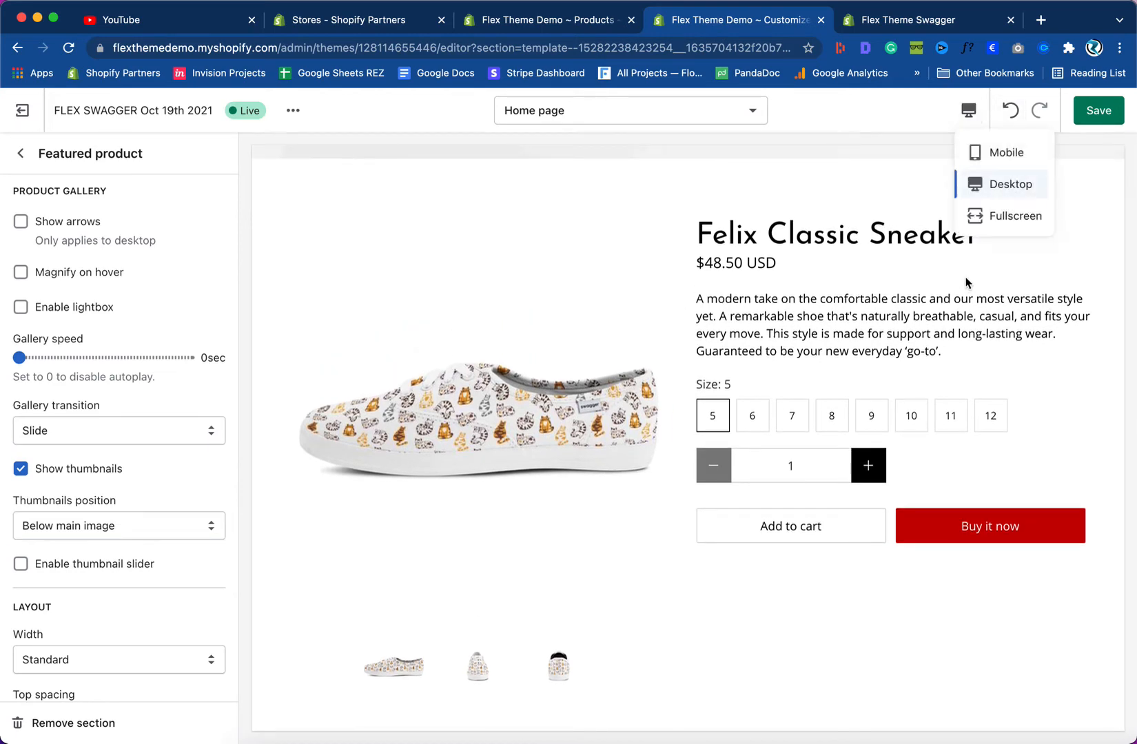
{"action": "left_click", "coordinate": [996, 217]}
{"action": "scroll", "coordinate": [684, 426], "scroll_direction": "down", "scroll_amount": 5}
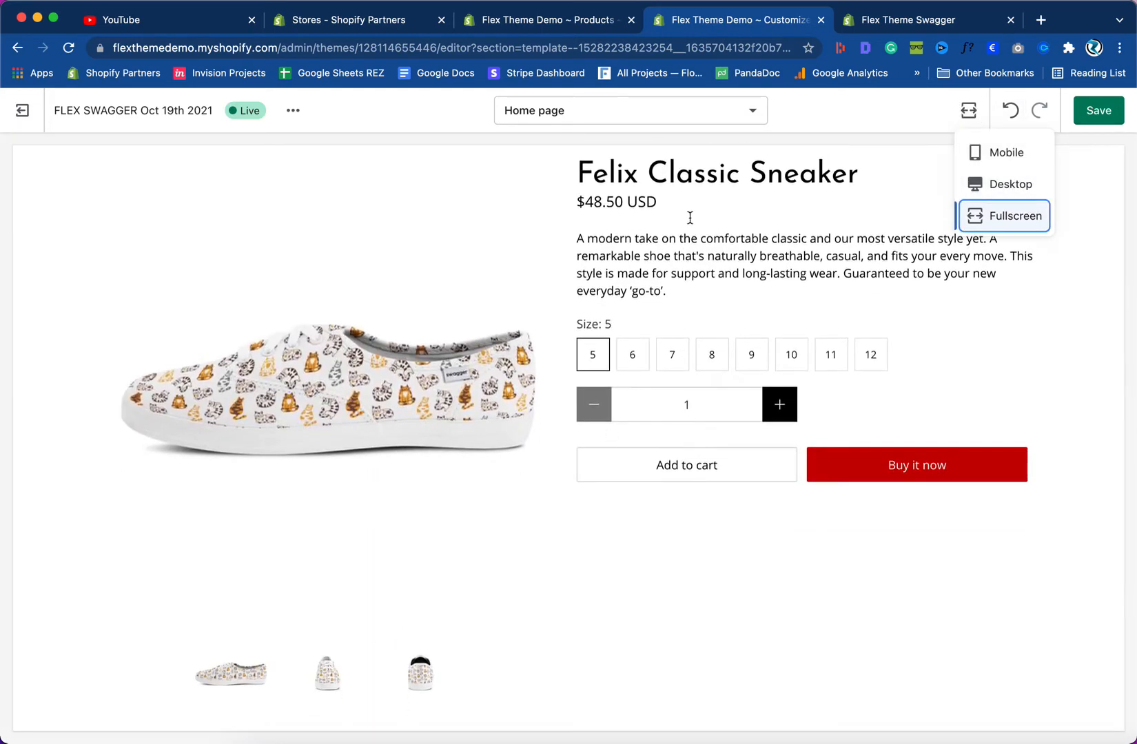
{"action": "left_click", "coordinate": [870, 31]}
{"action": "scroll", "coordinate": [701, 349], "scroll_direction": "down", "scroll_amount": 1}
{"action": "scroll", "coordinate": [701, 350], "scroll_direction": "up", "scroll_amount": 1}
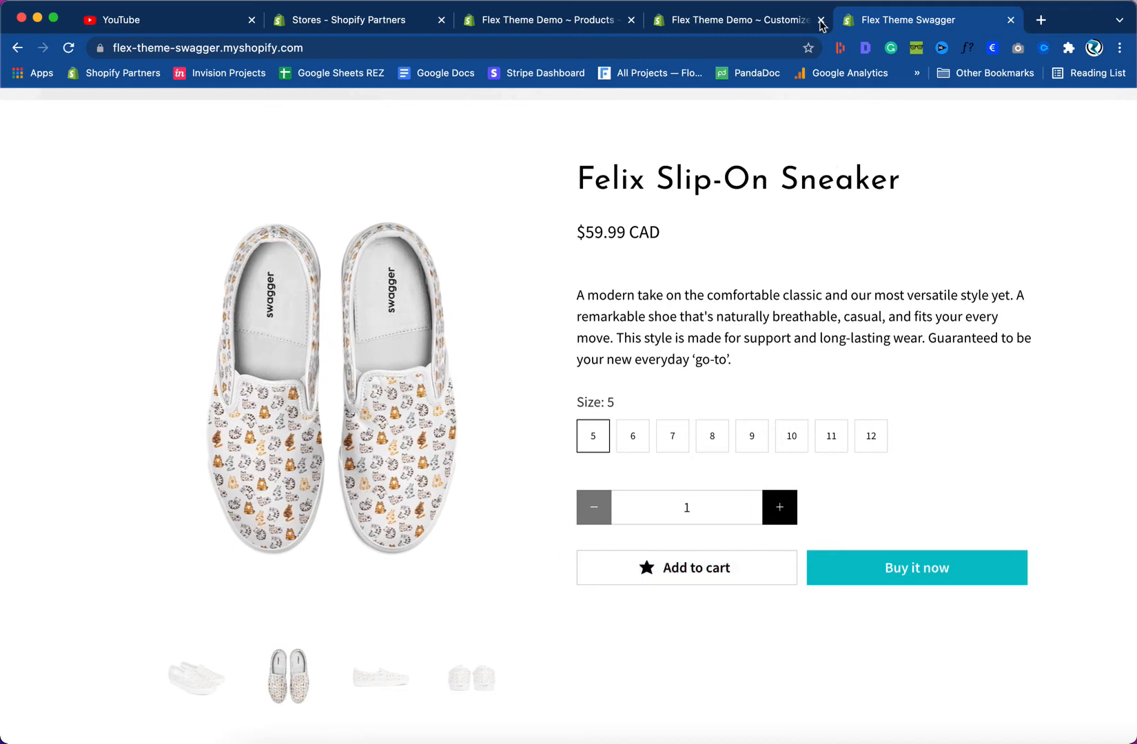
{"action": "left_click", "coordinate": [765, 20]}
{"action": "scroll", "coordinate": [692, 265], "scroll_direction": "up", "scroll_amount": 2}
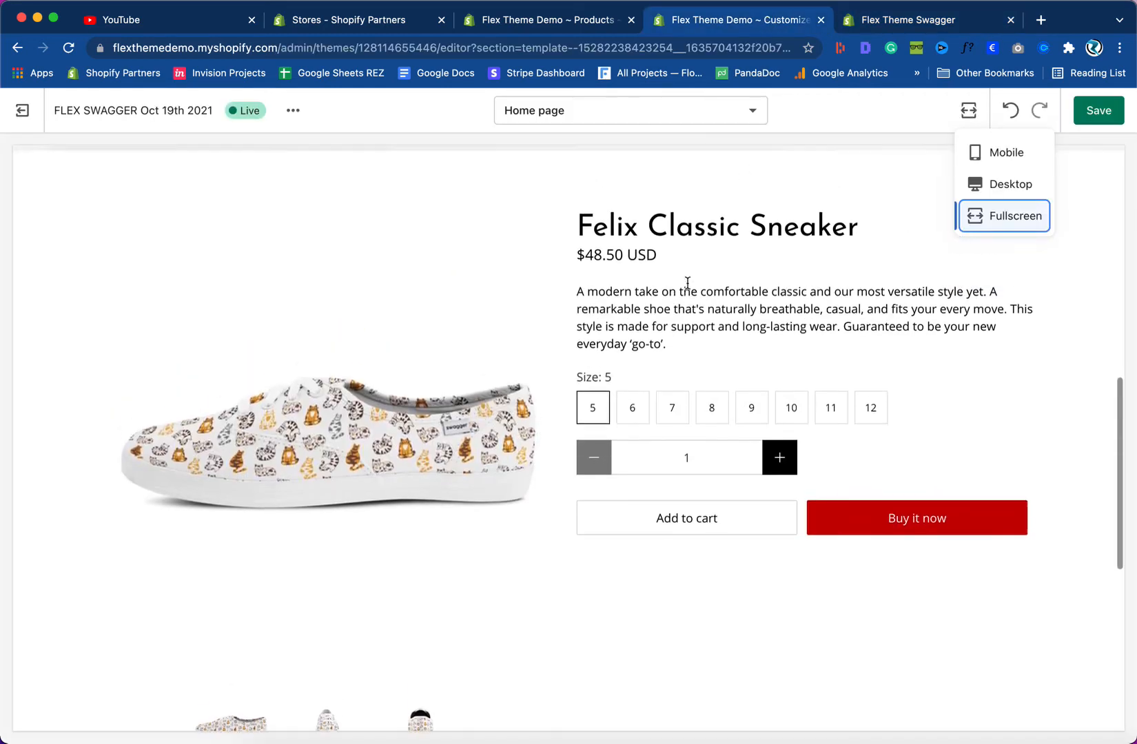
- Compare the product description text with the Swagger demo store, then return the editor to the Desktop preview
{"action": "left_click", "coordinate": [889, 24]}
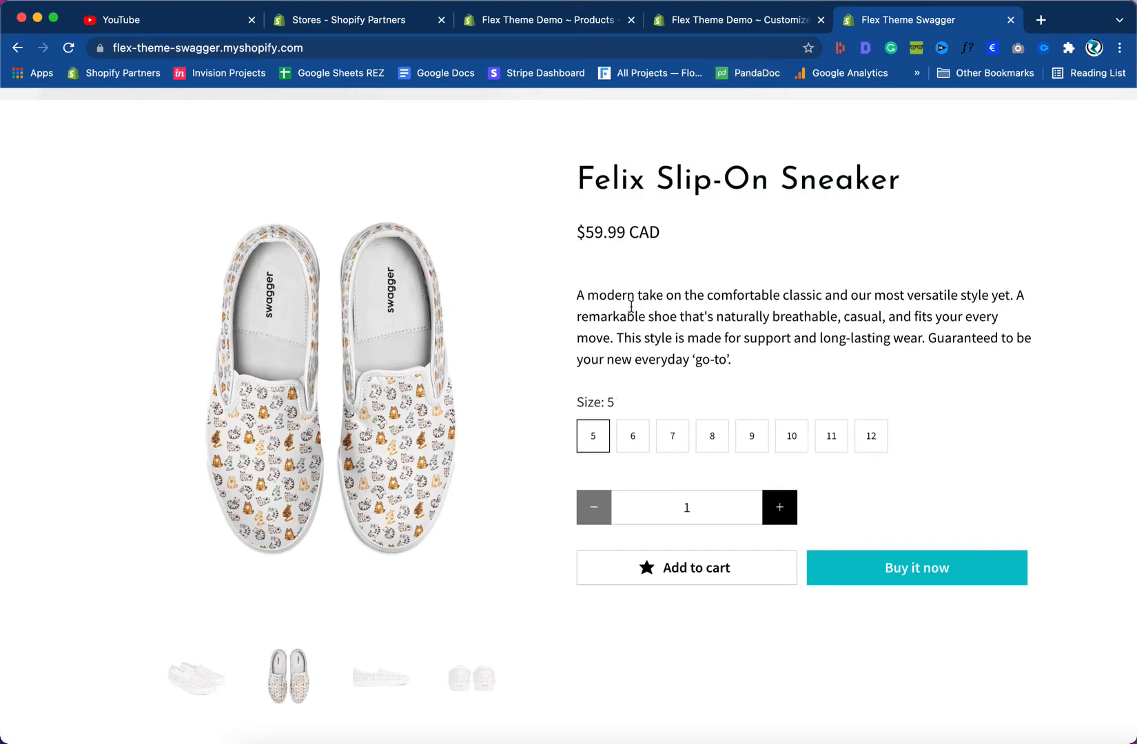
{"action": "left_click_drag", "start_coordinate": [604, 299], "coordinate": [715, 303]}
{"action": "left_click", "coordinate": [777, 24]}
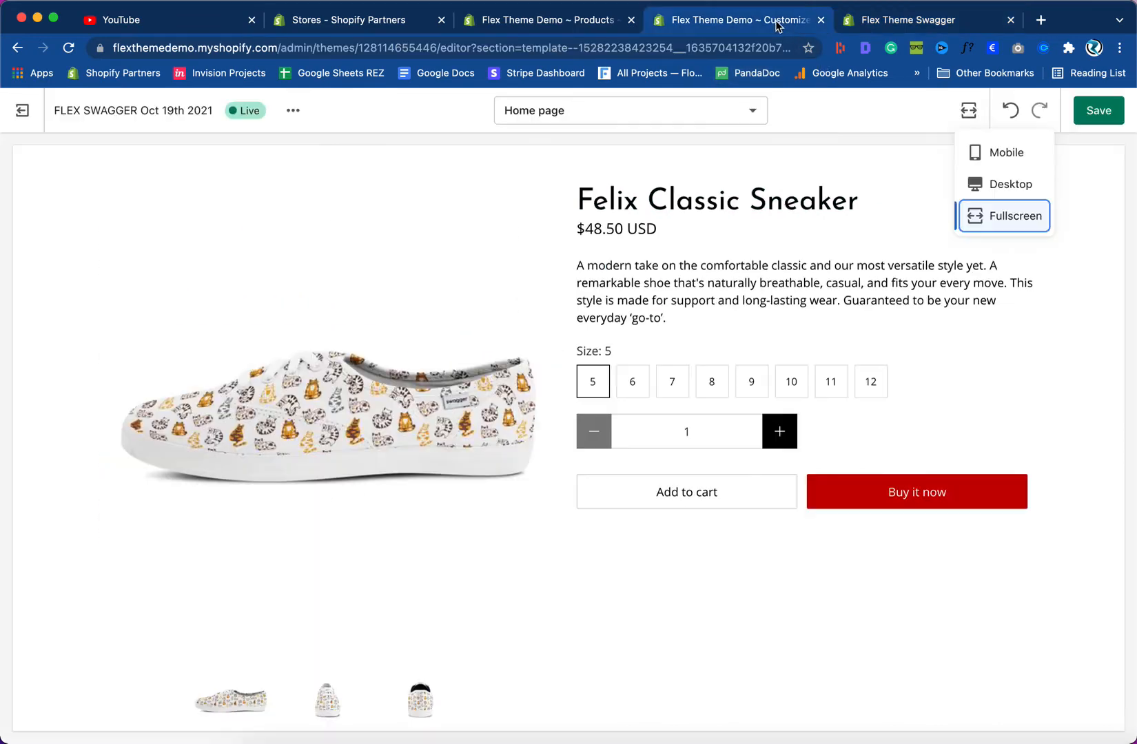
{"action": "left_click_drag", "start_coordinate": [632, 300], "coordinate": [689, 303]}
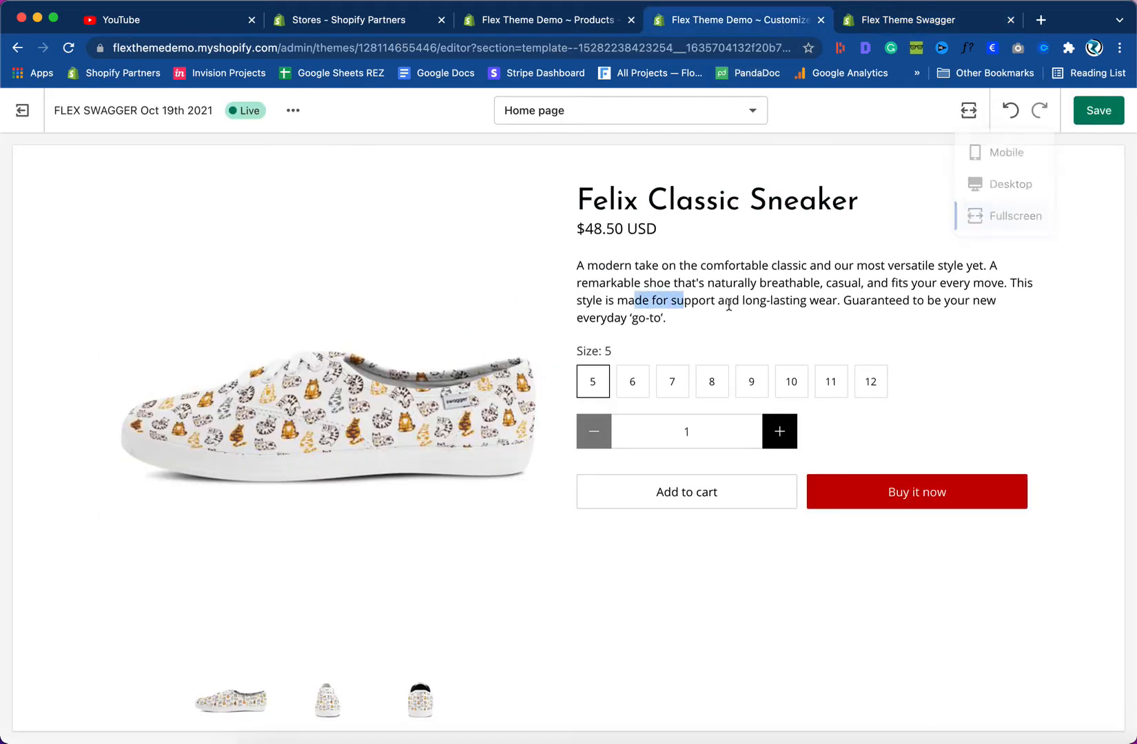
{"action": "left_click", "coordinate": [719, 300]}
{"action": "left_click", "coordinate": [889, 20]}
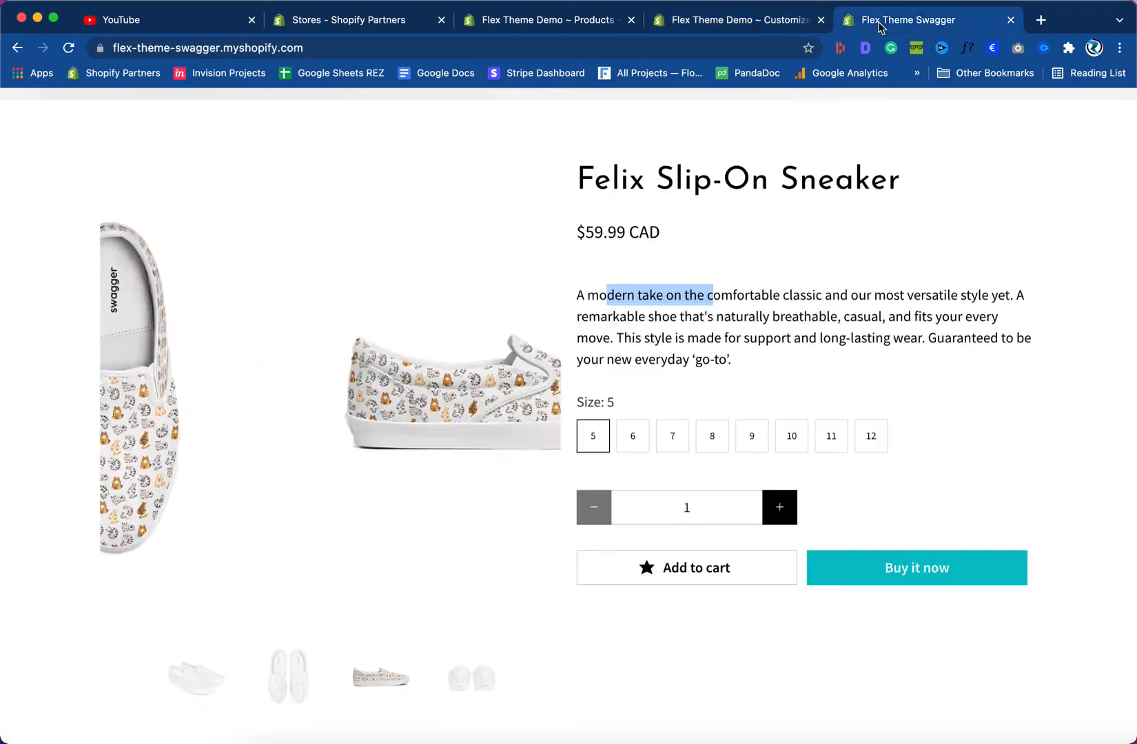
{"action": "left_click", "coordinate": [772, 28]}
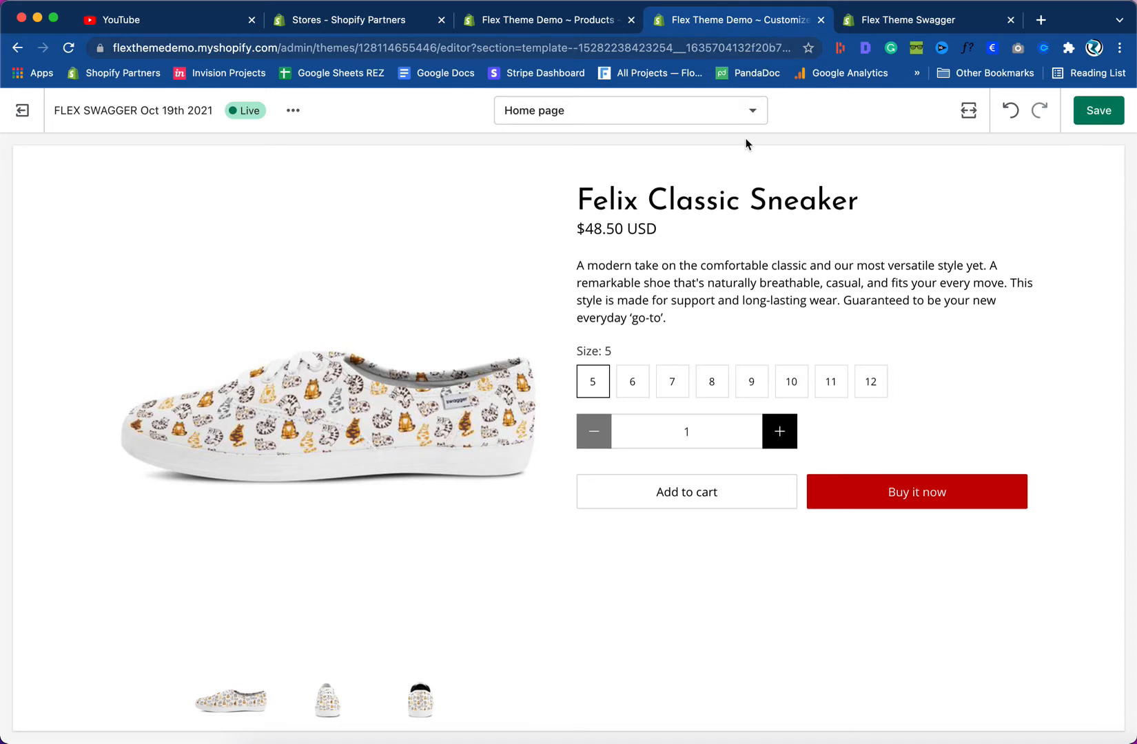
{"action": "left_click", "coordinate": [968, 111]}
{"action": "left_click", "coordinate": [971, 197]}
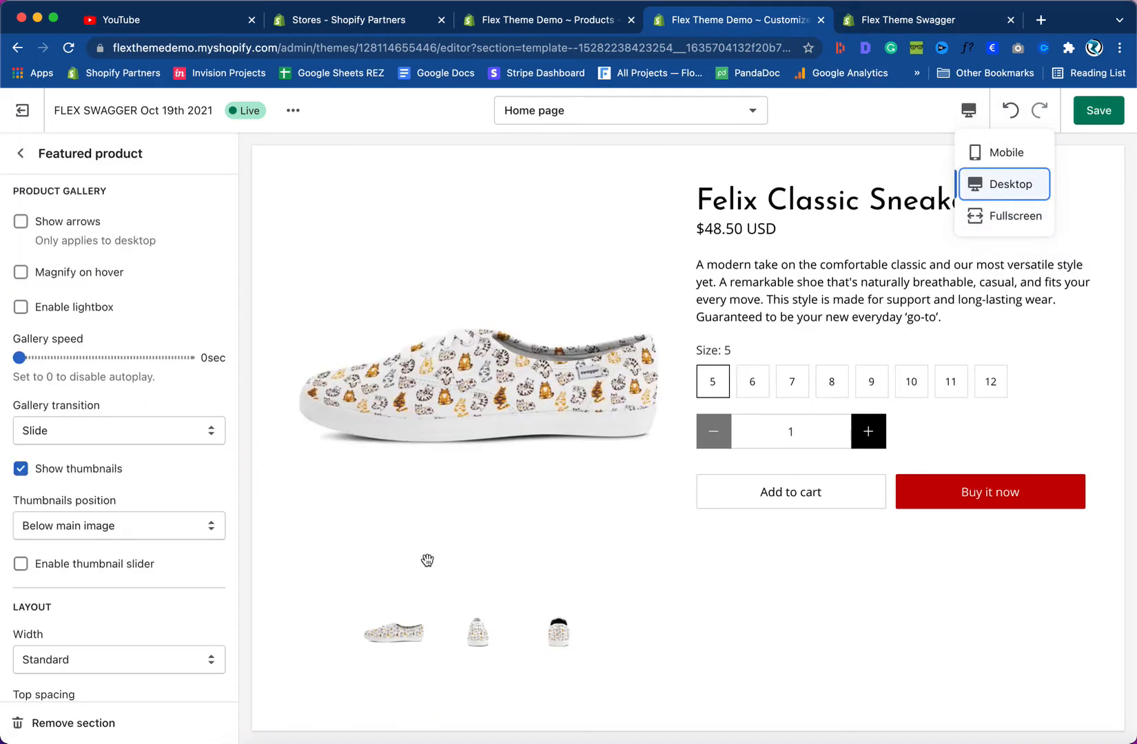
- Review the Featured product's gallery, layout, advanced and theme settings for remaining differences from the demo store
{"action": "scroll", "coordinate": [121, 610], "scroll_direction": "down", "scroll_amount": 5}
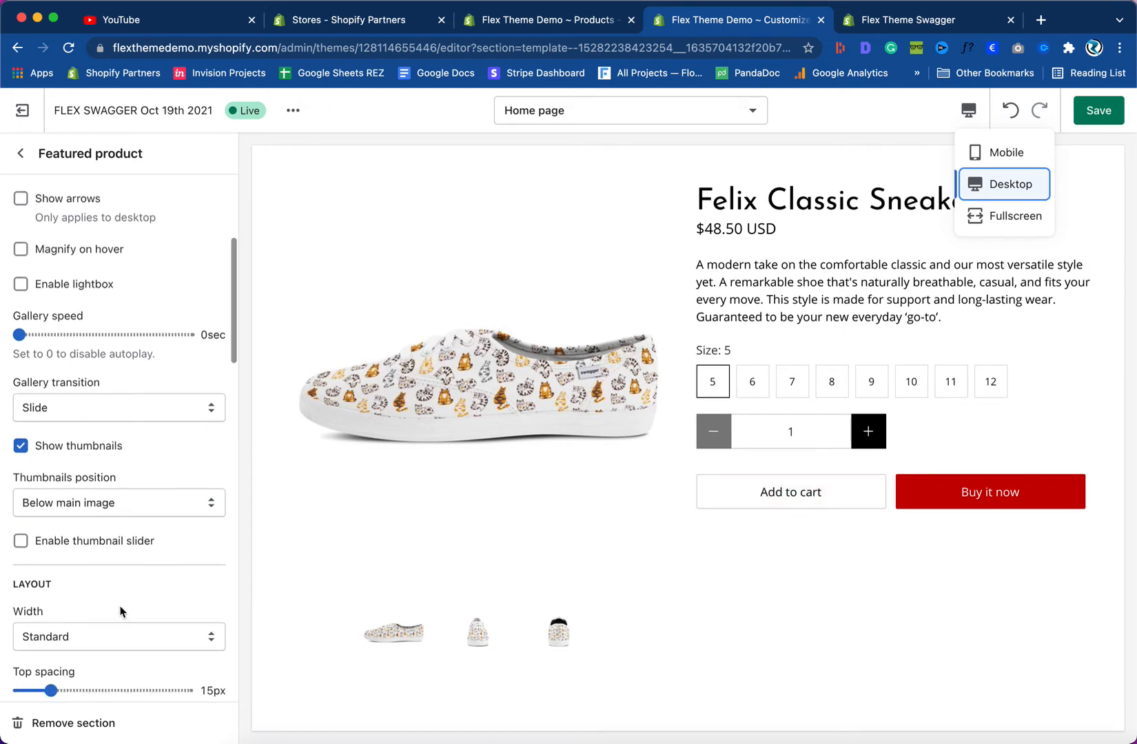
{"action": "scroll", "coordinate": [119, 611], "scroll_direction": "down", "scroll_amount": 7}
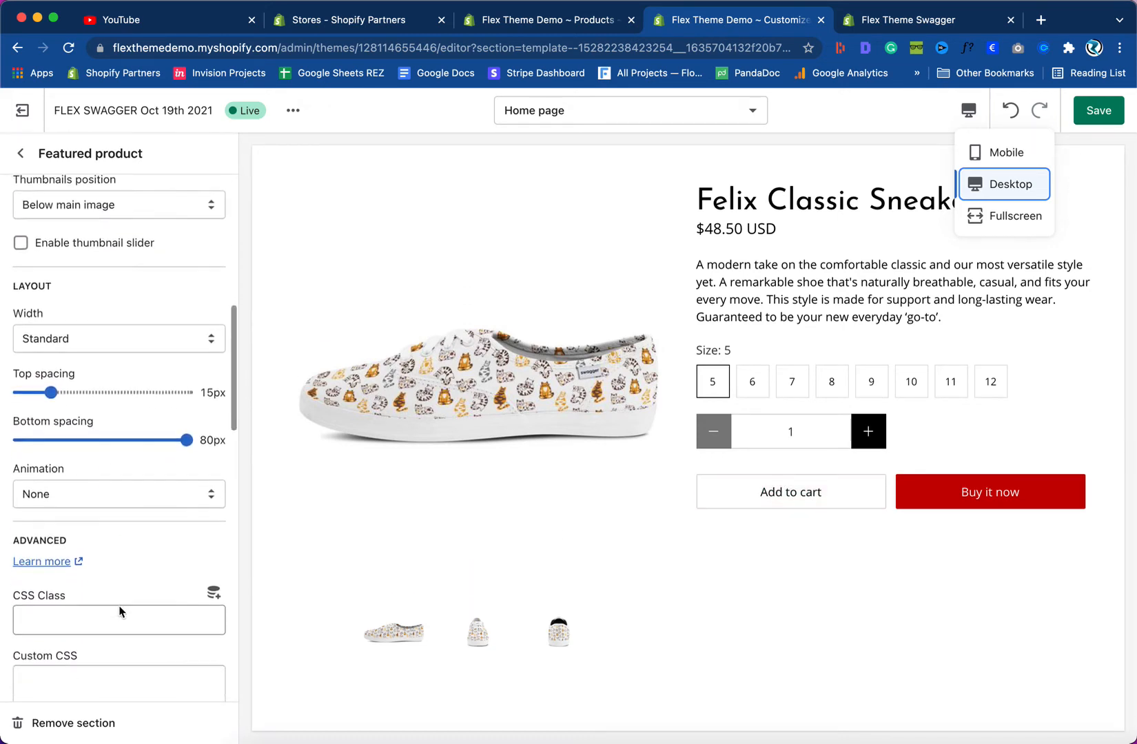
{"action": "scroll", "coordinate": [119, 606], "scroll_direction": "down", "scroll_amount": 4}
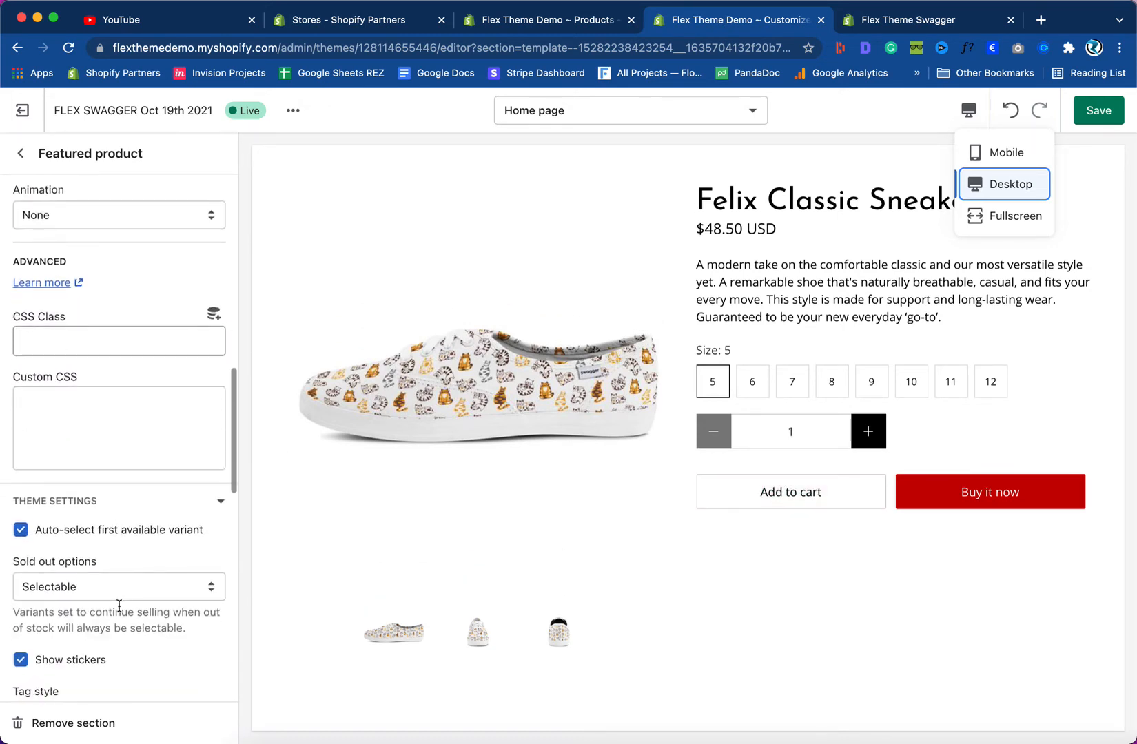
{"action": "left_click", "coordinate": [218, 506]}
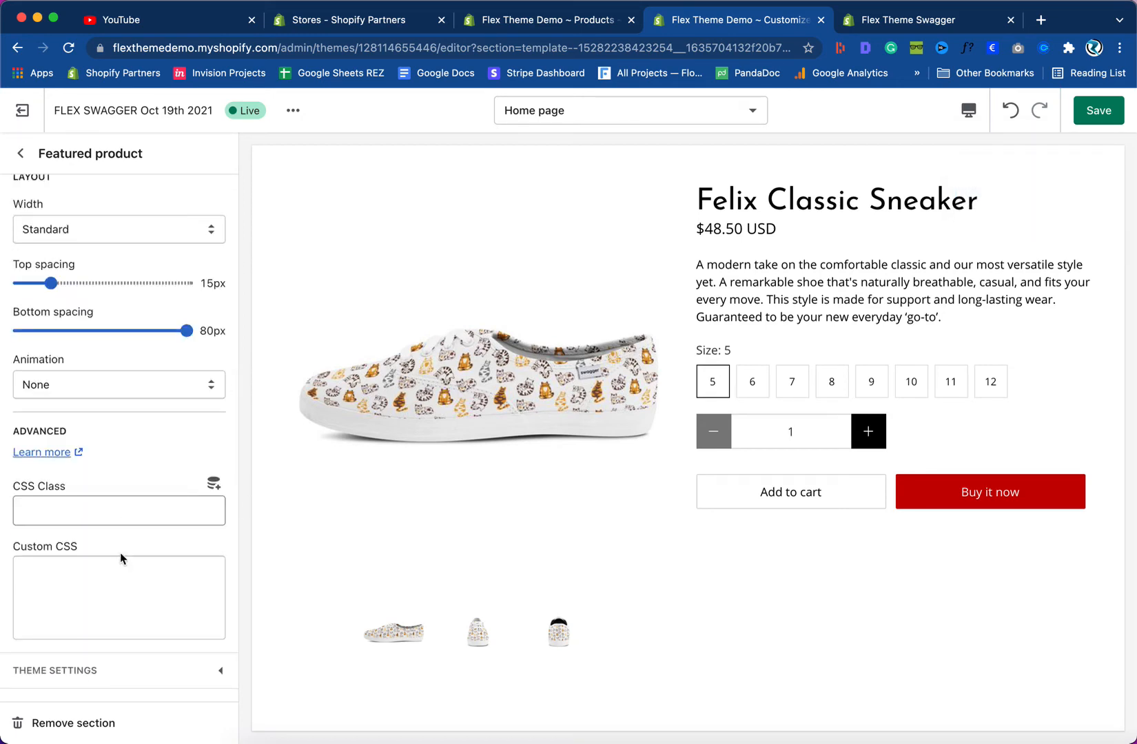
{"action": "scroll", "coordinate": [120, 557], "scroll_direction": "up", "scroll_amount": 2}
{"action": "scroll", "coordinate": [120, 560], "scroll_direction": "up", "scroll_amount": 9}
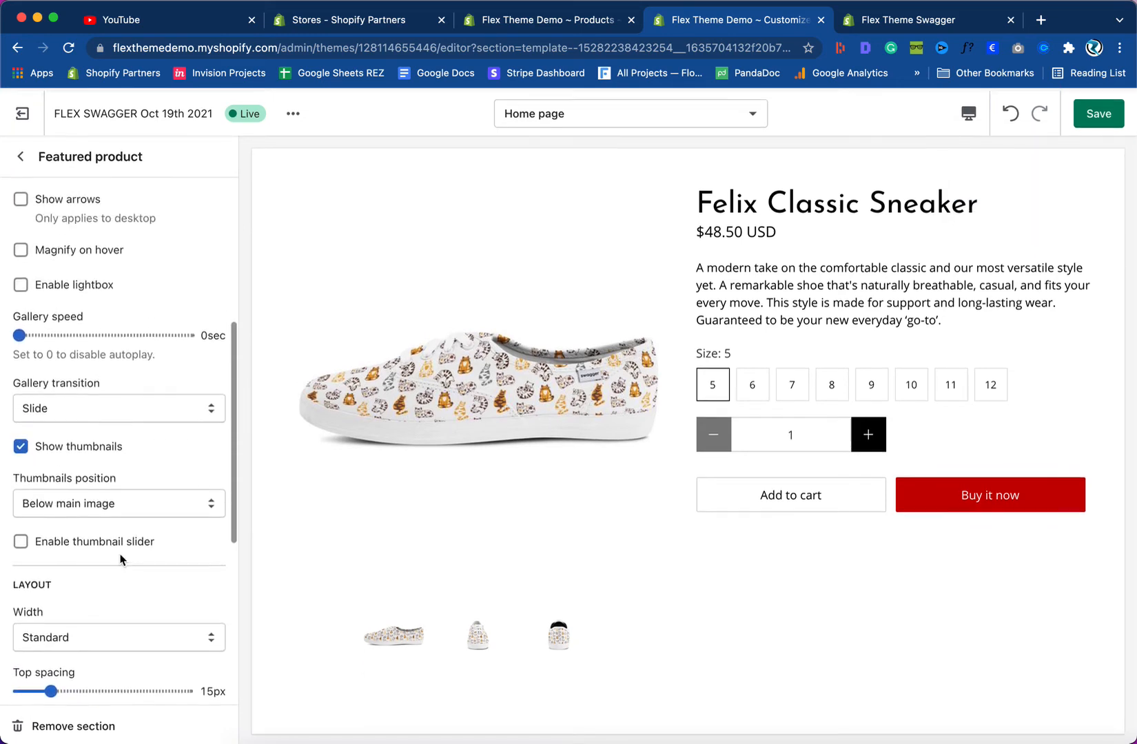
{"action": "scroll", "coordinate": [120, 559], "scroll_direction": "down", "scroll_amount": 7}
{"action": "scroll", "coordinate": [120, 560], "scroll_direction": "down", "scroll_amount": 4}
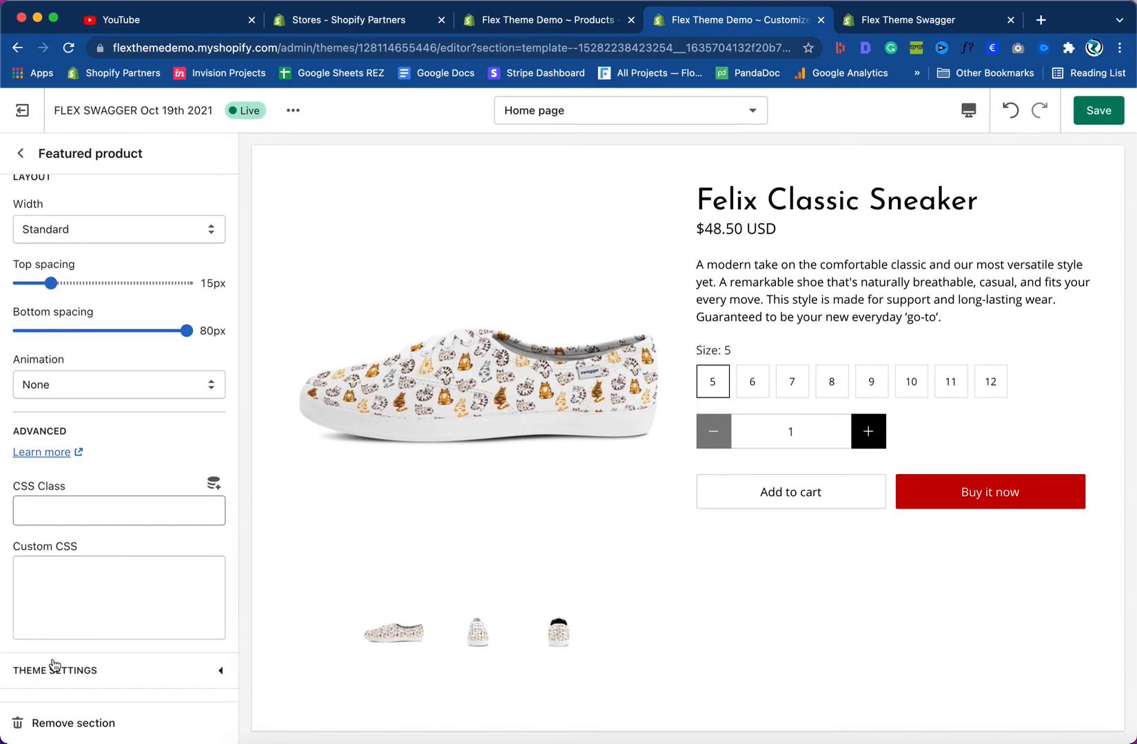
- Set the Add to cart button's icon to "star" in the Featured product's theme settings and save the theme
{"action": "scroll", "coordinate": [95, 622], "scroll_direction": "down", "scroll_amount": 1}
{"action": "scroll", "coordinate": [95, 622], "scroll_direction": "down", "scroll_amount": 12}
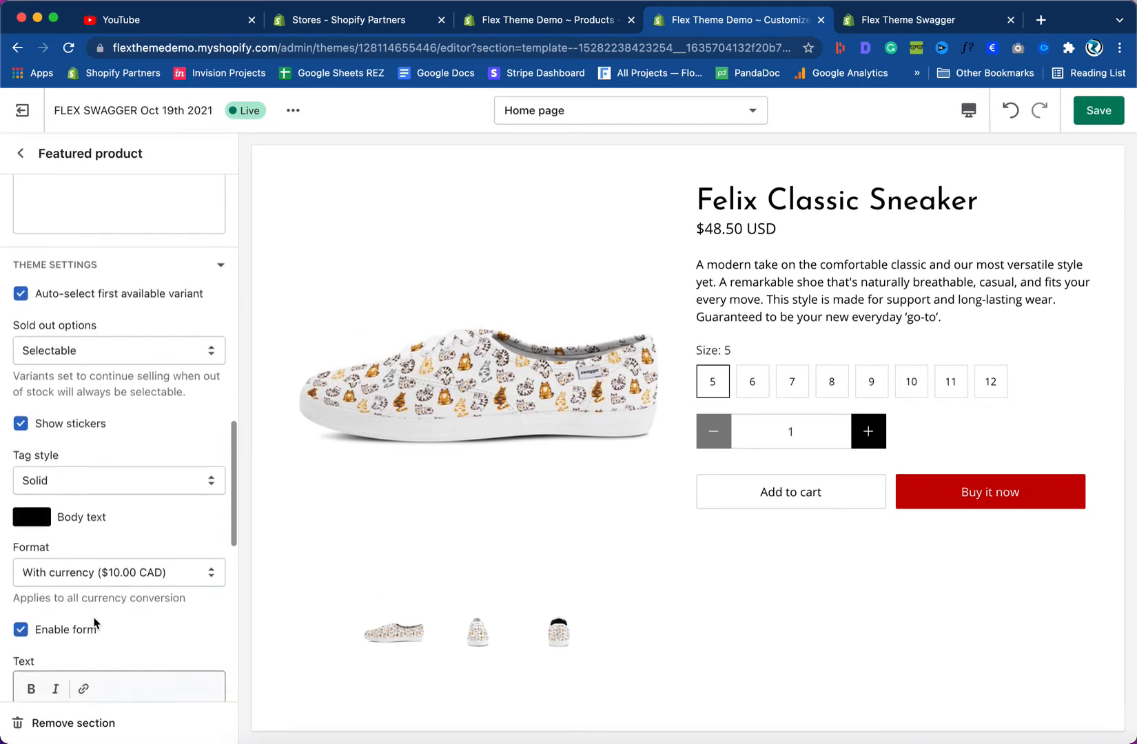
{"action": "scroll", "coordinate": [95, 622], "scroll_direction": "down", "scroll_amount": 9}
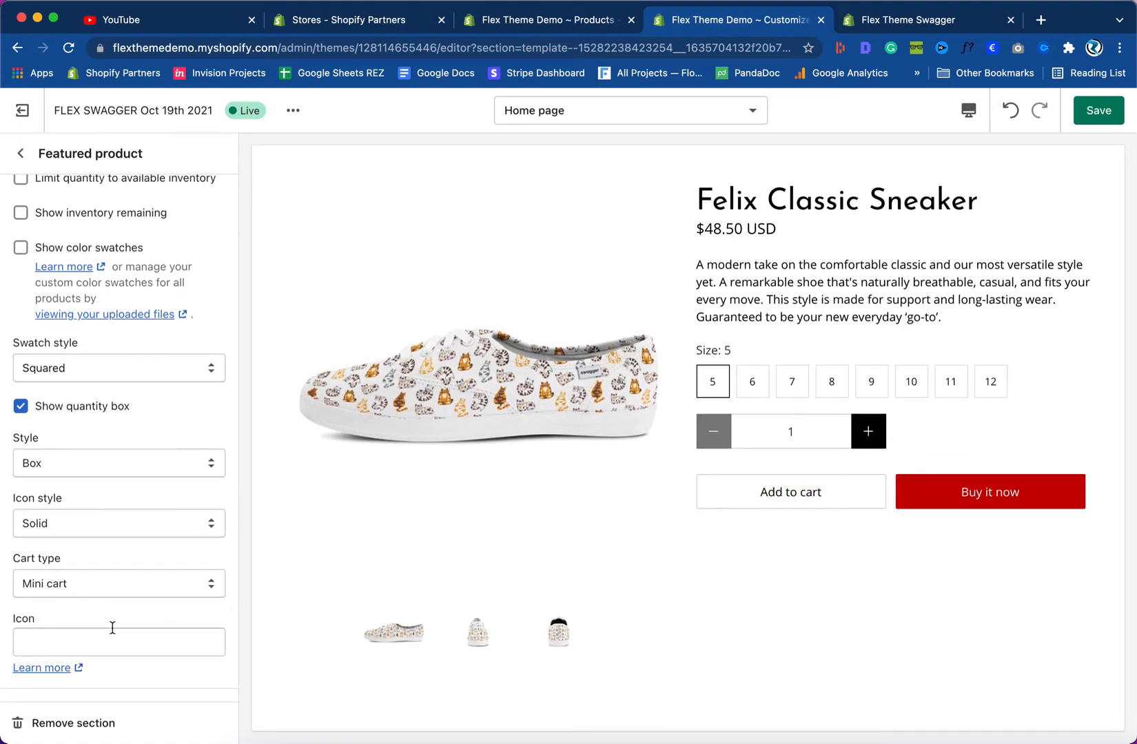
{"action": "left_click", "coordinate": [52, 640]}
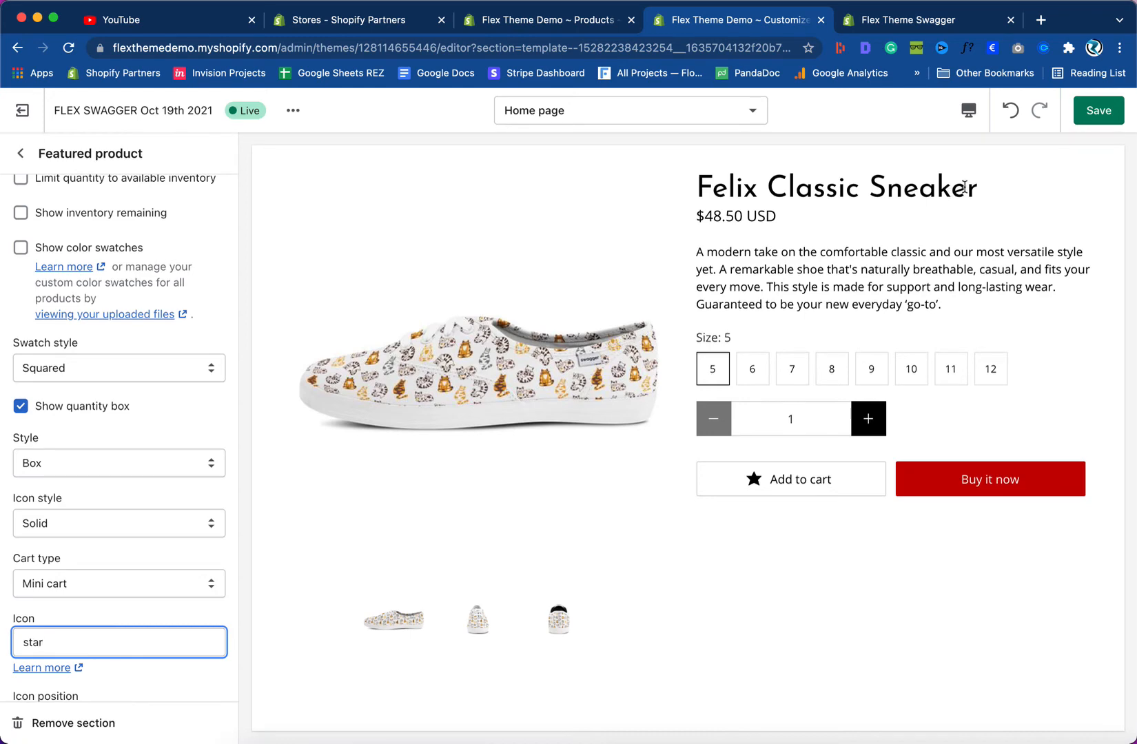
{"action": "left_click", "coordinate": [1075, 117]}
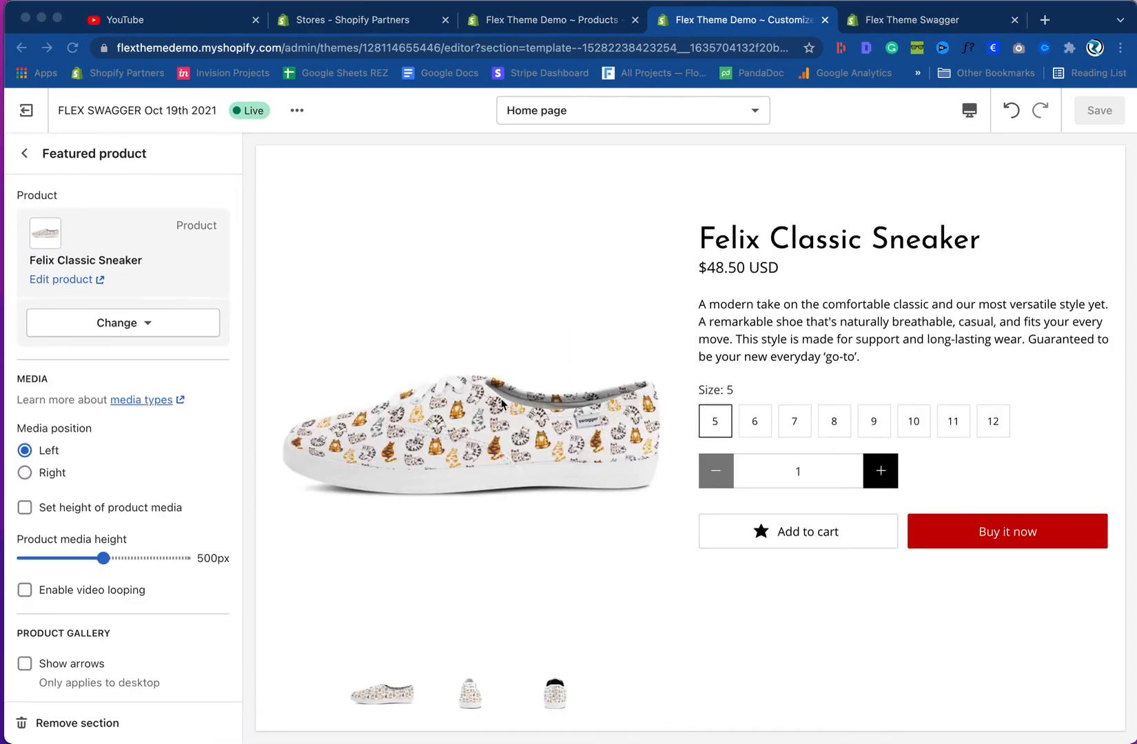
- Open the Featured product's Title, Price and Description blocks in turn and examine which settings each offers
{"action": "left_click", "coordinate": [25, 155]}
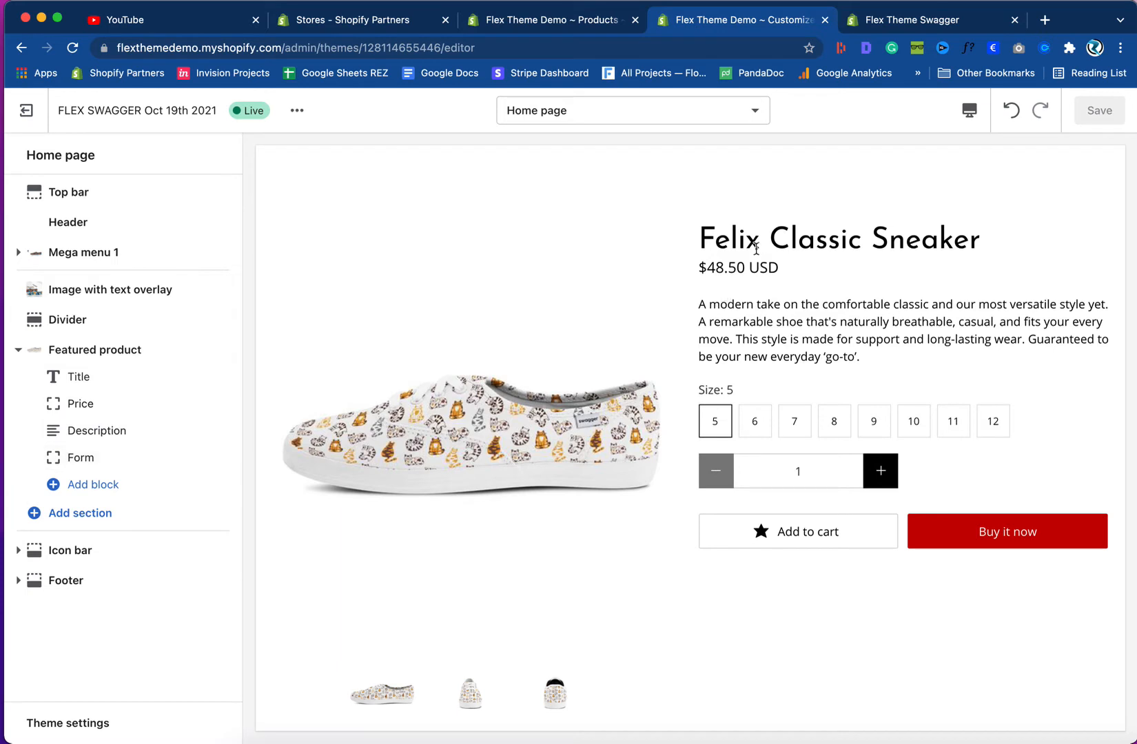
{"action": "left_click", "coordinate": [89, 378]}
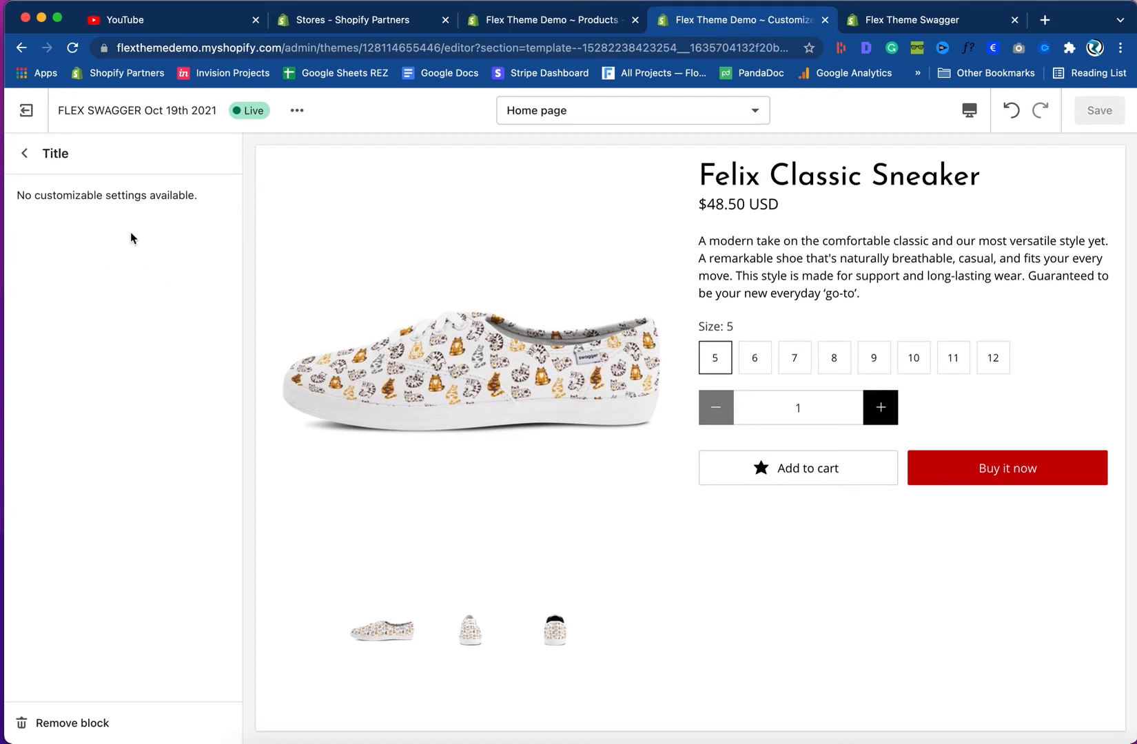
{"action": "left_click", "coordinate": [24, 153]}
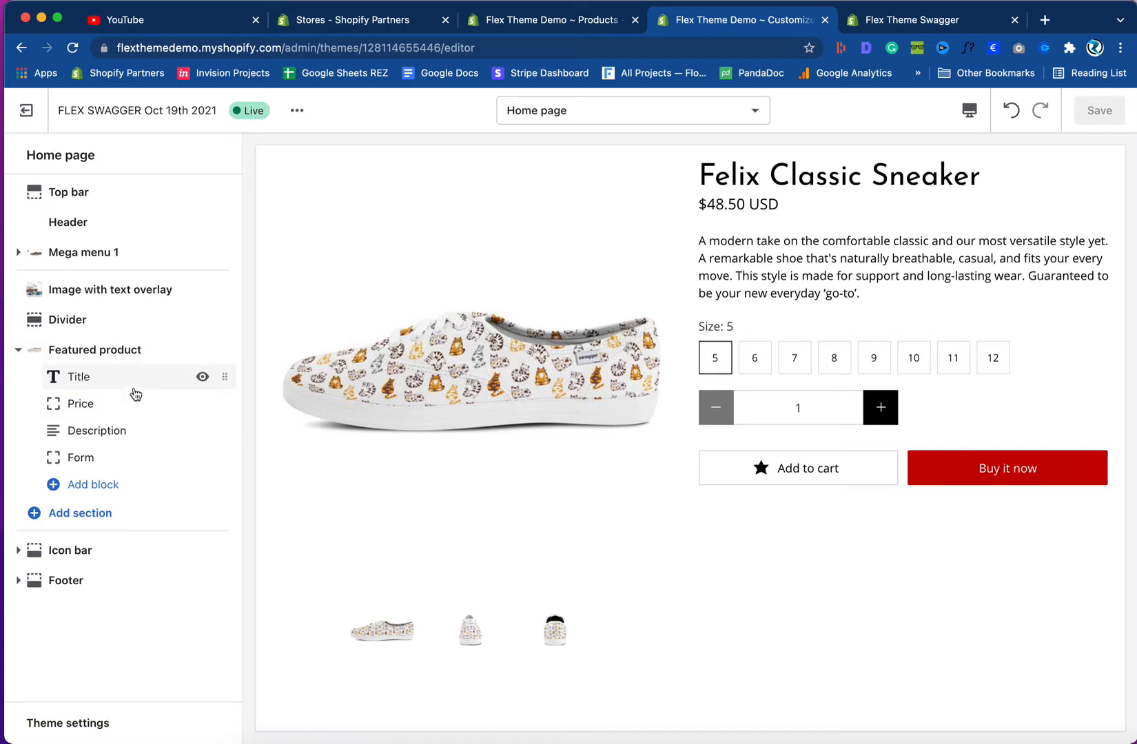
{"action": "left_click", "coordinate": [72, 384]}
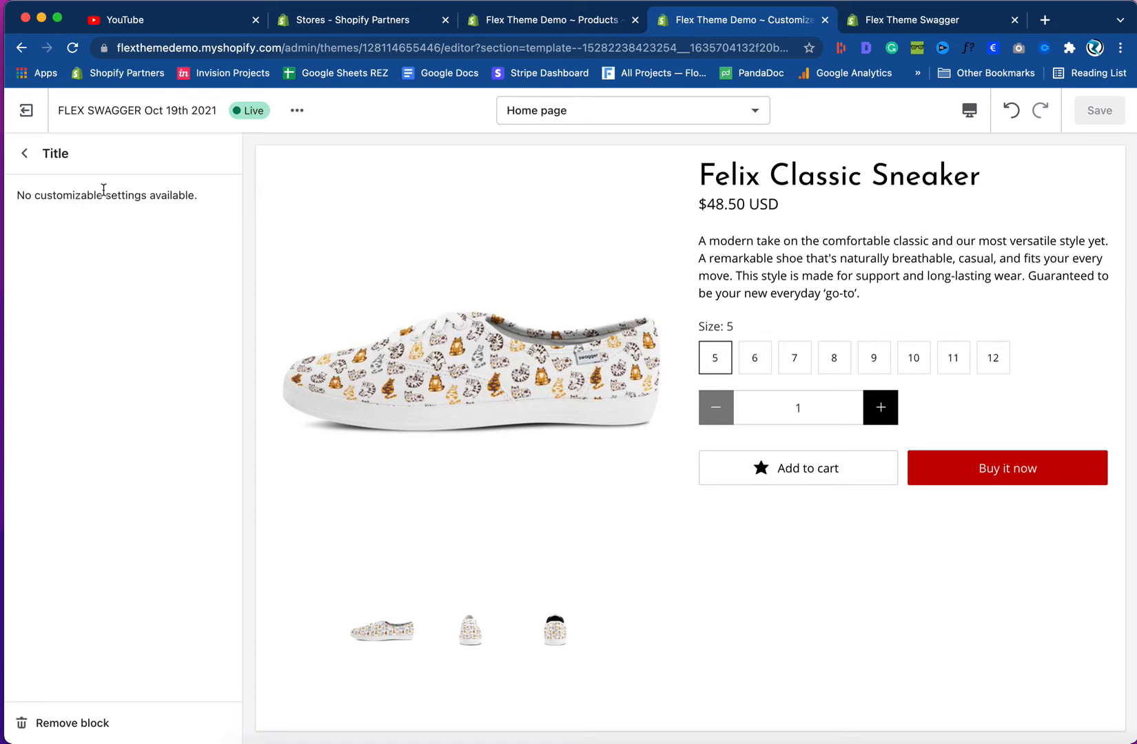
{"action": "left_click", "coordinate": [24, 156]}
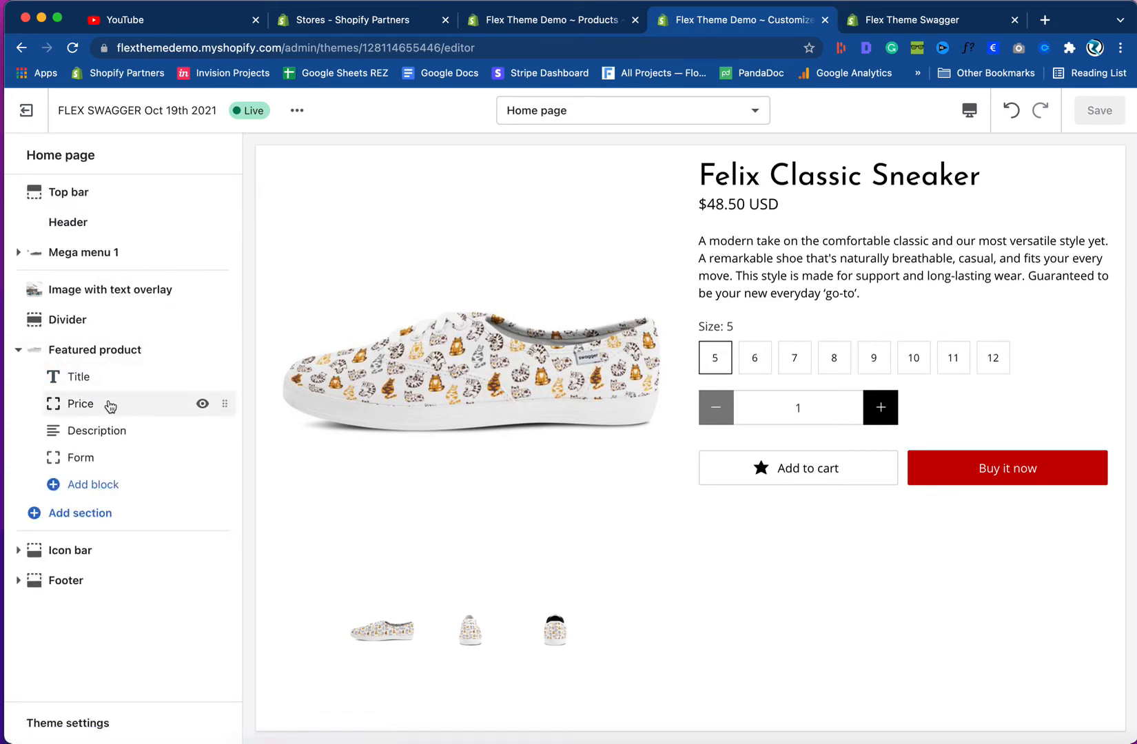
{"action": "left_click", "coordinate": [111, 406]}
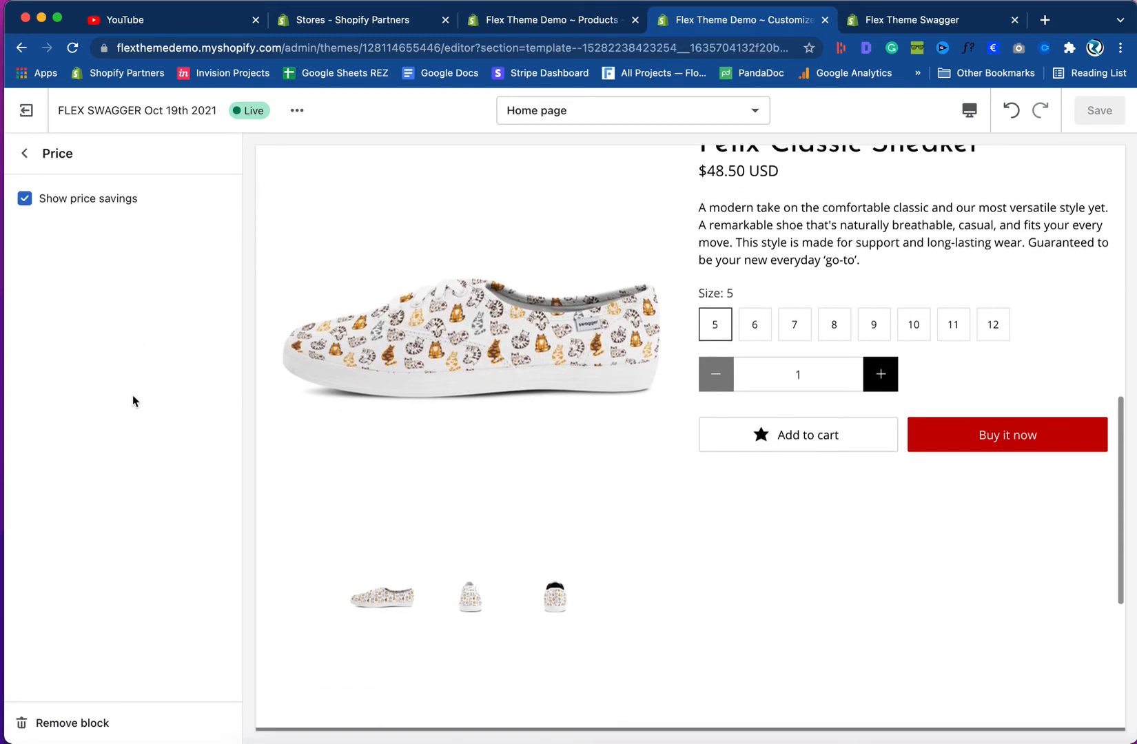
{"action": "left_click", "coordinate": [23, 156]}
{"action": "left_click", "coordinate": [84, 432]}
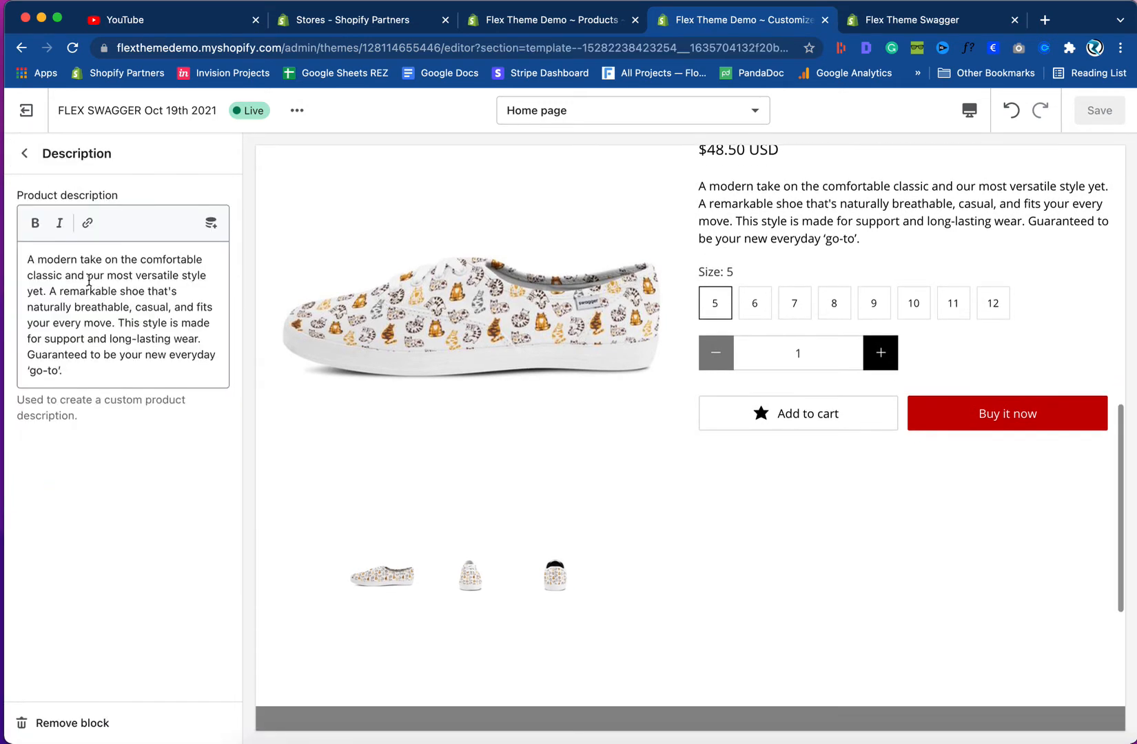
- Examine the settings offered by the Featured product's Form block, including the dynamic checkout button option
{"action": "left_click", "coordinate": [25, 153]}
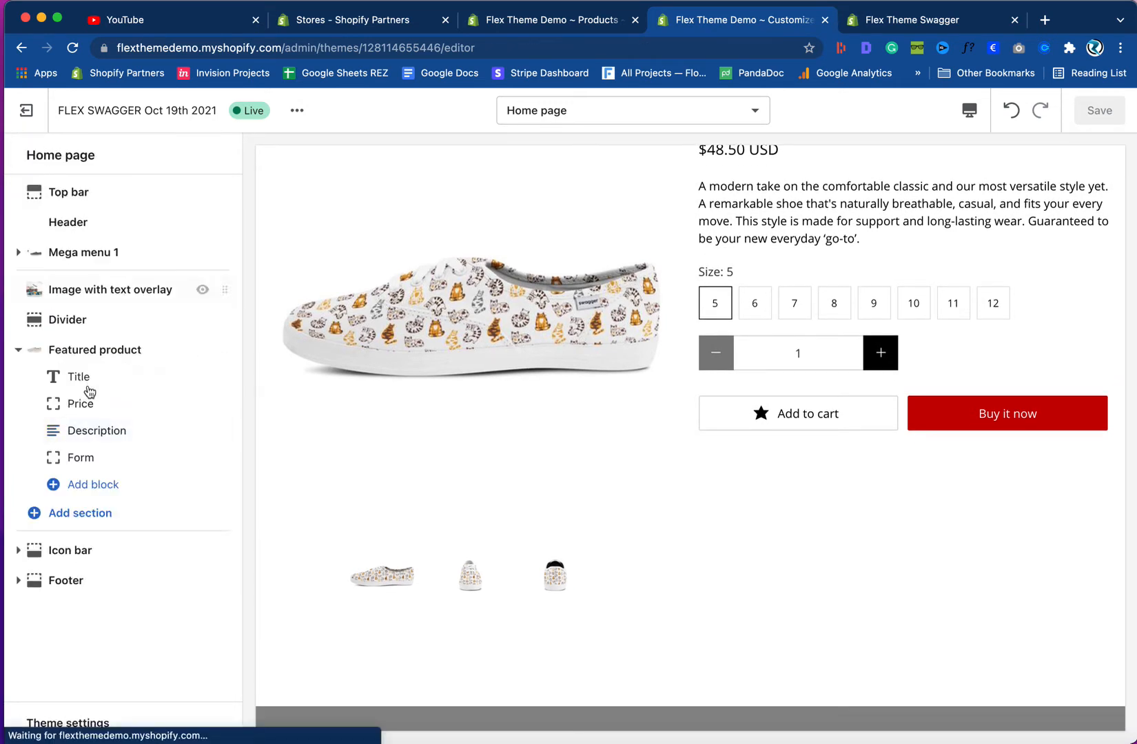
{"action": "left_click", "coordinate": [95, 459]}
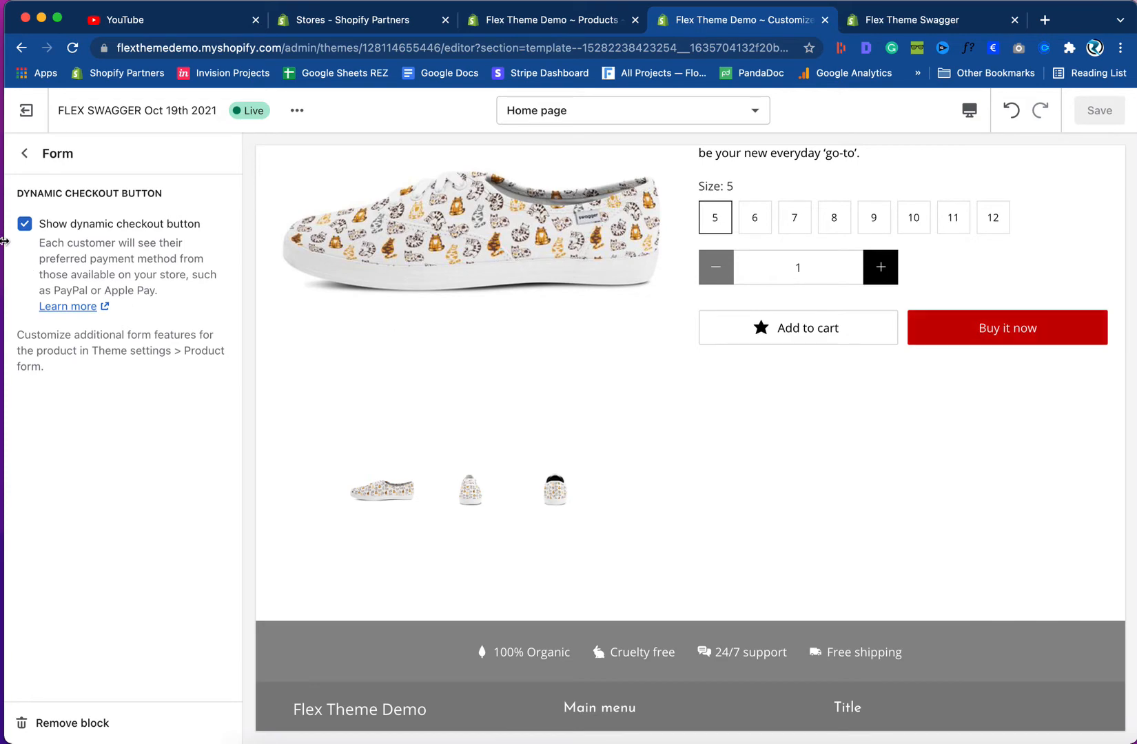
{"action": "left_click", "coordinate": [24, 153]}
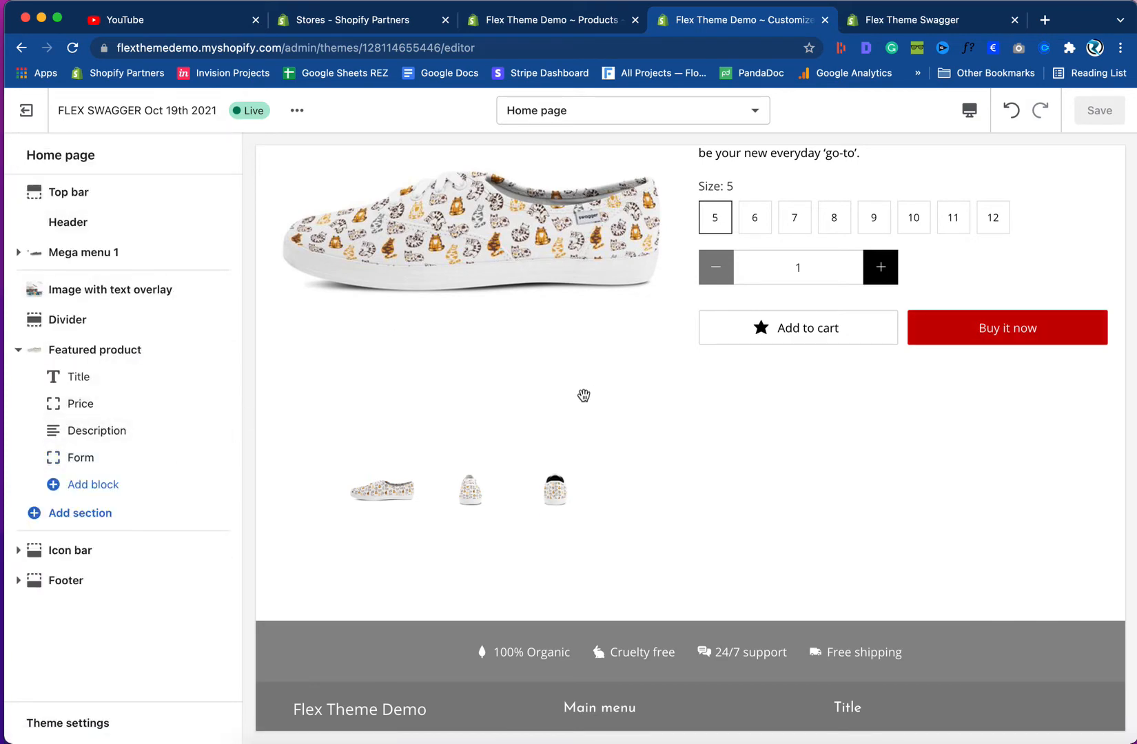
- Compare the featured product's title, price, size options and button colours between the editor preview and the Swagger demo store
{"action": "left_click", "coordinate": [890, 24]}
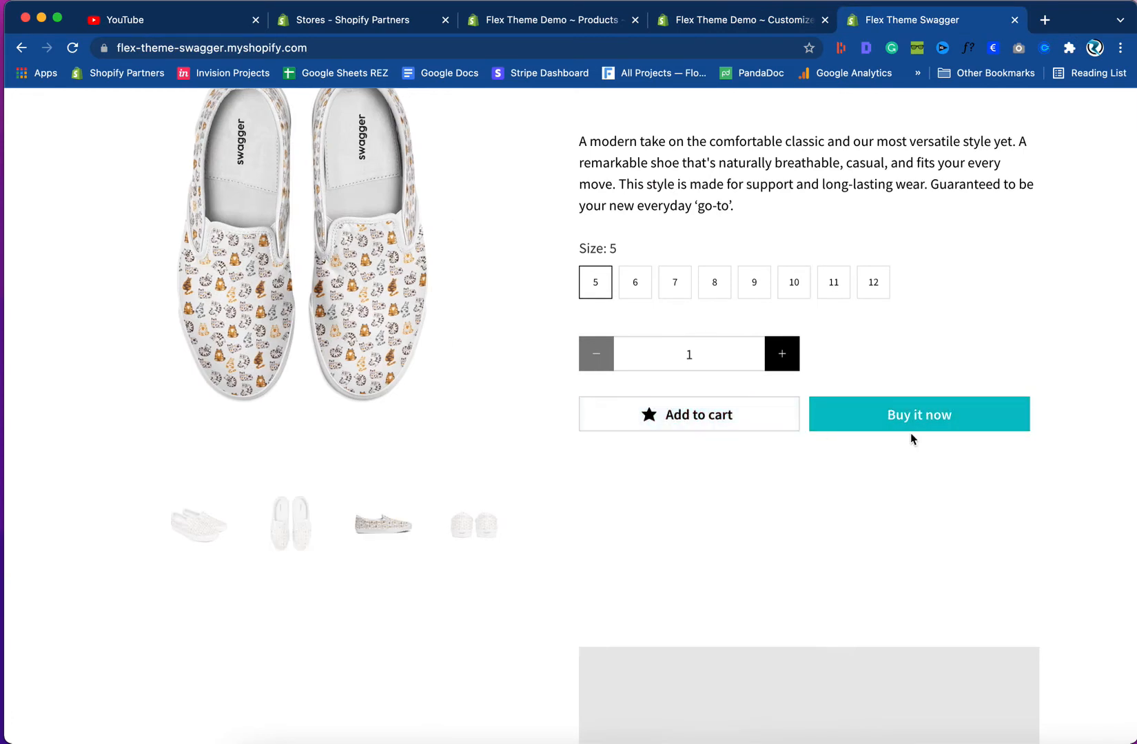
{"action": "left_click", "coordinate": [729, 23]}
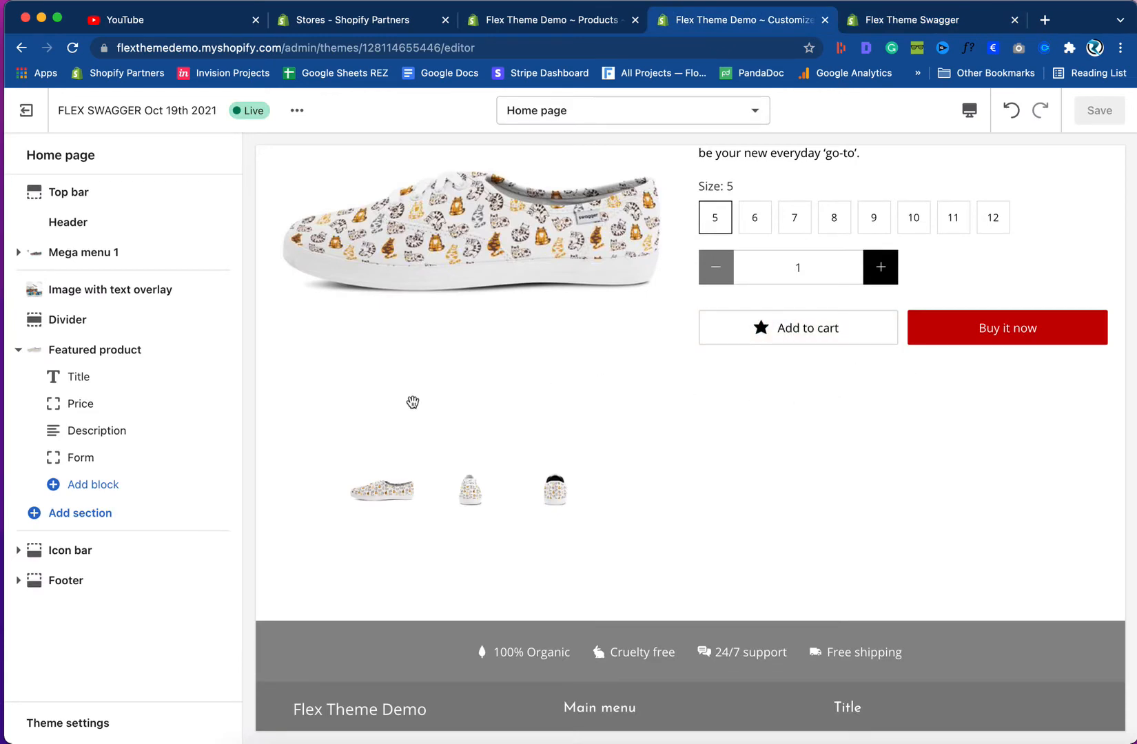
{"action": "scroll", "coordinate": [735, 439], "scroll_direction": "up", "scroll_amount": 4}
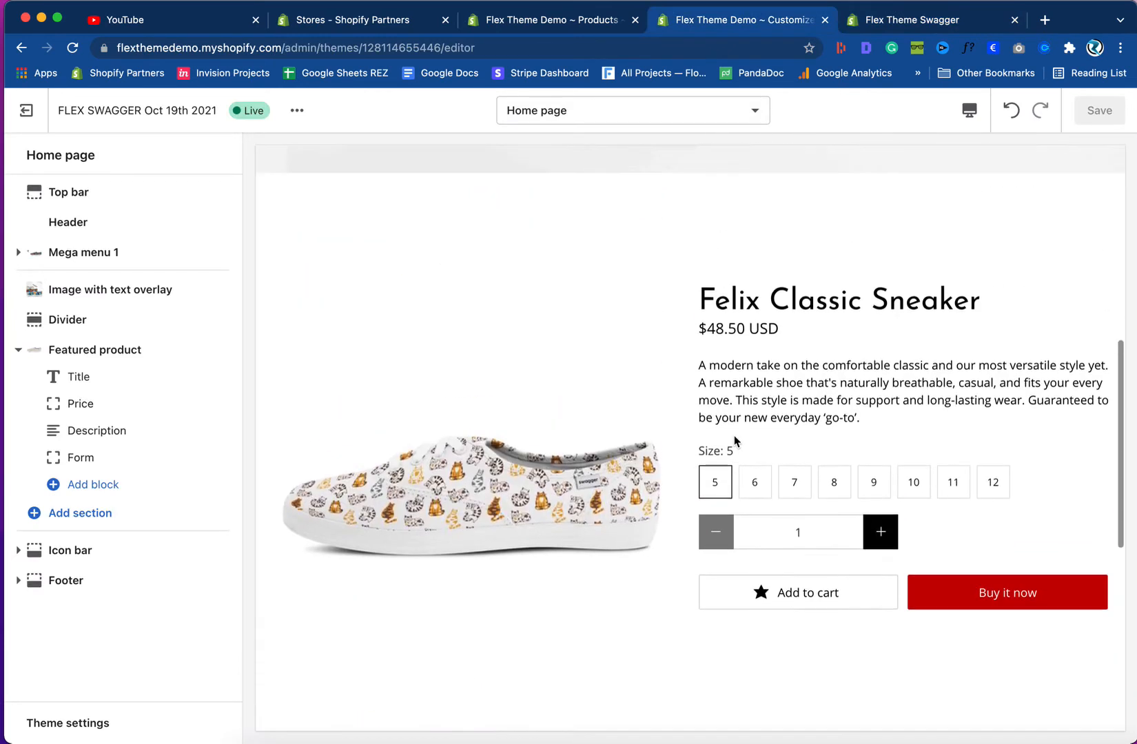
{"action": "scroll", "coordinate": [735, 441], "scroll_direction": "down", "scroll_amount": 1}
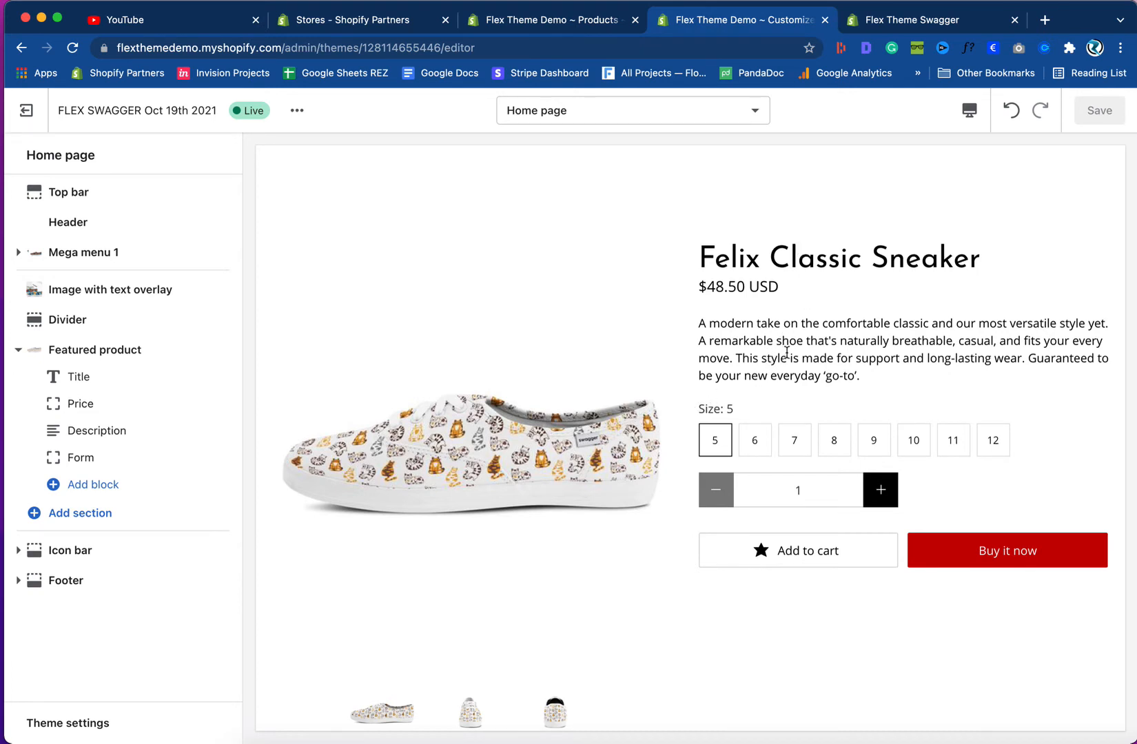
{"action": "left_click", "coordinate": [887, 23]}
{"action": "scroll", "coordinate": [769, 295], "scroll_direction": "up", "scroll_amount": 3}
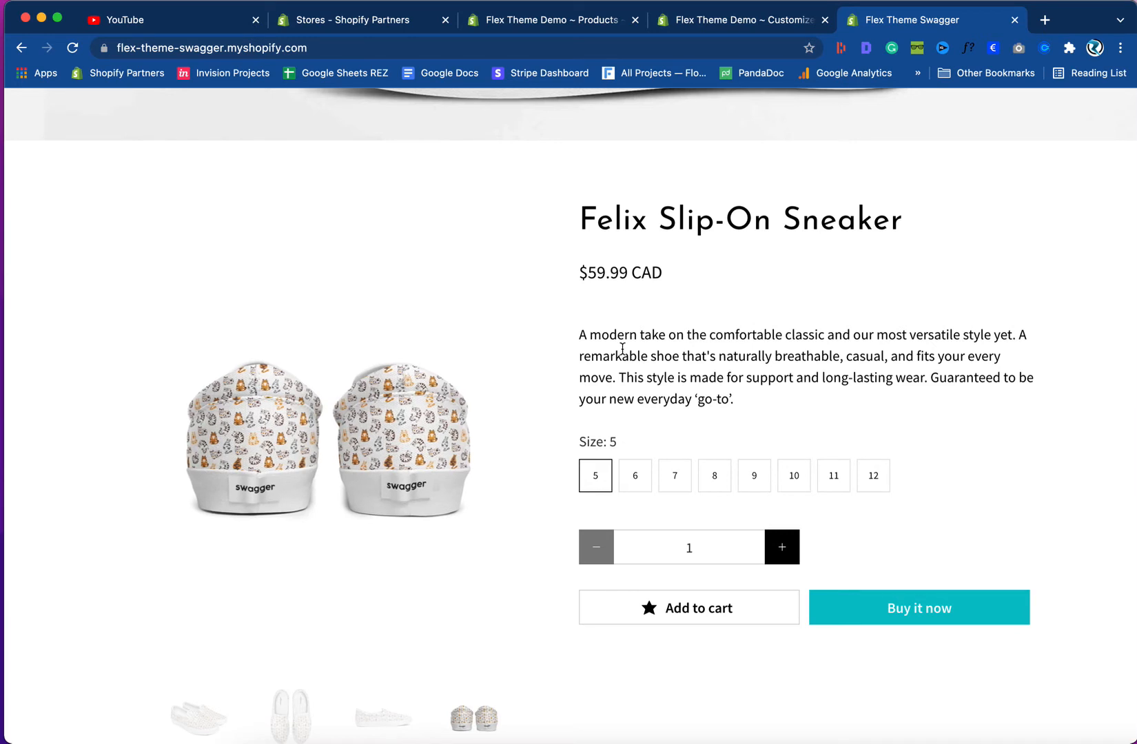
- Return to the theme editor and check which additional theme blocks the Featured product section offers
{"action": "left_click", "coordinate": [778, 23]}
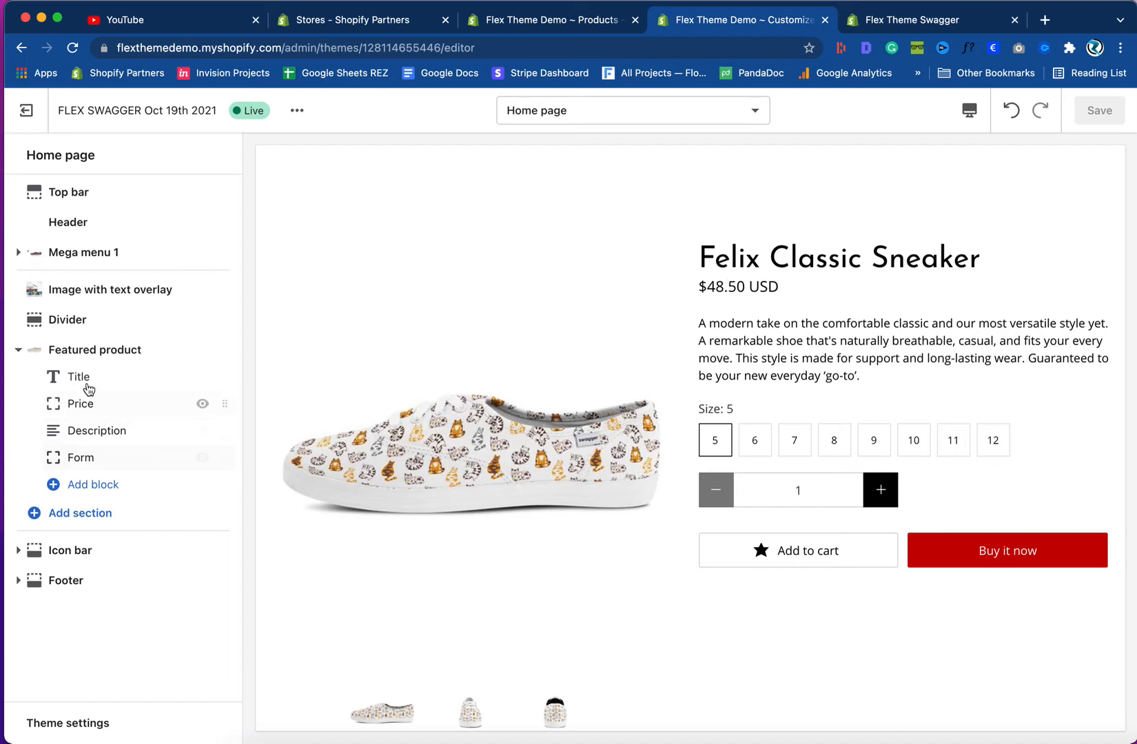
{"action": "left_click", "coordinate": [87, 489]}
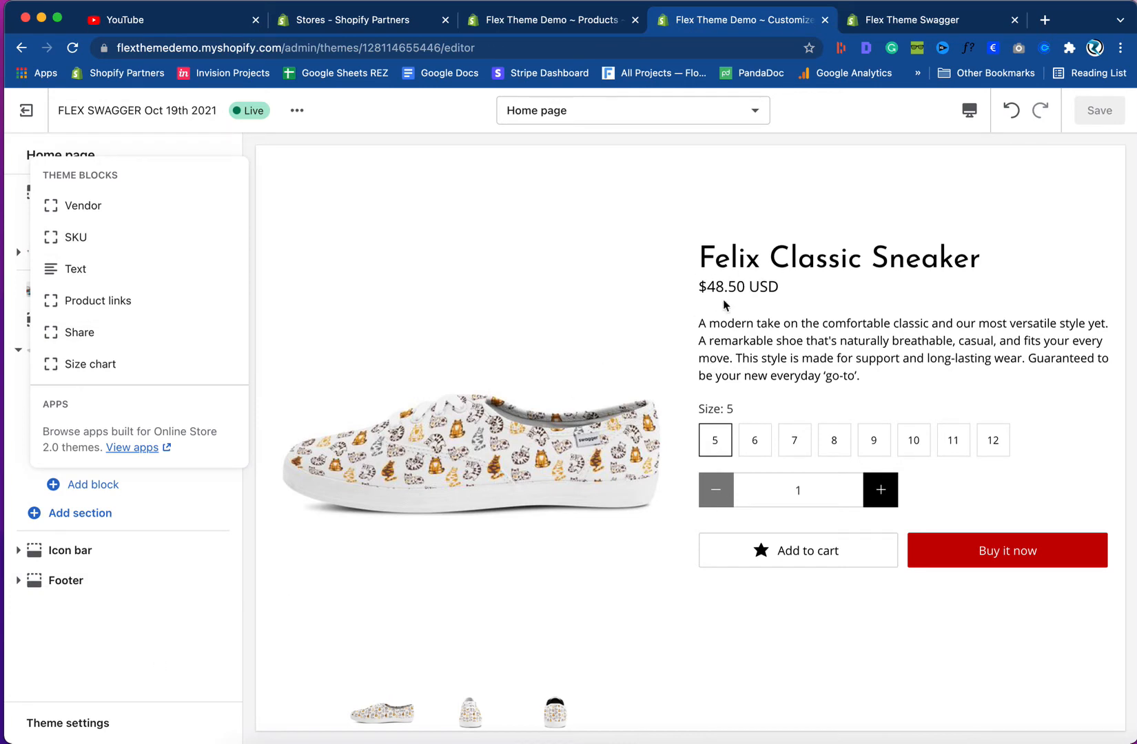
{"action": "left_click", "coordinate": [135, 655]}
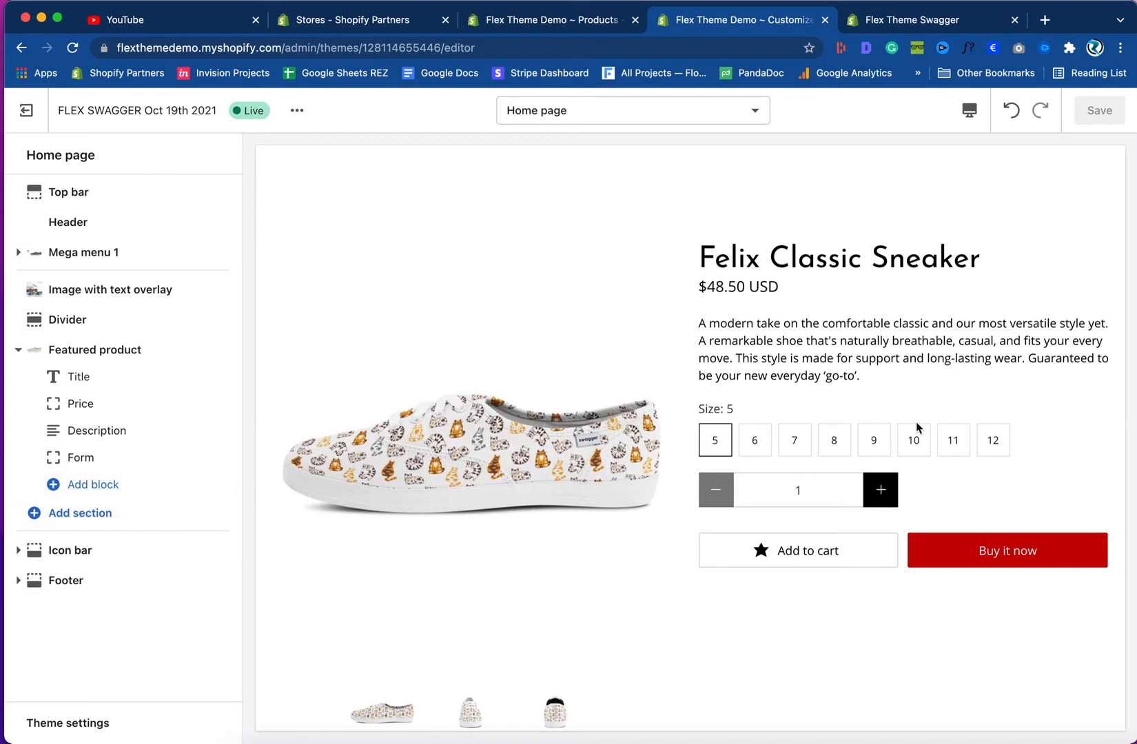
- Look through the theme-wide Colors settings for one that controls the Buy it now button
{"action": "left_click", "coordinate": [96, 724]}
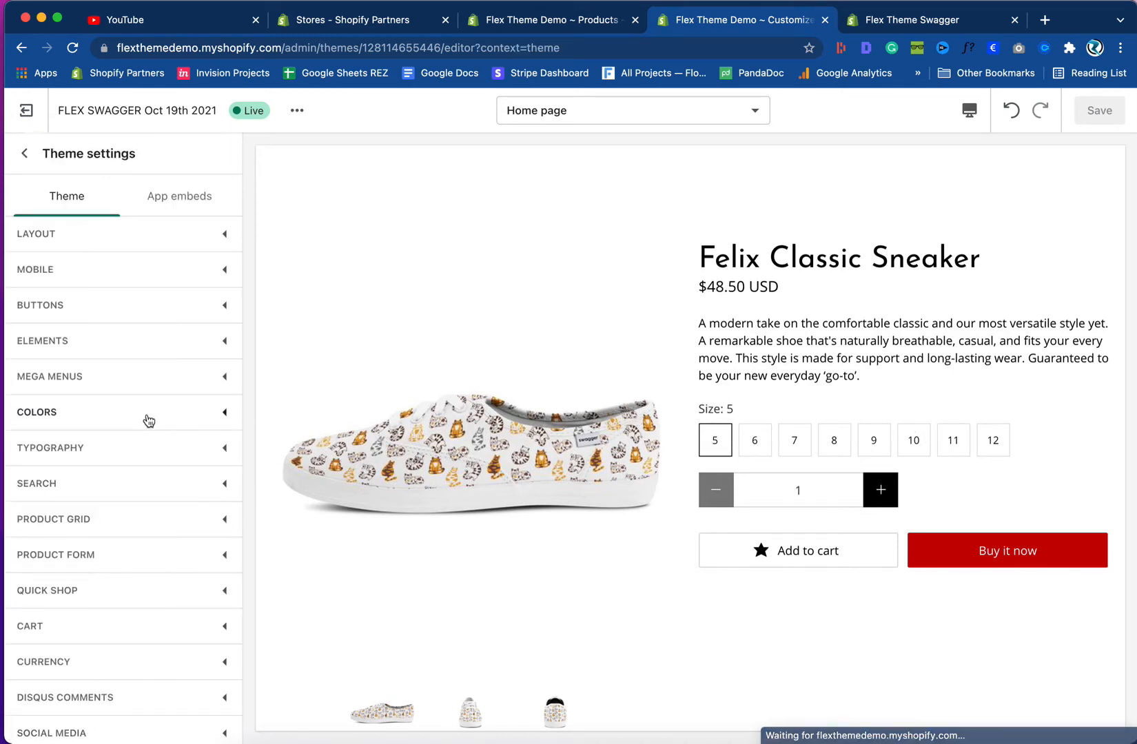
{"action": "left_click", "coordinate": [74, 422]}
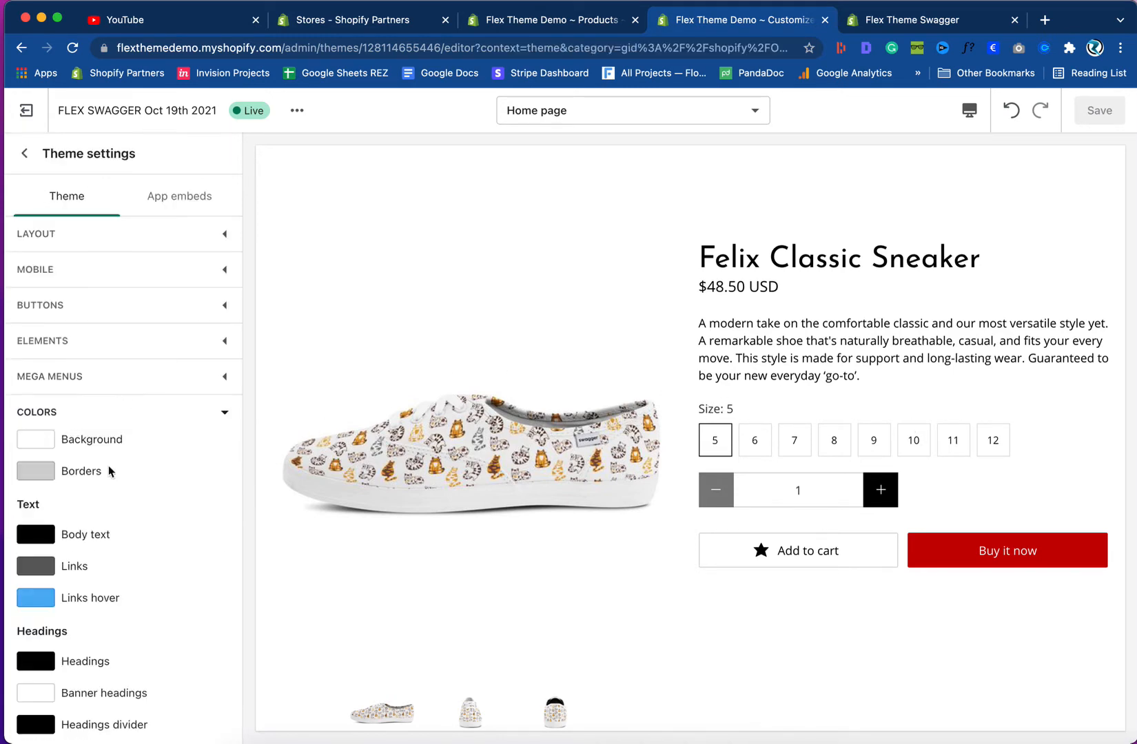
{"action": "scroll", "coordinate": [190, 545], "scroll_direction": "down", "scroll_amount": 1}
{"action": "scroll", "coordinate": [190, 549], "scroll_direction": "down", "scroll_amount": 15}
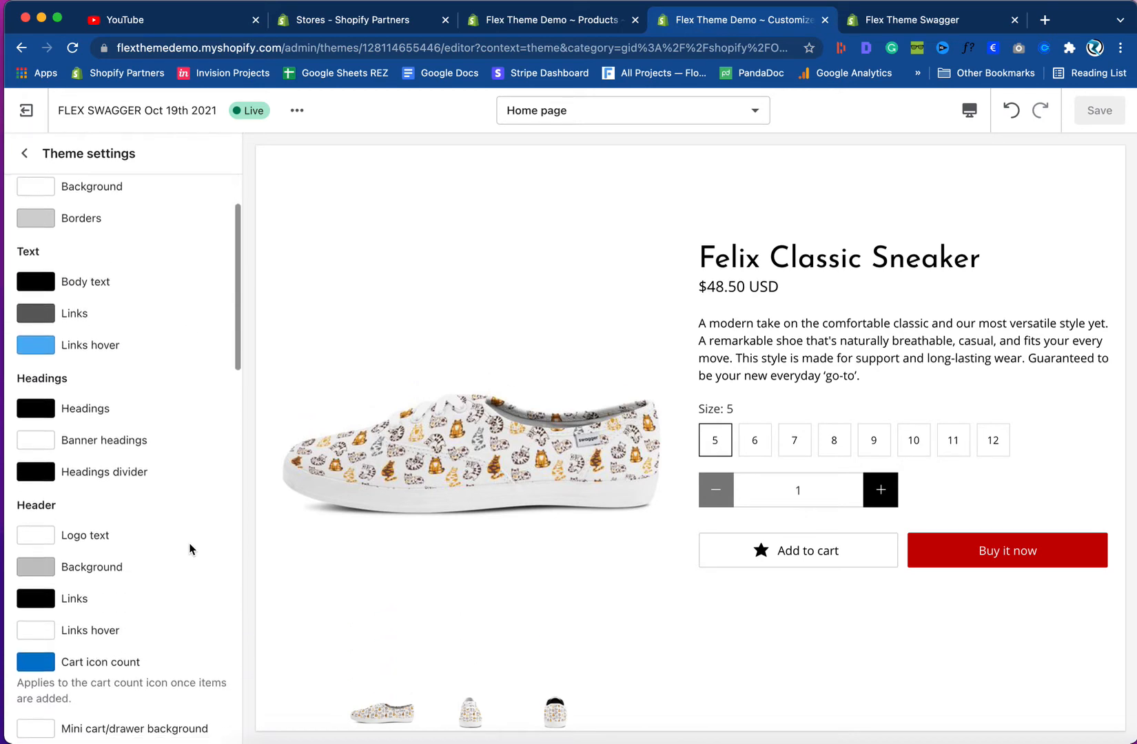
{"action": "scroll", "coordinate": [189, 549], "scroll_direction": "down", "scroll_amount": 16}
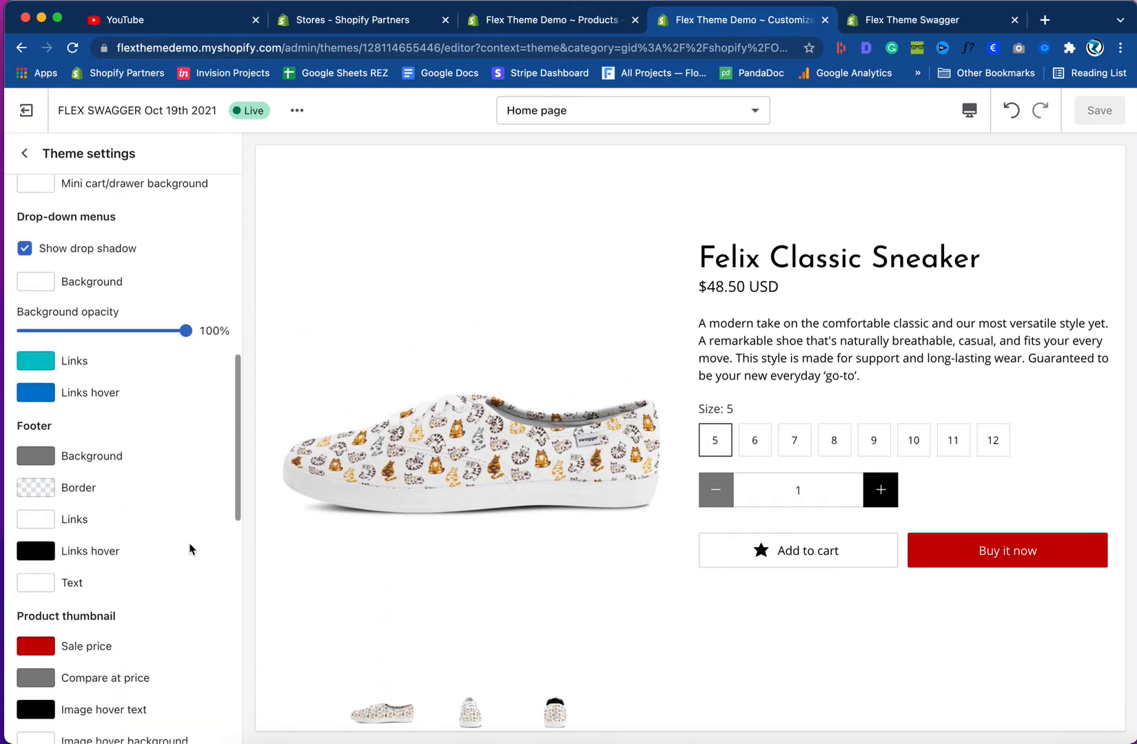
{"action": "scroll", "coordinate": [191, 549], "scroll_direction": "down", "scroll_amount": 10}
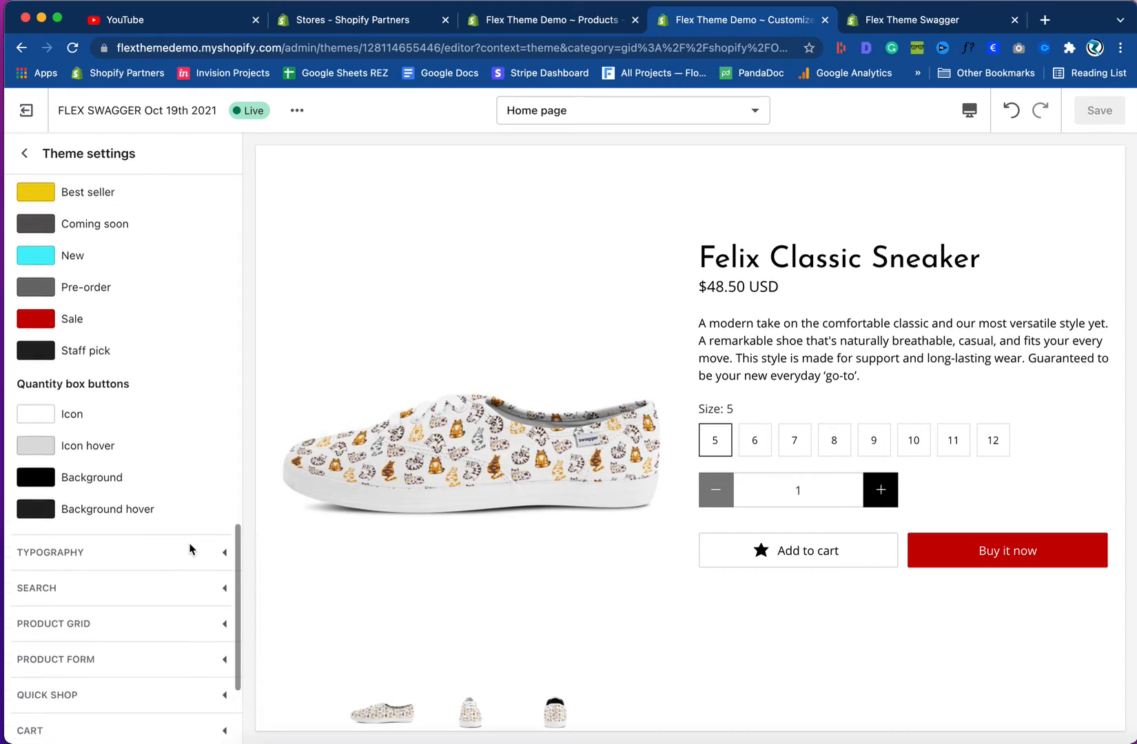
{"action": "scroll", "coordinate": [191, 549], "scroll_direction": "up", "scroll_amount": 8}
{"action": "scroll", "coordinate": [191, 549], "scroll_direction": "up", "scroll_amount": 3}
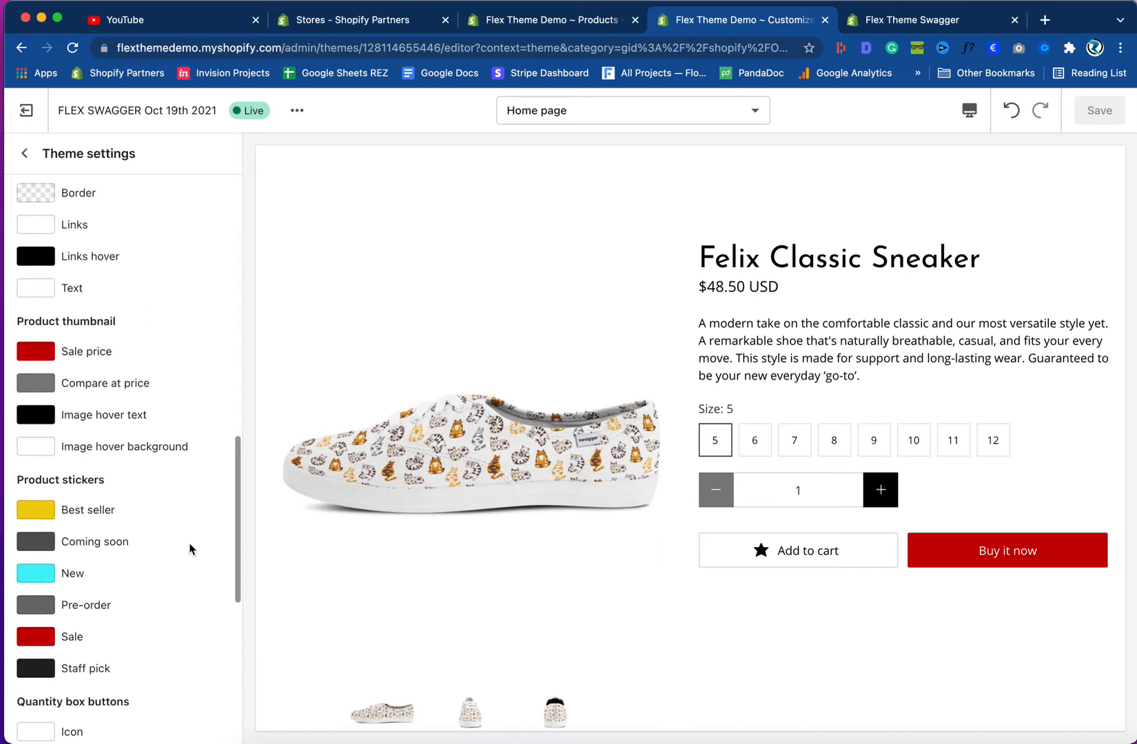
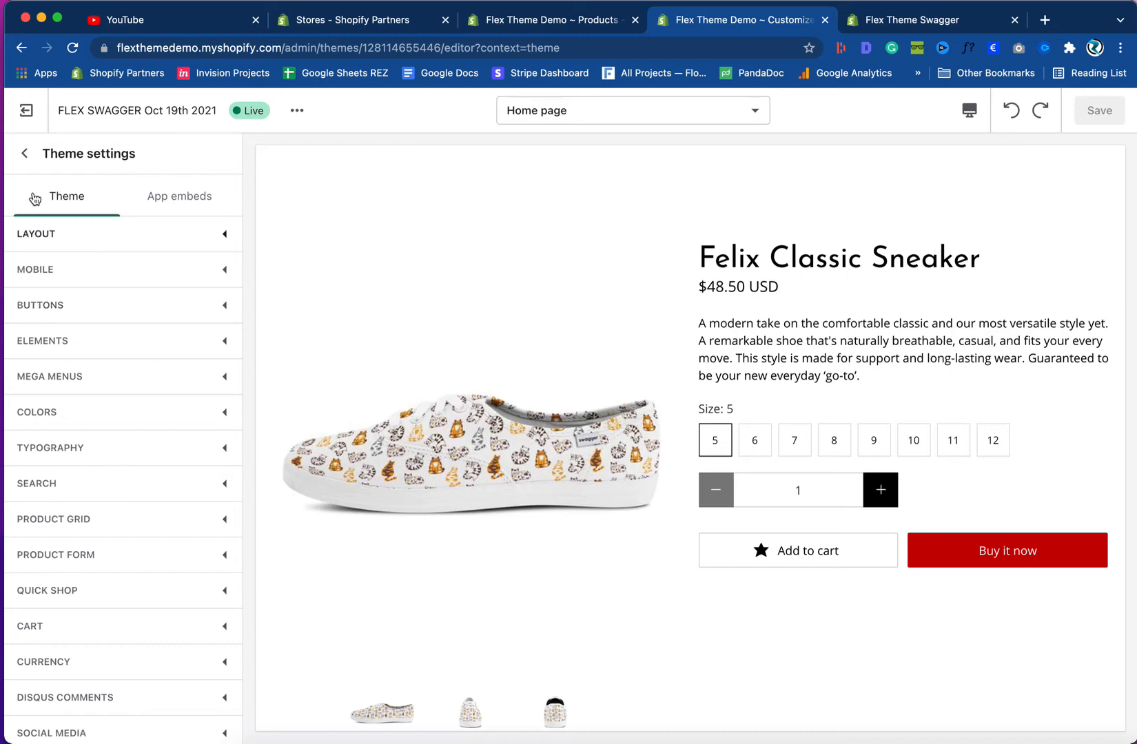
- Find the "Add to cart" button colours in the theme-wide Buttons settings and inspect its background and background hover values
{"action": "left_click", "coordinate": [36, 308]}
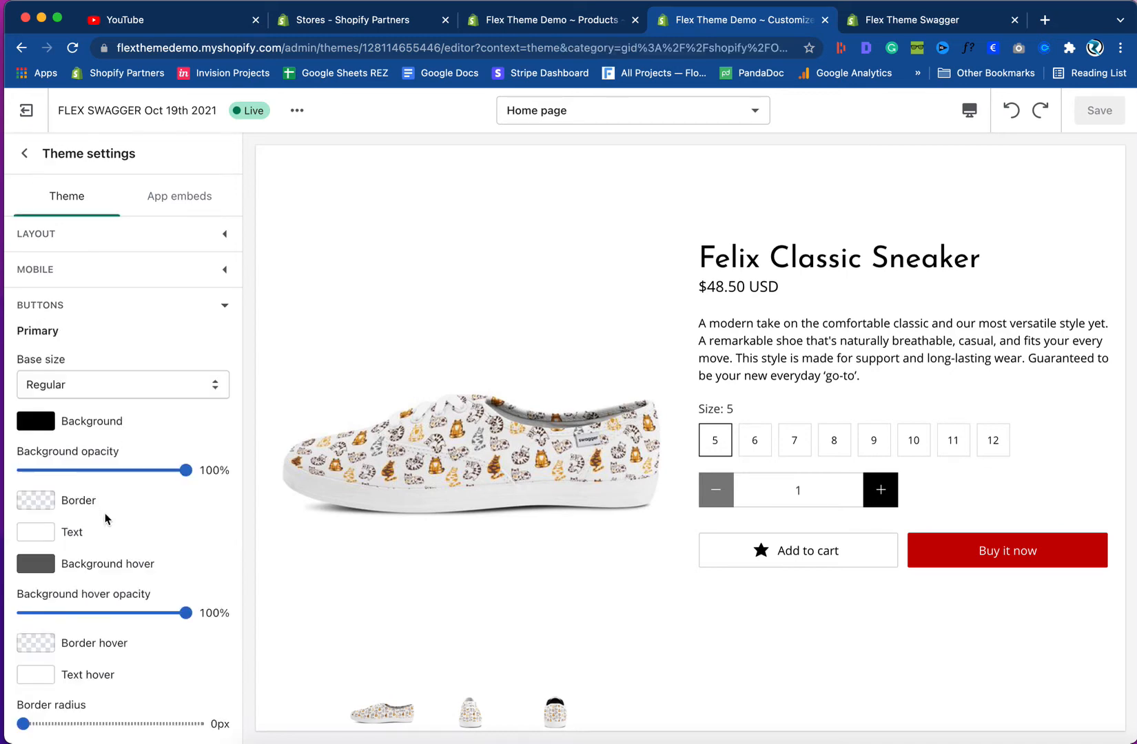
{"action": "scroll", "coordinate": [105, 514], "scroll_direction": "down", "scroll_amount": 3}
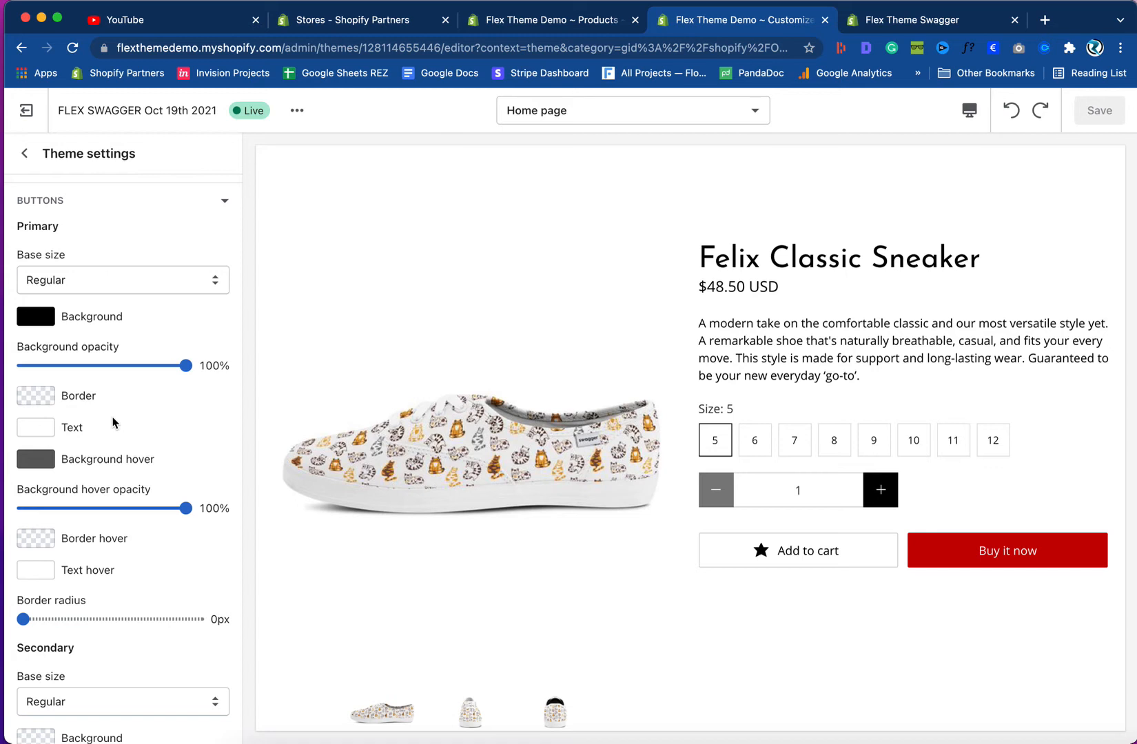
{"action": "scroll", "coordinate": [111, 436], "scroll_direction": "down", "scroll_amount": 2}
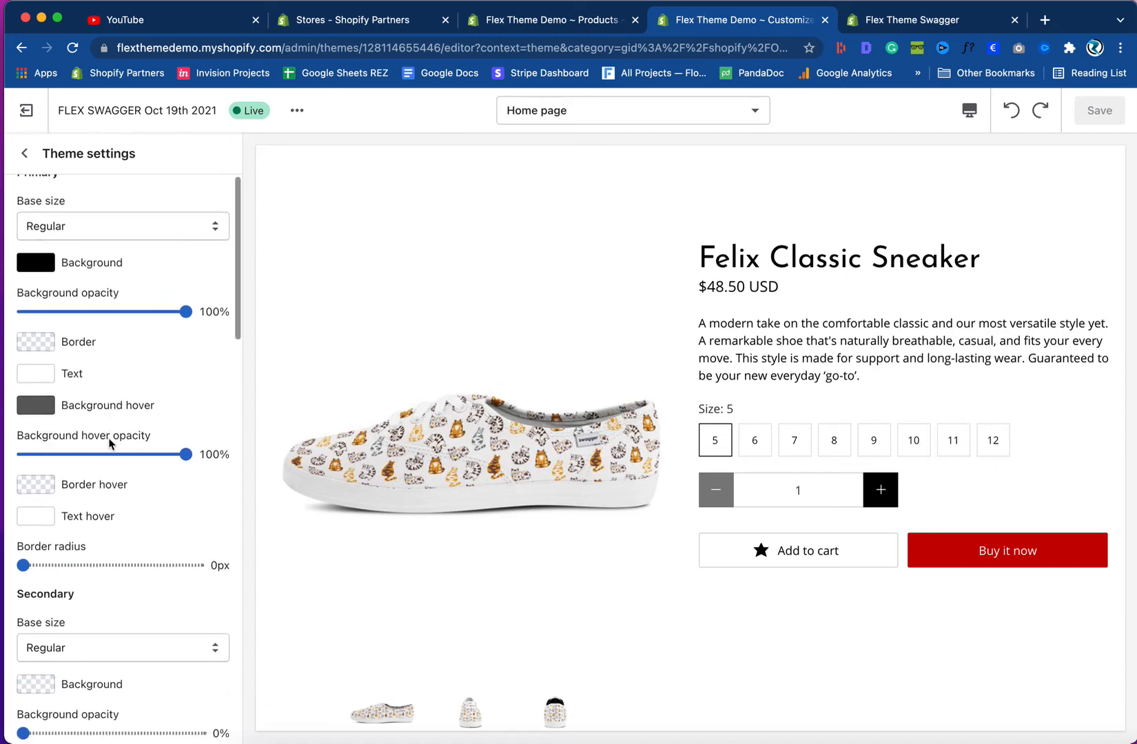
{"action": "scroll", "coordinate": [110, 443], "scroll_direction": "down", "scroll_amount": 19}
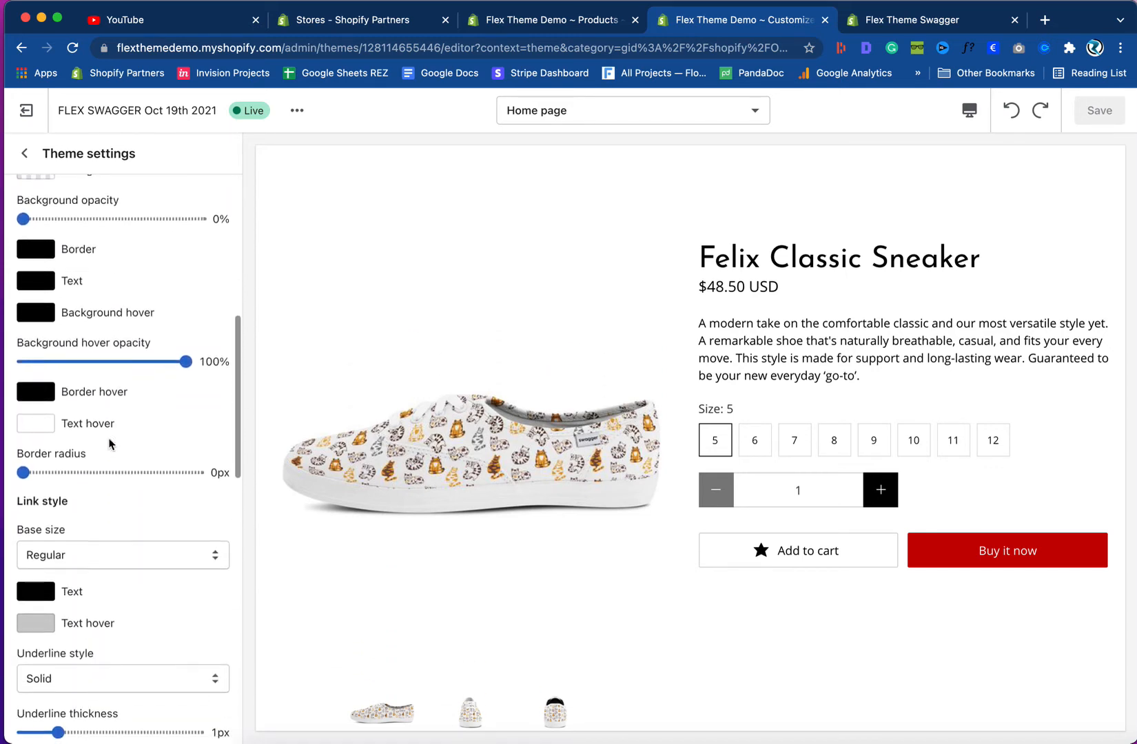
{"action": "scroll", "coordinate": [110, 443], "scroll_direction": "down", "scroll_amount": 15}
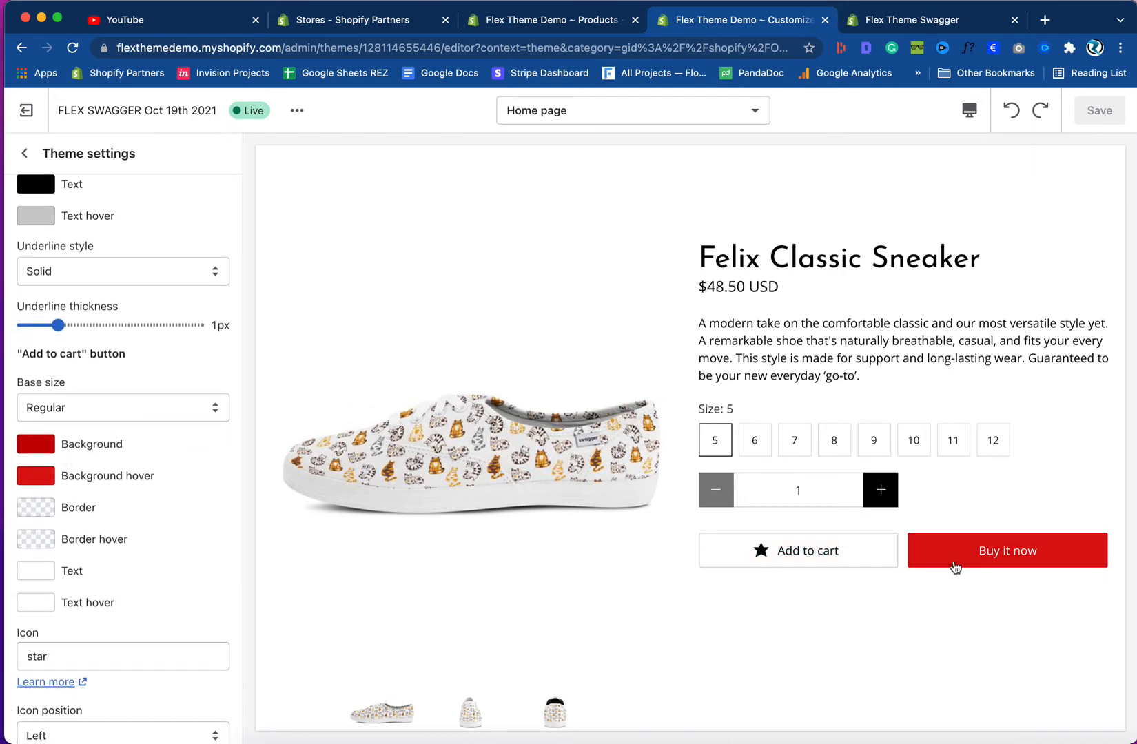
{"action": "left_click", "coordinate": [36, 448]}
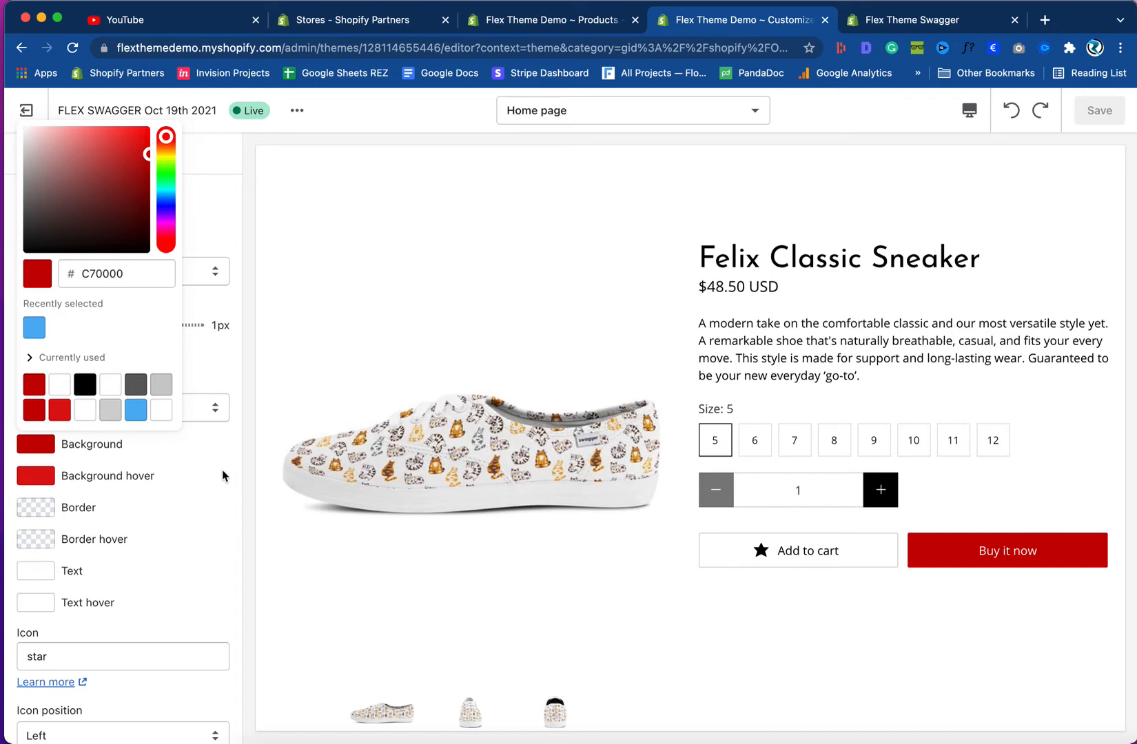
{"action": "left_click", "coordinate": [198, 473]}
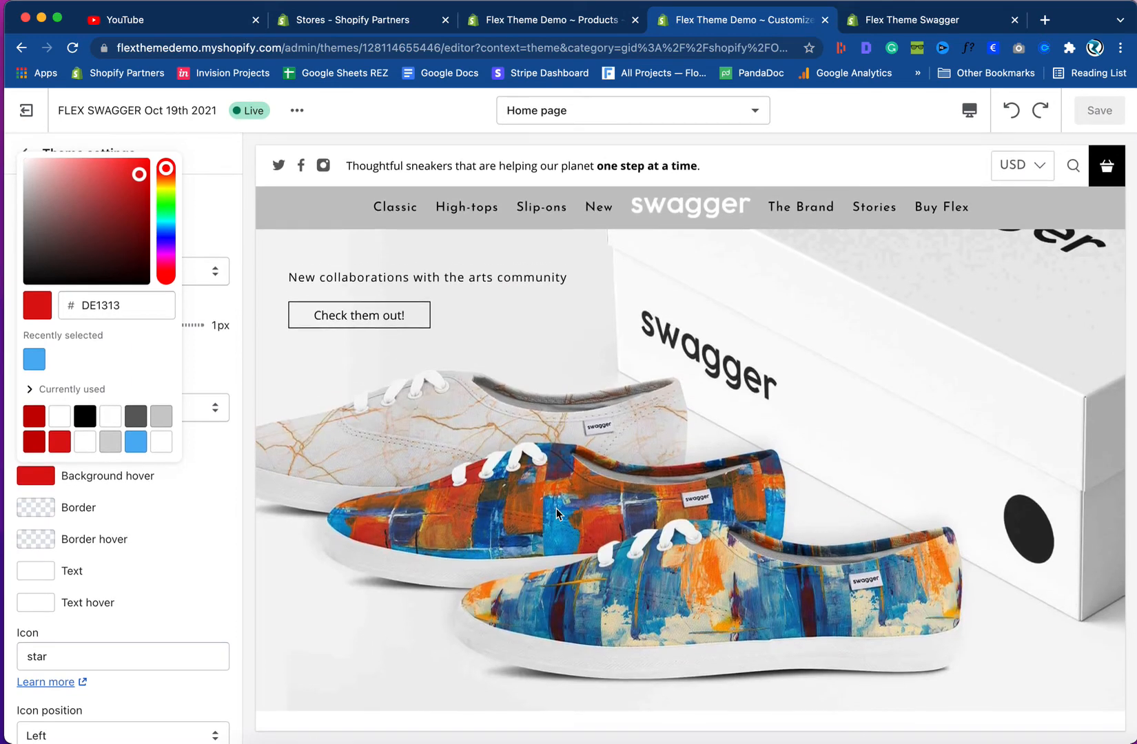
- Capture a small screenshot of the teal Buy it now button on the Swagger demo store
{"action": "mouse_move", "coordinate": [604, 211]}
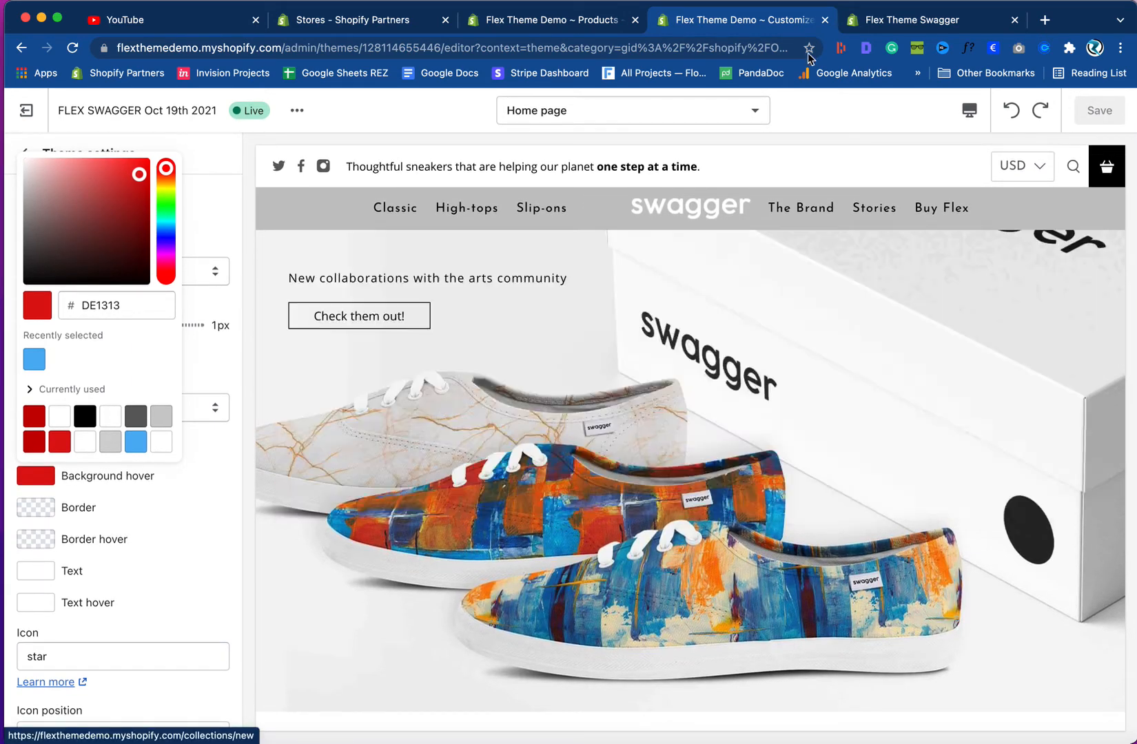
{"action": "left_click", "coordinate": [877, 20]}
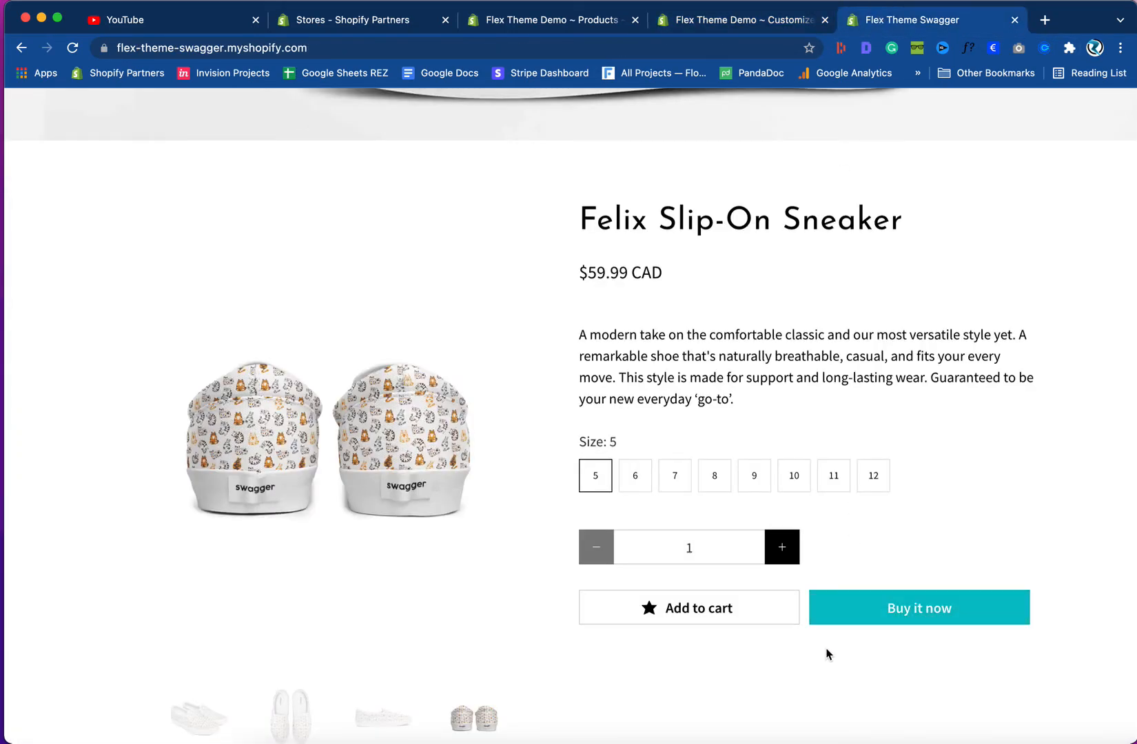
{"action": "key", "text": "super+shift+4"}
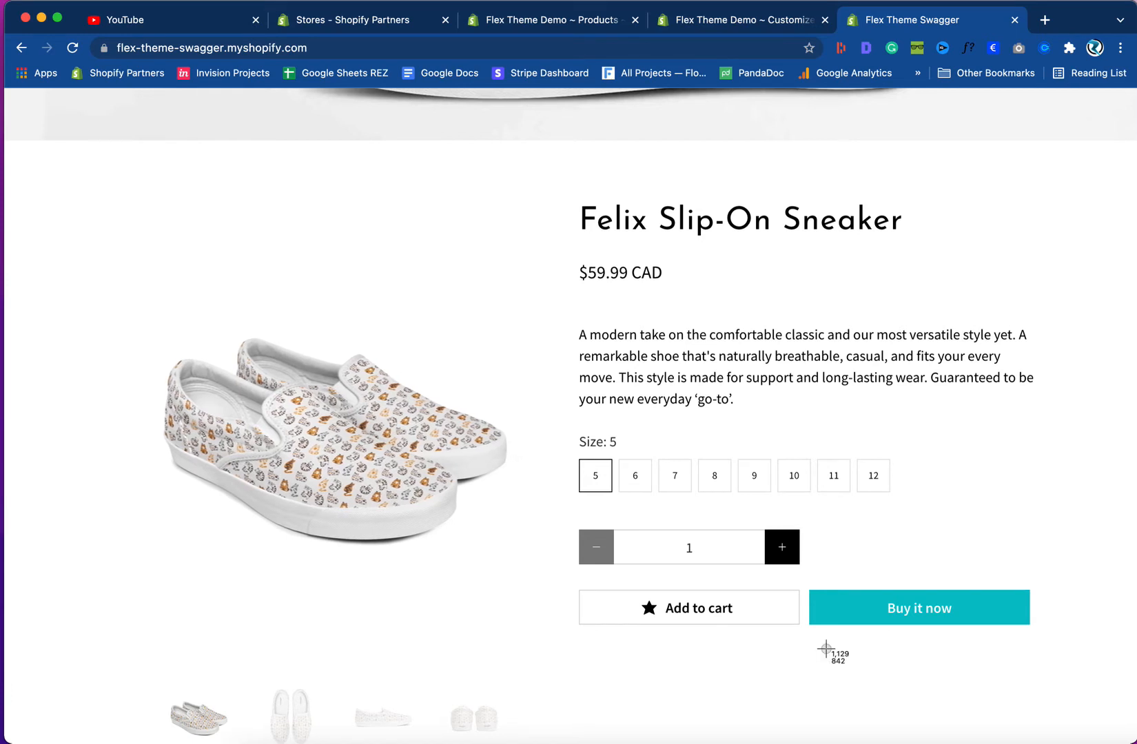
{"action": "left_click_drag", "start_coordinate": [818, 579], "coordinate": [871, 632]}
{"action": "key", "text": "Escape"}
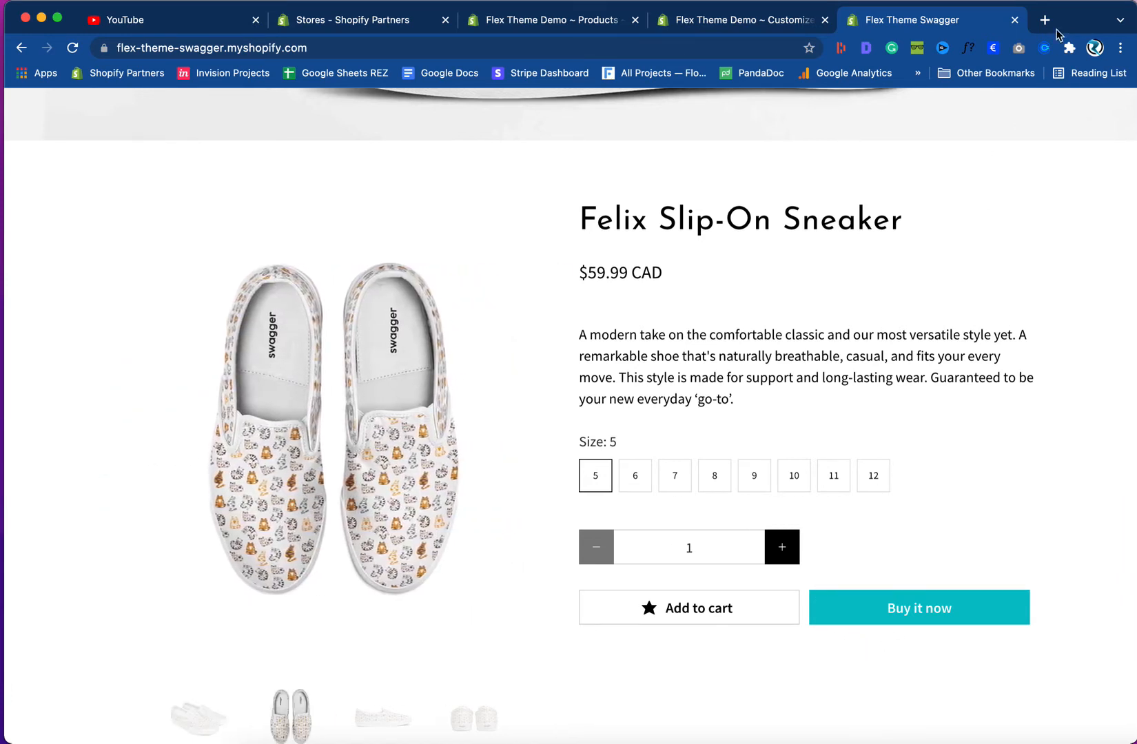
- Open the bookmarked "Get Colors from Image" tool in a new browser tab and upload the button screenshot from the iCloud Desktop folder
{"action": "left_click", "coordinate": [1045, 20]}
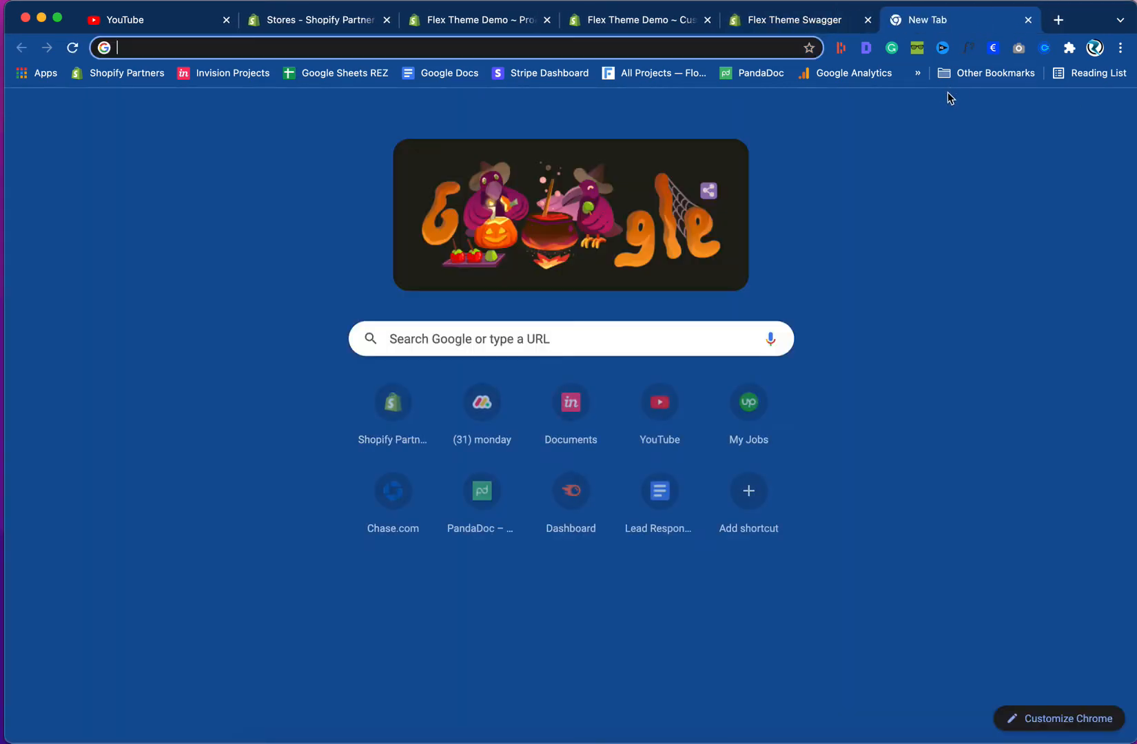
{"action": "left_click", "coordinate": [918, 73]}
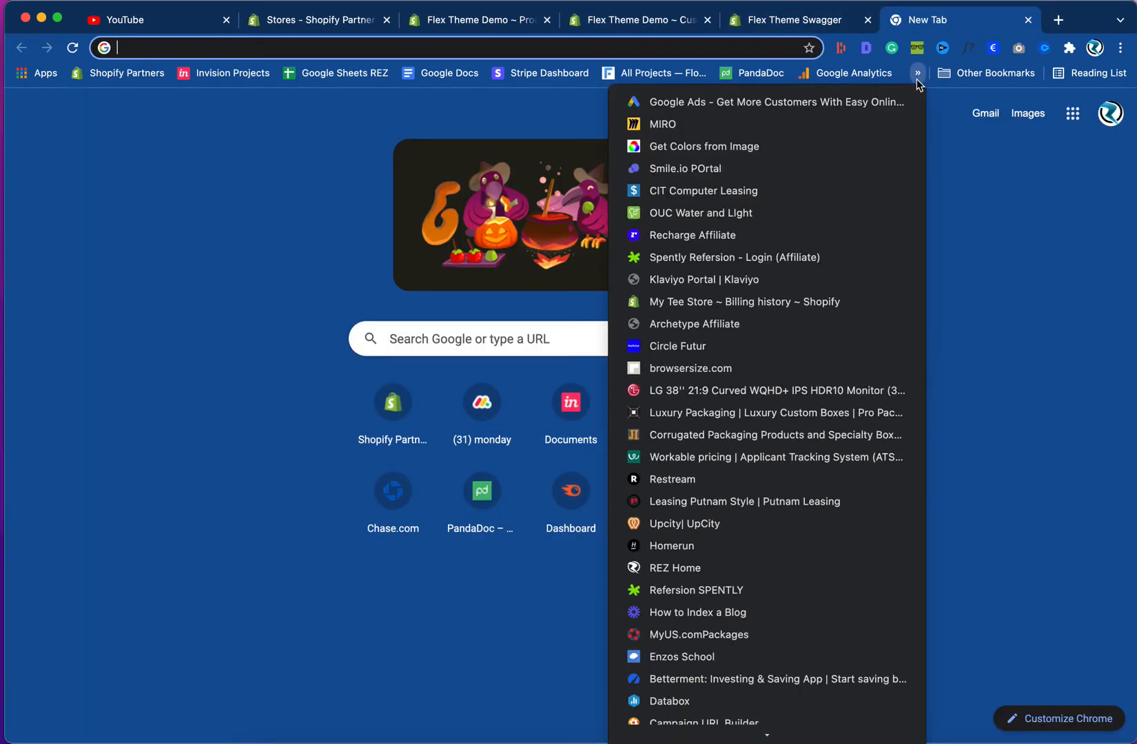
{"action": "left_click", "coordinate": [744, 147]}
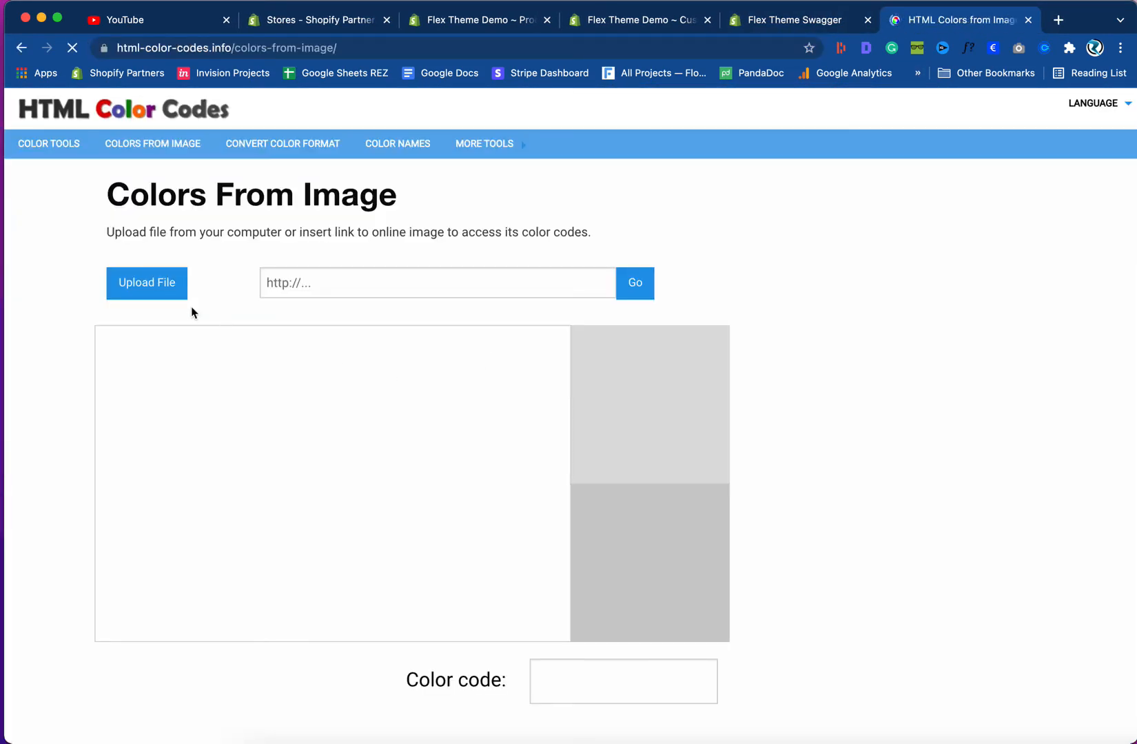
{"action": "left_click", "coordinate": [147, 292]}
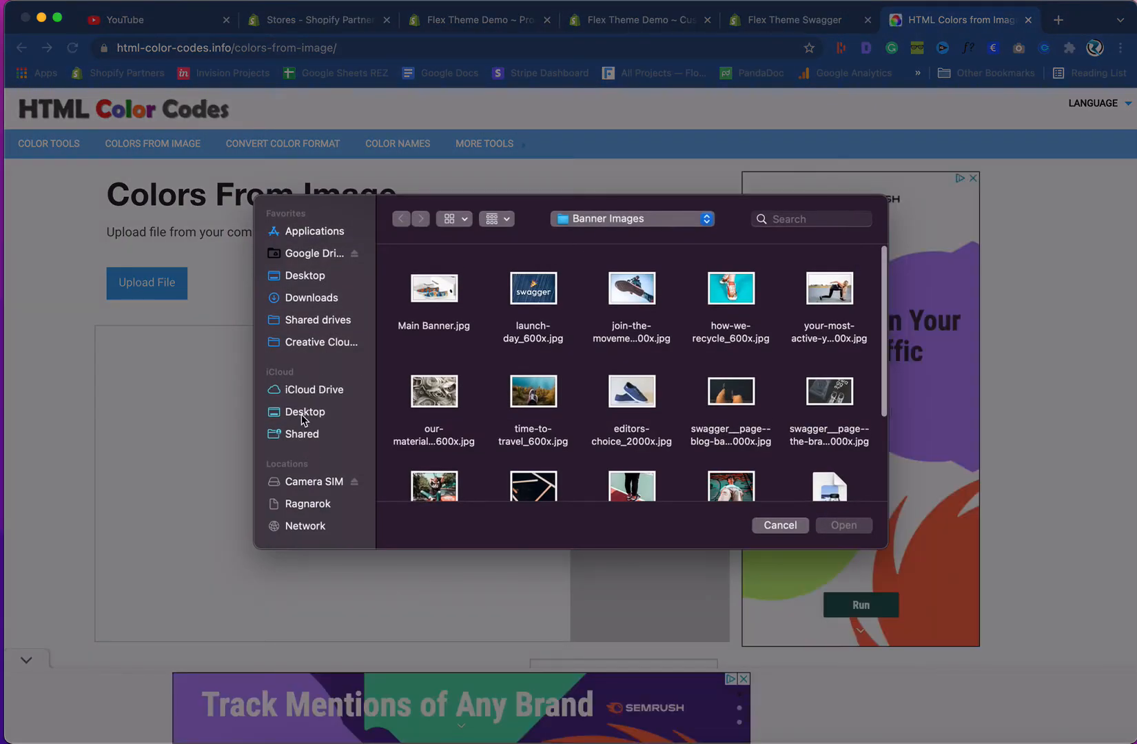
{"action": "left_click", "coordinate": [301, 412]}
{"action": "left_click", "coordinate": [434, 289]}
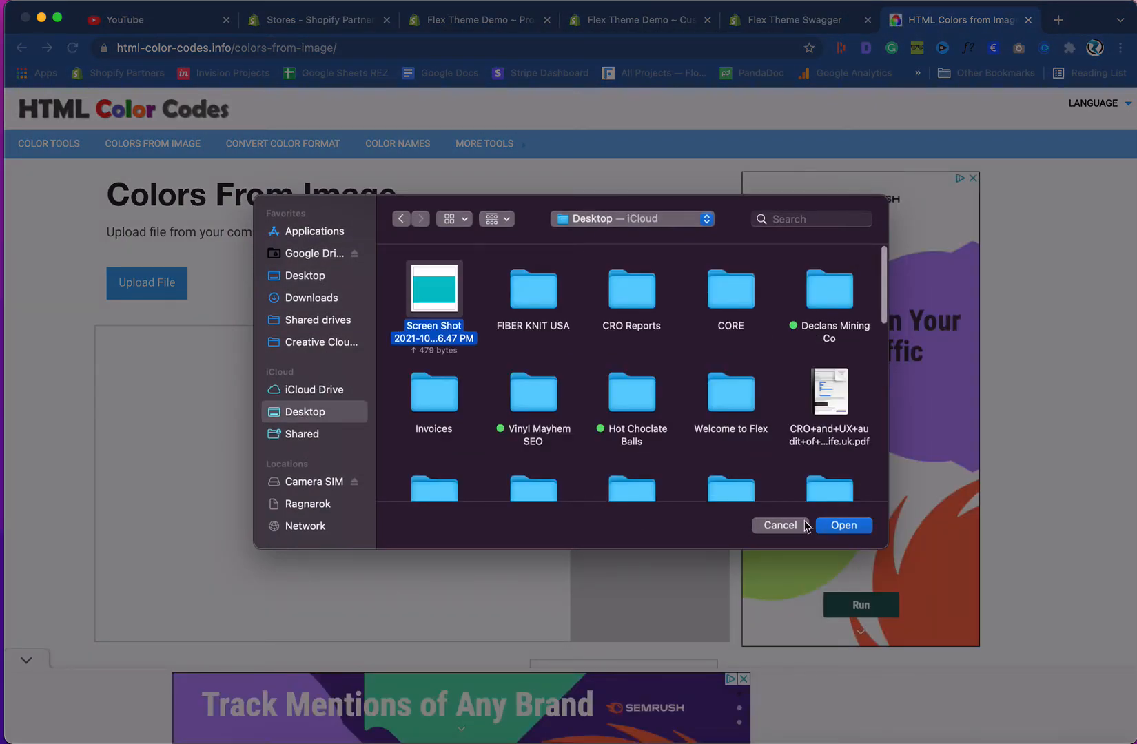
{"action": "left_click", "coordinate": [845, 526]}
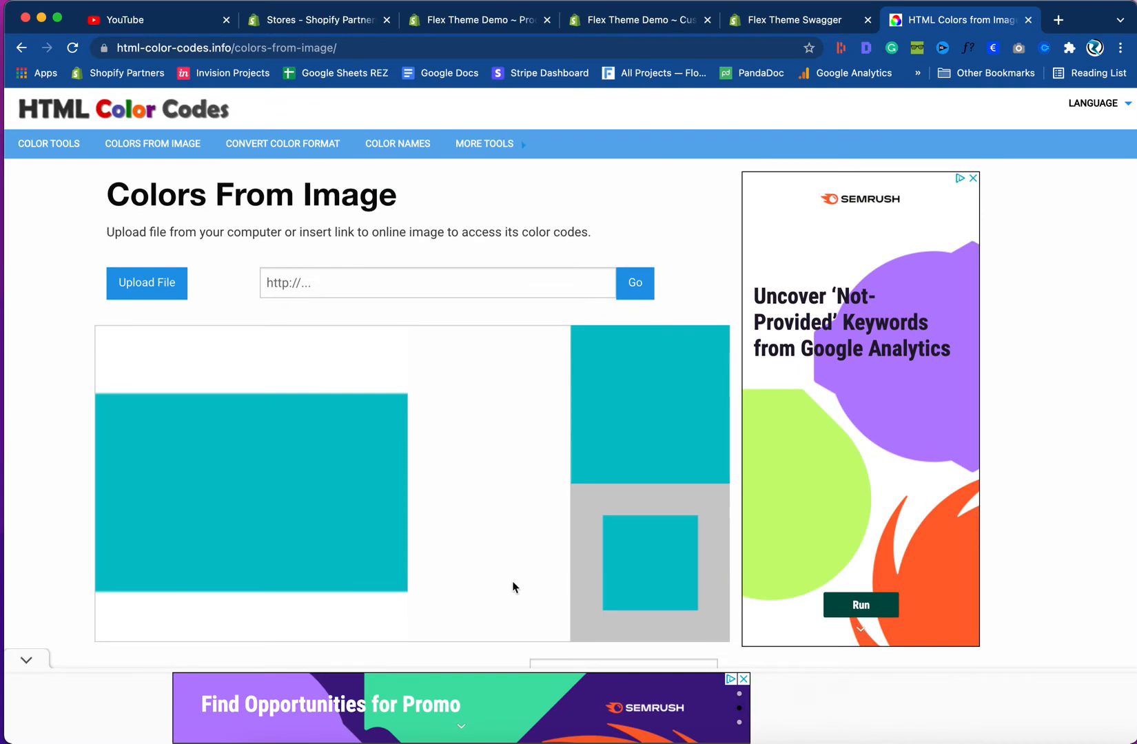
- Copy the hex colour code #05C2CA that the image colour tool extracted from the button screenshot
{"action": "scroll", "coordinate": [513, 587], "scroll_direction": "down", "scroll_amount": 3}
{"action": "left_click", "coordinate": [551, 583]}
{"action": "right_click", "coordinate": [562, 583]}
{"action": "key", "text": "super+c"}
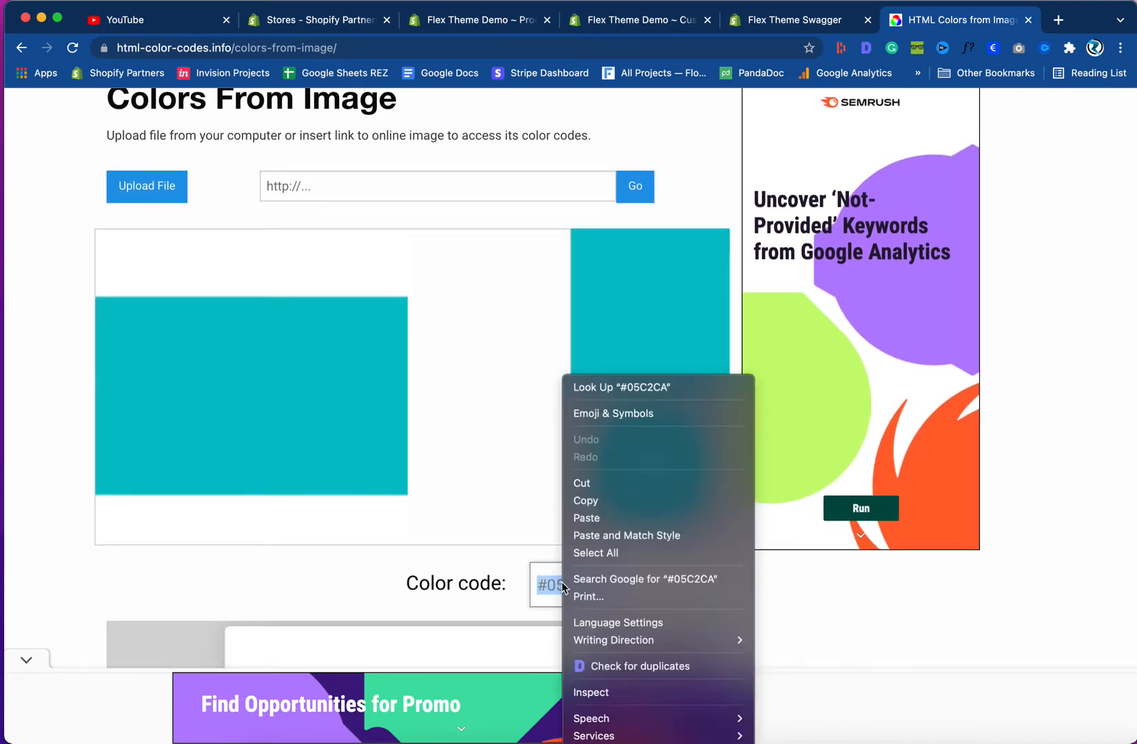
{"action": "left_click", "coordinate": [586, 501]}
- Return to the theme editor and set the "Add to cart" button's background hover colour to 05C2CA
{"action": "left_click", "coordinate": [801, 31]}
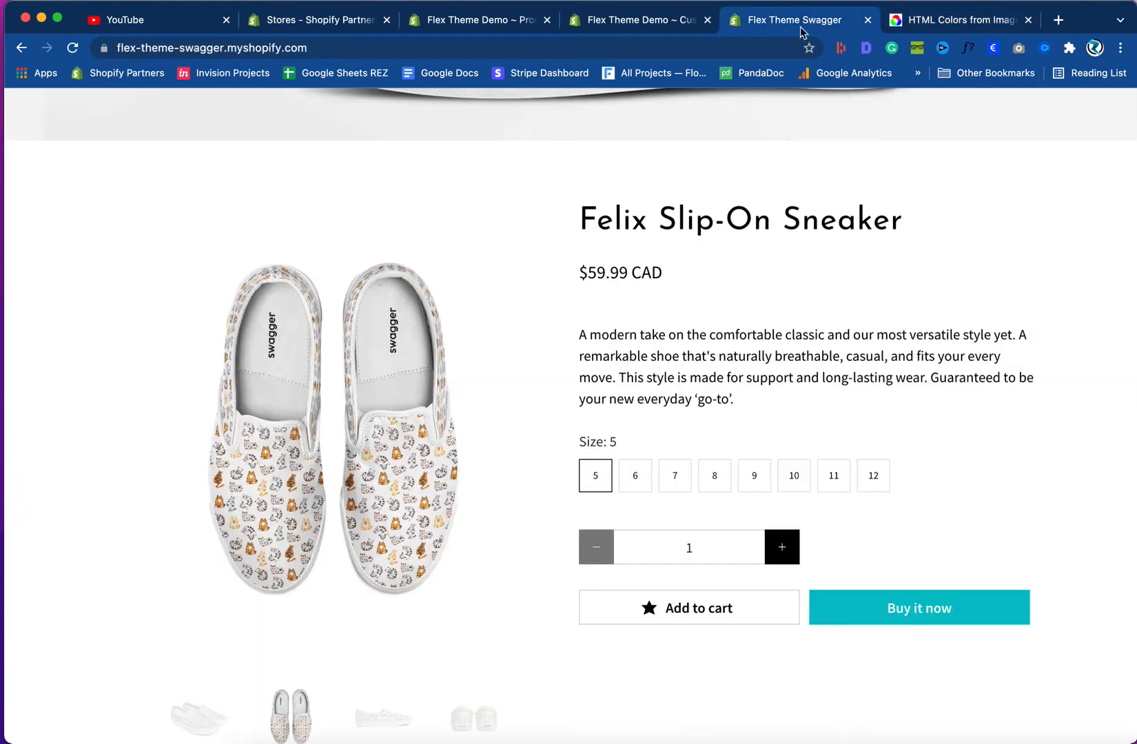
{"action": "left_click", "coordinate": [619, 24]}
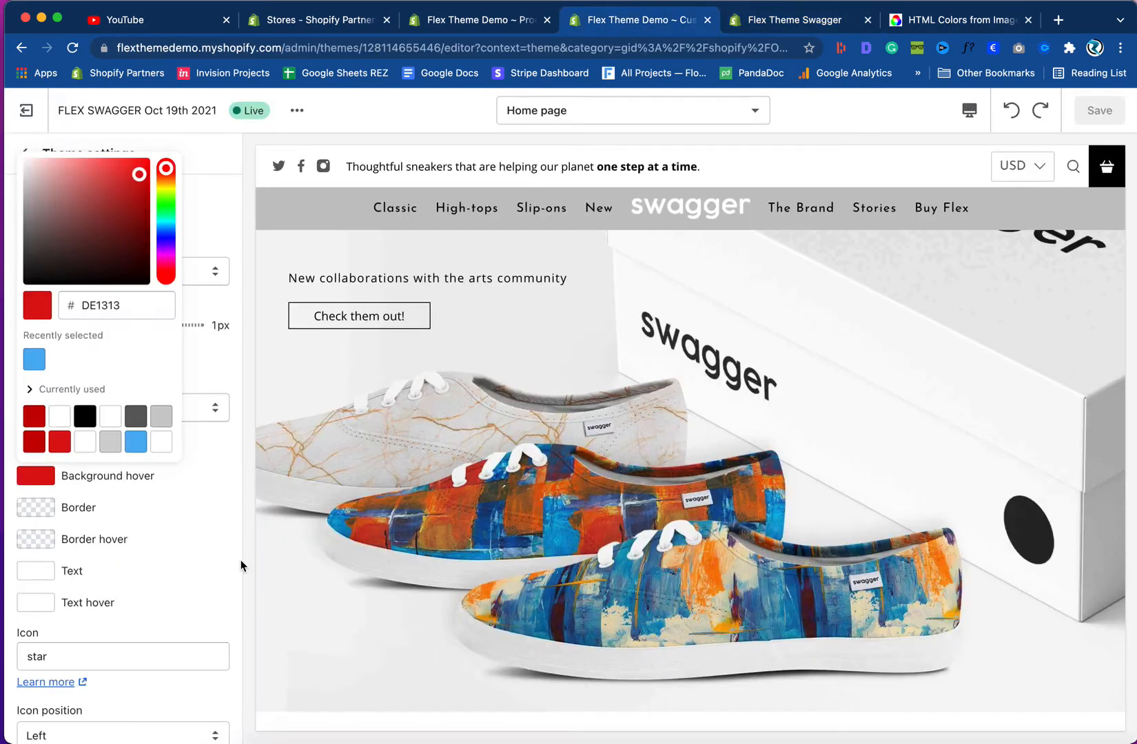
{"action": "left_click", "coordinate": [109, 305]}
{"action": "key", "text": "super+a"}
{"action": "key", "text": "super+v"}
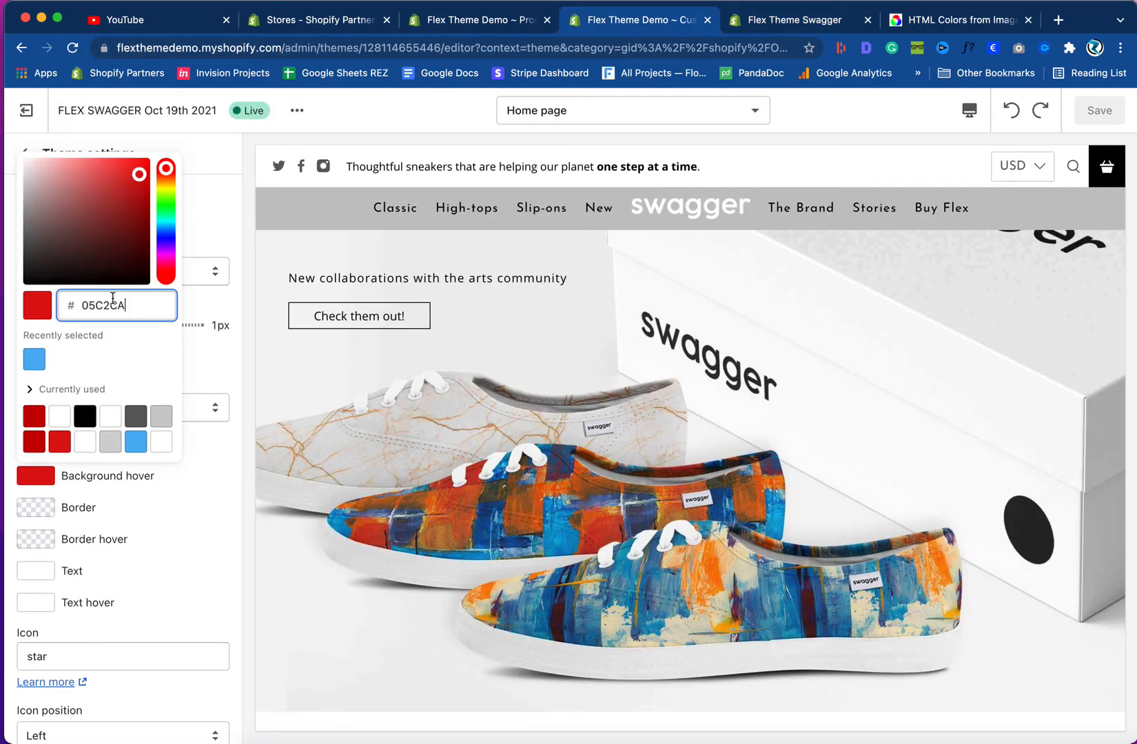
{"action": "left_click", "coordinate": [131, 341]}
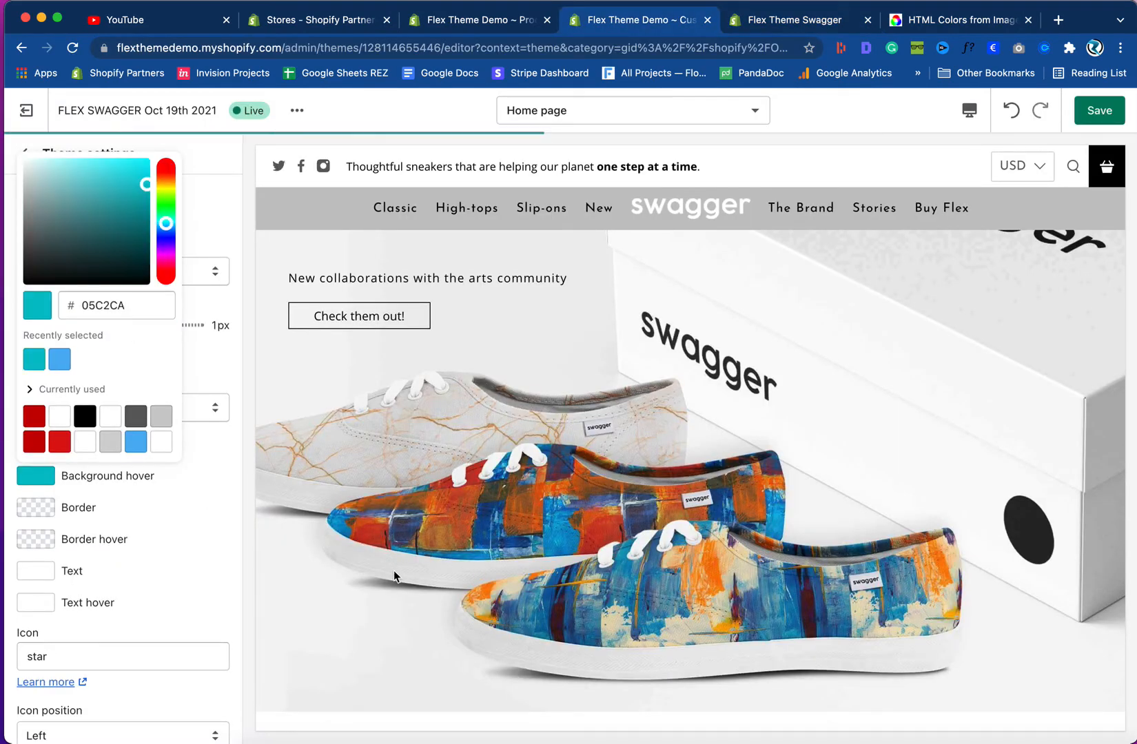
- Set the "Add to cart" button's background to the recently selected teal 05C2CA, with the featured product in the preview
{"action": "scroll", "coordinate": [394, 571], "scroll_direction": "down", "scroll_amount": 4}
{"action": "scroll", "coordinate": [393, 571], "scroll_direction": "down", "scroll_amount": 5}
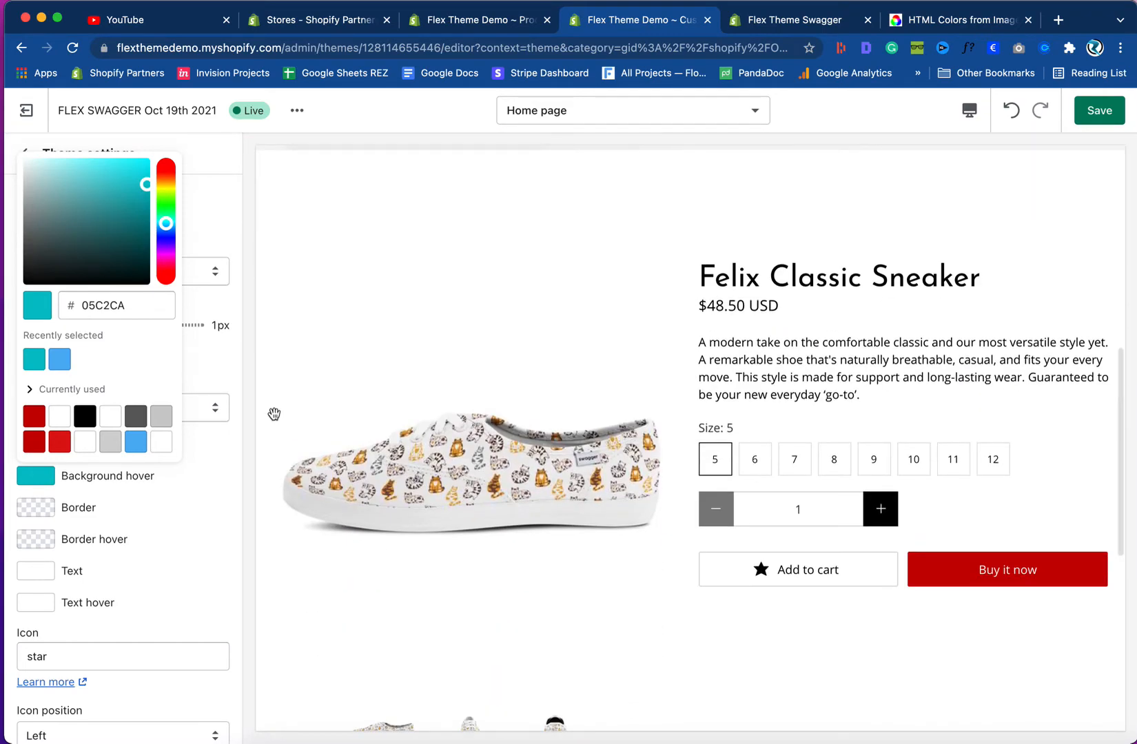
{"action": "left_click", "coordinate": [216, 364]}
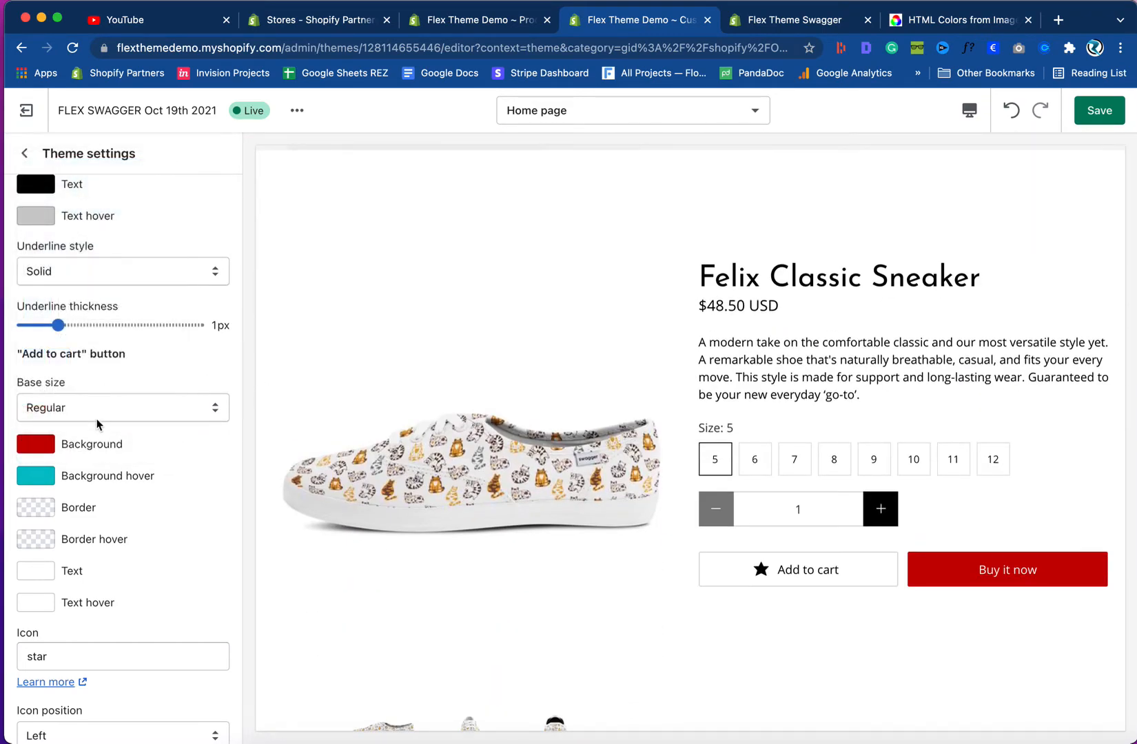
{"action": "left_click", "coordinate": [36, 450]}
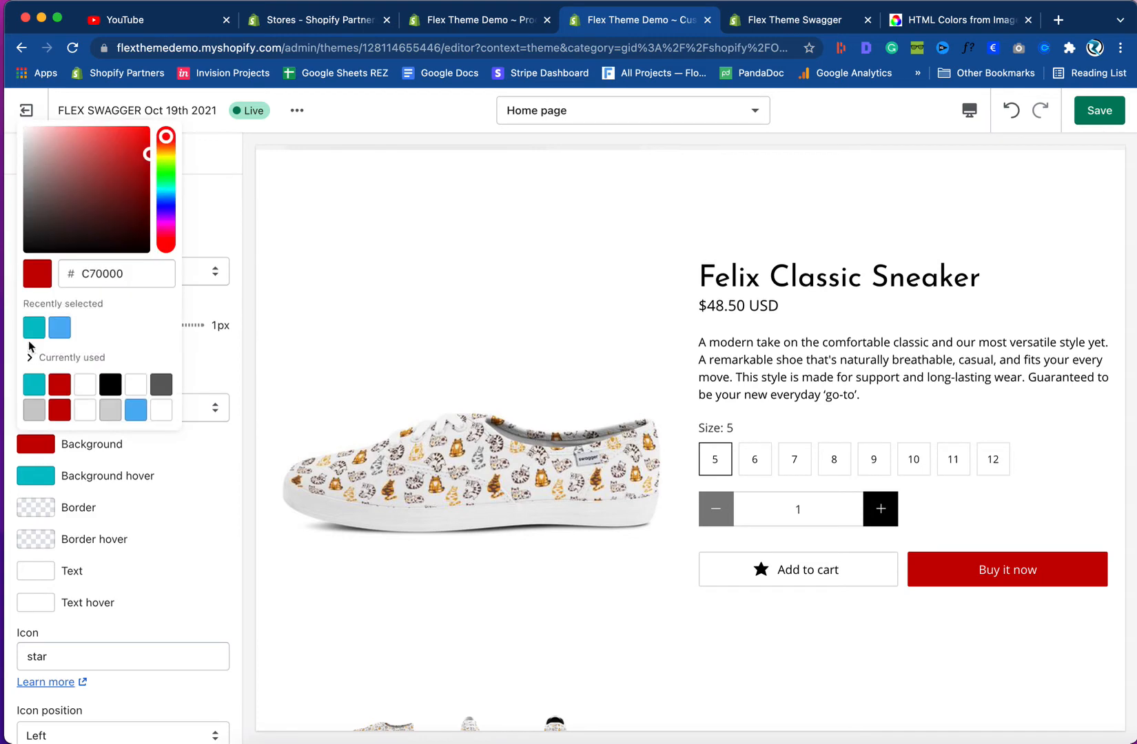
{"action": "left_click", "coordinate": [34, 327]}
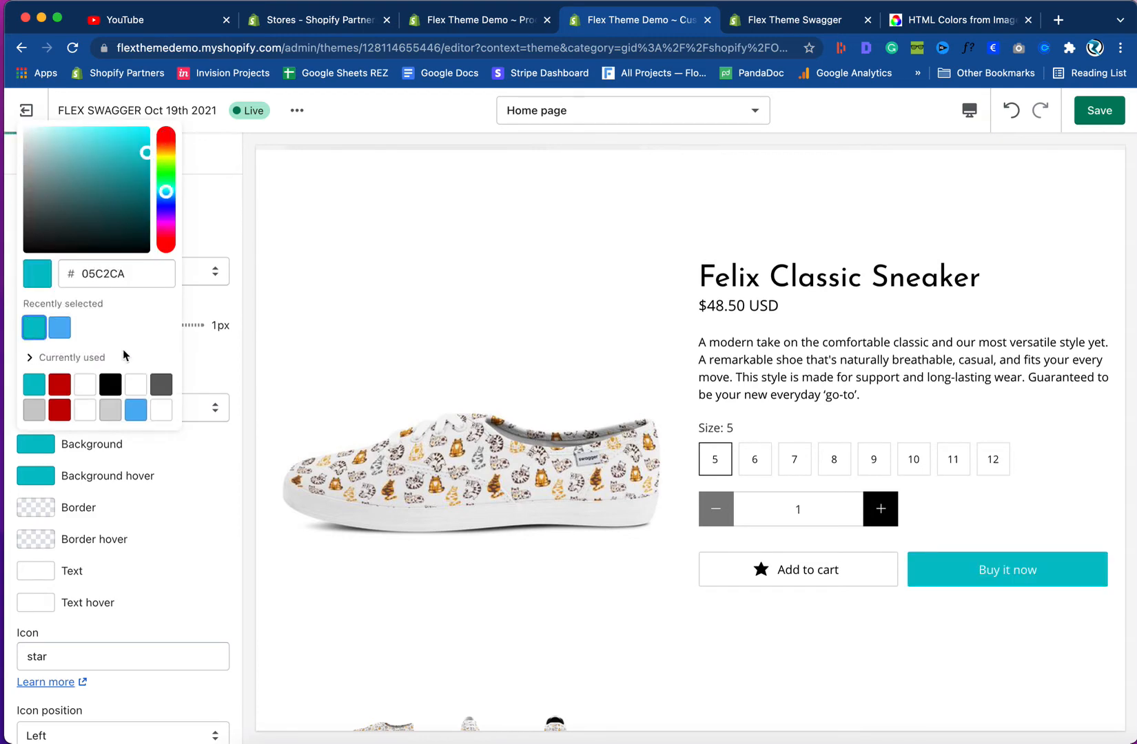
{"action": "left_click", "coordinate": [224, 359]}
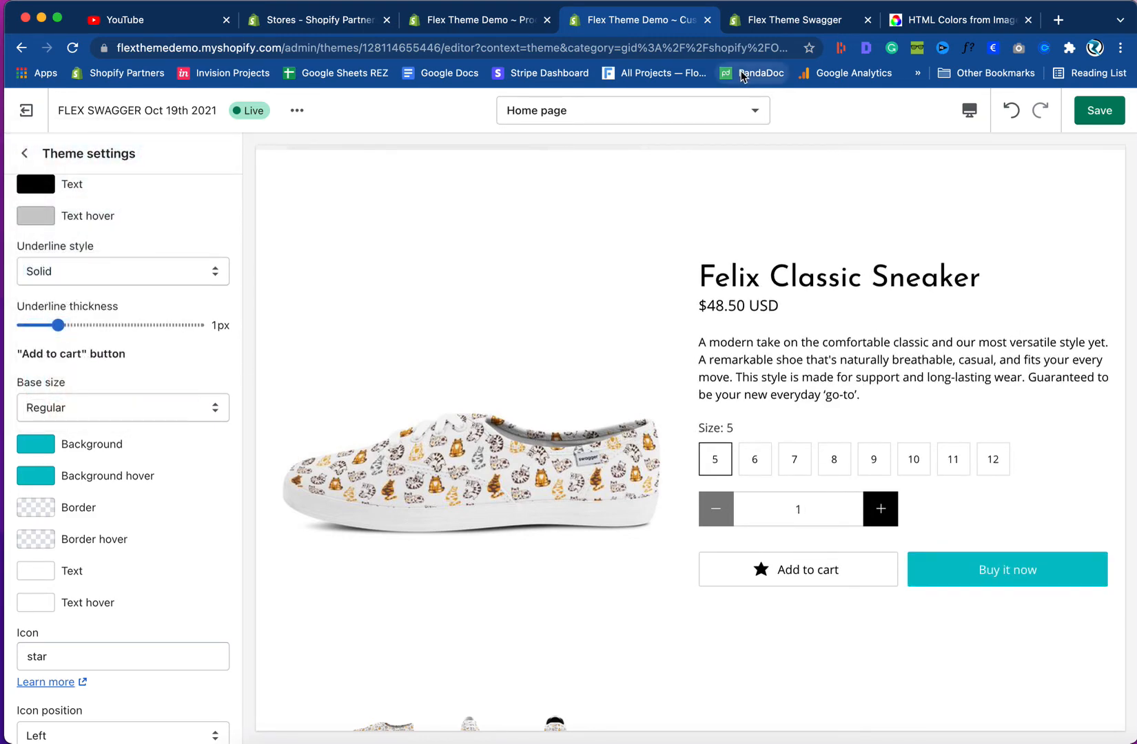
- Check the Buy it now hover colour on the Swagger demo, set the button's background hover to black 000000, and save the theme
{"action": "left_click", "coordinate": [802, 27]}
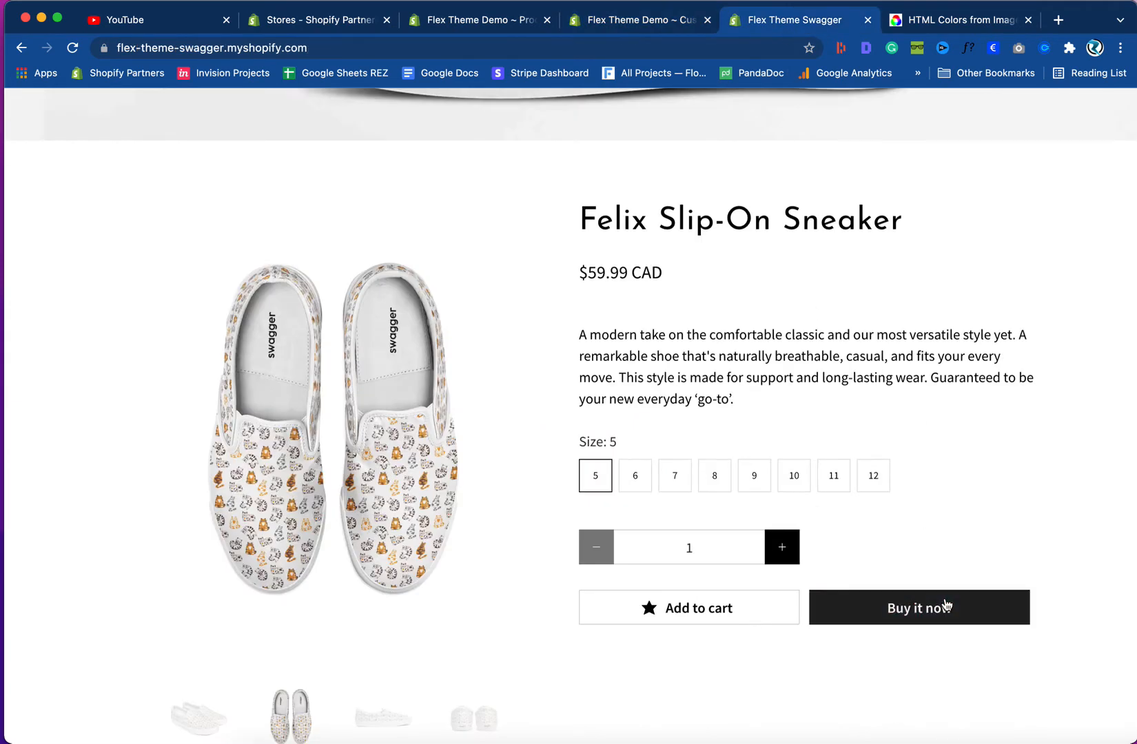
{"action": "left_click", "coordinate": [616, 20]}
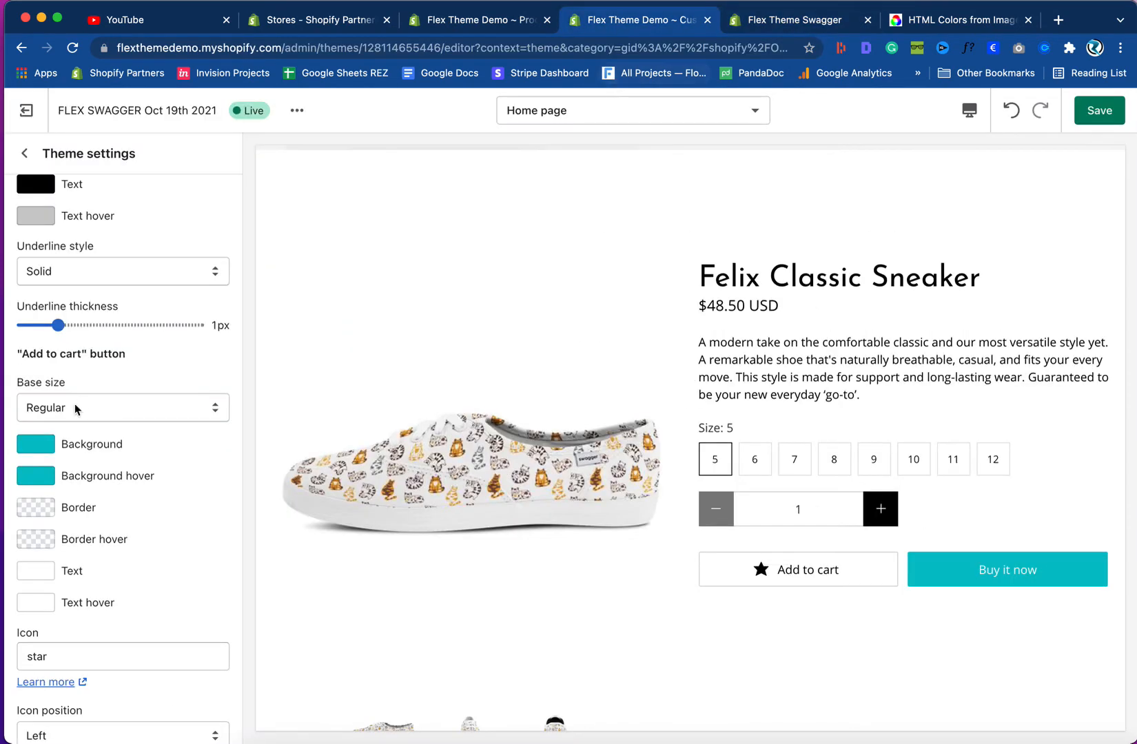
{"action": "left_click", "coordinate": [29, 480]}
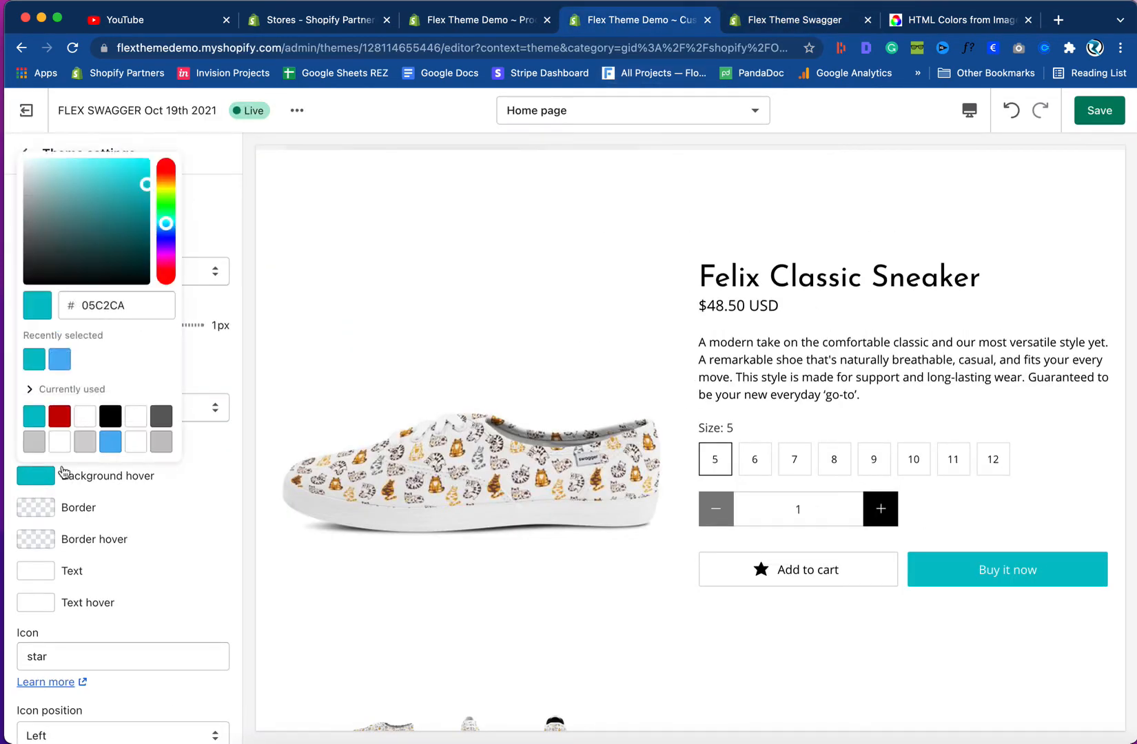
{"action": "left_click", "coordinate": [111, 416]}
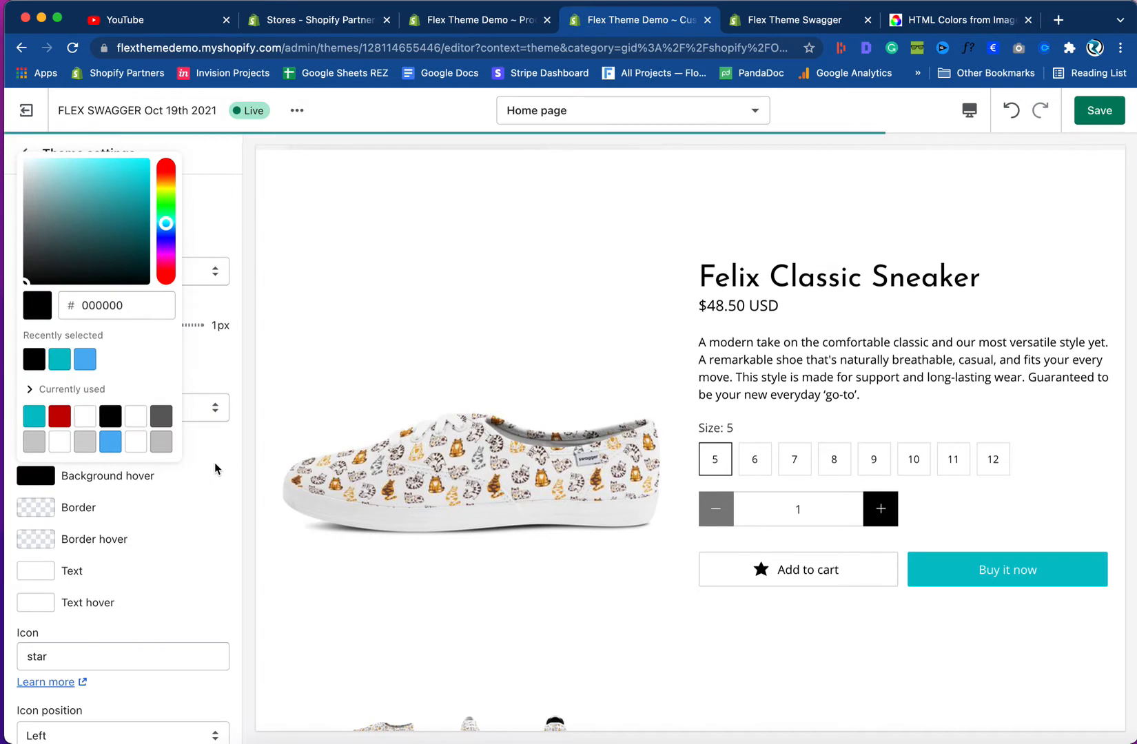
{"action": "left_click", "coordinate": [214, 470]}
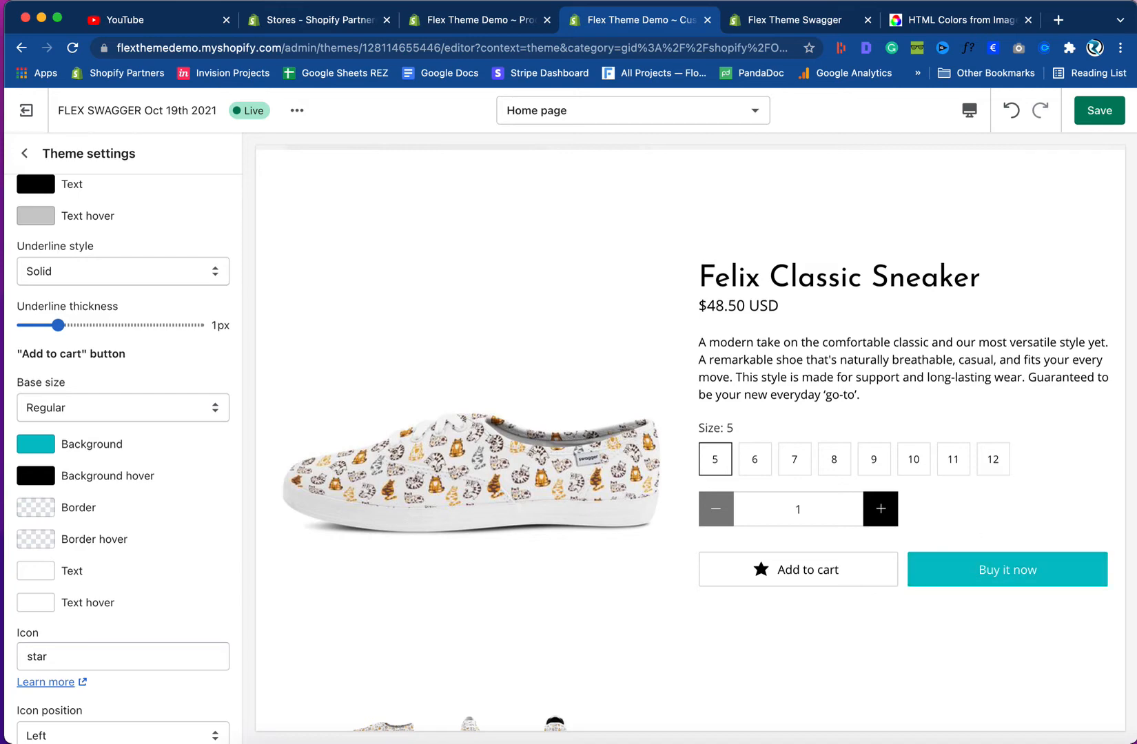
{"action": "left_click", "coordinate": [1103, 111]}
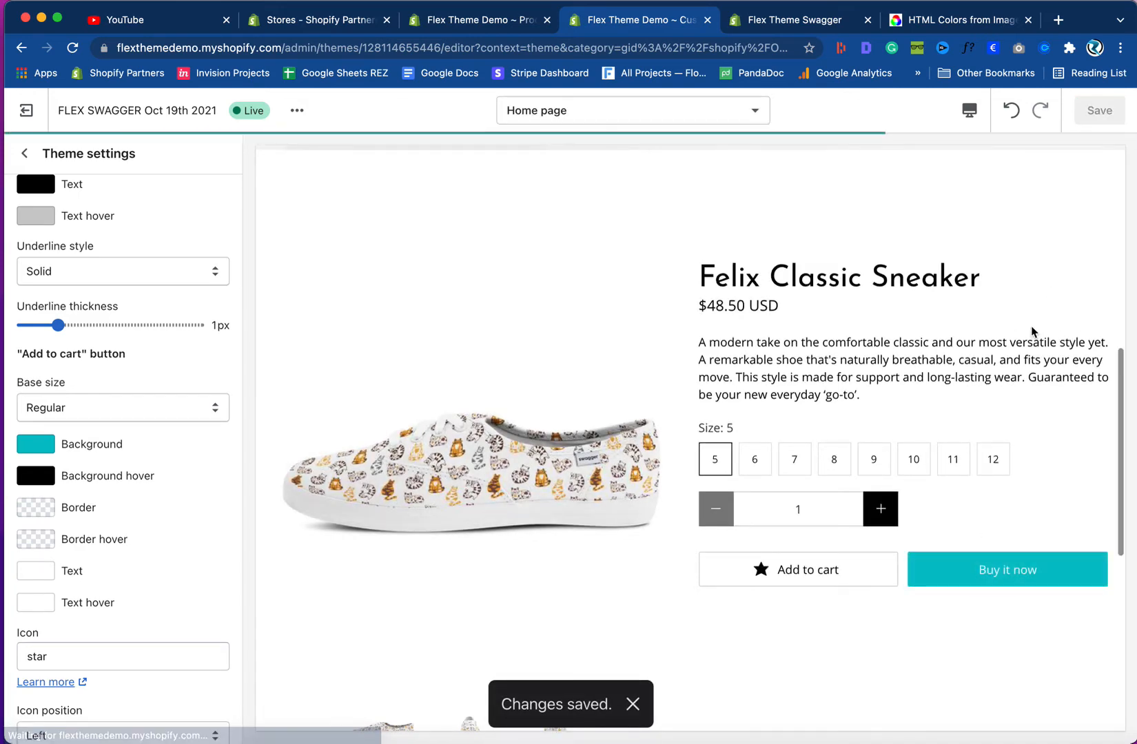
- Compare the hover look of the Add to cart buttons on the demo and in the preview, and review the theme's button settings
{"action": "left_click", "coordinate": [784, 29]}
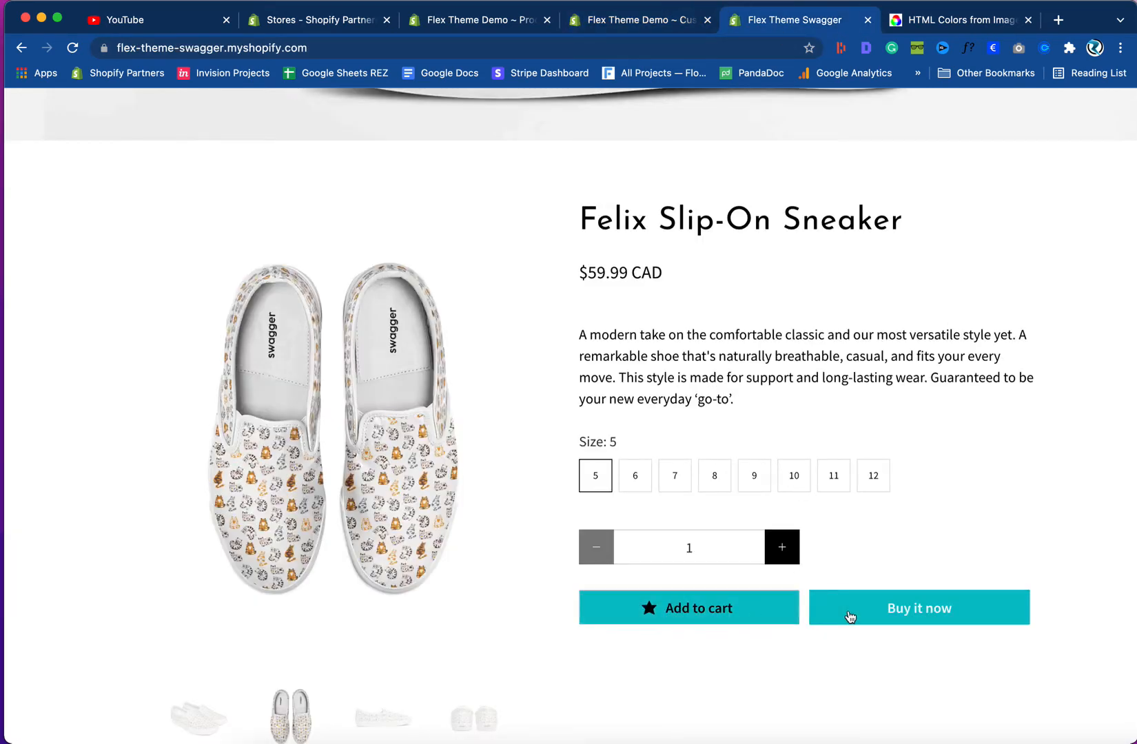
{"action": "left_click", "coordinate": [628, 29]}
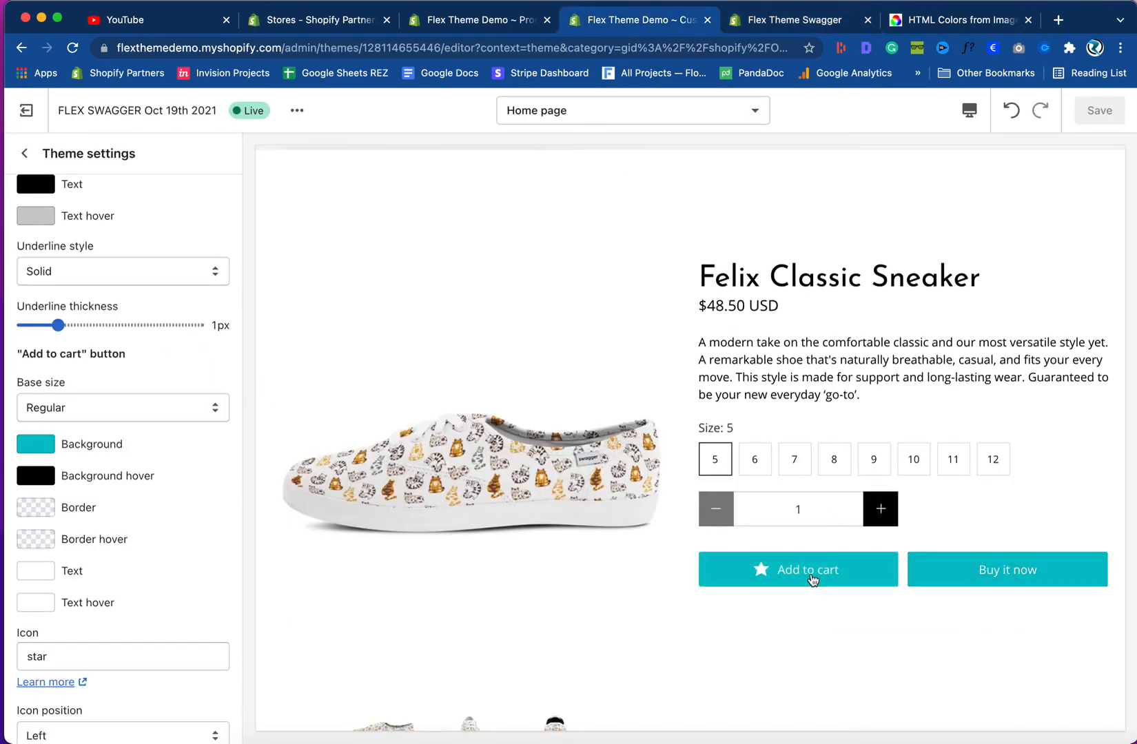
{"action": "scroll", "coordinate": [193, 423], "scroll_direction": "down", "scroll_amount": 5}
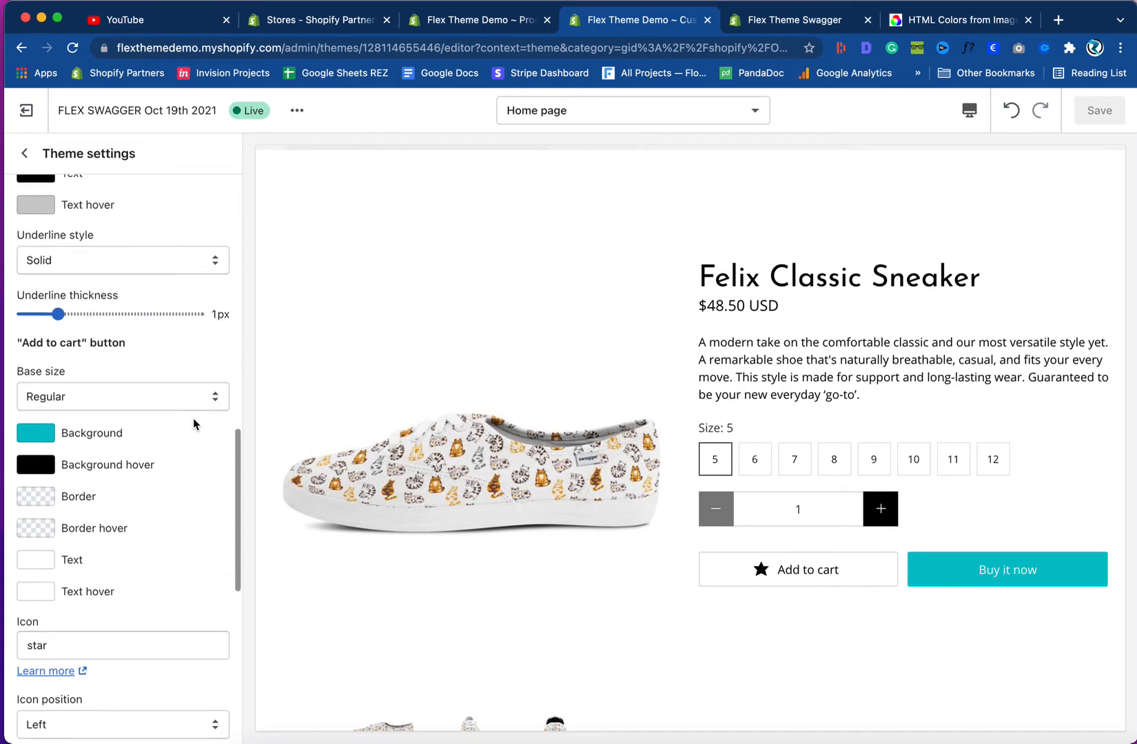
{"action": "scroll", "coordinate": [193, 421], "scroll_direction": "up", "scroll_amount": 4}
{"action": "scroll", "coordinate": [193, 425], "scroll_direction": "up", "scroll_amount": 10}
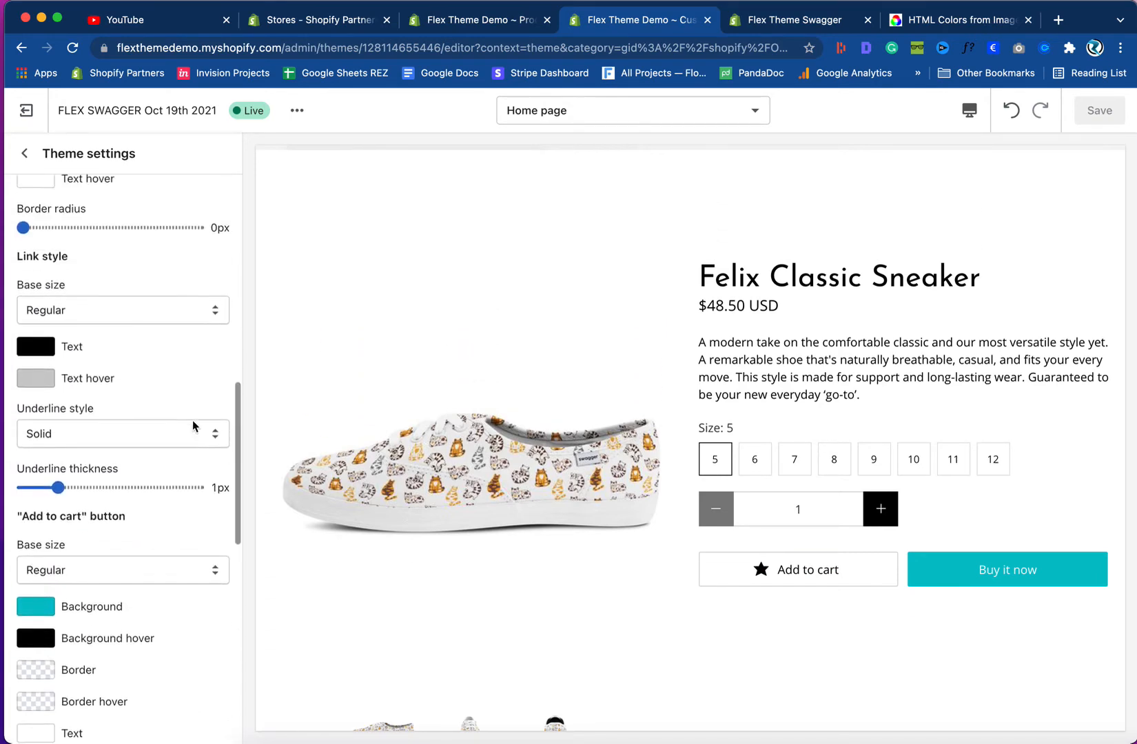
{"action": "scroll", "coordinate": [192, 427], "scroll_direction": "up", "scroll_amount": 5}
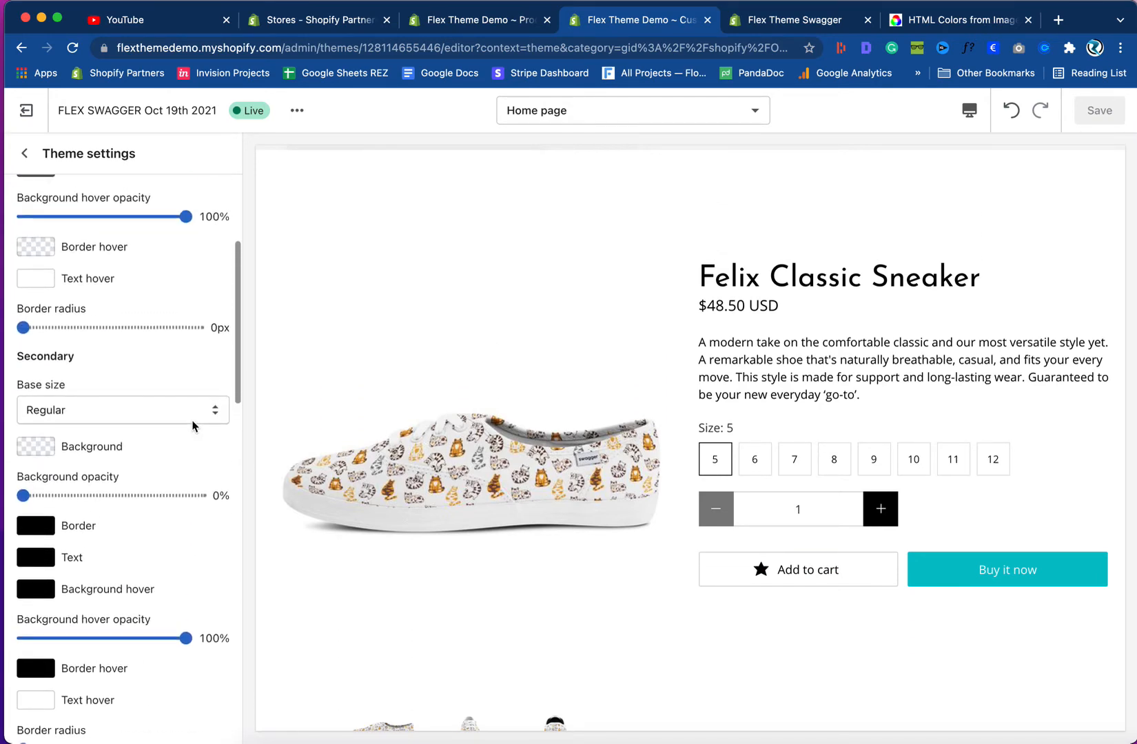
{"action": "scroll", "coordinate": [193, 426], "scroll_direction": "up", "scroll_amount": 4}
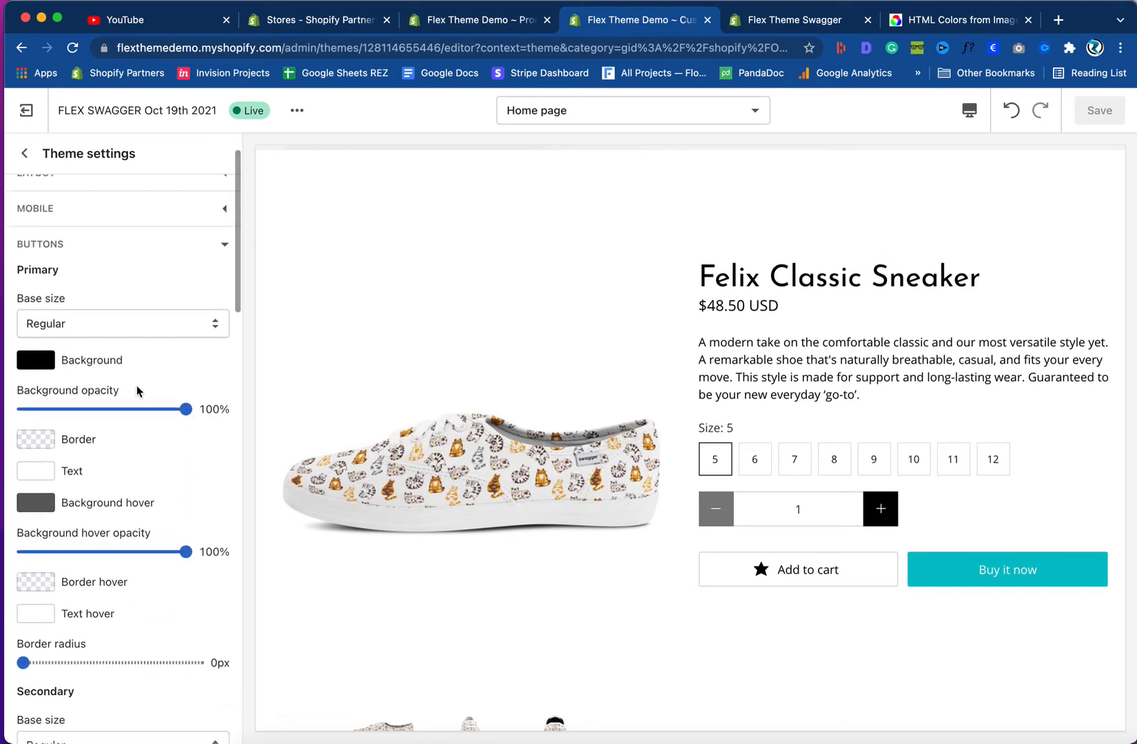
- Try the Large base size for the primary buttons and return it to Regular
{"action": "left_click", "coordinate": [121, 326]}
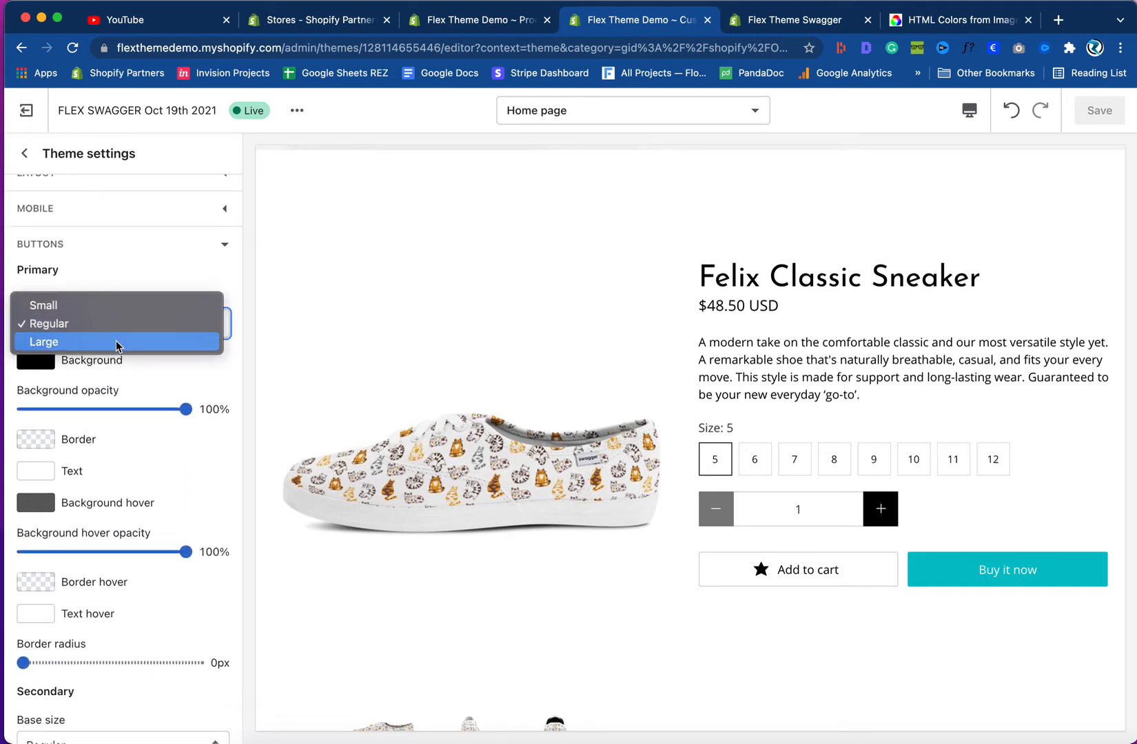
{"action": "left_click", "coordinate": [116, 341]}
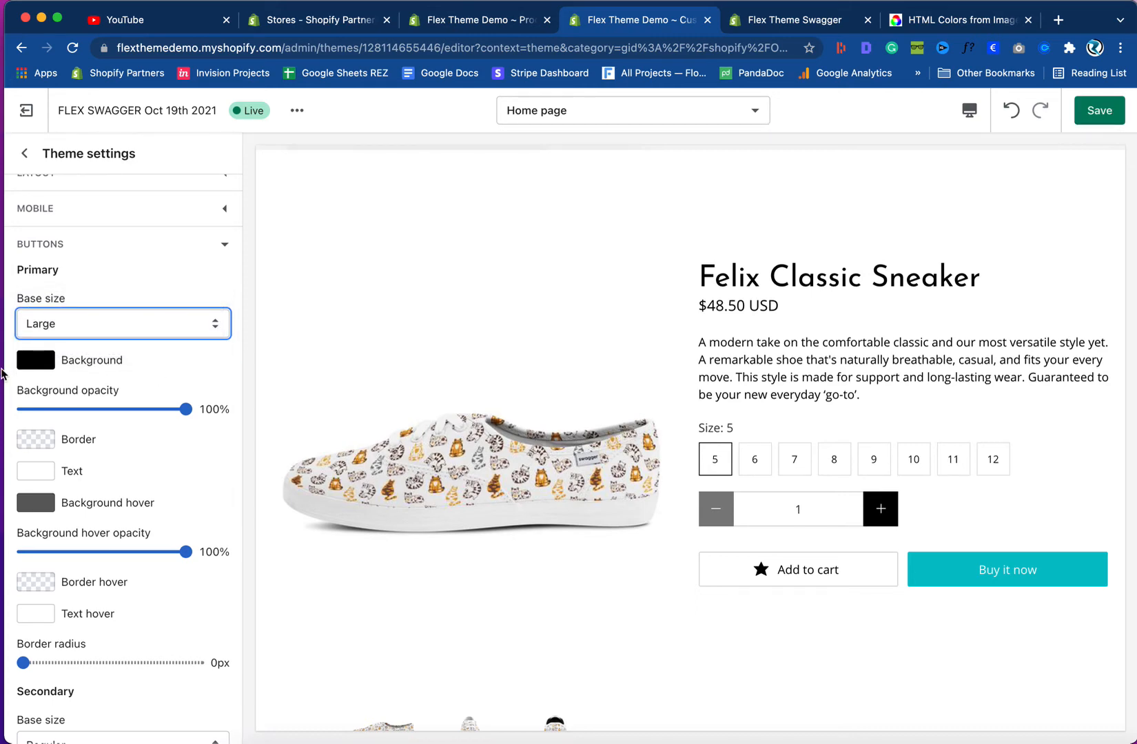
{"action": "scroll", "coordinate": [141, 346], "scroll_direction": "up", "scroll_amount": 2}
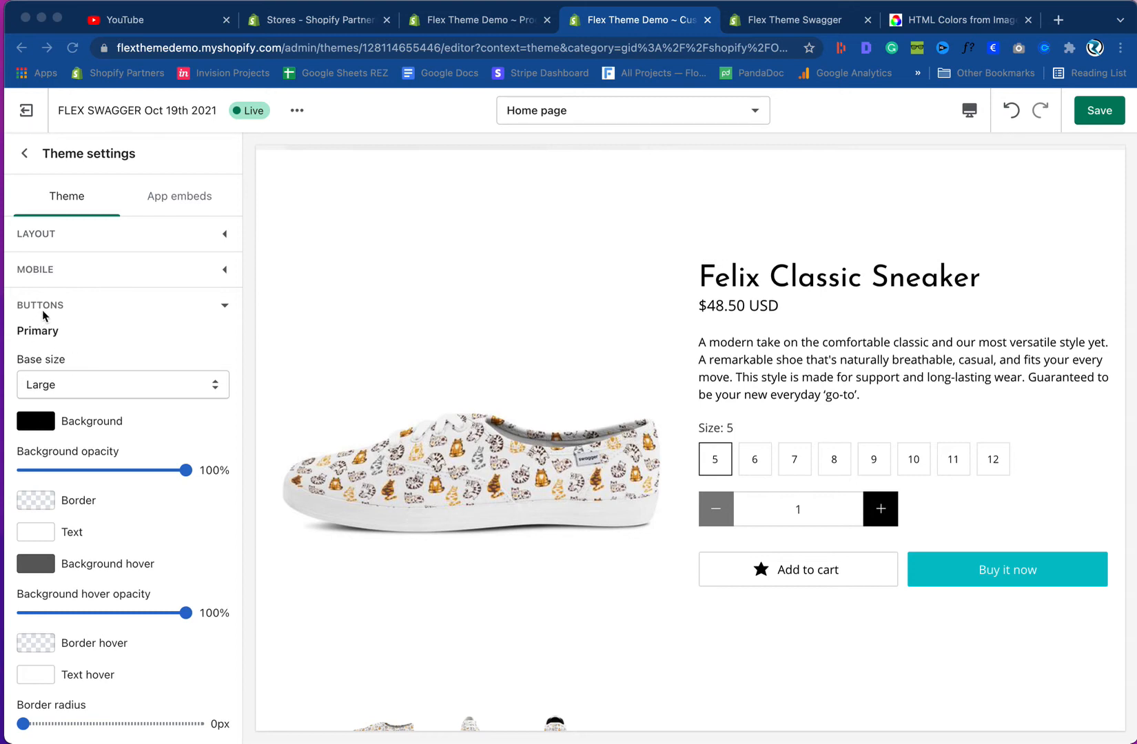
{"action": "scroll", "coordinate": [119, 448], "scroll_direction": "down", "scroll_amount": 2}
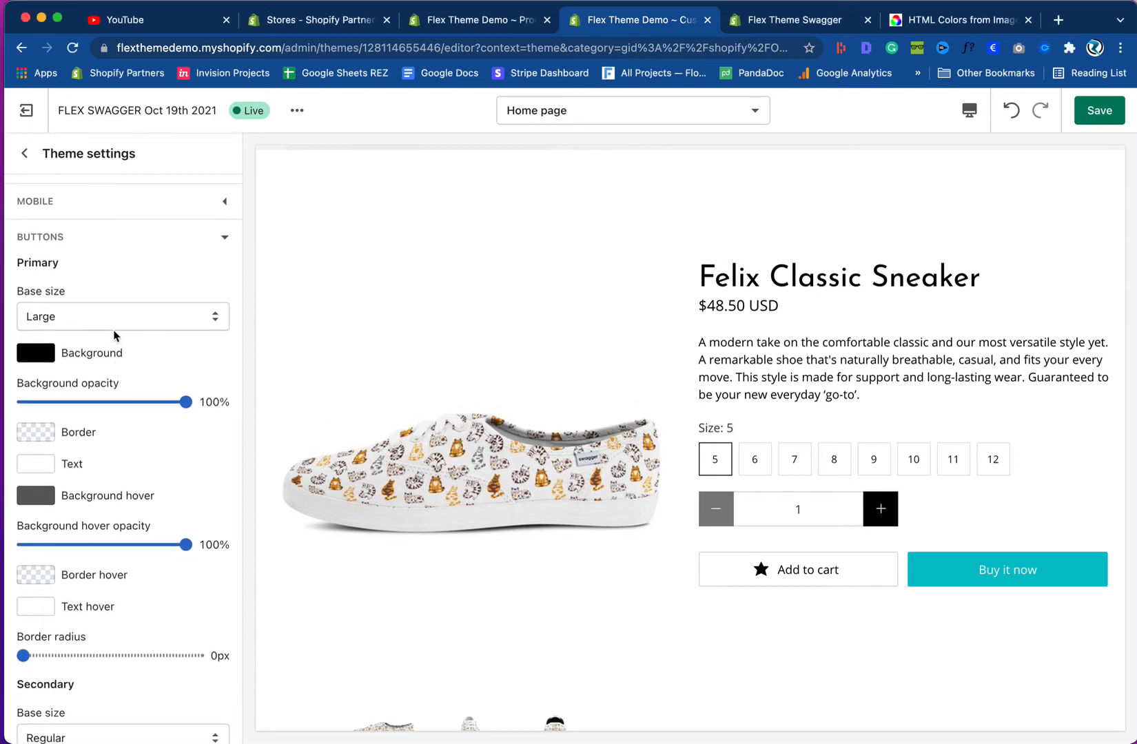
{"action": "left_click", "coordinate": [88, 326]}
{"action": "left_click", "coordinate": [67, 299]}
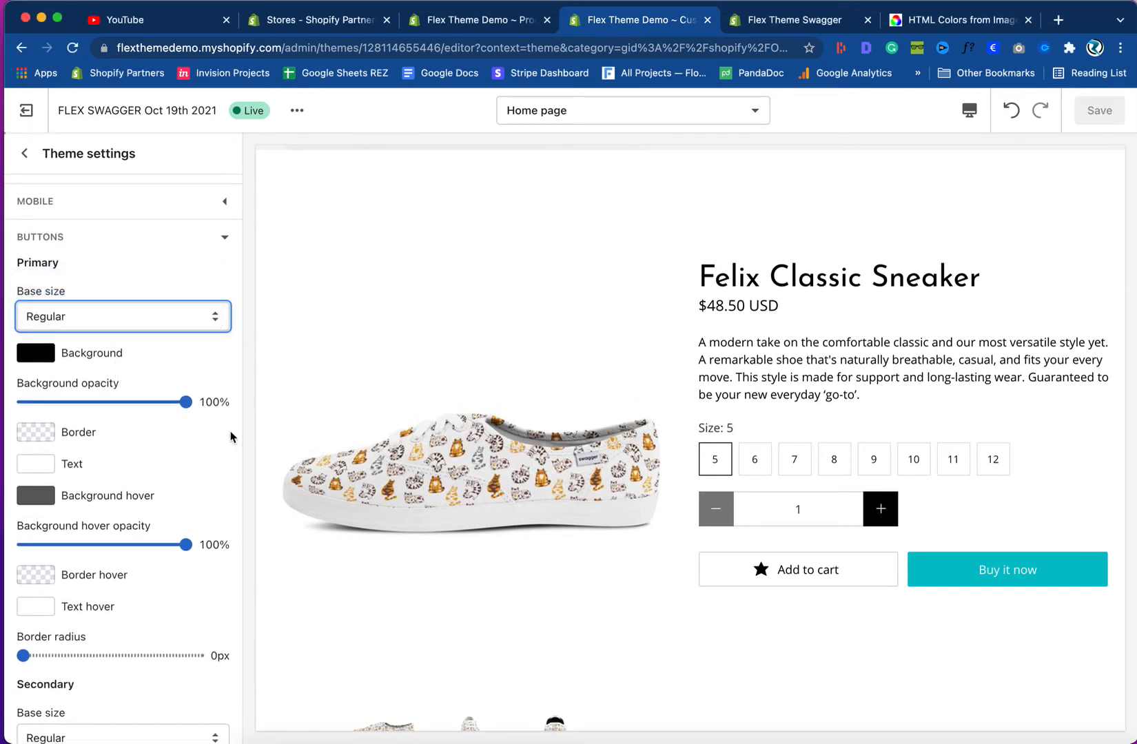
- Examine the button font, letter spacing and capitalization in the theme-wide Typography settings
{"action": "scroll", "coordinate": [167, 421], "scroll_direction": "up", "scroll_amount": 2}
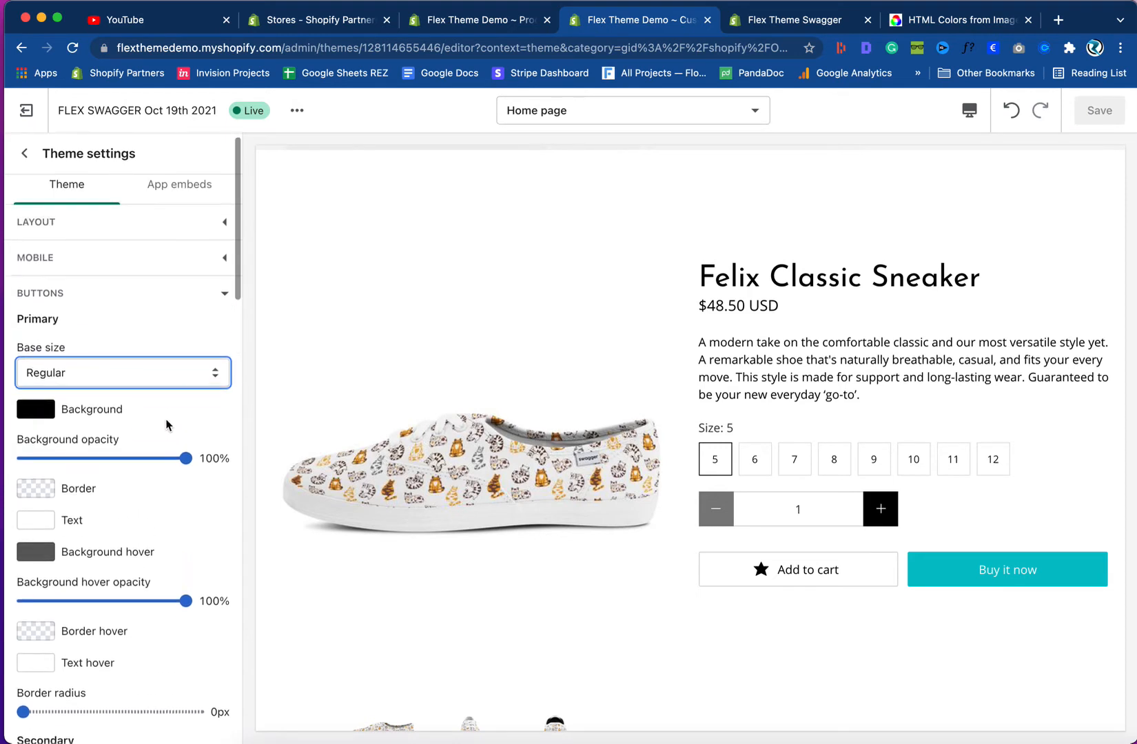
{"action": "left_click", "coordinate": [224, 305]}
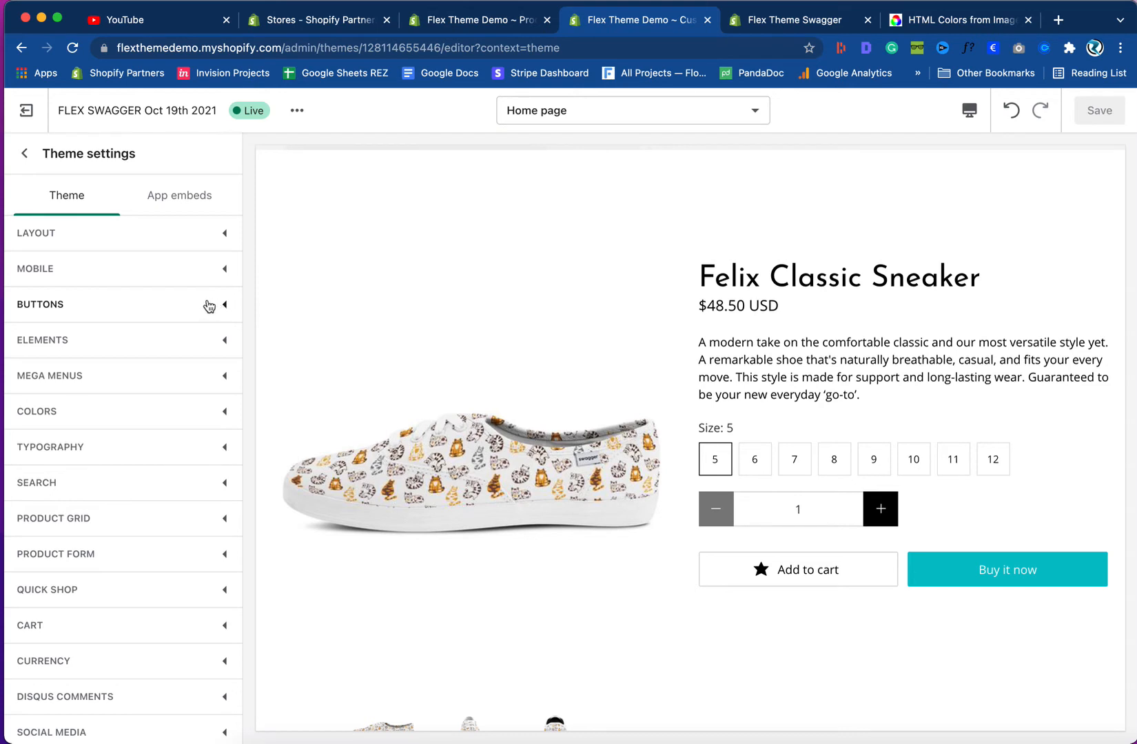
{"action": "left_click", "coordinate": [113, 448]}
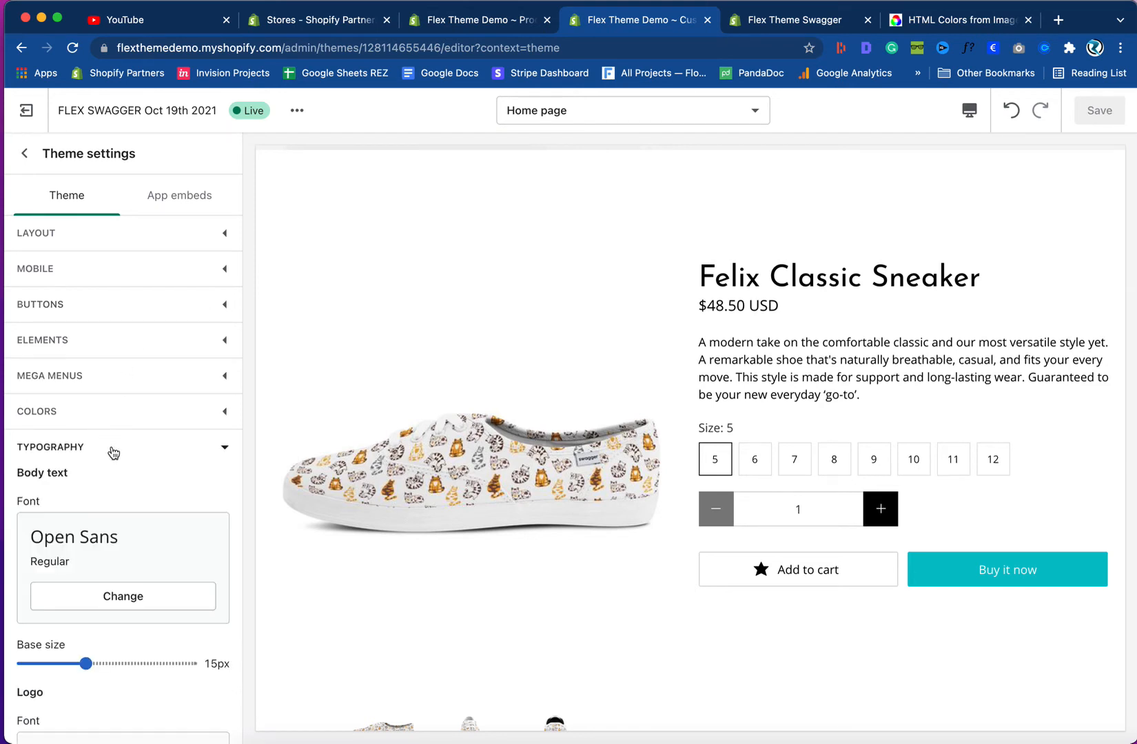
{"action": "scroll", "coordinate": [135, 457], "scroll_direction": "down", "scroll_amount": 5}
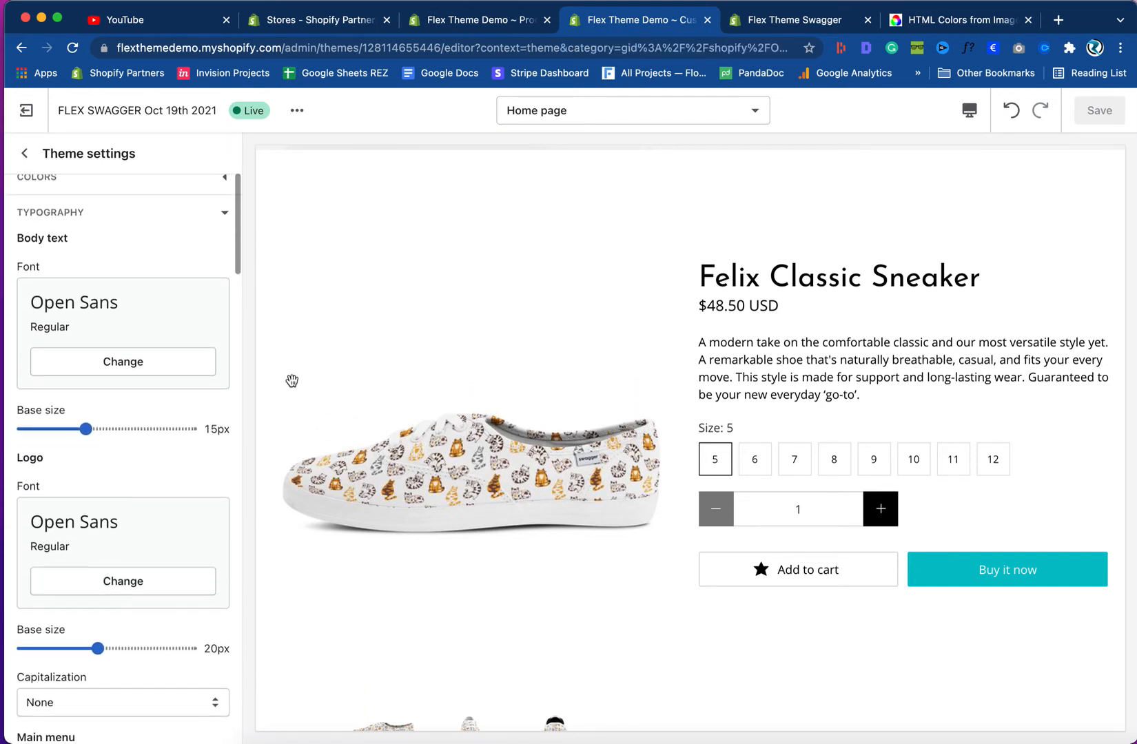
{"action": "scroll", "coordinate": [103, 503], "scroll_direction": "down", "scroll_amount": 4}
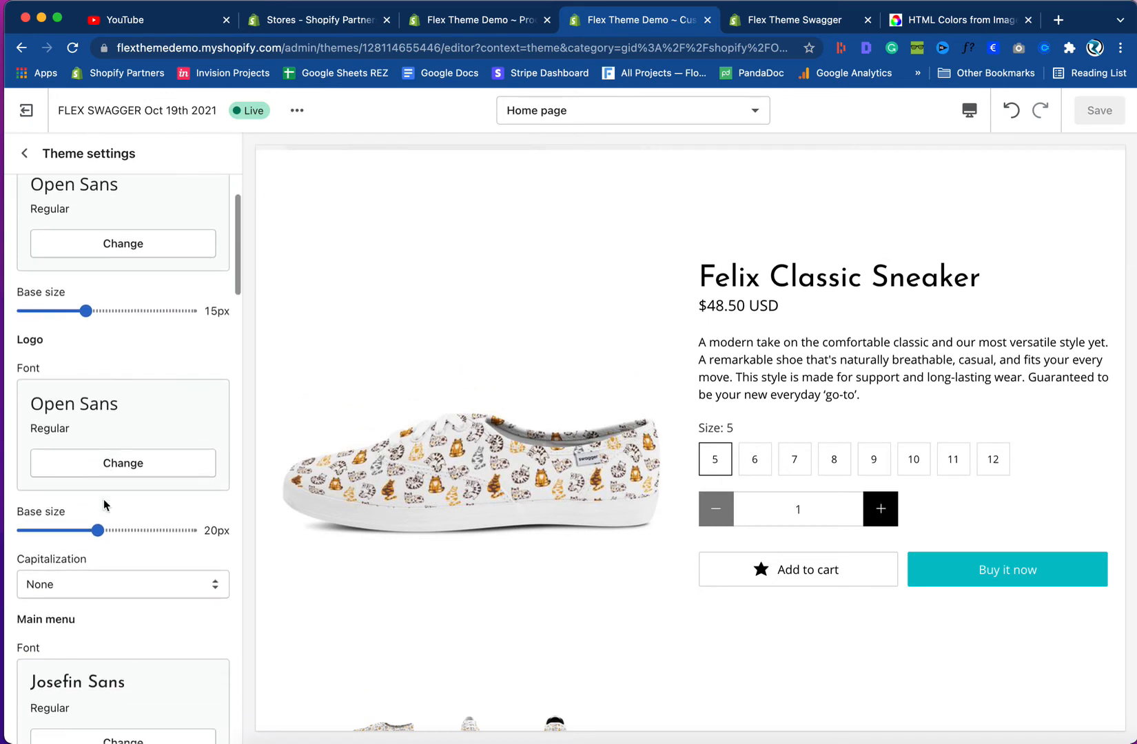
{"action": "scroll", "coordinate": [104, 505], "scroll_direction": "down", "scroll_amount": 9}
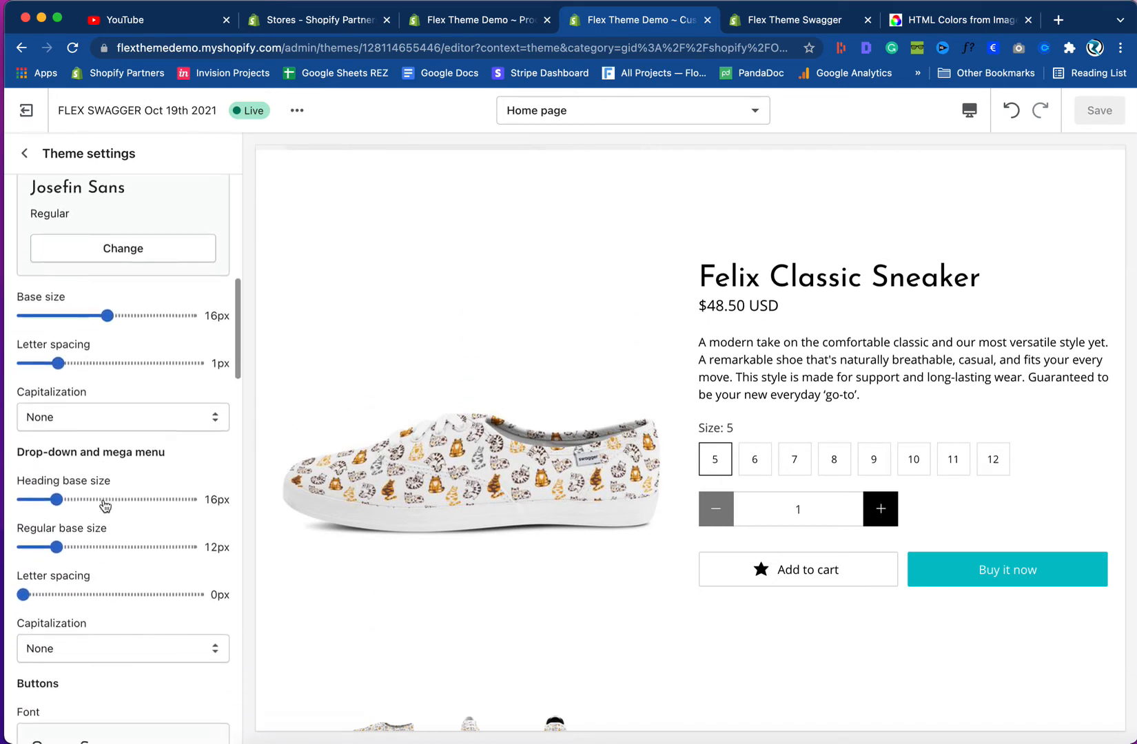
{"action": "scroll", "coordinate": [104, 505], "scroll_direction": "down", "scroll_amount": 5}
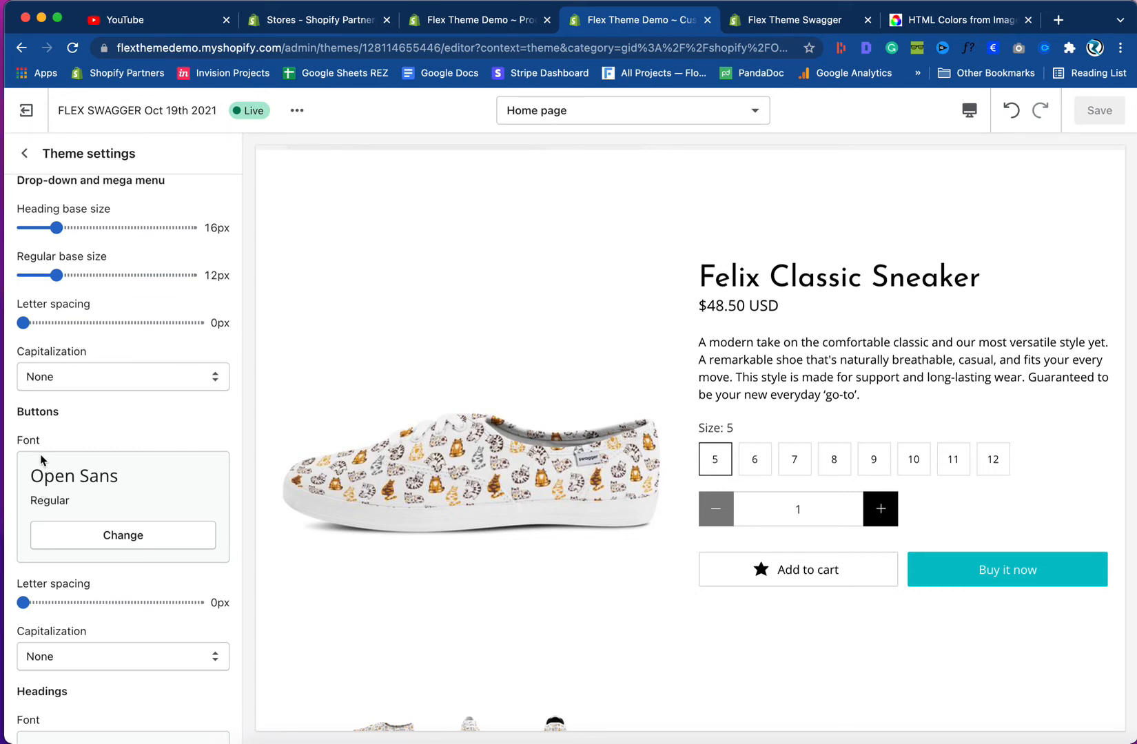
{"action": "scroll", "coordinate": [115, 509], "scroll_direction": "down", "scroll_amount": 3}
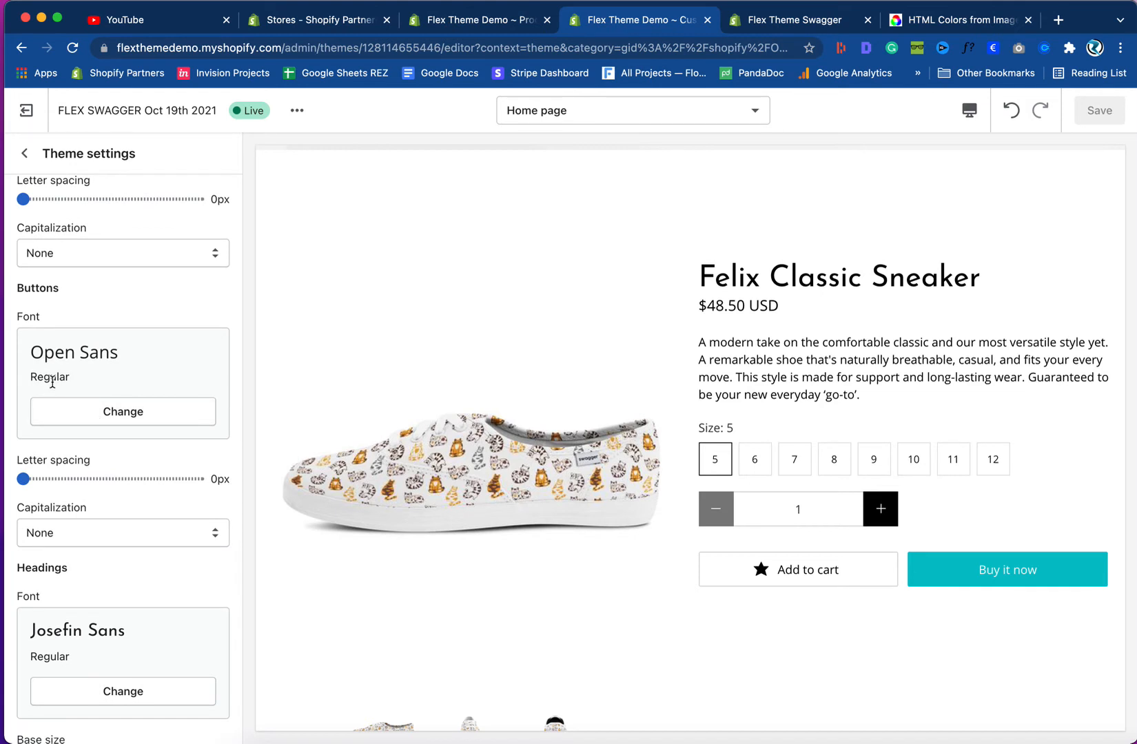
- Set the theme's button font to Open Sans Semi Bold, trying Bold against the Swagger demo first, and save the theme
{"action": "left_click", "coordinate": [110, 417]}
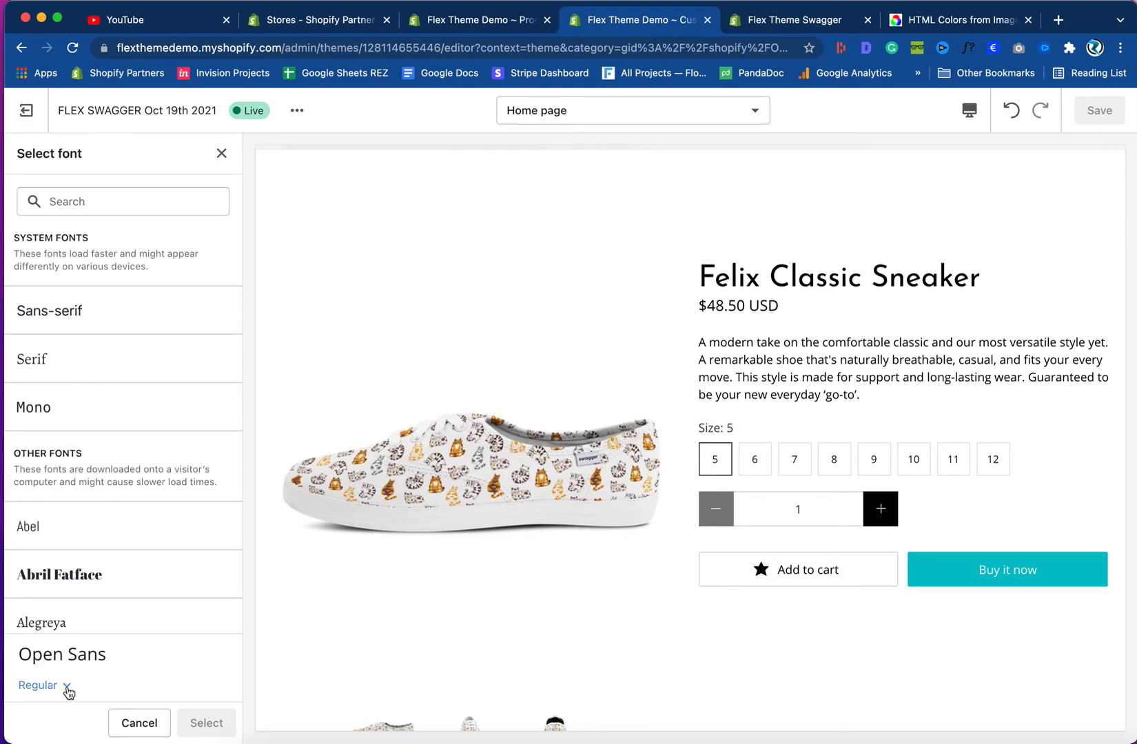
{"action": "left_click", "coordinate": [67, 686]}
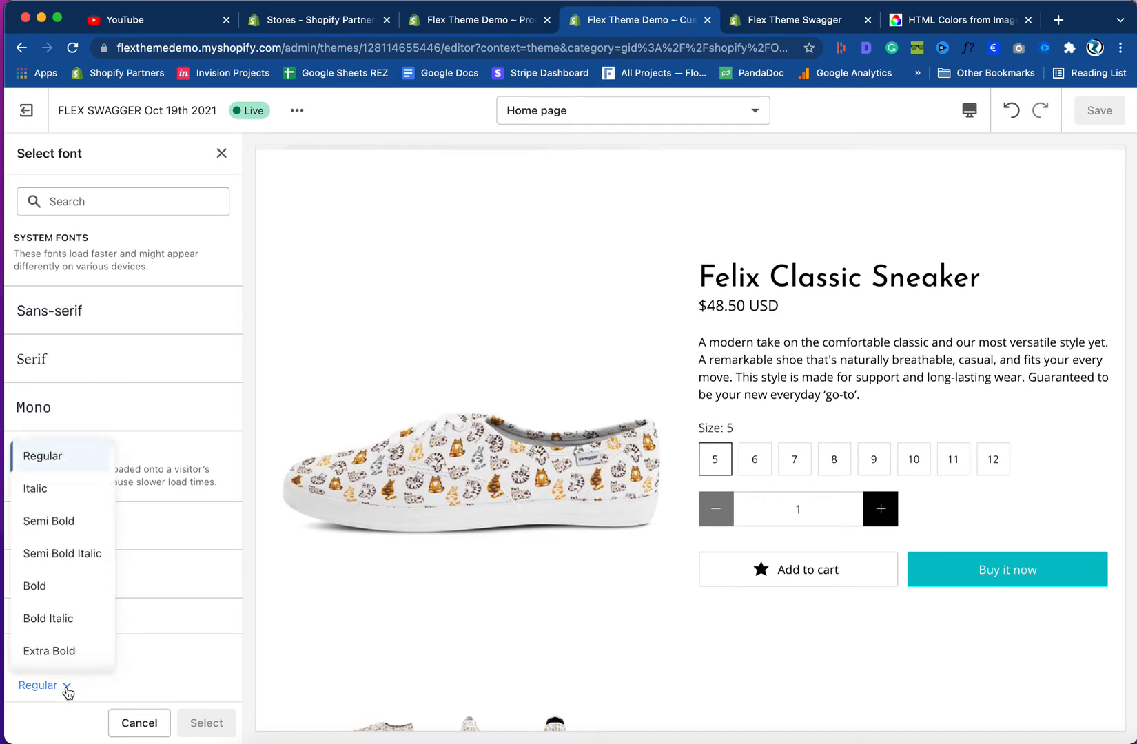
{"action": "left_click", "coordinate": [59, 587]}
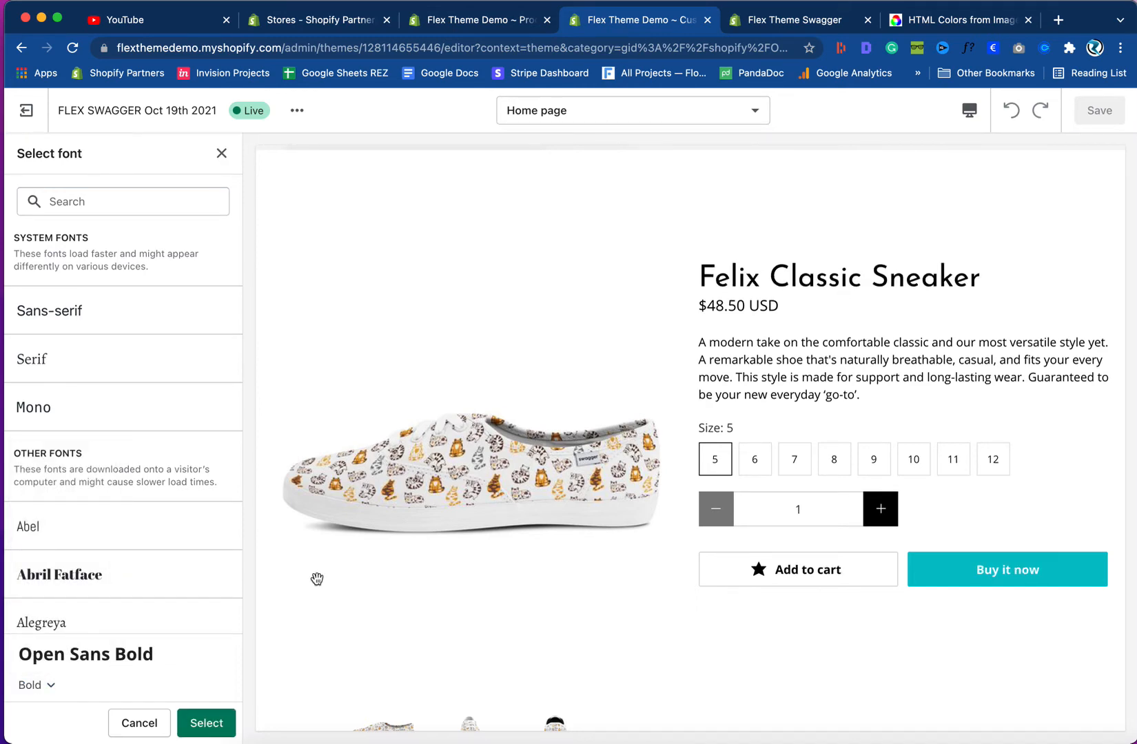
{"action": "left_click", "coordinate": [758, 22]}
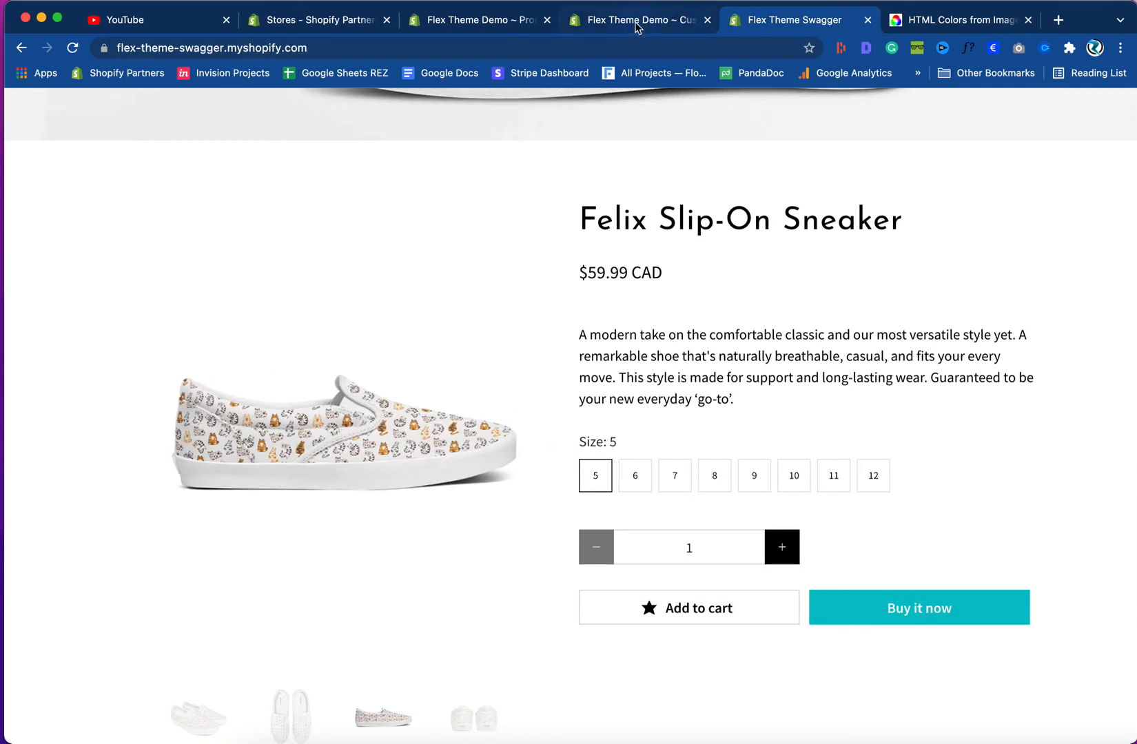
{"action": "left_click", "coordinate": [634, 23]}
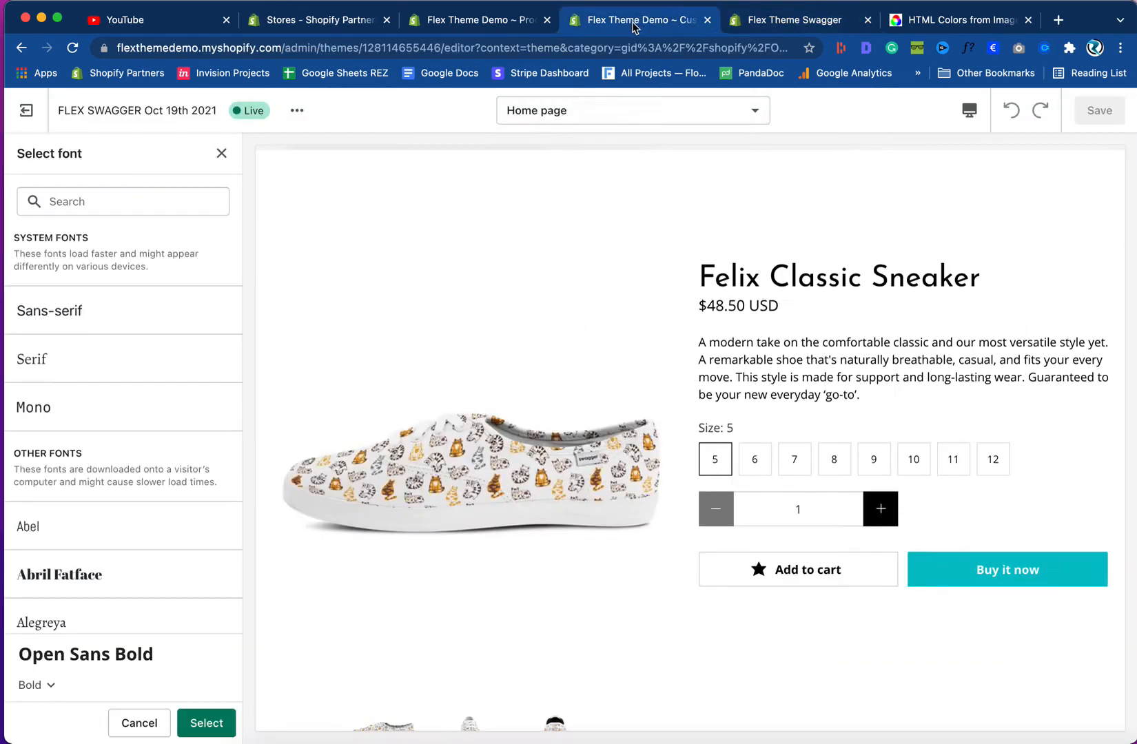
{"action": "left_click", "coordinate": [31, 686]}
{"action": "left_click", "coordinate": [63, 496]}
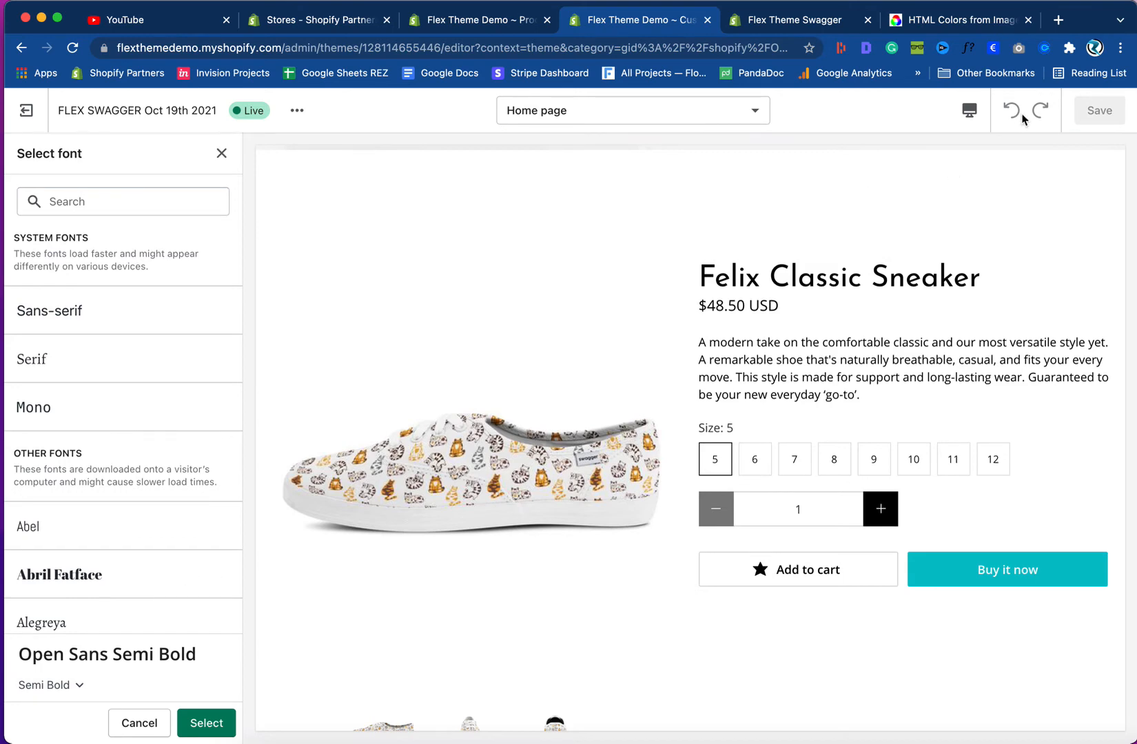
{"action": "left_click", "coordinate": [219, 729]}
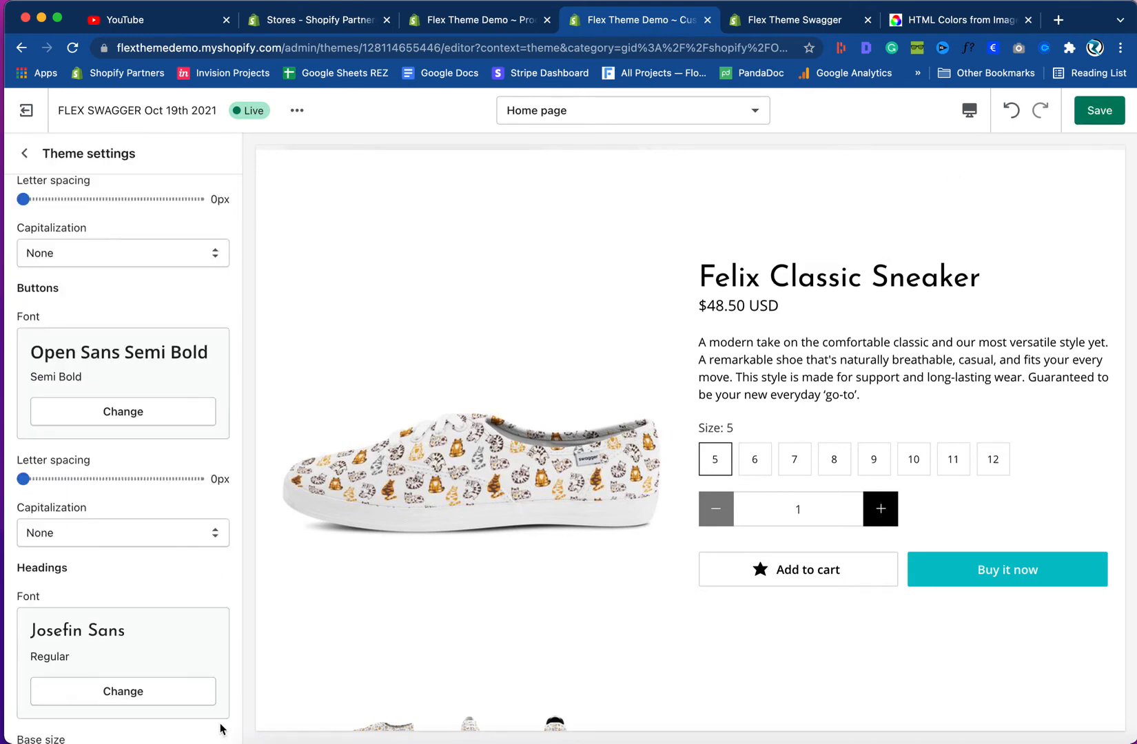
{"action": "left_click", "coordinate": [1112, 116]}
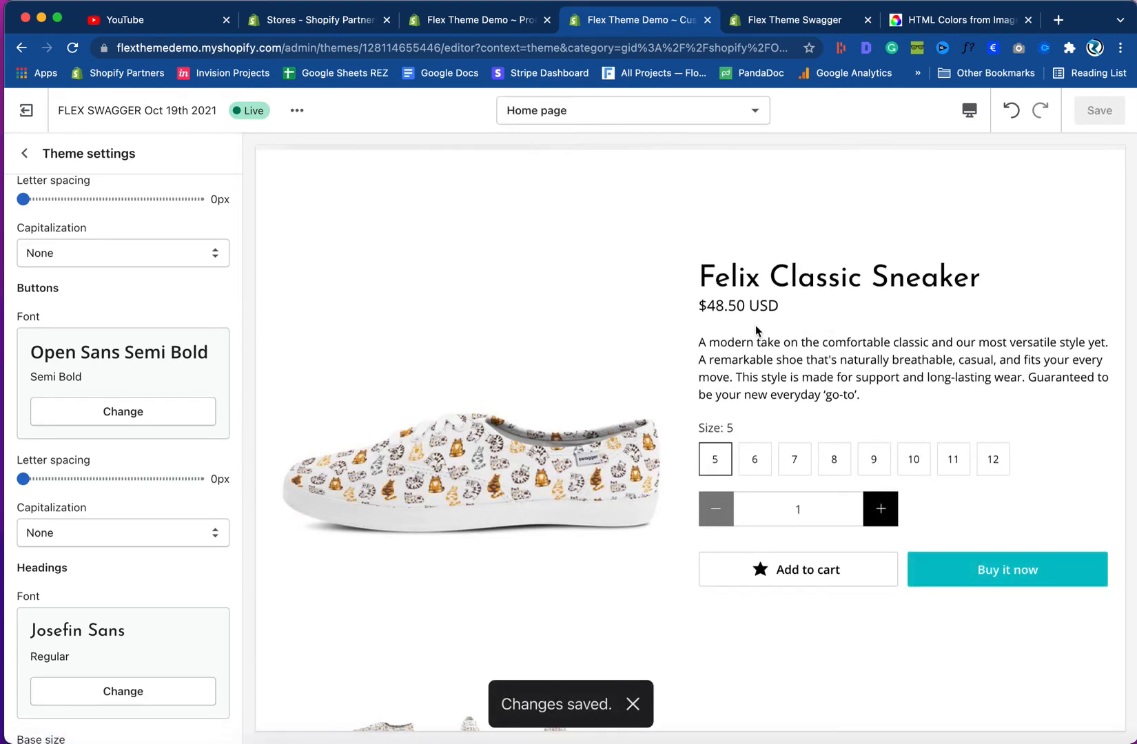
- Review the theme-wide settings categories and the Layout options, and compare the featured product preview with the Swagger demo
{"action": "scroll", "coordinate": [822, 336], "scroll_direction": "up", "scroll_amount": 3}
{"action": "scroll", "coordinate": [820, 338], "scroll_direction": "down", "scroll_amount": 2}
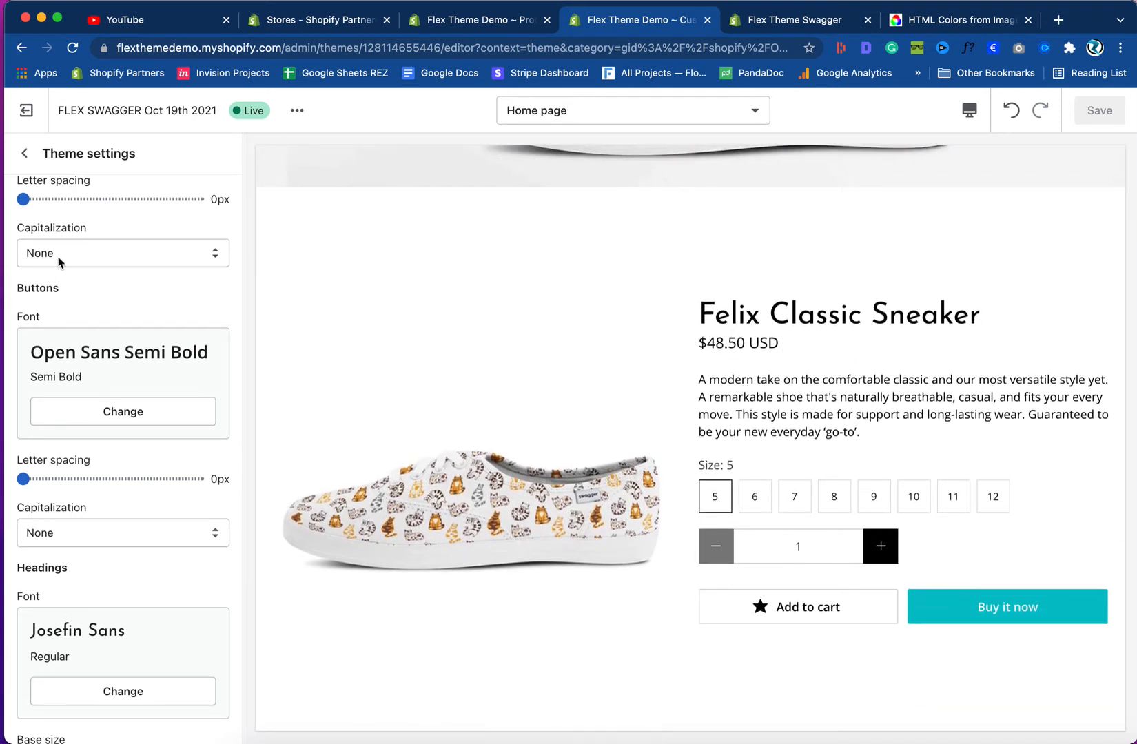
{"action": "left_click", "coordinate": [25, 153]}
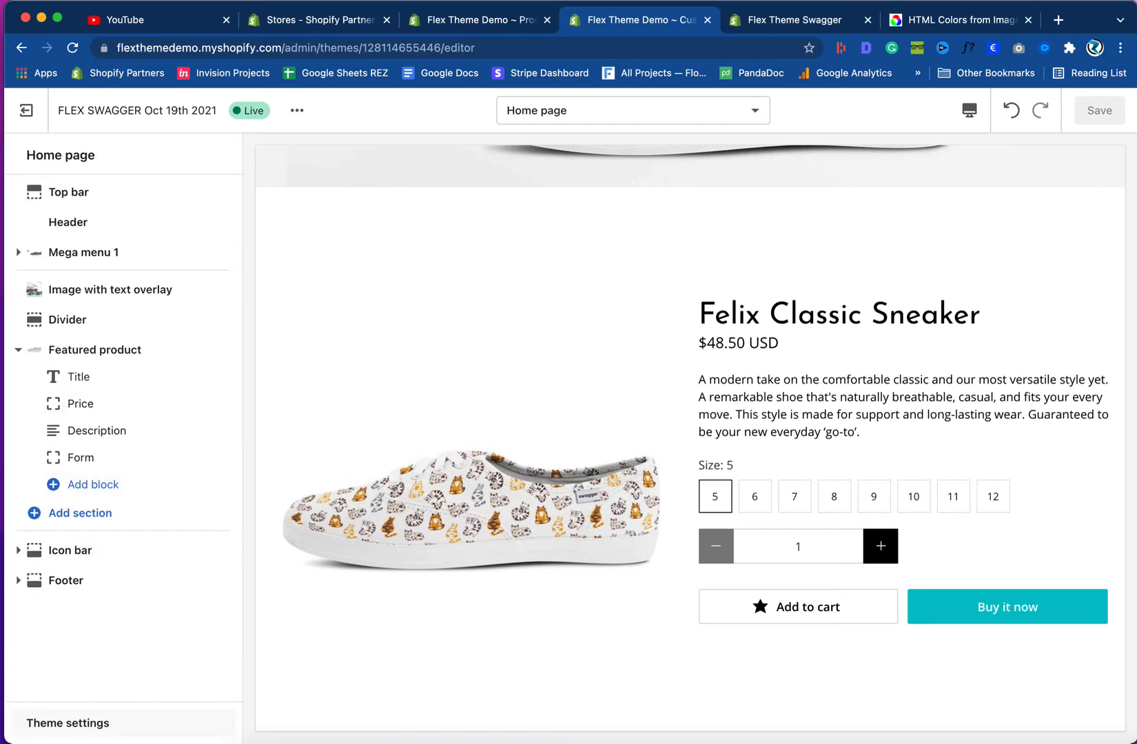
{"action": "left_click", "coordinate": [95, 725]}
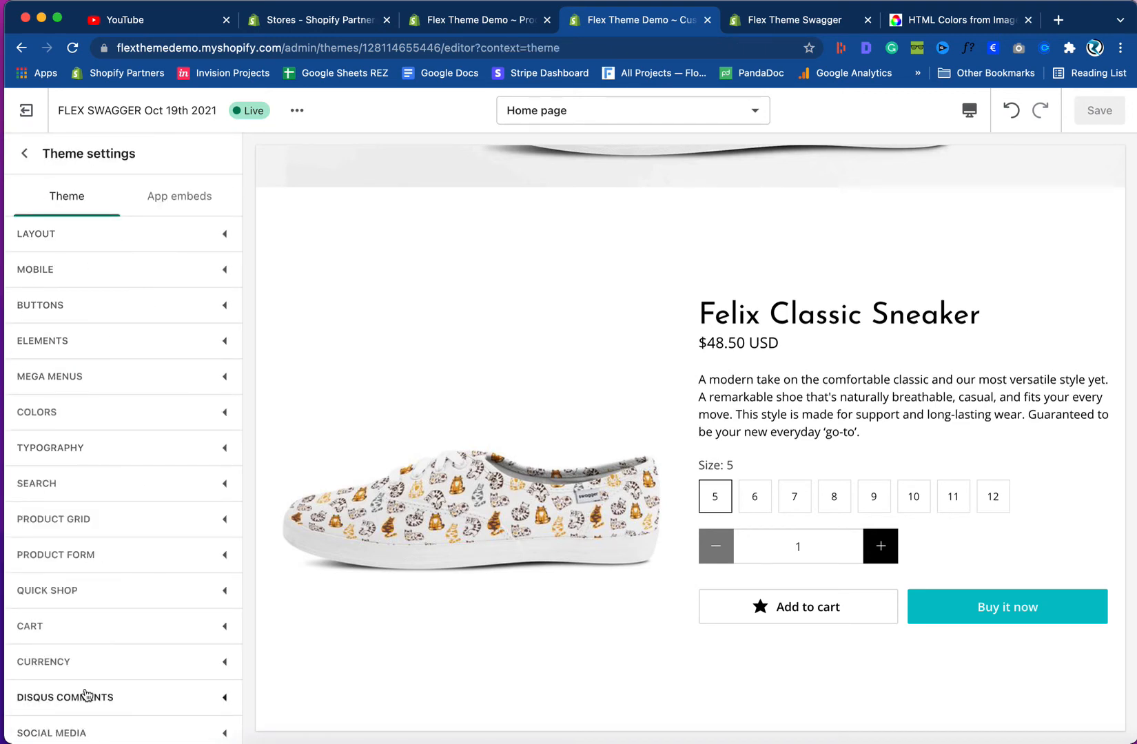
{"action": "scroll", "coordinate": [85, 695], "scroll_direction": "down", "scroll_amount": 3}
{"action": "scroll", "coordinate": [100, 683], "scroll_direction": "up", "scroll_amount": 2}
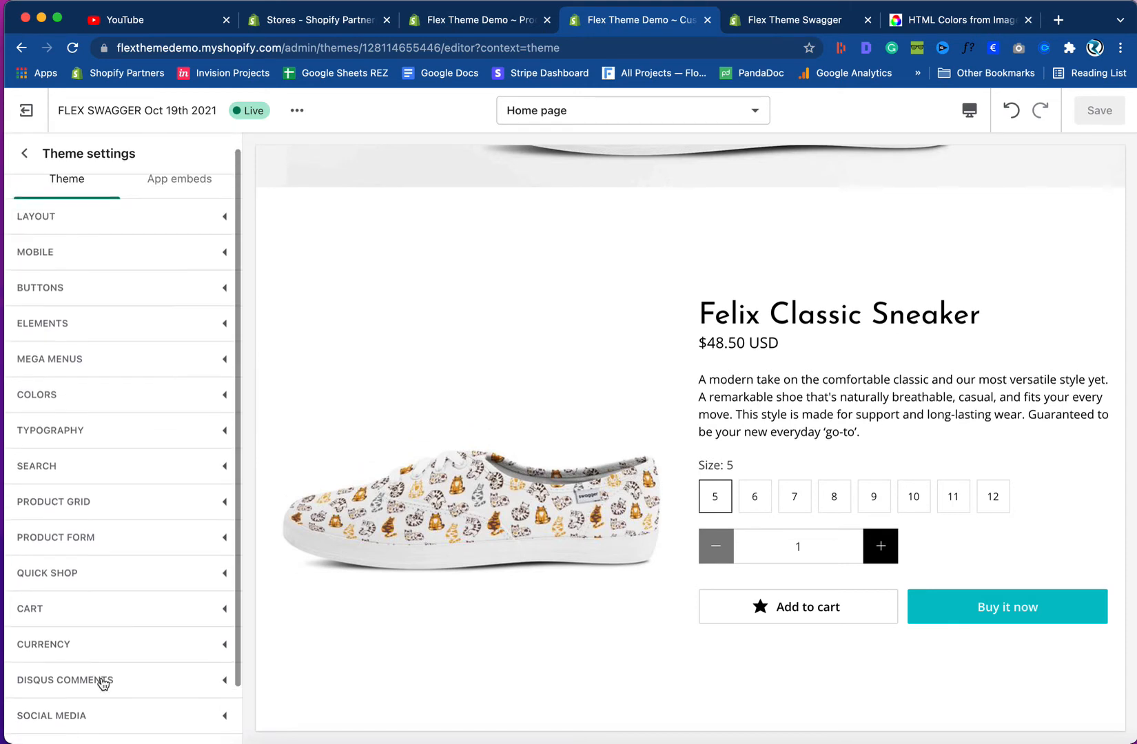
{"action": "scroll", "coordinate": [103, 682], "scroll_direction": "up", "scroll_amount": 1}
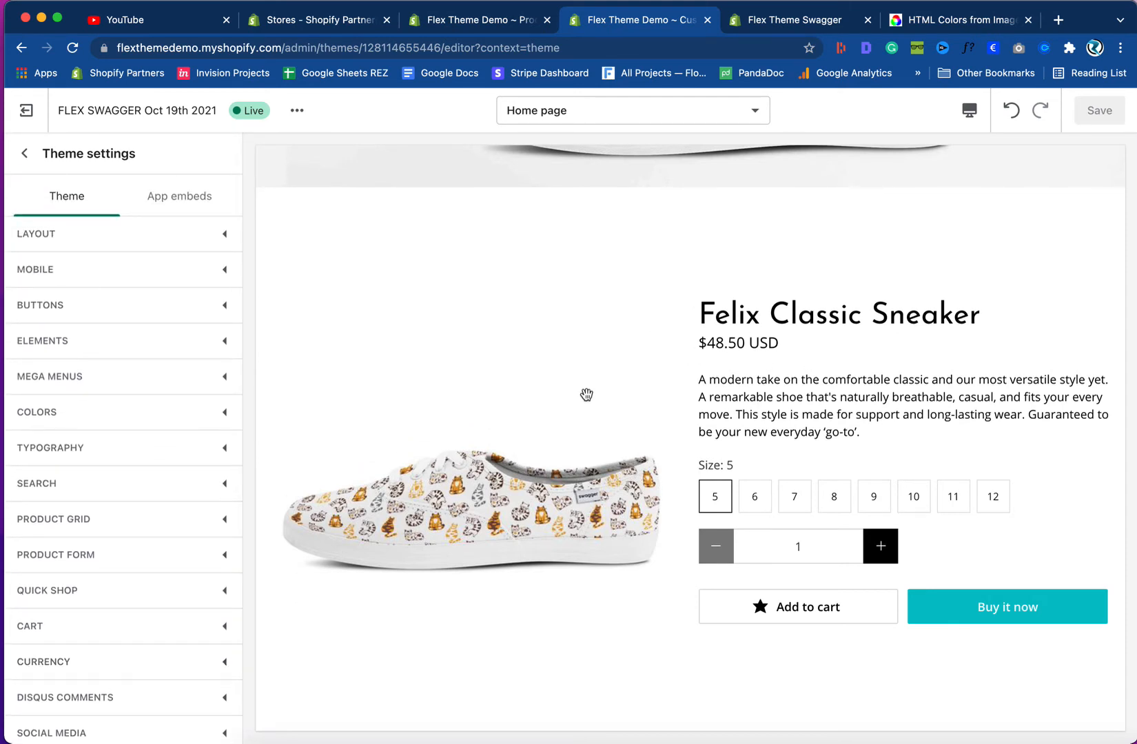
{"action": "left_click", "coordinate": [126, 248]}
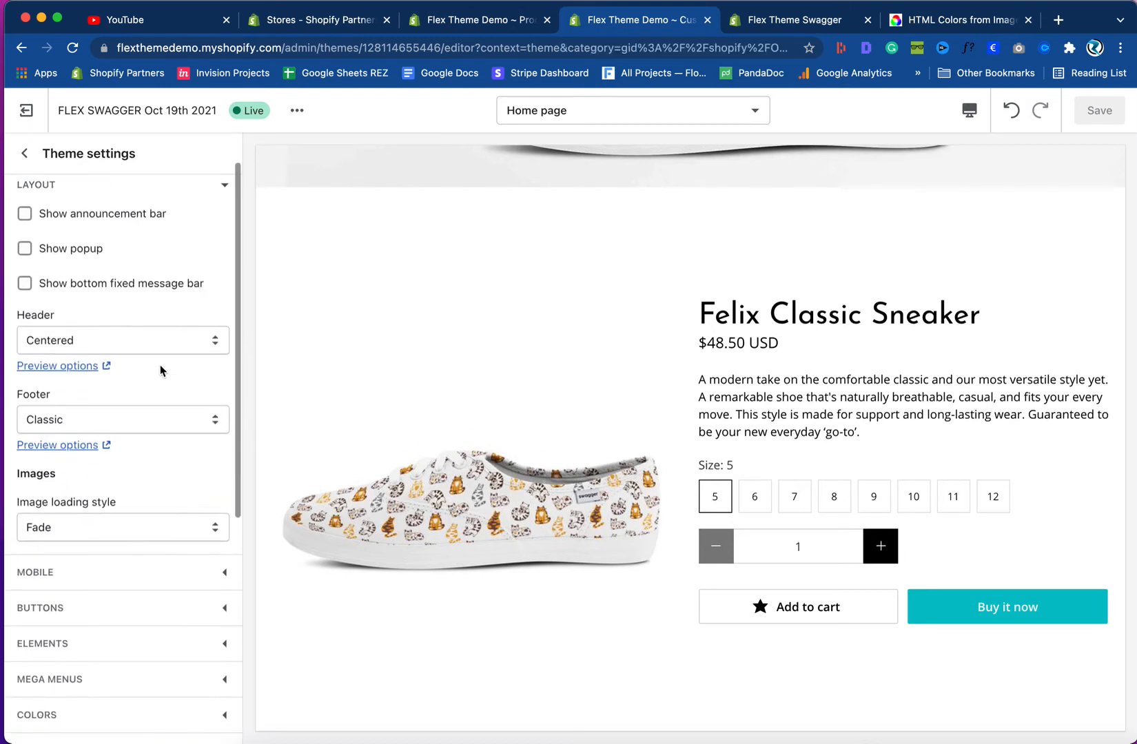
{"action": "scroll", "coordinate": [160, 370], "scroll_direction": "down", "scroll_amount": 3}
{"action": "scroll", "coordinate": [160, 371], "scroll_direction": "up", "scroll_amount": 3}
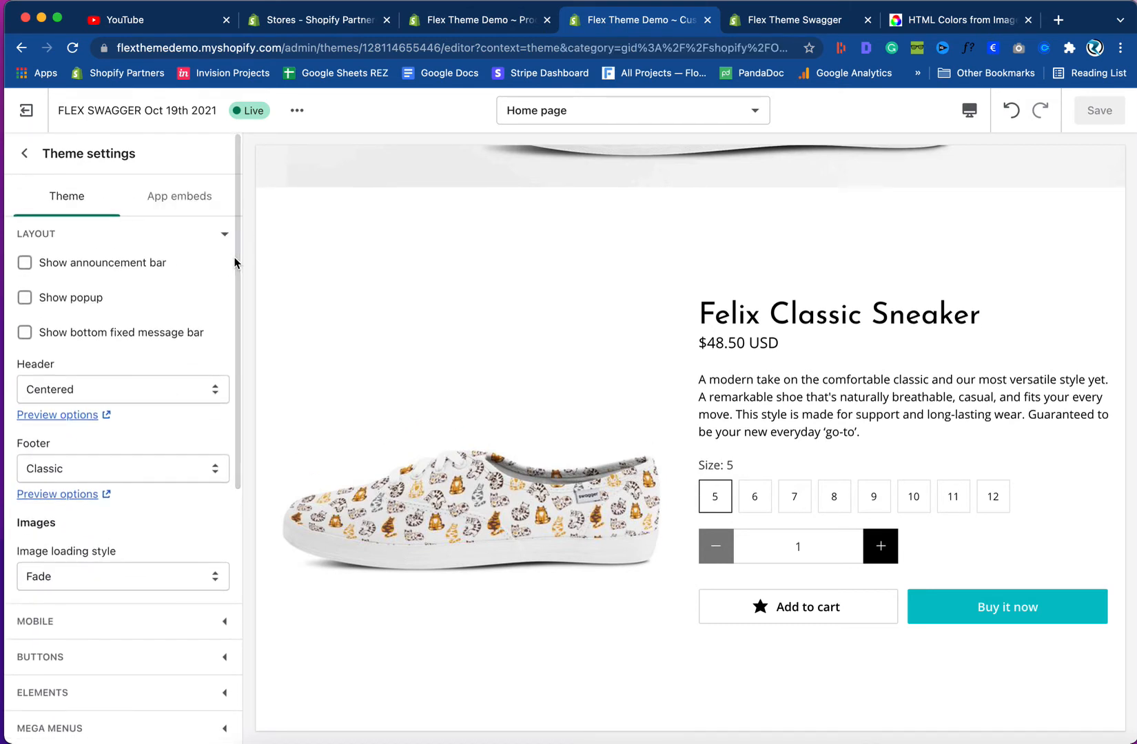
{"action": "left_click", "coordinate": [219, 237]}
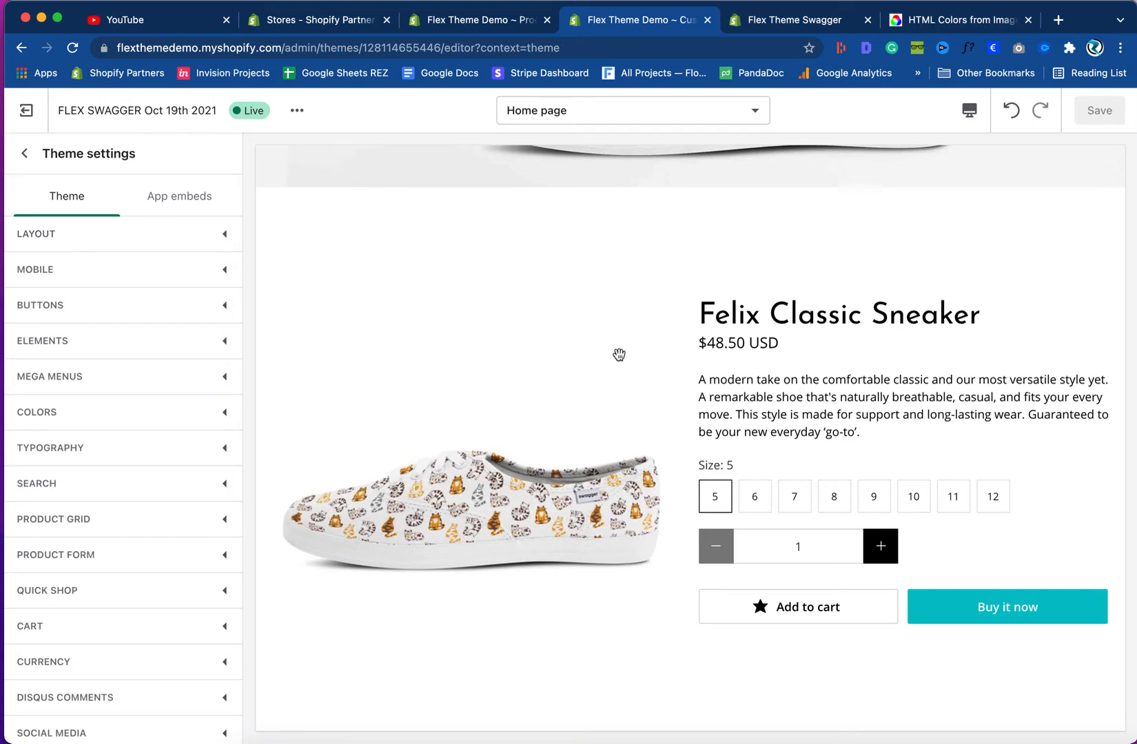
{"action": "left_click", "coordinate": [765, 20]}
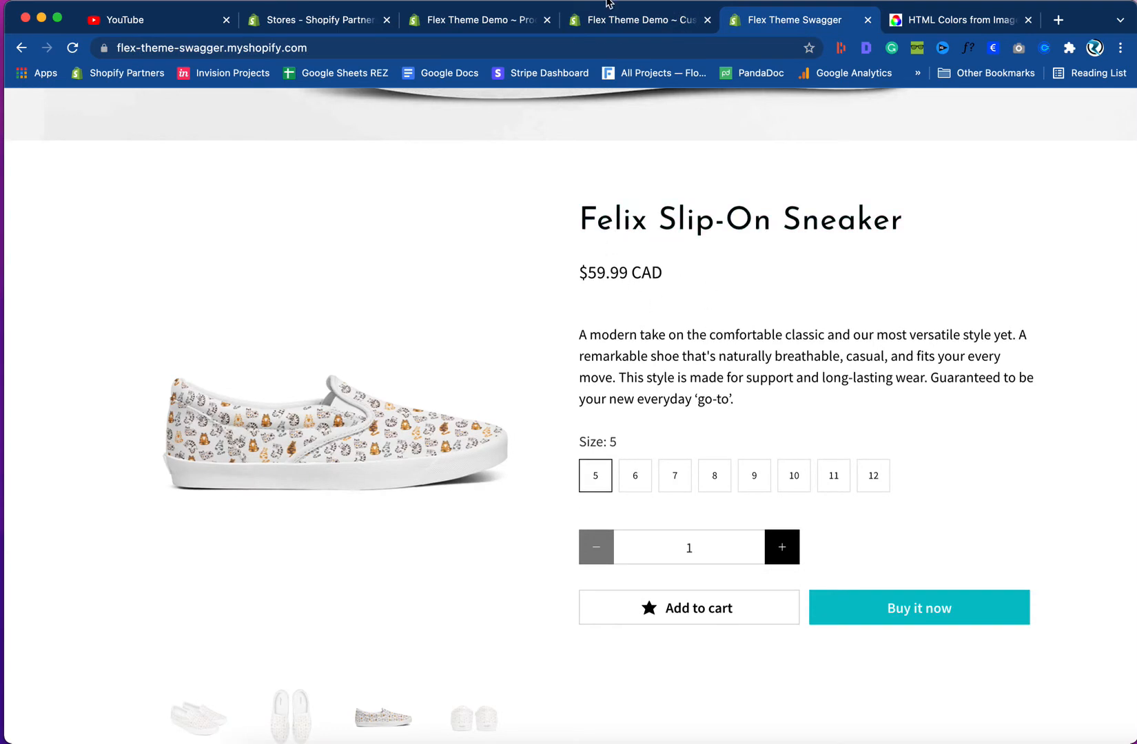
{"action": "left_click", "coordinate": [612, 21]}
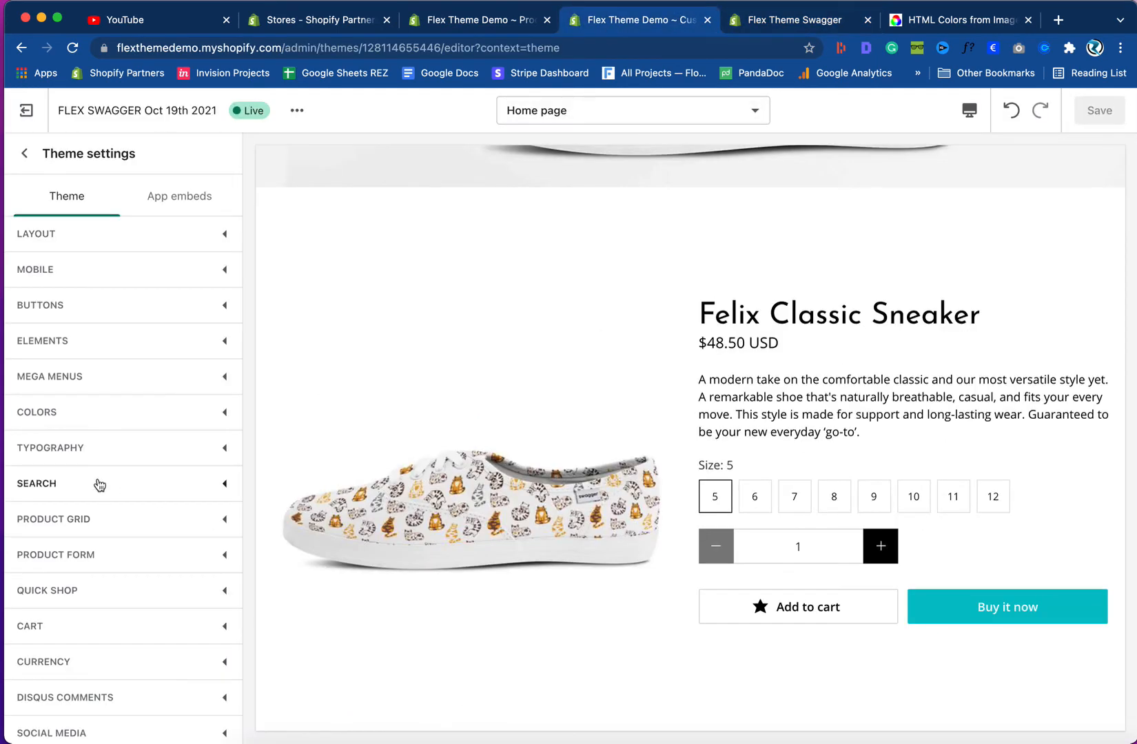
{"action": "left_click", "coordinate": [24, 153]}
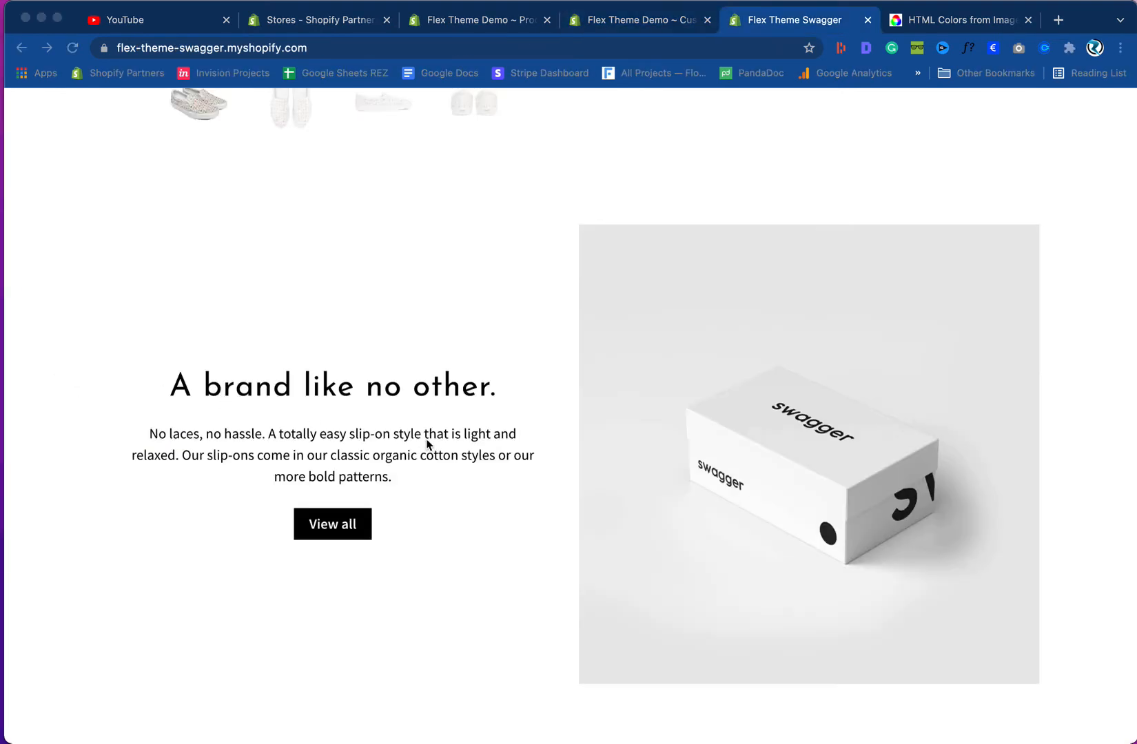
- Check the demo's "A brand like no other." section and add an Image with text section below the featured product
{"action": "scroll", "coordinate": [425, 445], "scroll_direction": "up", "scroll_amount": 4}
{"action": "scroll", "coordinate": [423, 445], "scroll_direction": "up", "scroll_amount": 2}
{"action": "scroll", "coordinate": [423, 444], "scroll_direction": "down", "scroll_amount": 8}
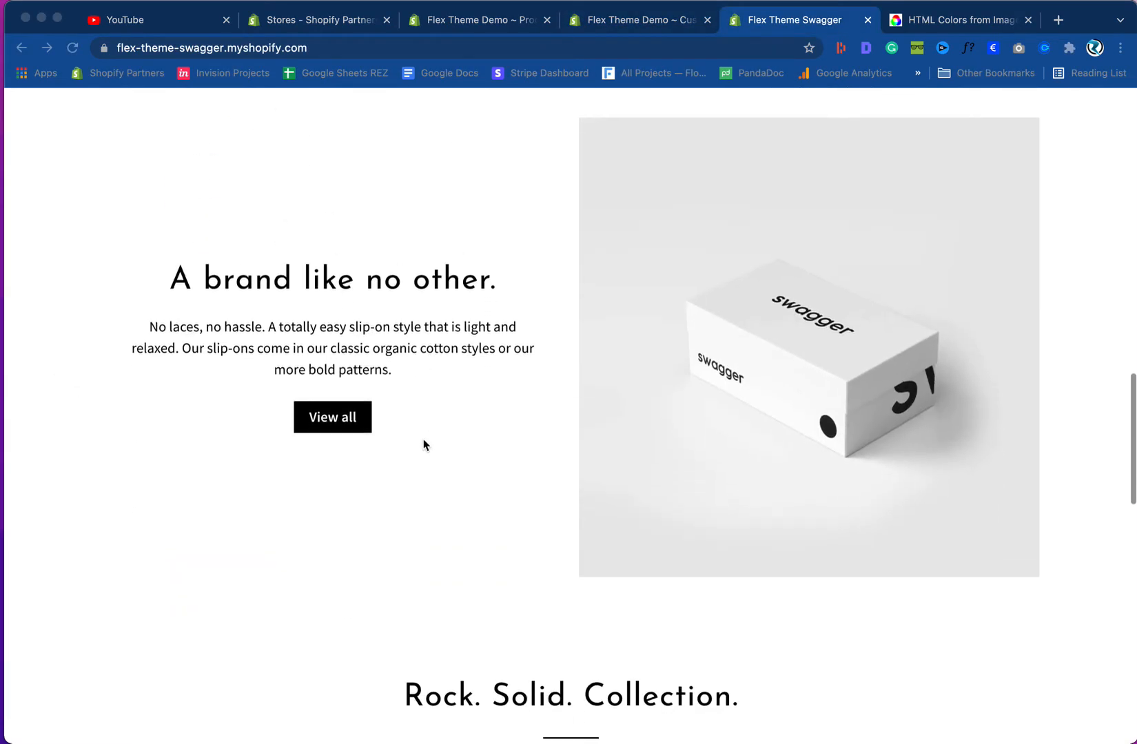
{"action": "scroll", "coordinate": [424, 444], "scroll_direction": "up", "scroll_amount": 1}
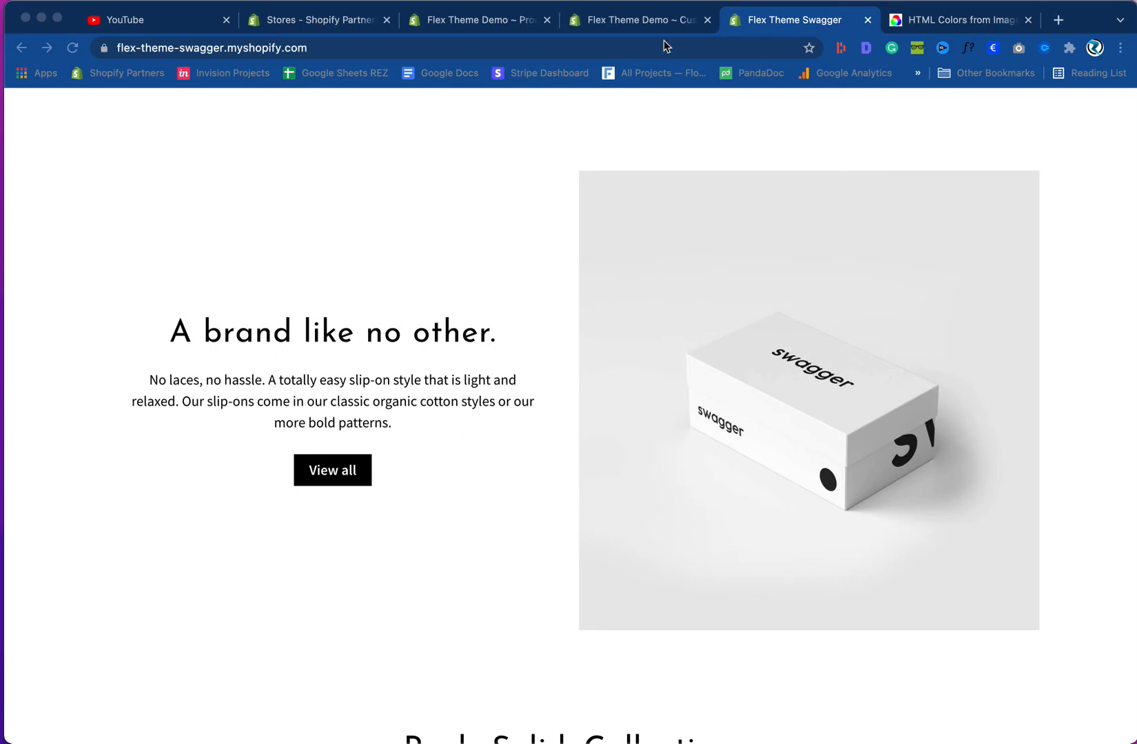
{"action": "left_click", "coordinate": [651, 24]}
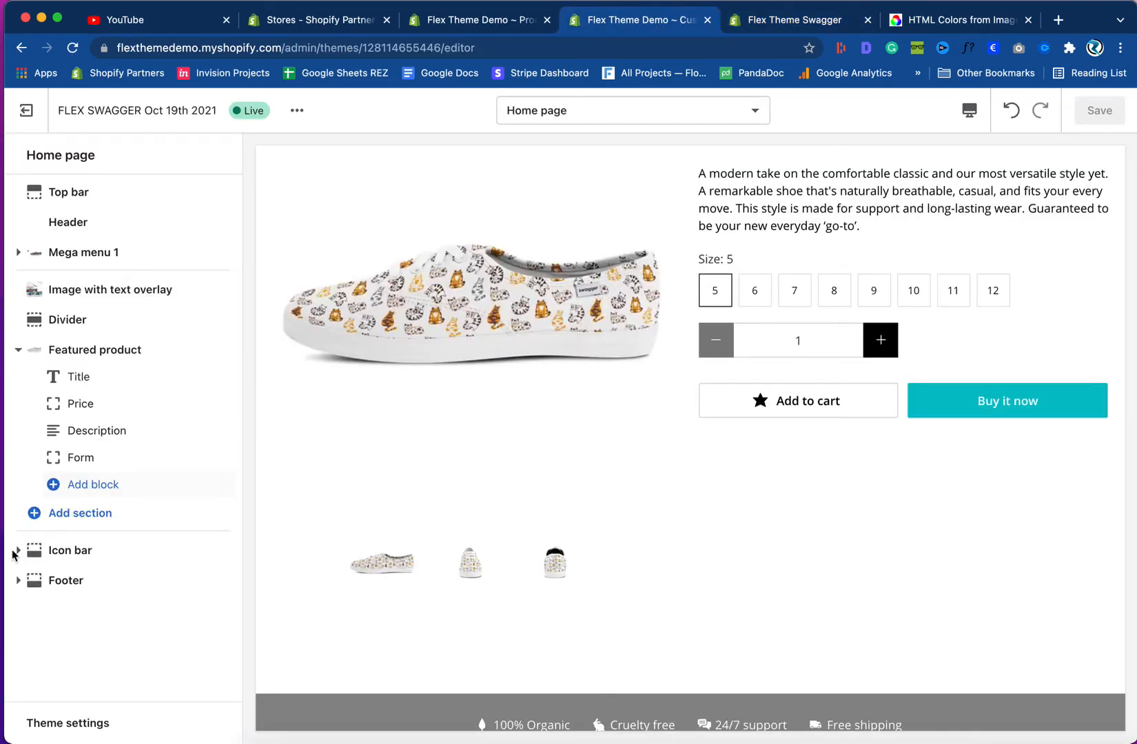
{"action": "left_click", "coordinate": [82, 515]}
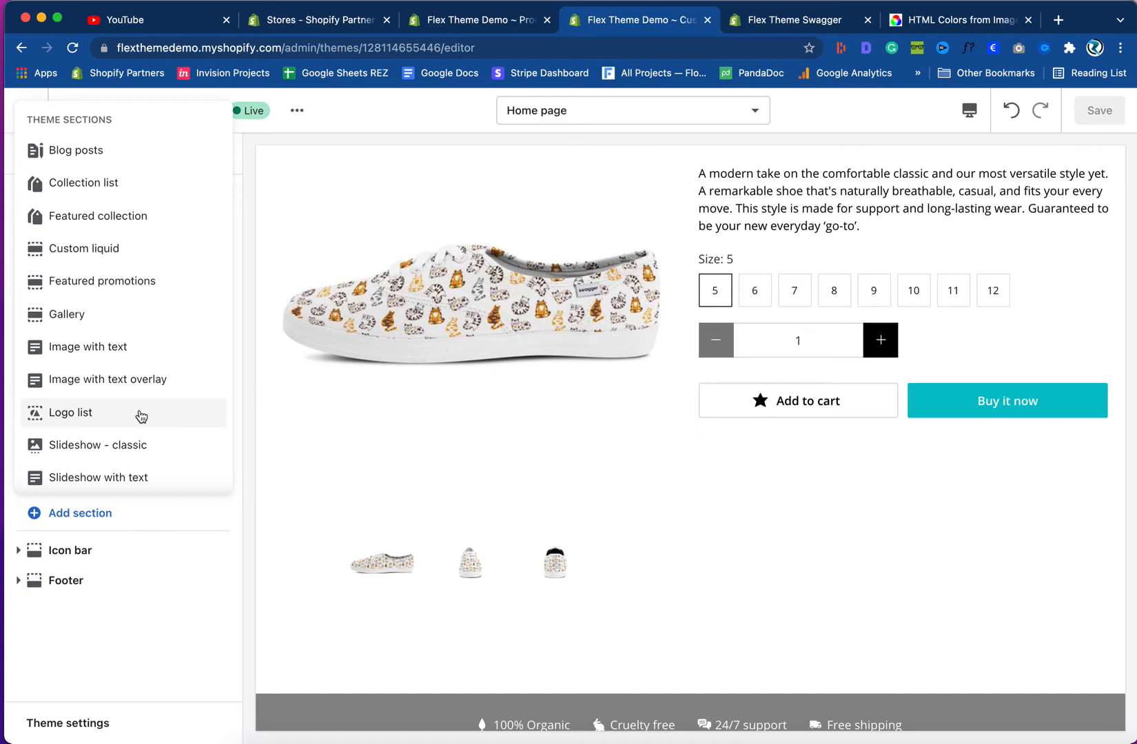
{"action": "scroll", "coordinate": [140, 416], "scroll_direction": "down", "scroll_amount": 1}
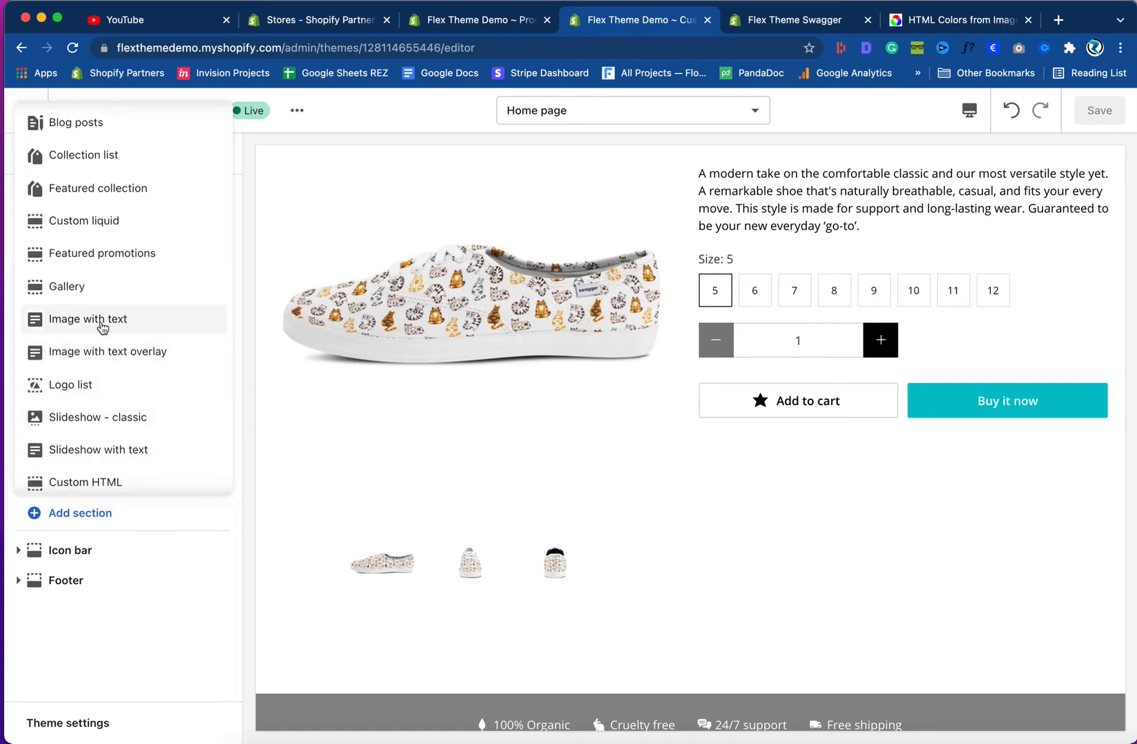
{"action": "left_click", "coordinate": [101, 326]}
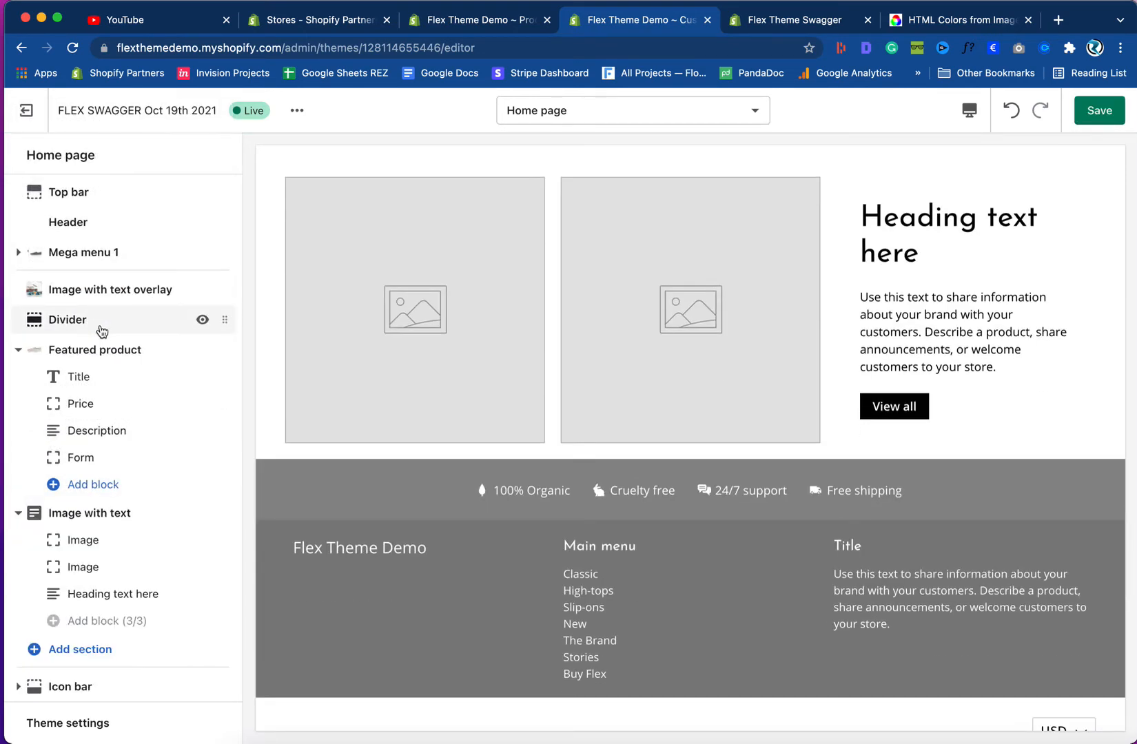
- Check the Flex Theme Swagger reference page and hide the second Image block in the Image with text section
{"action": "scroll", "coordinate": [240, 502], "scroll_direction": "down", "scroll_amount": 1}
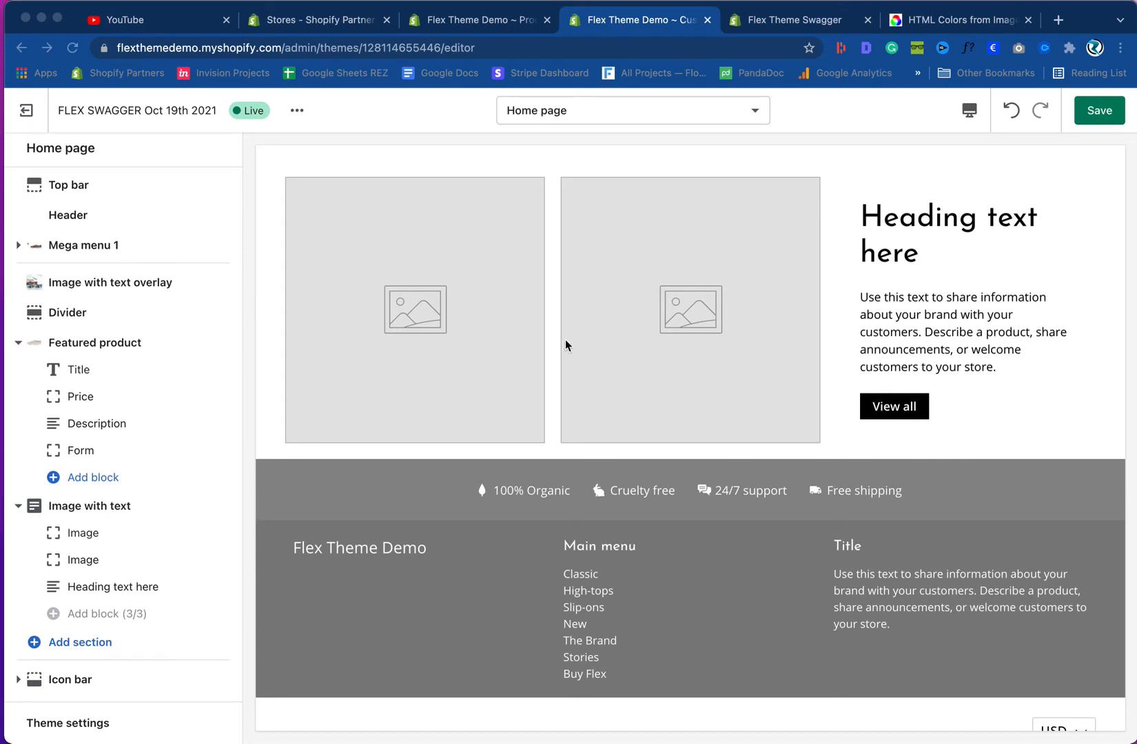
{"action": "left_click", "coordinate": [804, 26]}
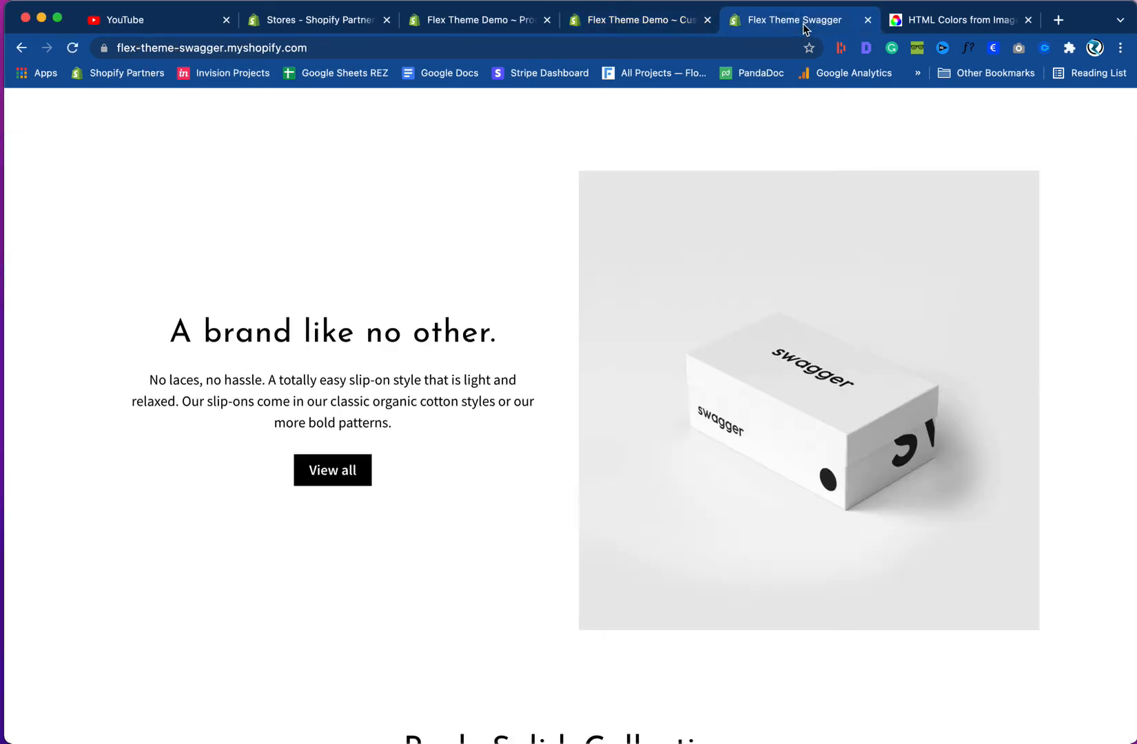
{"action": "left_click", "coordinate": [599, 20]}
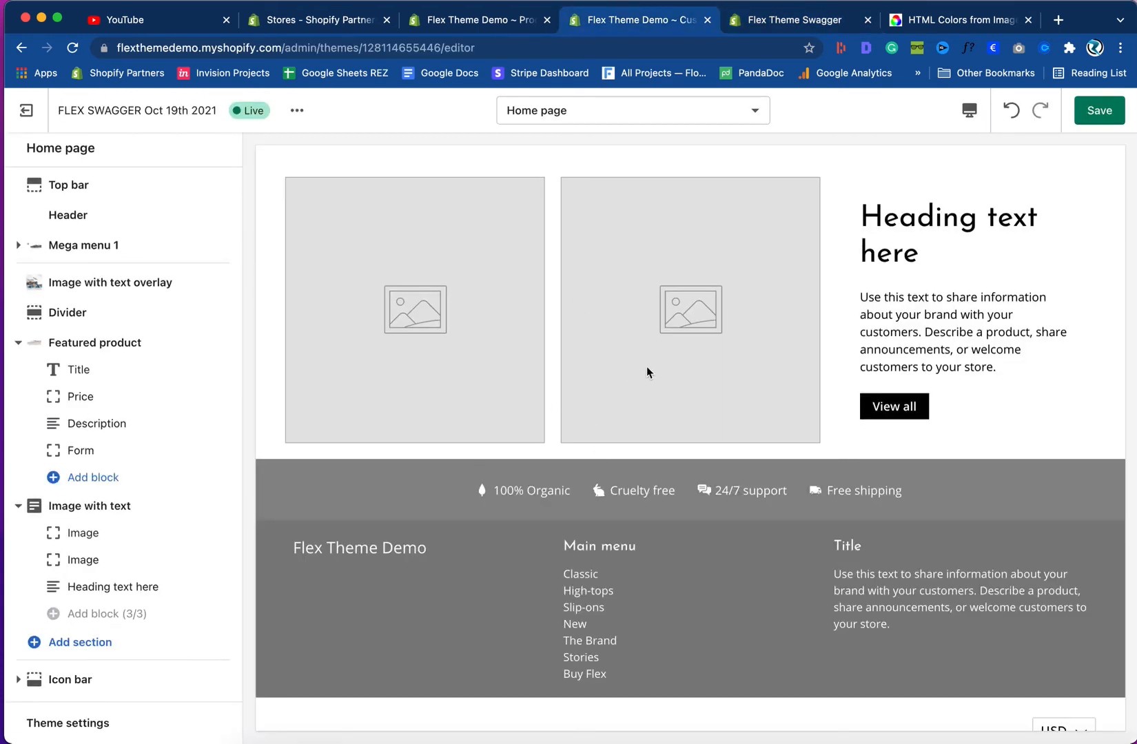
{"action": "mouse_move", "coordinate": [105, 564]}
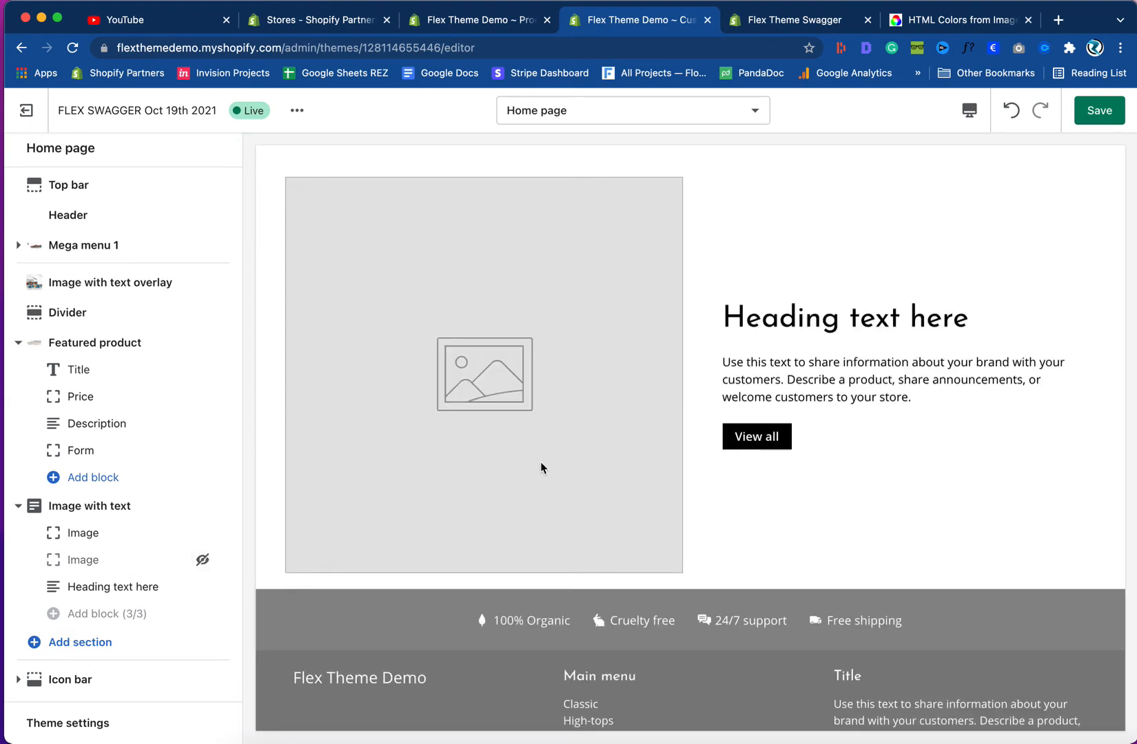
- Compare the section with the reference store, then examine the Image with text section's layout and theme settings
{"action": "left_click", "coordinate": [797, 27]}
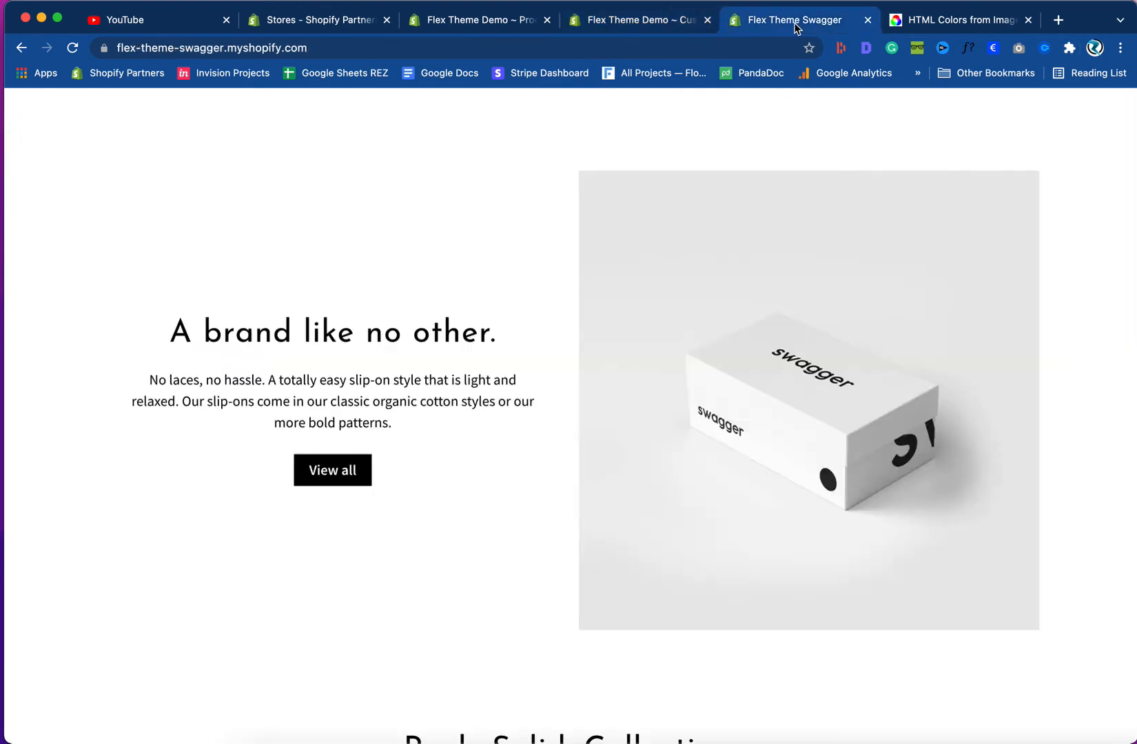
{"action": "left_click", "coordinate": [599, 26]}
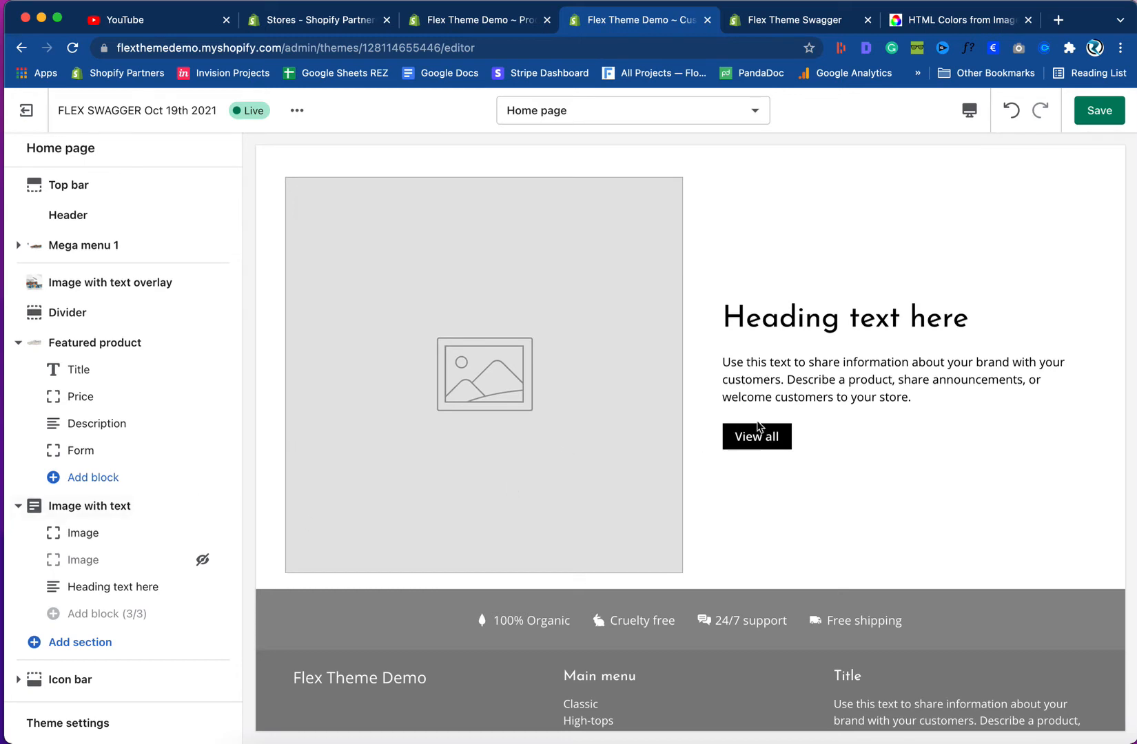
{"action": "left_click", "coordinate": [84, 510]}
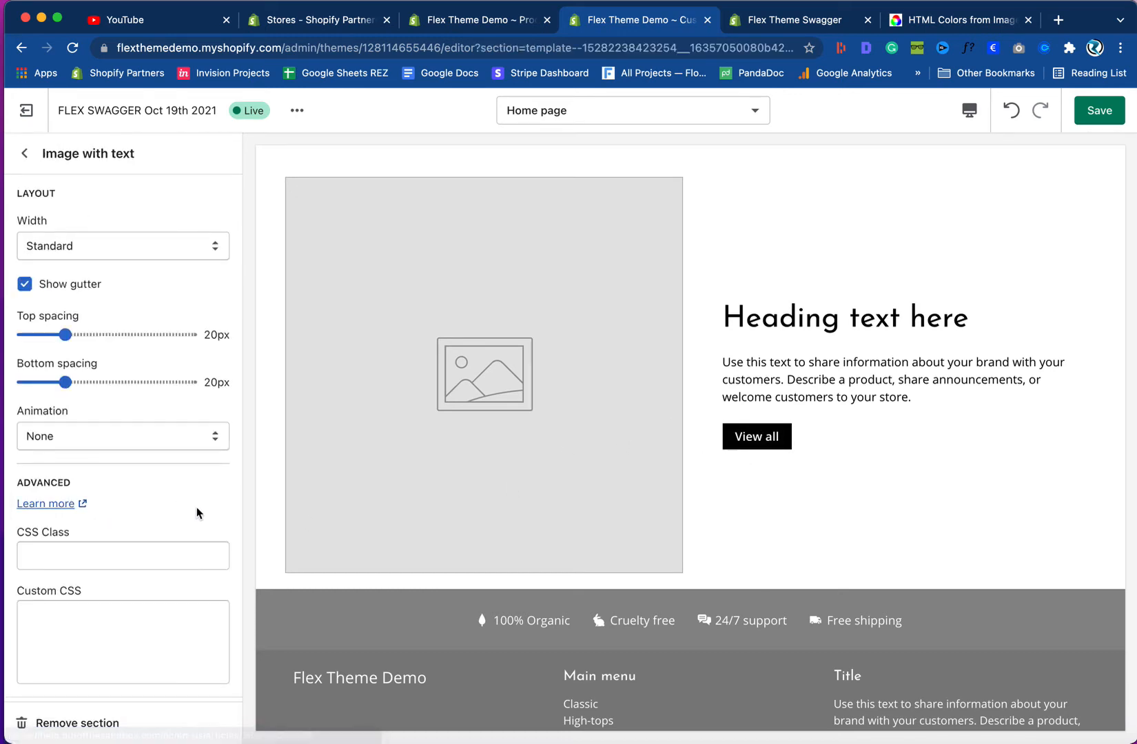
{"action": "scroll", "coordinate": [197, 511], "scroll_direction": "down", "scroll_amount": 1}
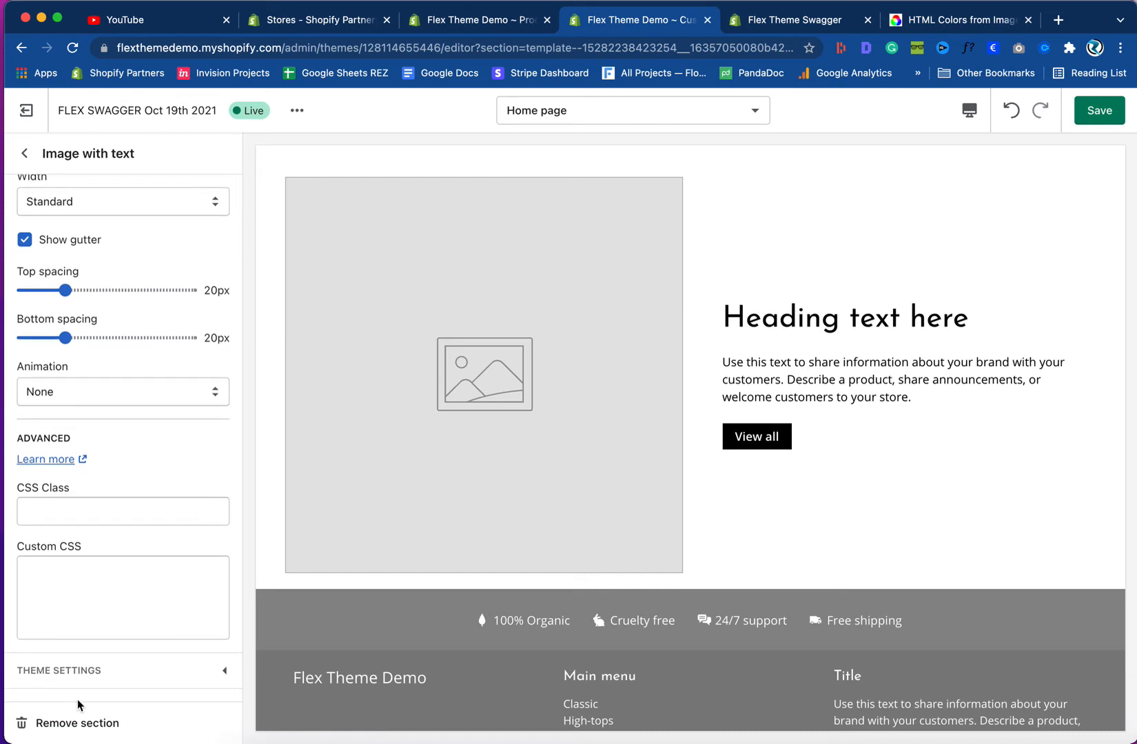
{"action": "left_click", "coordinate": [89, 670]}
{"action": "scroll", "coordinate": [122, 562], "scroll_direction": "up", "scroll_amount": 3}
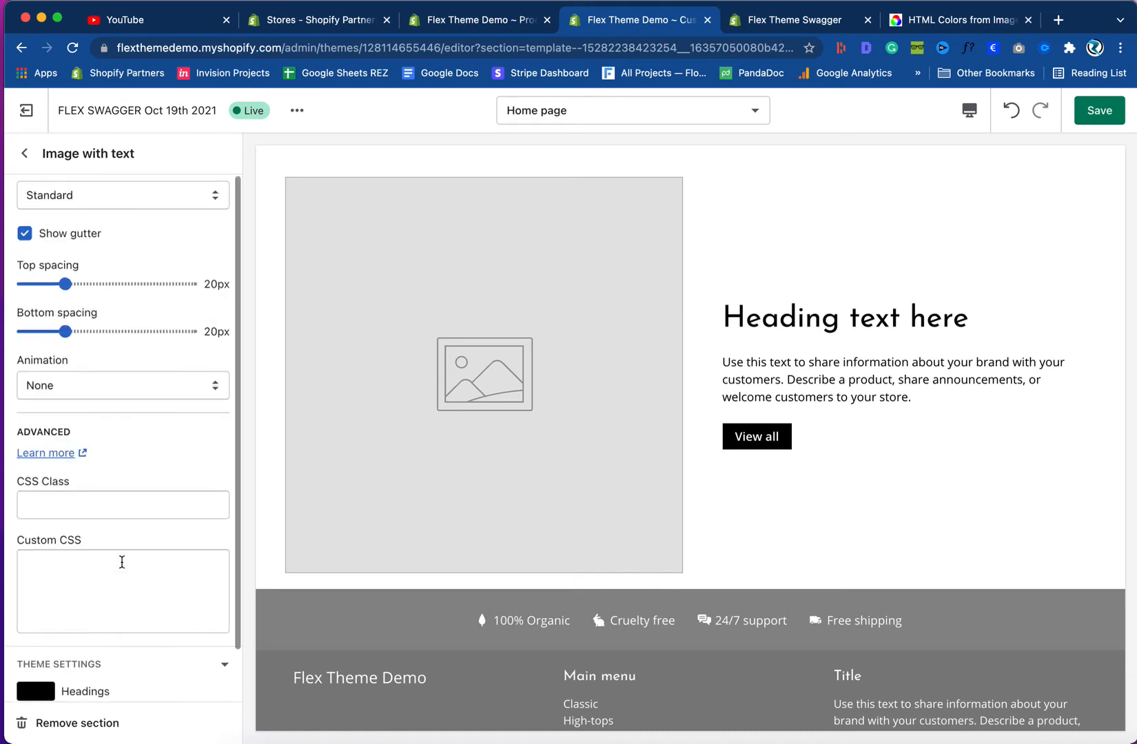
{"action": "left_click", "coordinate": [27, 155]}
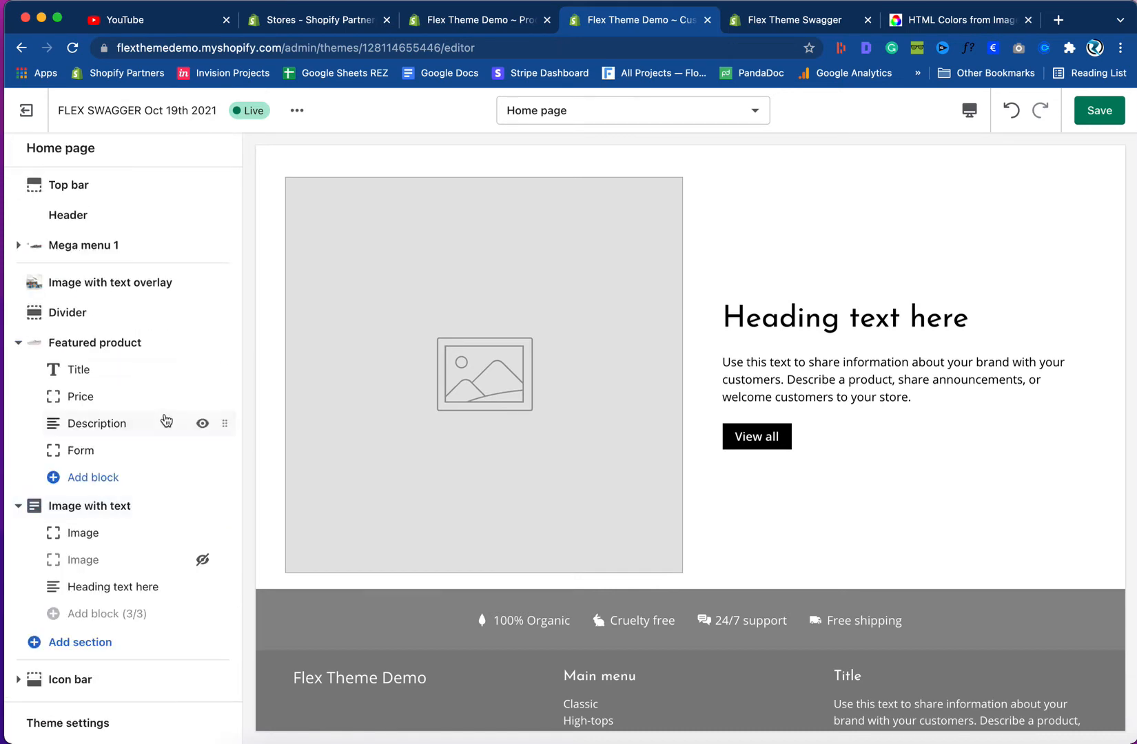
- Move the "Heading text here" block above both Image blocks in the Image with text section
{"action": "left_click", "coordinate": [102, 542]}
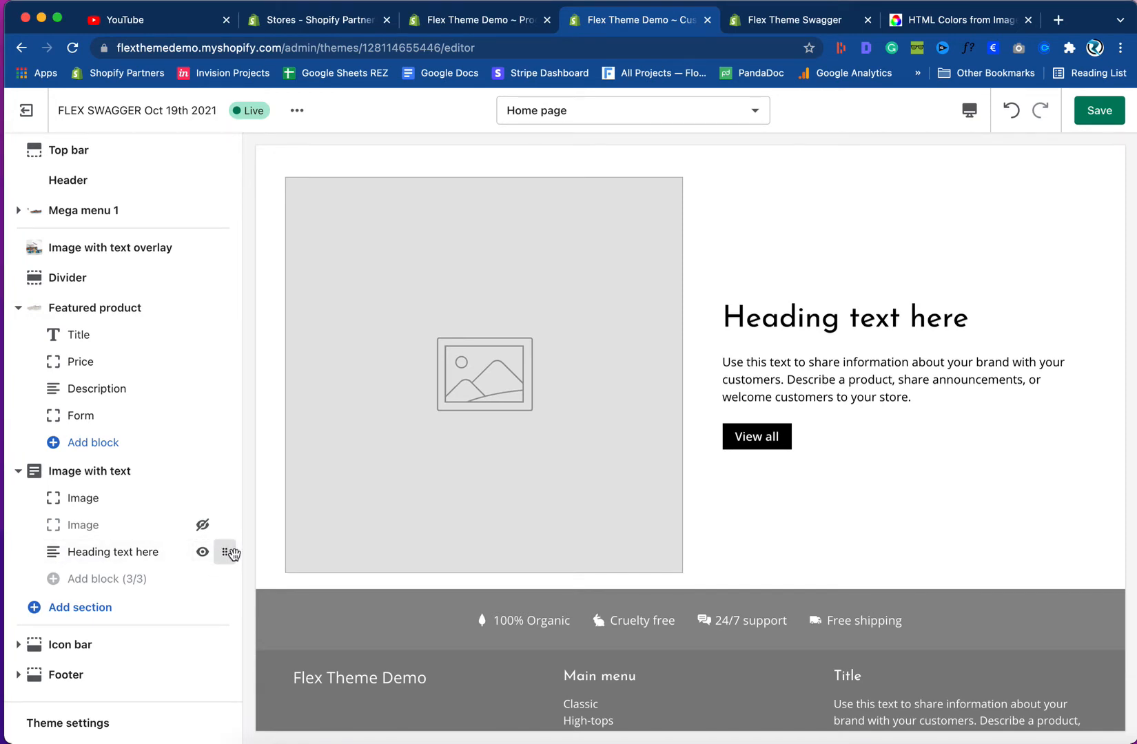
{"action": "left_click_drag", "start_coordinate": [227, 554], "coordinate": [228, 497]}
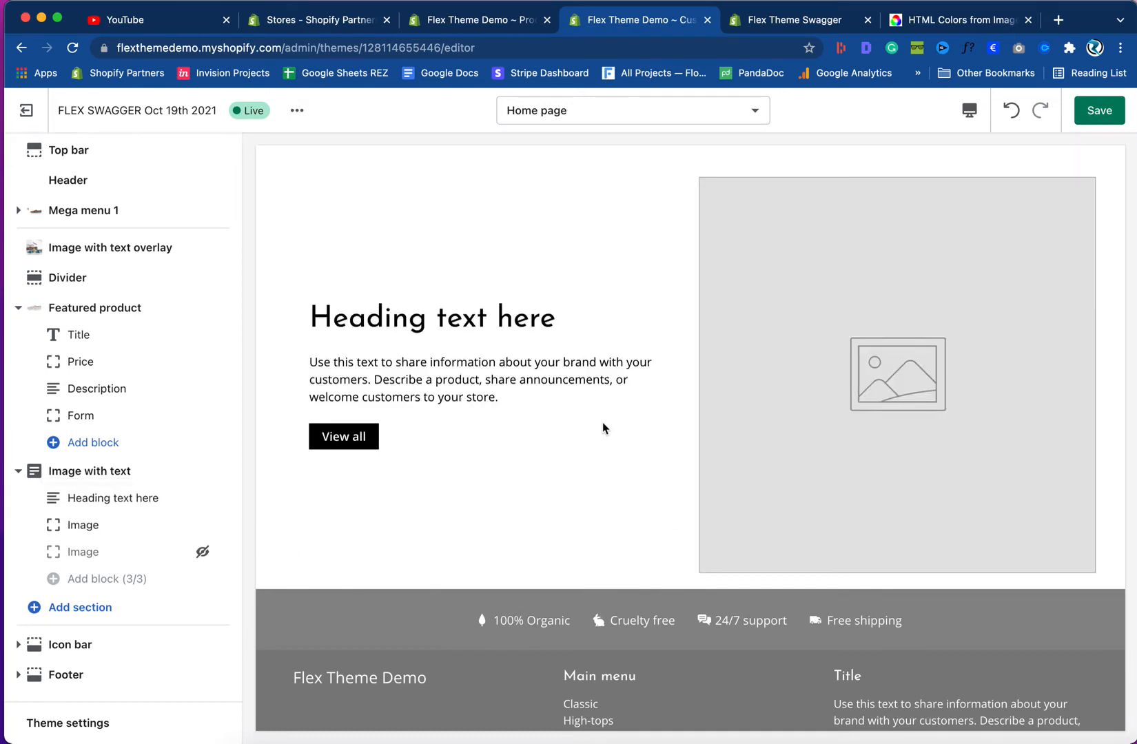
- Copy the heading "A brand like no other." from the reference store and use it as the text block's heading
{"action": "left_click", "coordinate": [823, 25]}
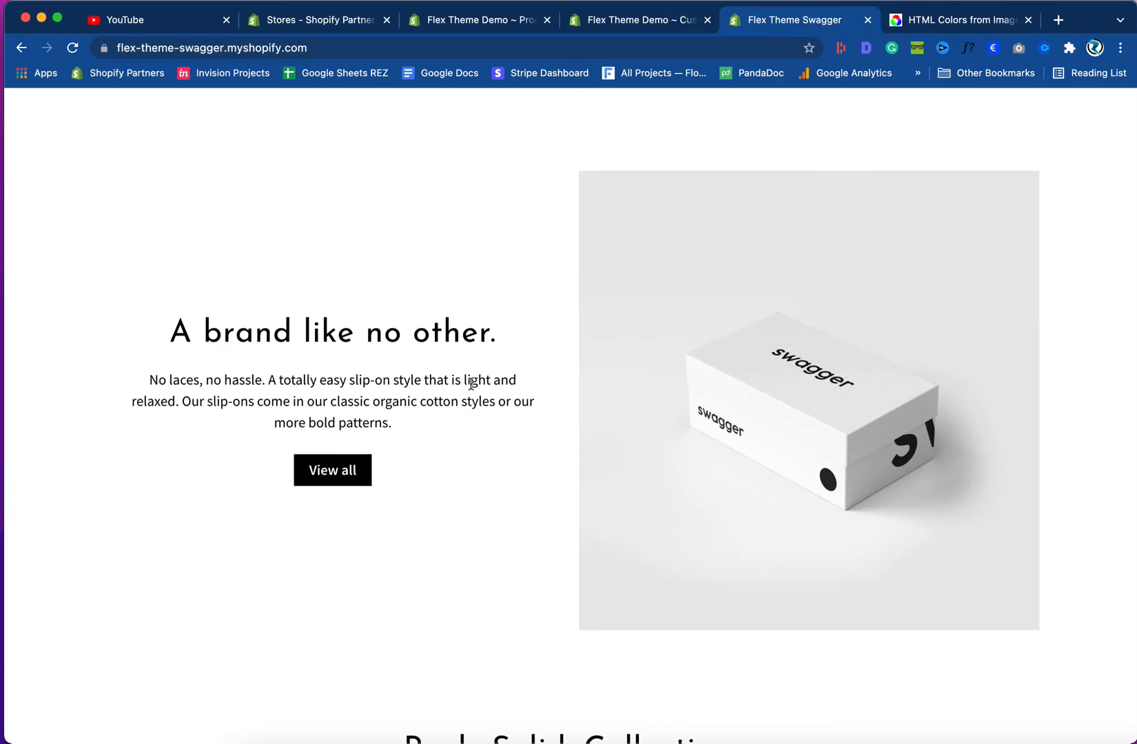
{"action": "left_click_drag", "start_coordinate": [499, 346], "coordinate": [150, 349]}
{"action": "key", "text": "super+c"}
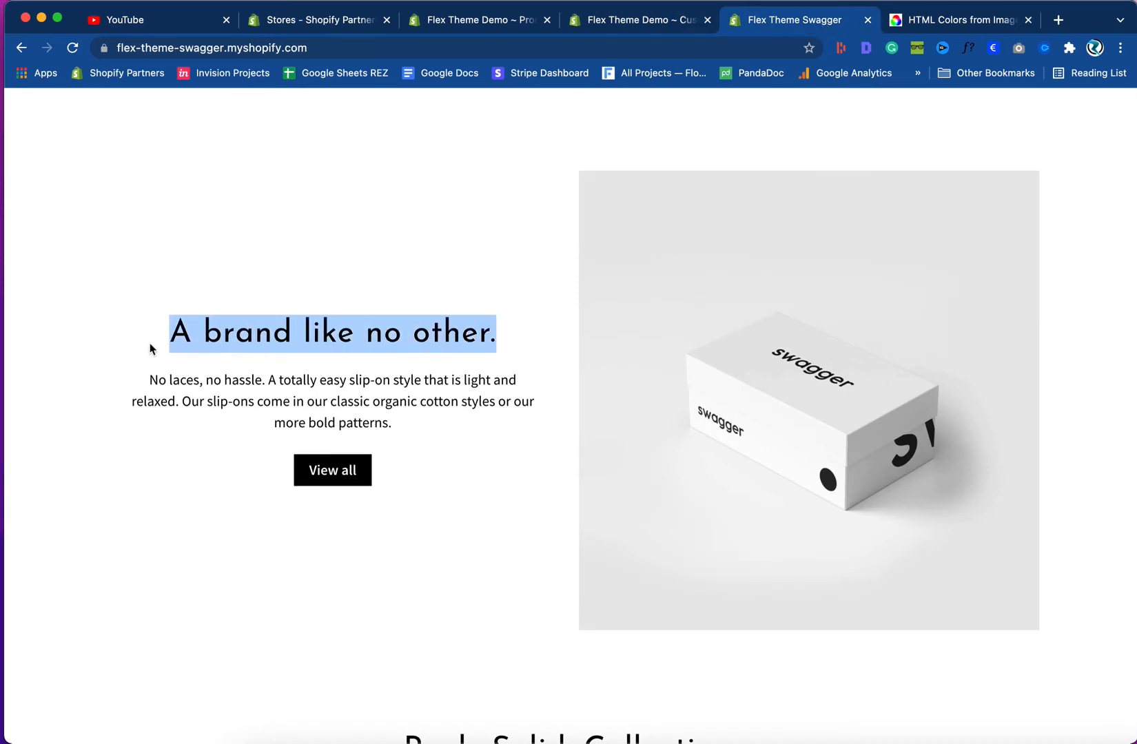
{"action": "right_click", "coordinate": [230, 338]}
{"action": "left_click", "coordinate": [660, 25]}
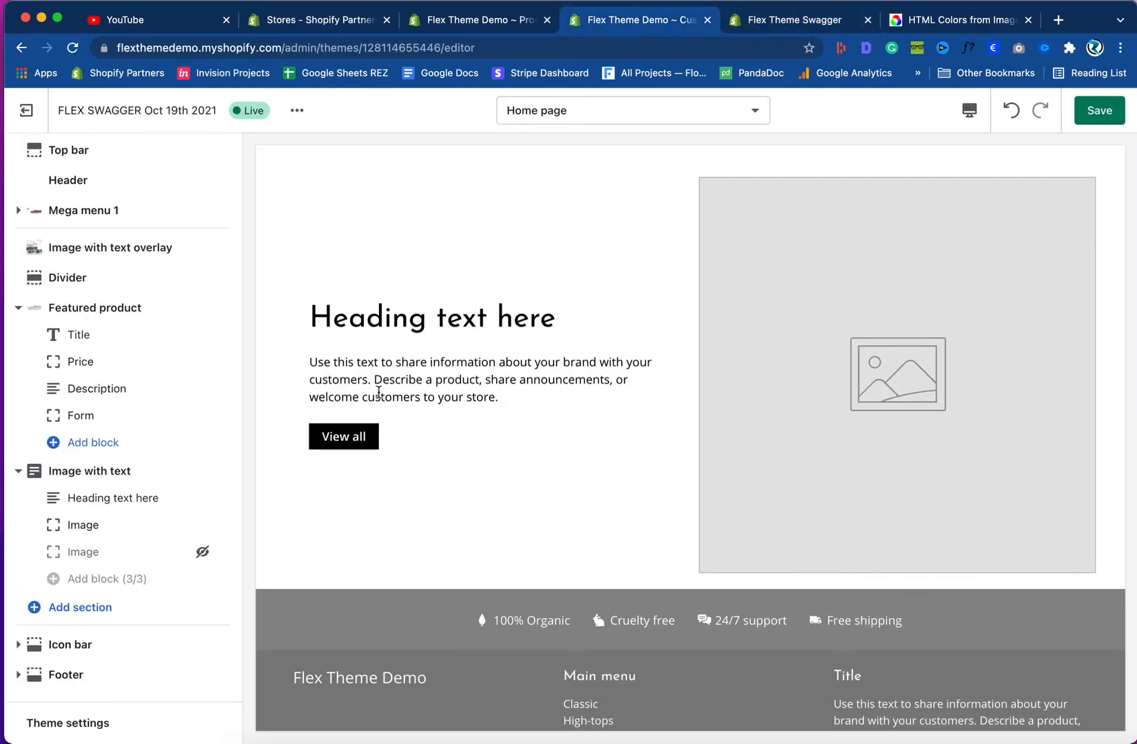
{"action": "left_click", "coordinate": [102, 500]}
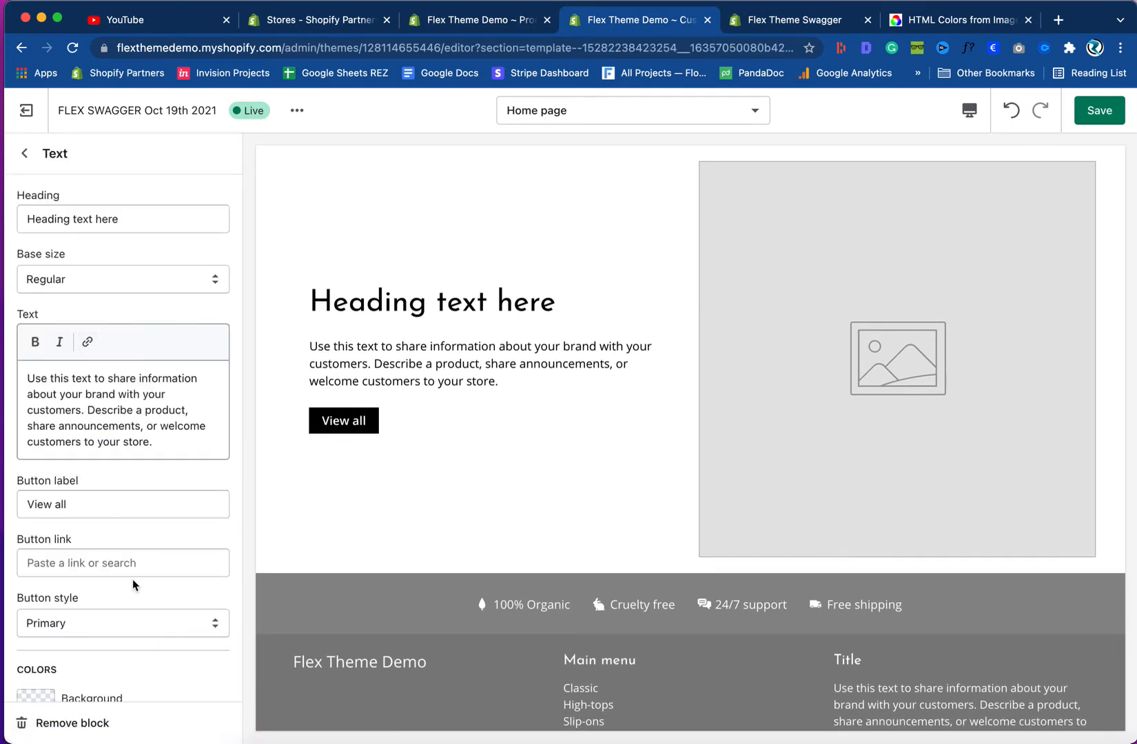
{"action": "scroll", "coordinate": [138, 574], "scroll_direction": "down", "scroll_amount": 5}
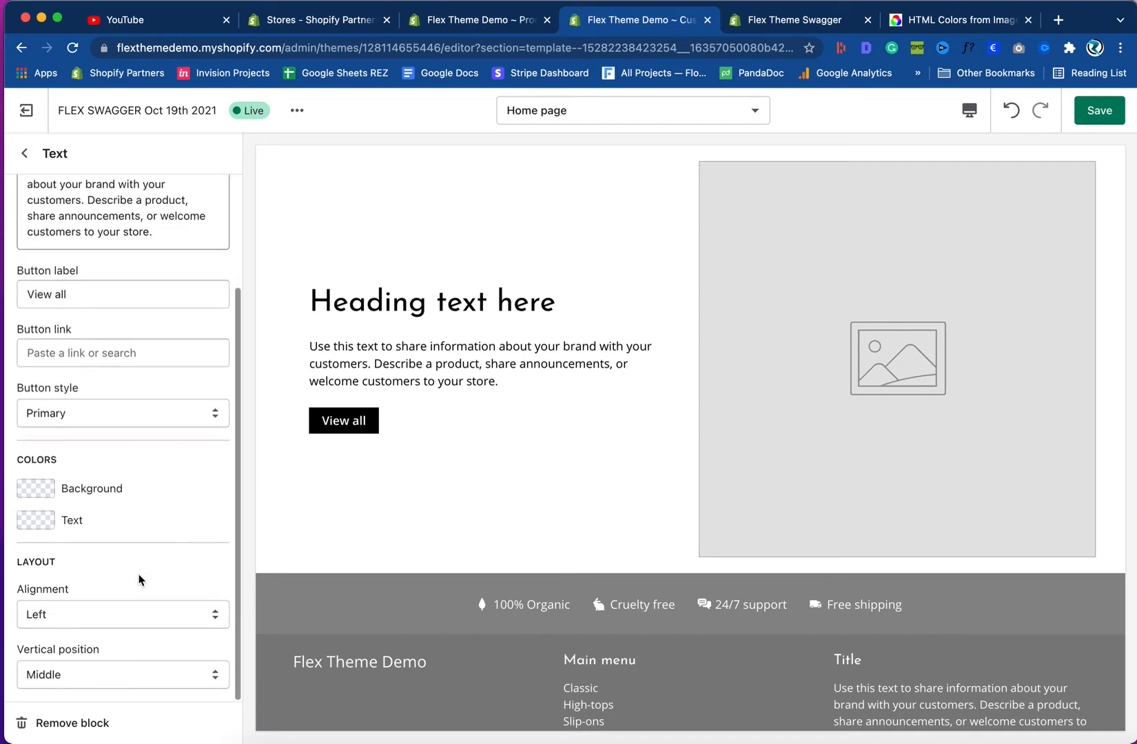
{"action": "scroll", "coordinate": [138, 574], "scroll_direction": "up", "scroll_amount": 5}
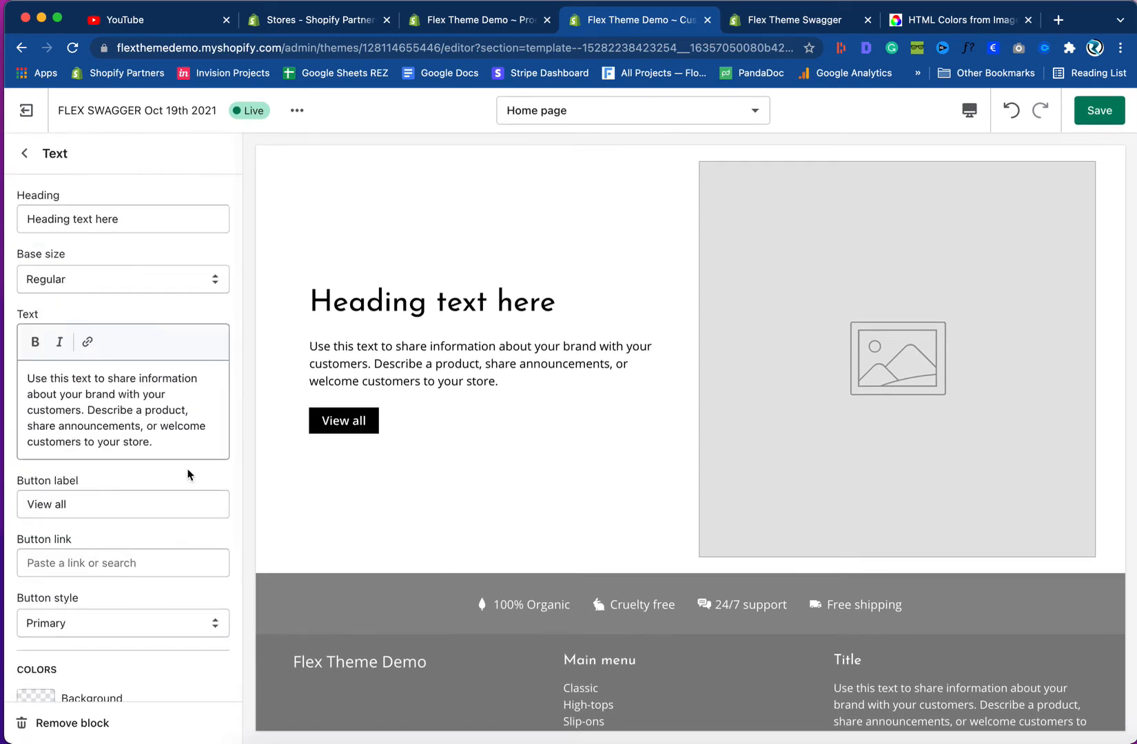
{"action": "triple_click", "coordinate": [115, 220]}
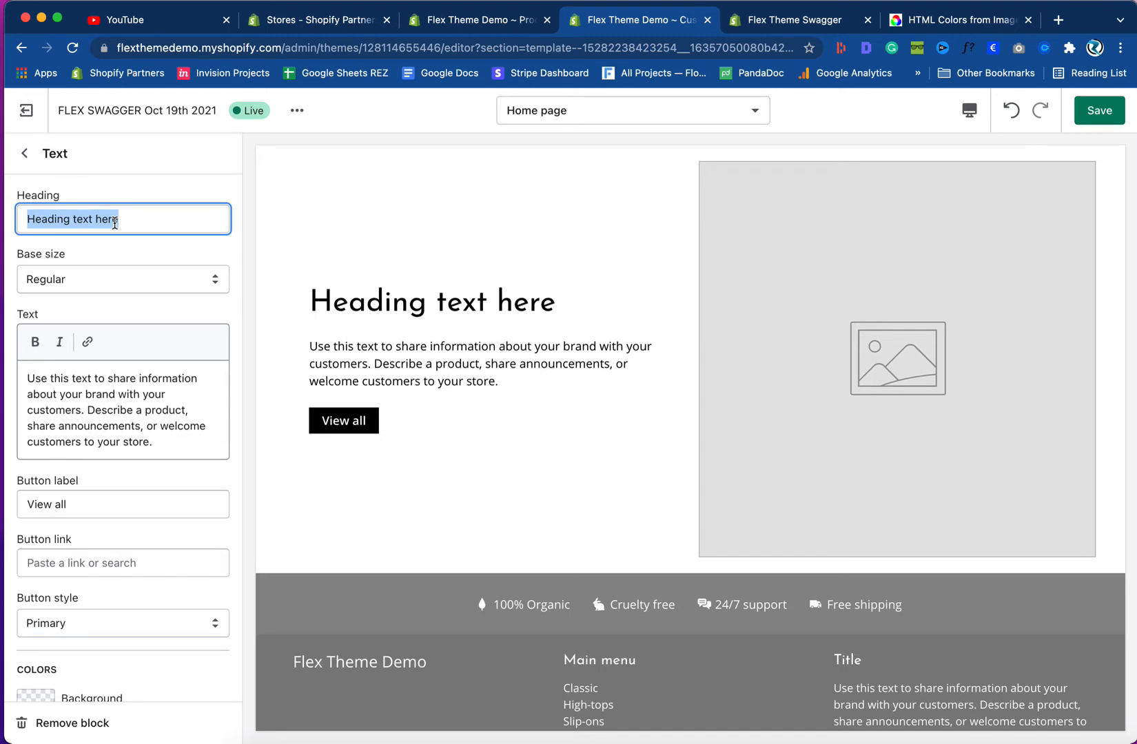
{"action": "key", "text": "super+v"}
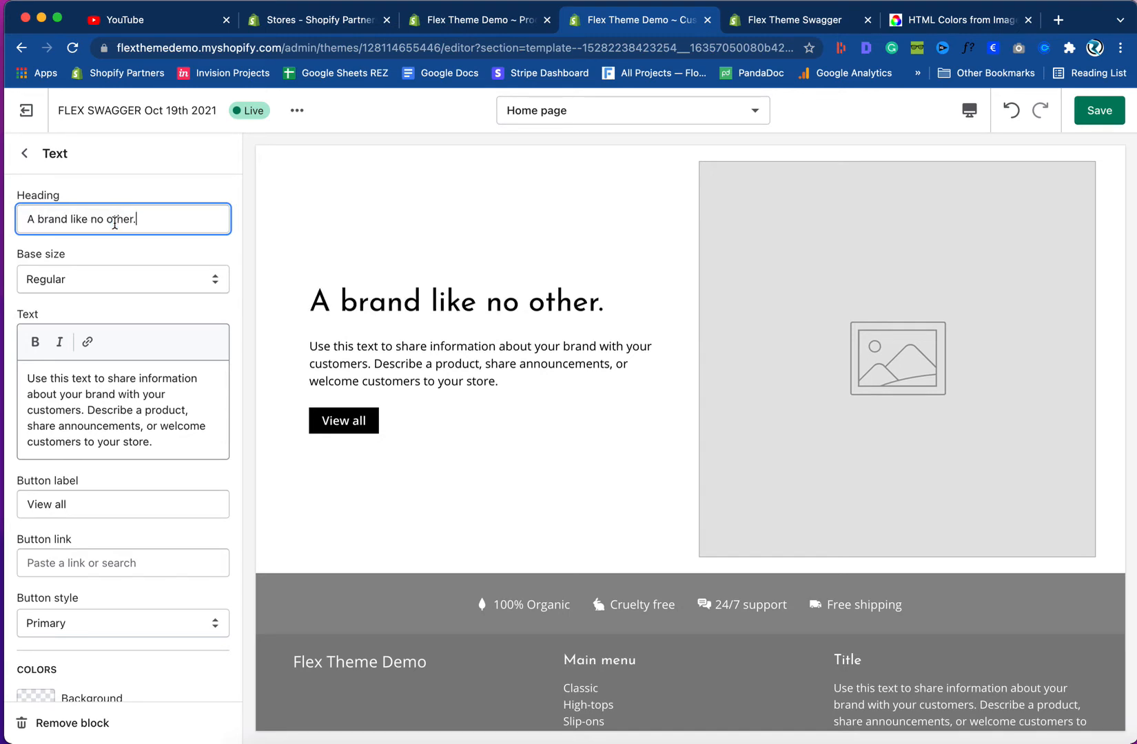
- Replace the text block's body with the reference store's "No laces, no hassle." paragraph
{"action": "left_click", "coordinate": [767, 26]}
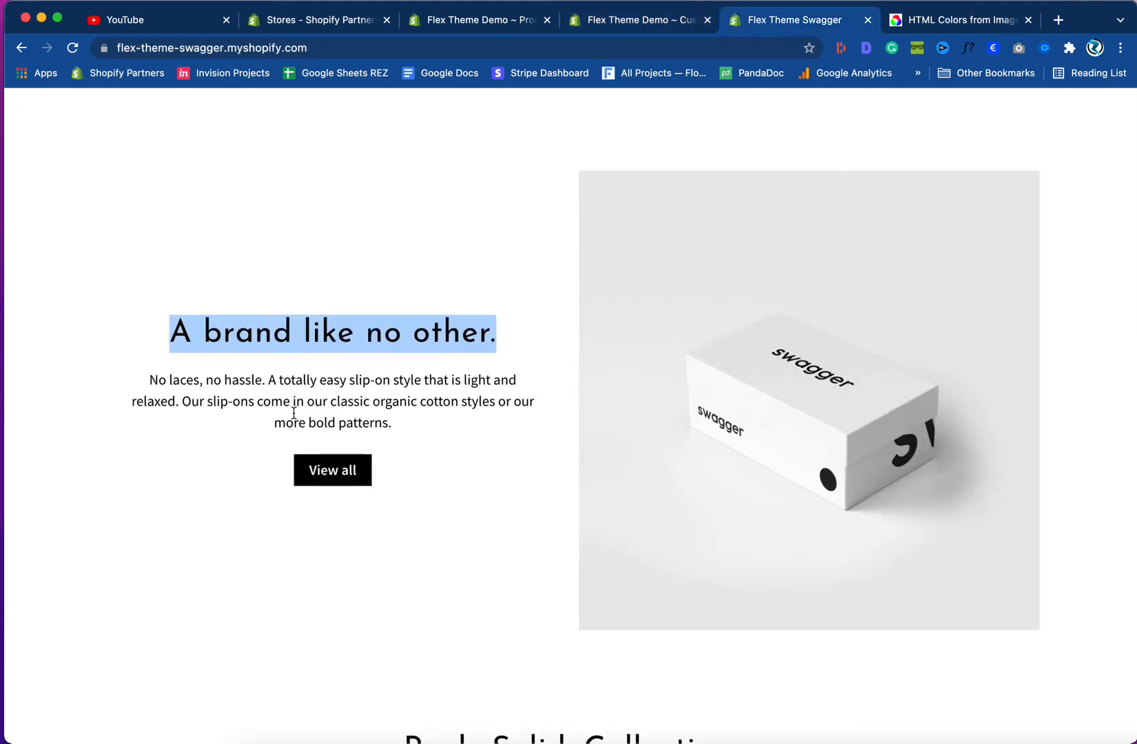
{"action": "left_click_drag", "start_coordinate": [401, 429], "coordinate": [123, 383]}
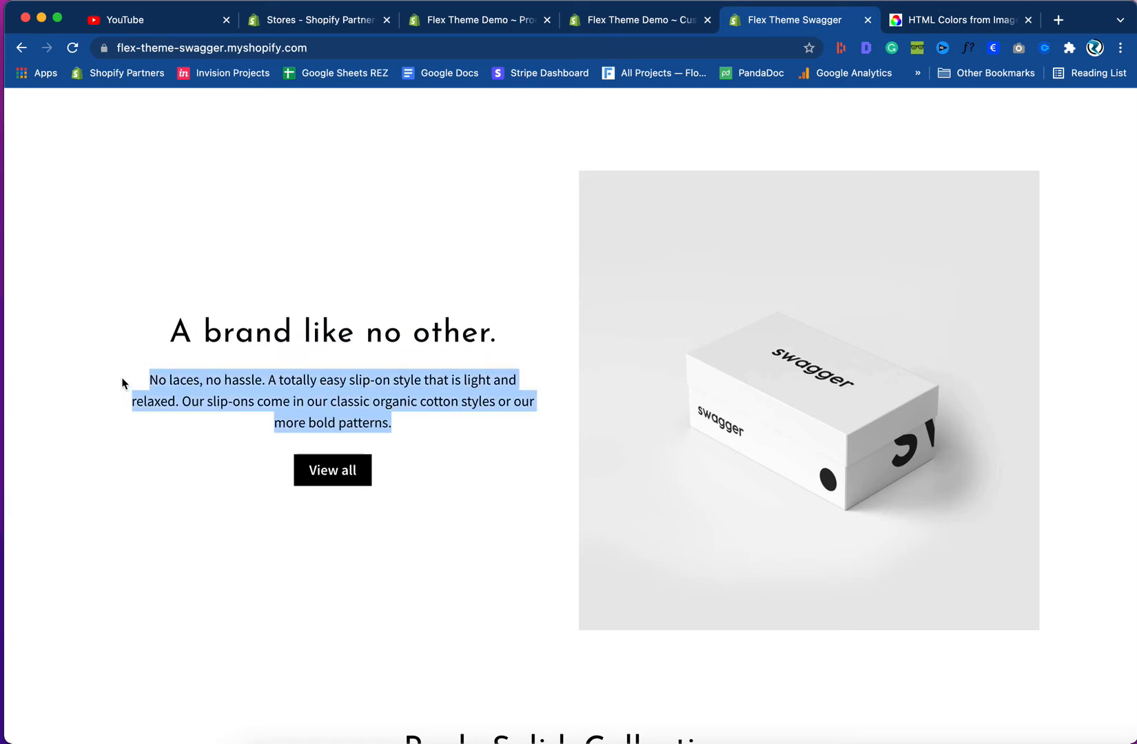
{"action": "right_click", "coordinate": [187, 378]}
{"action": "left_click", "coordinate": [219, 412]}
{"action": "left_click", "coordinate": [632, 23]}
{"action": "left_click_drag", "start_coordinate": [157, 442], "coordinate": [5, 379]}
{"action": "key", "text": "super+v"}
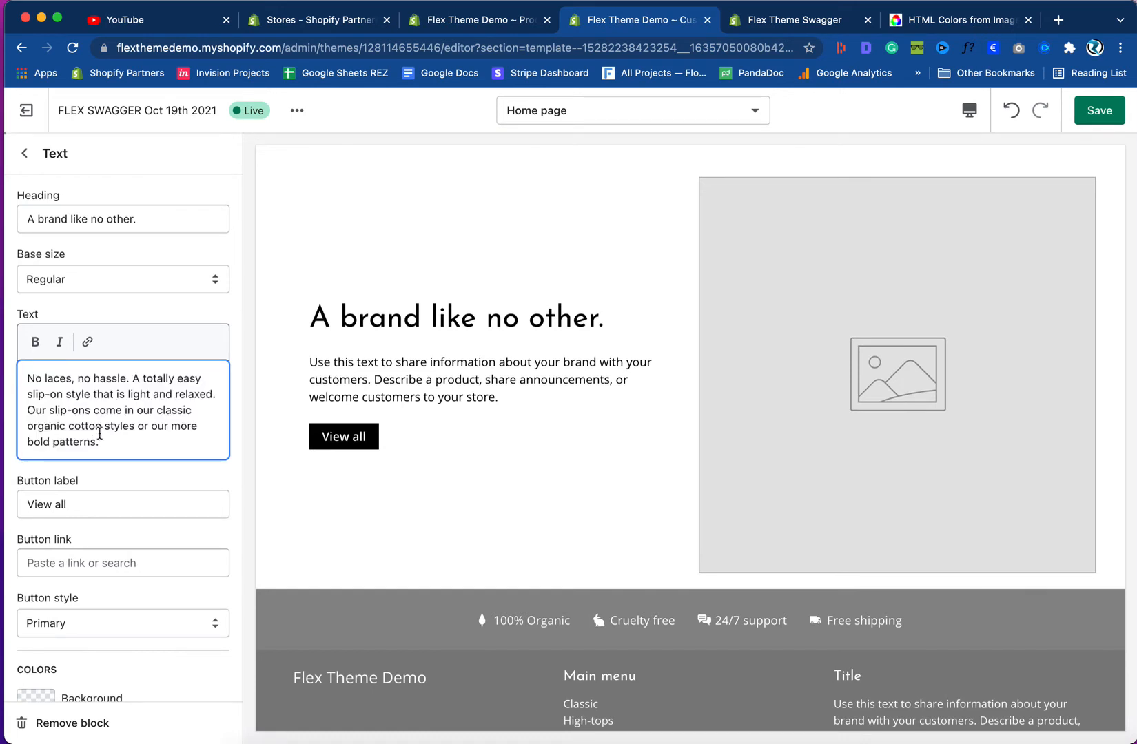
- Check where the reference store's View all button leads and link the text block's button to the Slip-ons collection
{"action": "left_click", "coordinate": [774, 19]}
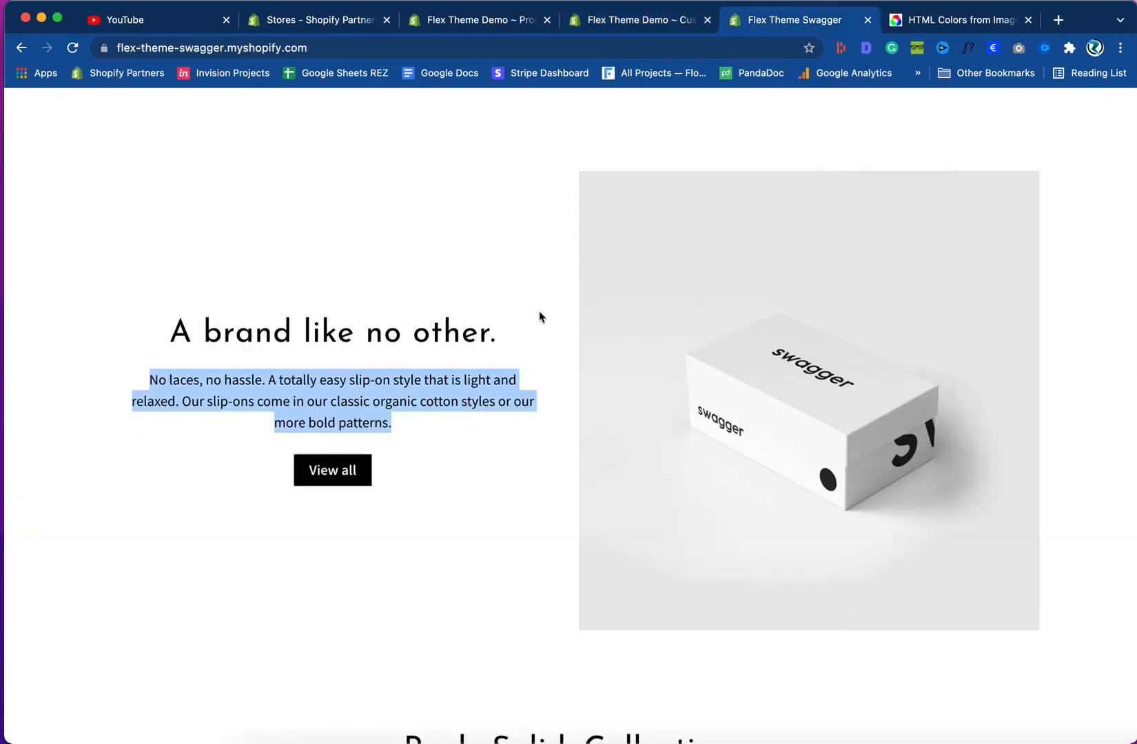
{"action": "left_click", "coordinate": [348, 476]}
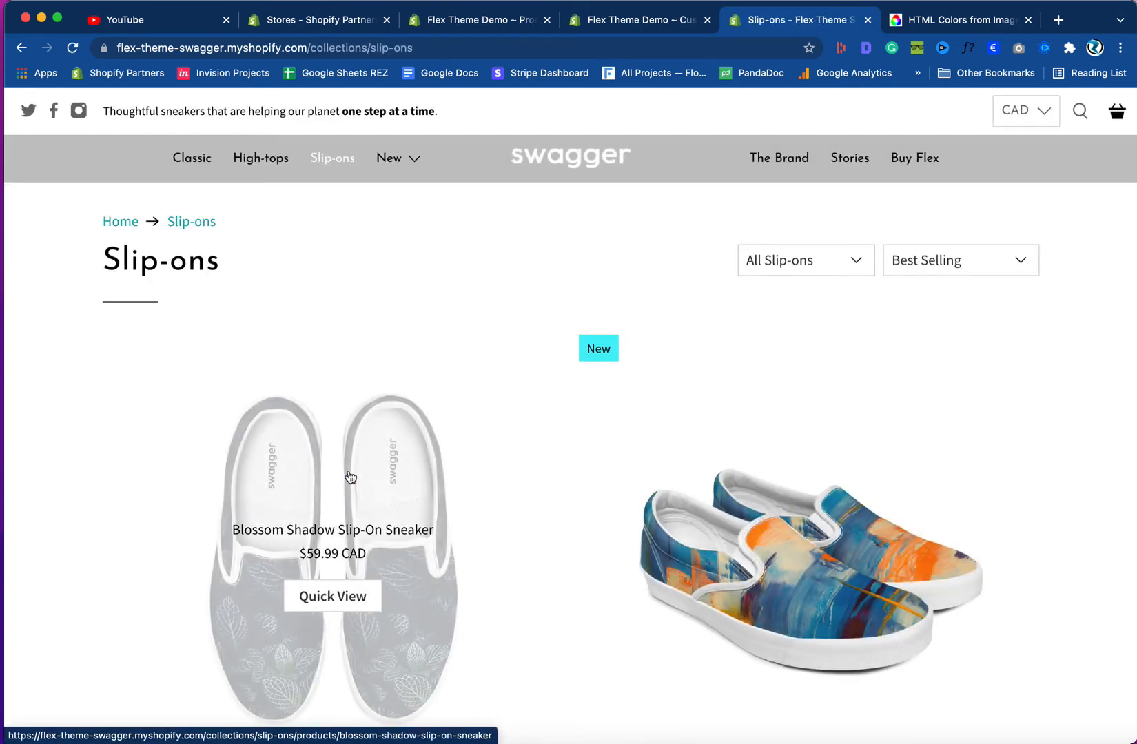
{"action": "left_click", "coordinate": [641, 19]}
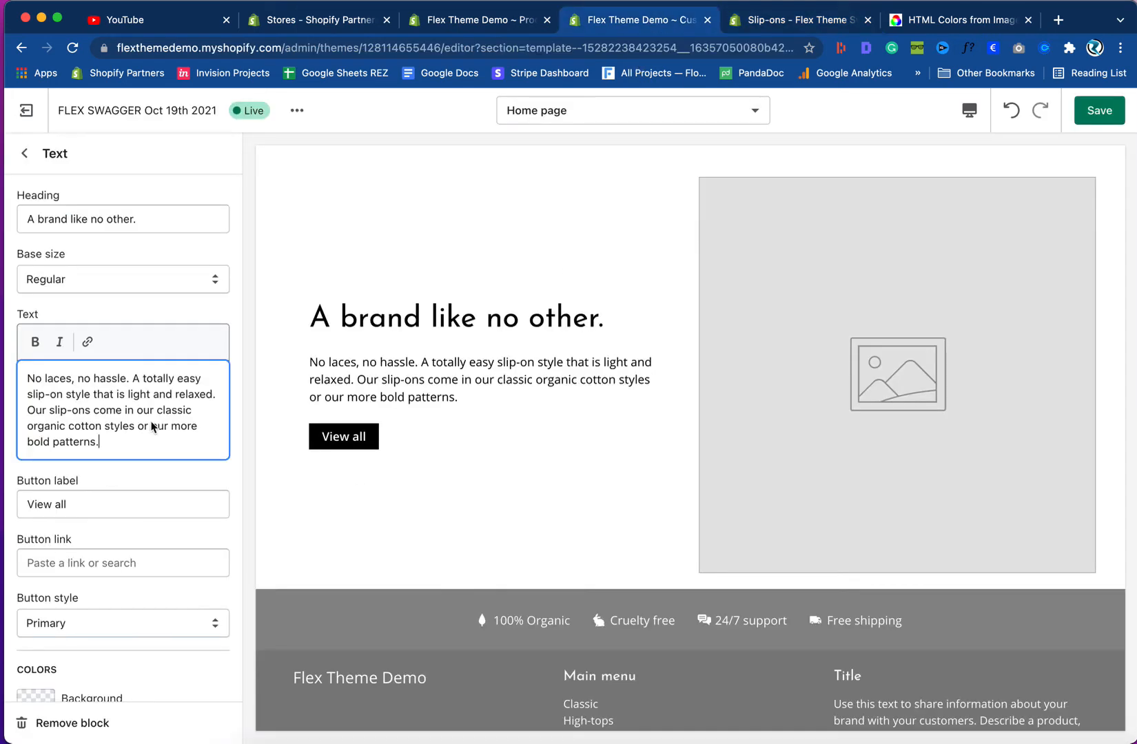
{"action": "left_click", "coordinate": [76, 569]}
{"action": "left_click", "coordinate": [89, 377]}
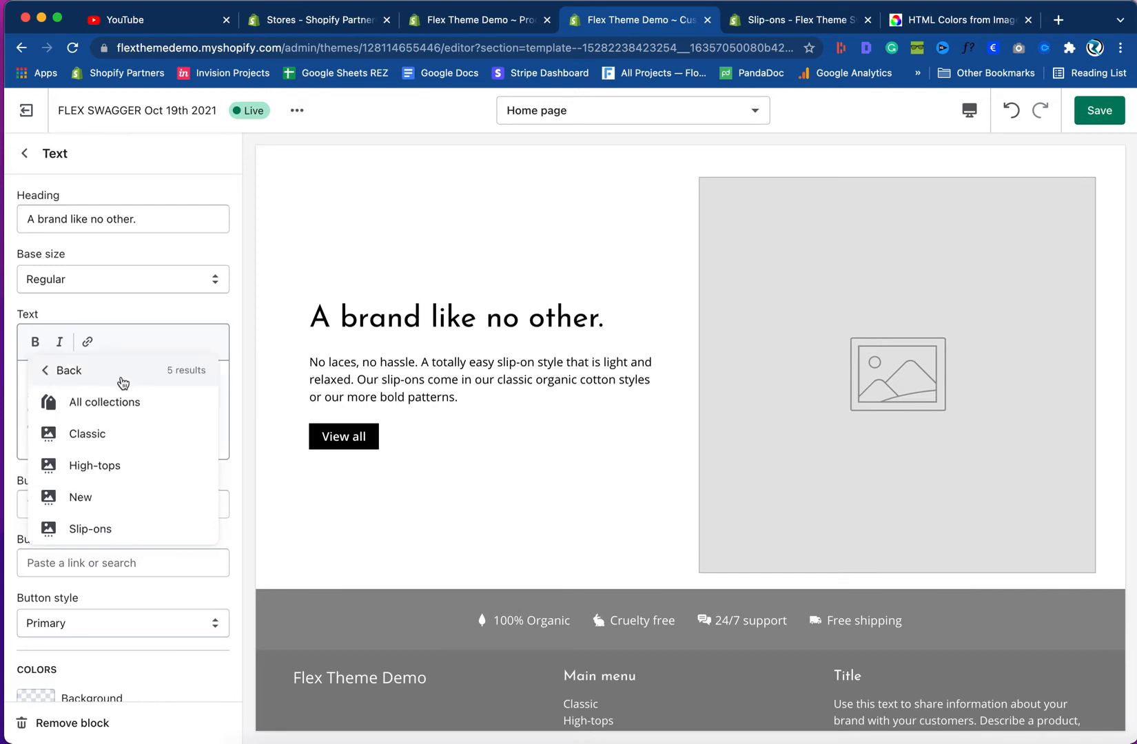
{"action": "left_click", "coordinate": [96, 528]}
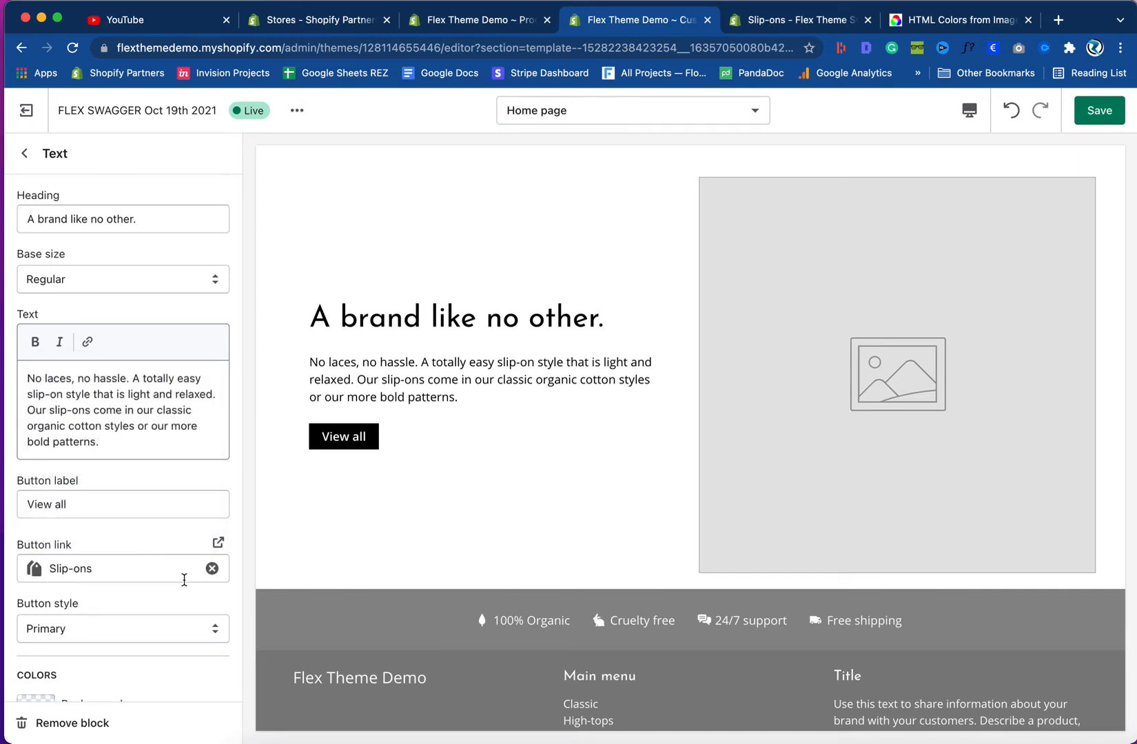
- Set the text block's alignment to Center and compare the section with the one on the reference store's home page
{"action": "scroll", "coordinate": [138, 560], "scroll_direction": "down", "scroll_amount": 3}
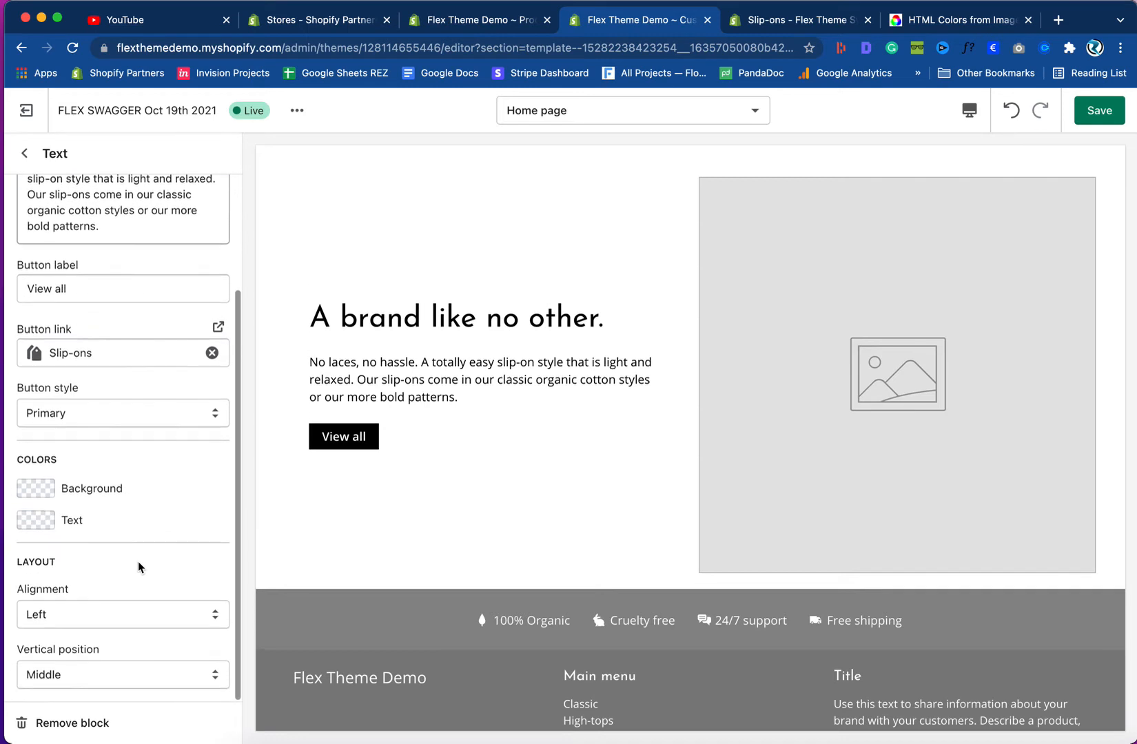
{"action": "left_click", "coordinate": [72, 613]}
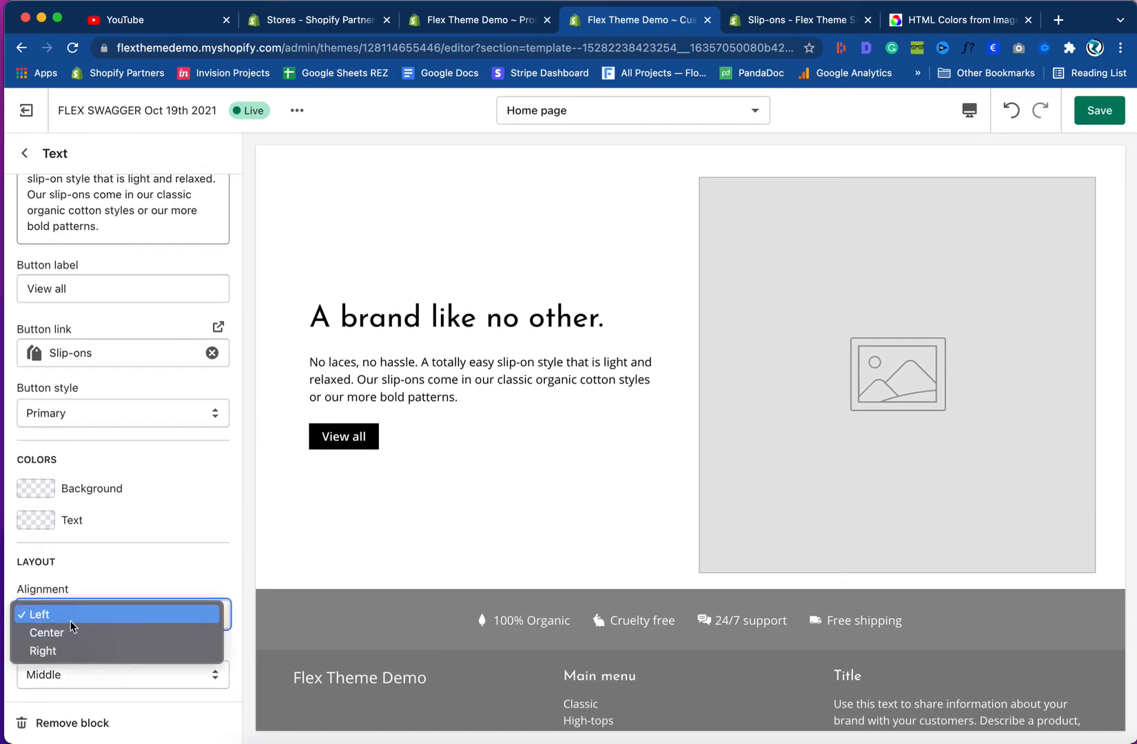
{"action": "left_click", "coordinate": [72, 633]}
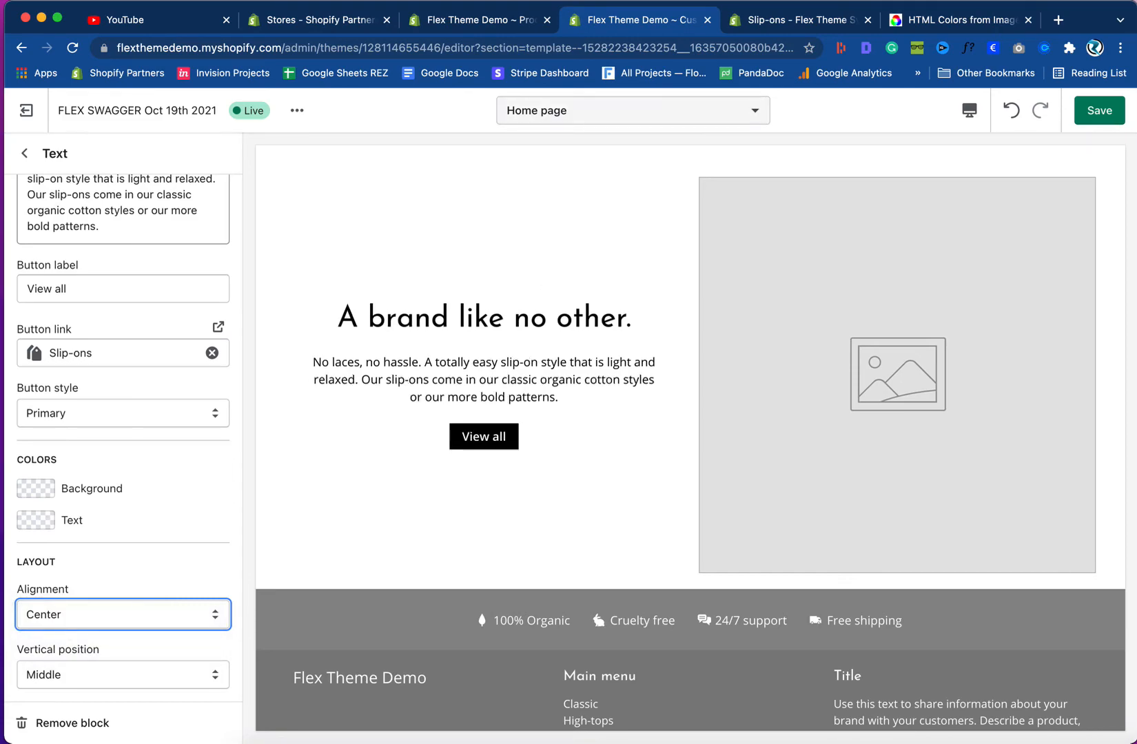
{"action": "left_click", "coordinate": [813, 20]}
{"action": "left_click", "coordinate": [538, 159]}
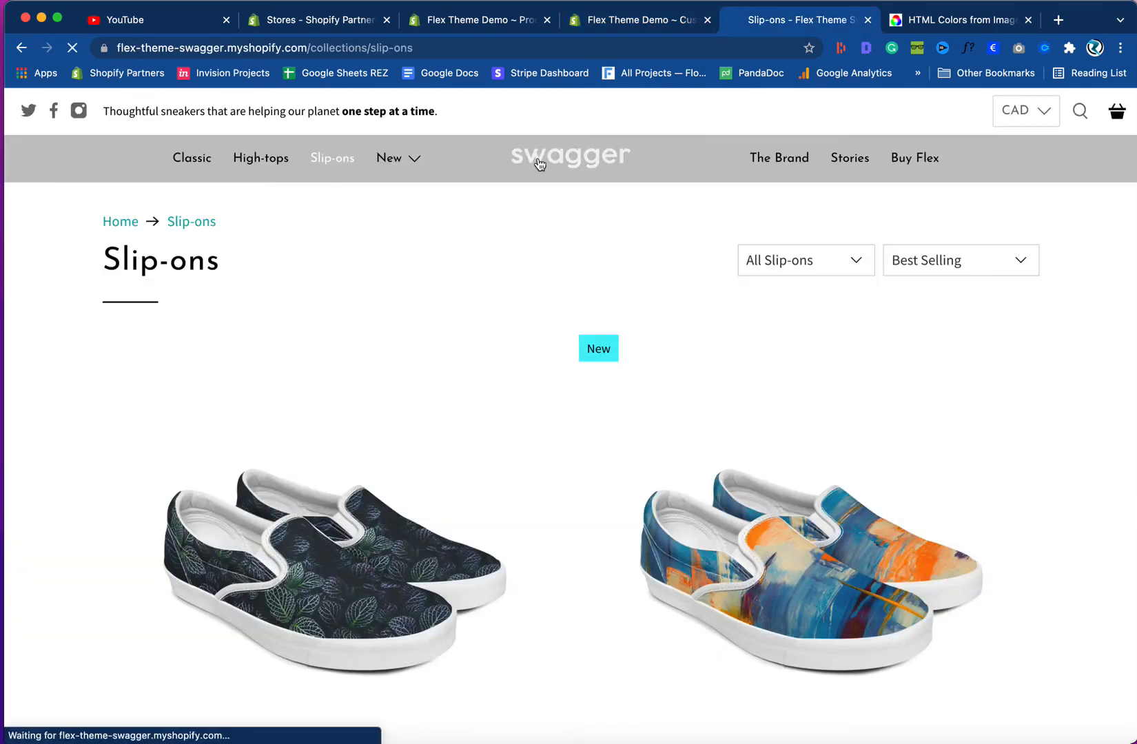
{"action": "scroll", "coordinate": [399, 468], "scroll_direction": "down", "scroll_amount": 15}
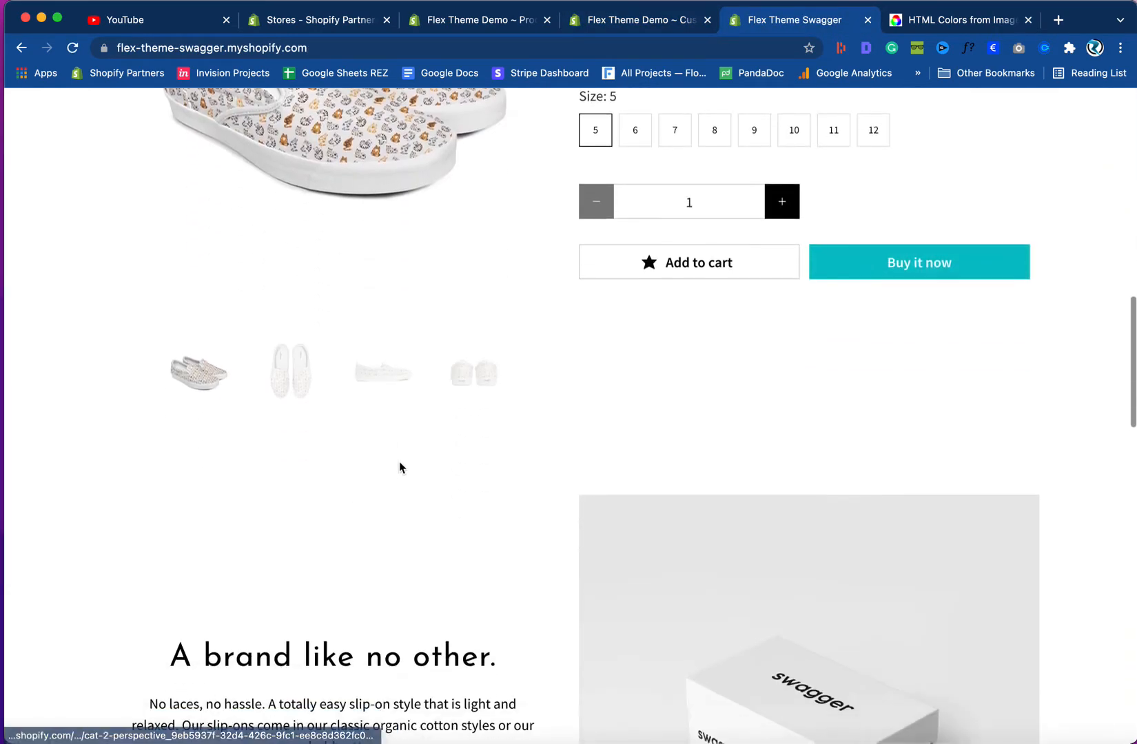
{"action": "scroll", "coordinate": [399, 468], "scroll_direction": "down", "scroll_amount": 2}
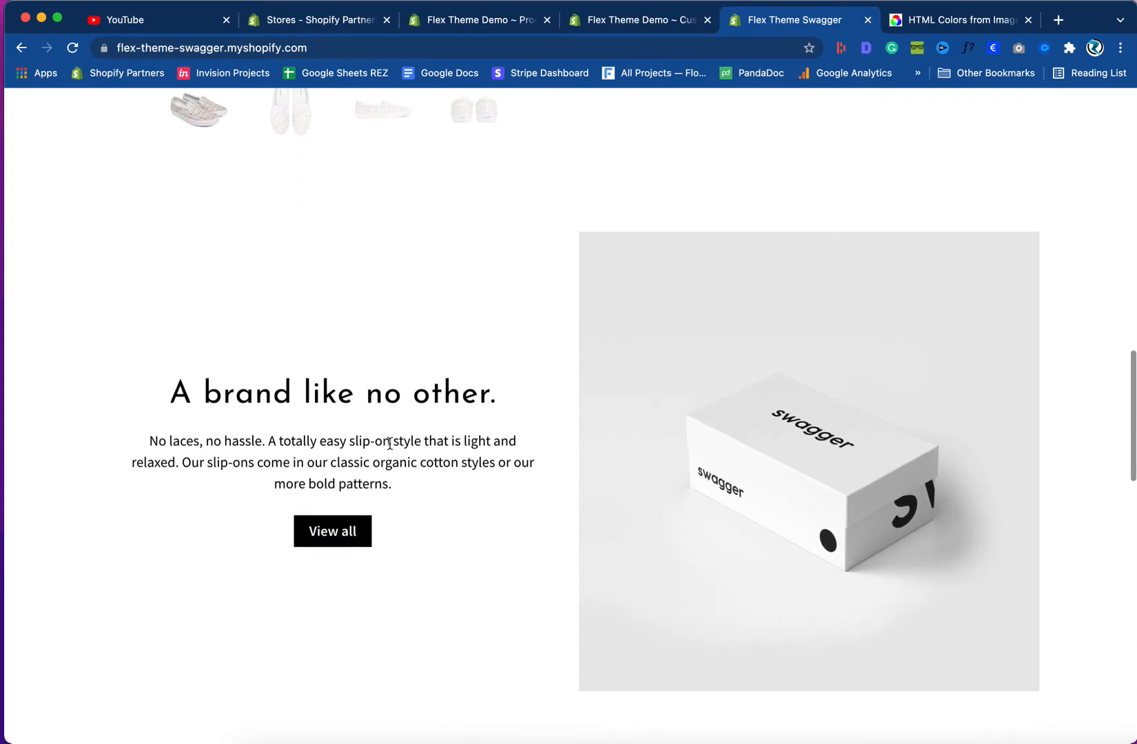
{"action": "left_click", "coordinate": [623, 21]}
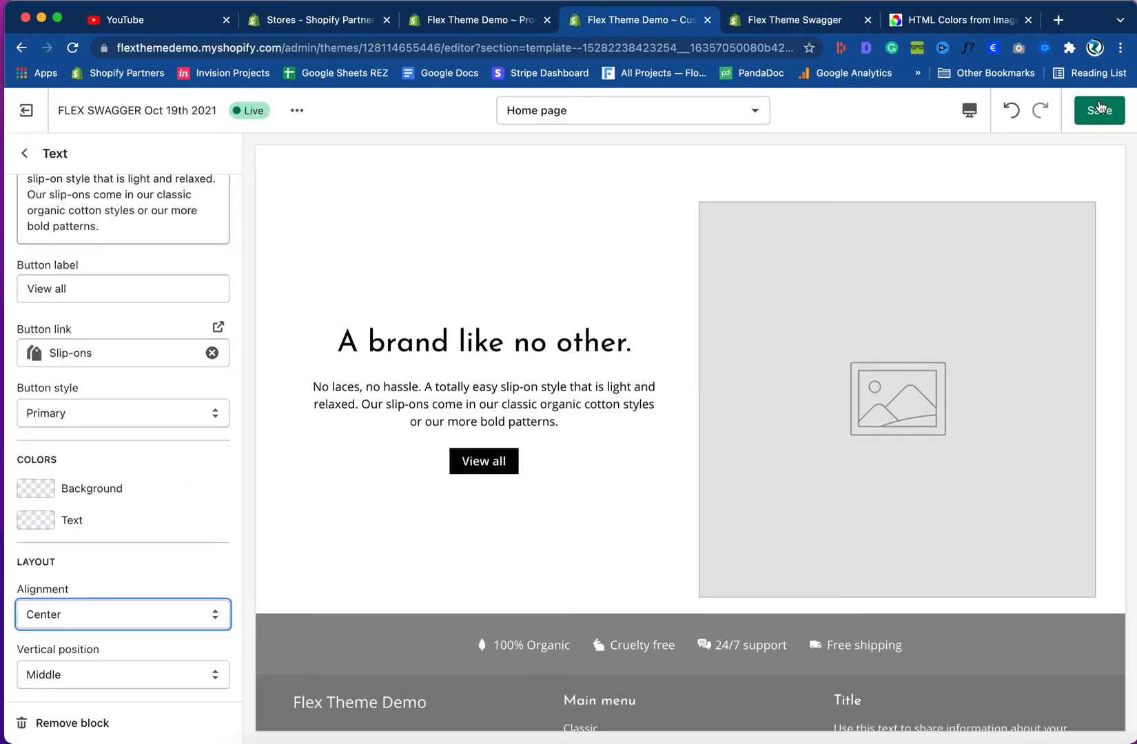
- Save the text block changes and return to the home page's section list
{"action": "left_click", "coordinate": [1100, 109]}
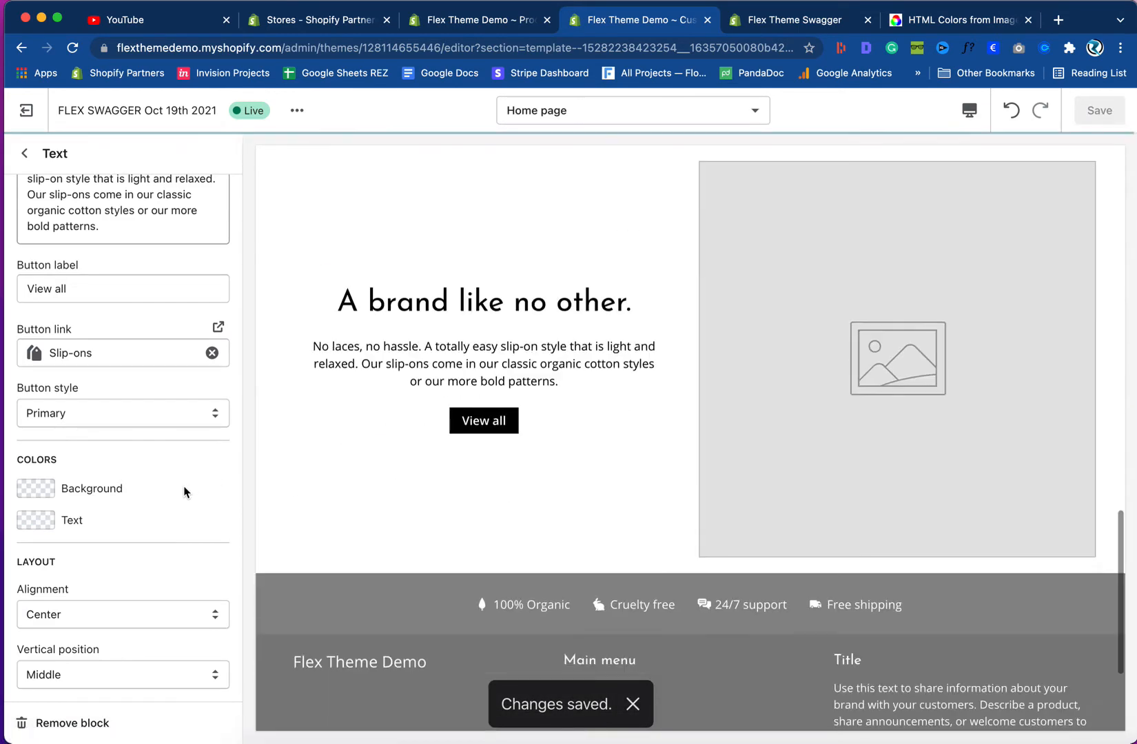
{"action": "scroll", "coordinate": [150, 475], "scroll_direction": "up", "scroll_amount": 3}
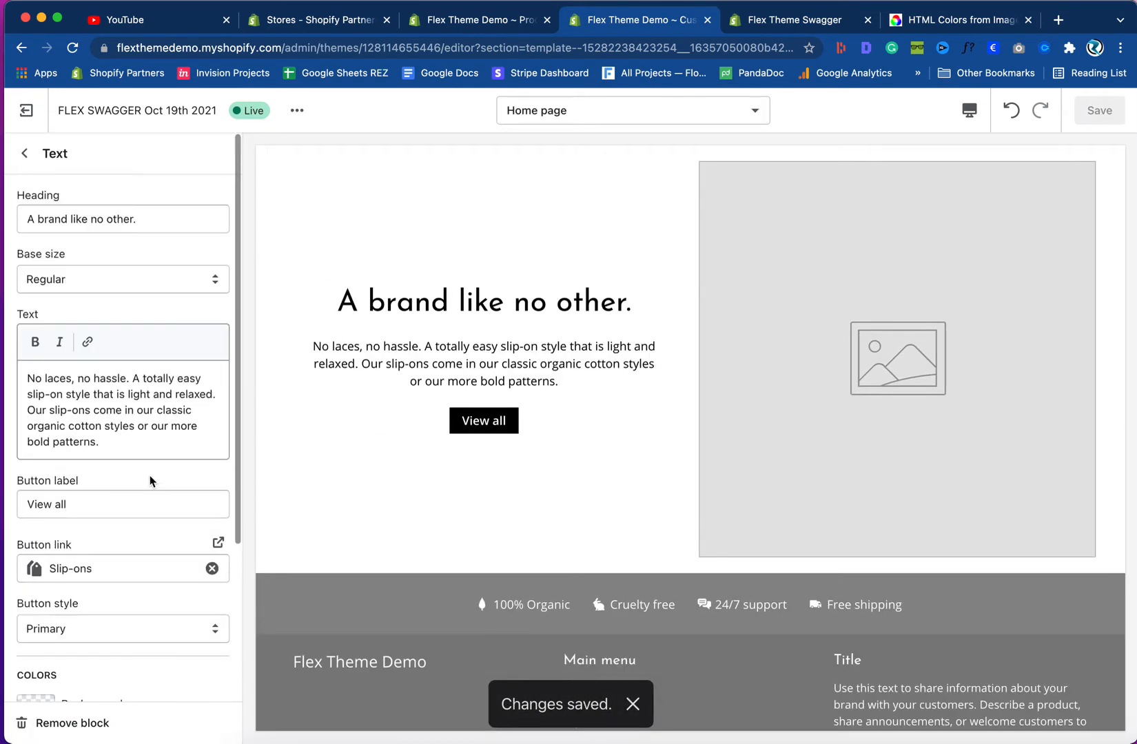
{"action": "left_click", "coordinate": [27, 155]}
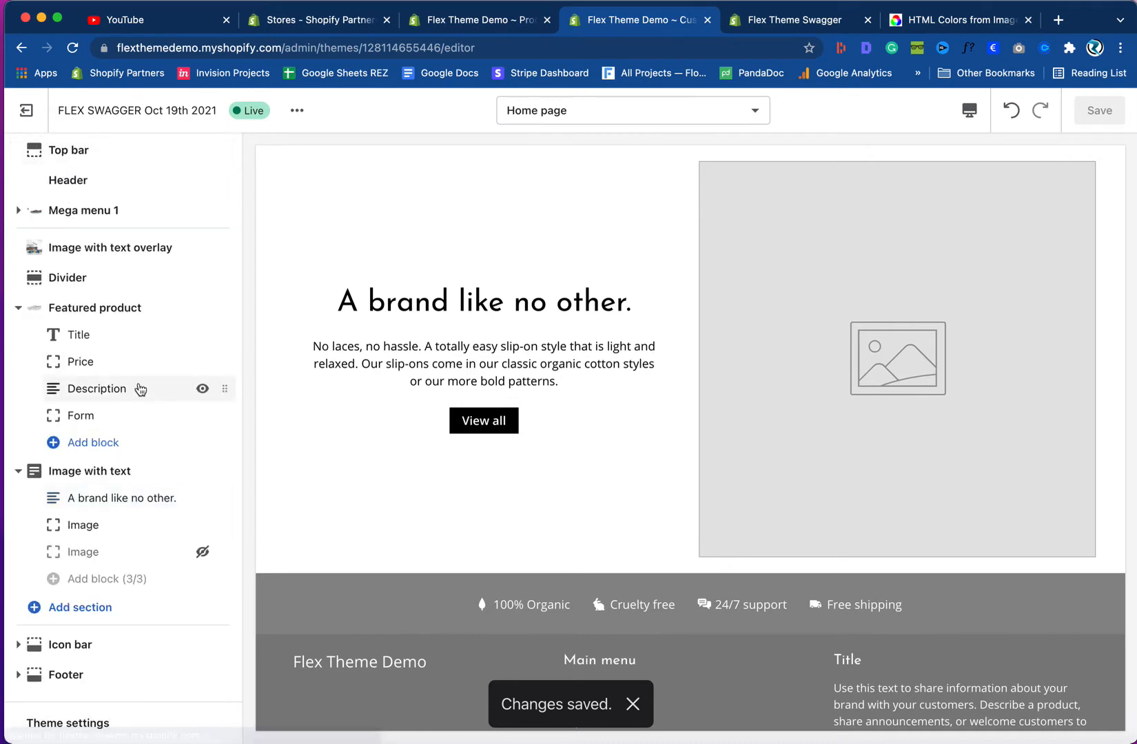
- Upload the swagger__iwt-01 picture from the shared Flex Theme Demo Images > Banner Images folder, assign it to the visible Image block, and save
{"action": "left_click", "coordinate": [78, 526]}
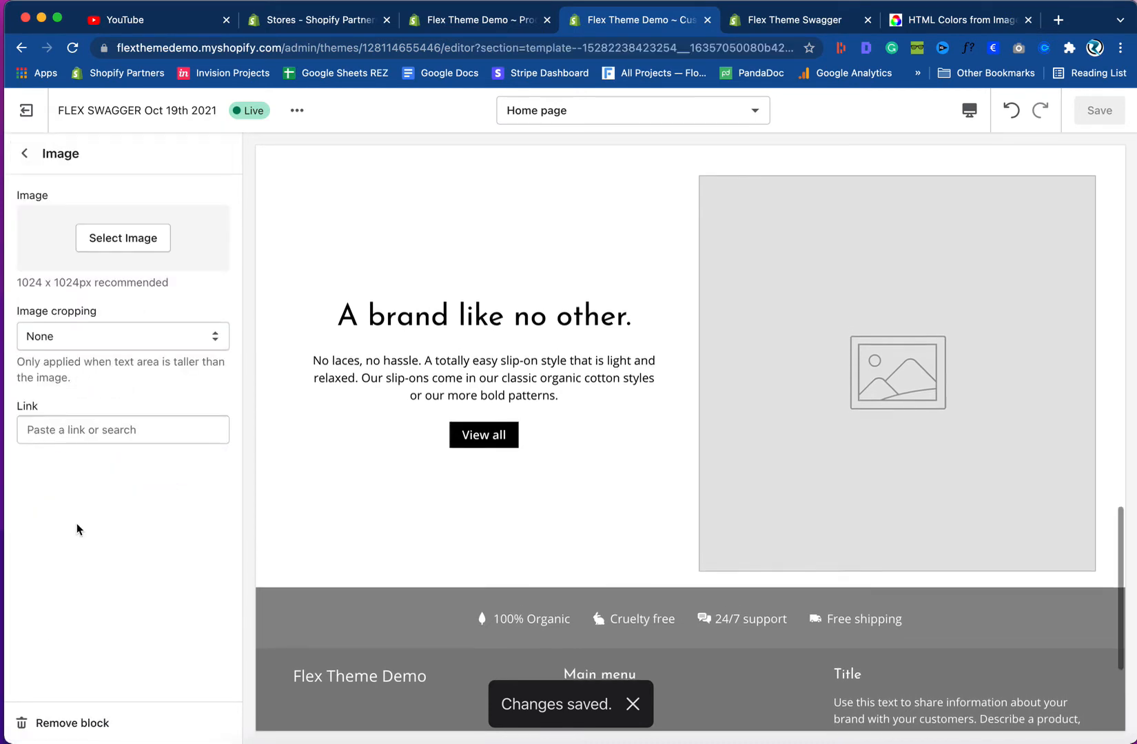
{"action": "left_click", "coordinate": [113, 241]}
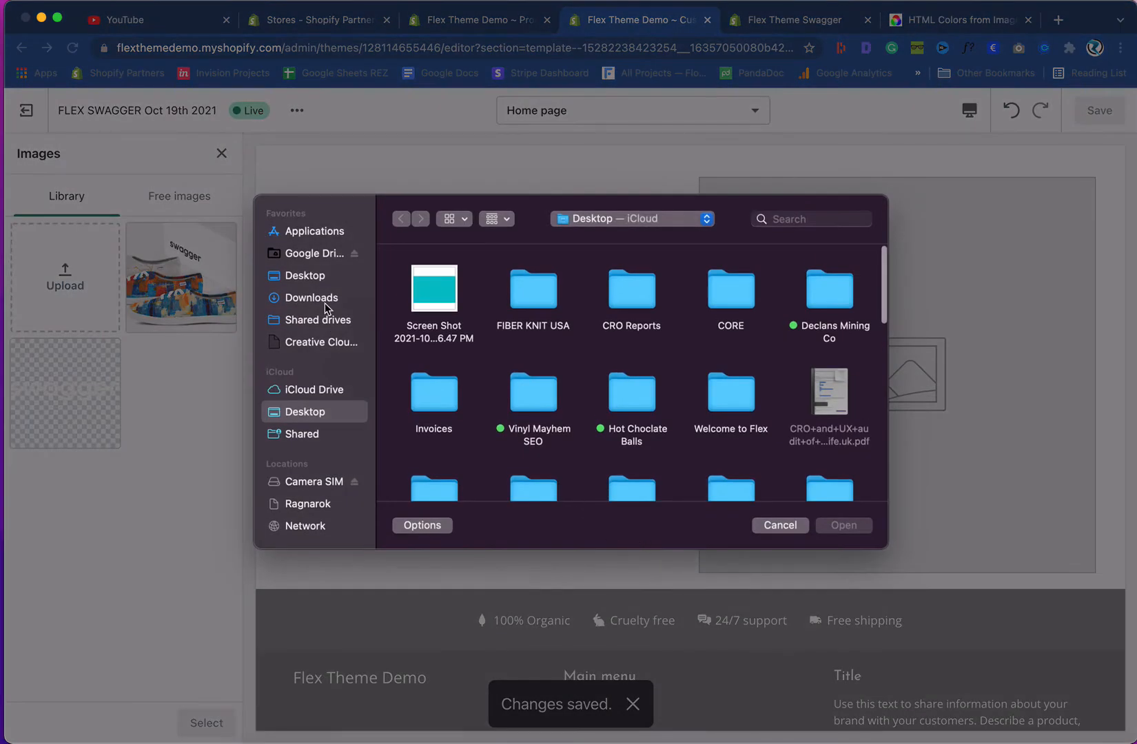
{"action": "left_click", "coordinate": [311, 323]}
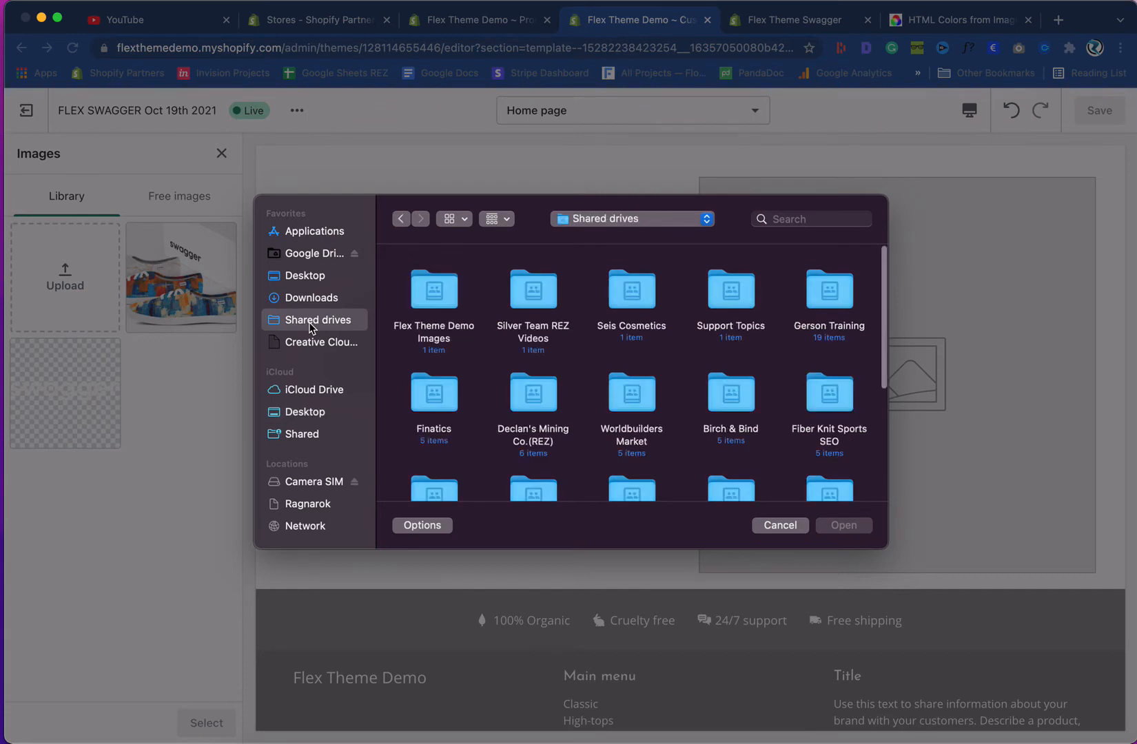
{"action": "double_click", "coordinate": [435, 290]}
{"action": "double_click", "coordinate": [422, 290]}
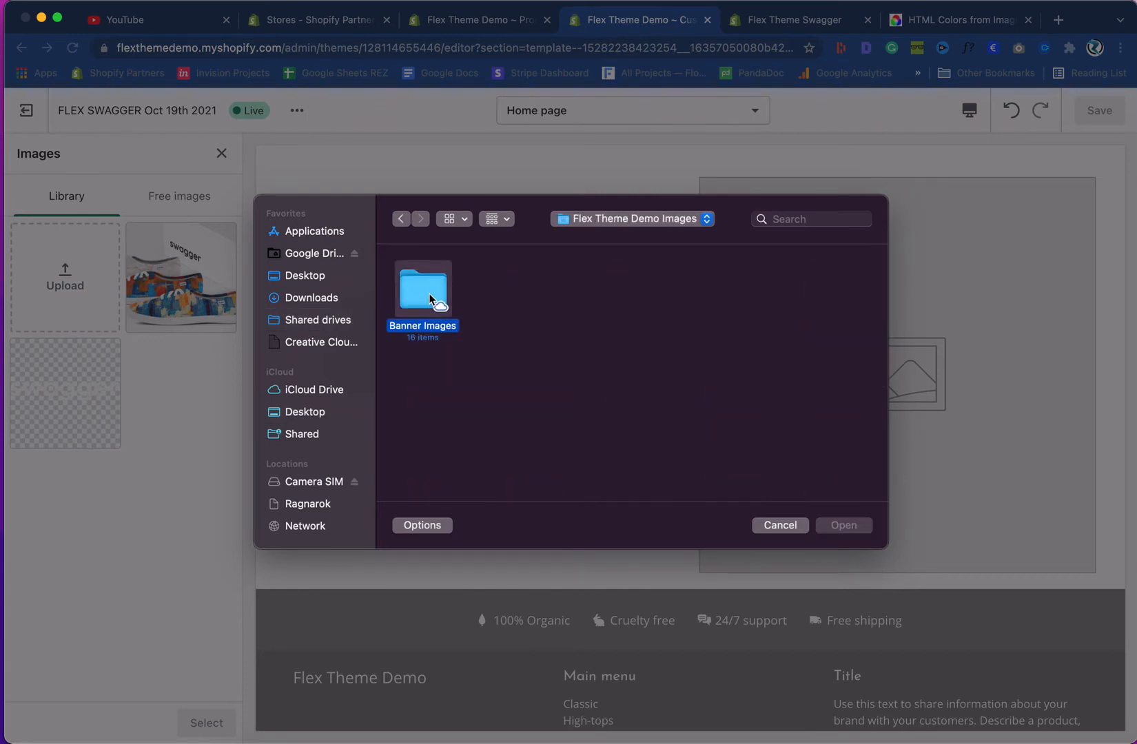
{"action": "scroll", "coordinate": [511, 407], "scroll_direction": "down", "scroll_amount": 5}
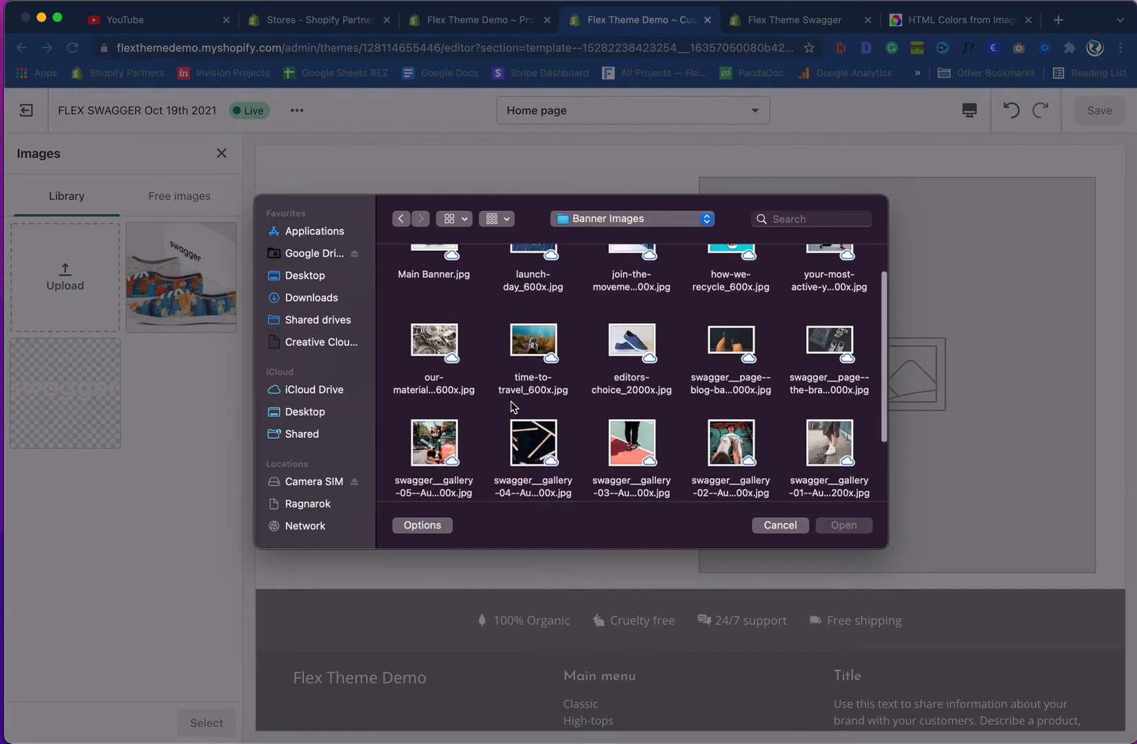
{"action": "left_click", "coordinate": [449, 442]}
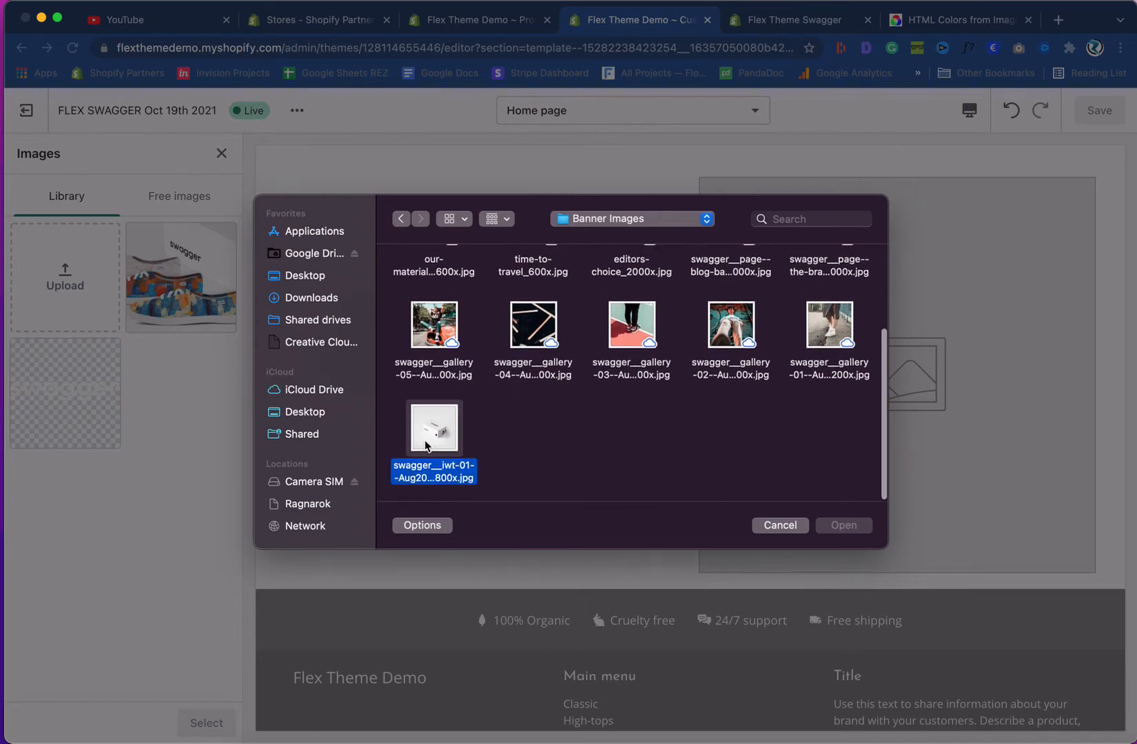
{"action": "left_click", "coordinate": [842, 526]}
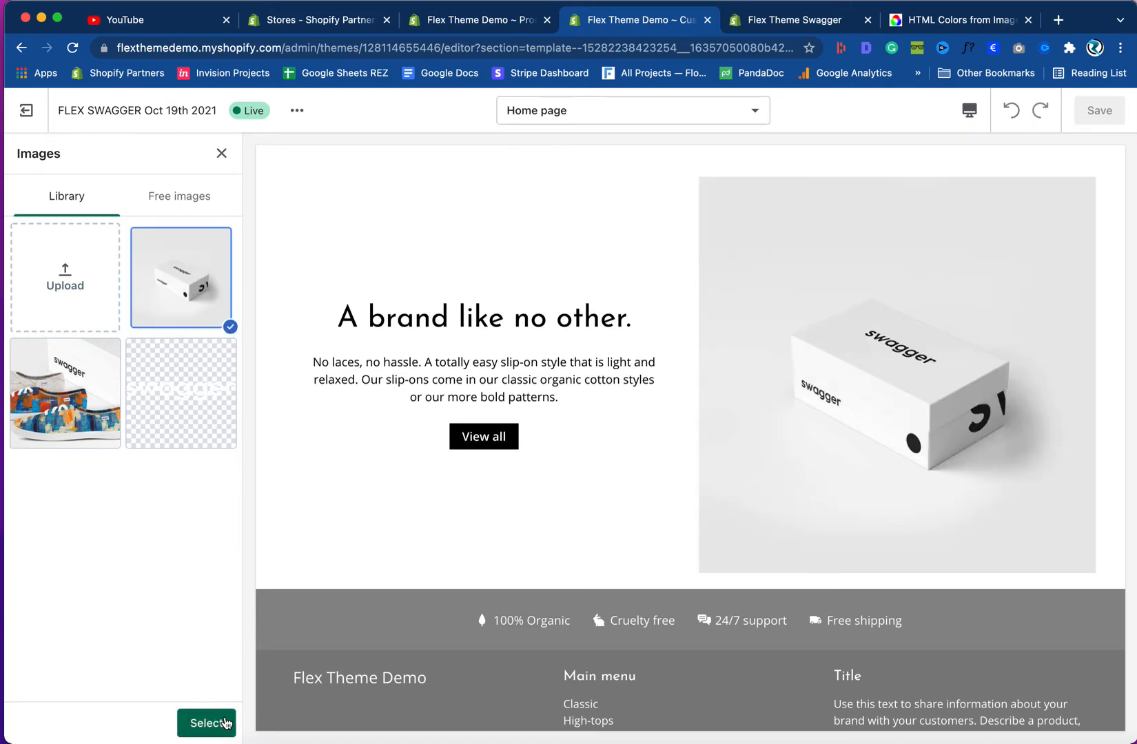
{"action": "left_click", "coordinate": [221, 723]}
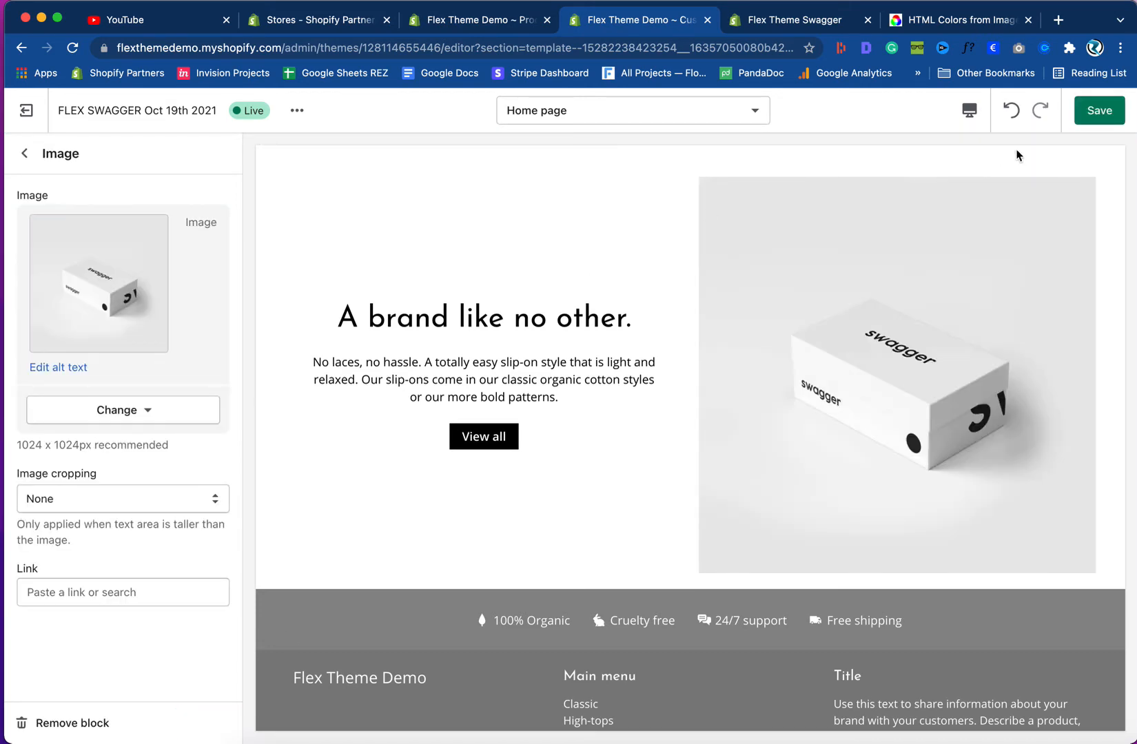
{"action": "left_click", "coordinate": [1090, 115]}
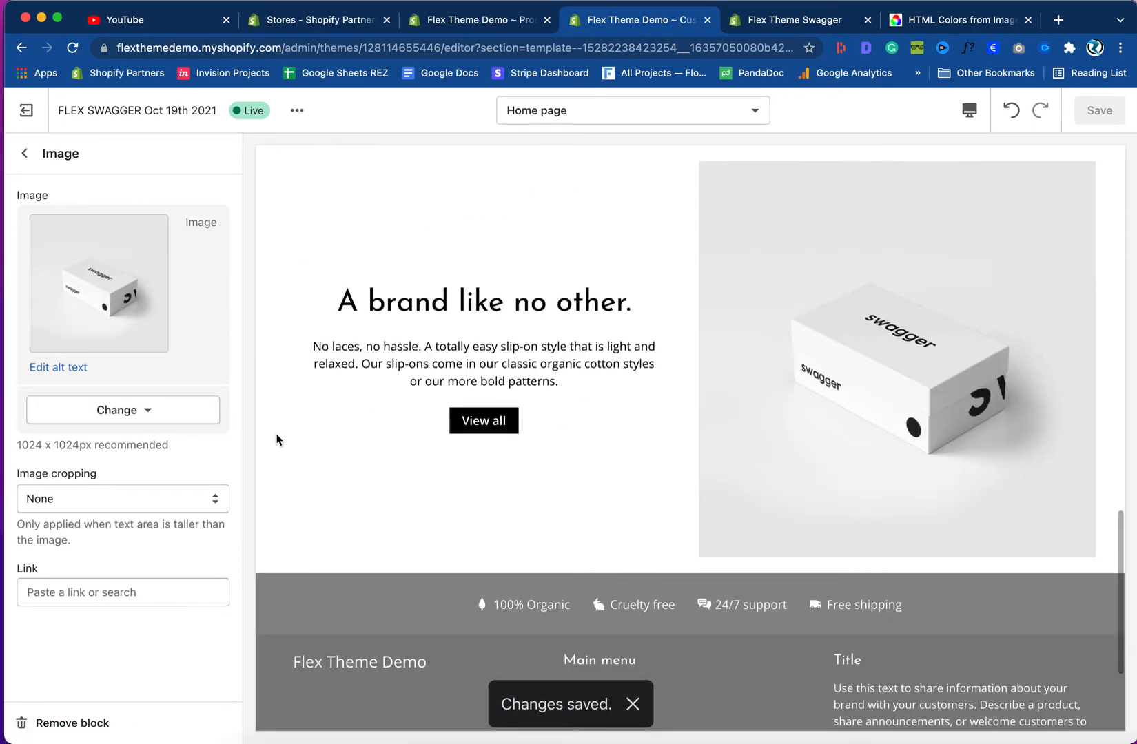
- Review the Image with text section in the preview and compare its layout with the same section on the reference store
{"action": "scroll", "coordinate": [494, 407], "scroll_direction": "up", "scroll_amount": 15}
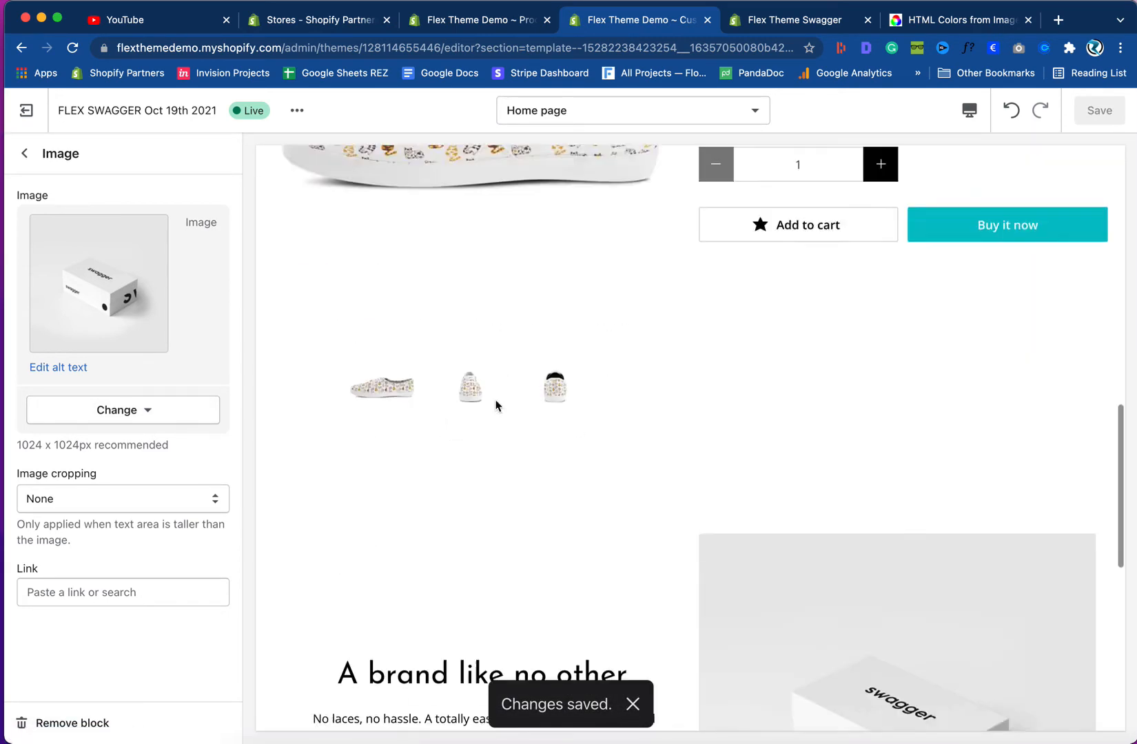
{"action": "scroll", "coordinate": [495, 407], "scroll_direction": "down", "scroll_amount": 20}
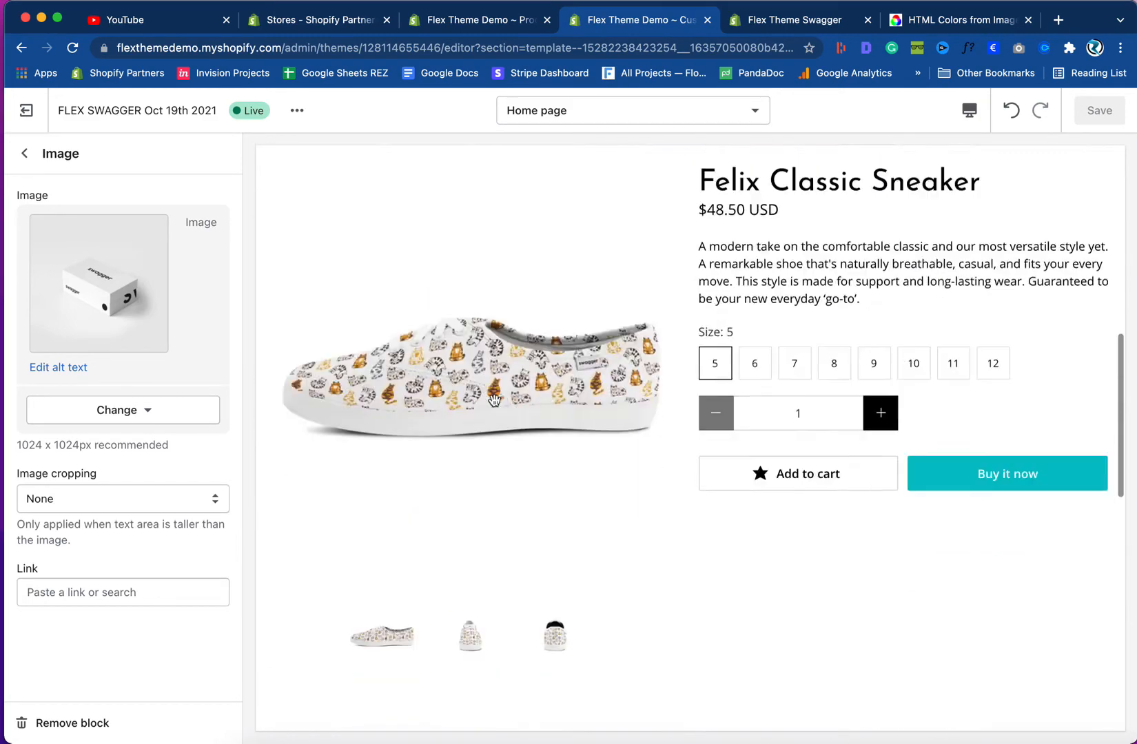
{"action": "scroll", "coordinate": [495, 406], "scroll_direction": "up", "scroll_amount": 5}
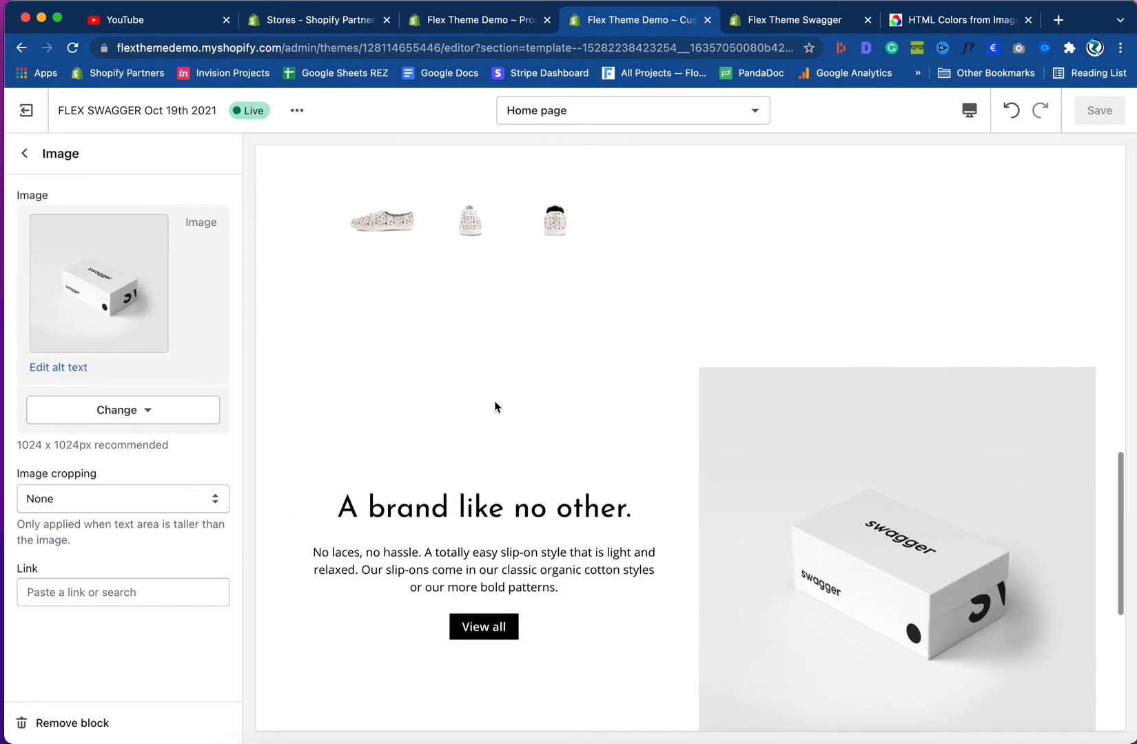
{"action": "scroll", "coordinate": [495, 407], "scroll_direction": "down", "scroll_amount": 2}
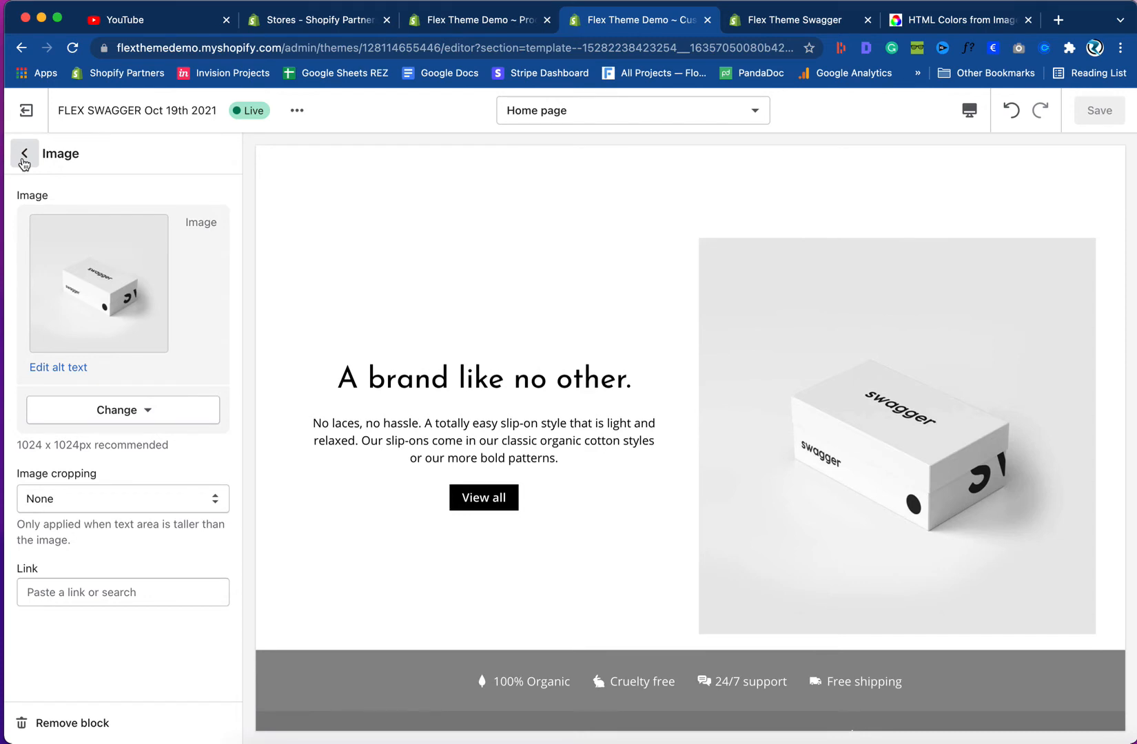
{"action": "left_click", "coordinate": [24, 153]}
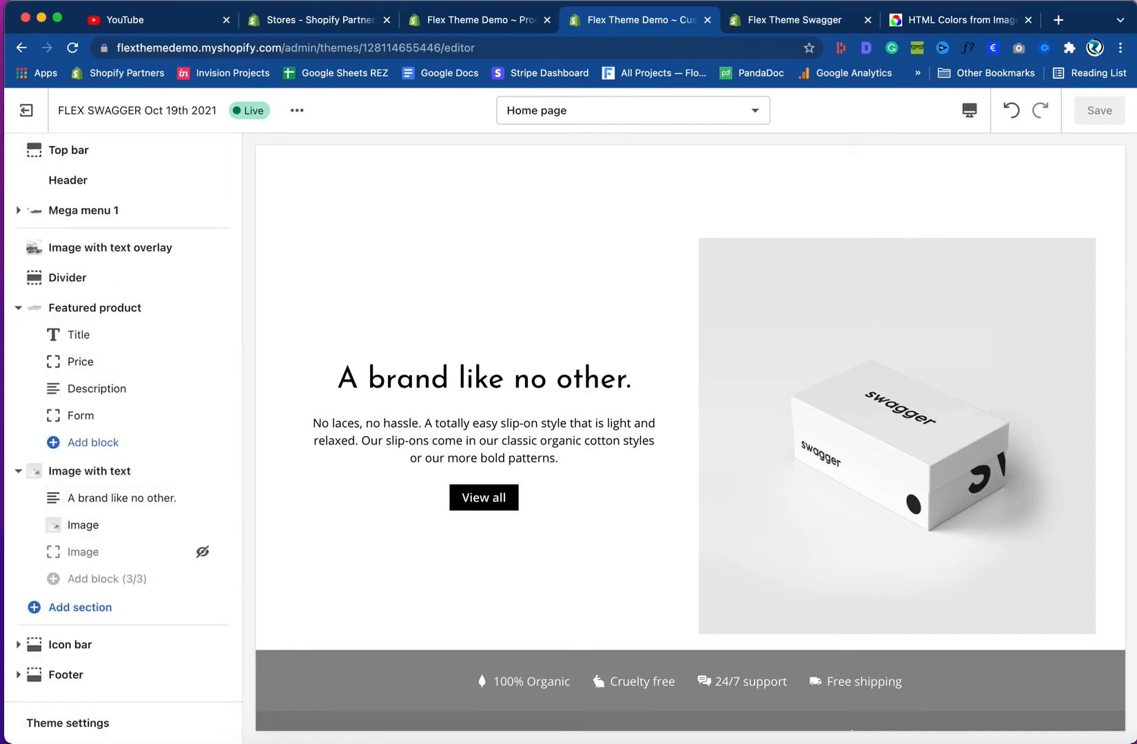
{"action": "left_click", "coordinate": [783, 20]}
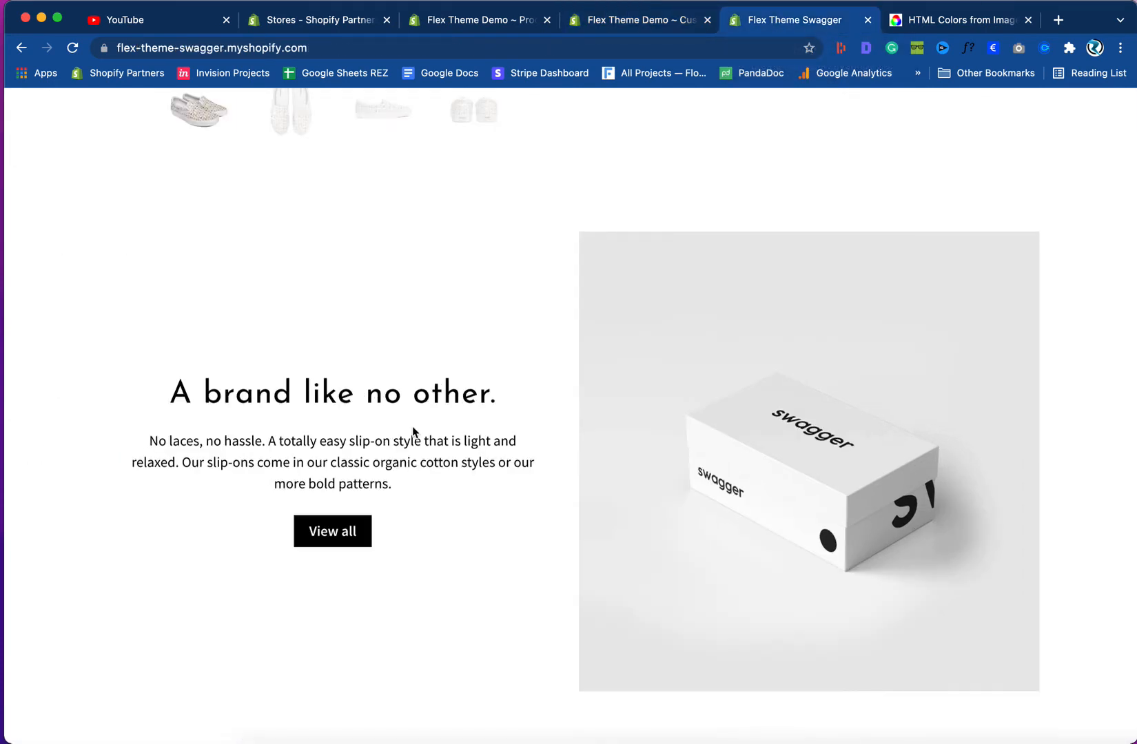
{"action": "scroll", "coordinate": [412, 426], "scroll_direction": "down", "scroll_amount": 3}
{"action": "scroll", "coordinate": [524, 227], "scroll_direction": "up", "scroll_amount": 2}
{"action": "left_click", "coordinate": [641, 21]}
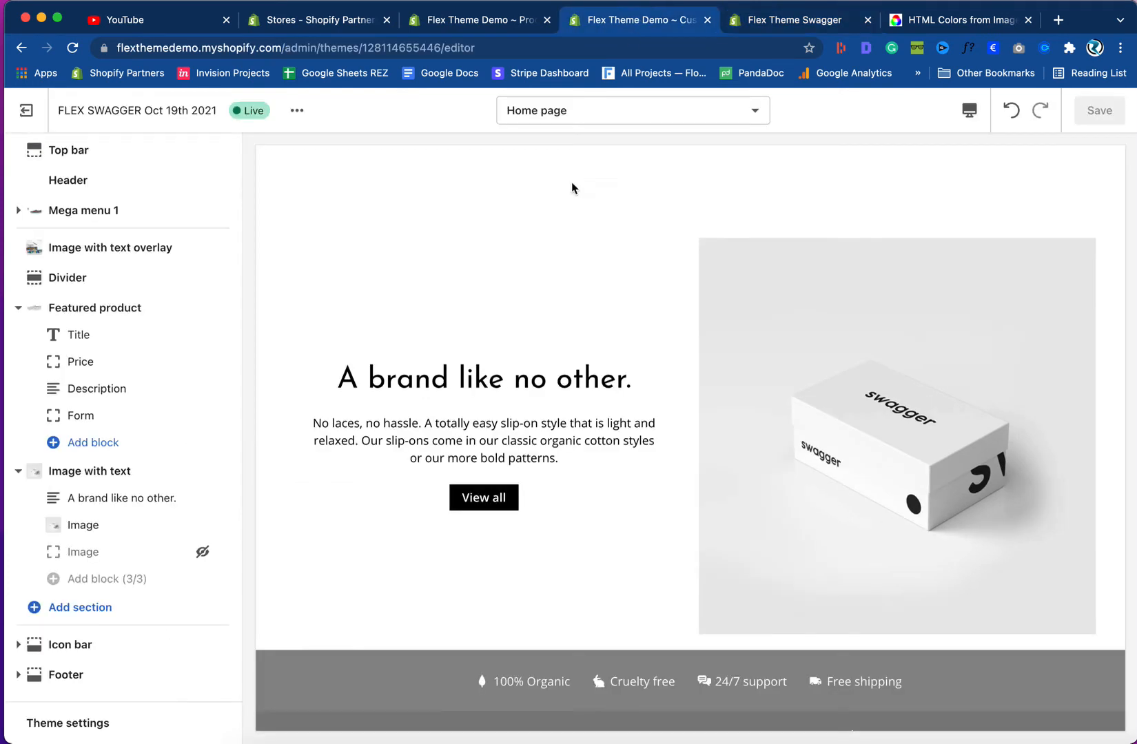
{"action": "left_click", "coordinate": [760, 19]}
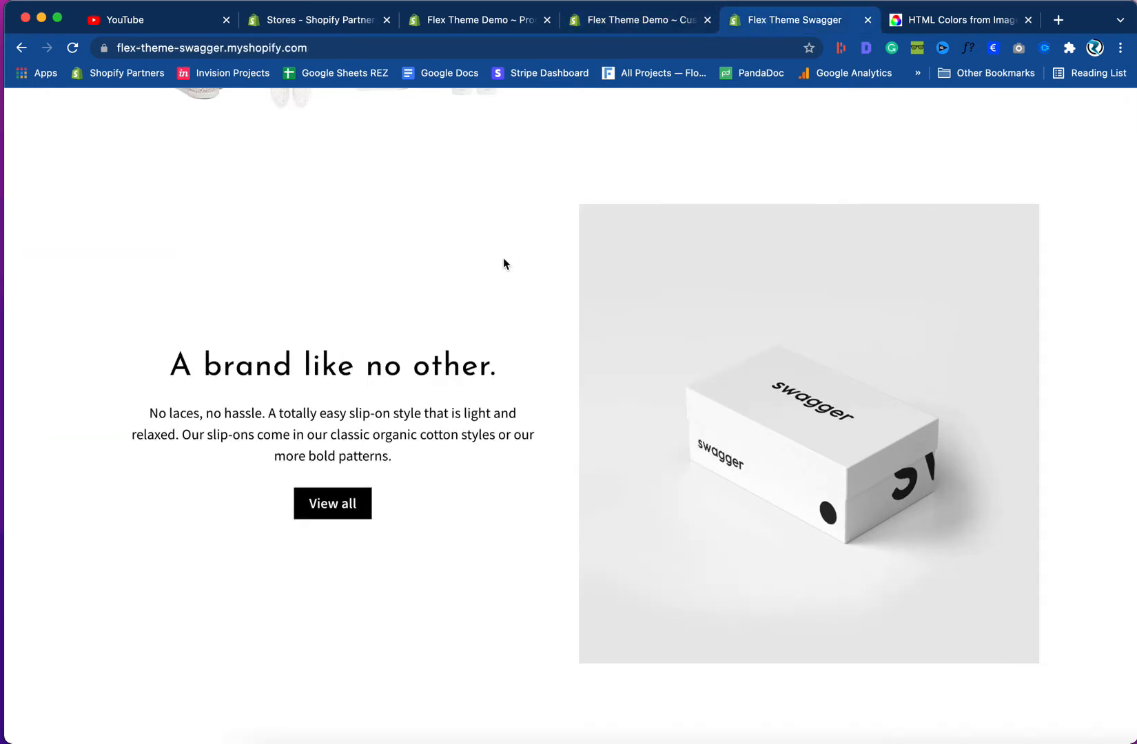
- Examine the reference store's Rock. Solid. Collection. carousel and add a Heading section below the Image with text section
{"action": "scroll", "coordinate": [504, 263], "scroll_direction": "down", "scroll_amount": 8}
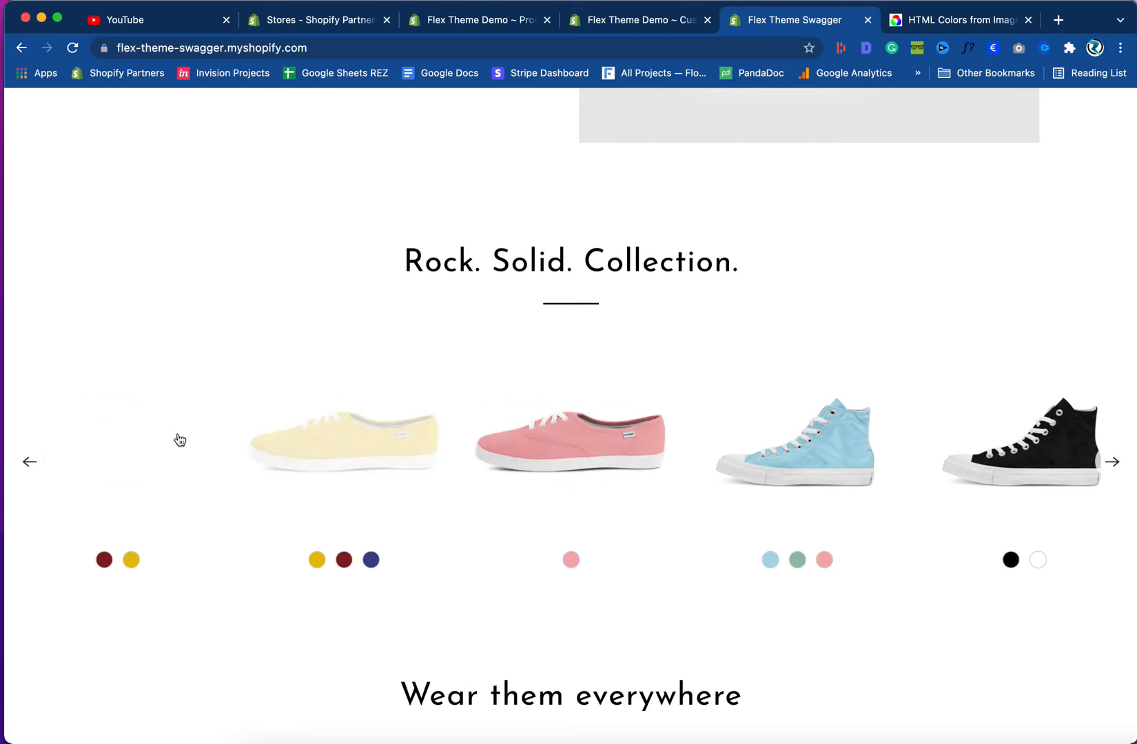
{"action": "left_click", "coordinate": [1116, 466]}
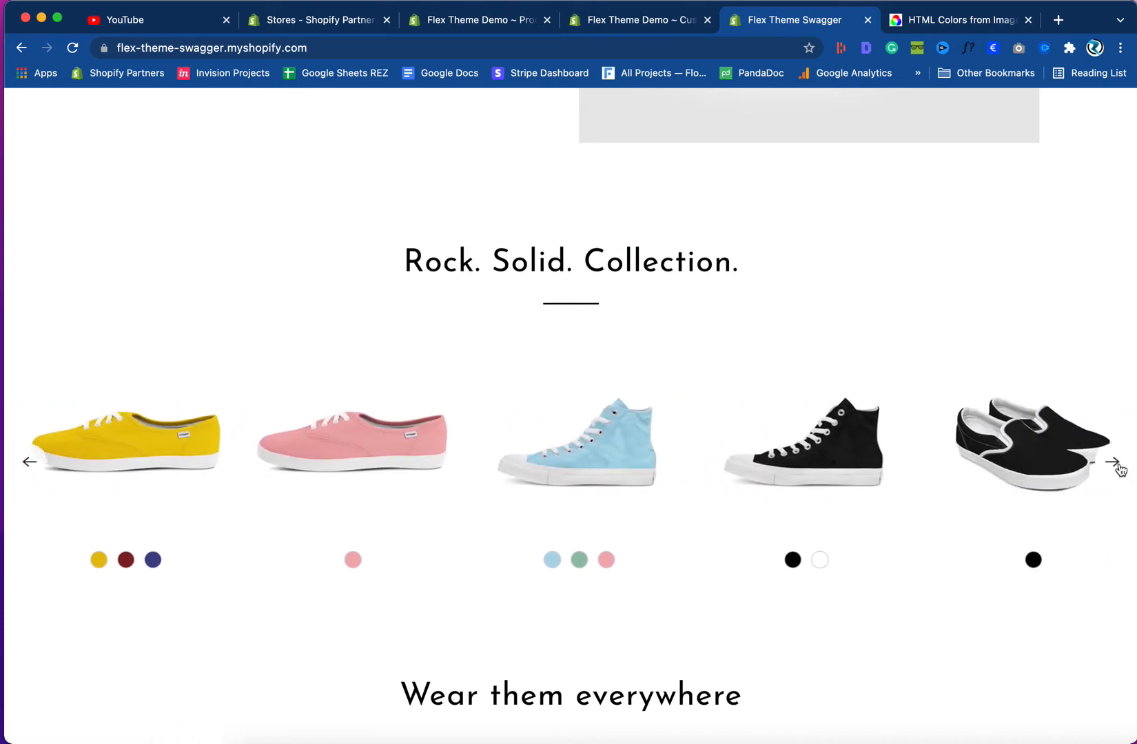
{"action": "left_click", "coordinate": [25, 471]}
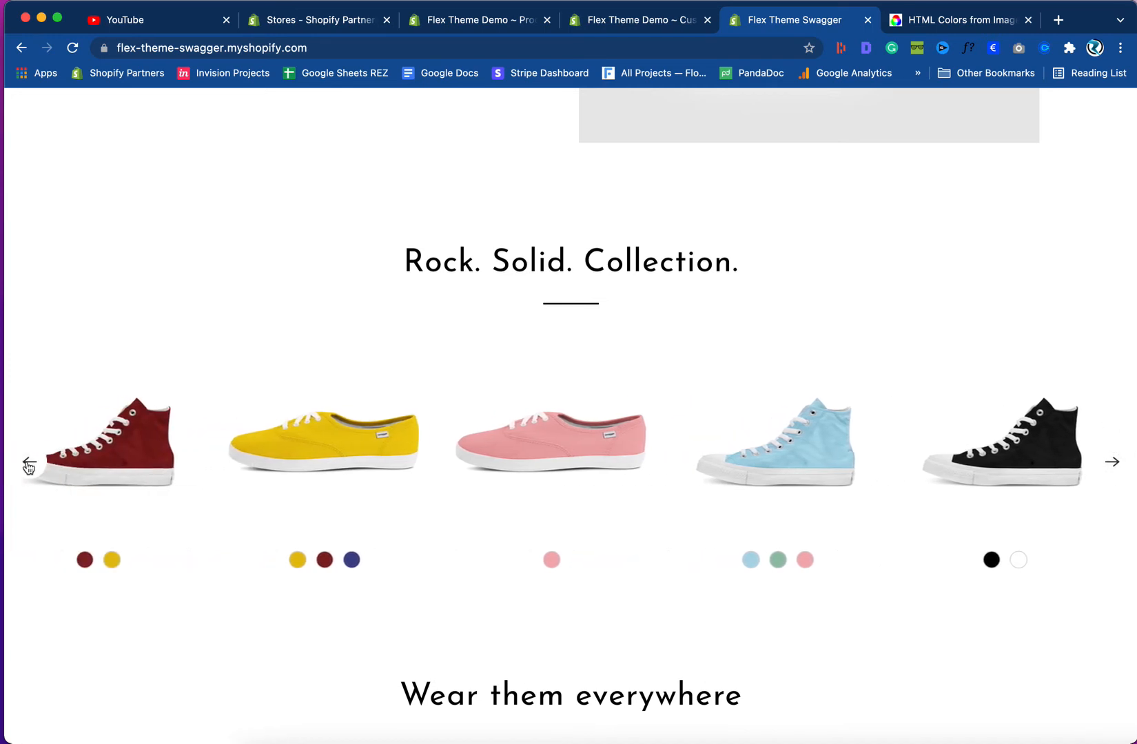
{"action": "left_click", "coordinate": [621, 26]}
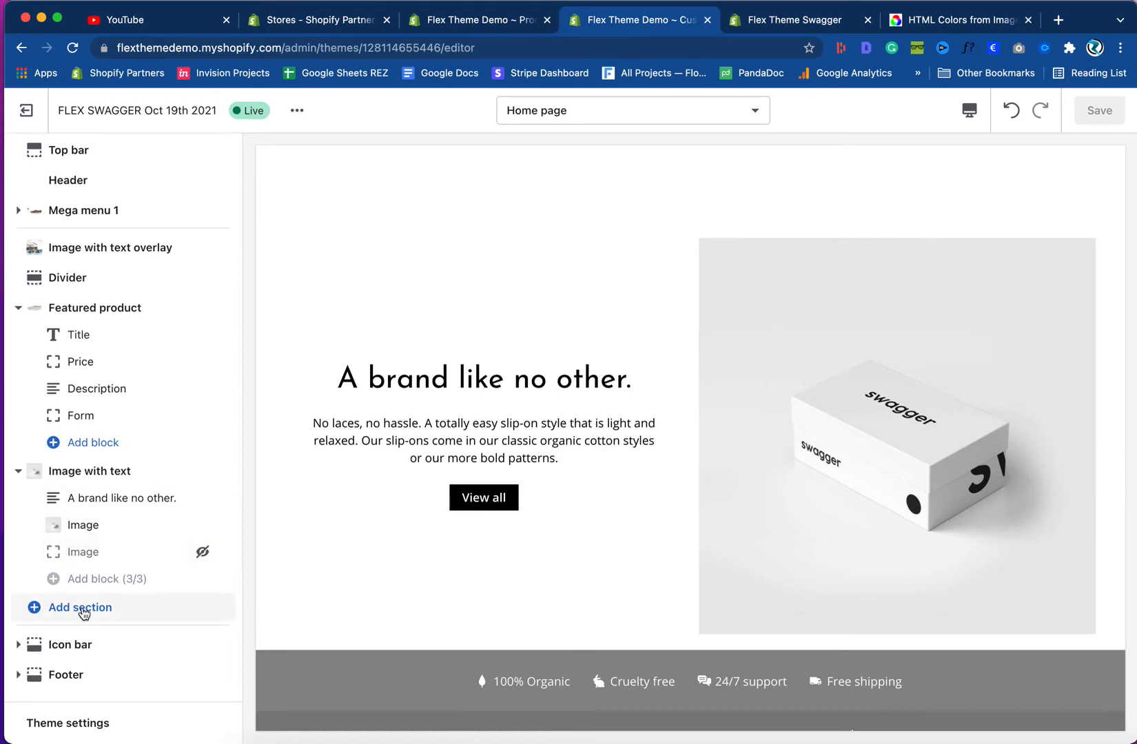
{"action": "left_click", "coordinate": [82, 613]}
{"action": "scroll", "coordinate": [109, 556], "scroll_direction": "down", "scroll_amount": 8}
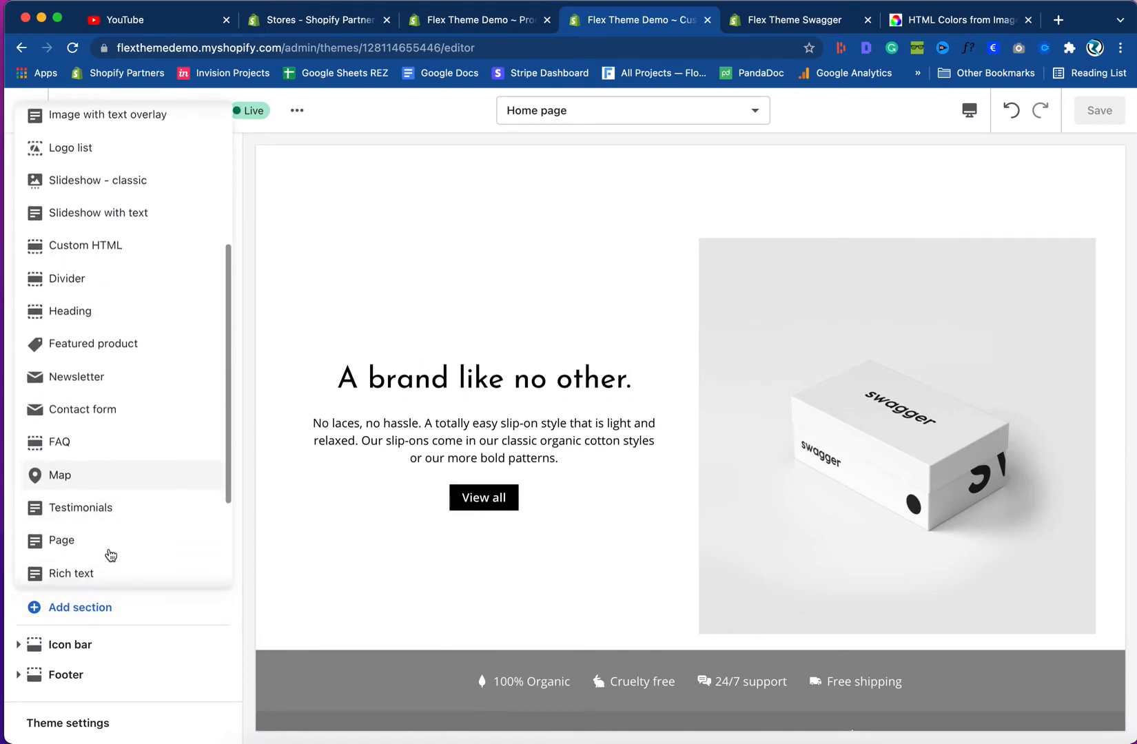
{"action": "left_click", "coordinate": [101, 266]}
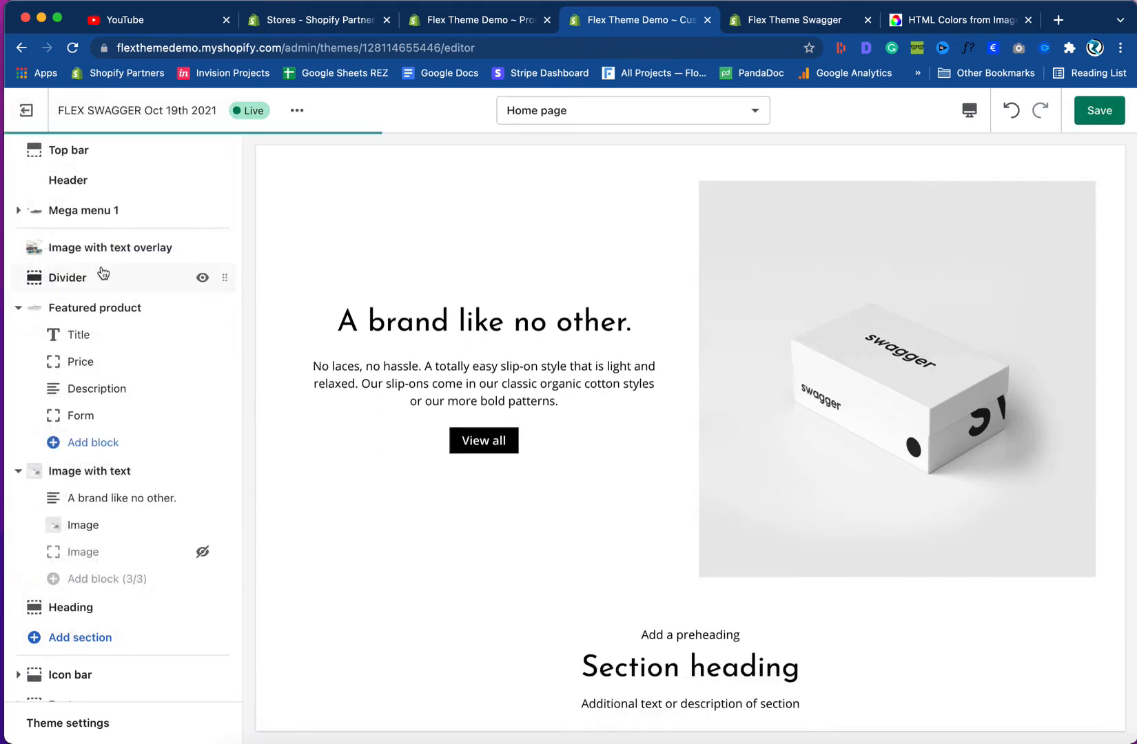
{"action": "scroll", "coordinate": [348, 399], "scroll_direction": "up", "scroll_amount": 1}
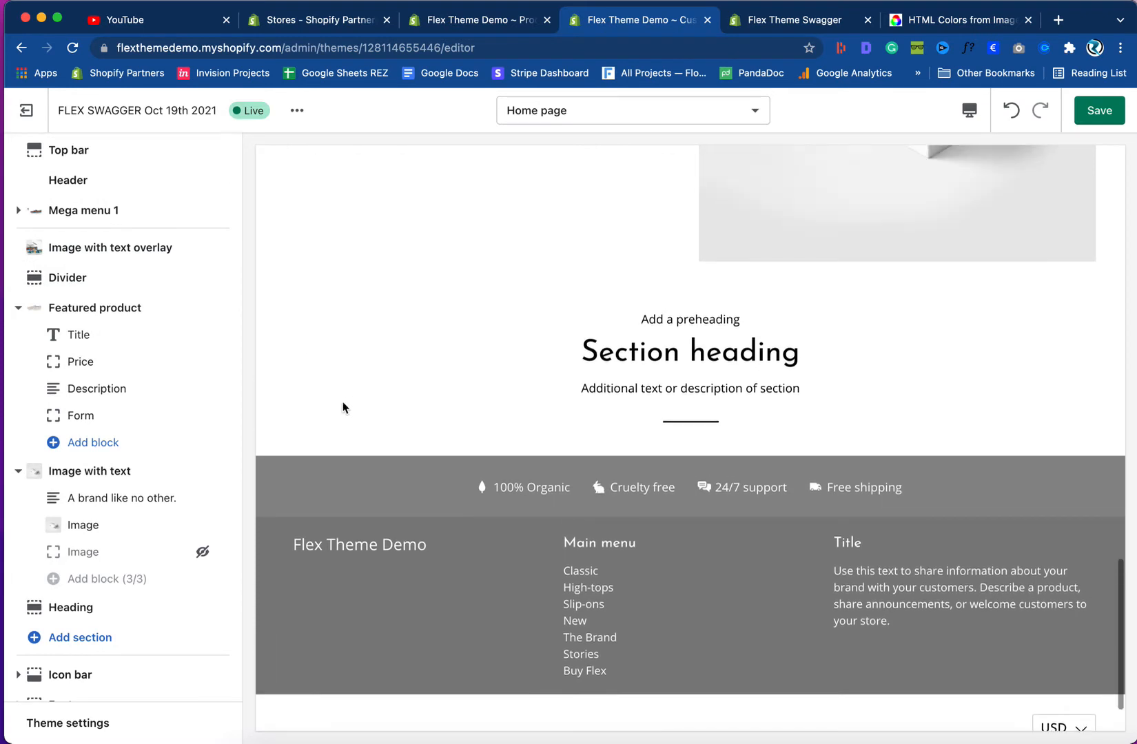
- Copy the heading text "Rock. Solid. Collection." from the reference store's home page
{"action": "left_click", "coordinate": [786, 19]}
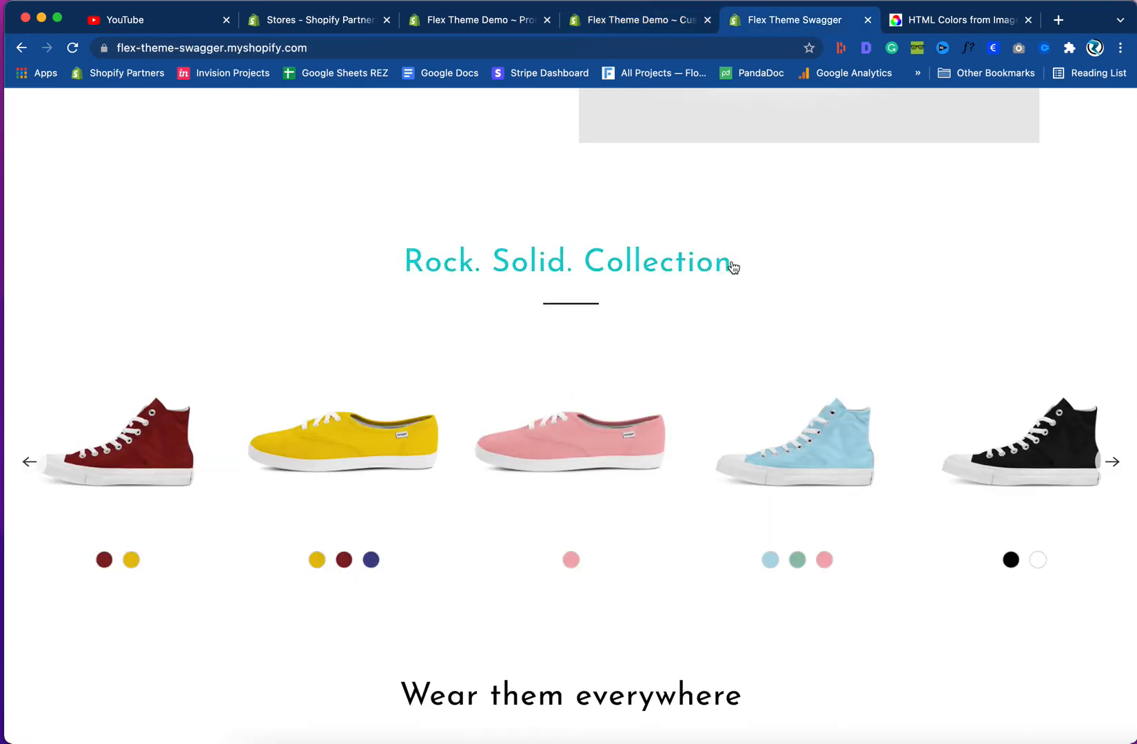
{"action": "left_click_drag", "start_coordinate": [752, 266], "coordinate": [394, 267]}
{"action": "key", "text": "super+c"}
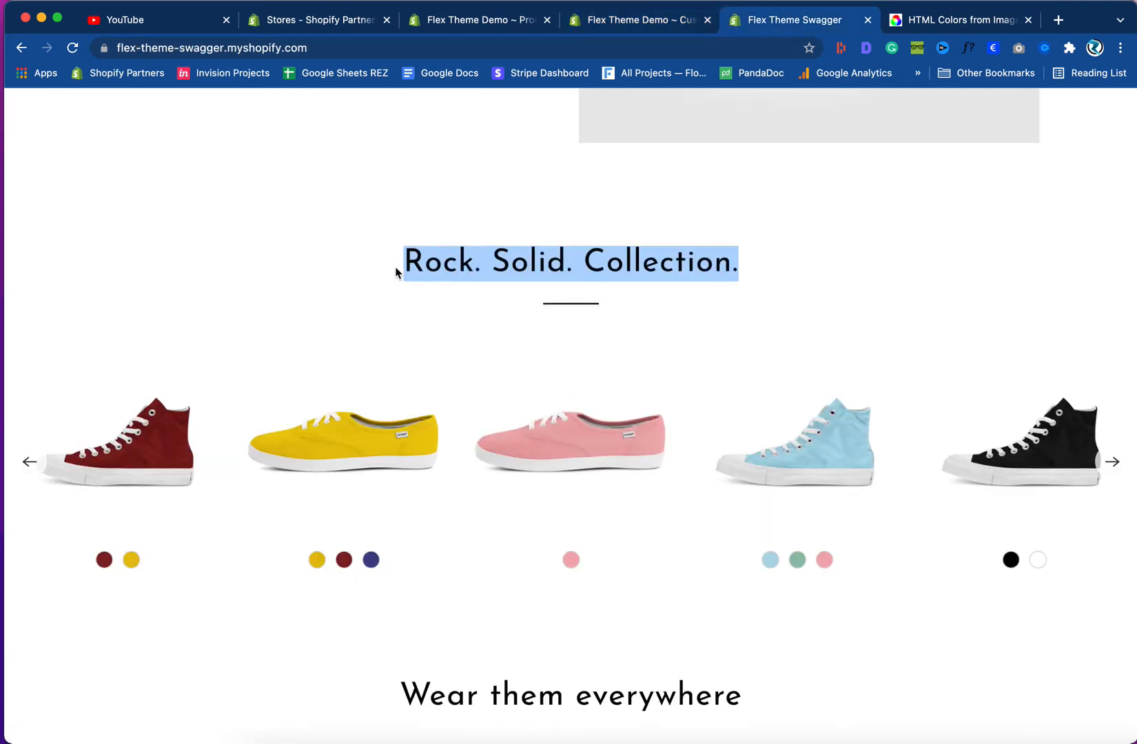
{"action": "right_click", "coordinate": [431, 270]}
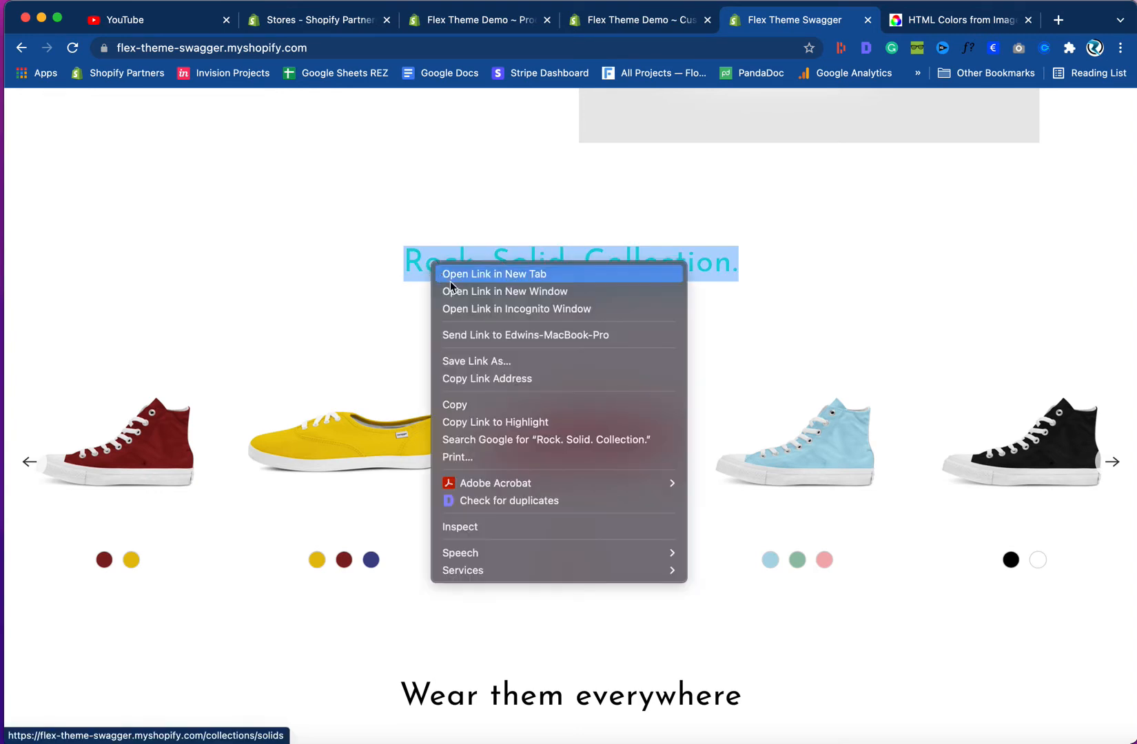
{"action": "left_click", "coordinate": [458, 405]}
{"action": "left_click", "coordinate": [299, 325]}
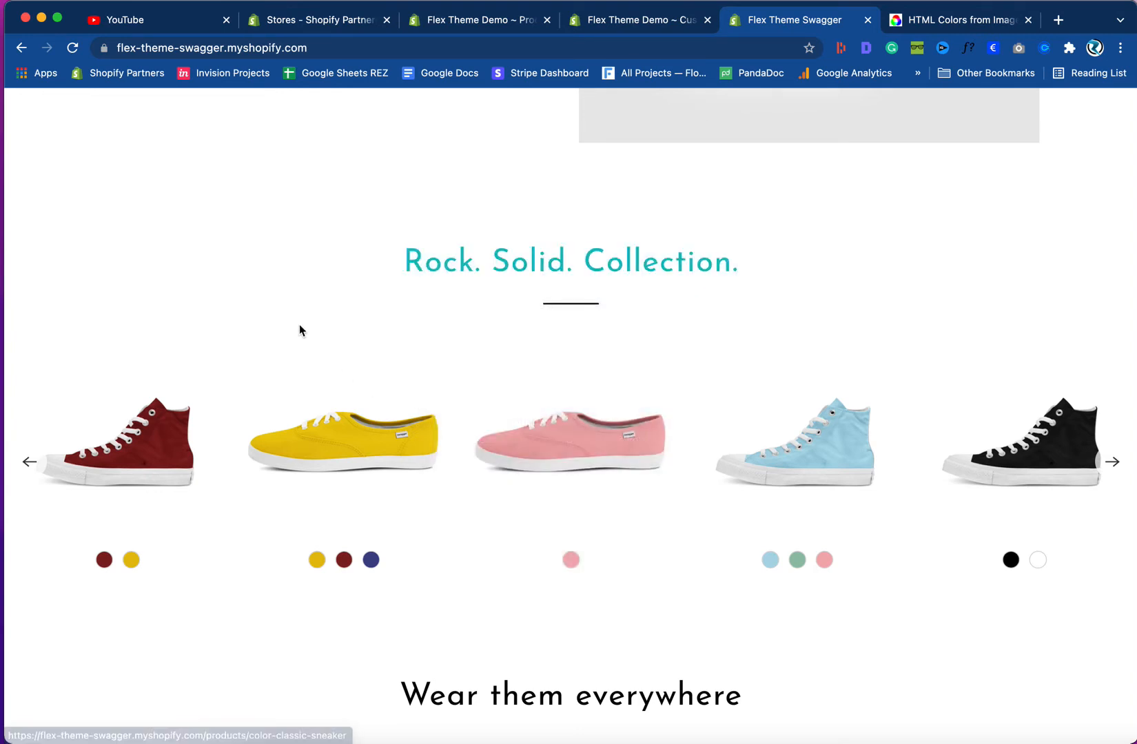
- Return to the theme editor and clear the preheading text of the new Heading section
{"action": "left_click", "coordinate": [679, 20]}
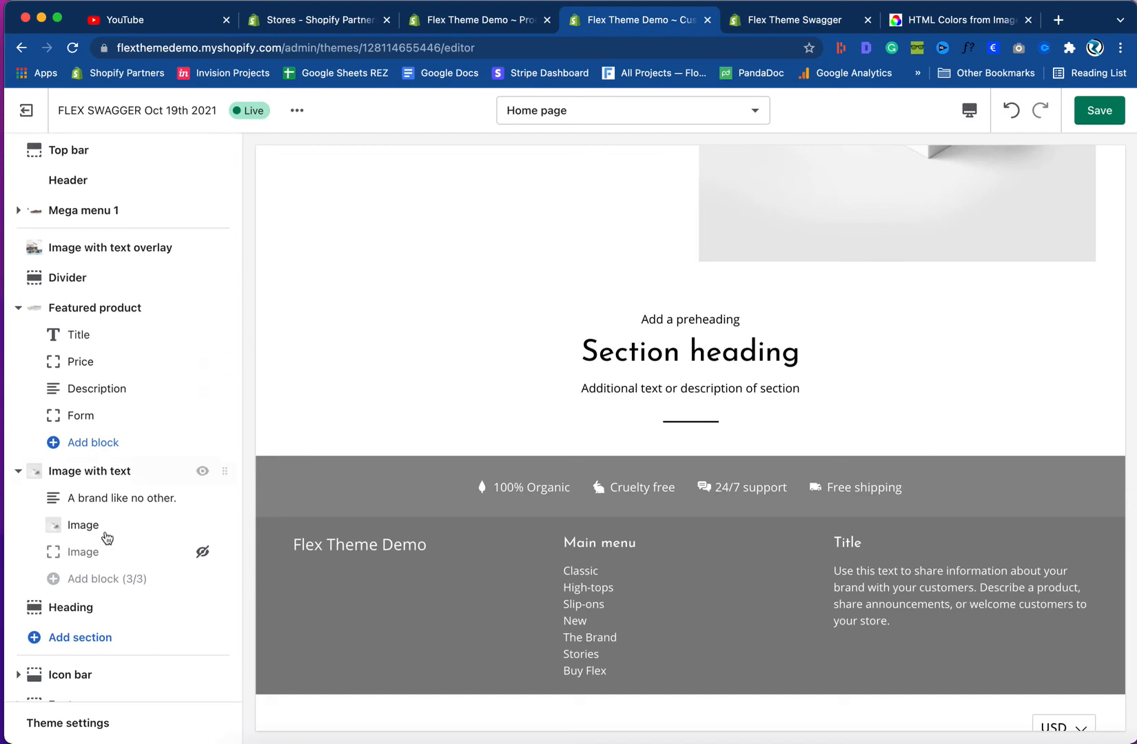
{"action": "left_click", "coordinate": [83, 607]}
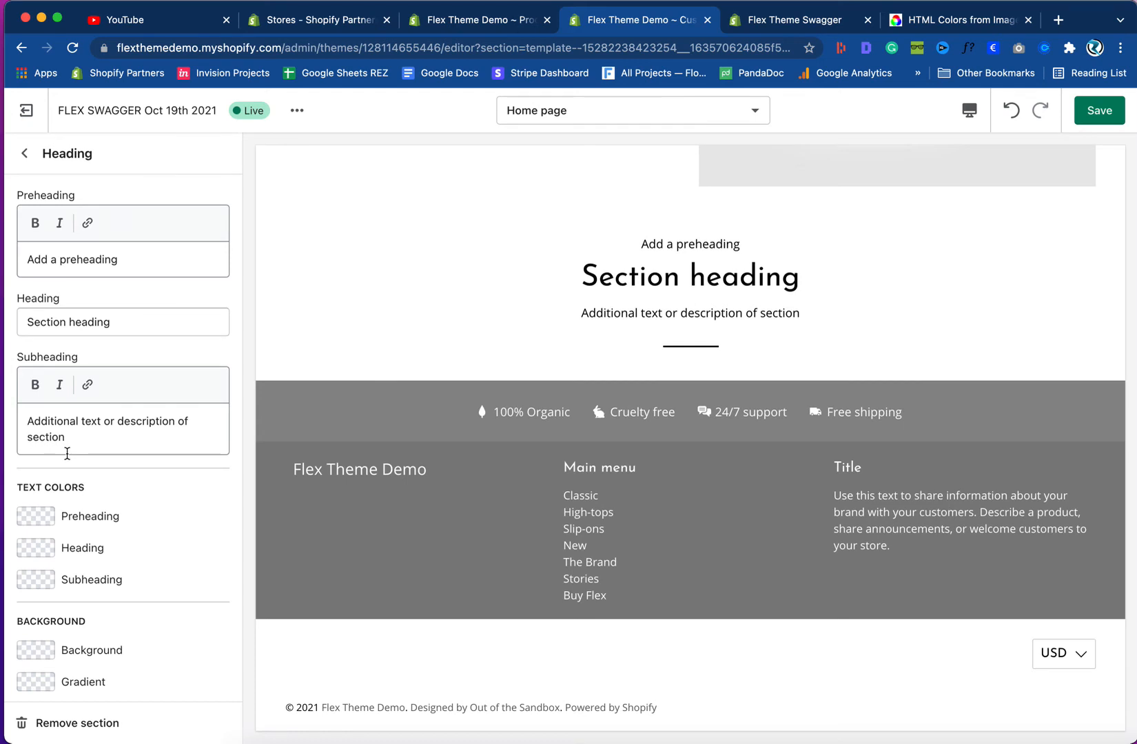
{"action": "double_click", "coordinate": [108, 260]}
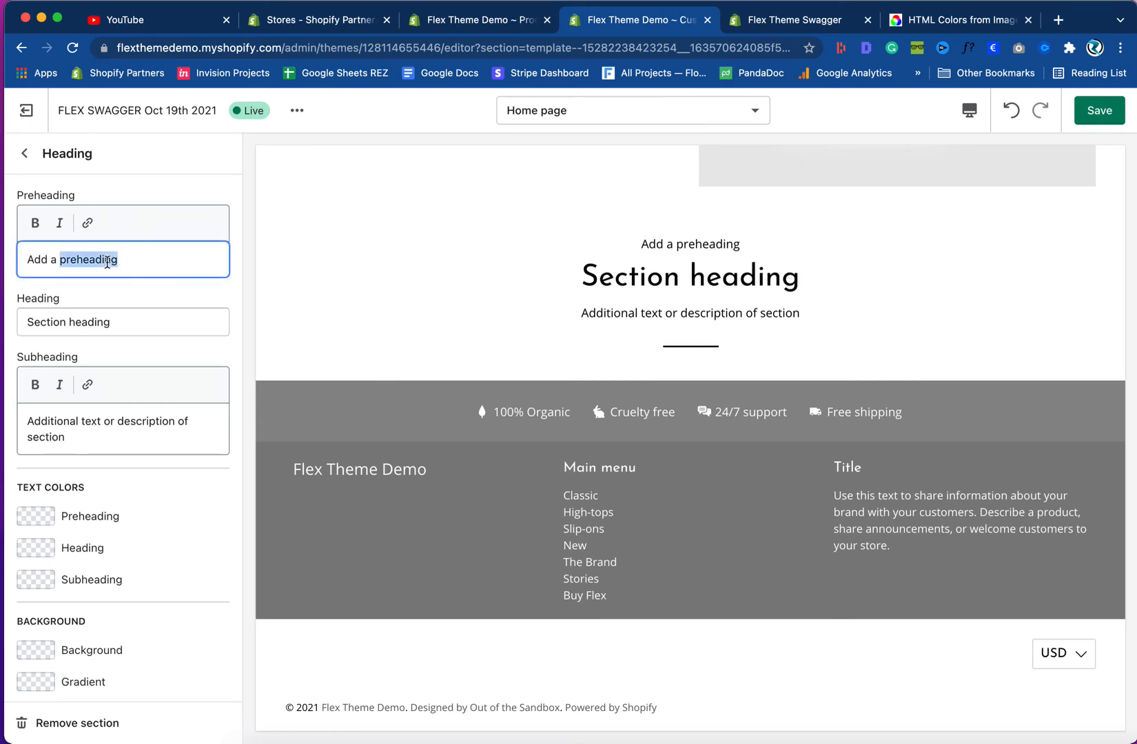
{"action": "key", "text": "super+a"}
{"action": "key", "text": "BackSpace"}
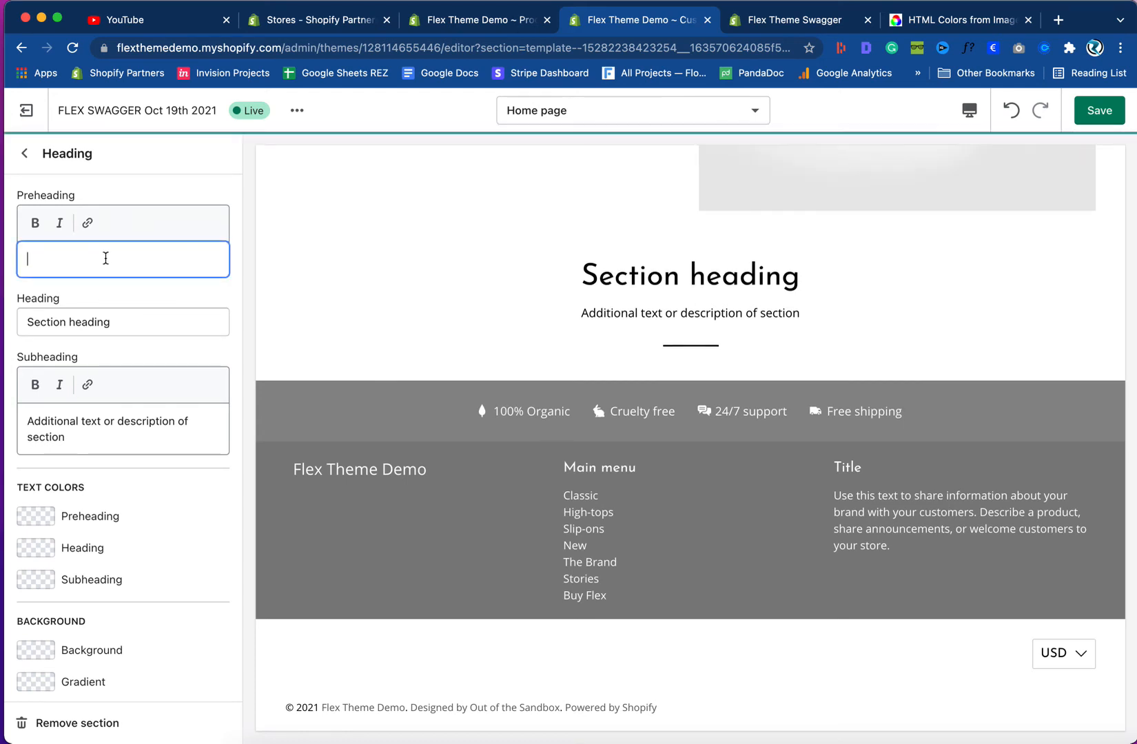
- Replace the Heading section's heading text with the copied "Rock. Solid. Collection."
{"action": "double_click", "coordinate": [112, 322]}
{"action": "key", "text": "super+a"}
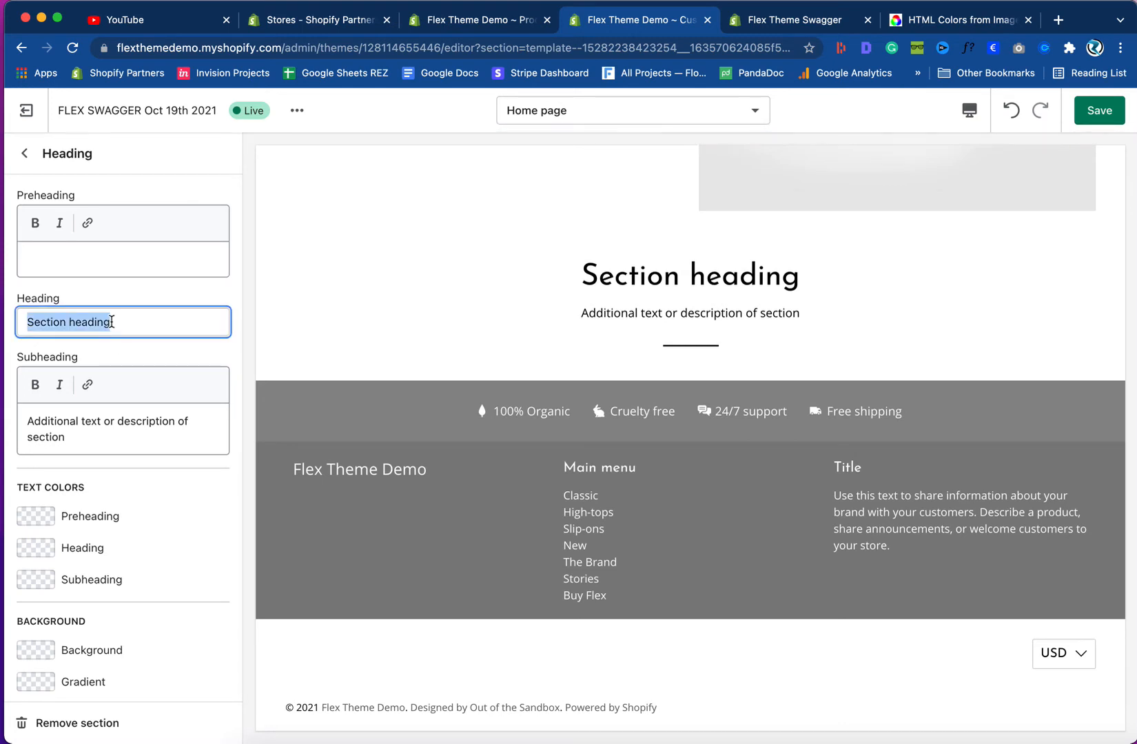
{"action": "key", "text": "super+v"}
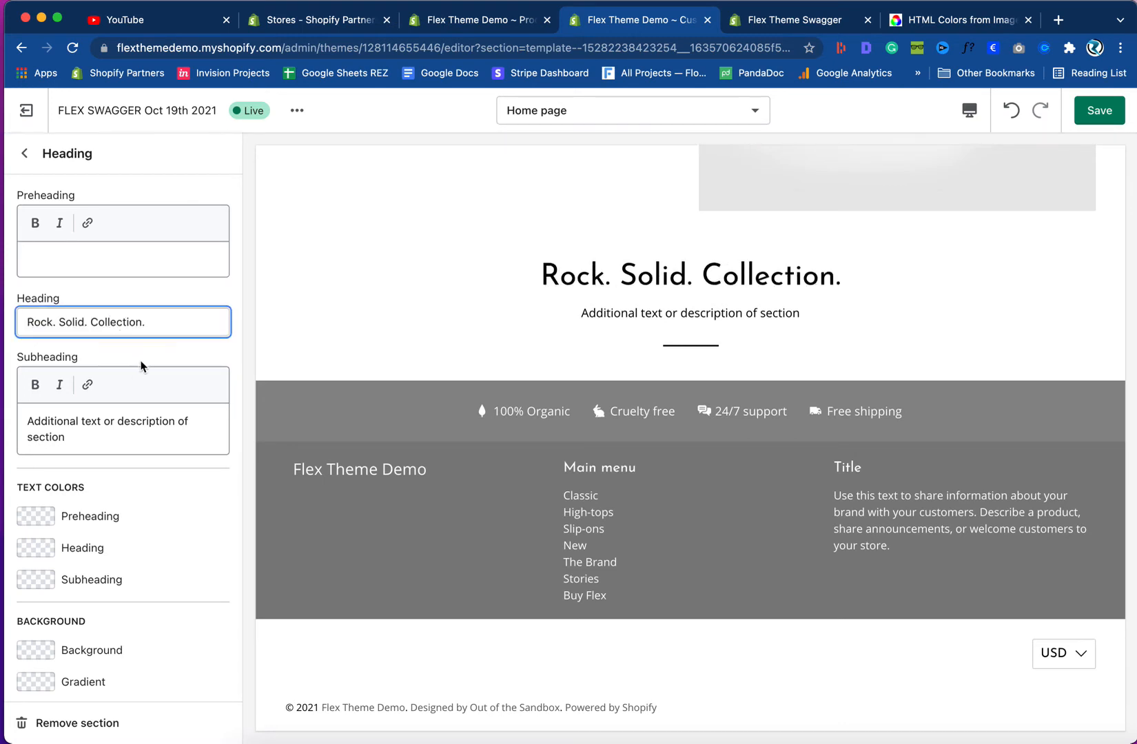
- Clear the subheading text of the Heading section and save the theme
{"action": "left_click", "coordinate": [84, 436]}
{"action": "key", "text": "super+a"}
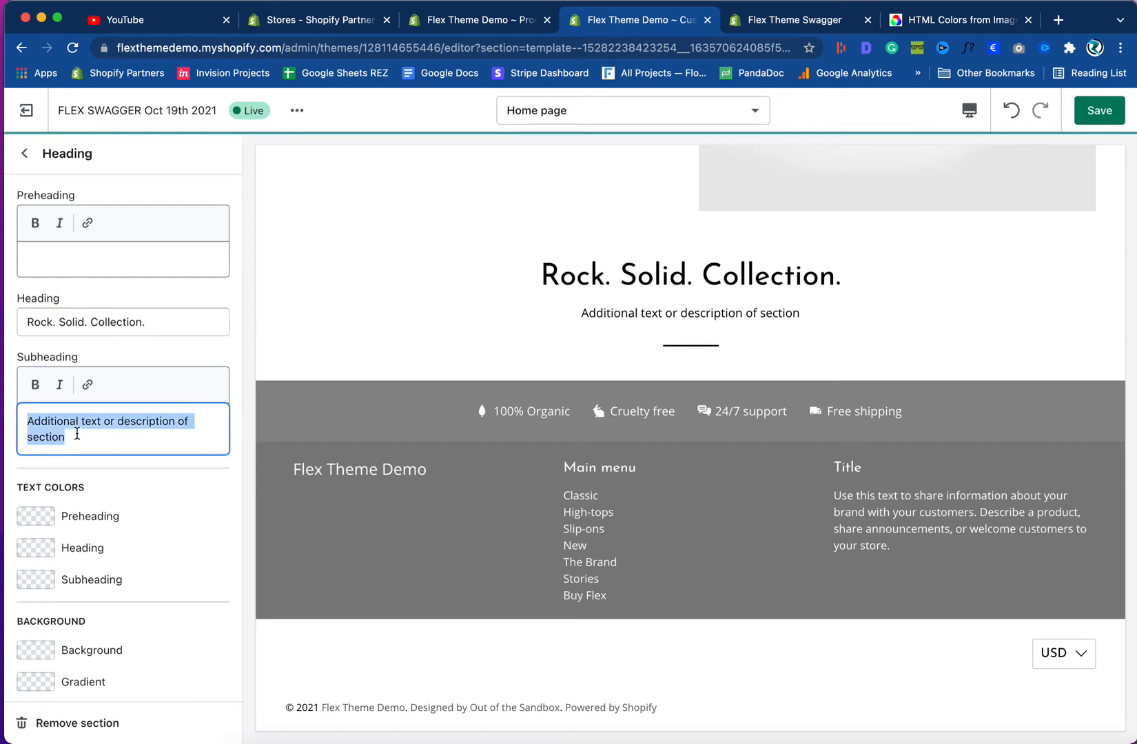
{"action": "key", "text": "BackSpace"}
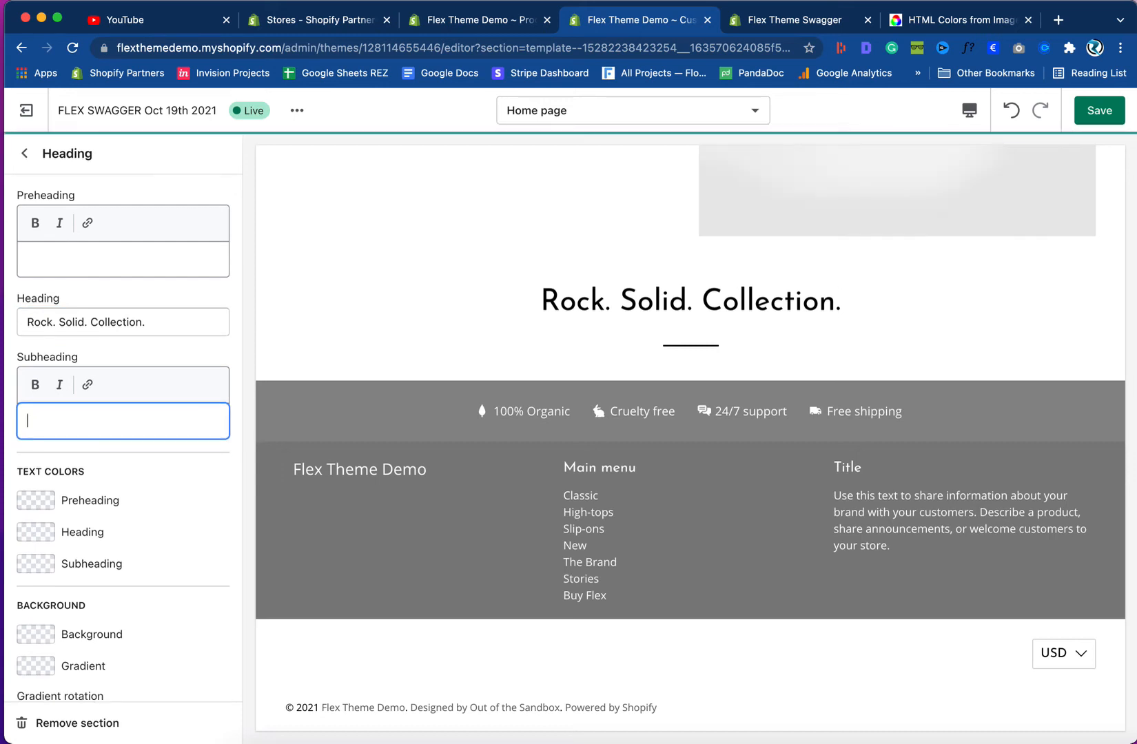
{"action": "left_click", "coordinate": [1097, 115]}
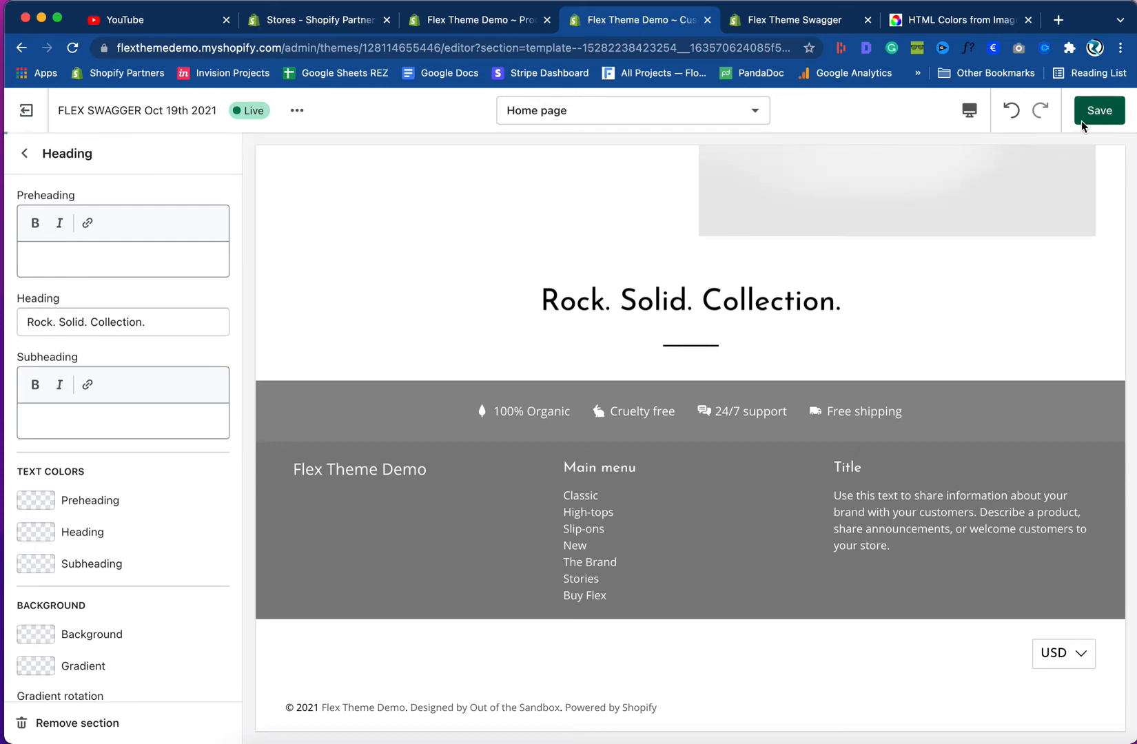
{"action": "left_click", "coordinate": [565, 510]}
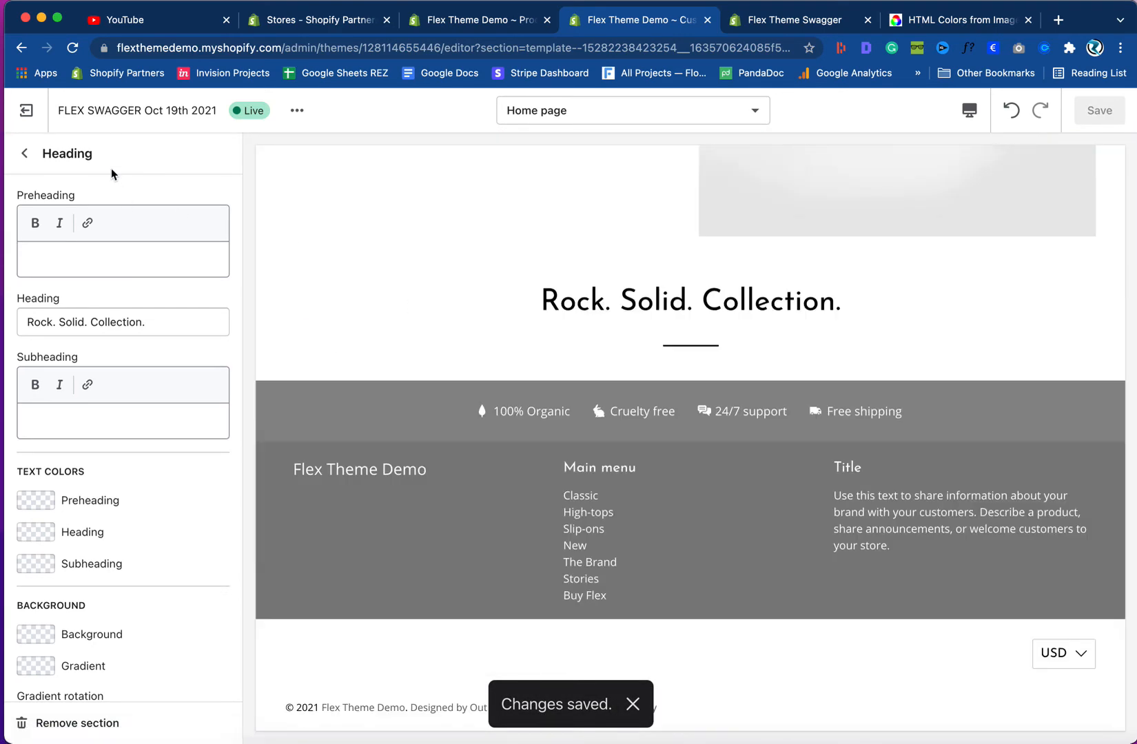
- Add a Featured collection section below the Heading section, save the theme, and open the new section's settings
{"action": "left_click", "coordinate": [26, 155]}
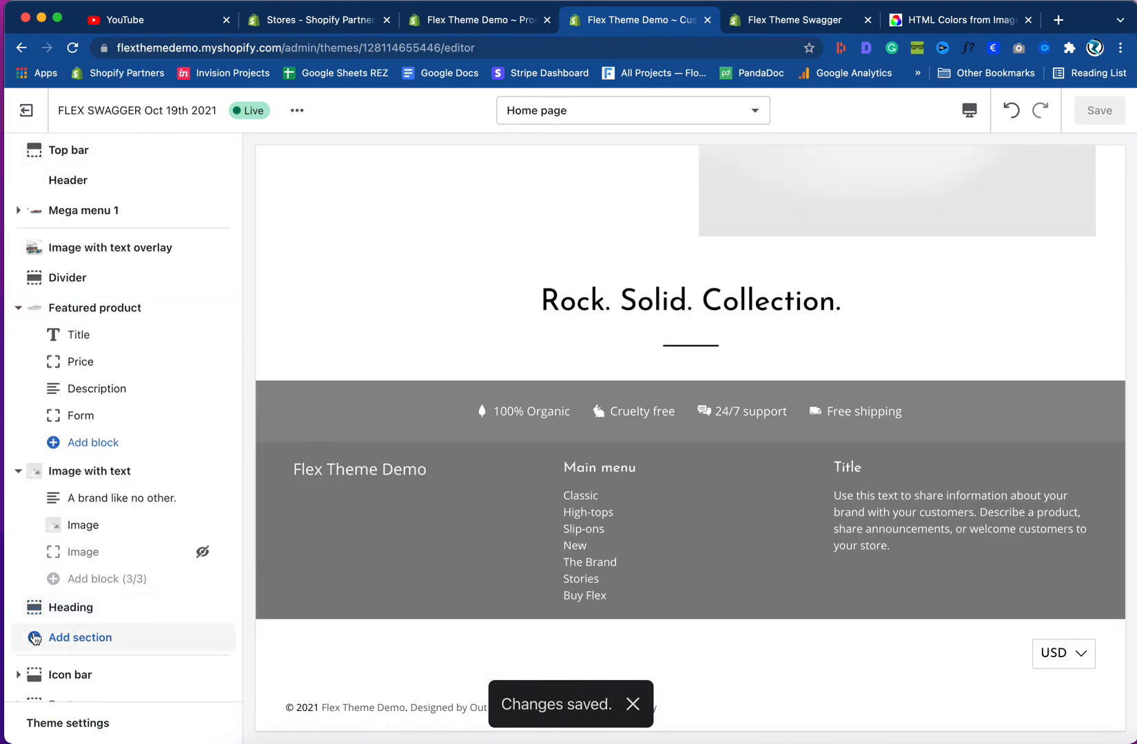
{"action": "left_click", "coordinate": [80, 637]}
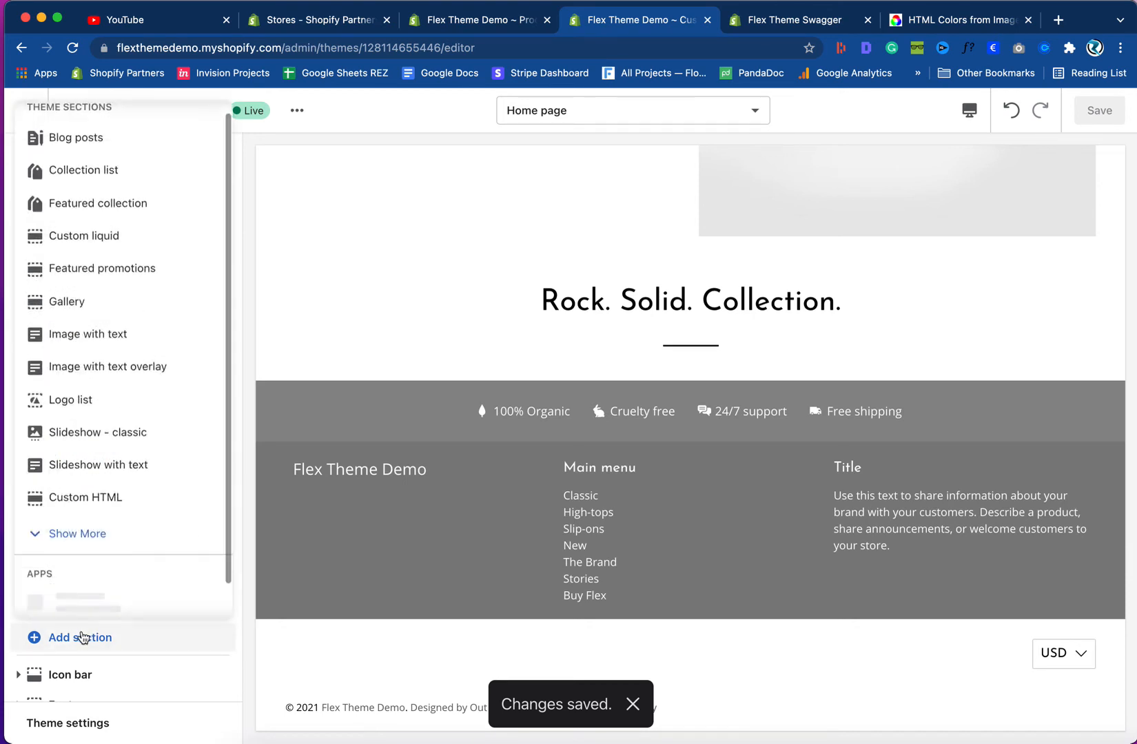
{"action": "left_click", "coordinate": [94, 549]}
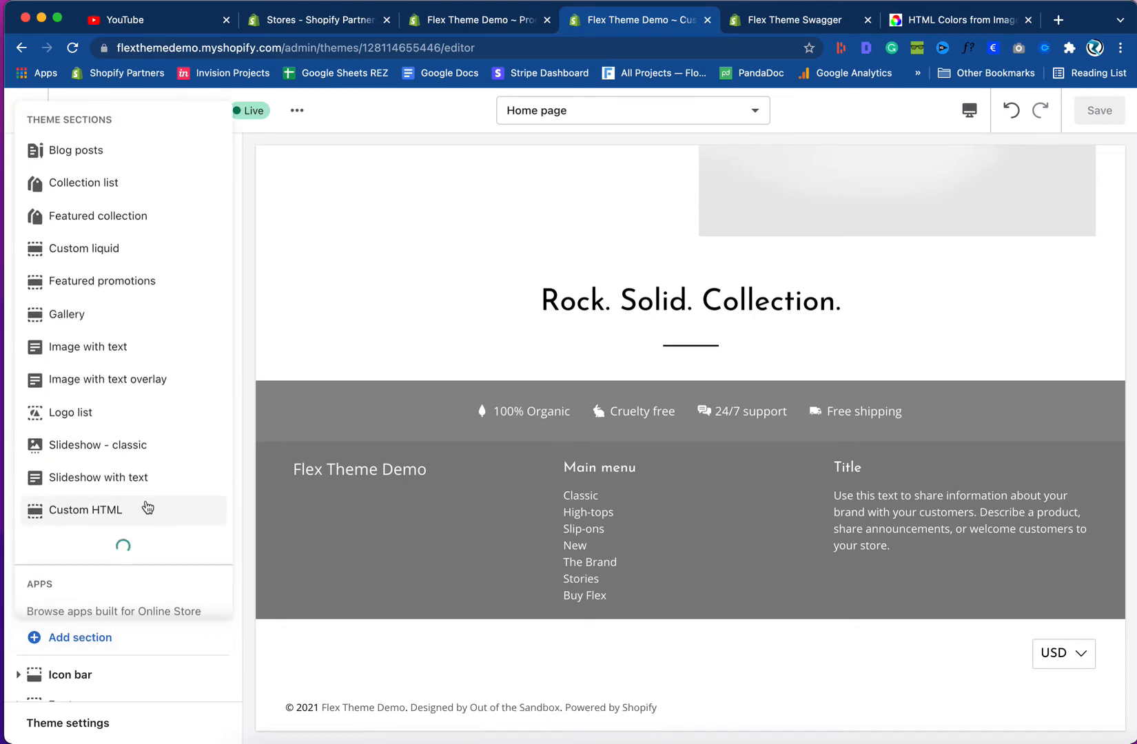
{"action": "left_click", "coordinate": [103, 218]}
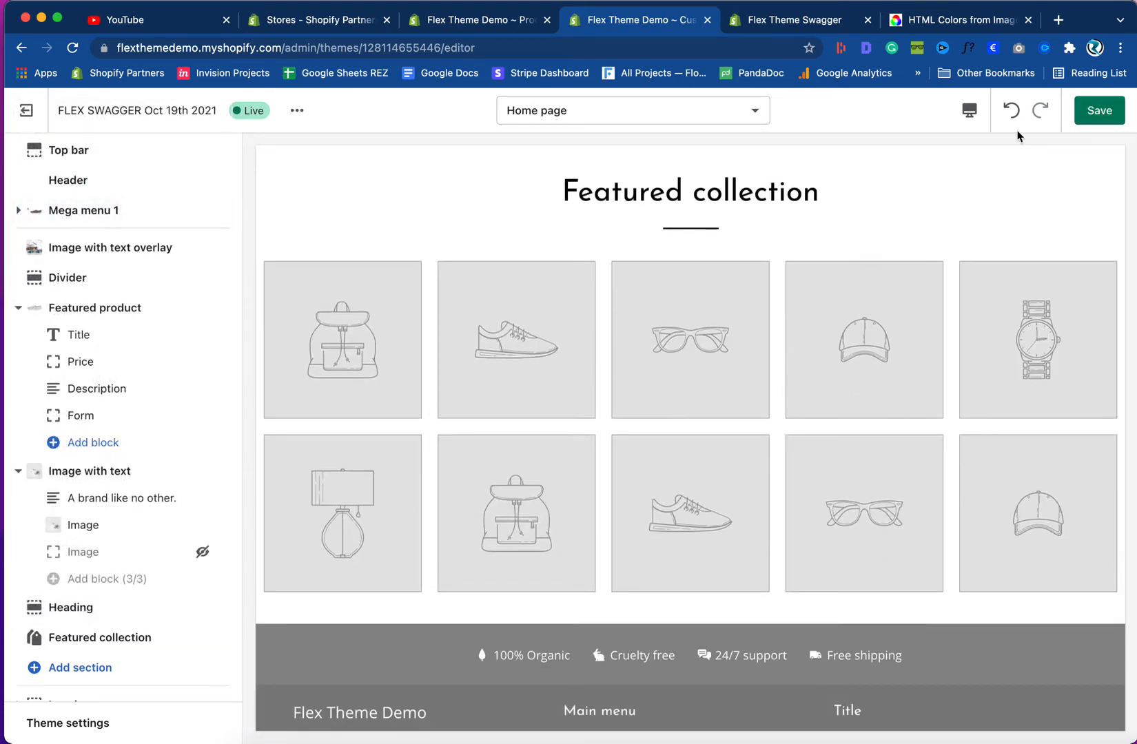
{"action": "left_click", "coordinate": [1097, 113]}
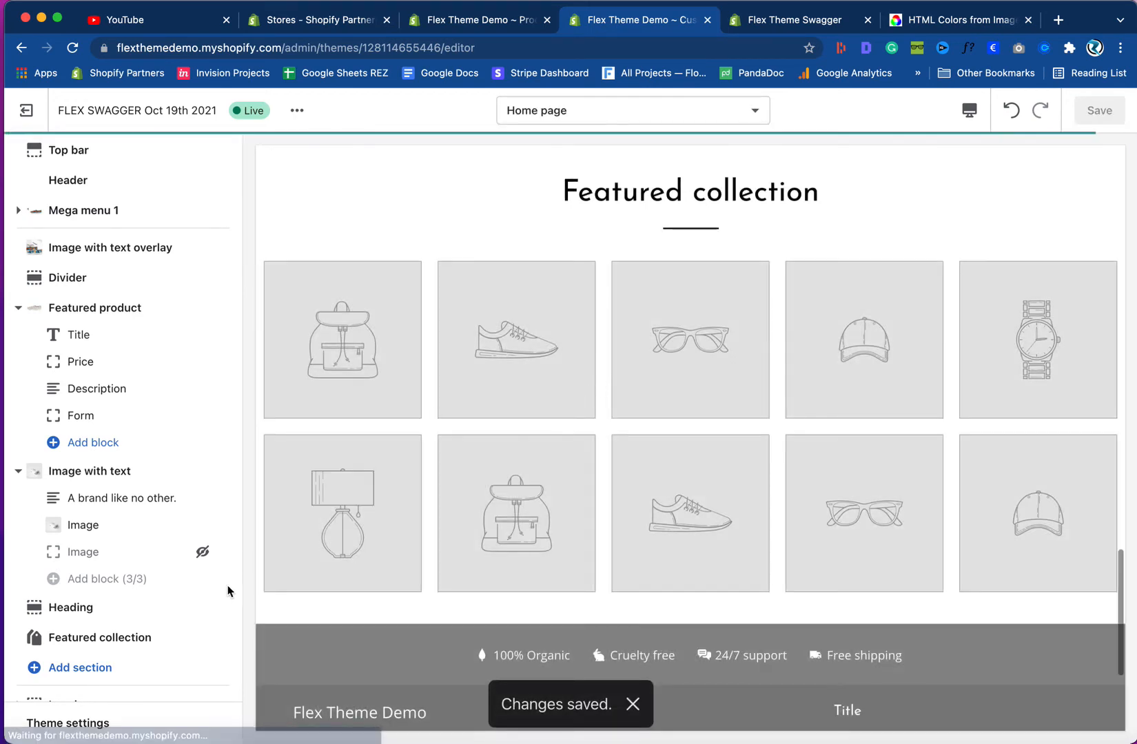
{"action": "scroll", "coordinate": [97, 579], "scroll_direction": "down", "scroll_amount": 3}
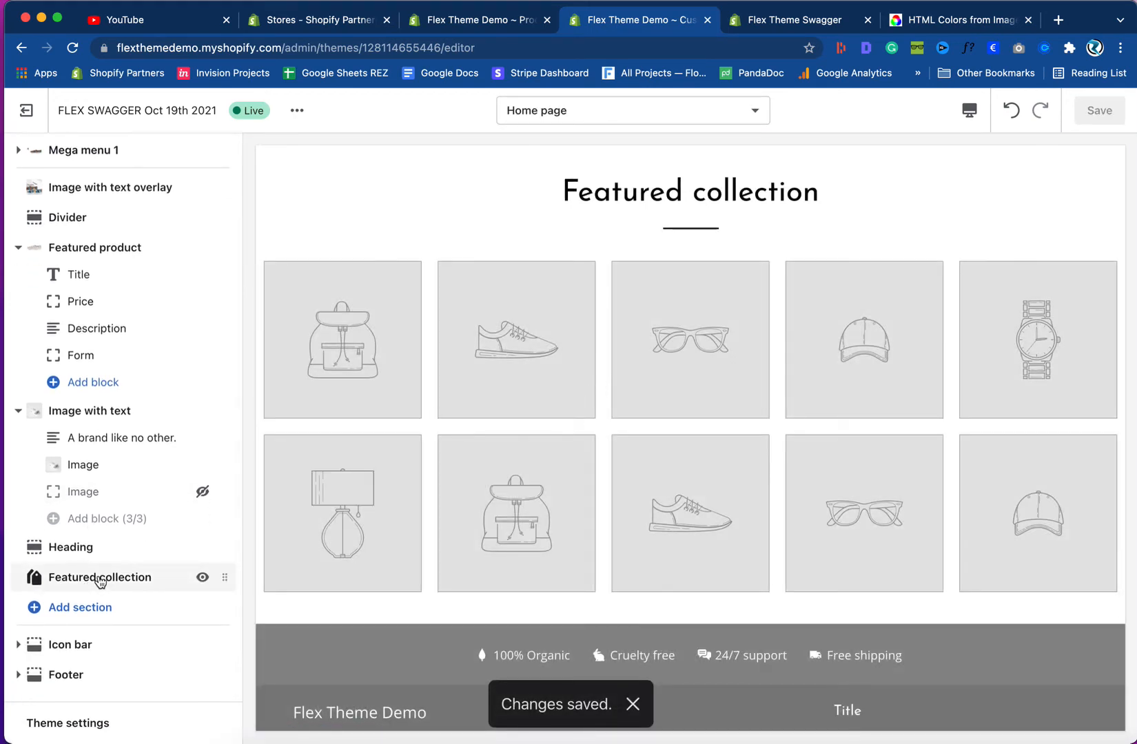
{"action": "left_click", "coordinate": [100, 579]}
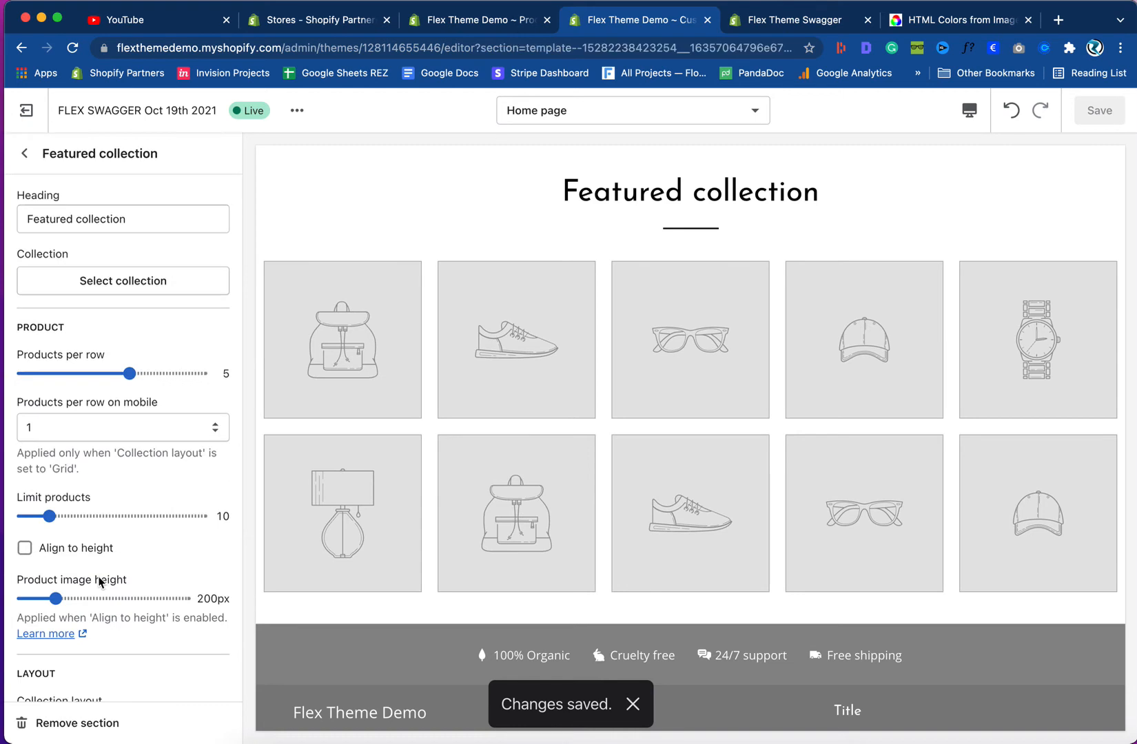
- Check which collection the reference store's Rock. Solid. Collection. heading links to, examine its home page carousel, and return to the theme editor
{"action": "left_click", "coordinate": [763, 28]}
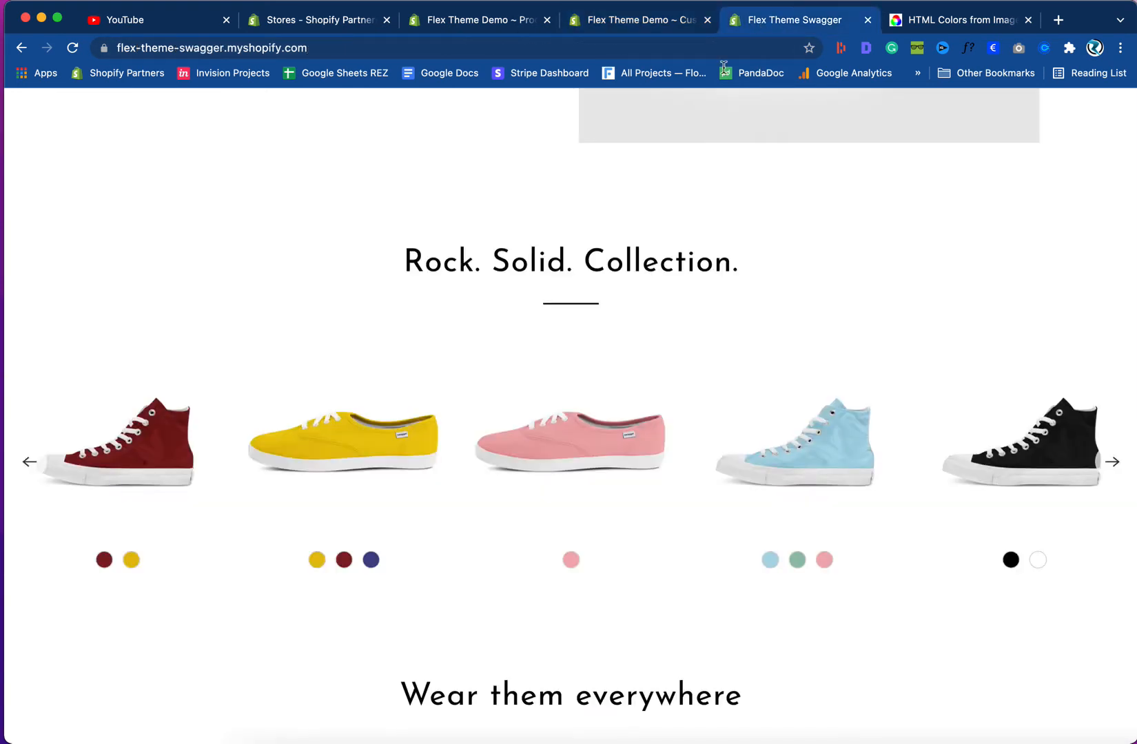
{"action": "left_click", "coordinate": [581, 263]}
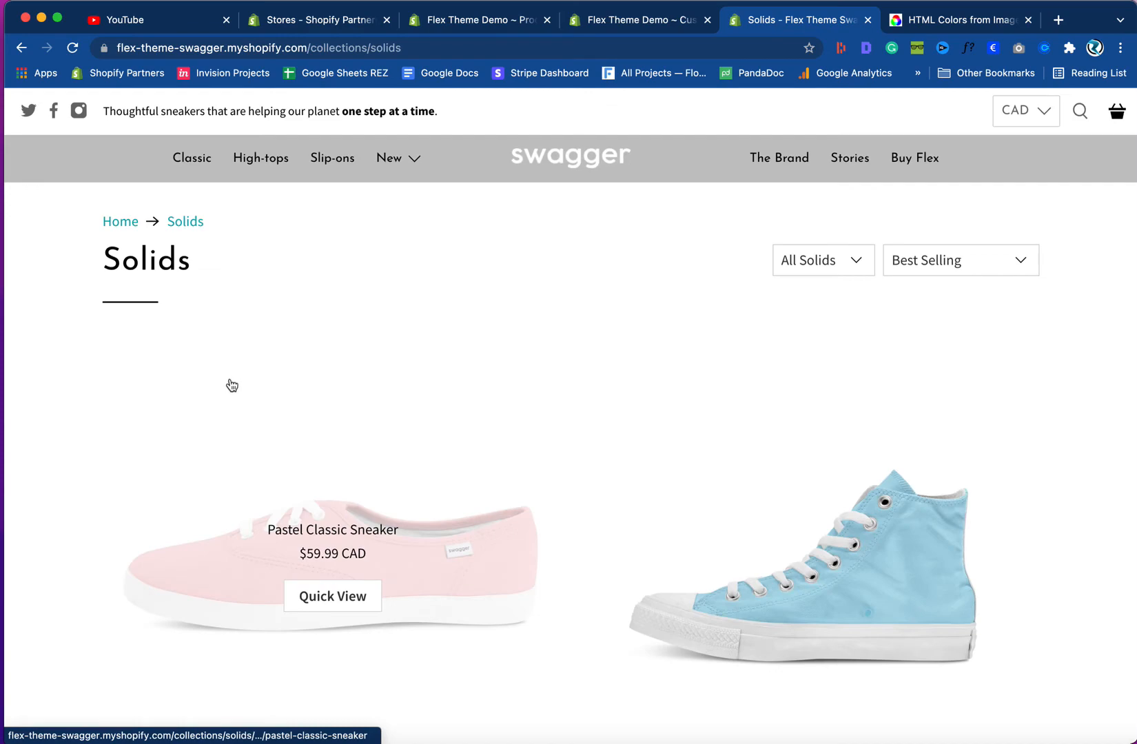
{"action": "left_click", "coordinate": [546, 165]}
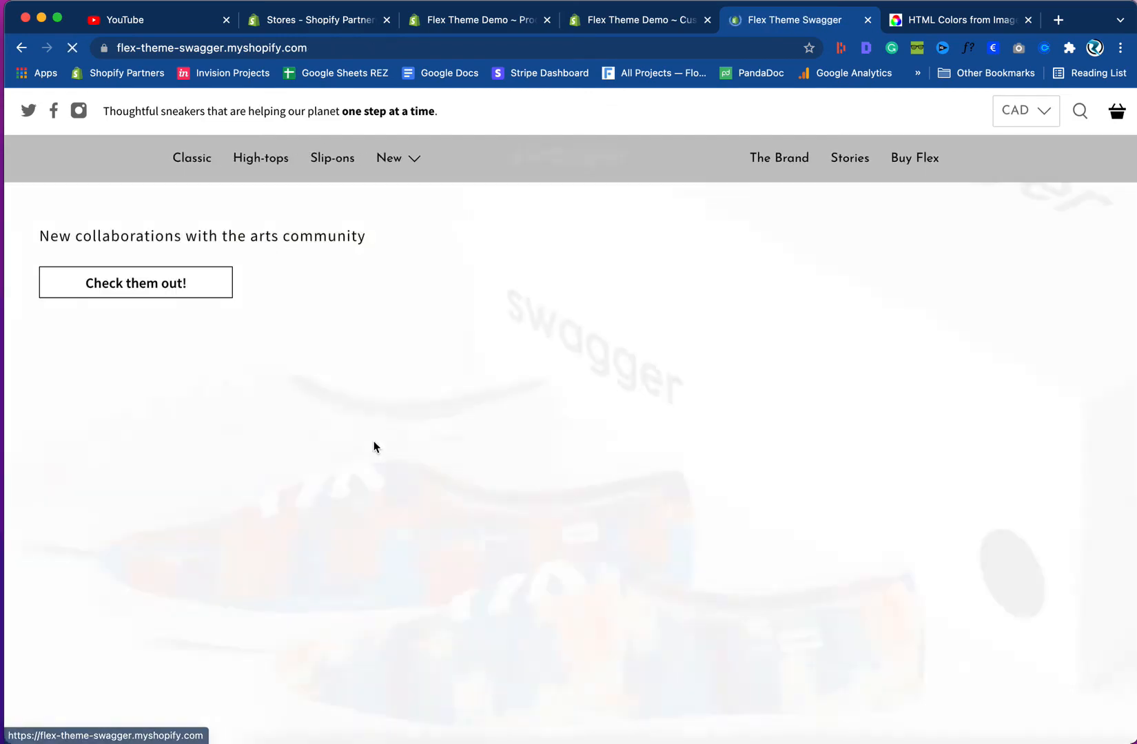
{"action": "scroll", "coordinate": [376, 447], "scroll_direction": "down", "scroll_amount": 15}
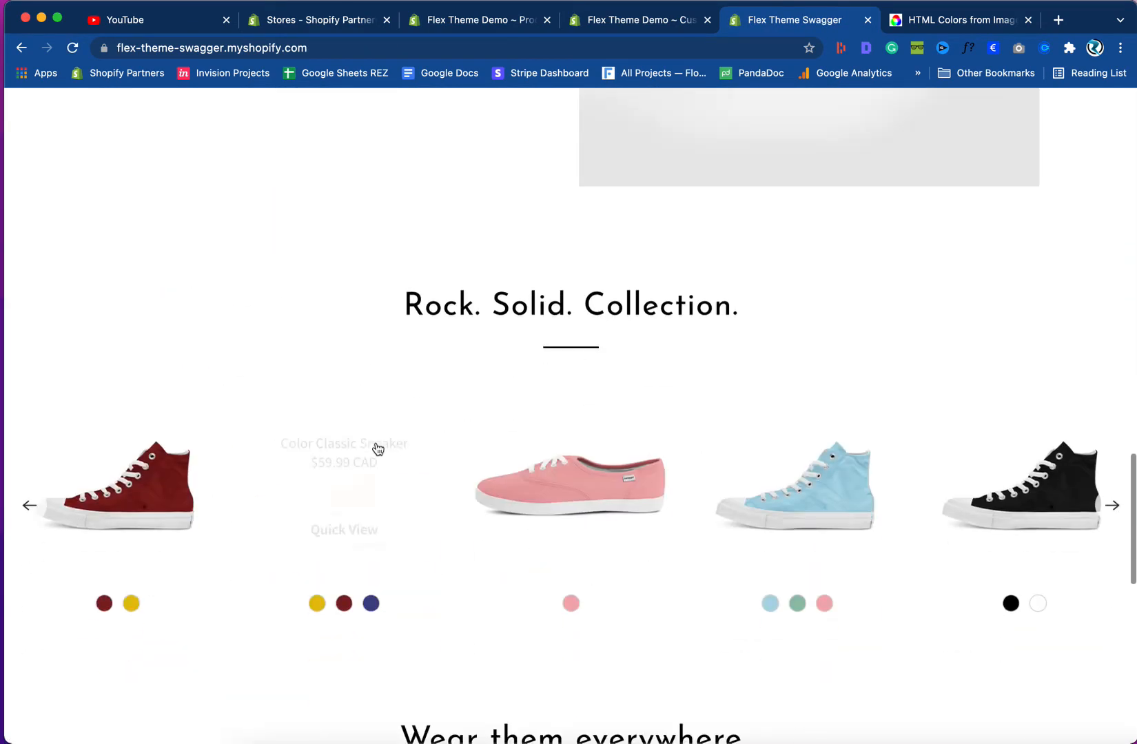
{"action": "scroll", "coordinate": [378, 448], "scroll_direction": "down", "scroll_amount": 2}
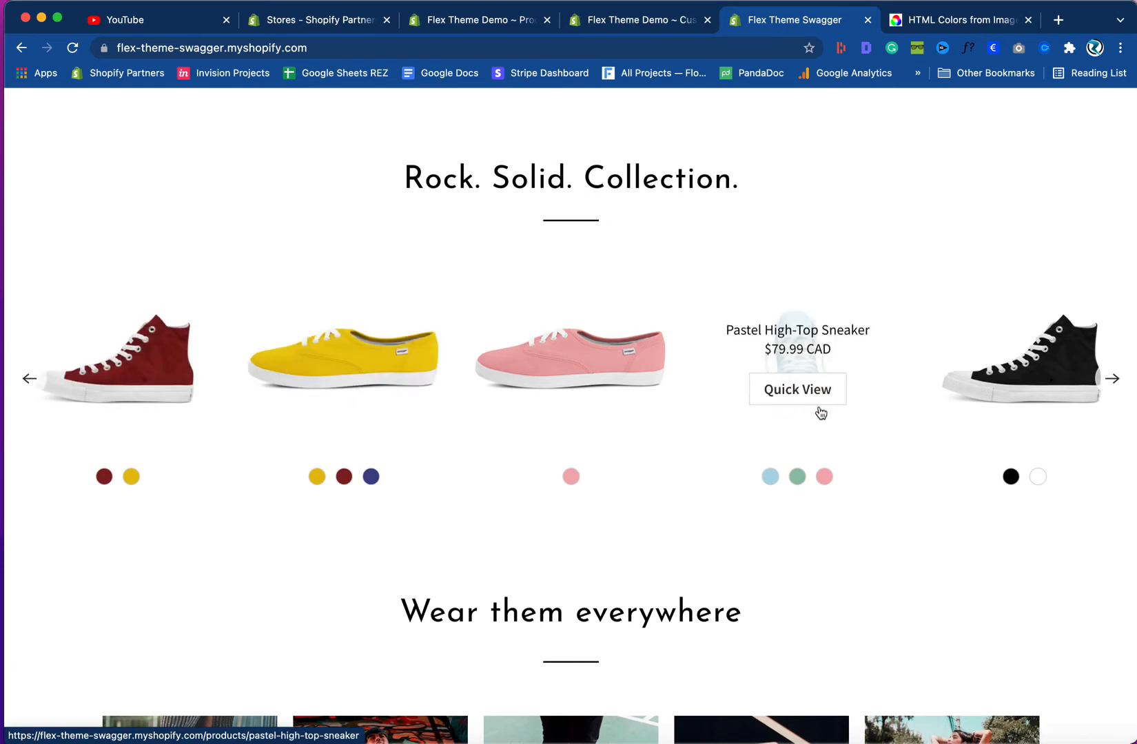
{"action": "left_click", "coordinate": [652, 28]}
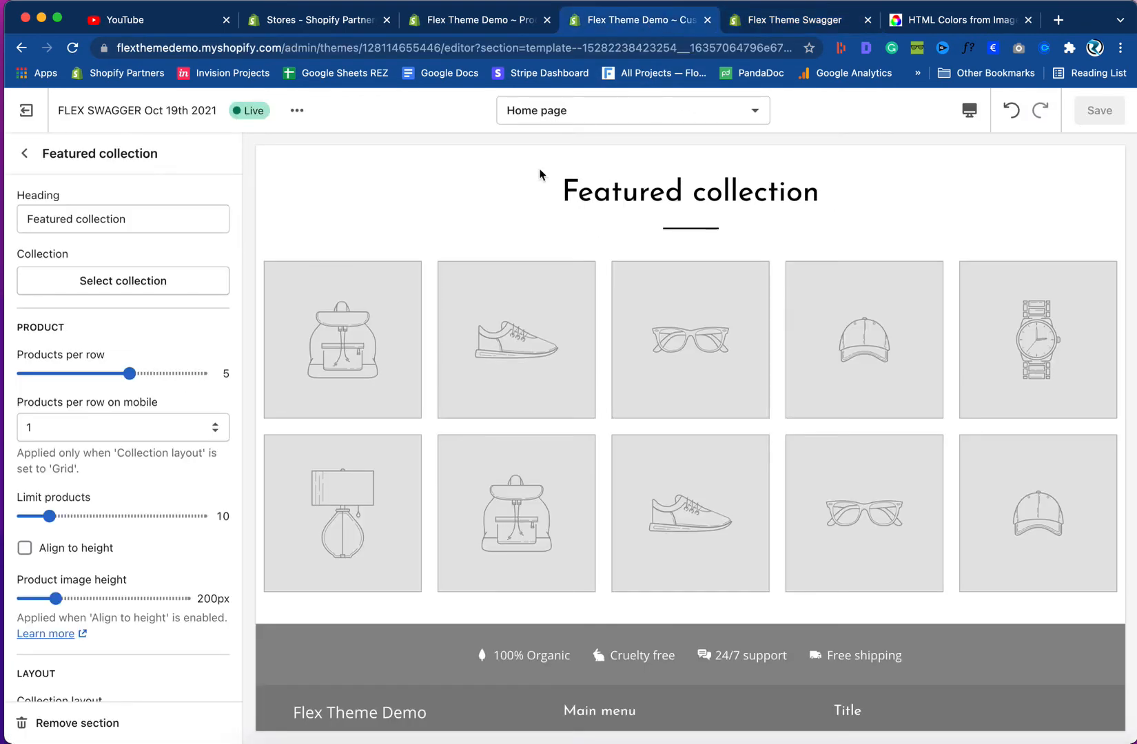
- Assign the New collection to the Featured collection section
{"action": "left_click", "coordinate": [79, 281]}
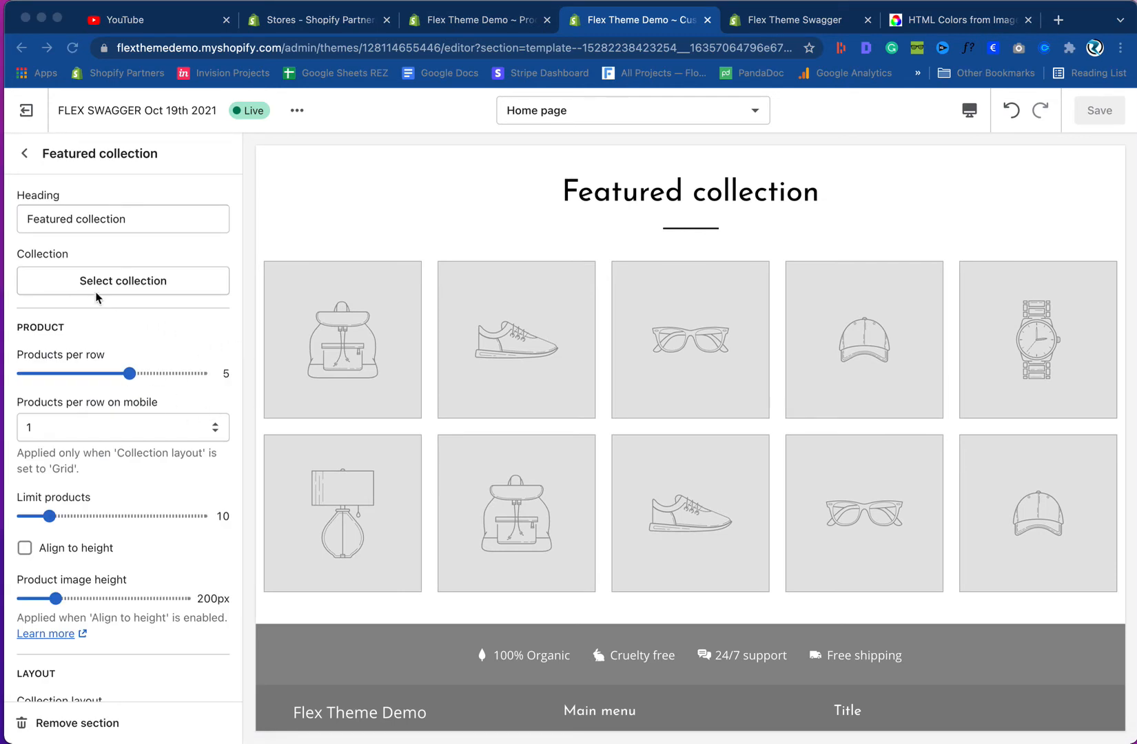
{"action": "left_click", "coordinate": [119, 287]}
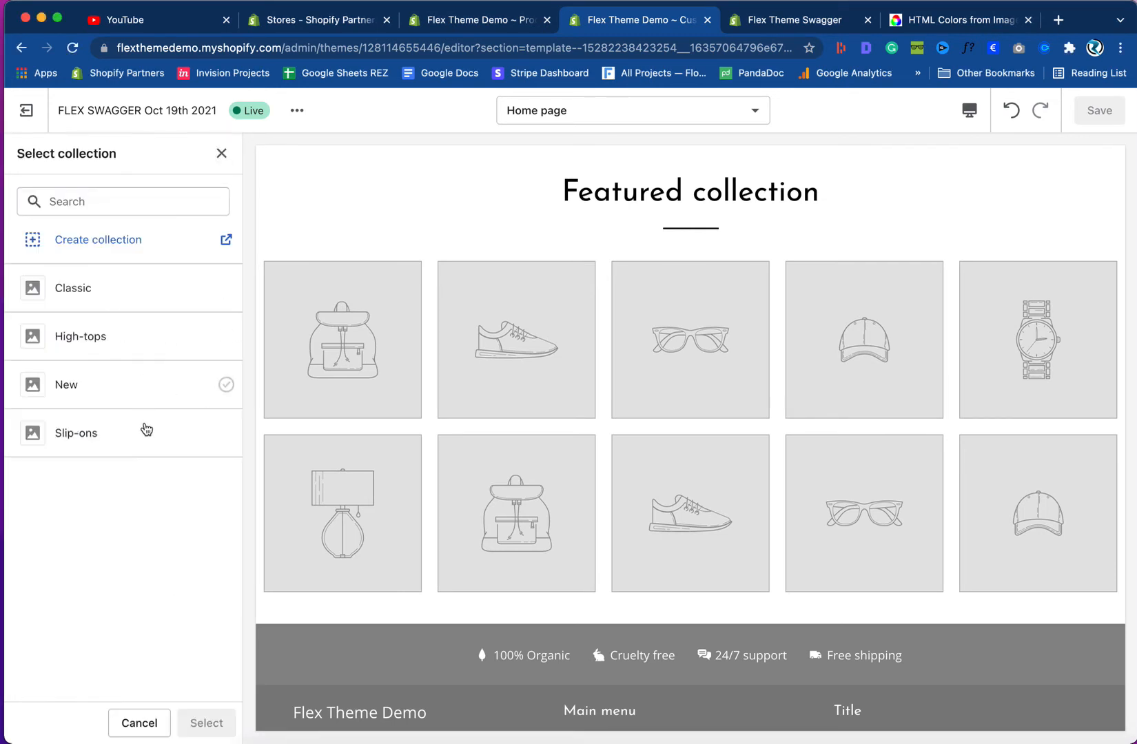
{"action": "left_click", "coordinate": [127, 345]}
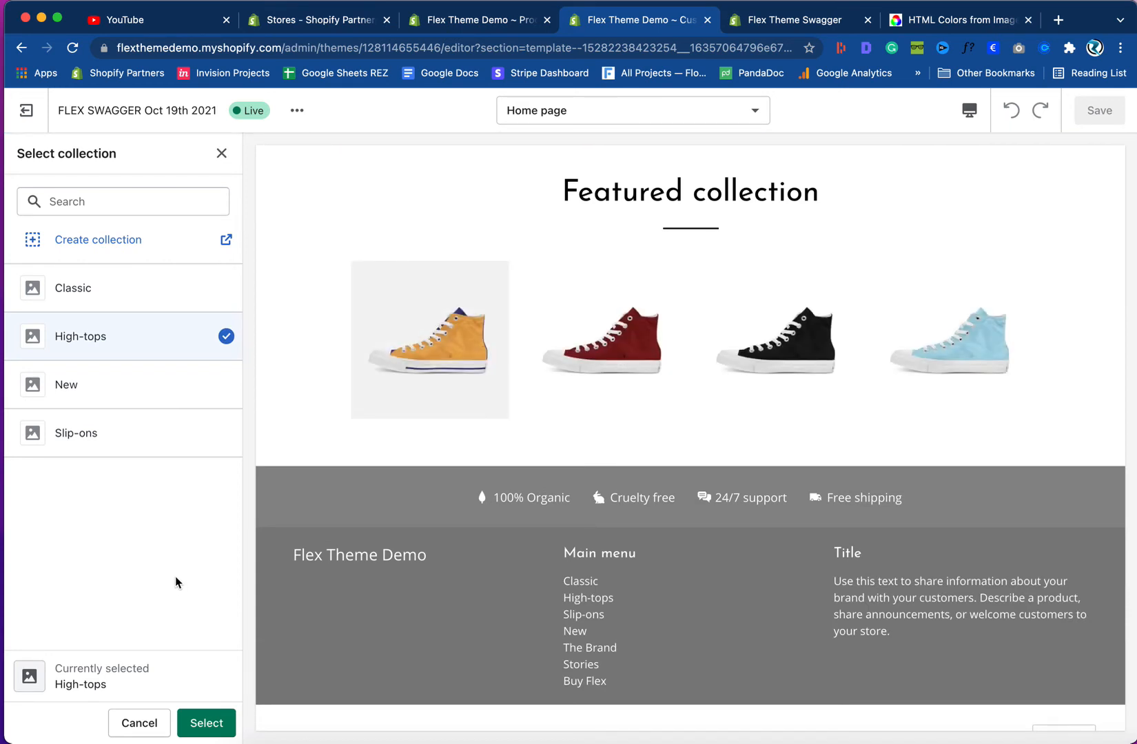
{"action": "left_click", "coordinate": [127, 392]}
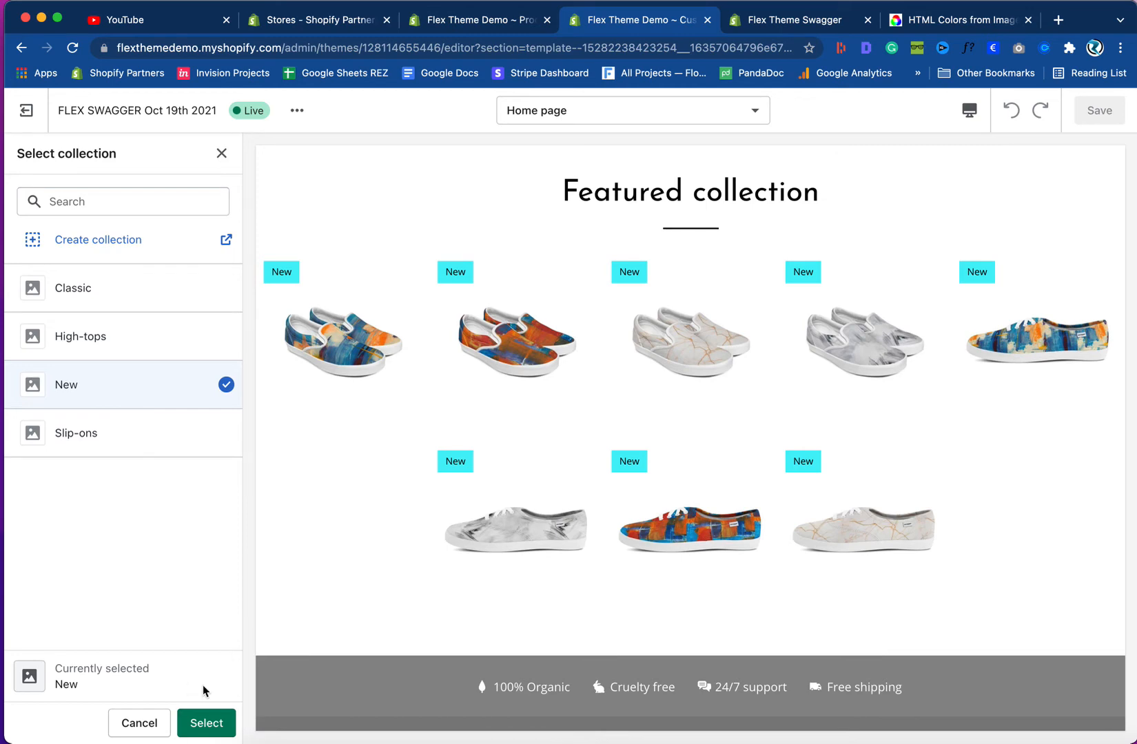
{"action": "left_click", "coordinate": [204, 723]}
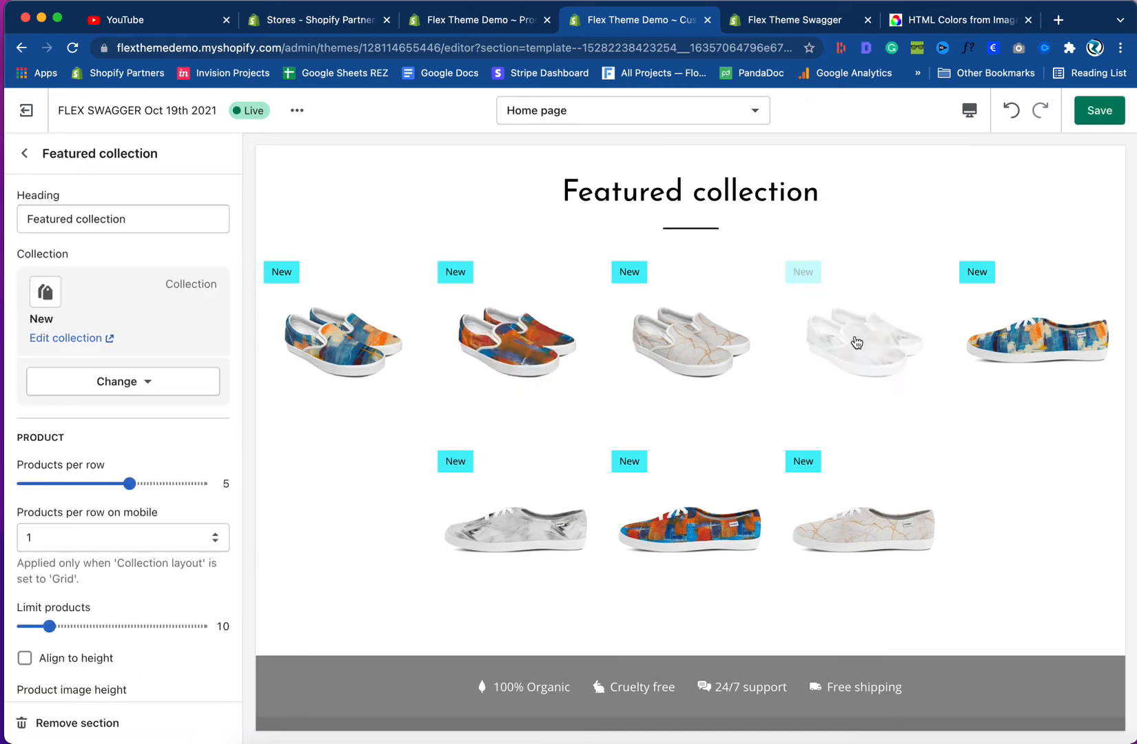
- Compare the Featured collection preview with the Rock. Solid. Collection. carousel on the reference store's home page
{"action": "left_click", "coordinate": [820, 21]}
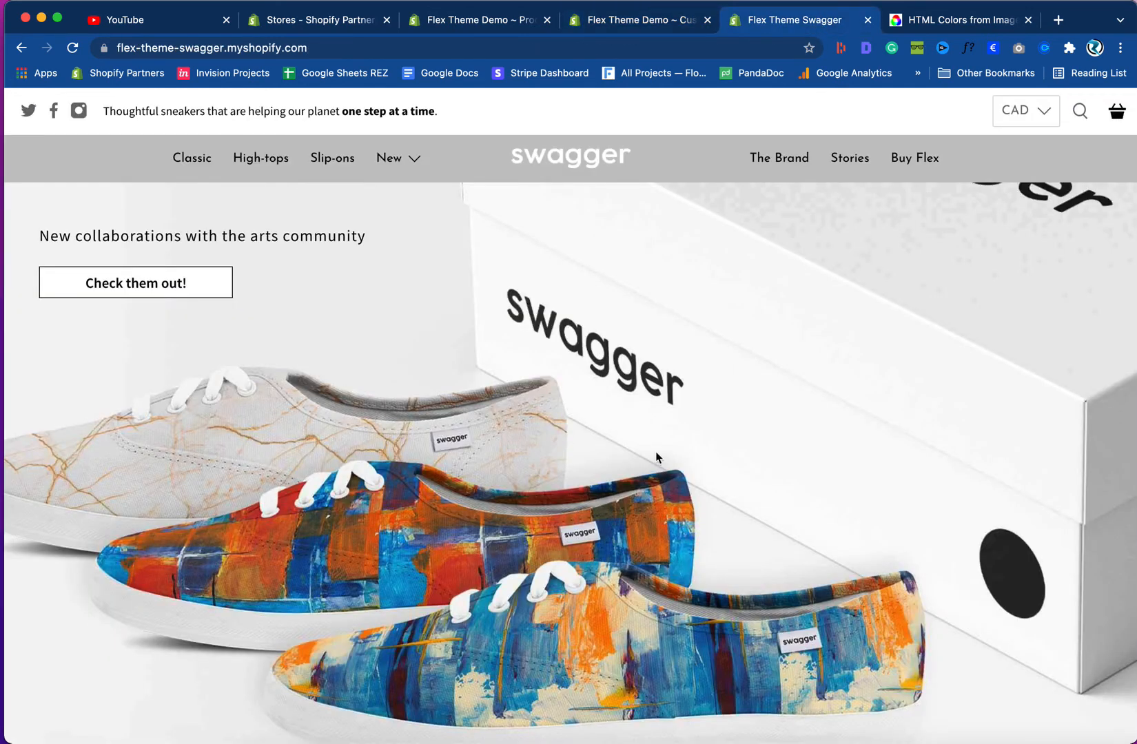
{"action": "scroll", "coordinate": [659, 375], "scroll_direction": "down", "scroll_amount": 20}
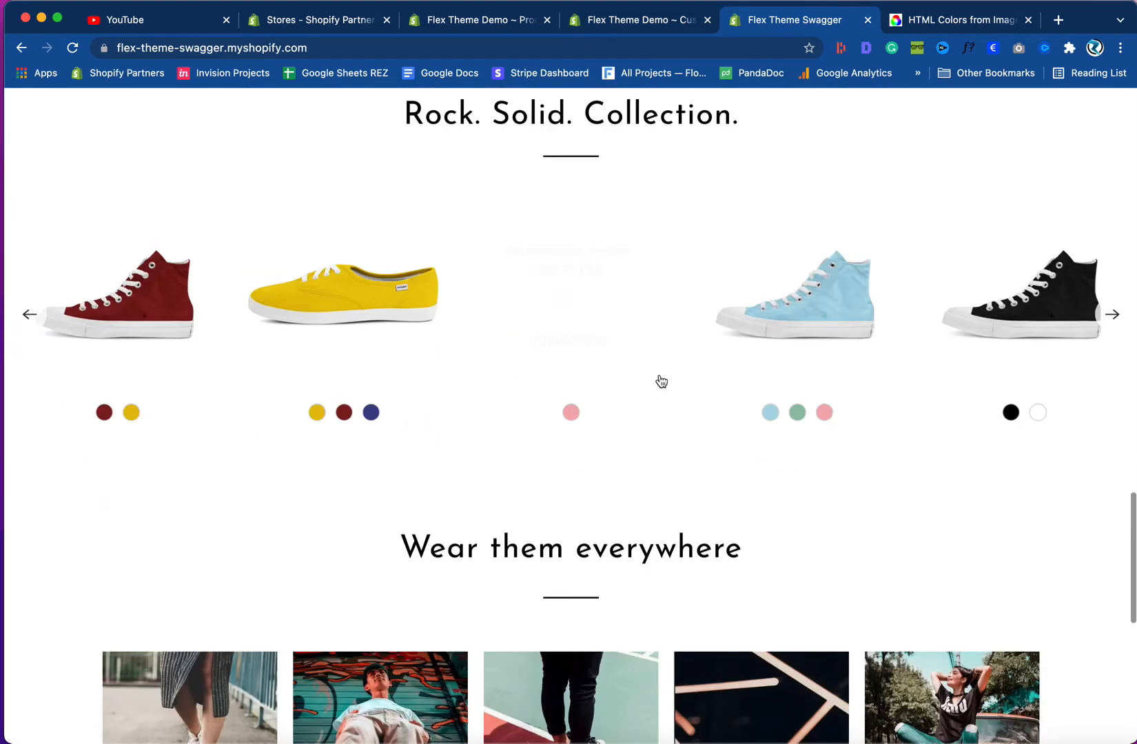
{"action": "scroll", "coordinate": [660, 381], "scroll_direction": "up", "scroll_amount": 2}
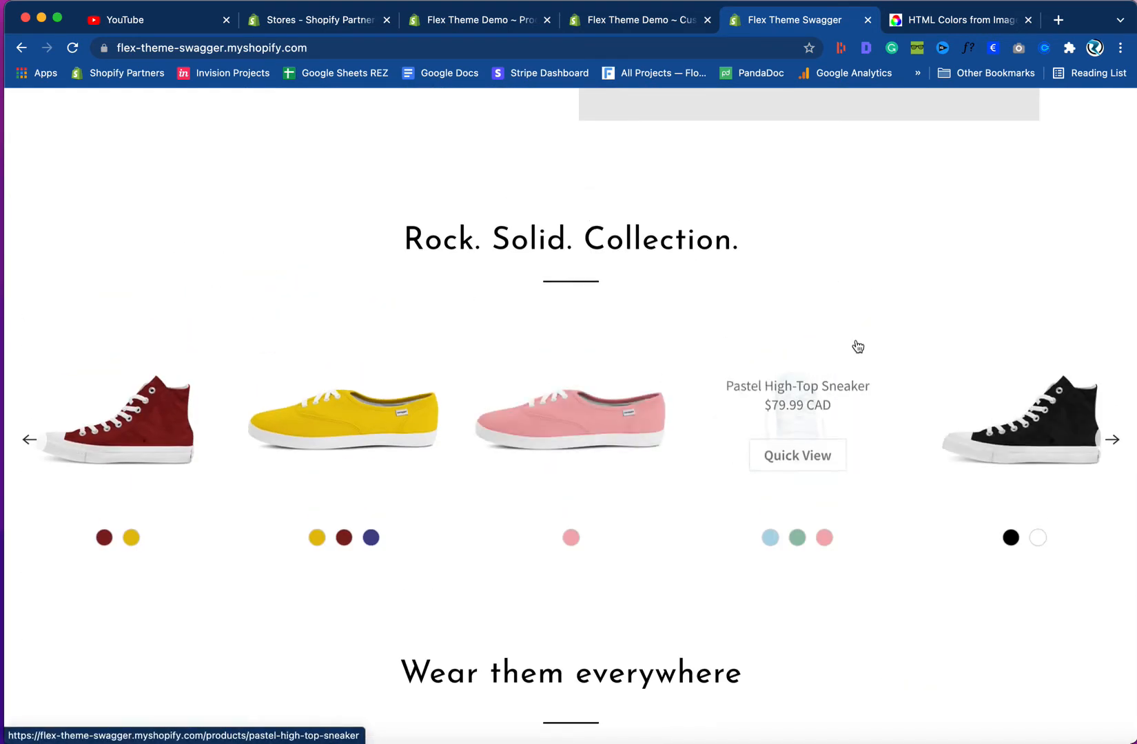
{"action": "left_click", "coordinate": [679, 22]}
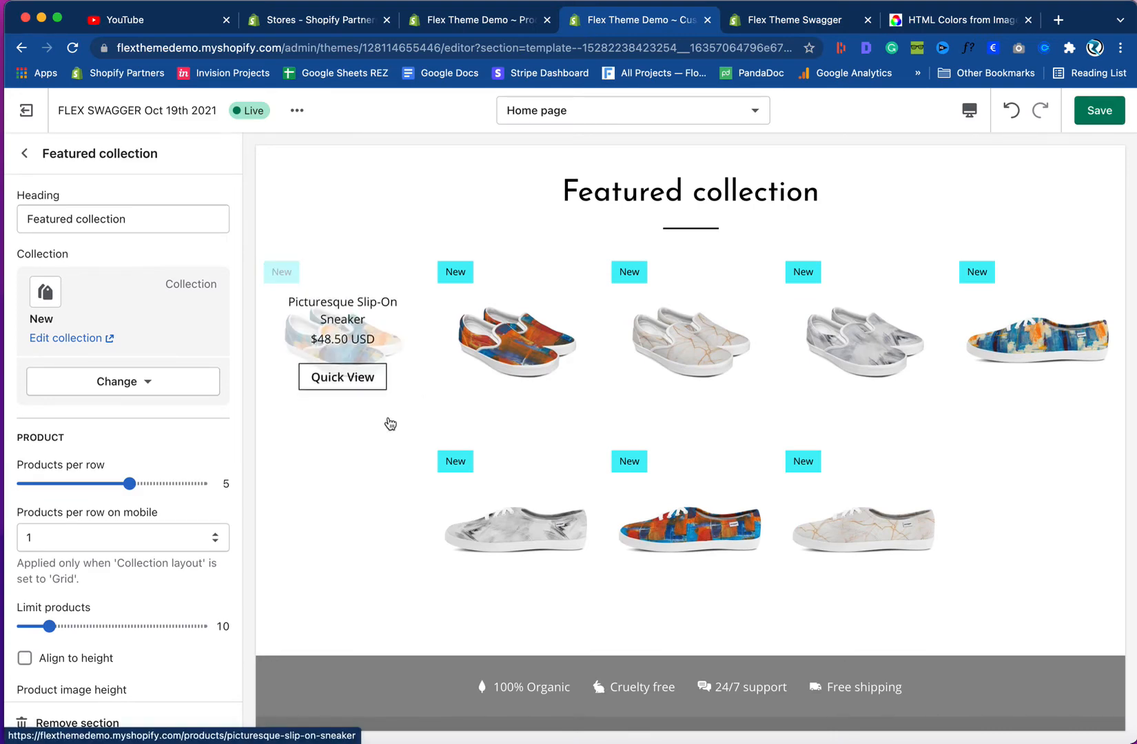
{"action": "left_click", "coordinate": [789, 21]}
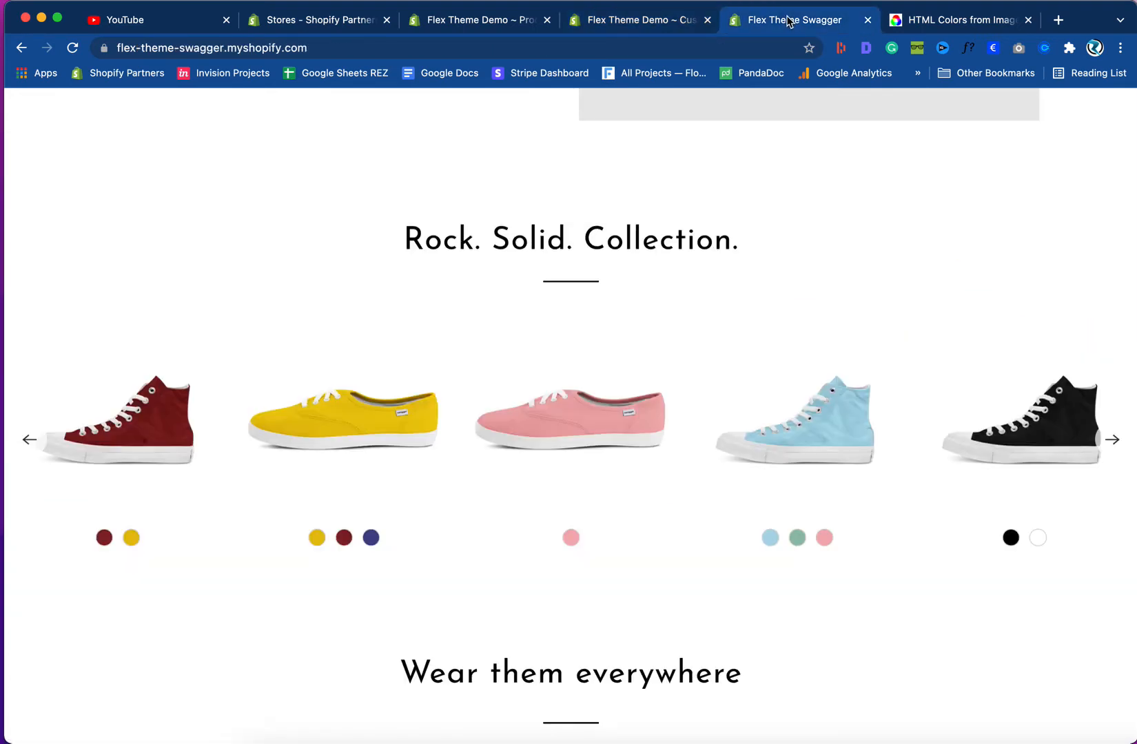
{"action": "left_click", "coordinate": [645, 24]}
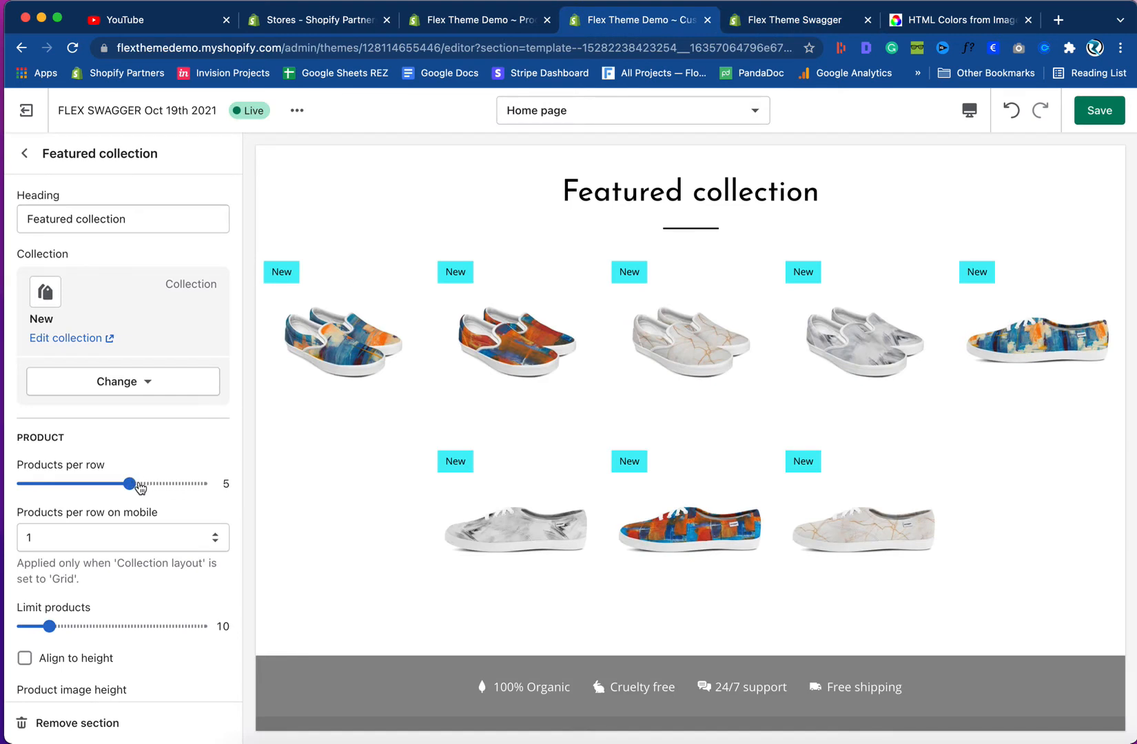
- Set the Featured collection section's layout to Slider and preview the page in fullscreen
{"action": "scroll", "coordinate": [140, 488], "scroll_direction": "down", "scroll_amount": 4}
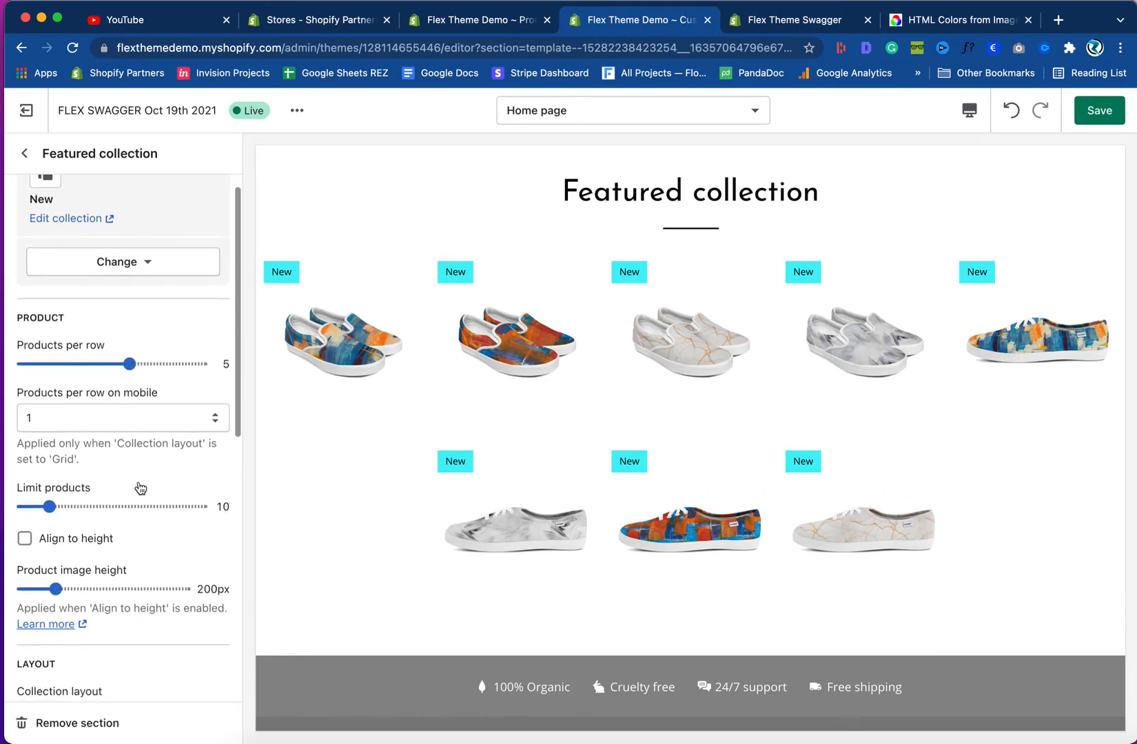
{"action": "scroll", "coordinate": [140, 488], "scroll_direction": "down", "scroll_amount": 3}
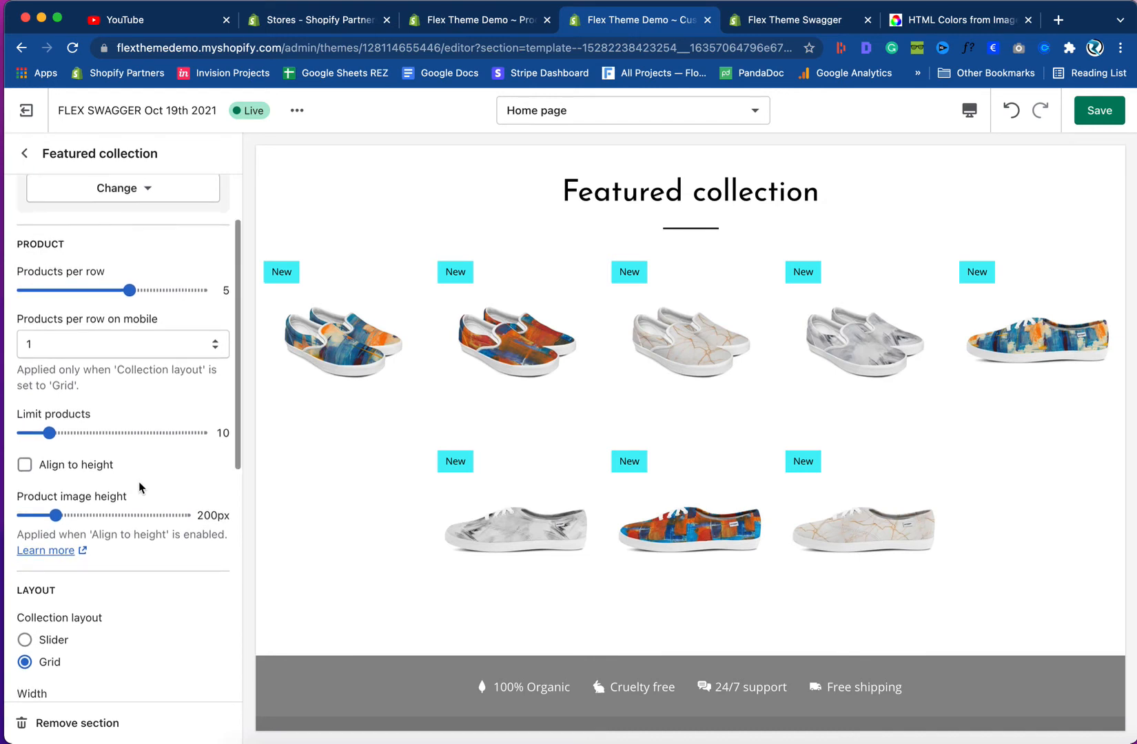
{"action": "scroll", "coordinate": [140, 488], "scroll_direction": "down", "scroll_amount": 4}
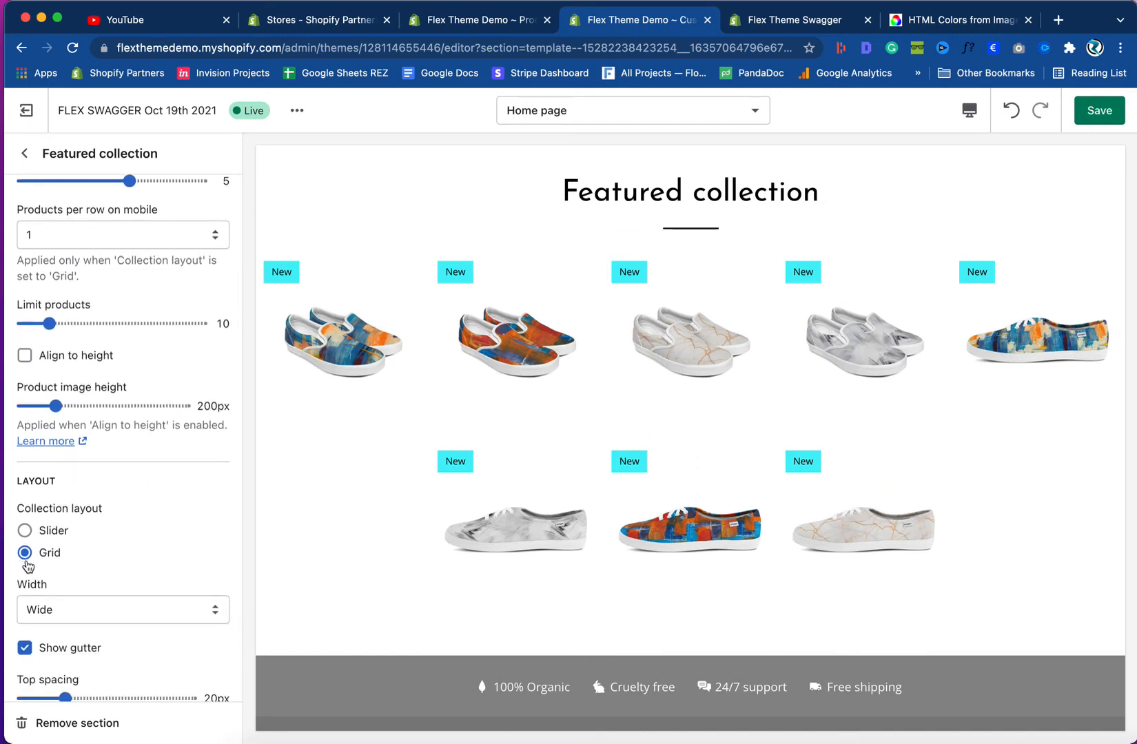
{"action": "left_click", "coordinate": [54, 532]}
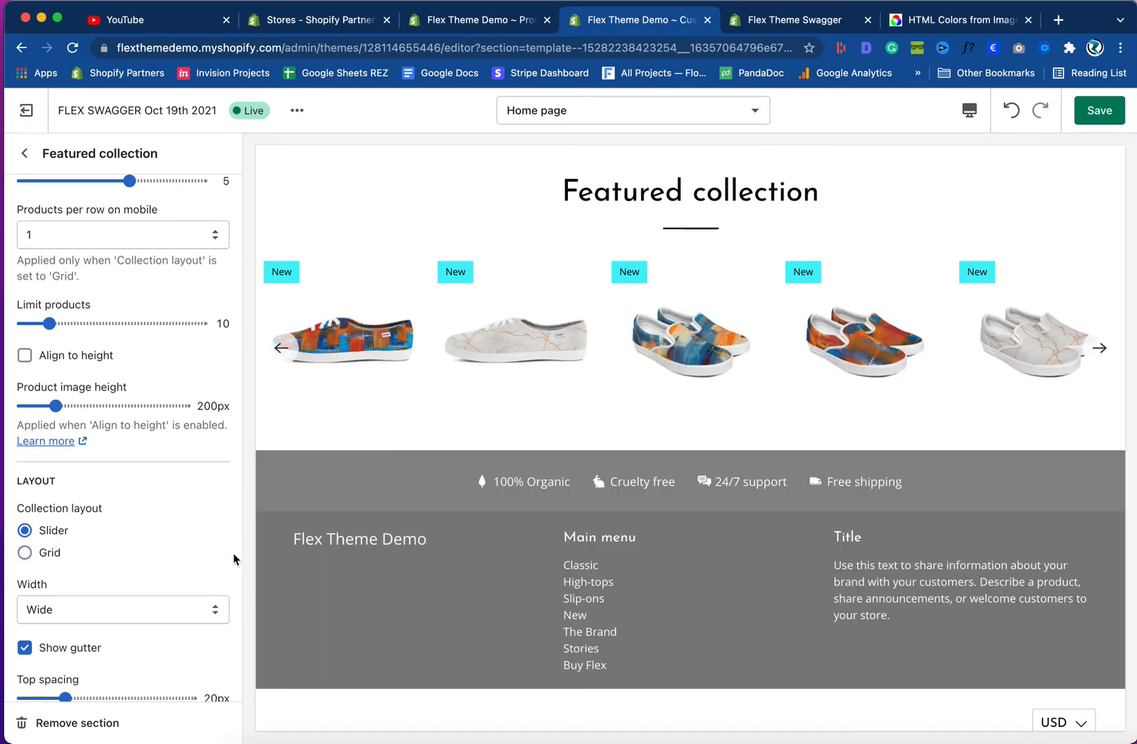
{"action": "left_click", "coordinate": [970, 111]}
{"action": "left_click", "coordinate": [975, 219]}
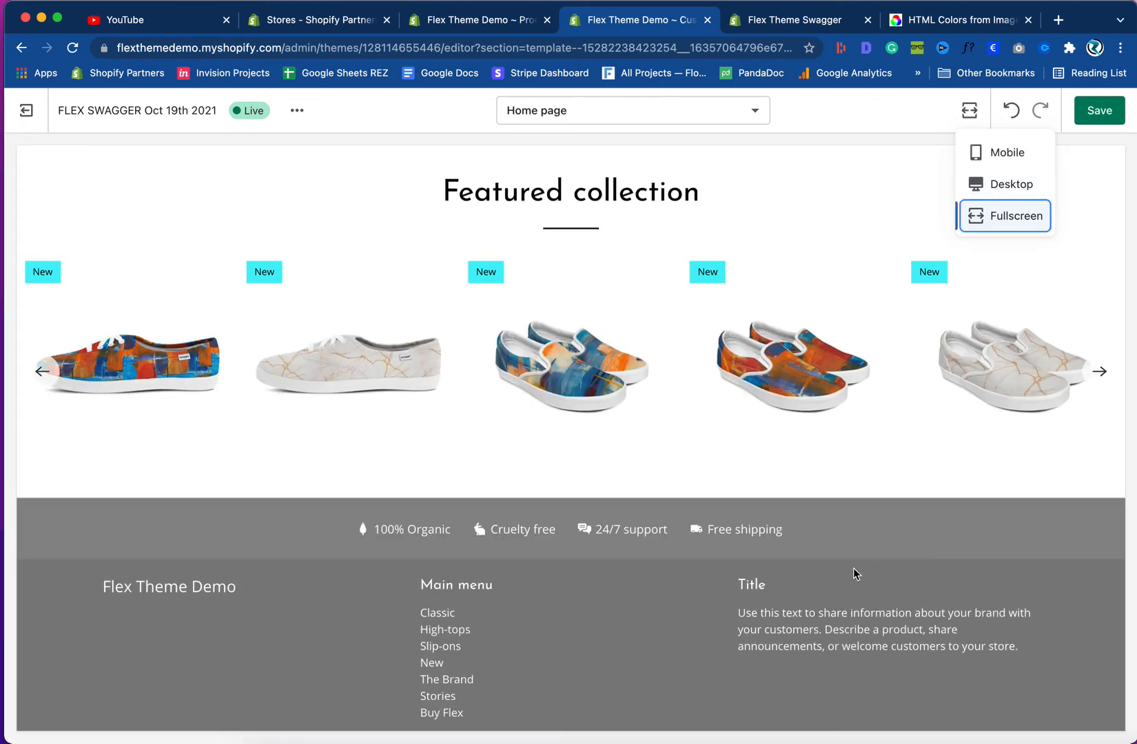
- Save the Featured collection slider changes and return the page preview to the desktop view
{"action": "left_click", "coordinate": [1095, 122]}
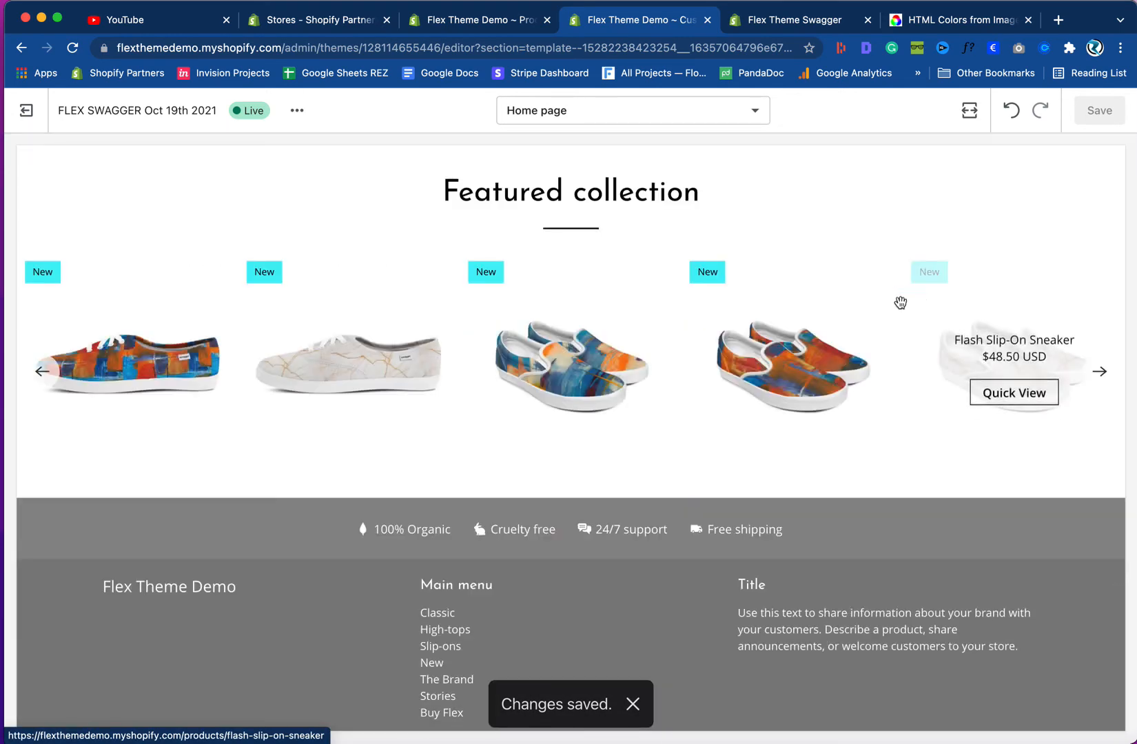
{"action": "mouse_move", "coordinate": [849, 348]}
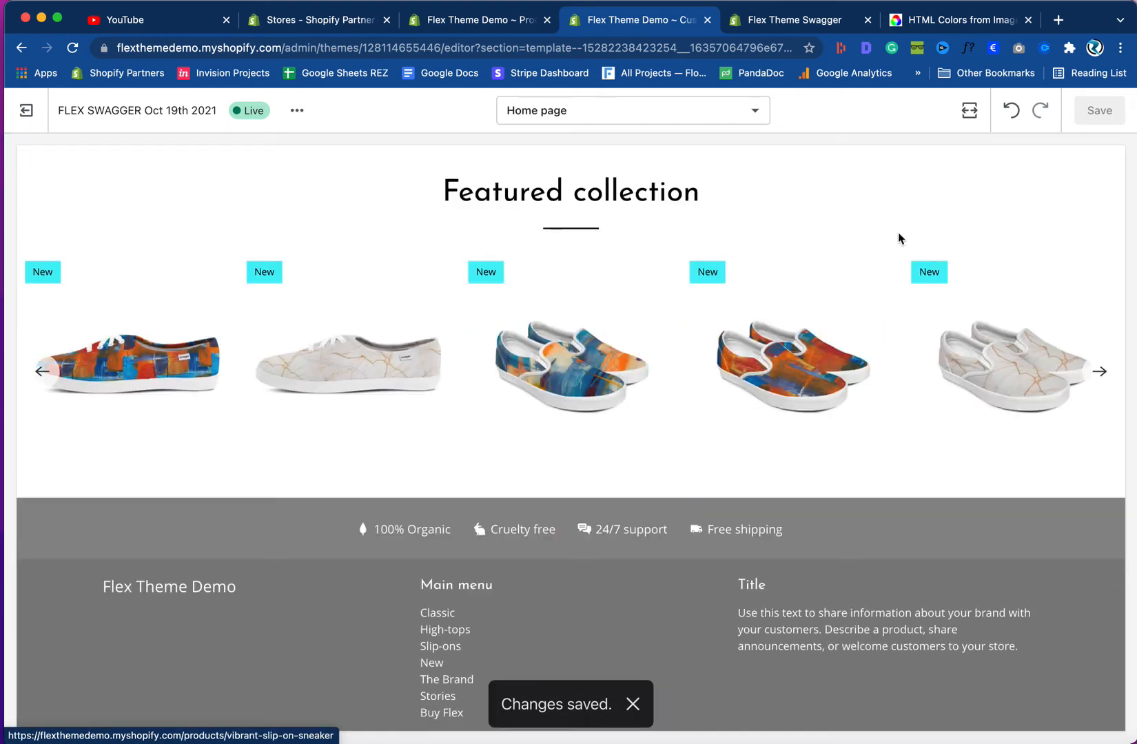
{"action": "left_click", "coordinate": [969, 111]}
{"action": "left_click", "coordinate": [983, 183]}
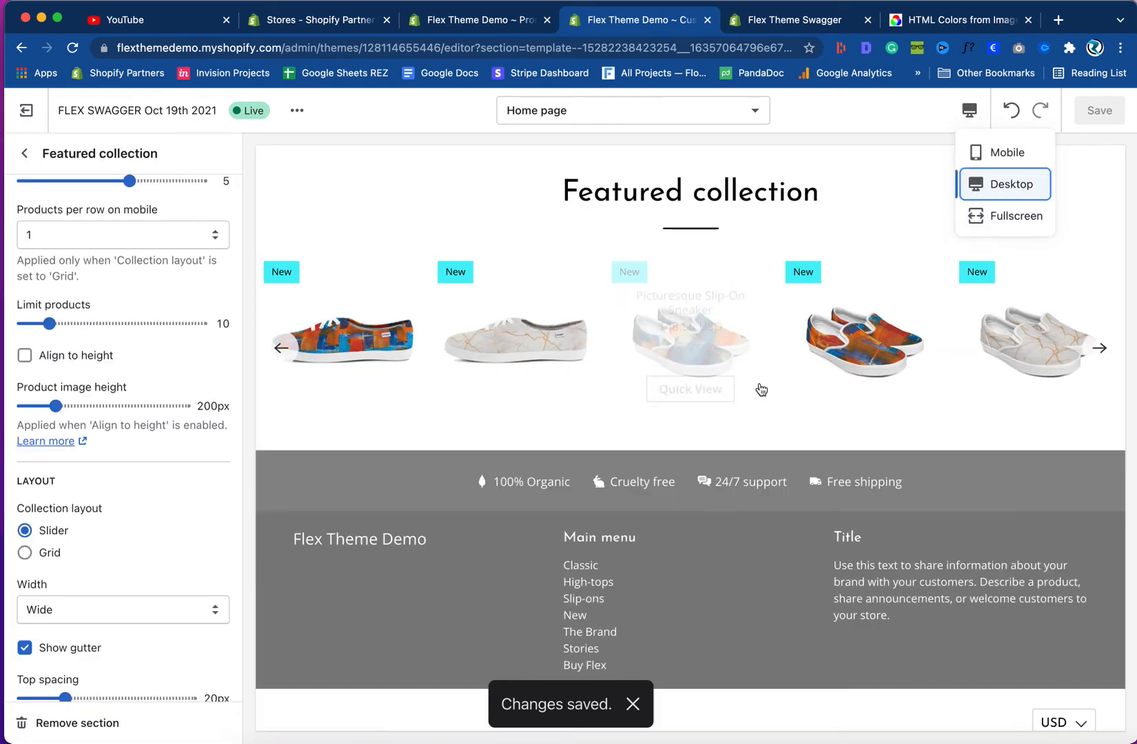
- Review the Featured collection section's layout, advanced and theme settings, including stickers, text alignment and quick shop options
{"action": "scroll", "coordinate": [128, 582], "scroll_direction": "down", "scroll_amount": 1}
{"action": "scroll", "coordinate": [128, 582], "scroll_direction": "down", "scroll_amount": 3}
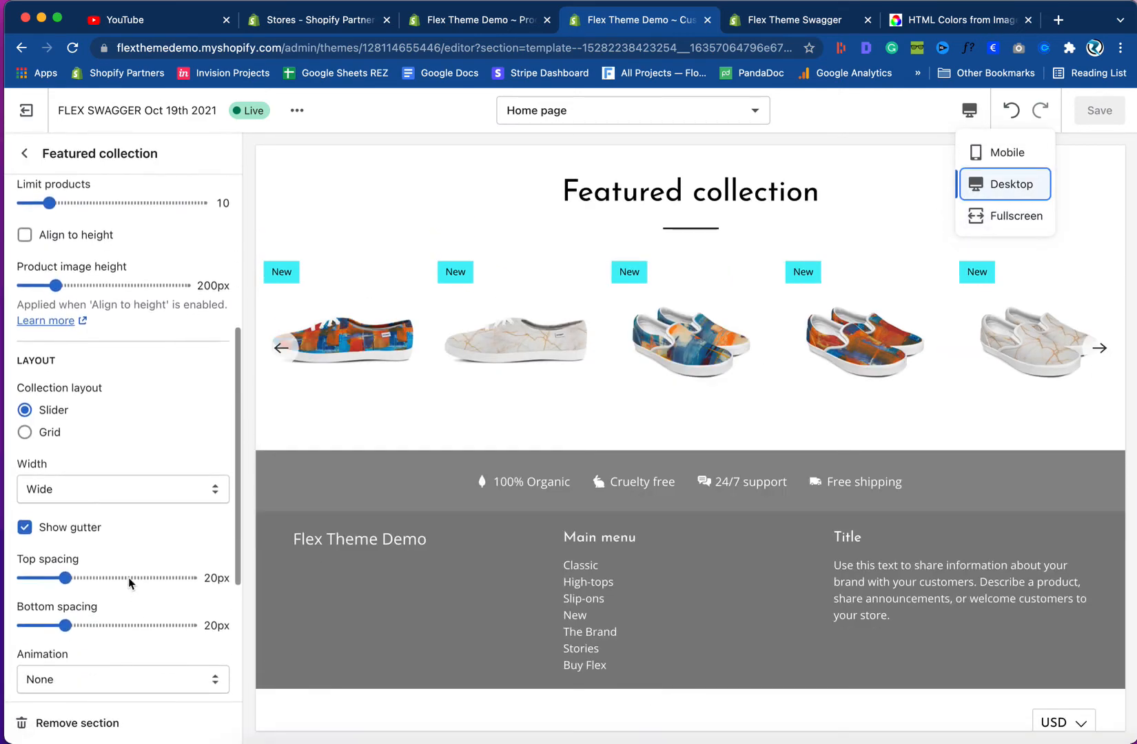
{"action": "scroll", "coordinate": [86, 543], "scroll_direction": "down", "scroll_amount": 3}
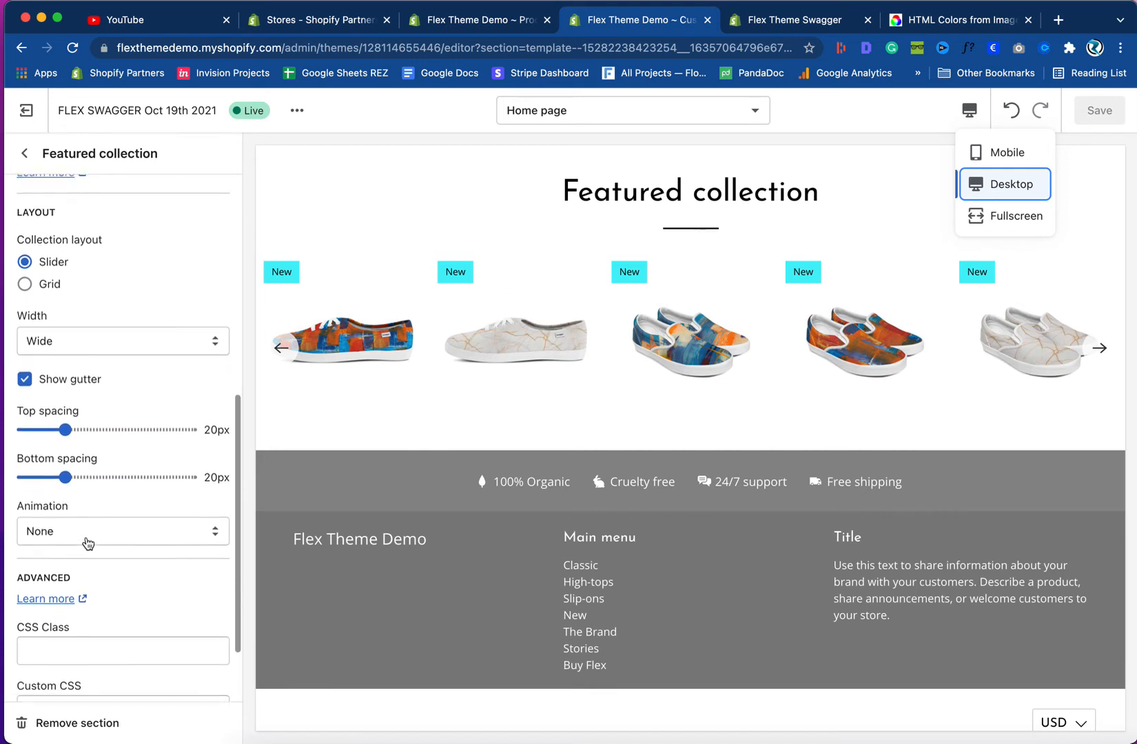
{"action": "left_click", "coordinate": [75, 679]}
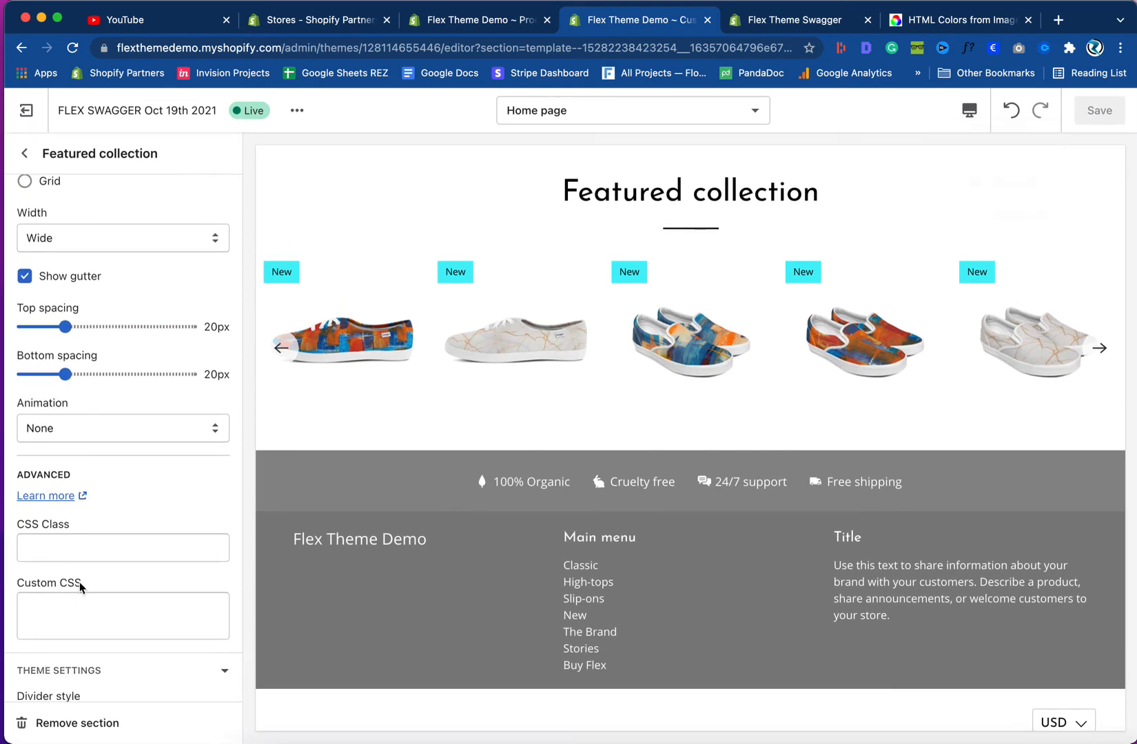
{"action": "scroll", "coordinate": [80, 582], "scroll_direction": "down", "scroll_amount": 6}
{"action": "scroll", "coordinate": [81, 587], "scroll_direction": "down", "scroll_amount": 2}
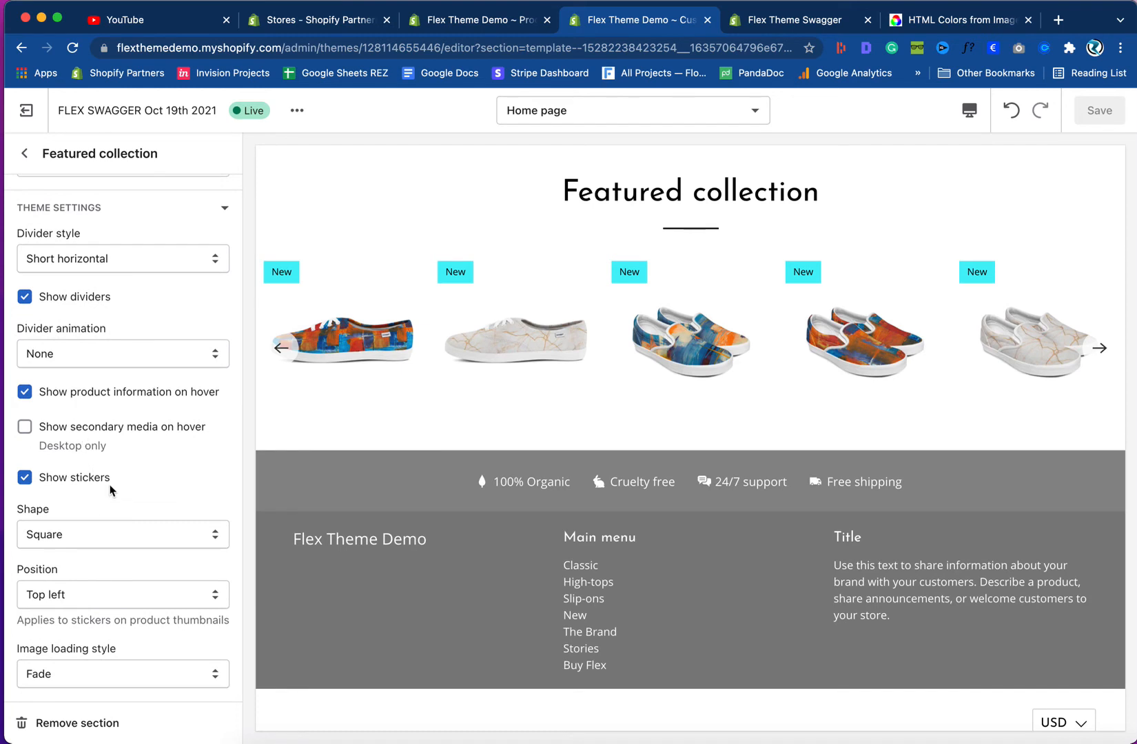
{"action": "scroll", "coordinate": [104, 503], "scroll_direction": "down", "scroll_amount": 5}
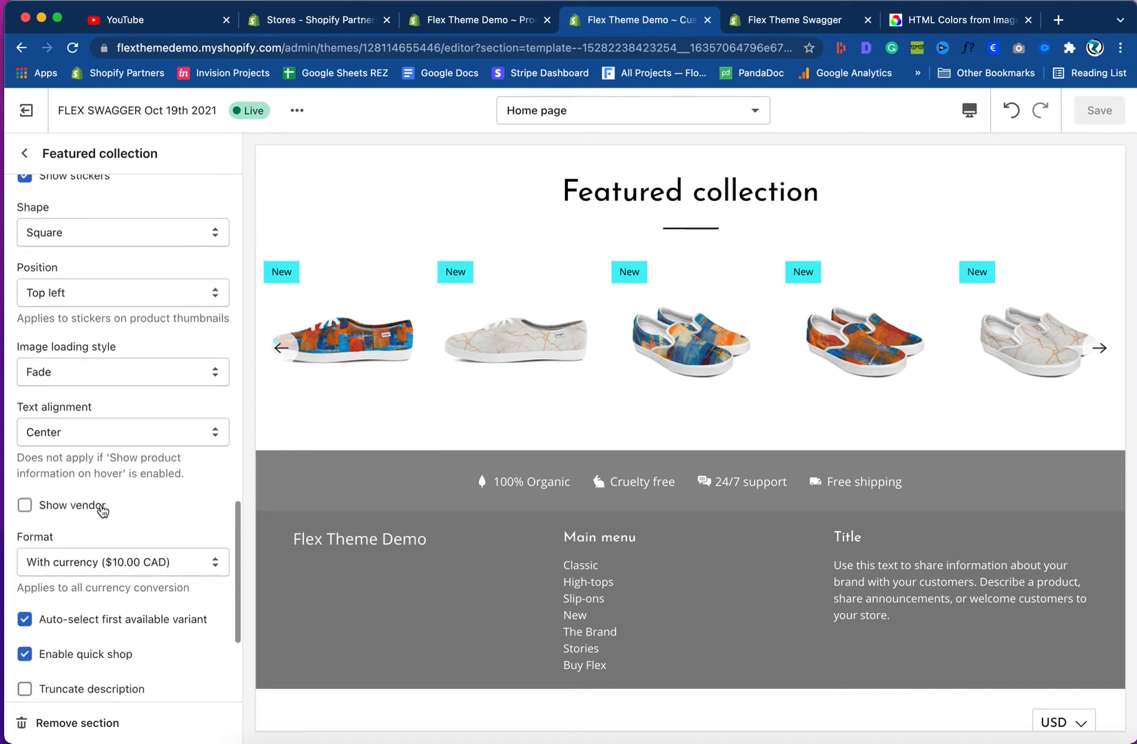
{"action": "scroll", "coordinate": [102, 510], "scroll_direction": "down", "scroll_amount": 2}
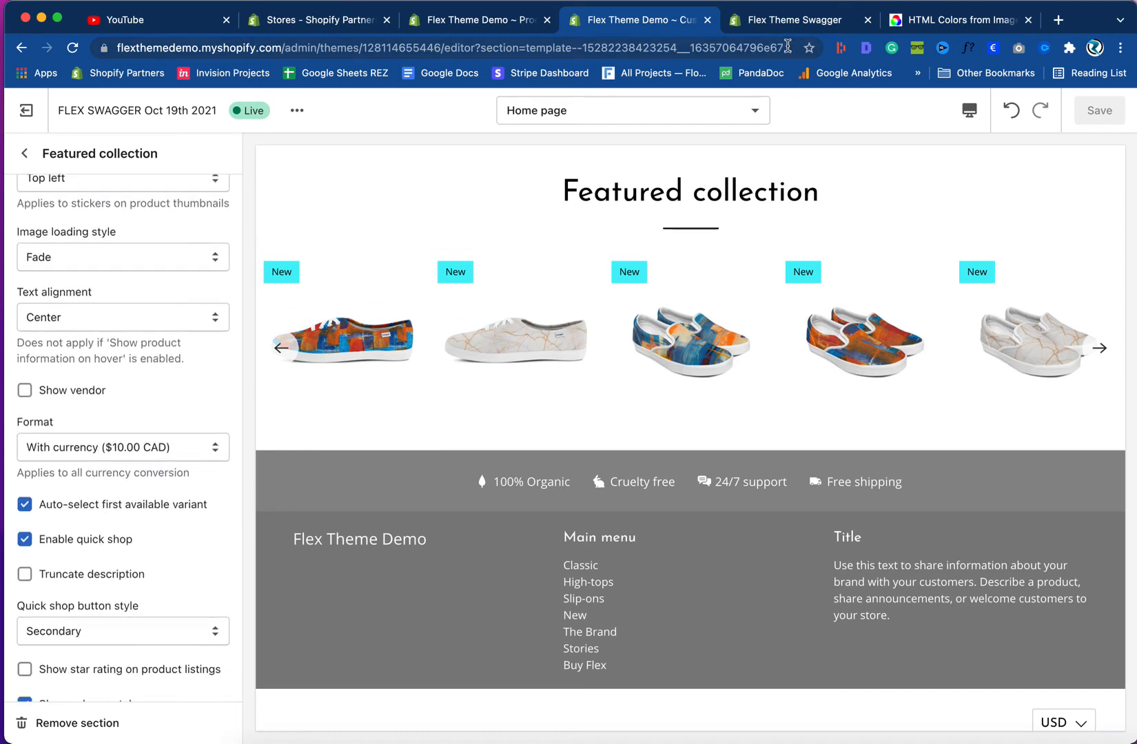
- Compare the color swatches in the reference store's Rock. Solid. Collection. carousel with the Featured collection section's swatch setting and preview
{"action": "left_click", "coordinate": [796, 21]}
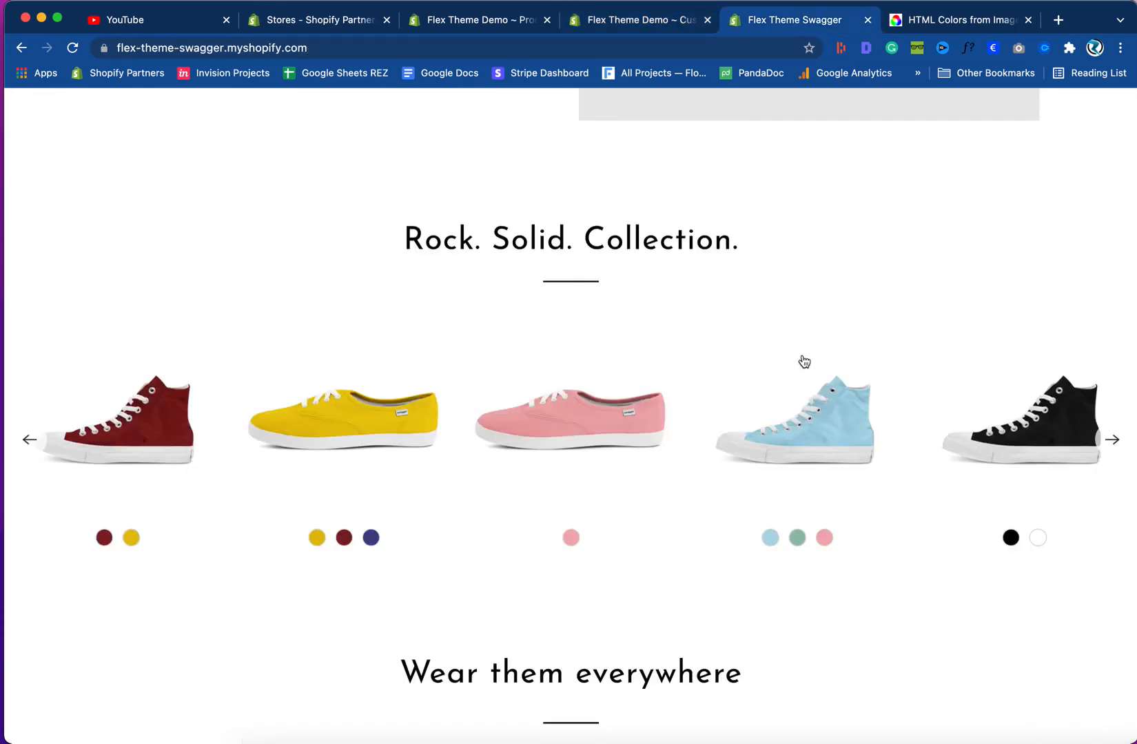
{"action": "left_click", "coordinate": [690, 22]}
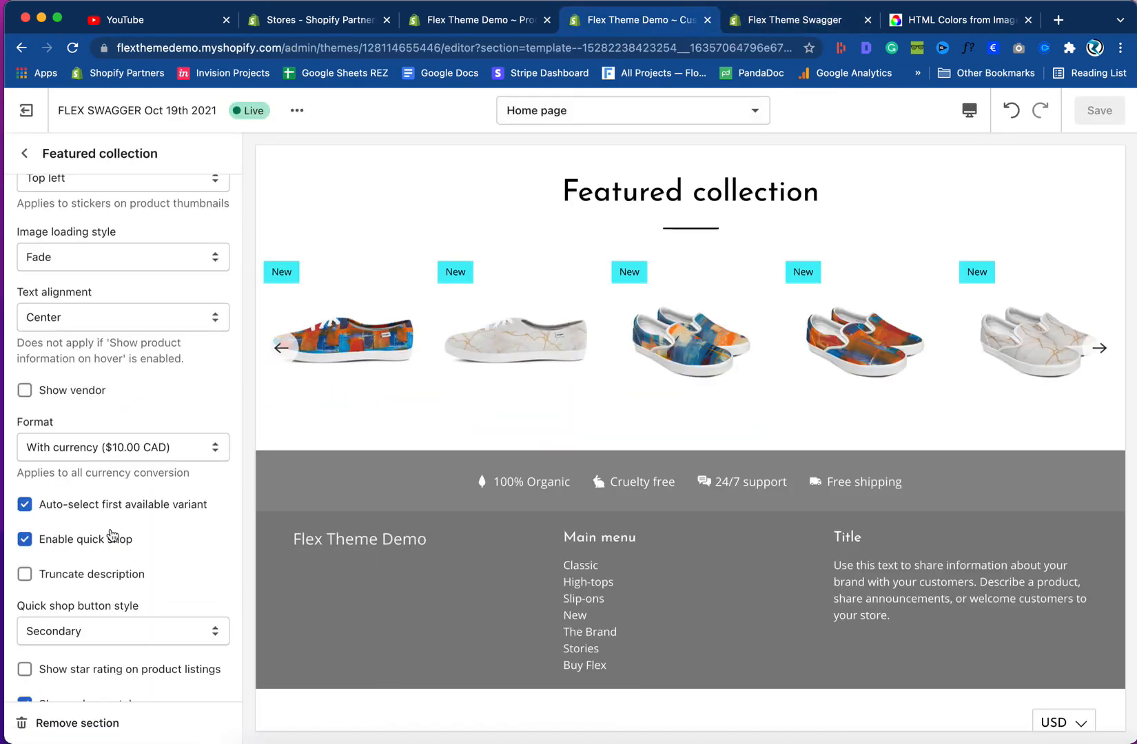
{"action": "scroll", "coordinate": [133, 574], "scroll_direction": "down", "scroll_amount": 2}
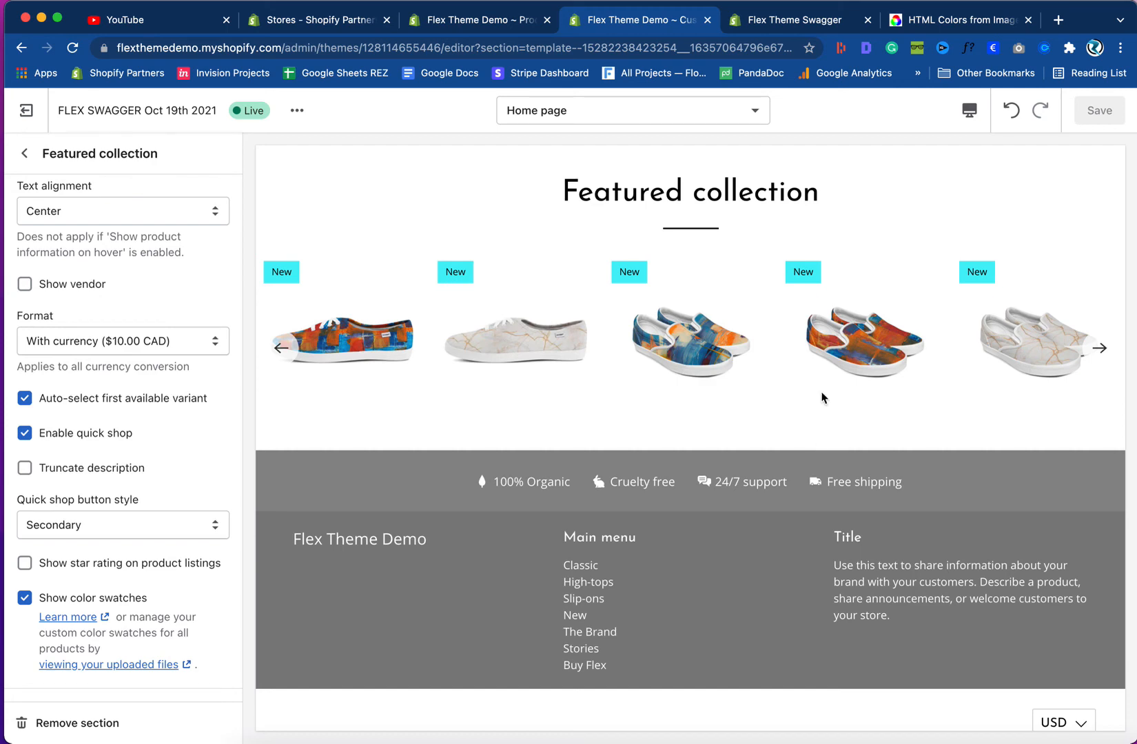
{"action": "left_click", "coordinate": [771, 26]}
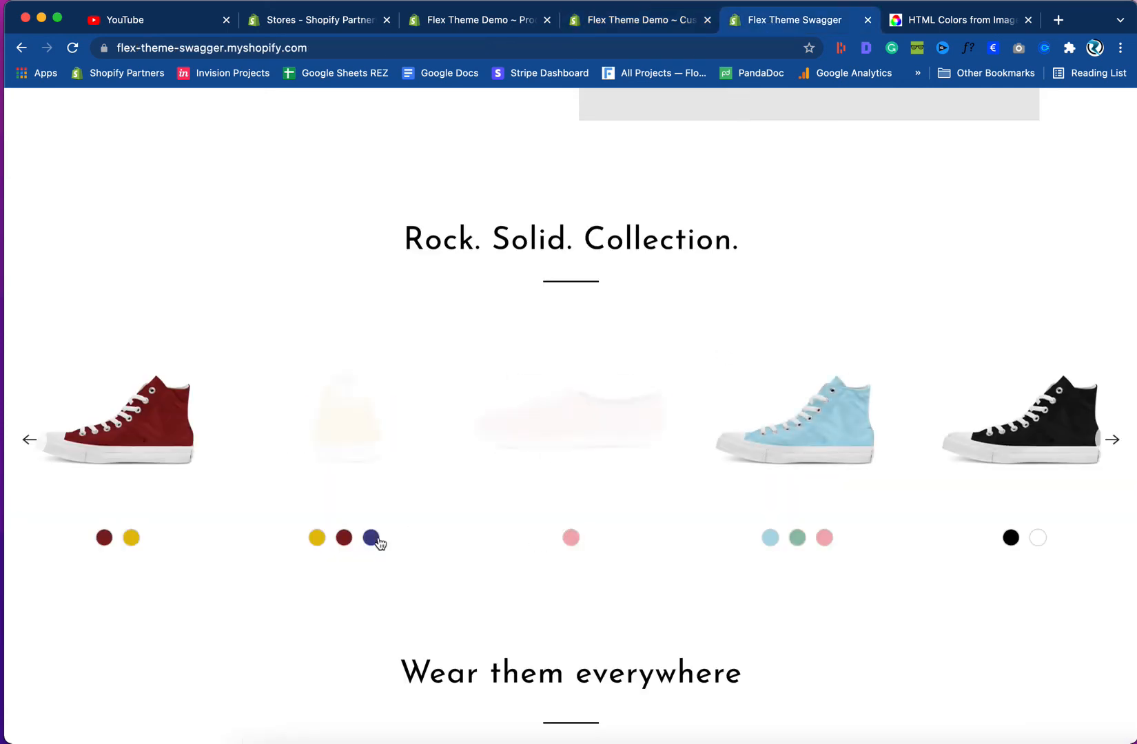
{"action": "left_click", "coordinate": [606, 23]}
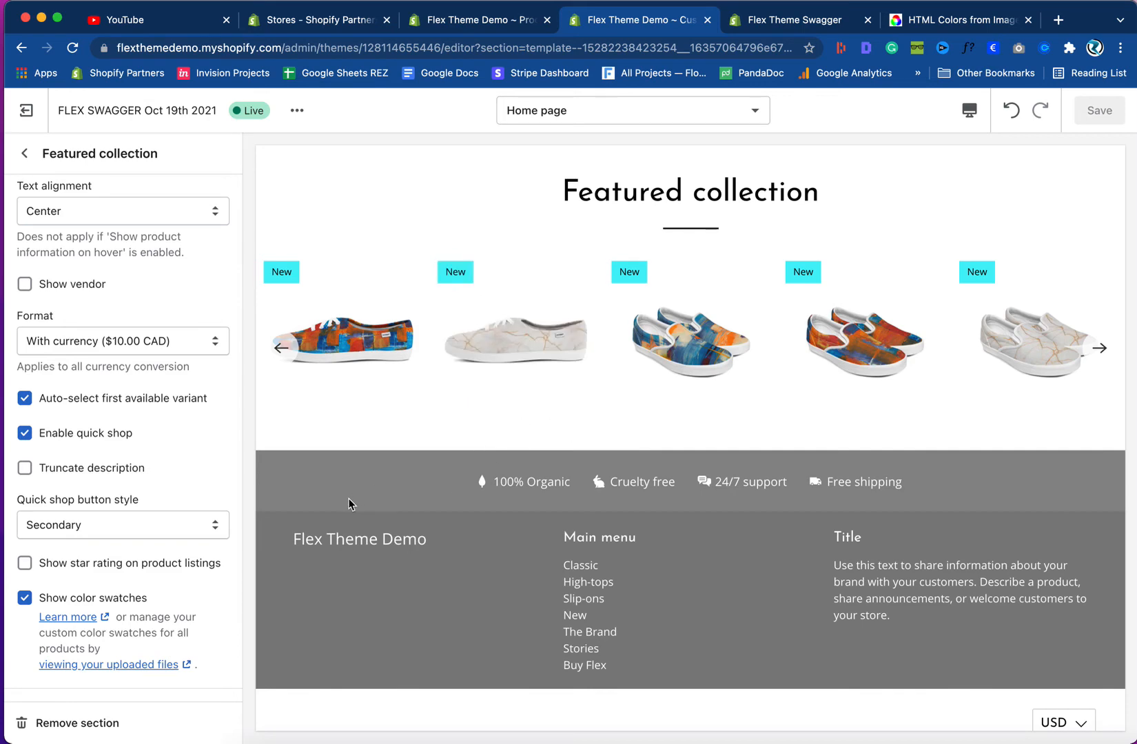
{"action": "scroll", "coordinate": [172, 504], "scroll_direction": "up", "scroll_amount": 10}
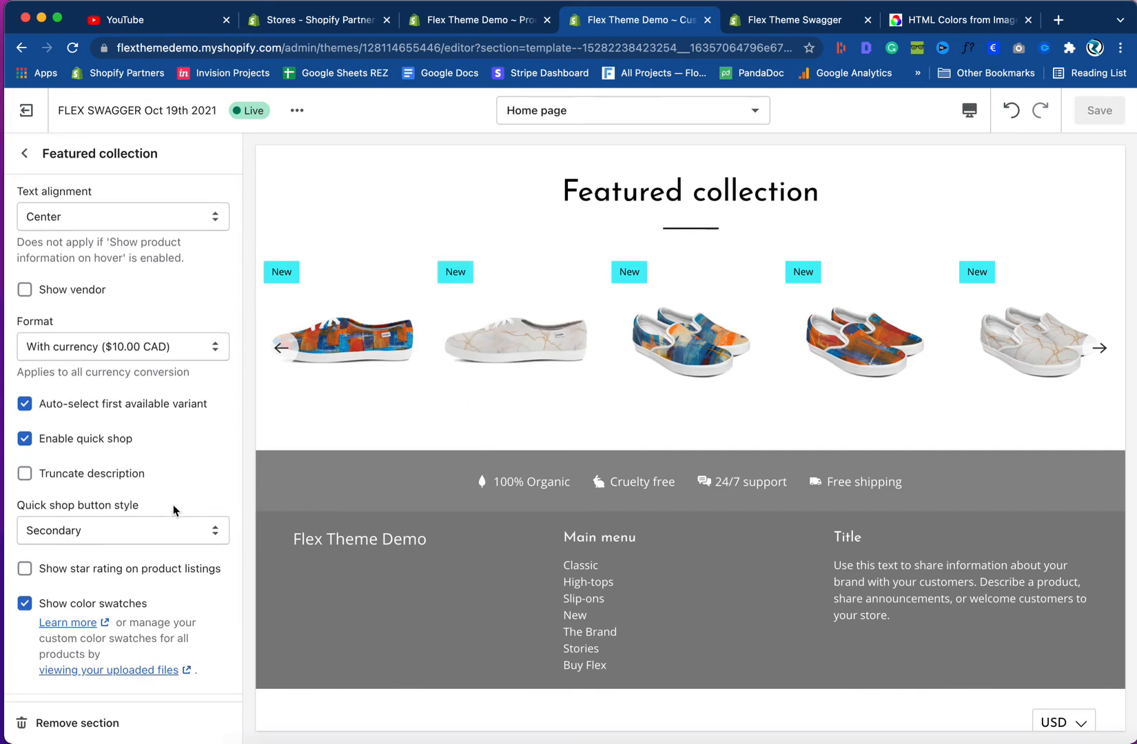
- Clear the Featured collection section's heading text and check the carousel heading on the reference store
{"action": "left_click", "coordinate": [24, 153]}
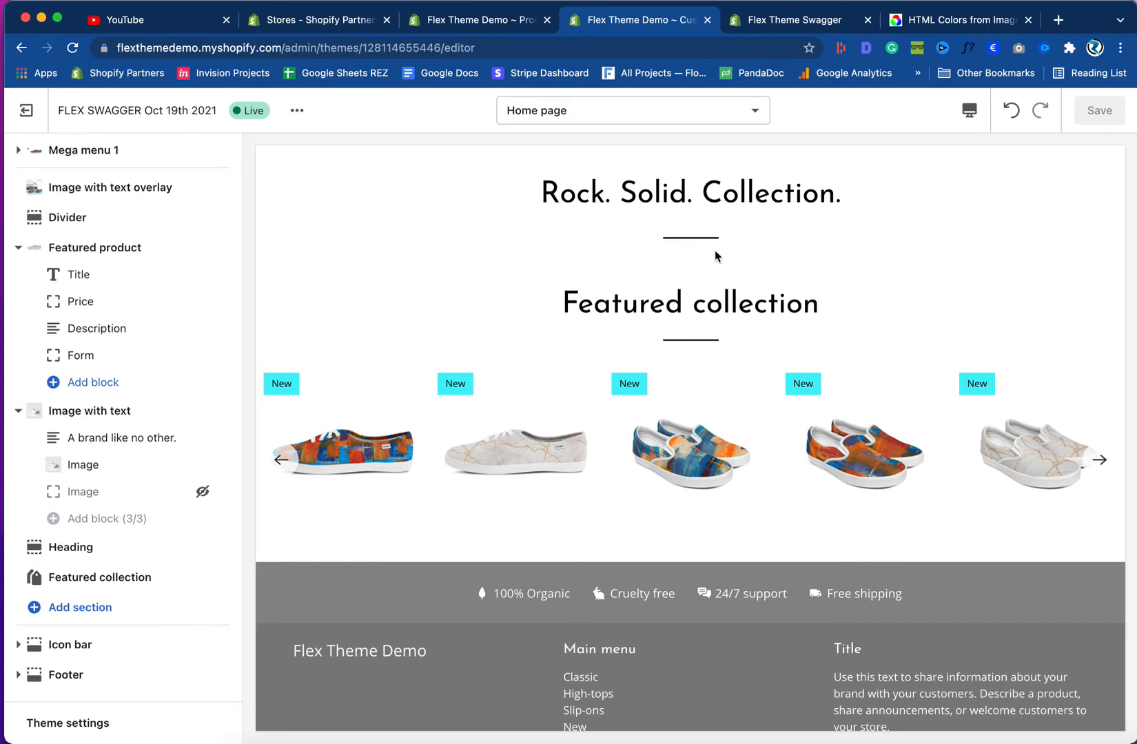
{"action": "left_click", "coordinate": [76, 577]}
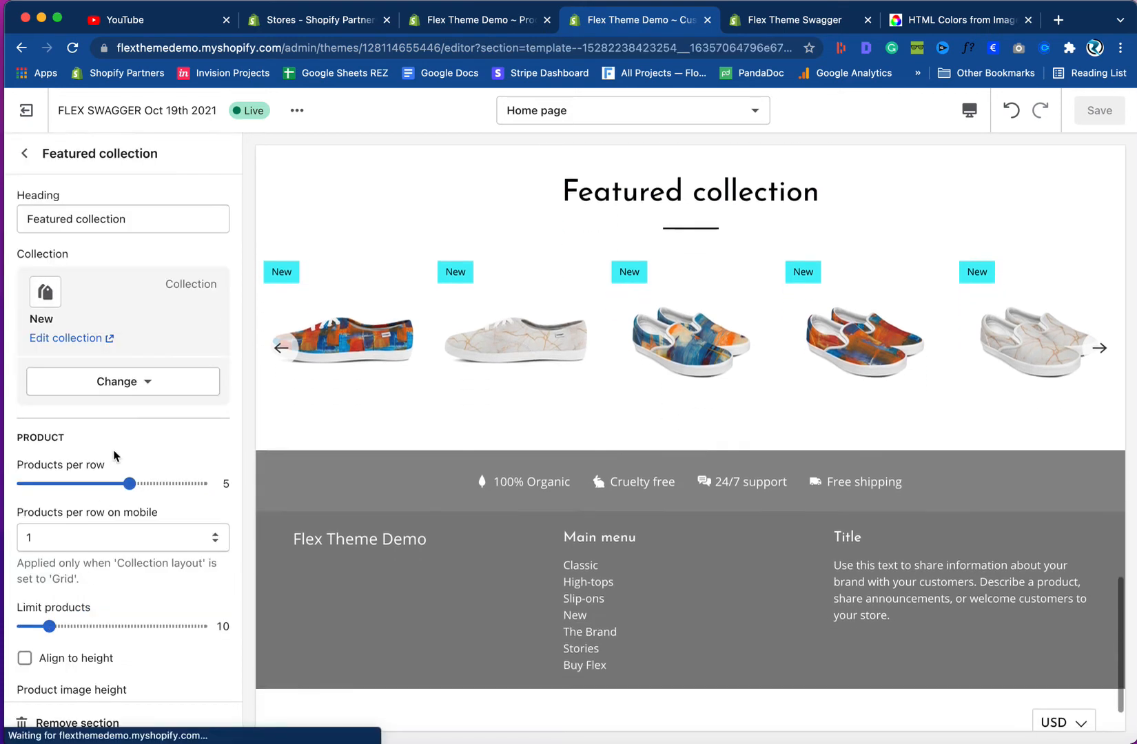
{"action": "triple_click", "coordinate": [120, 219]}
{"action": "key", "text": "BackSpace"}
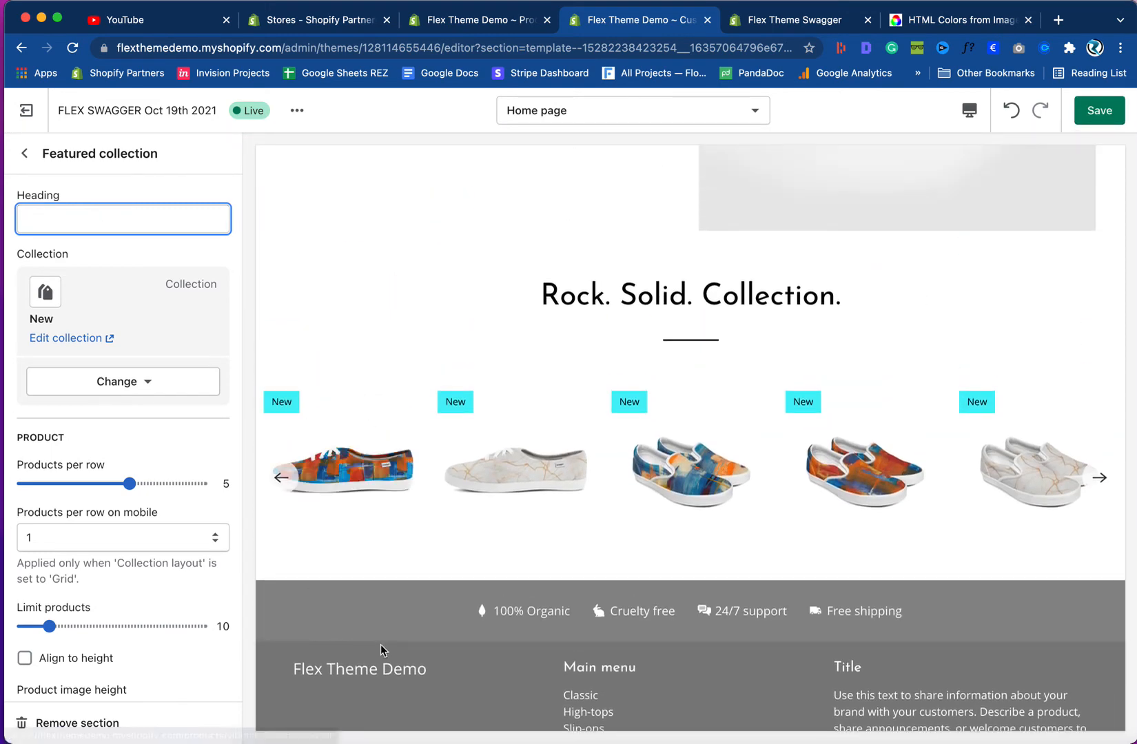
{"action": "left_click", "coordinate": [758, 21]}
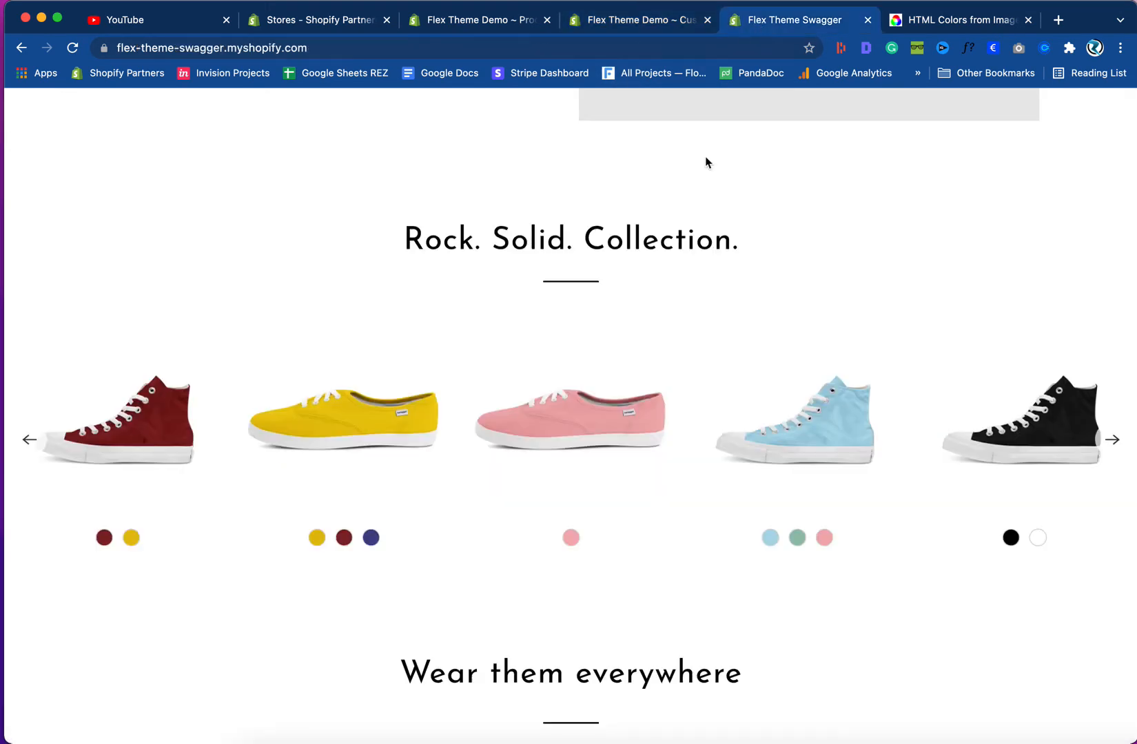
{"action": "left_click", "coordinate": [619, 25]}
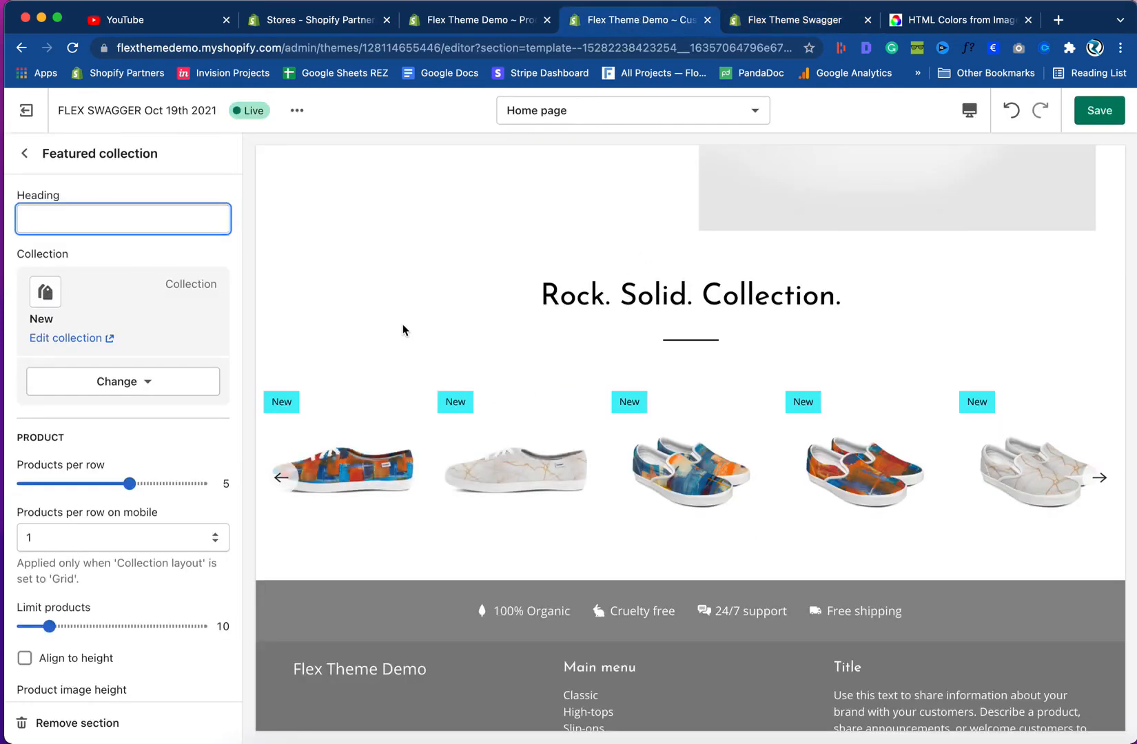
- Copy the "Rock. Solid. Collection." text from the page preview into the Featured collection section's heading and save
{"action": "left_click_drag", "start_coordinate": [531, 296], "coordinate": [848, 307]}
{"action": "right_click", "coordinate": [818, 303]}
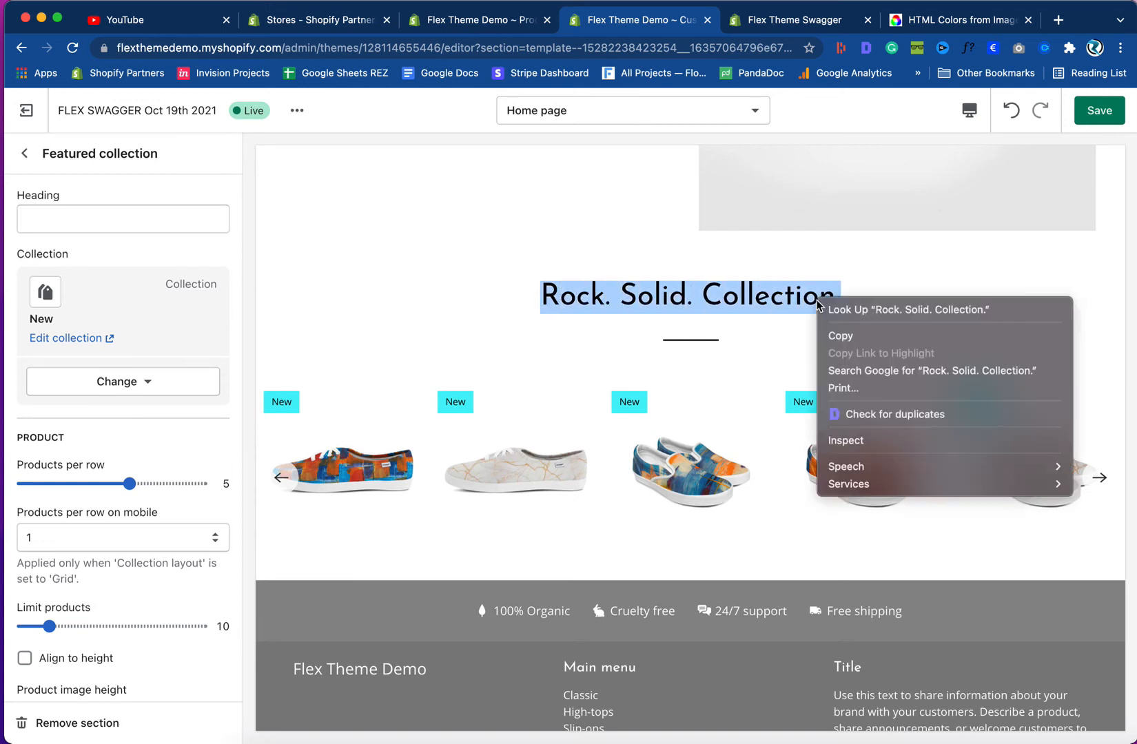
{"action": "left_click", "coordinate": [840, 335]}
{"action": "left_click", "coordinate": [53, 220]}
{"action": "key", "text": "super+v"}
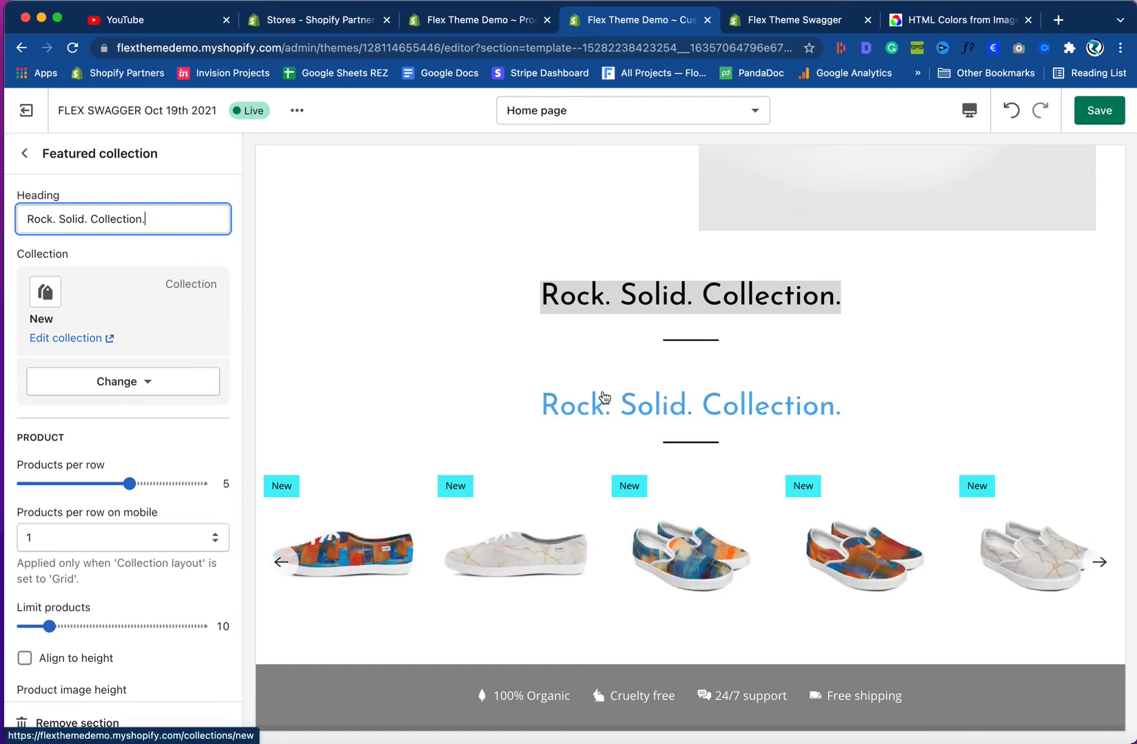
{"action": "left_click", "coordinate": [1101, 114]}
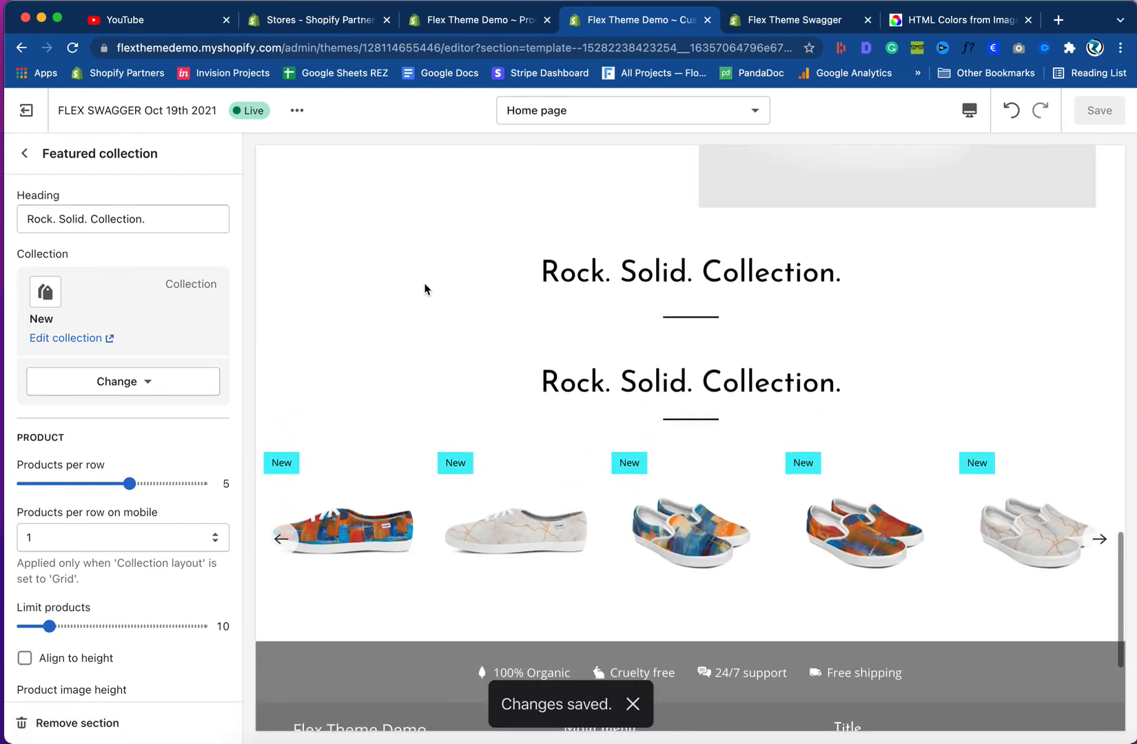
- Hide the separate Heading section above the Featured collection on the home page and save
{"action": "left_click", "coordinate": [25, 153]}
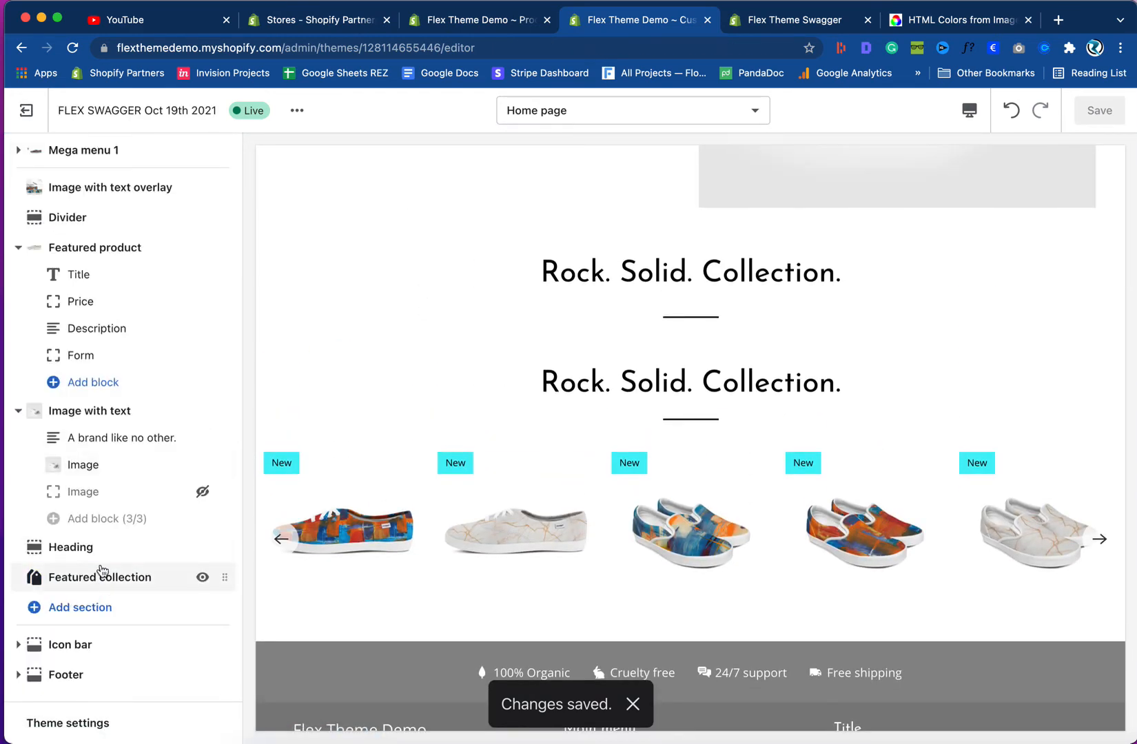
{"action": "left_click", "coordinate": [202, 547]}
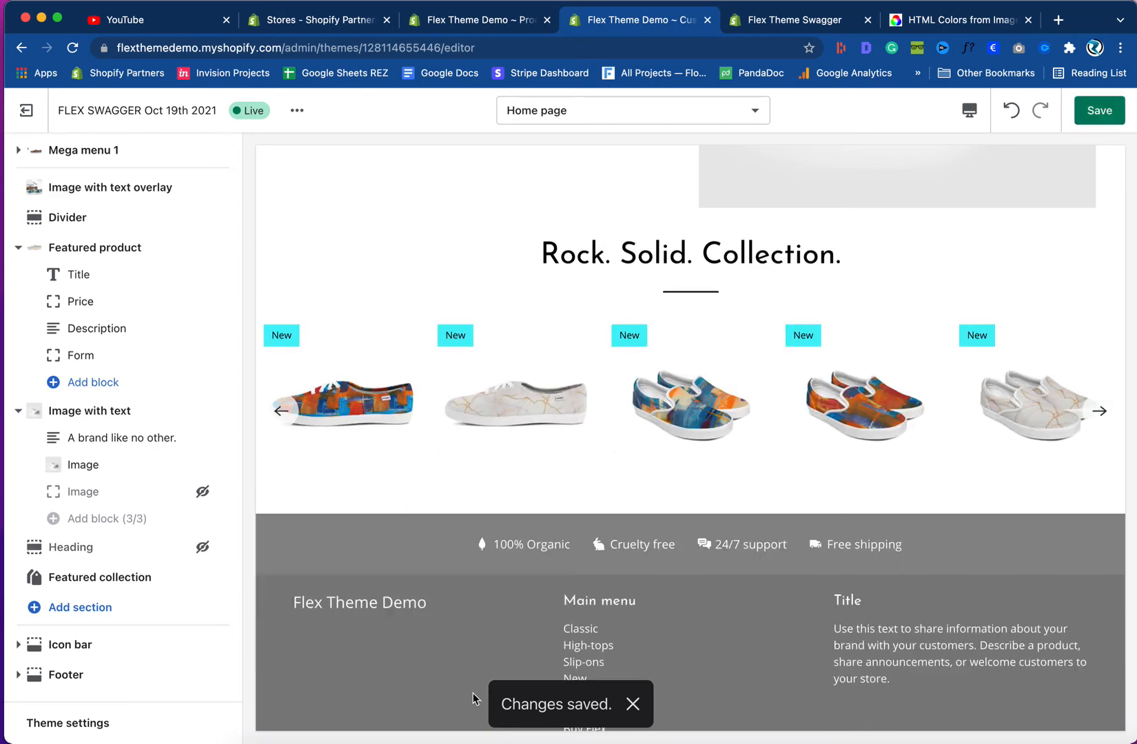
{"action": "left_click", "coordinate": [1100, 111]}
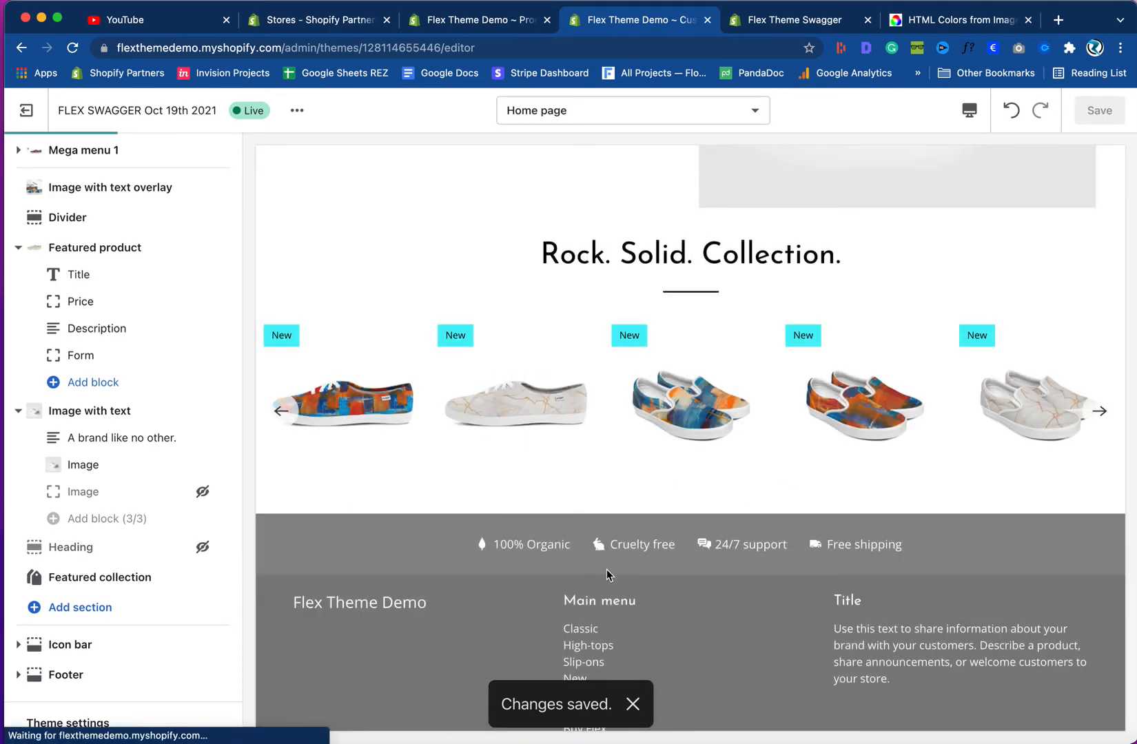
{"action": "scroll", "coordinate": [526, 493], "scroll_direction": "up", "scroll_amount": 2}
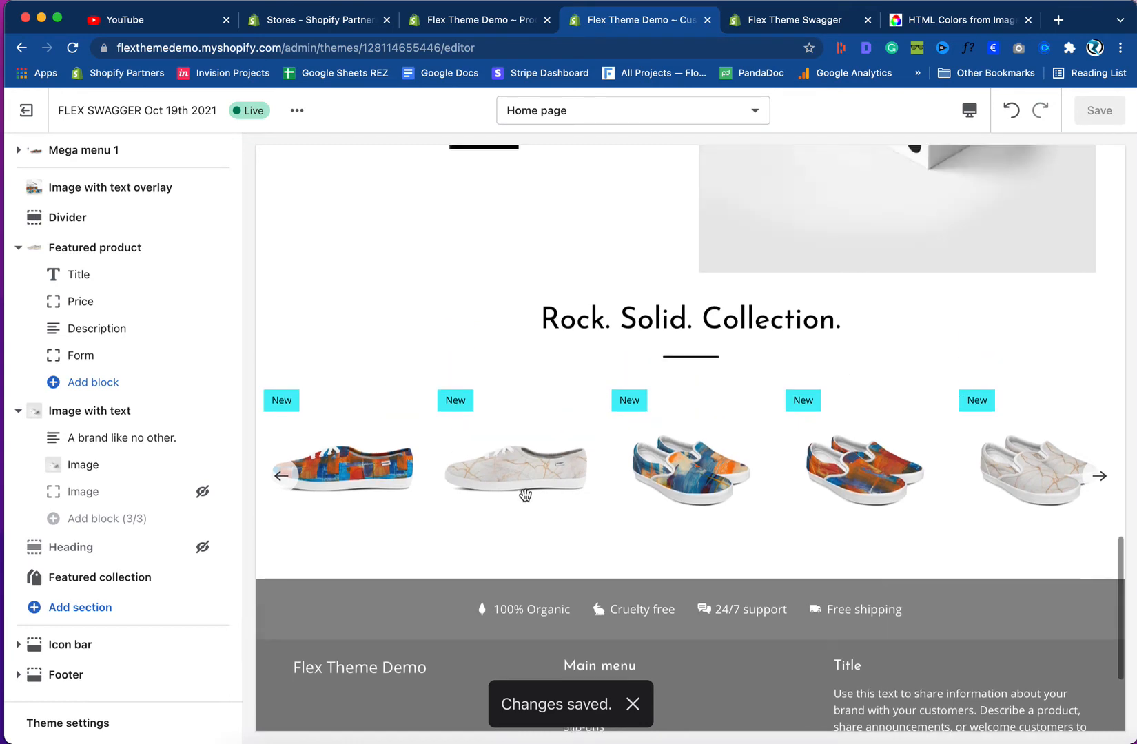
- Check what follows the carousel on the reference store and add a Gallery section below the Featured collection
{"action": "left_click", "coordinate": [774, 25]}
{"action": "scroll", "coordinate": [589, 408], "scroll_direction": "down", "scroll_amount": 5}
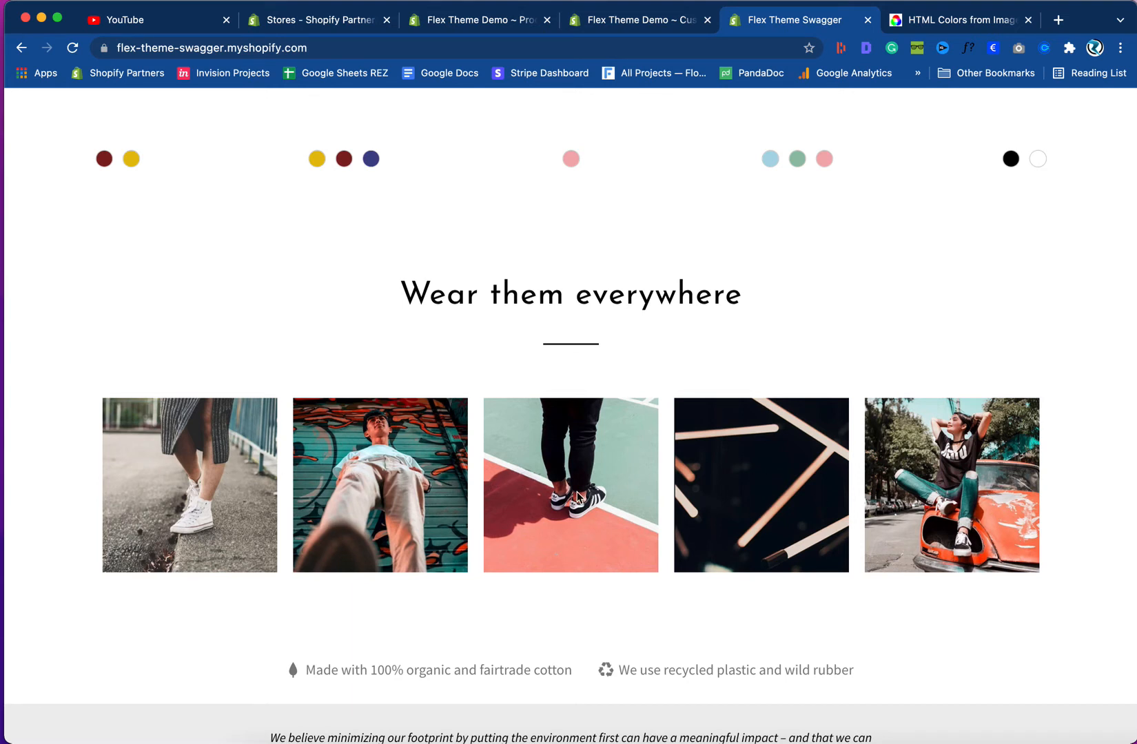
{"action": "left_click", "coordinate": [638, 24]}
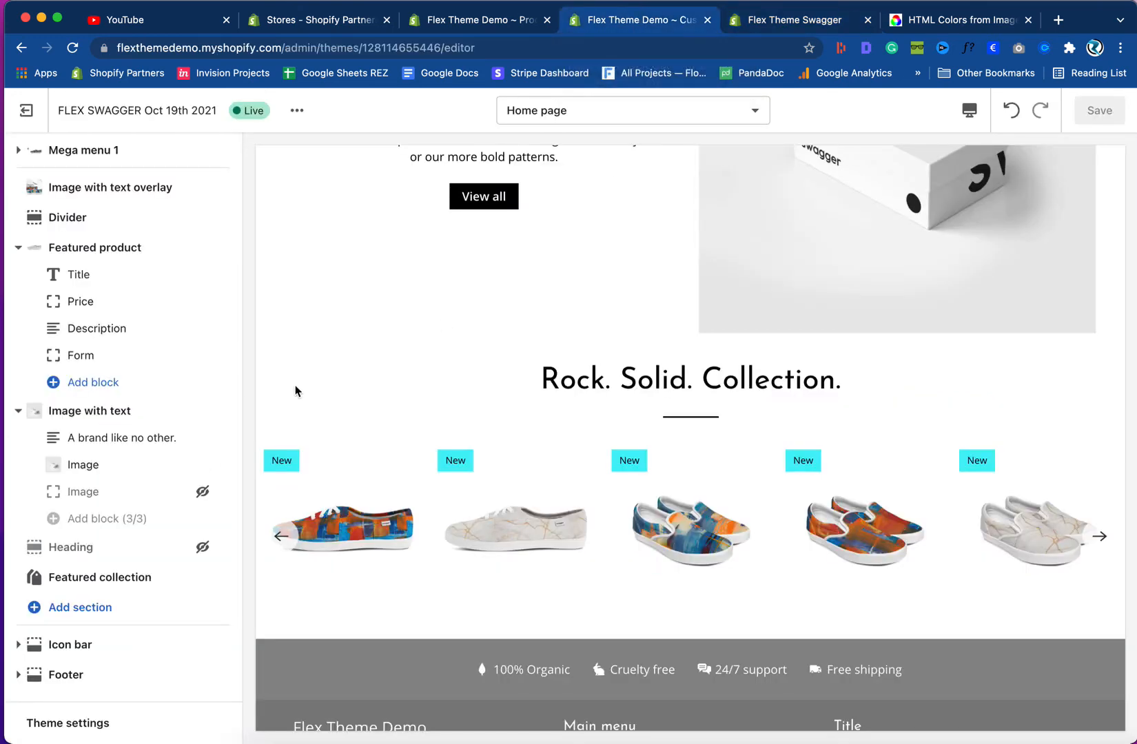
{"action": "left_click", "coordinate": [56, 607]}
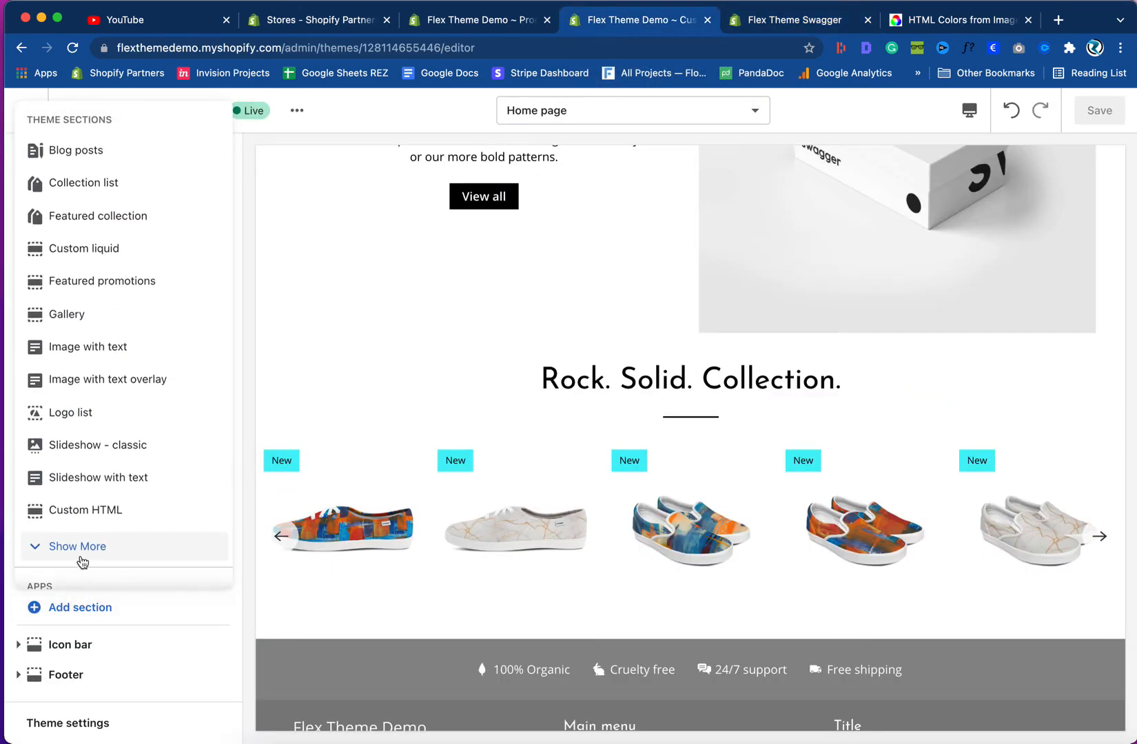
{"action": "left_click", "coordinate": [79, 548]}
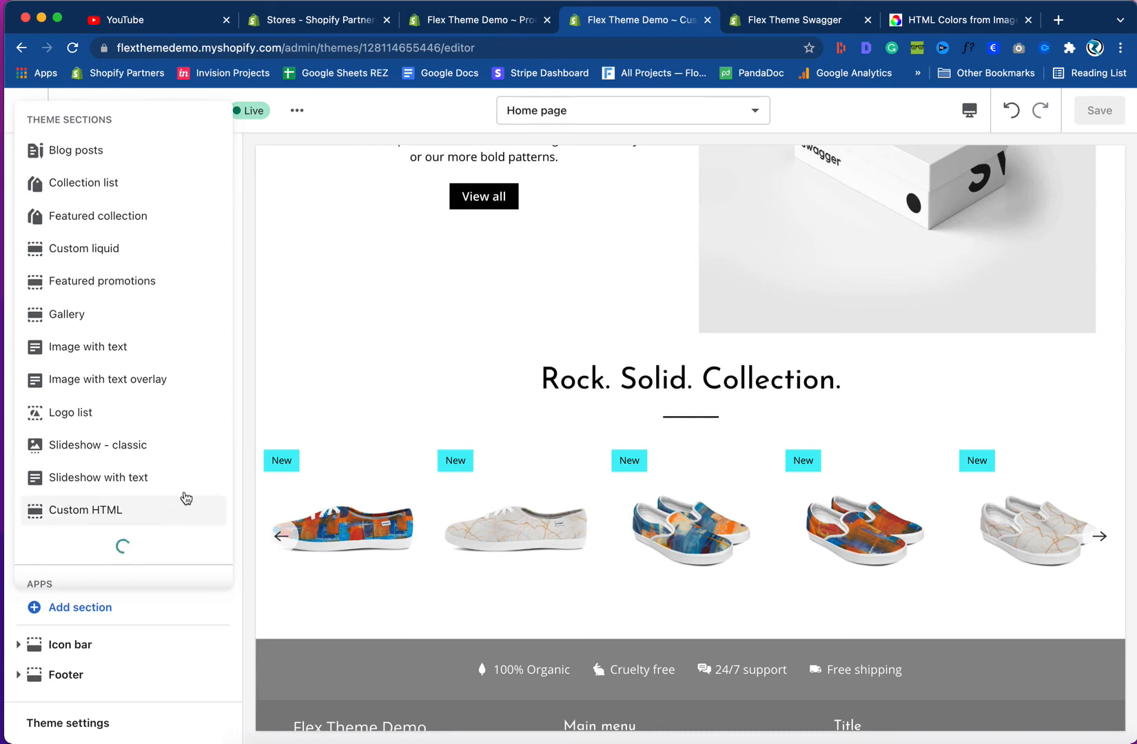
{"action": "left_click", "coordinate": [101, 315]}
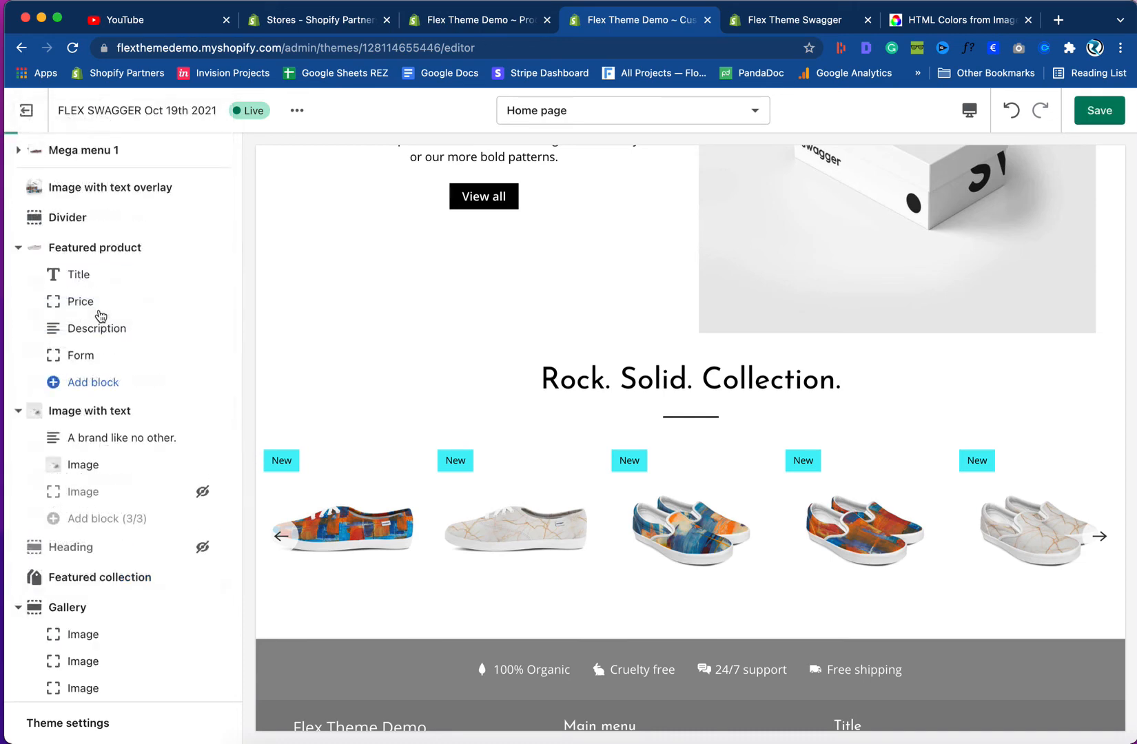
- Compare the new Gallery section's image blocks with the Wear them everywhere gallery on the reference store
{"action": "scroll", "coordinate": [376, 380], "scroll_direction": "up", "scroll_amount": 3}
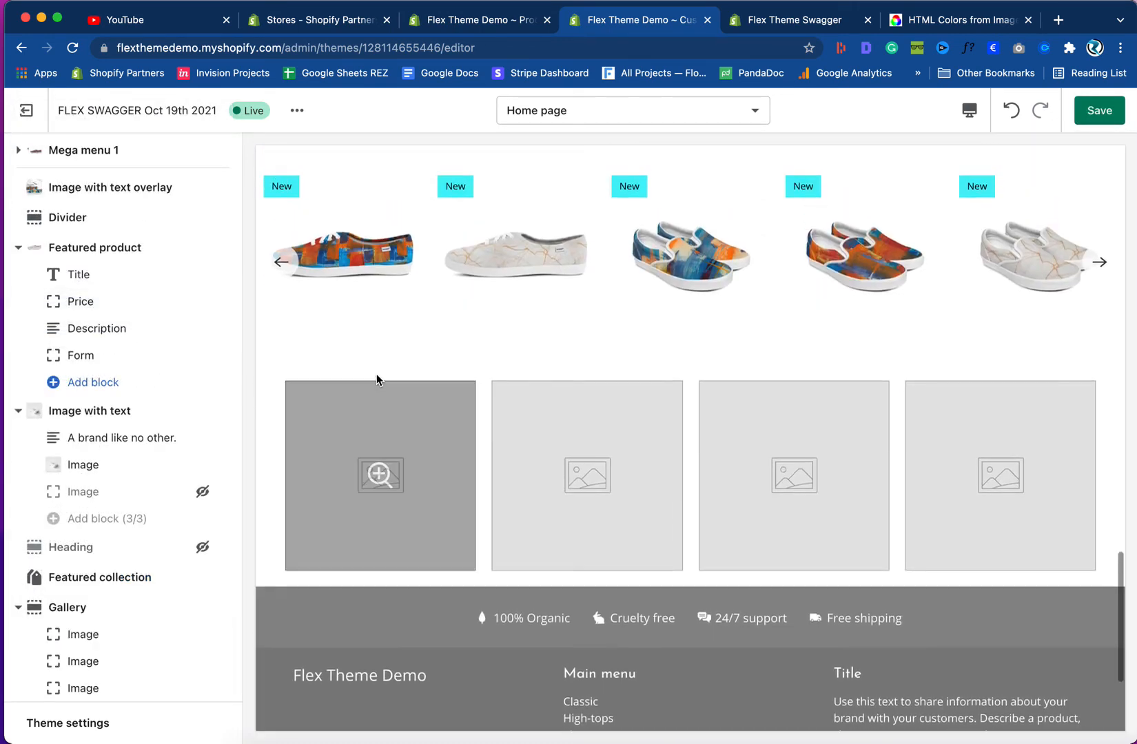
{"action": "scroll", "coordinate": [77, 417], "scroll_direction": "down", "scroll_amount": 3}
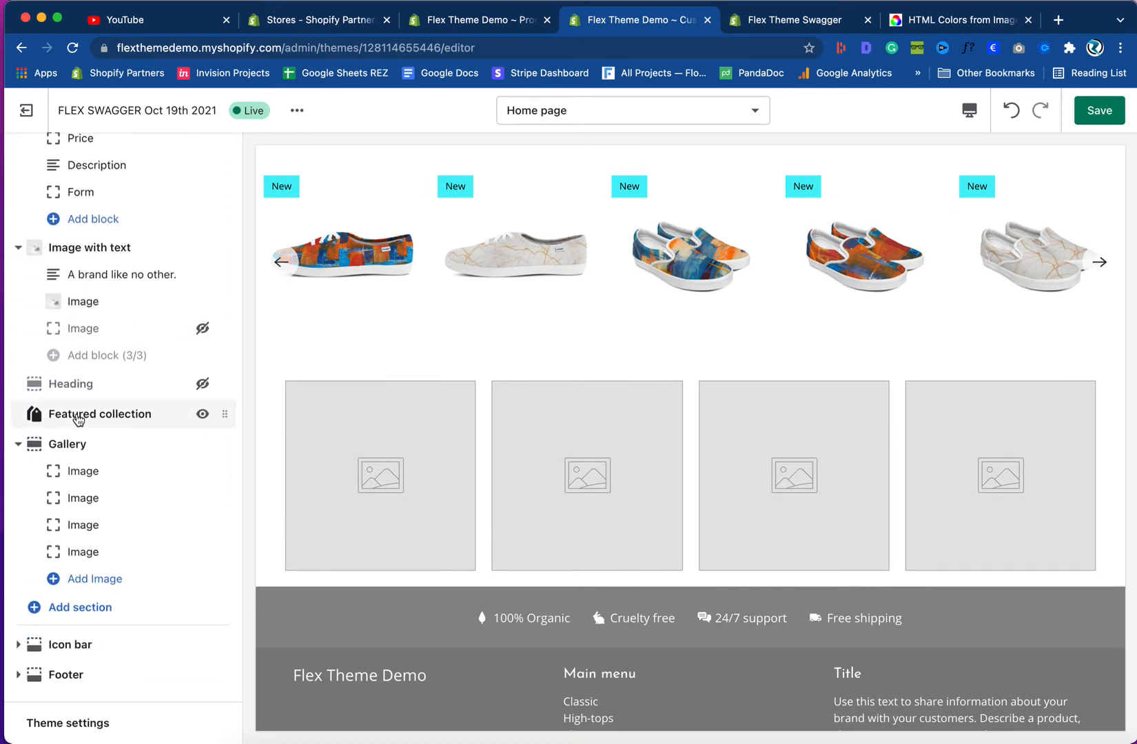
{"action": "left_click", "coordinate": [808, 21]}
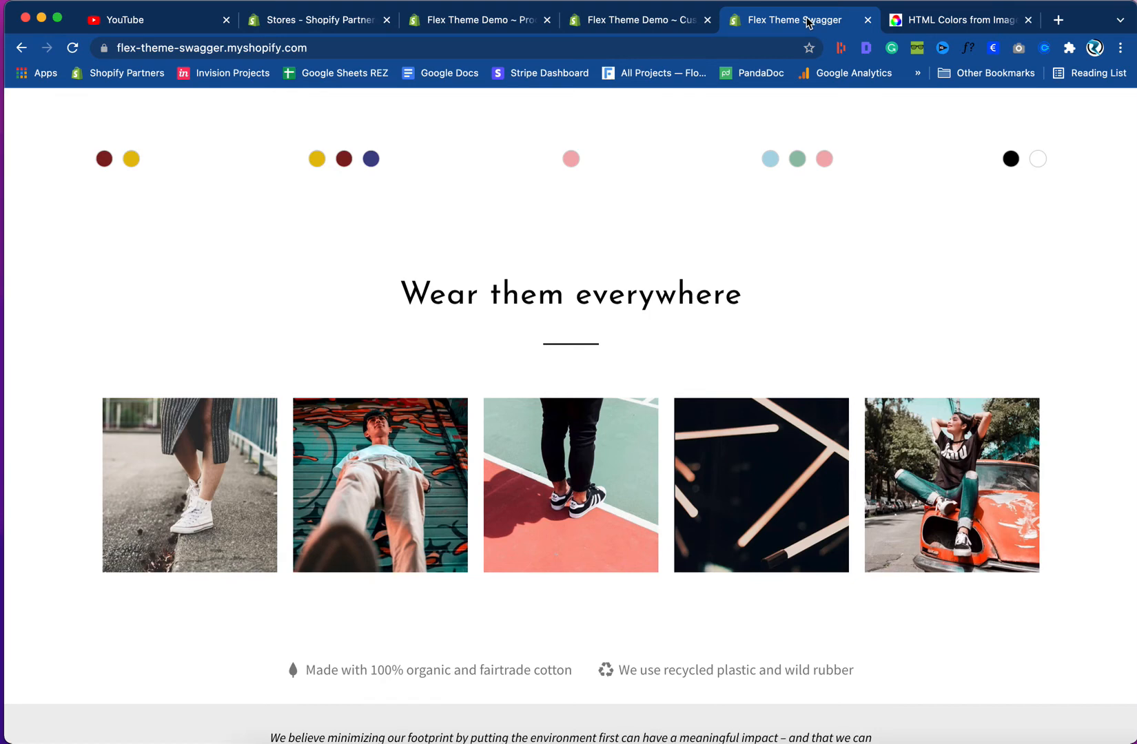
- Upload the swagger__gallery-01 picture from the Banner Images folder and use it for the Gallery section's first image block
{"action": "left_click", "coordinate": [641, 20]}
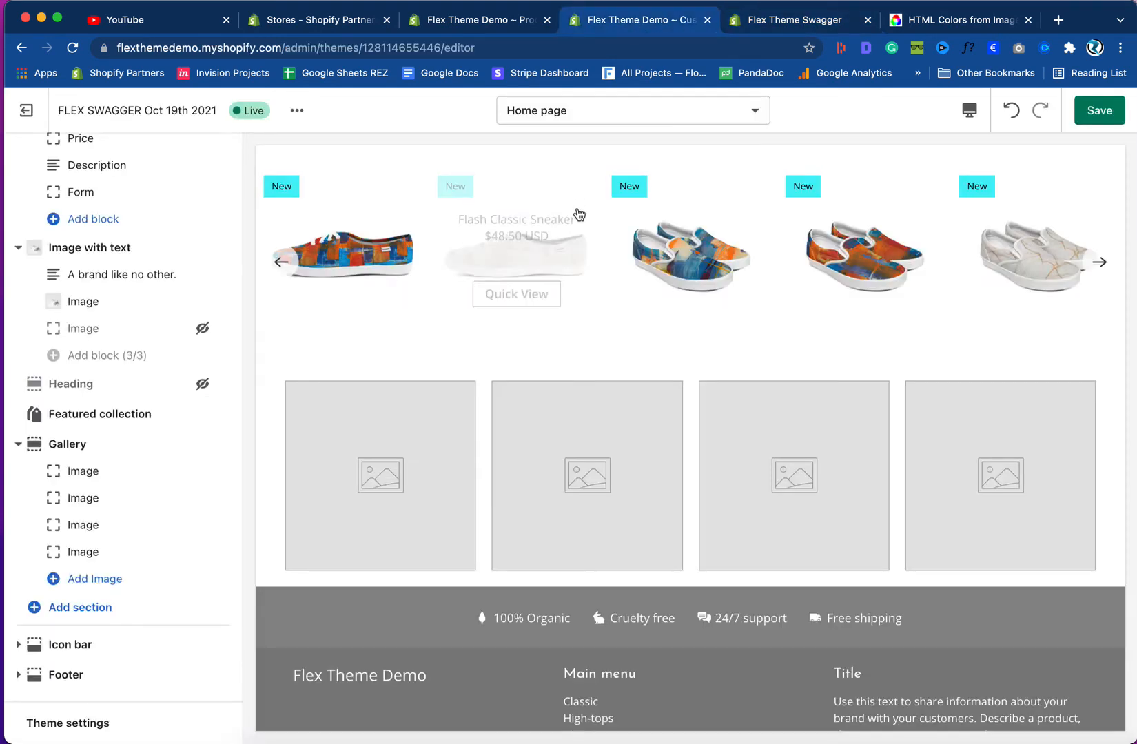
{"action": "left_click", "coordinate": [75, 471]}
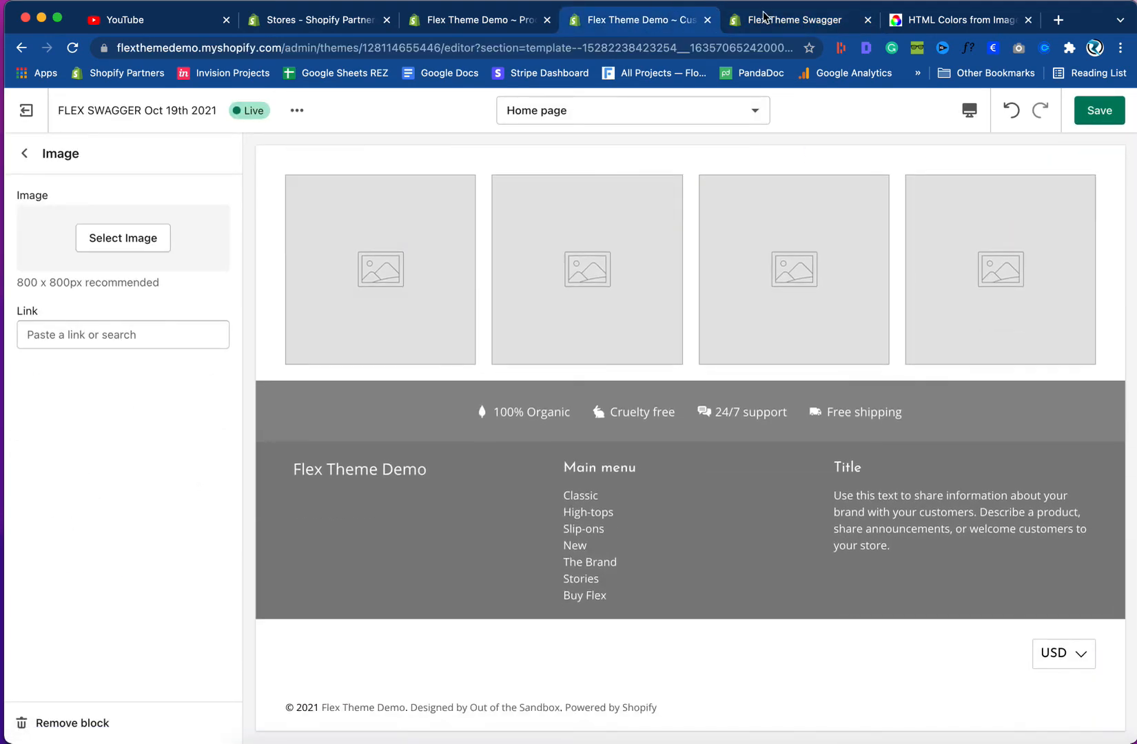
{"action": "left_click", "coordinate": [768, 22]}
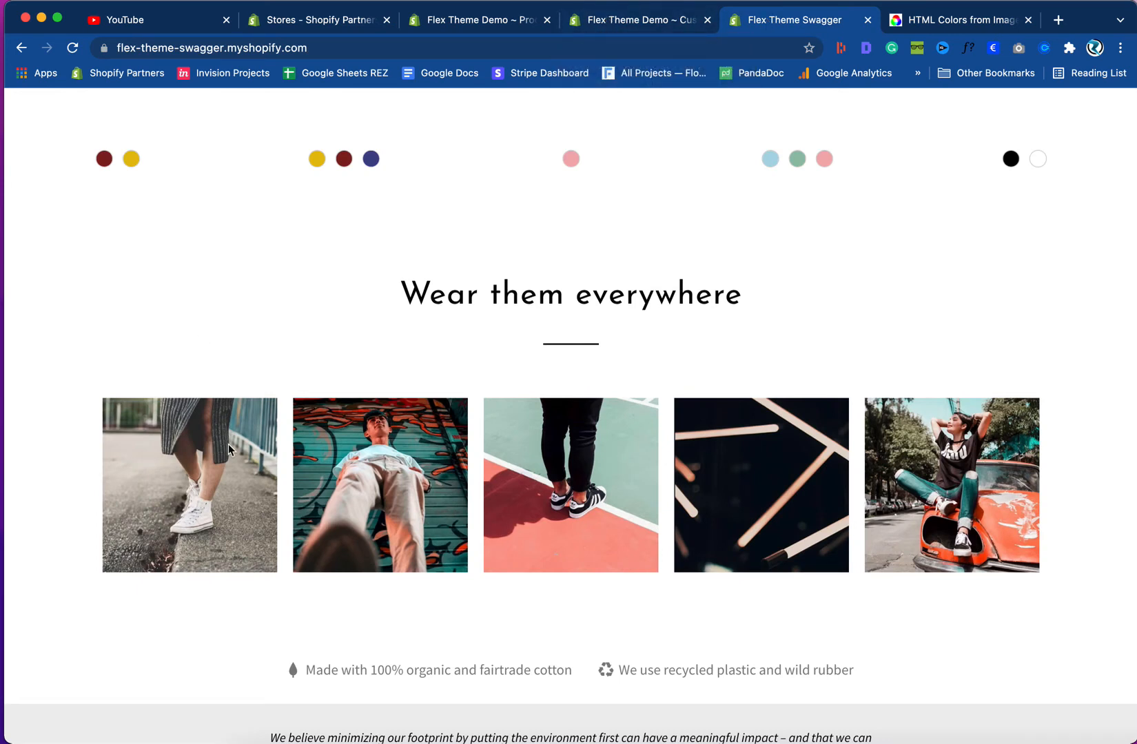
{"action": "left_click", "coordinate": [648, 24]}
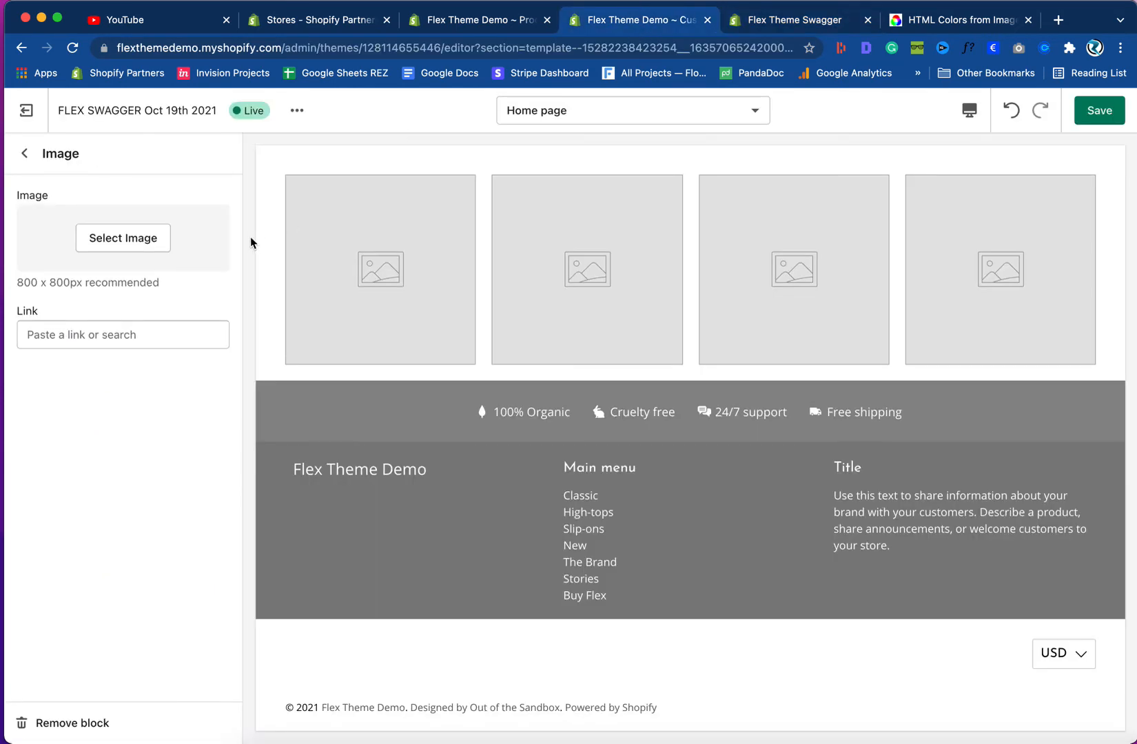
{"action": "left_click", "coordinate": [142, 239]}
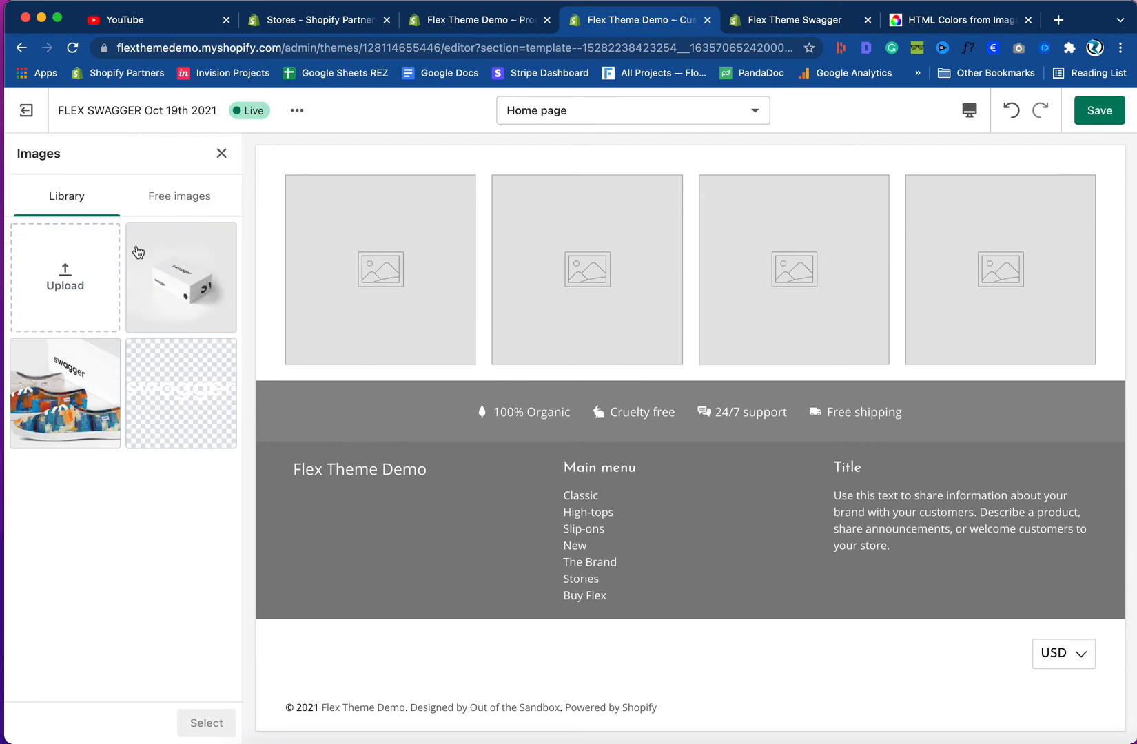
{"action": "left_click", "coordinate": [66, 279]}
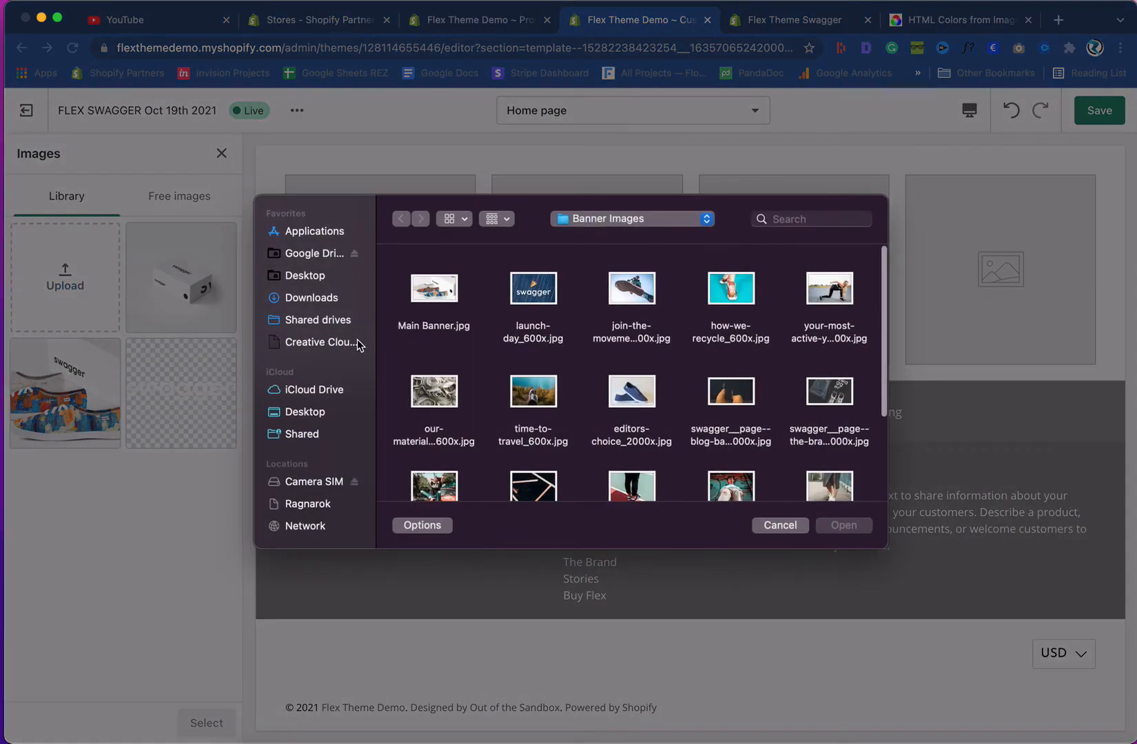
{"action": "scroll", "coordinate": [538, 416], "scroll_direction": "down", "scroll_amount": 3}
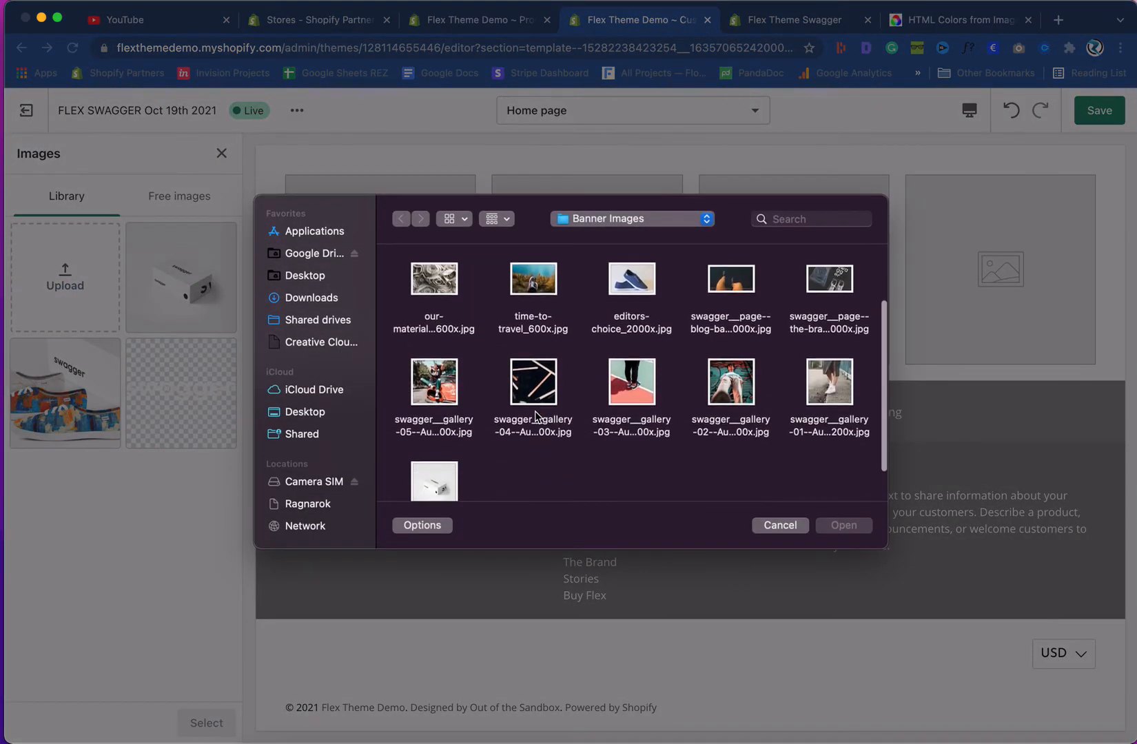
{"action": "left_click", "coordinate": [836, 386]}
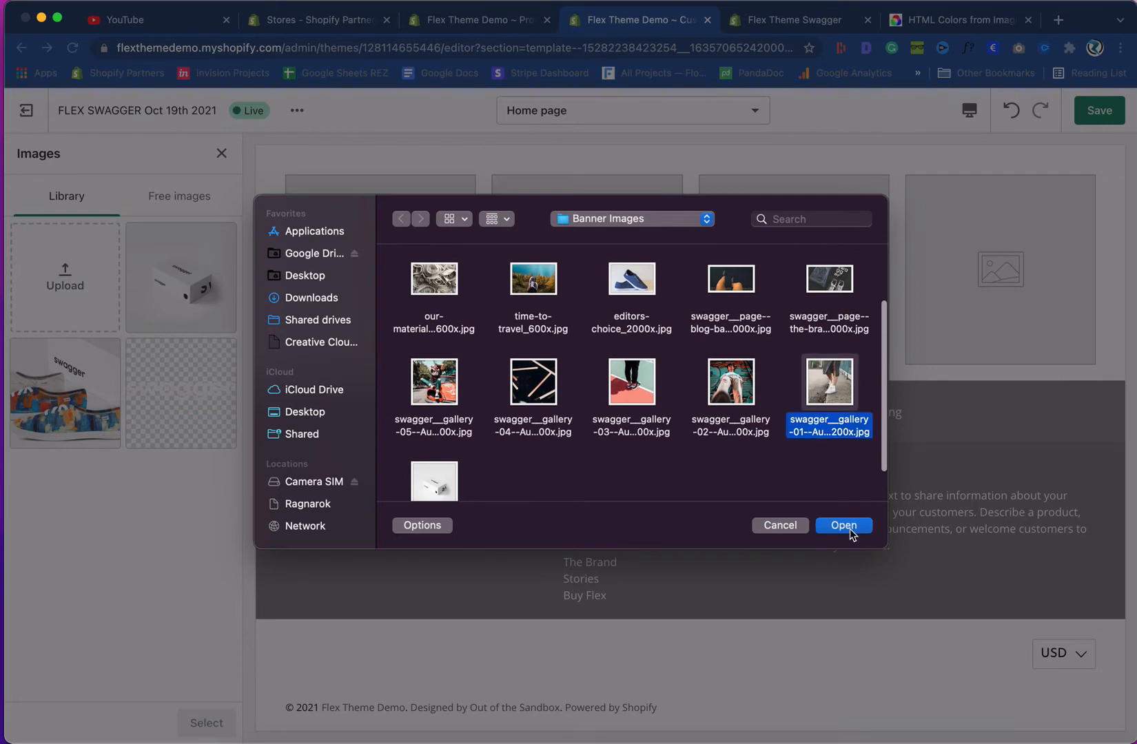
{"action": "left_click", "coordinate": [851, 531]}
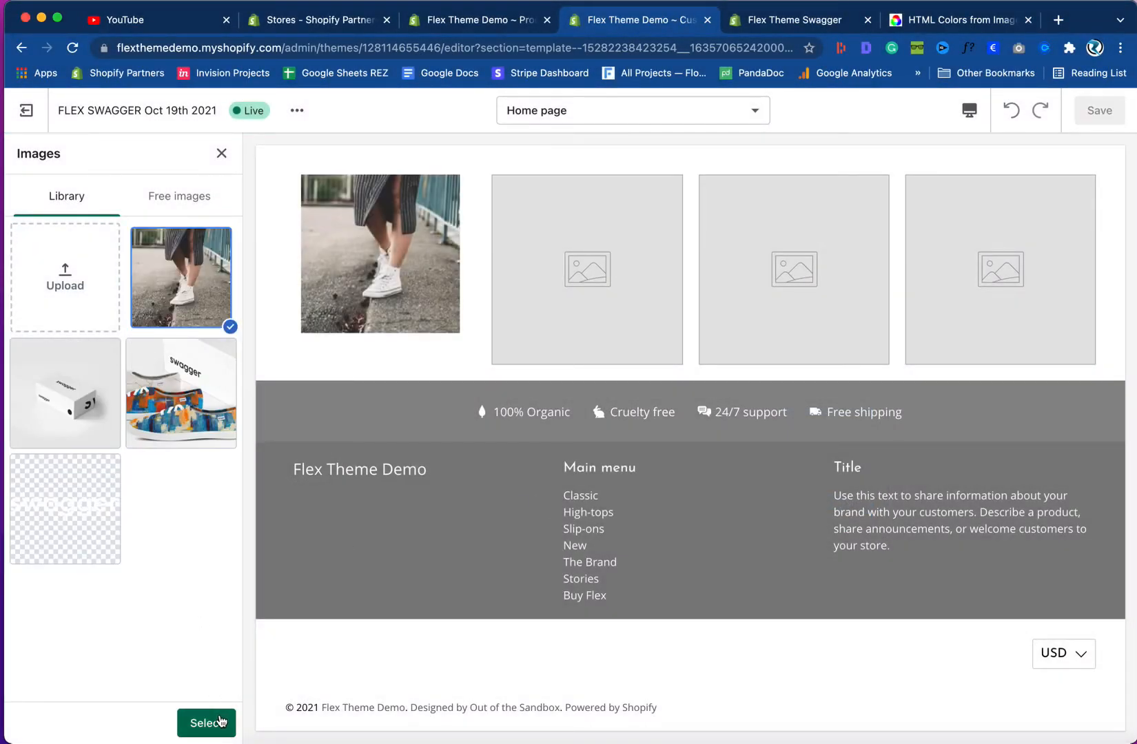
{"action": "left_click", "coordinate": [219, 722]}
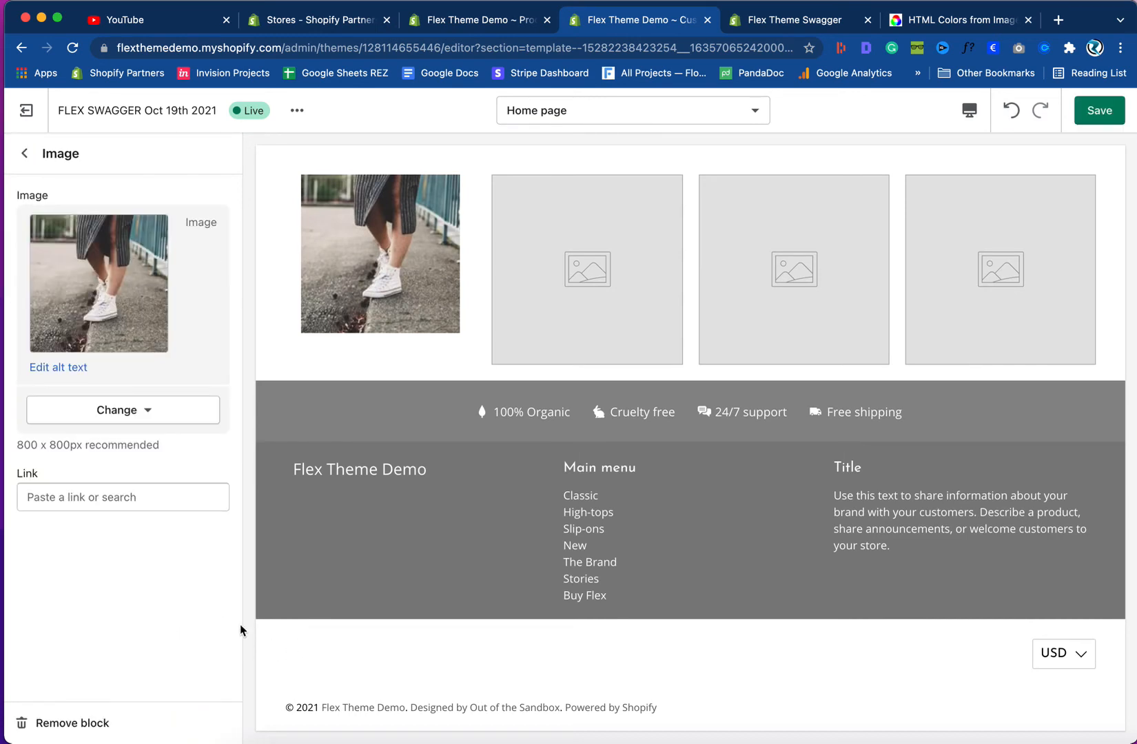
- Compare the first gallery image with the reference store's Wear them everywhere gallery and save the home page
{"action": "scroll", "coordinate": [310, 623], "scroll_direction": "up", "scroll_amount": 3}
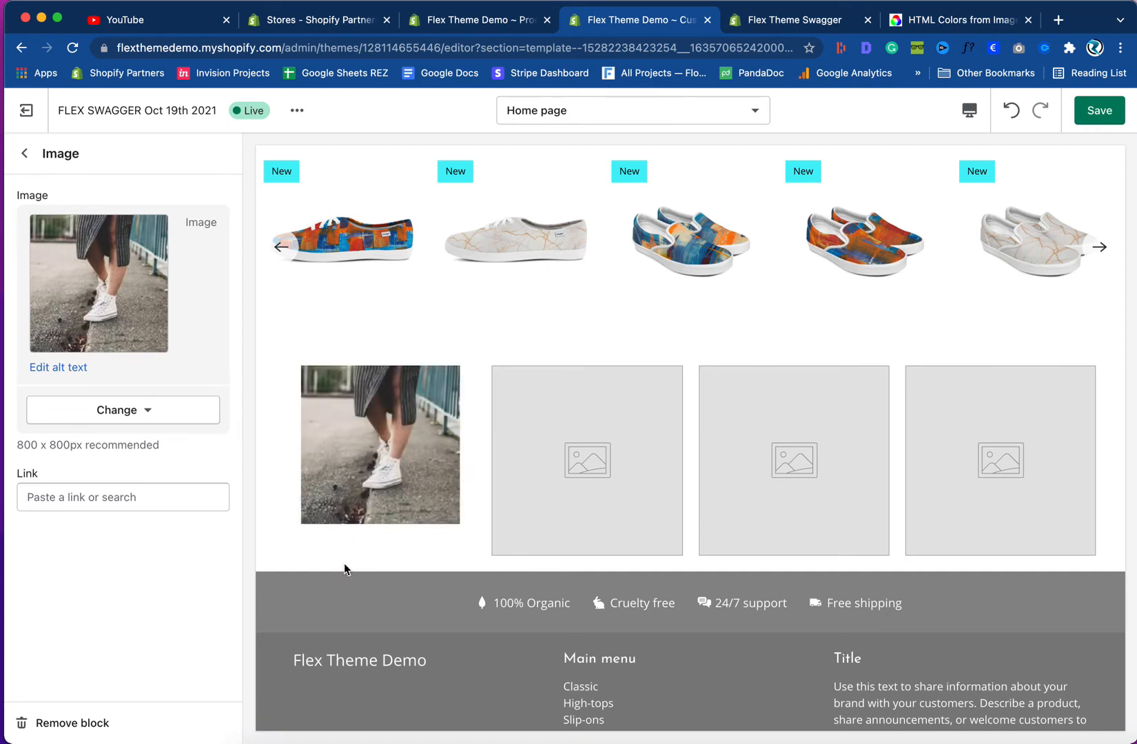
{"action": "left_click", "coordinate": [750, 24]}
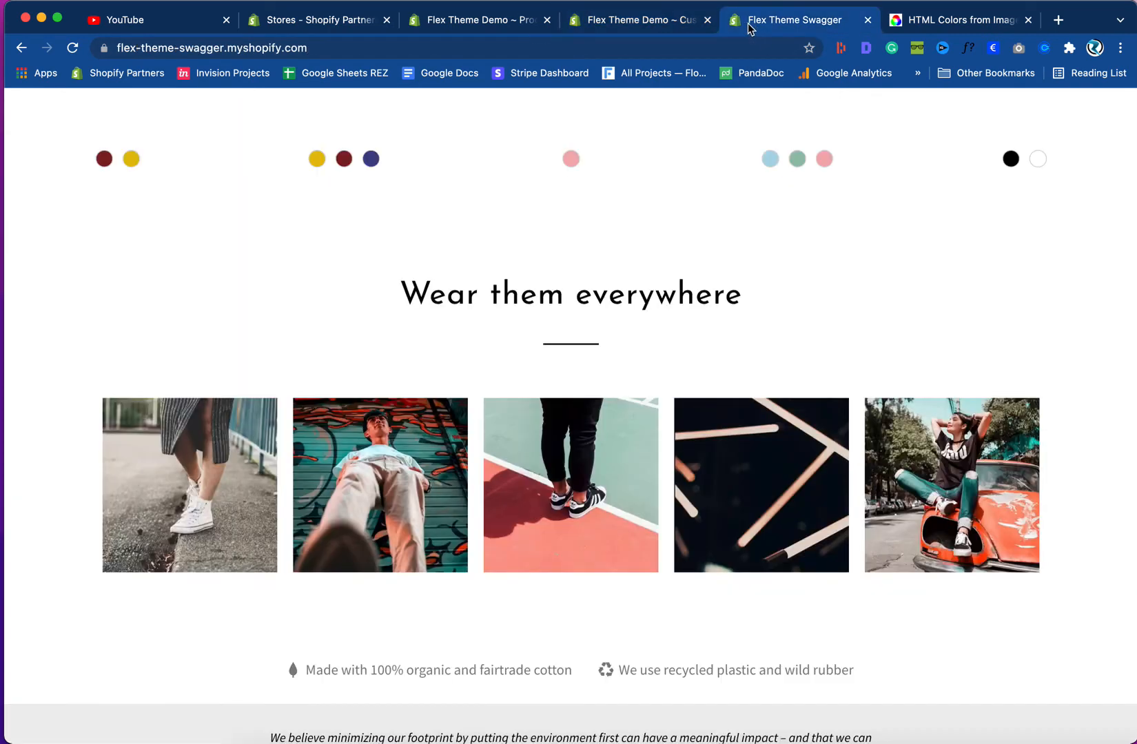
{"action": "left_click", "coordinate": [629, 20]}
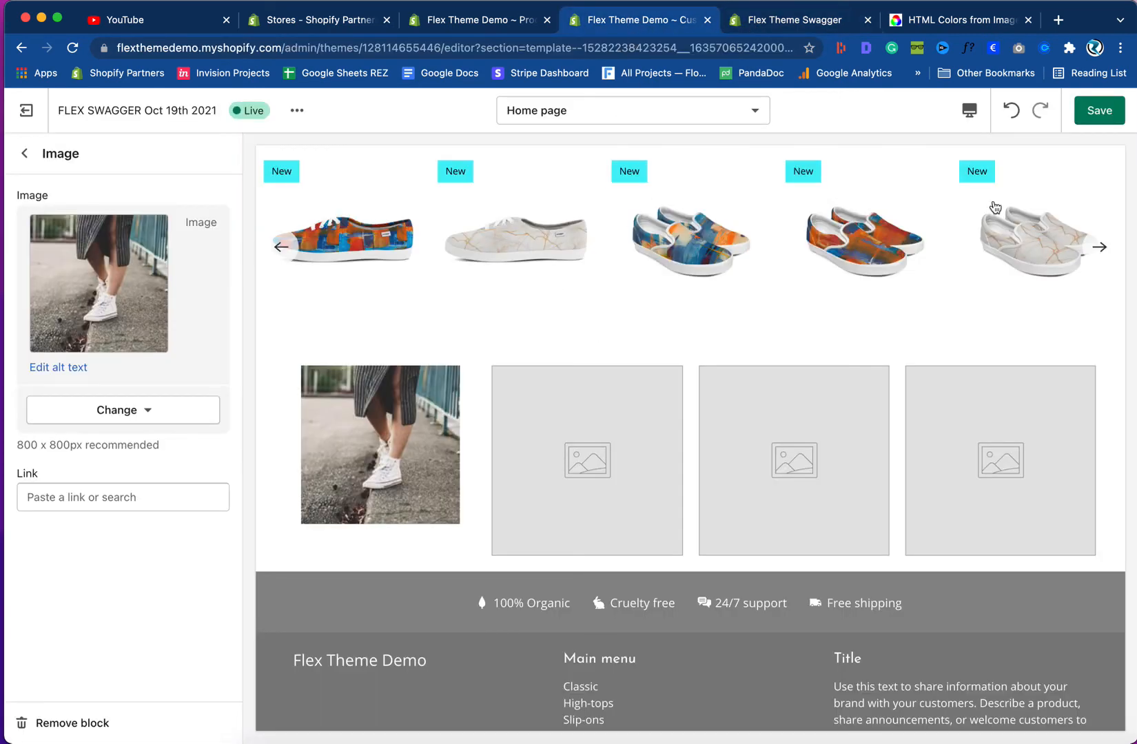
{"action": "left_click", "coordinate": [1105, 116]}
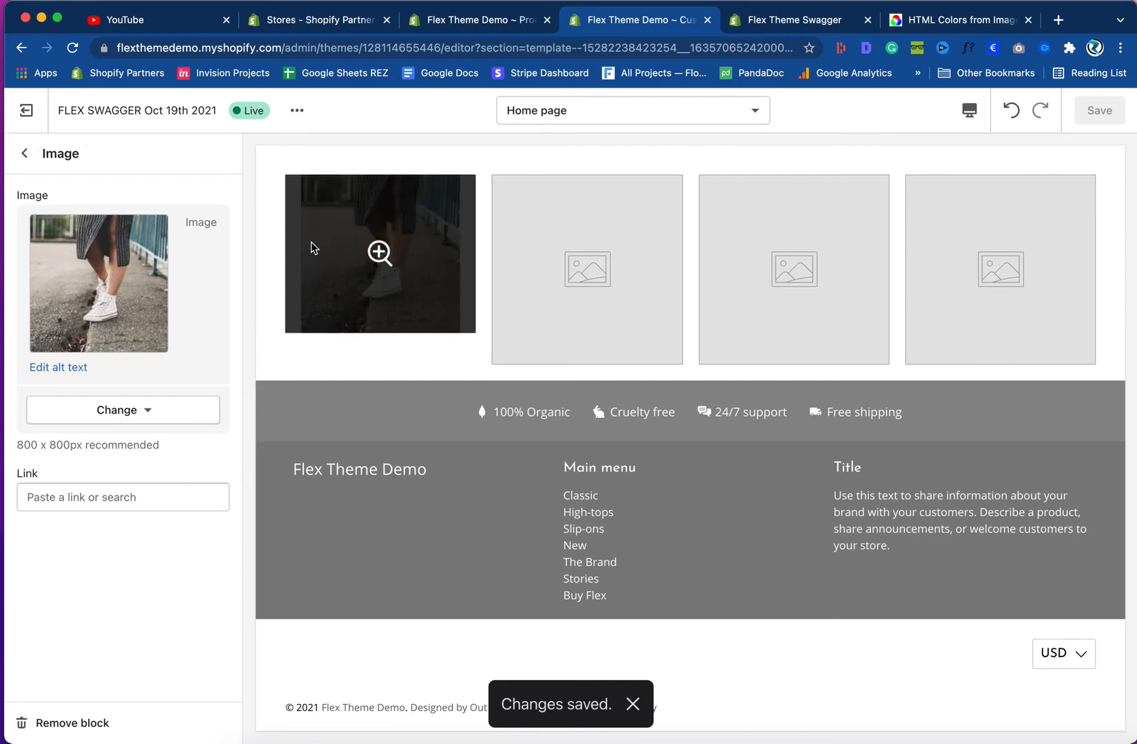
- Keep the Gallery section's style as Classic and disable its lightbox
{"action": "left_click", "coordinate": [24, 155]}
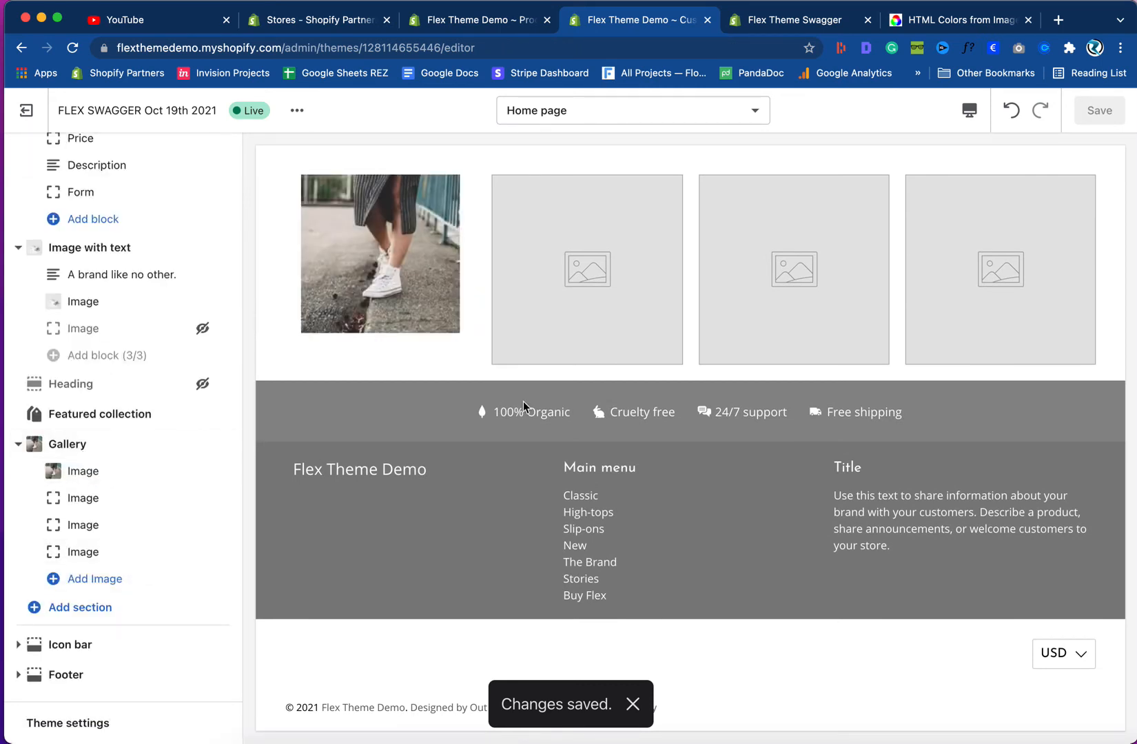
{"action": "left_click", "coordinate": [765, 21]}
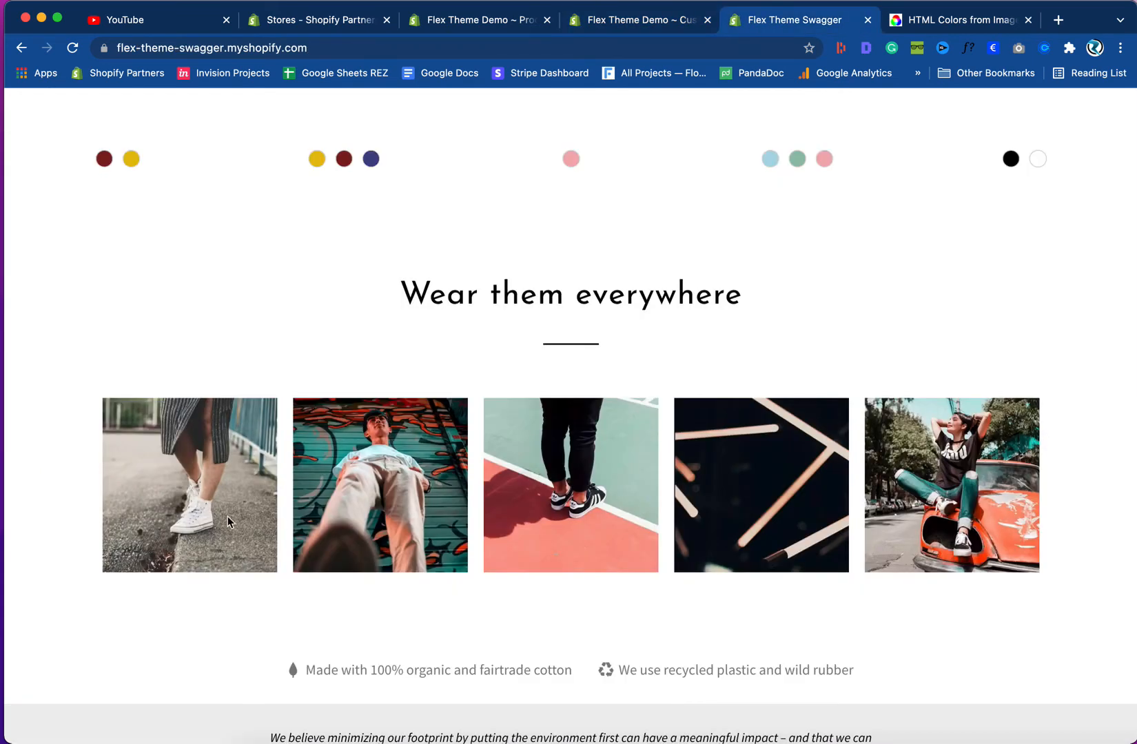
{"action": "left_click", "coordinate": [648, 24]}
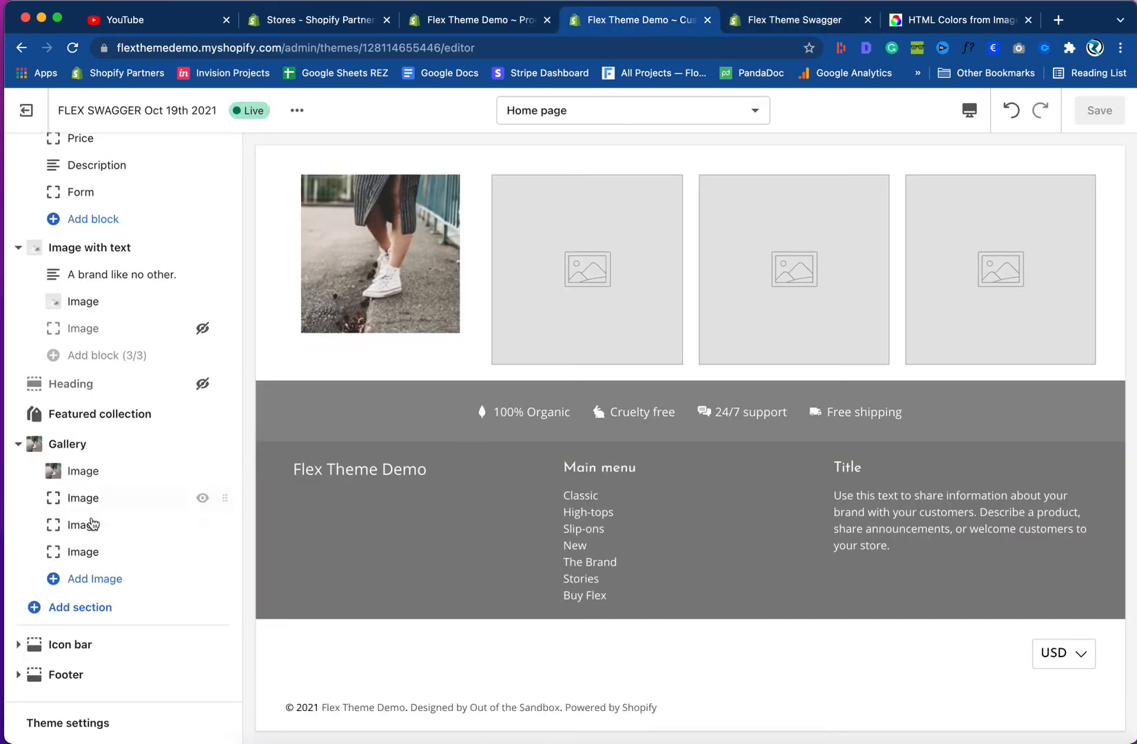
{"action": "left_click", "coordinate": [89, 444]}
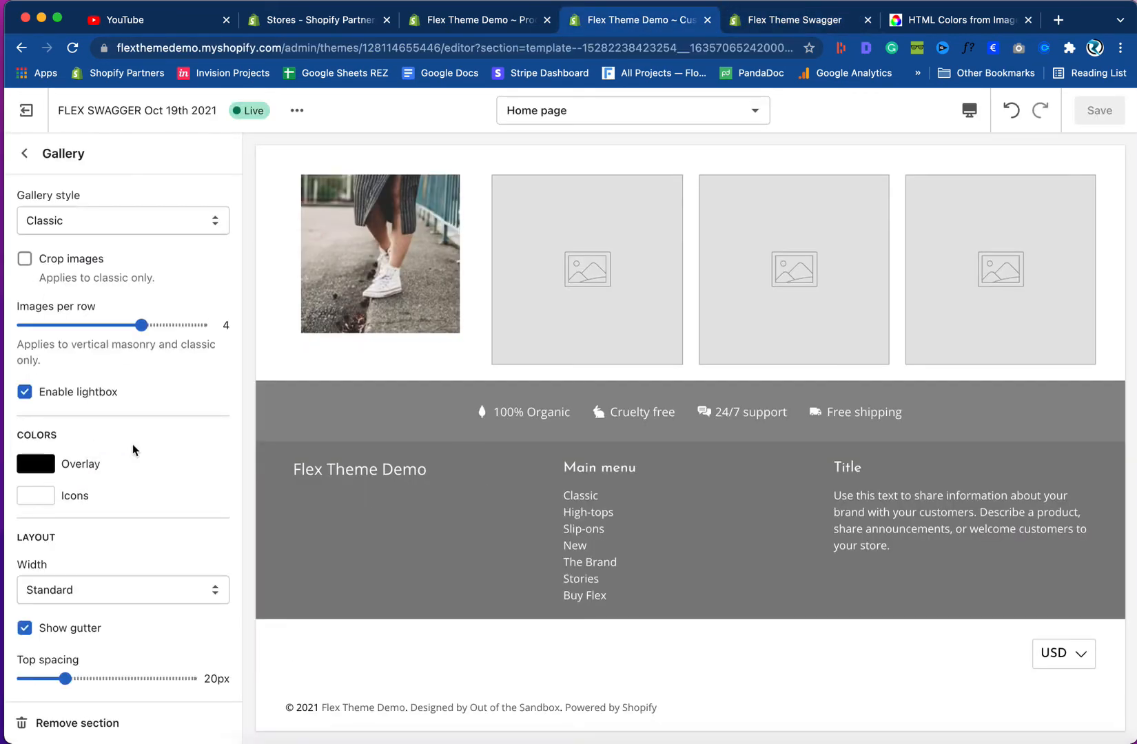
{"action": "scroll", "coordinate": [360, 504], "scroll_direction": "up", "scroll_amount": 2}
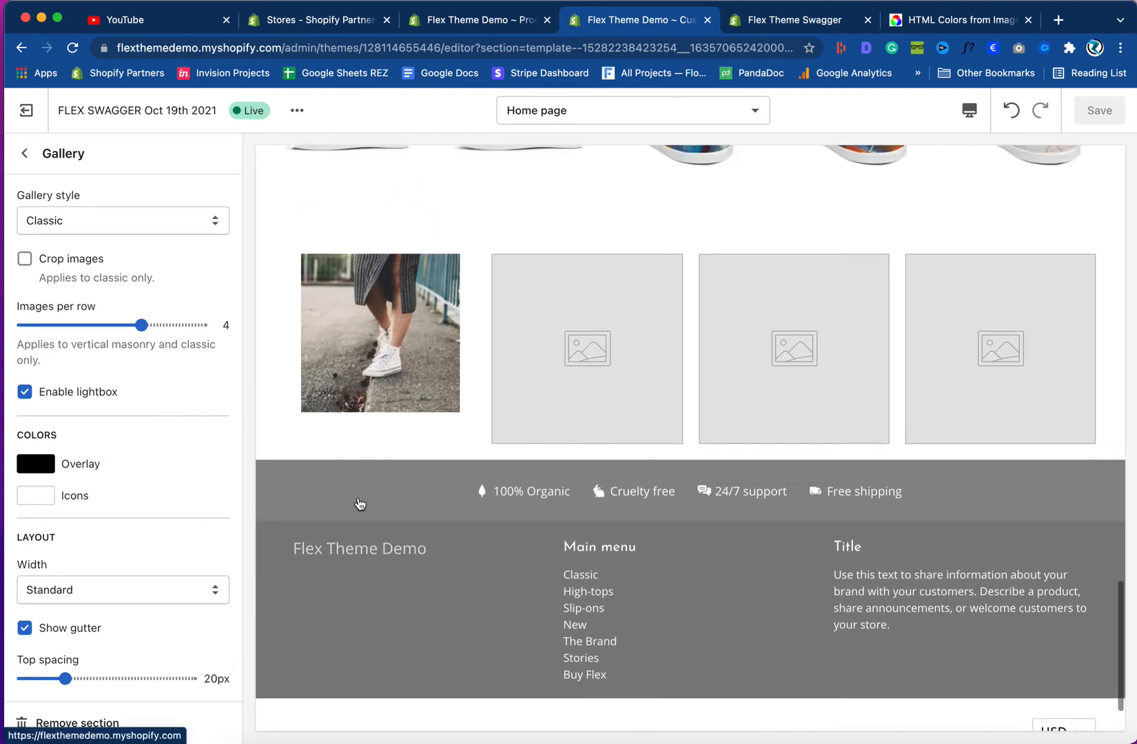
{"action": "left_click", "coordinate": [115, 231]}
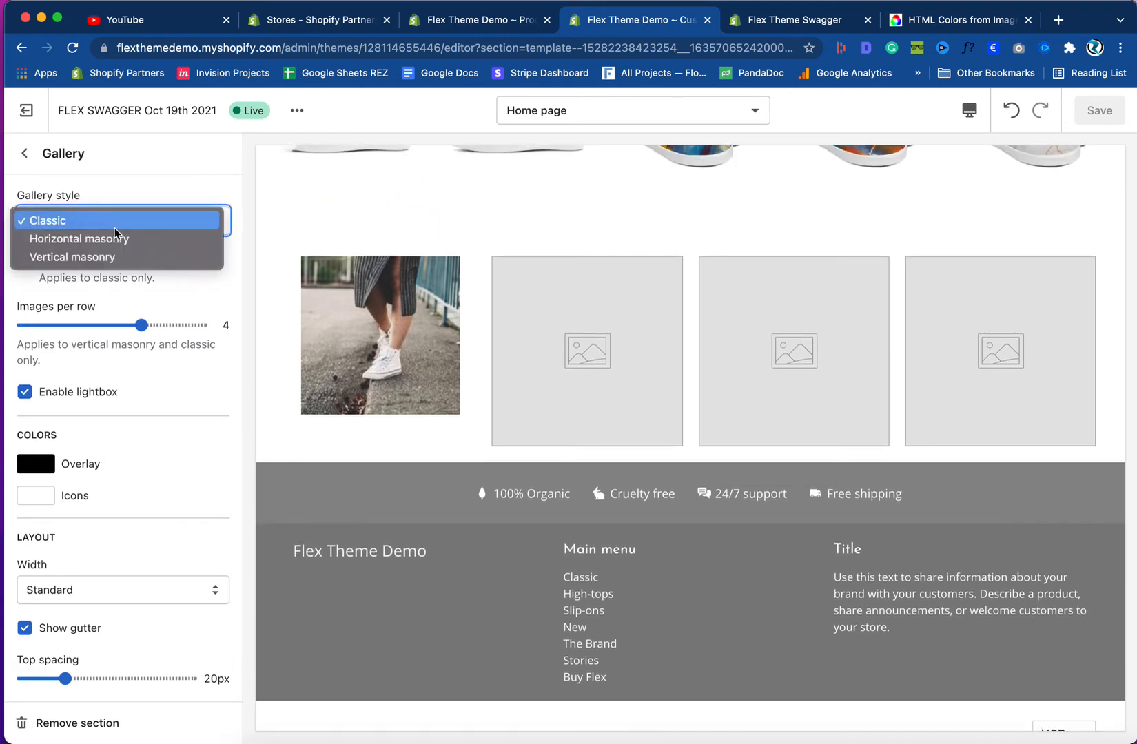
{"action": "left_click", "coordinate": [177, 216]}
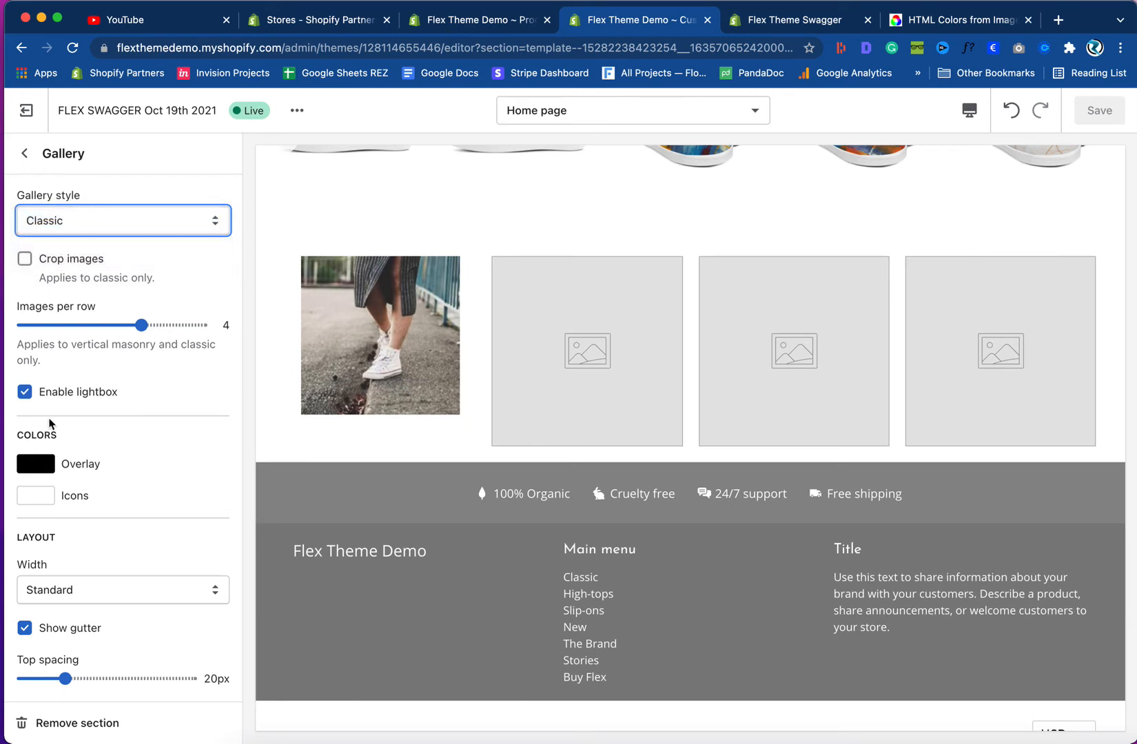
{"action": "left_click", "coordinate": [25, 392]}
{"action": "scroll", "coordinate": [308, 607], "scroll_direction": "down", "scroll_amount": 2}
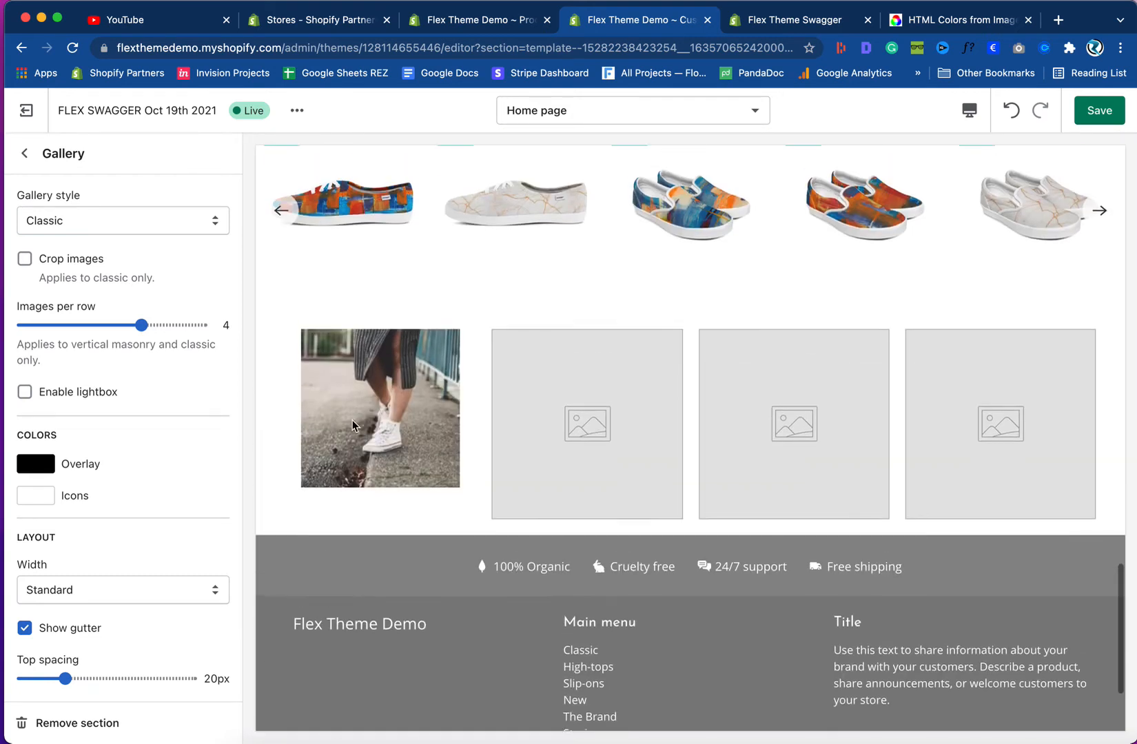
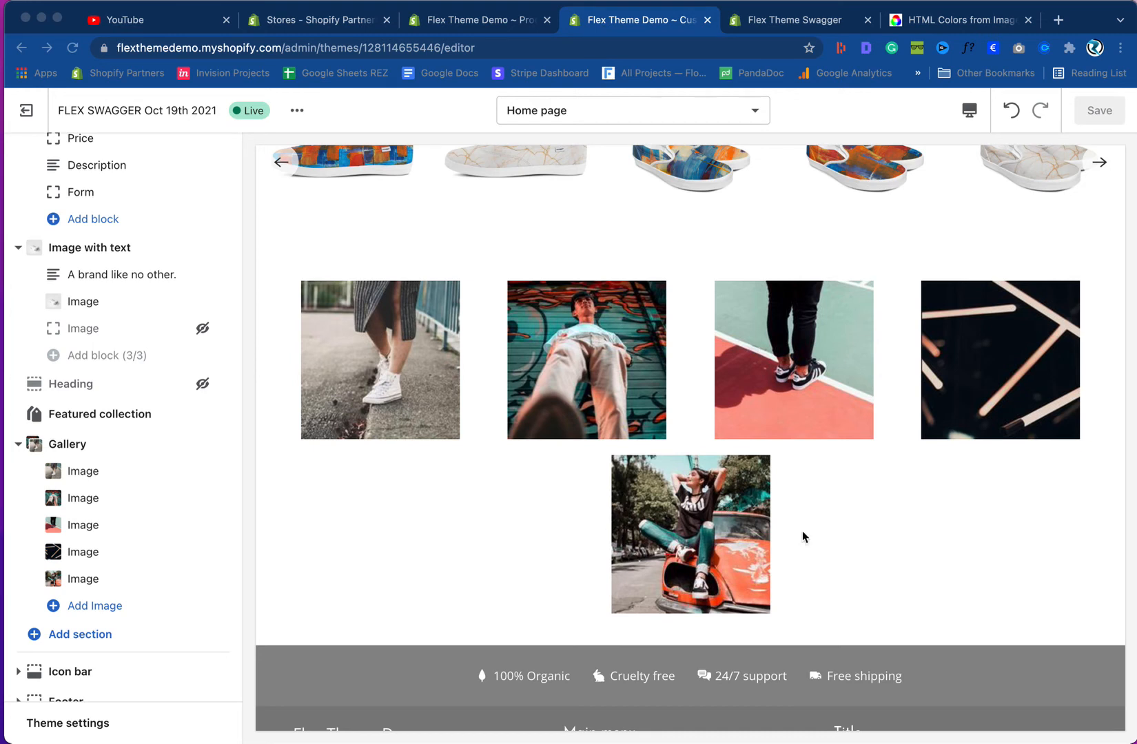
- Compare the five-image gallery with the reference store and examine the Gallery section's settings for a heading option
{"action": "scroll", "coordinate": [800, 530], "scroll_direction": "up", "scroll_amount": 2}
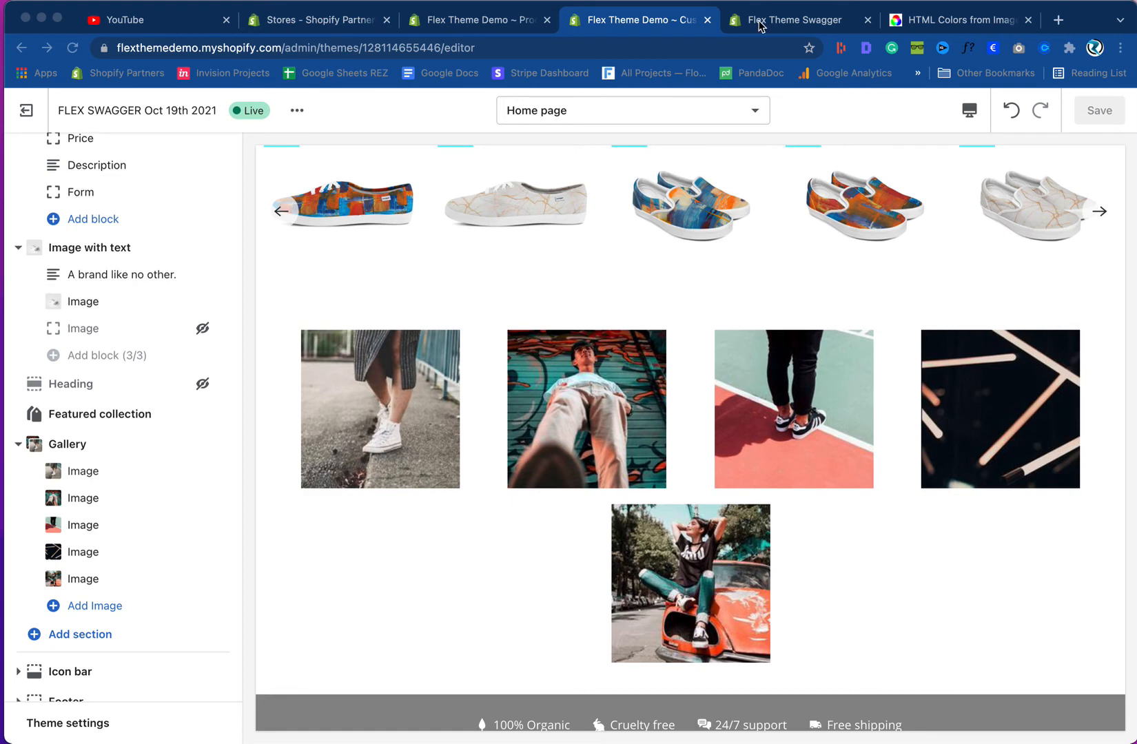
{"action": "left_click", "coordinate": [792, 20]}
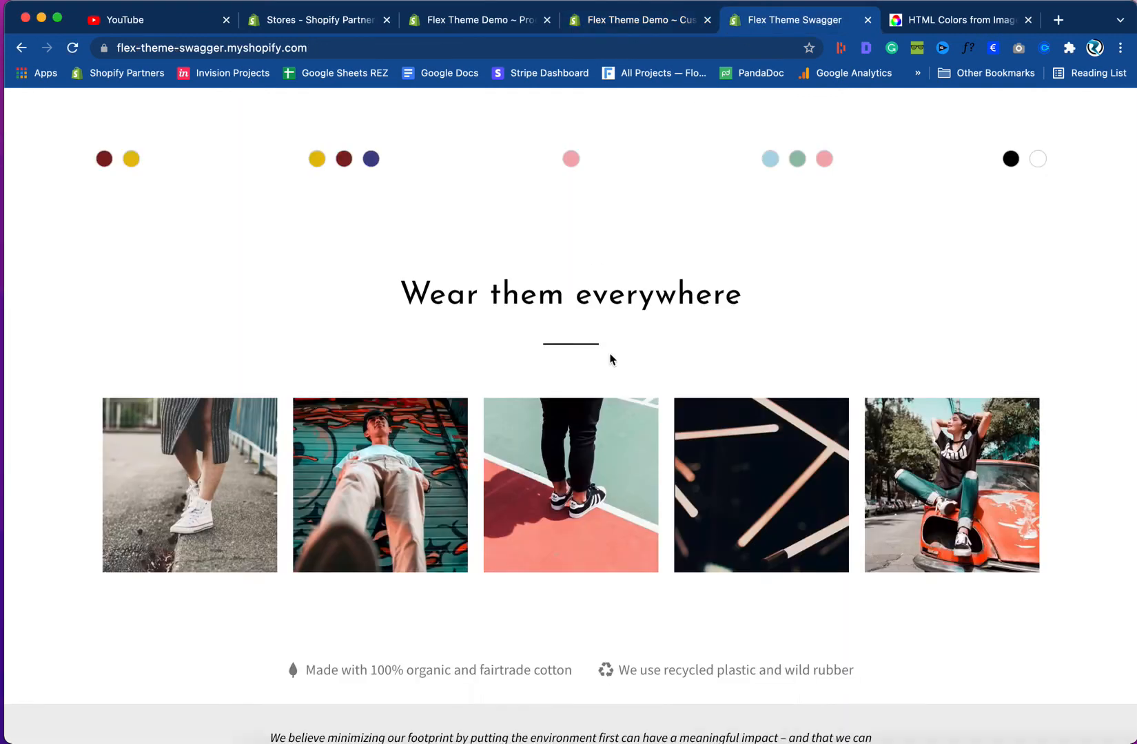
{"action": "left_click", "coordinate": [652, 26]}
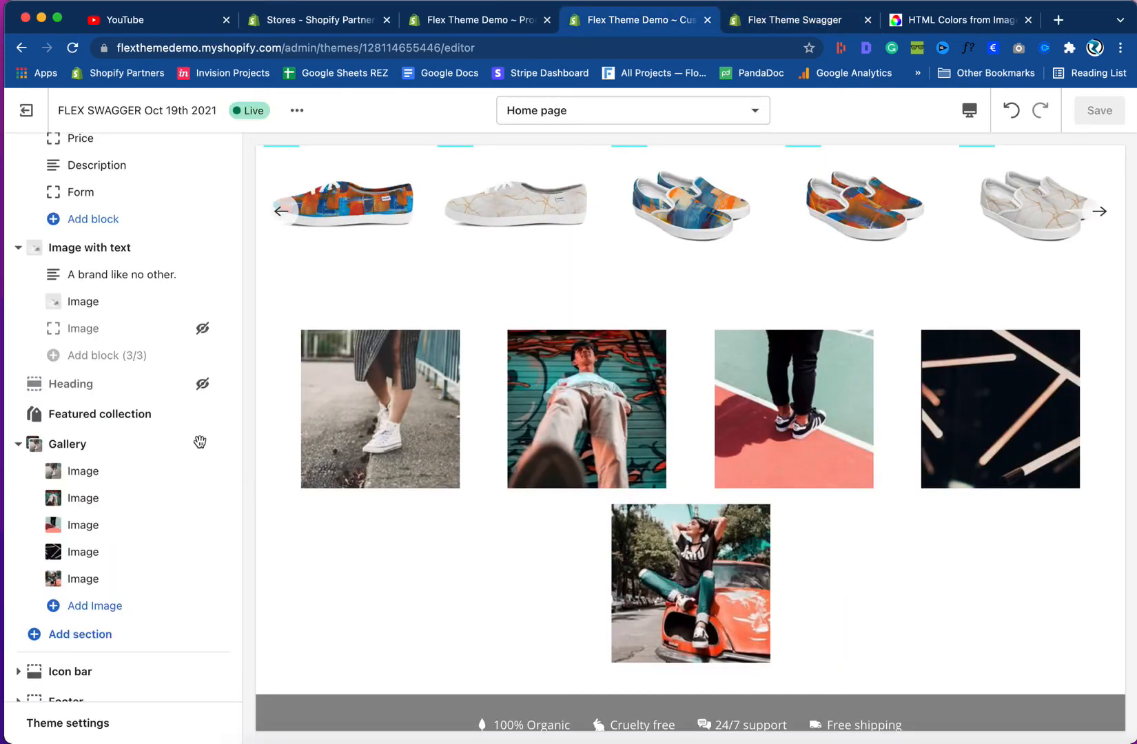
{"action": "left_click", "coordinate": [81, 447]}
{"action": "scroll", "coordinate": [93, 448], "scroll_direction": "down", "scroll_amount": 3}
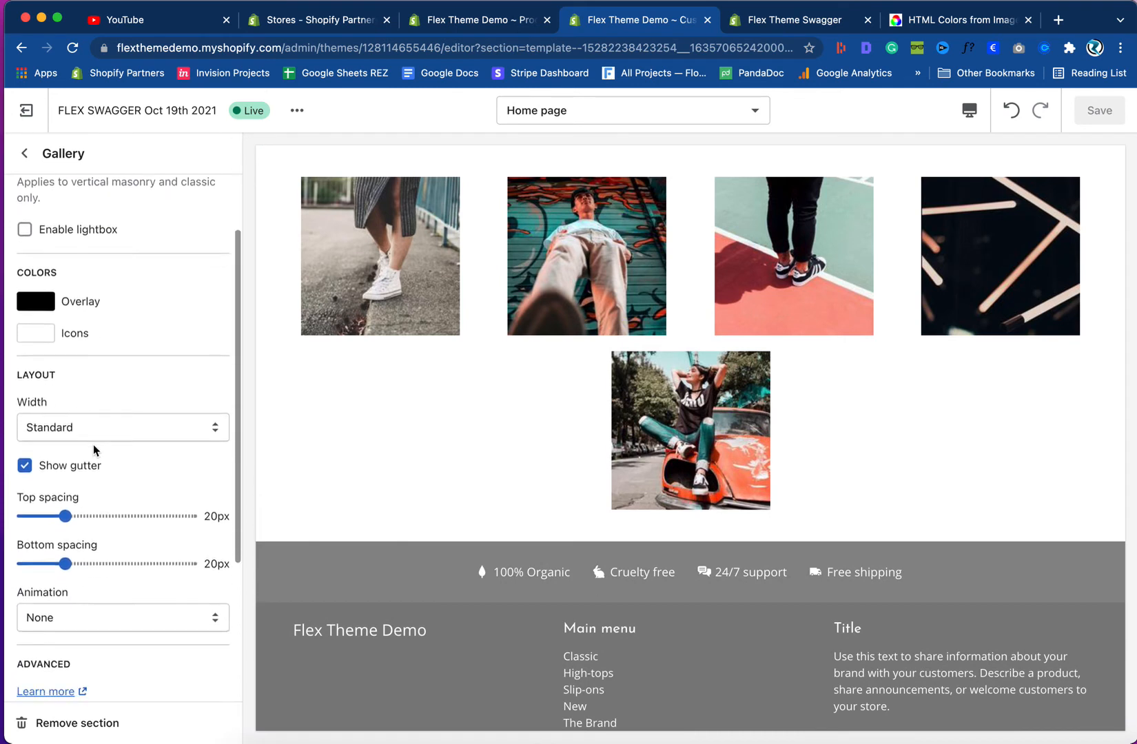
{"action": "scroll", "coordinate": [97, 448], "scroll_direction": "down", "scroll_amount": 5}
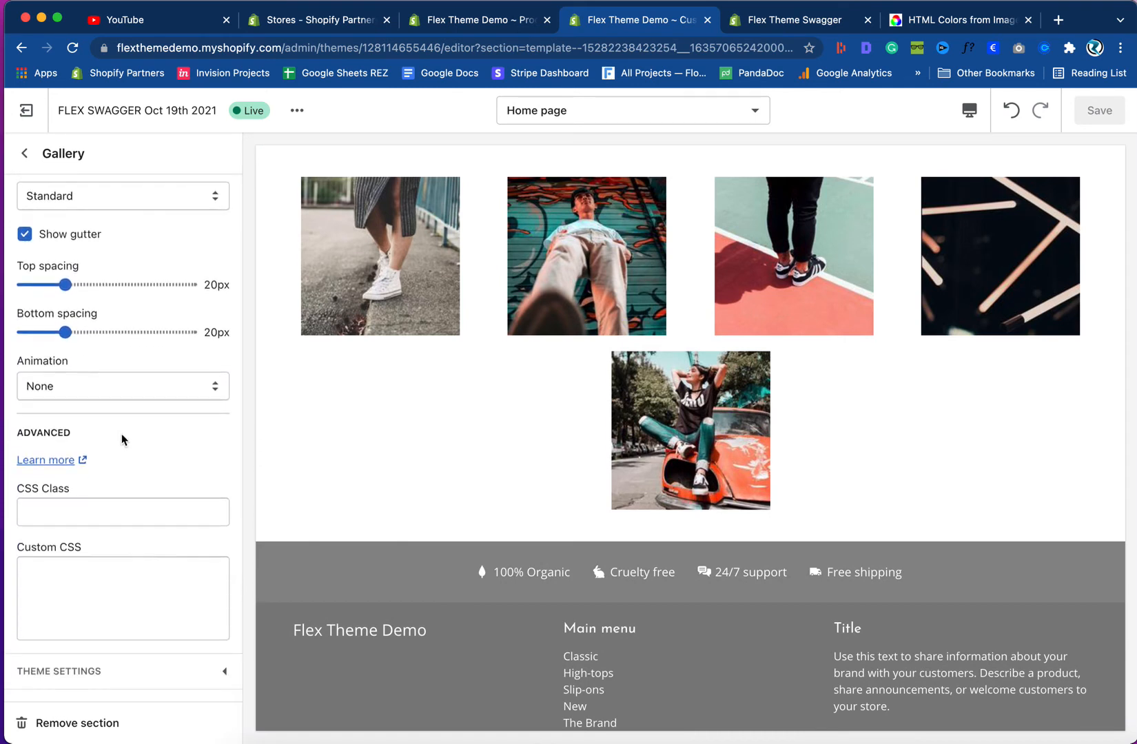
{"action": "scroll", "coordinate": [122, 434], "scroll_direction": "up", "scroll_amount": 6}
{"action": "scroll", "coordinate": [464, 489], "scroll_direction": "up", "scroll_amount": 2}
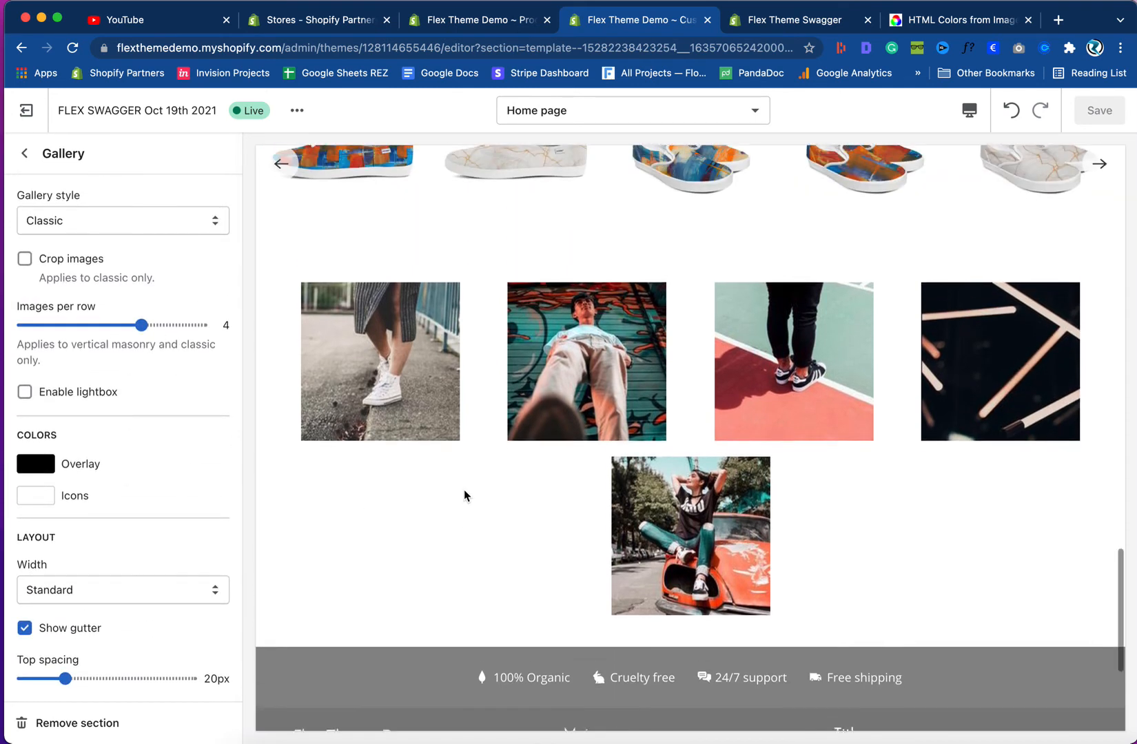
{"action": "scroll", "coordinate": [464, 489], "scroll_direction": "up", "scroll_amount": 5}
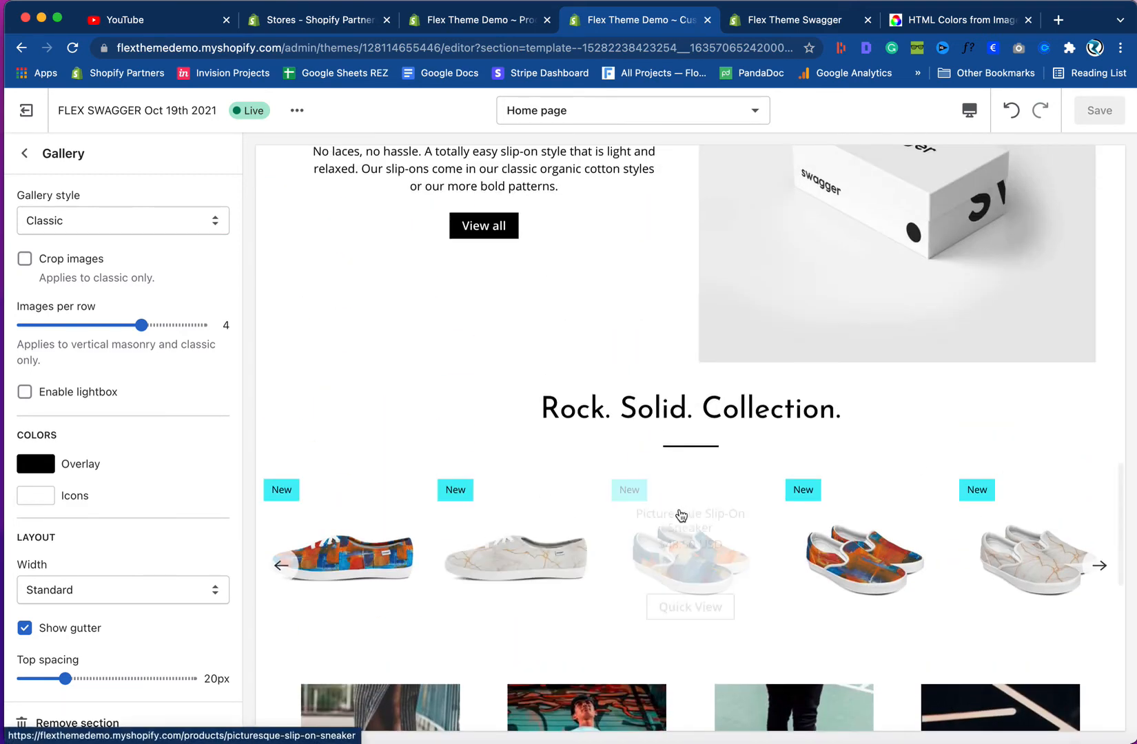
{"action": "scroll", "coordinate": [560, 569], "scroll_direction": "down", "scroll_amount": 6}
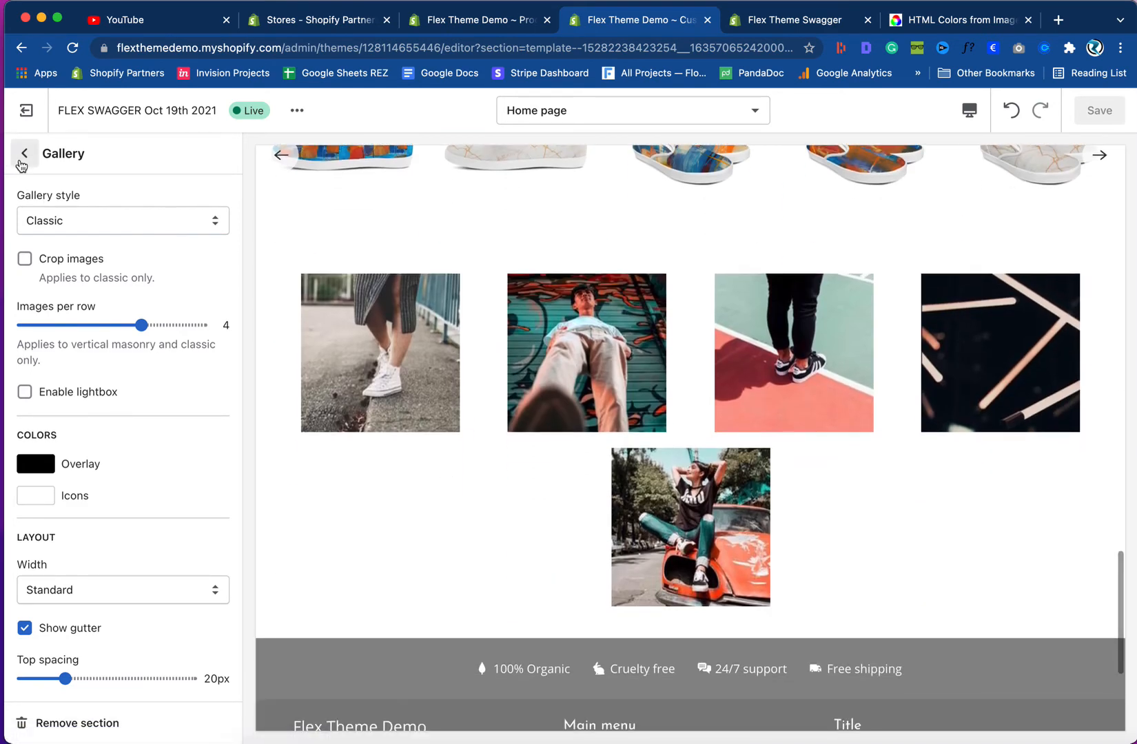
- Unhide the Heading section and move it between the Featured collection and Gallery sections
{"action": "left_click", "coordinate": [24, 155]}
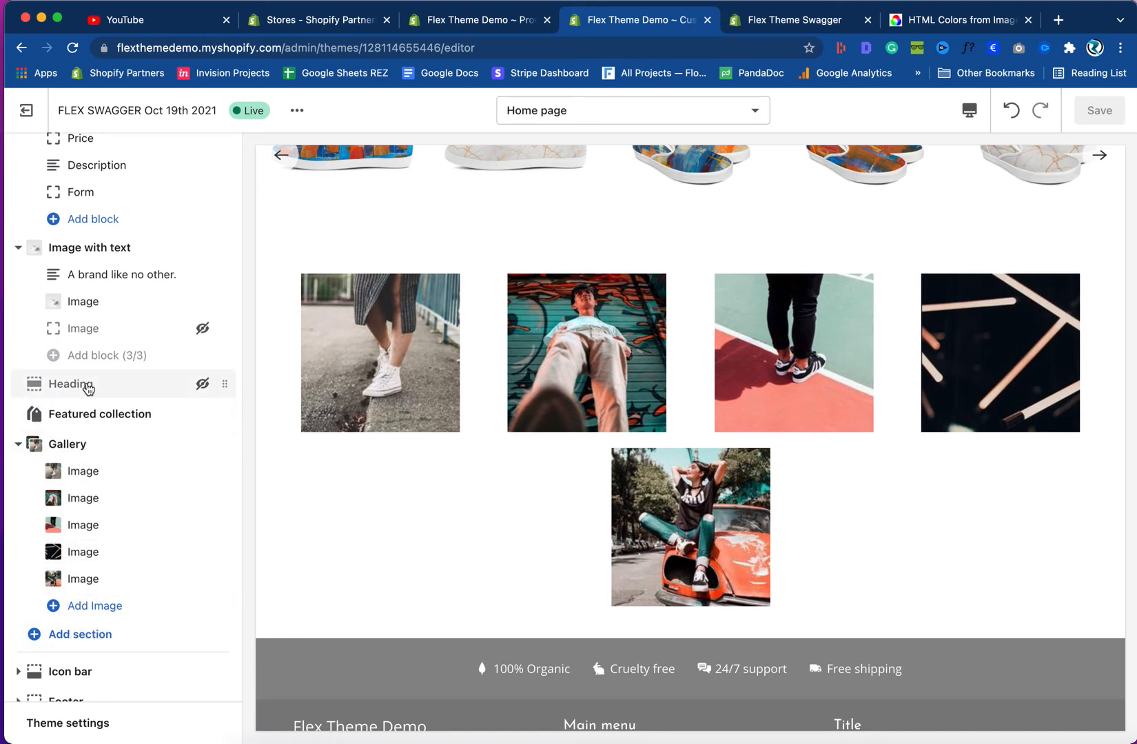
{"action": "left_click", "coordinate": [202, 384]}
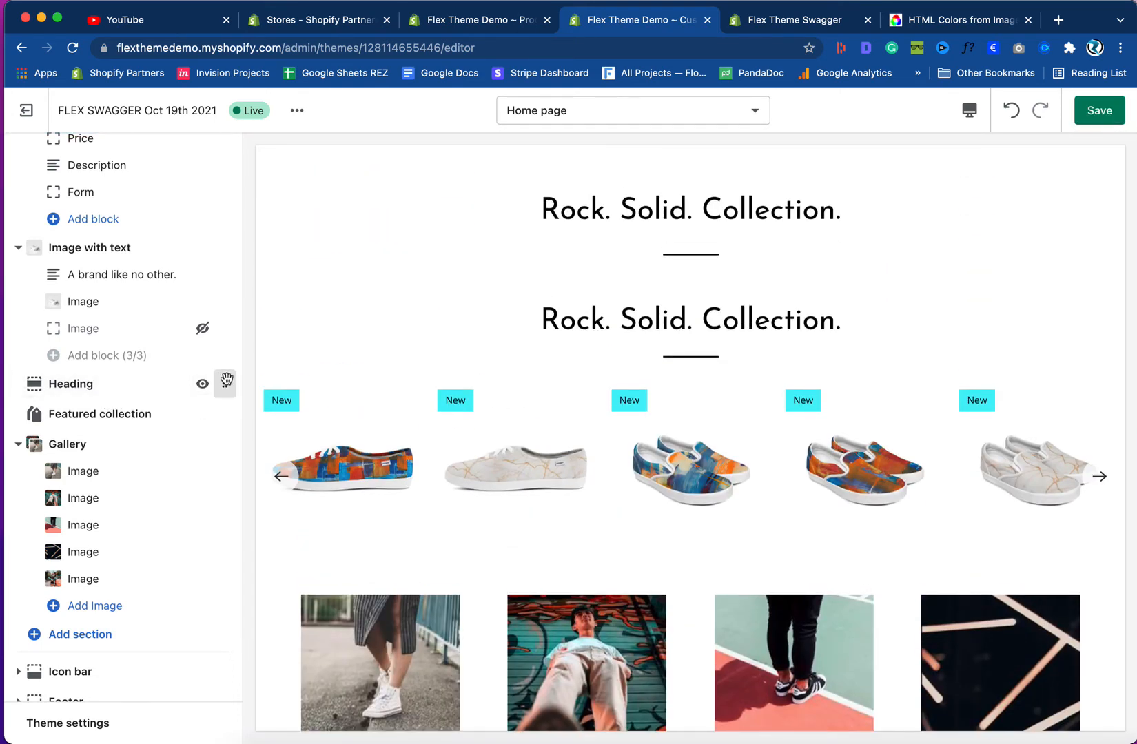
{"action": "left_click_drag", "start_coordinate": [226, 383], "coordinate": [224, 421]}
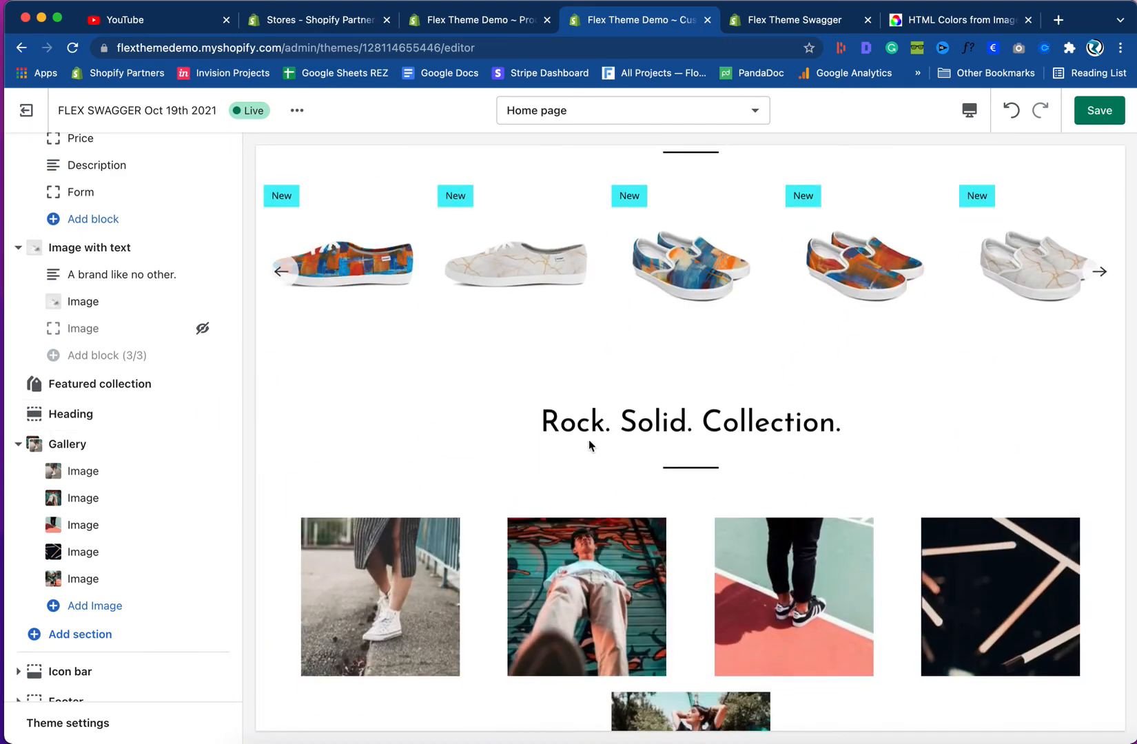
- Copy the gallery heading from the reference store, set the Heading section's text to "Wear them everywhere", and save the home page
{"action": "left_click", "coordinate": [775, 22]}
{"action": "left_click_drag", "start_coordinate": [396, 300], "coordinate": [753, 298]}
{"action": "right_click", "coordinate": [730, 296]}
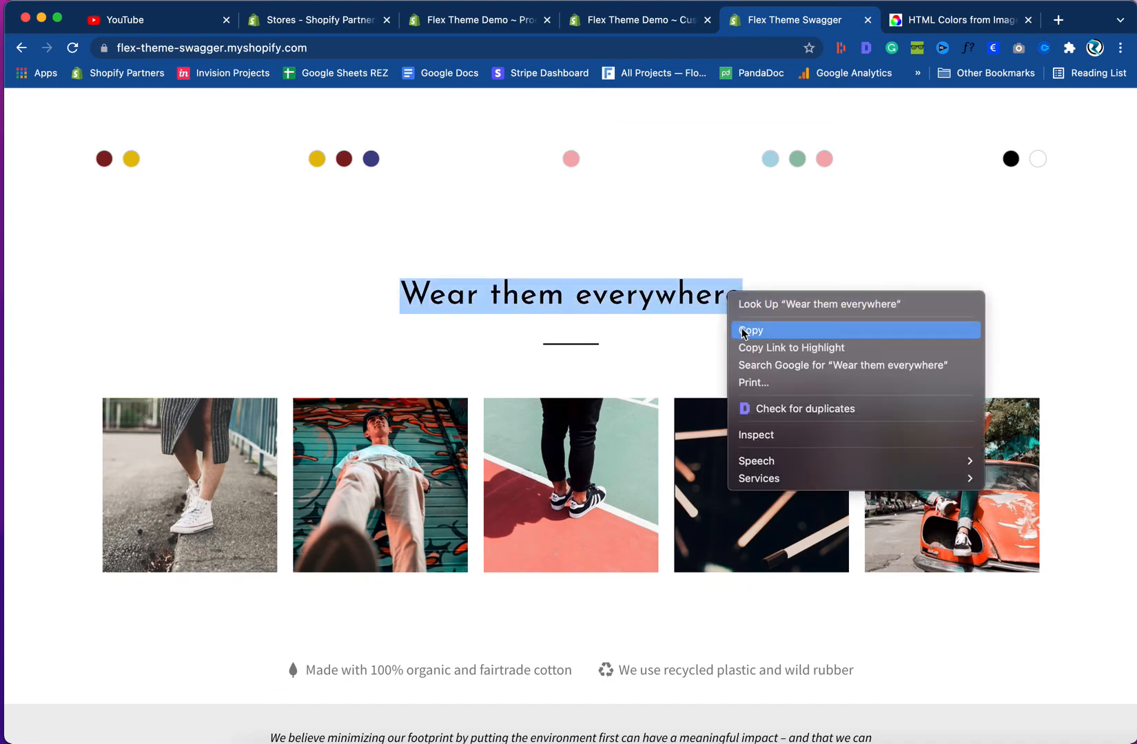
{"action": "left_click", "coordinate": [745, 329]}
{"action": "left_click", "coordinate": [651, 21]}
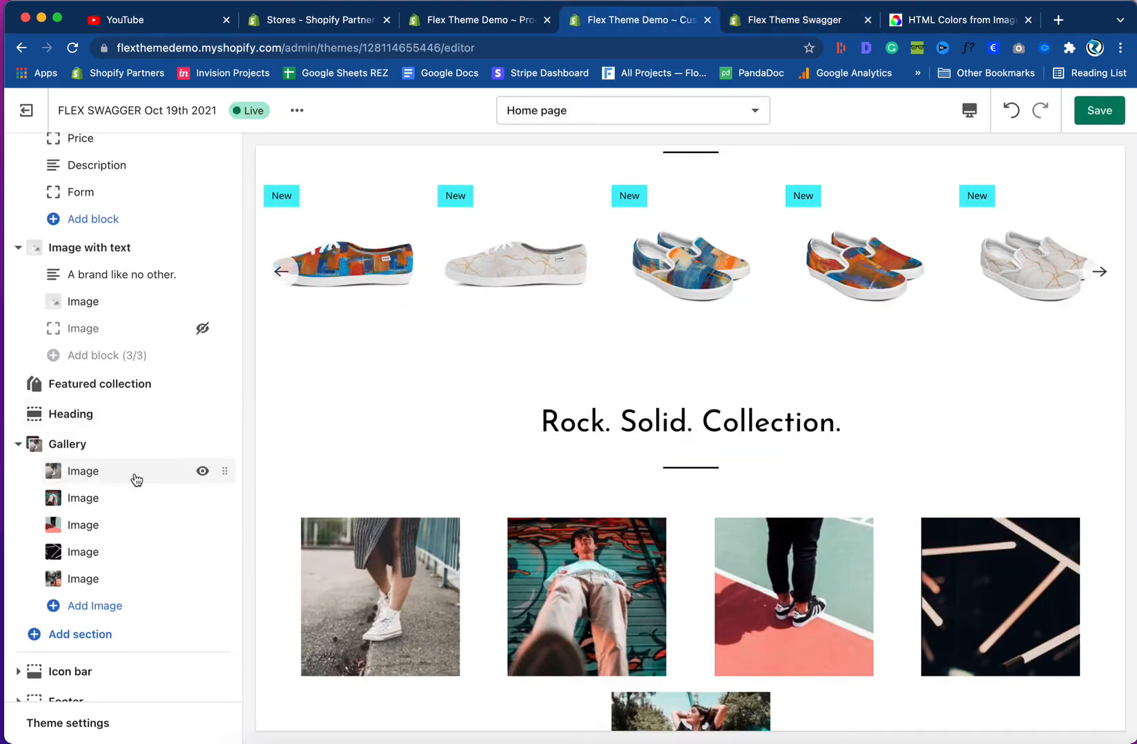
{"action": "left_click", "coordinate": [114, 417]}
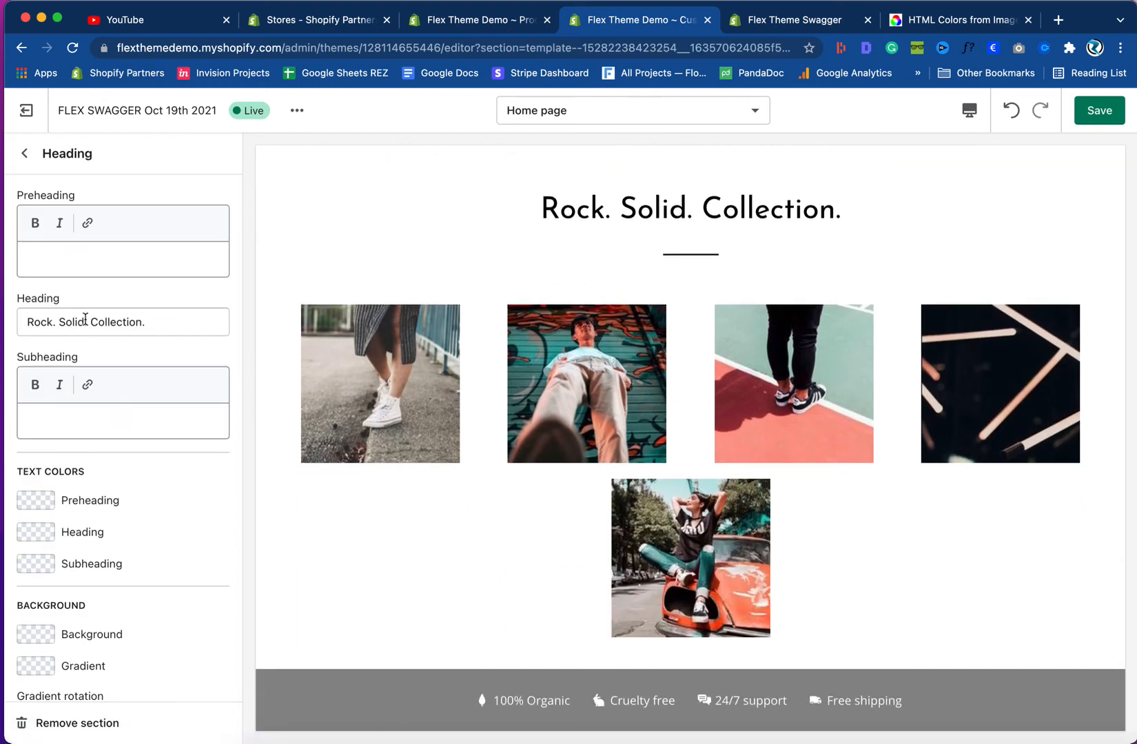
{"action": "triple_click", "coordinate": [84, 319]}
{"action": "key", "text": "super+v"}
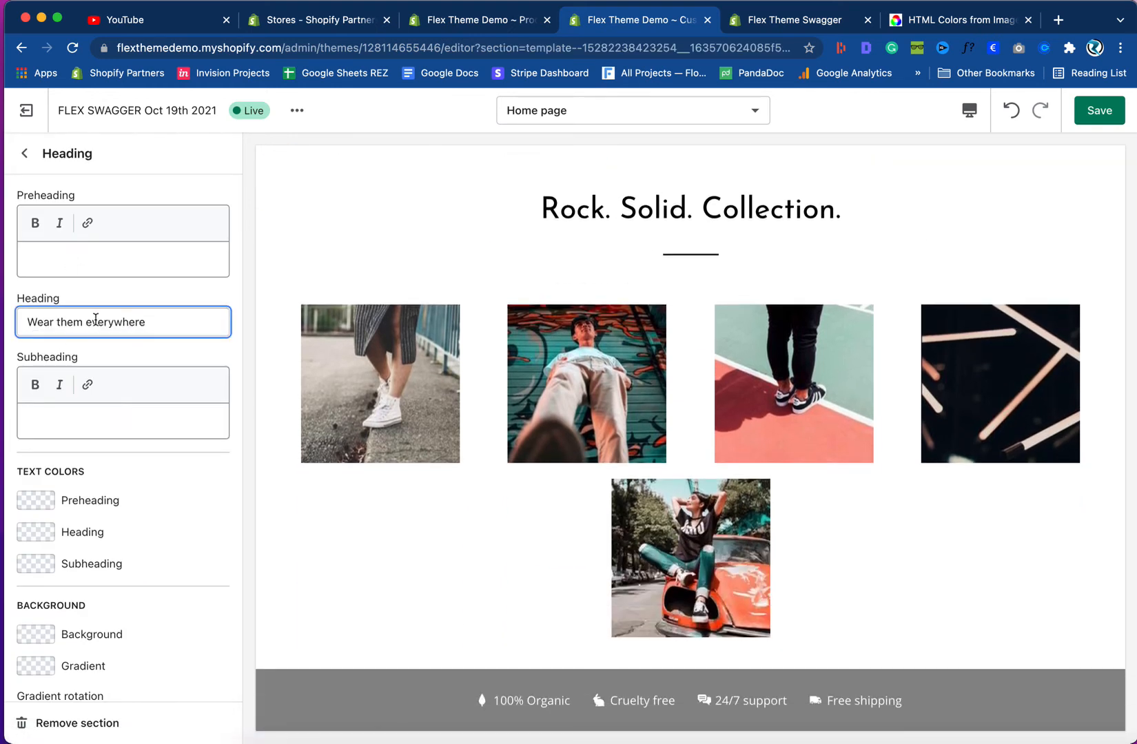
{"action": "left_click", "coordinate": [1110, 109]}
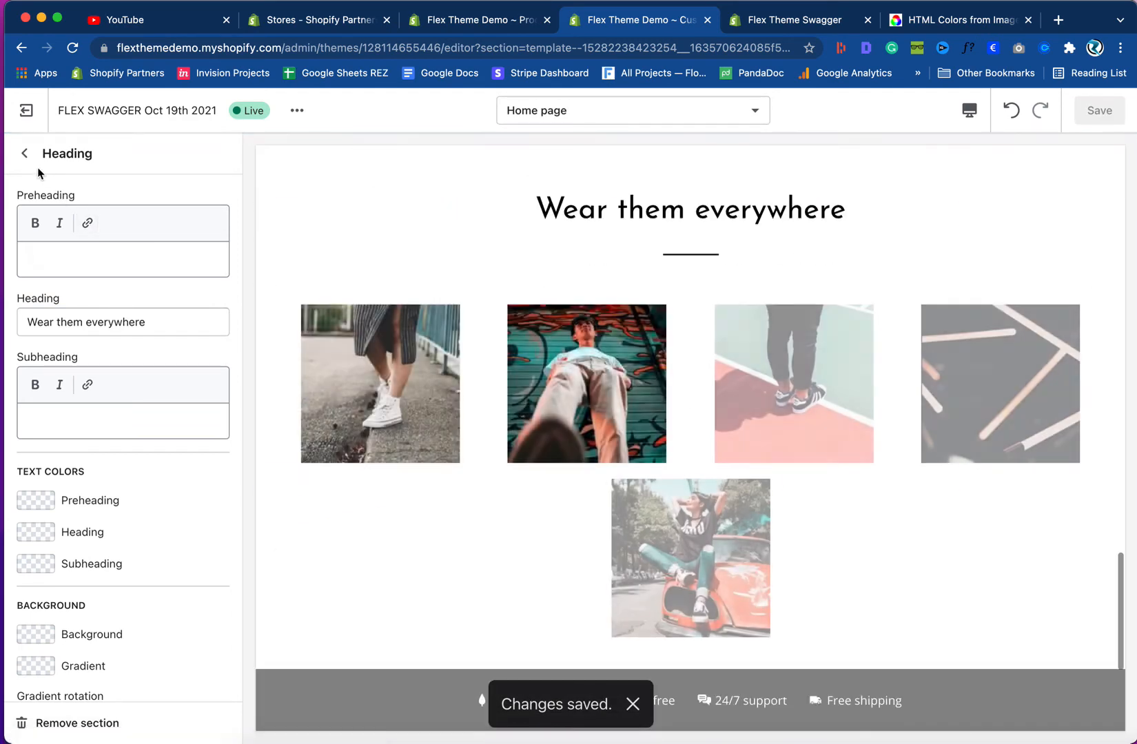
- Set the Gallery section to 5 images per row and save the home page
{"action": "left_click", "coordinate": [25, 153]}
{"action": "left_click", "coordinate": [107, 451]}
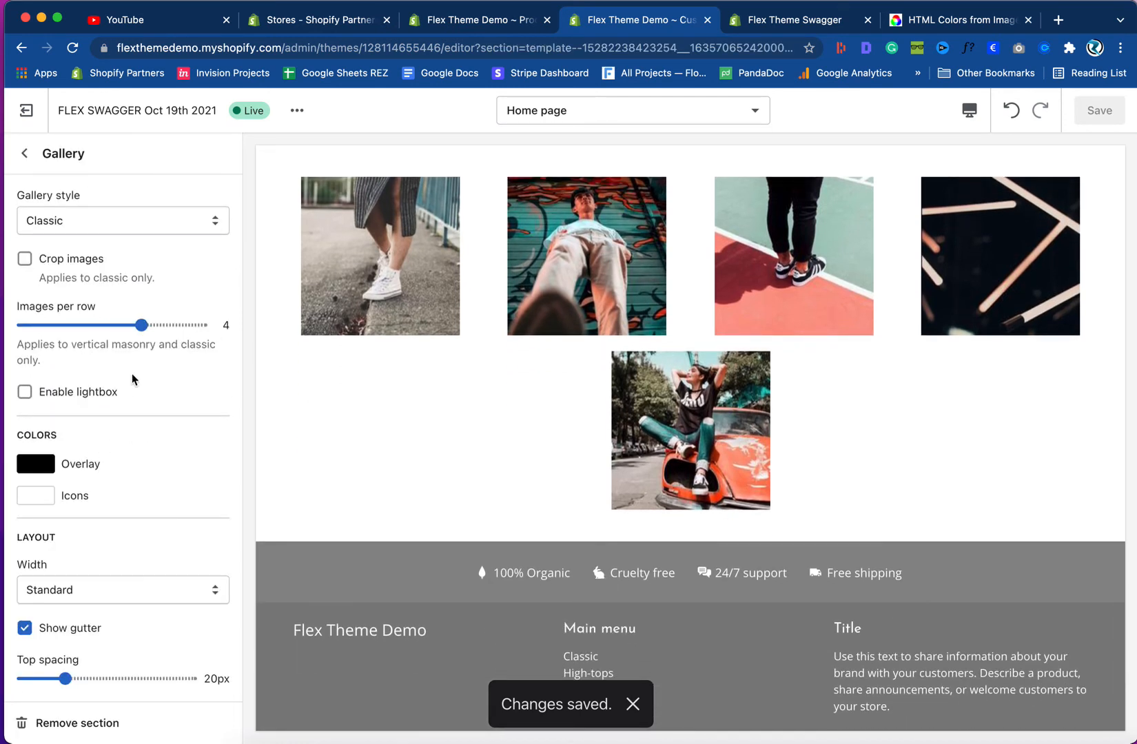
{"action": "left_click_drag", "start_coordinate": [140, 325], "coordinate": [178, 328]}
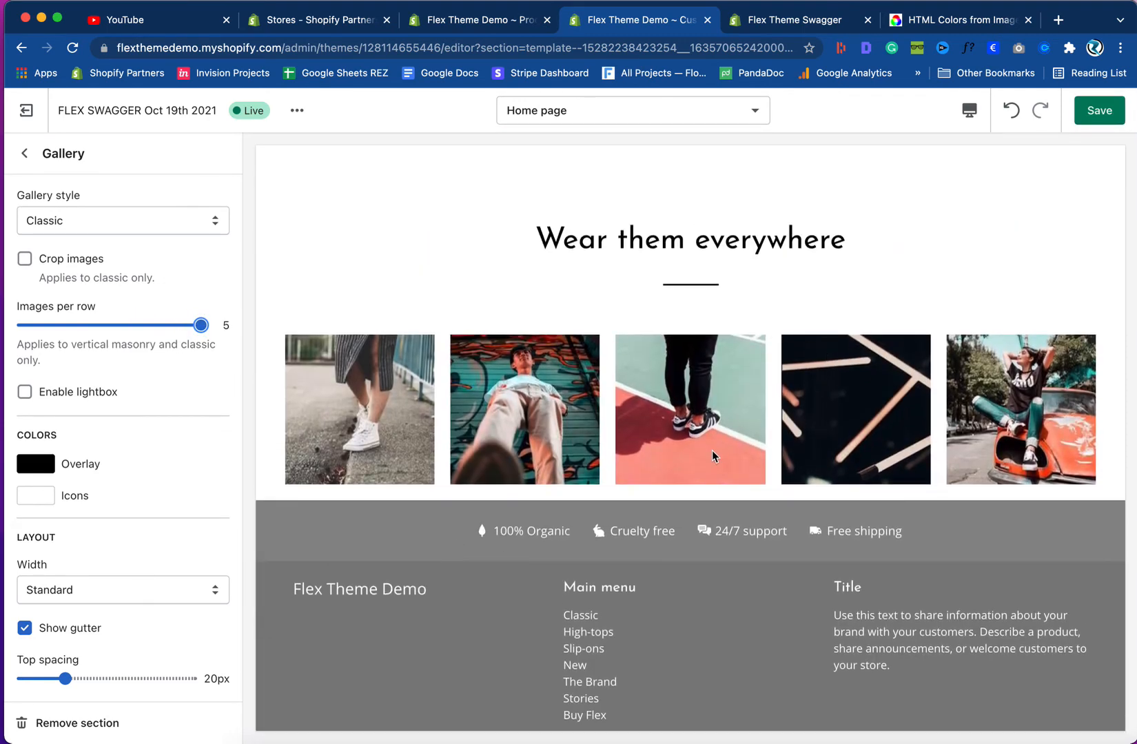
{"action": "left_click", "coordinate": [1100, 111]}
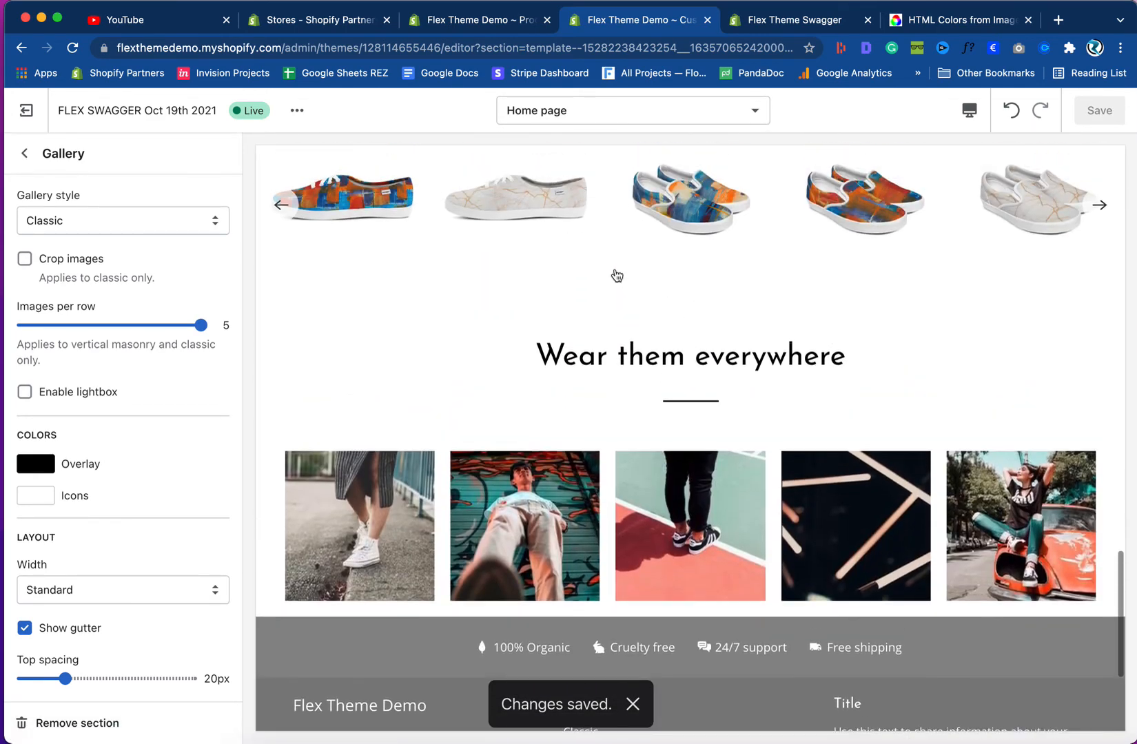
- Compare the gallery's width and spacing with the reference store, using the Fullscreen preview and returning to the Desktop preview
{"action": "left_click", "coordinate": [793, 21]}
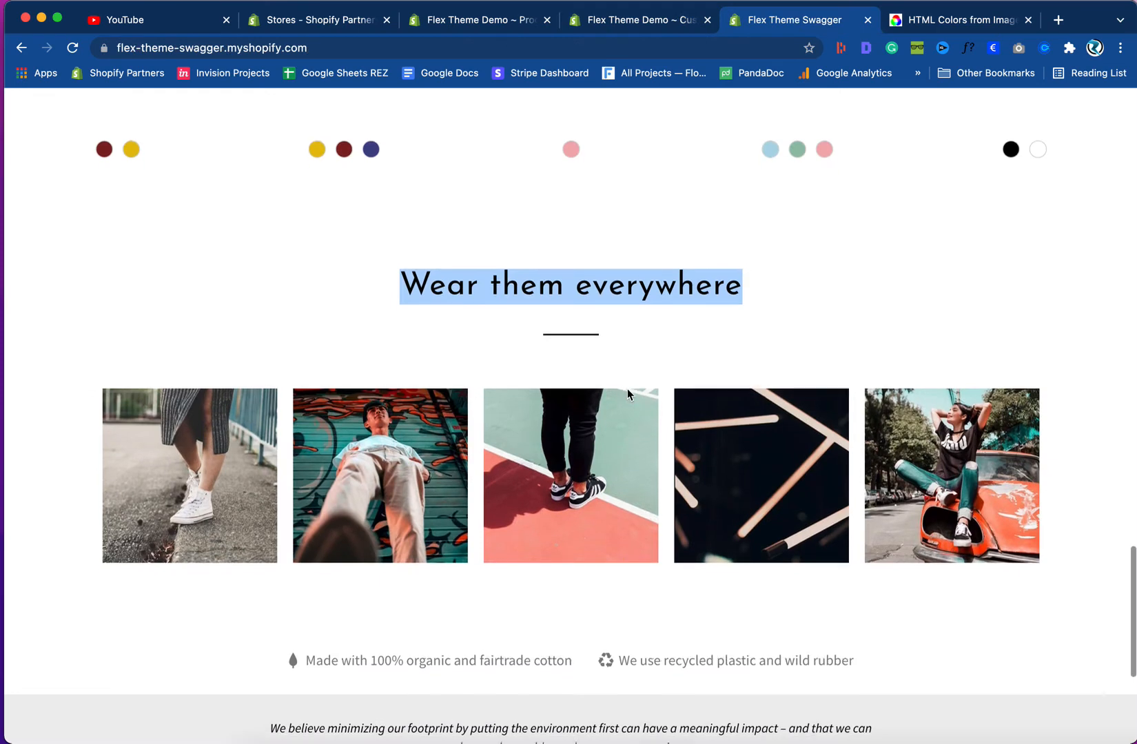
{"action": "left_click", "coordinate": [630, 22]}
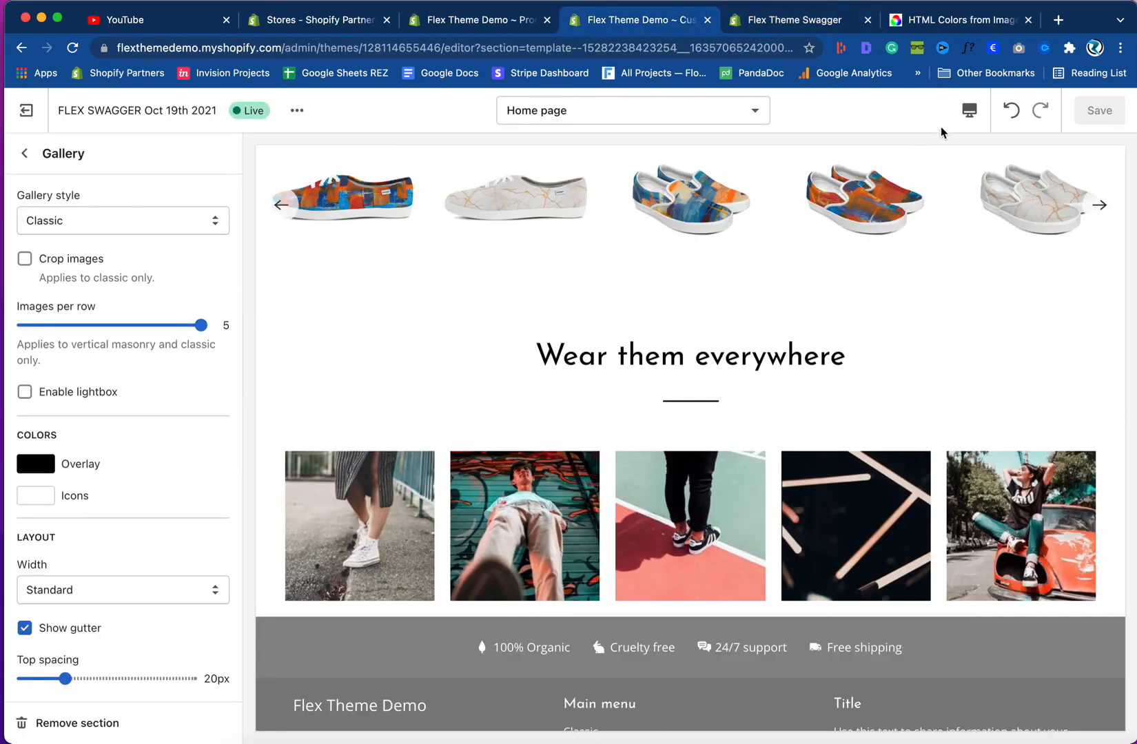
{"action": "left_click", "coordinate": [967, 111]}
{"action": "left_click", "coordinate": [1006, 215]}
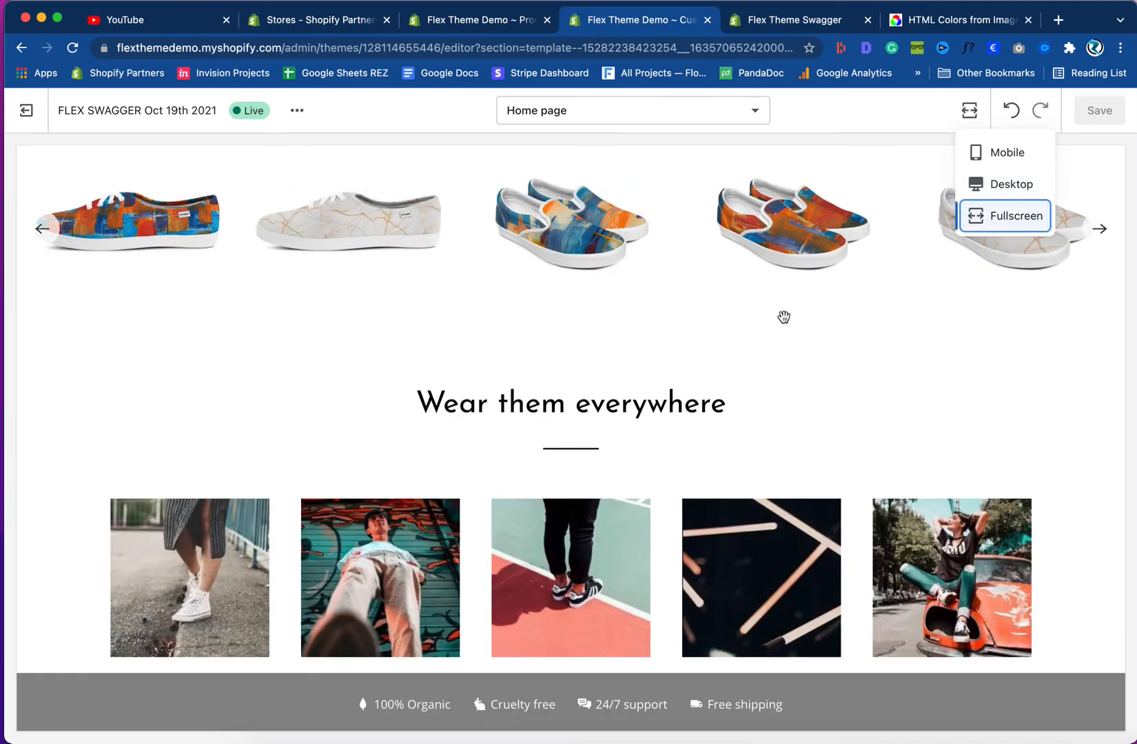
{"action": "left_click", "coordinate": [782, 26]}
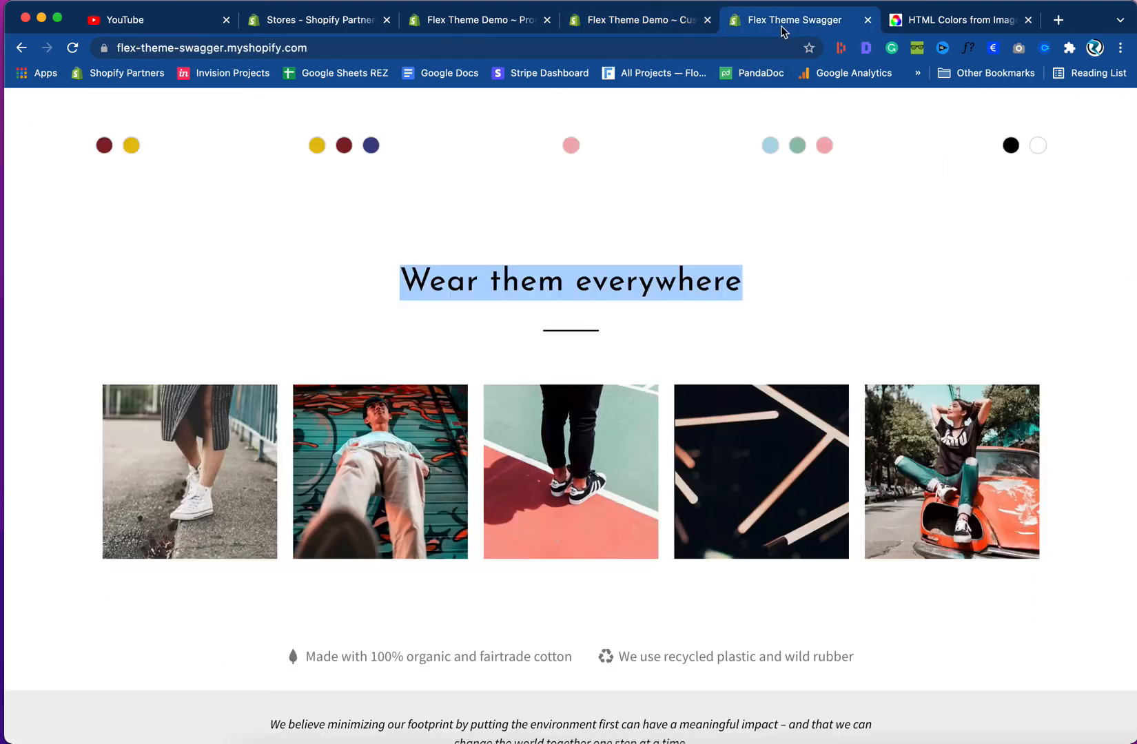
{"action": "left_click", "coordinate": [647, 20]}
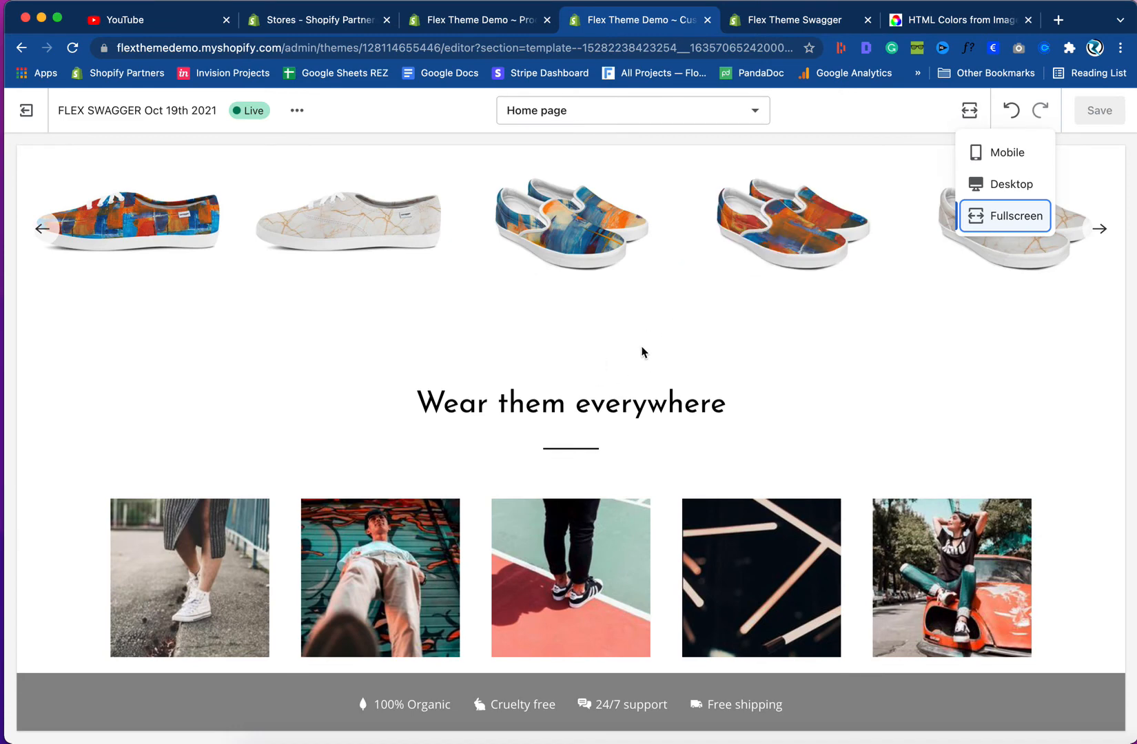
{"action": "left_click", "coordinate": [763, 29]}
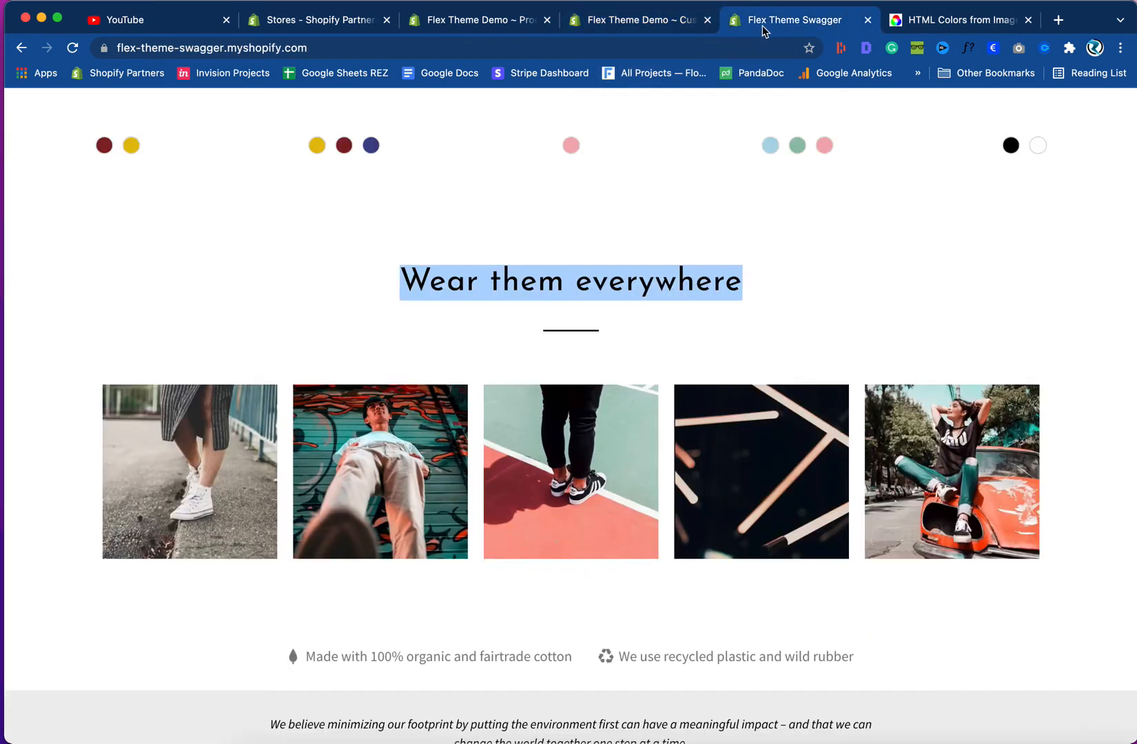
{"action": "left_click", "coordinate": [636, 29]}
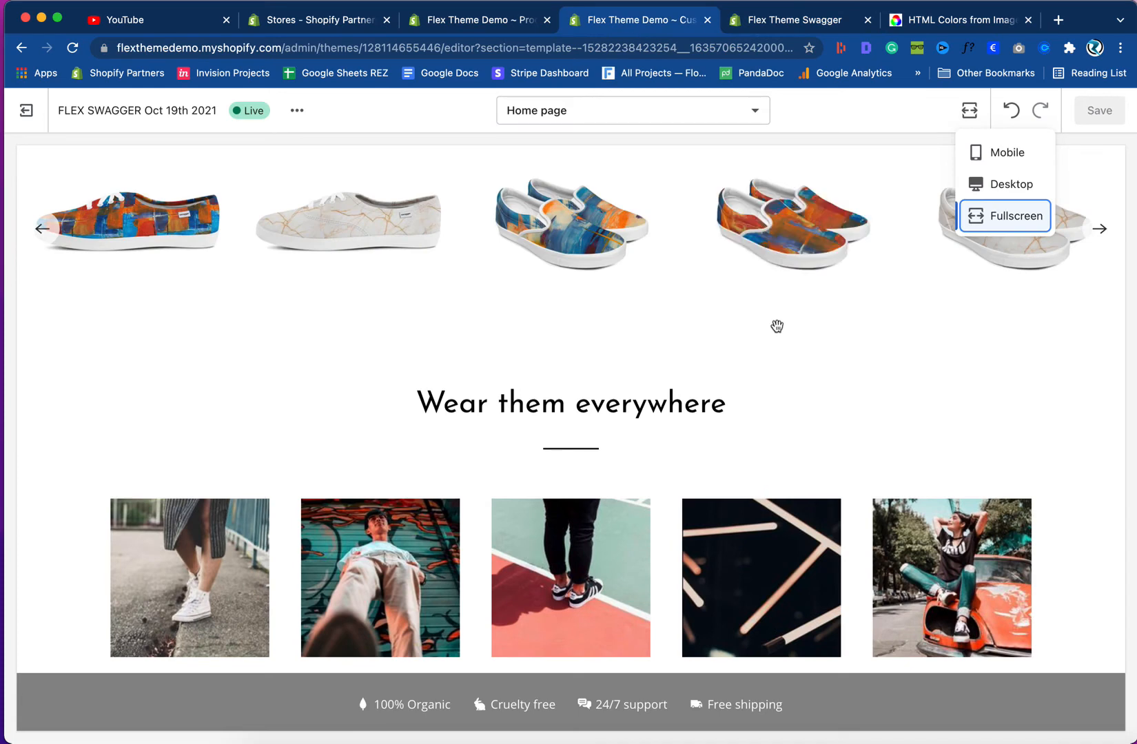
{"action": "left_click", "coordinate": [1010, 184]}
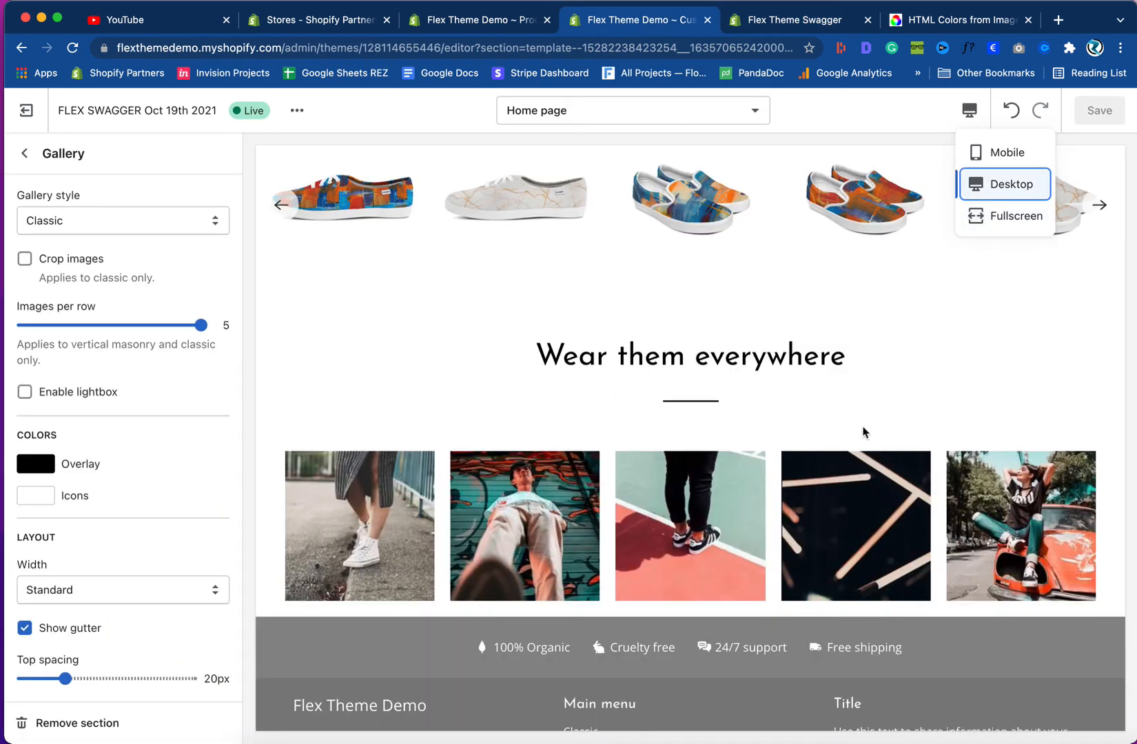
{"action": "left_click", "coordinate": [899, 425]}
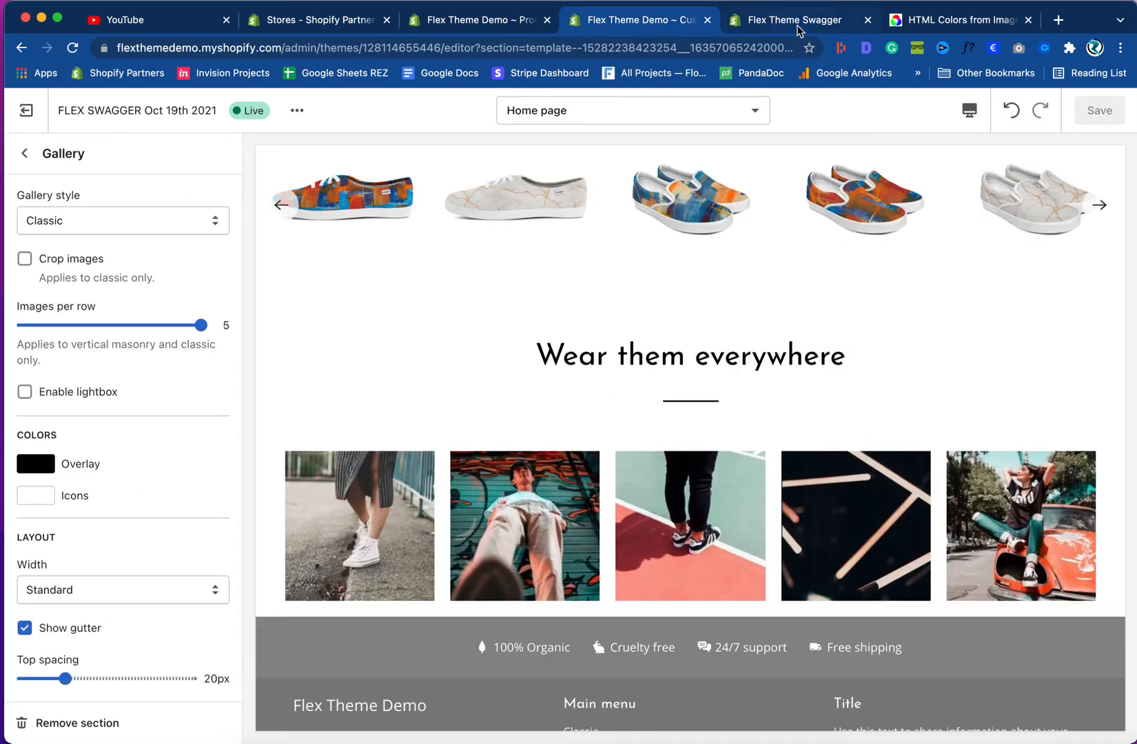
- Compare the icon bar and footer below the gallery with the reference store, and return to the home page's section list
{"action": "left_click", "coordinate": [798, 21]}
{"action": "scroll", "coordinate": [796, 334], "scroll_direction": "down", "scroll_amount": 5}
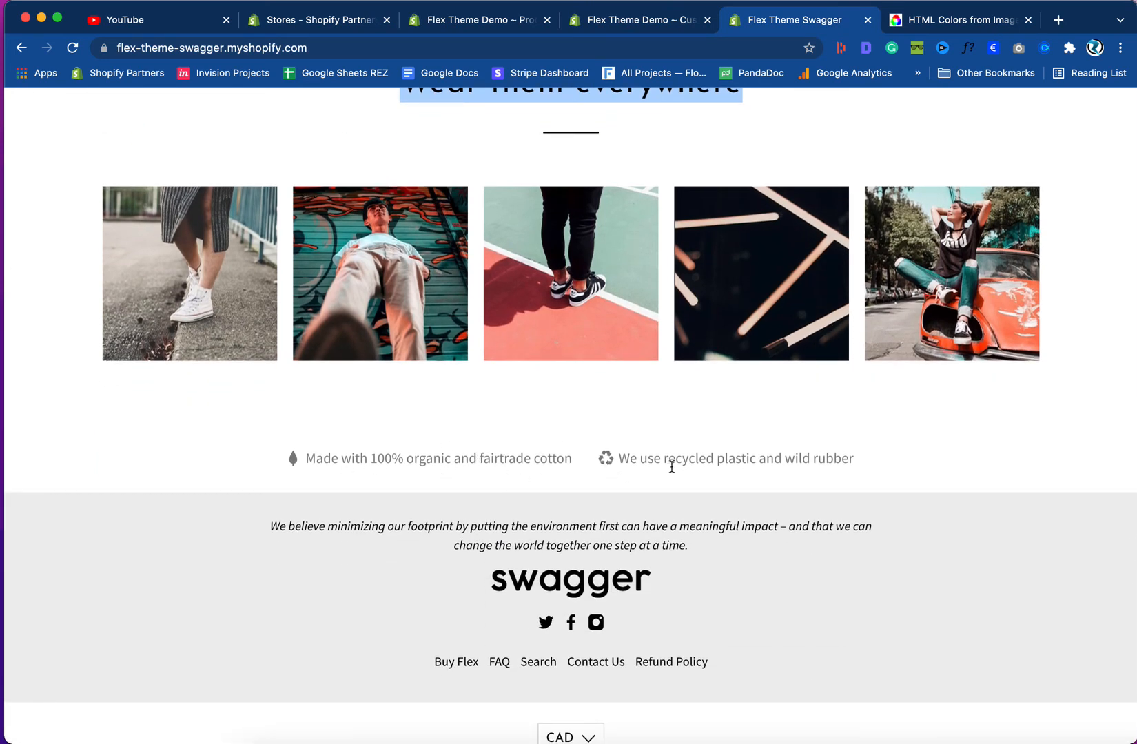
{"action": "left_click", "coordinate": [586, 19]}
{"action": "scroll", "coordinate": [497, 525], "scroll_direction": "down", "scroll_amount": 3}
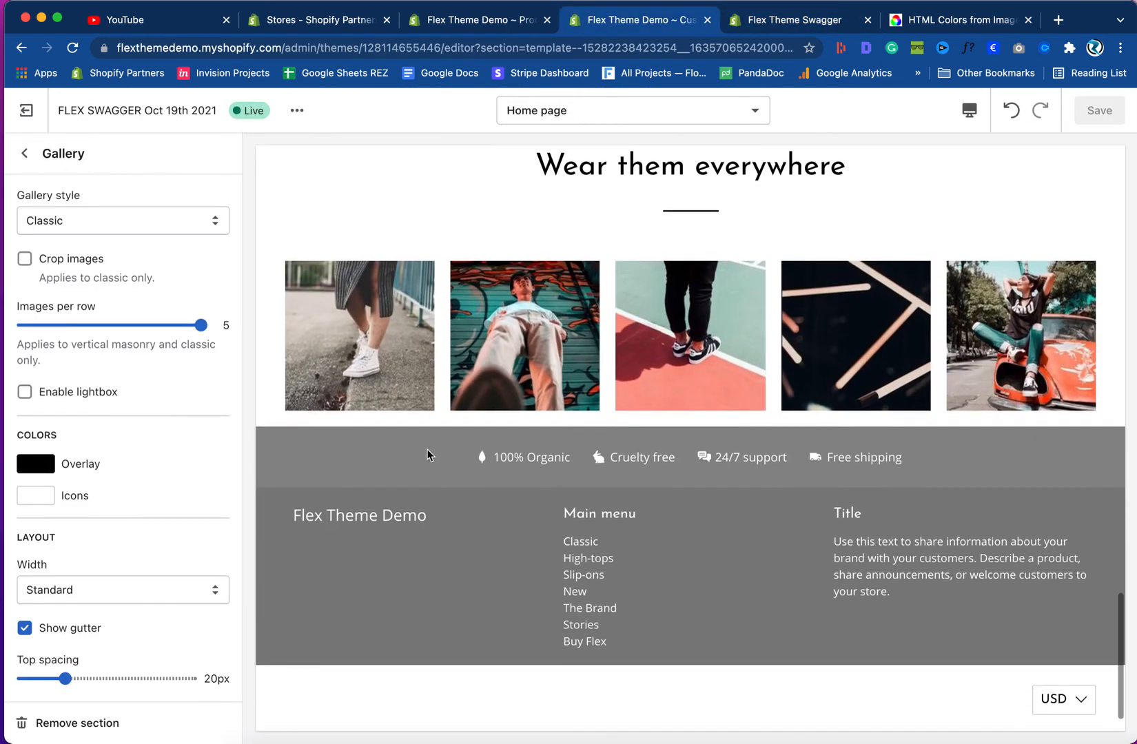
{"action": "left_click", "coordinate": [26, 154]}
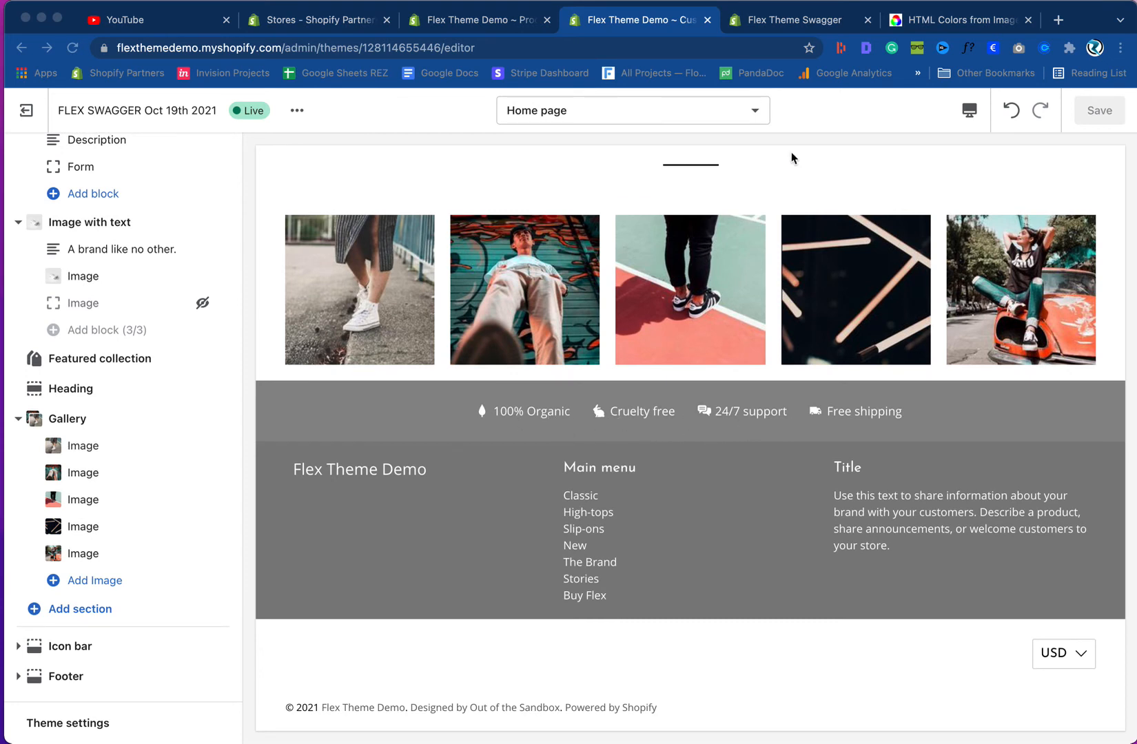
- Copy the text "Made with 100% organic and fairtrade cotton" from the reference store's icon bar and return to the theme editor
{"action": "left_click", "coordinate": [762, 20]}
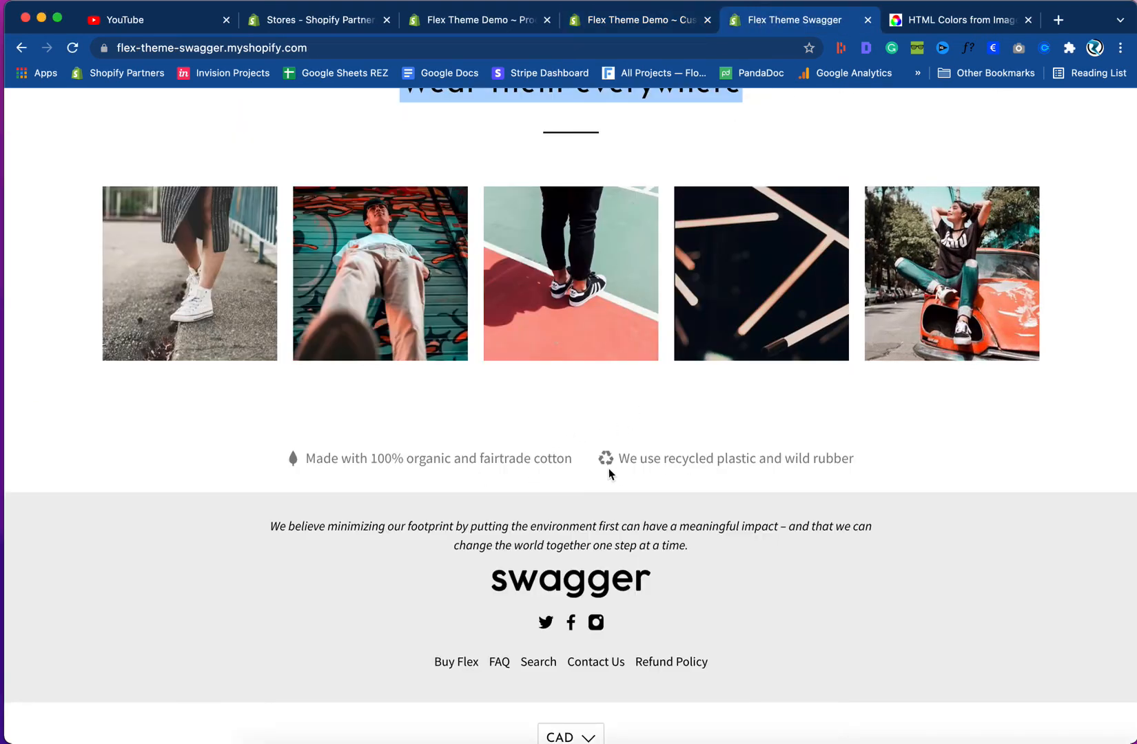
{"action": "left_click_drag", "start_coordinate": [573, 467], "coordinate": [287, 467]}
{"action": "right_click", "coordinate": [316, 460]}
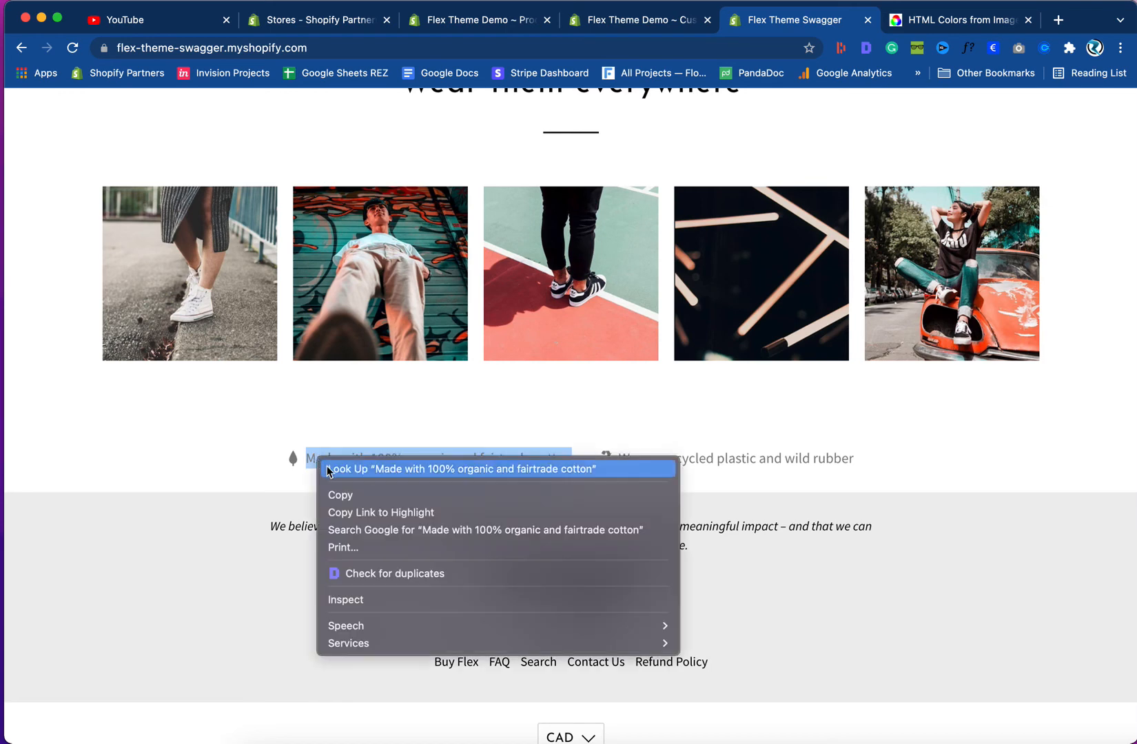
{"action": "left_click", "coordinate": [341, 496]}
{"action": "left_click", "coordinate": [640, 26]}
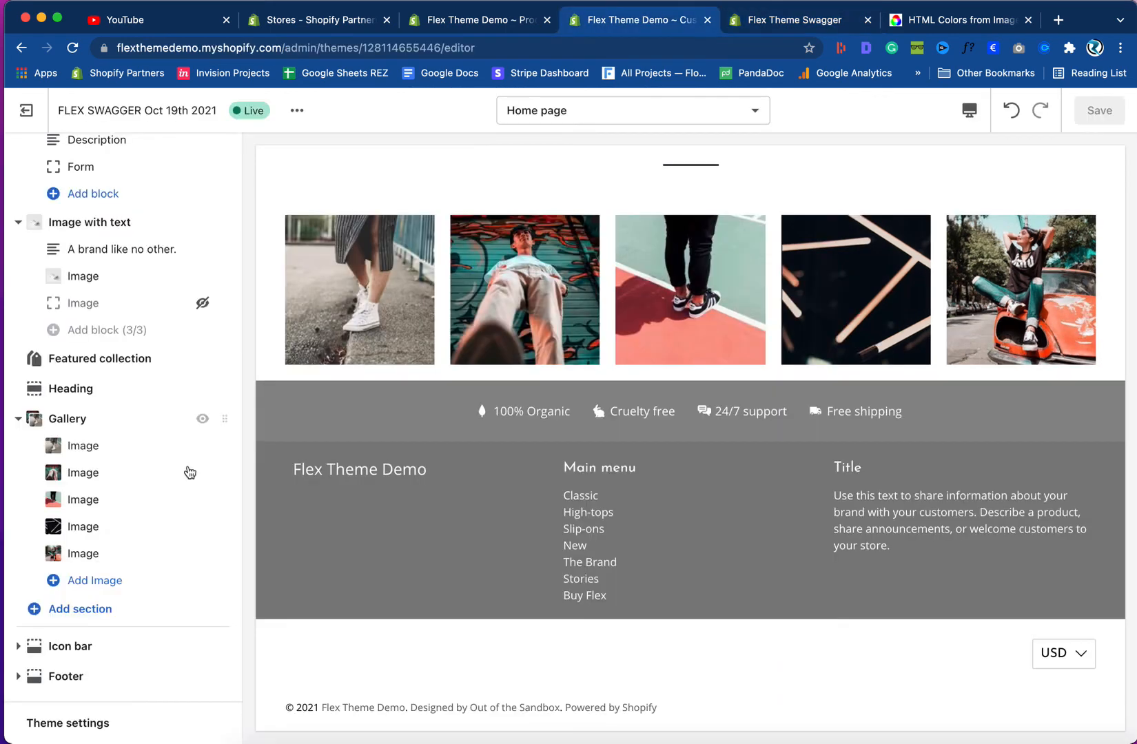
- Expand the Icon bar section and hide its Free shipping and 24/7 support blocks
{"action": "scroll", "coordinate": [136, 609], "scroll_direction": "down", "scroll_amount": 1}
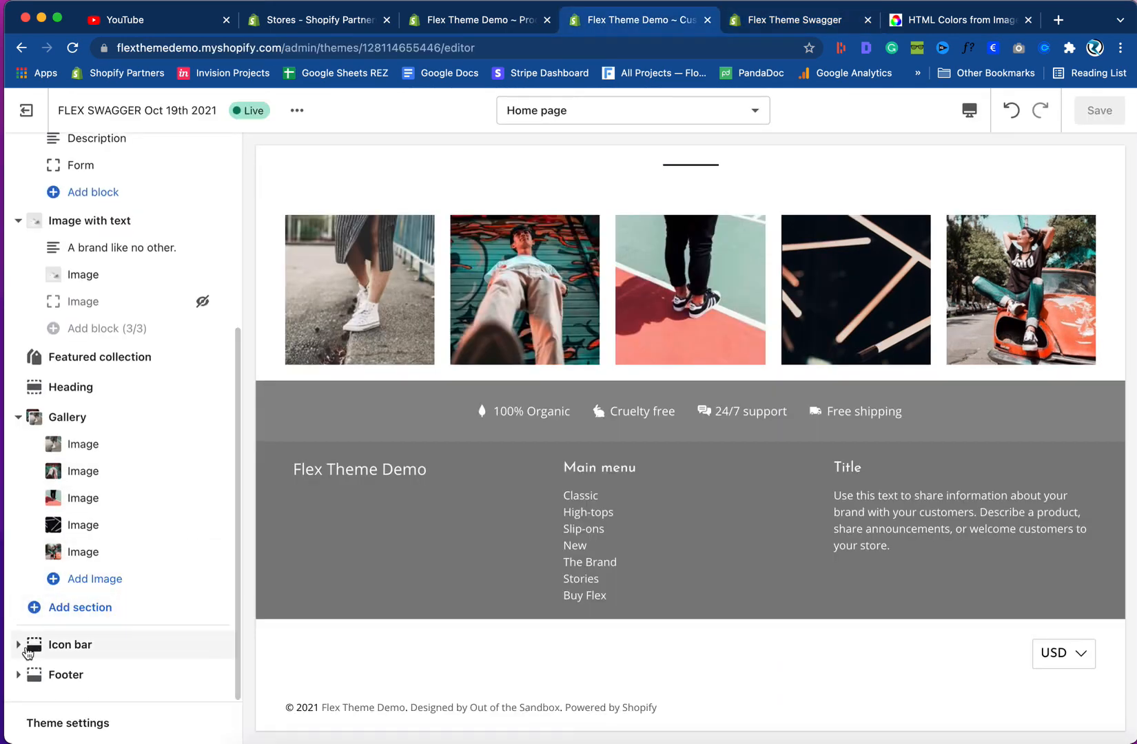
{"action": "left_click", "coordinate": [18, 648]}
{"action": "scroll", "coordinate": [62, 607], "scroll_direction": "down", "scroll_amount": 3}
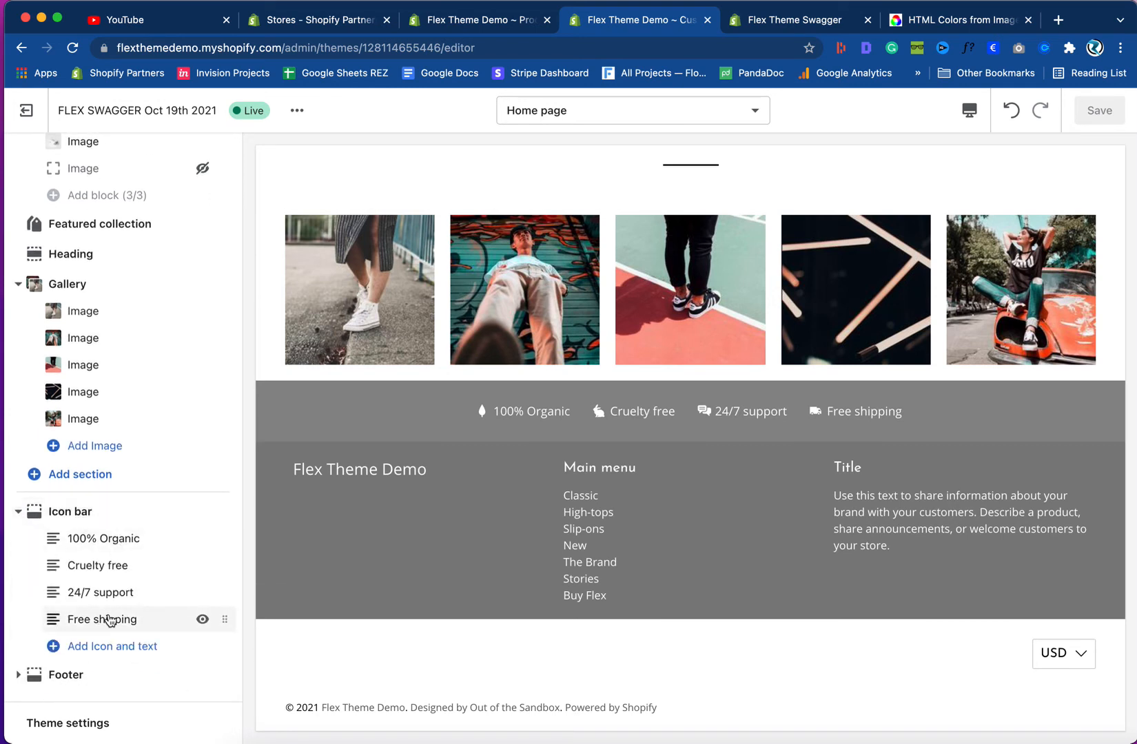
{"action": "left_click", "coordinate": [202, 619]}
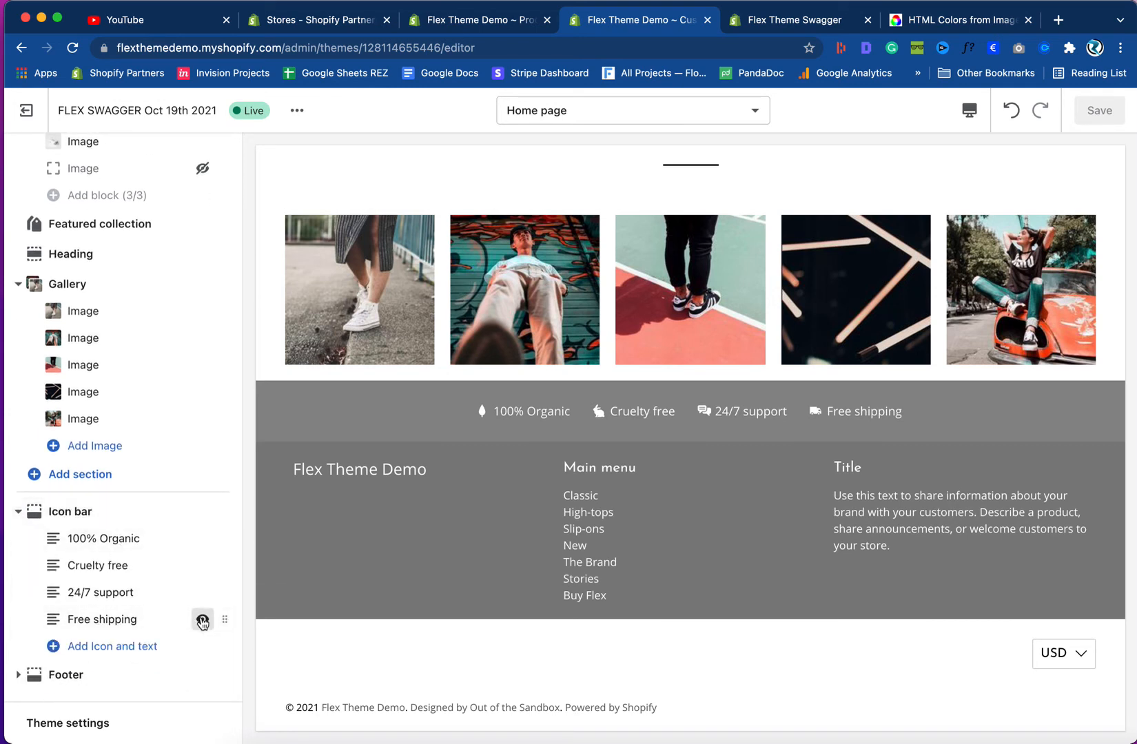
{"action": "left_click", "coordinate": [201, 592]}
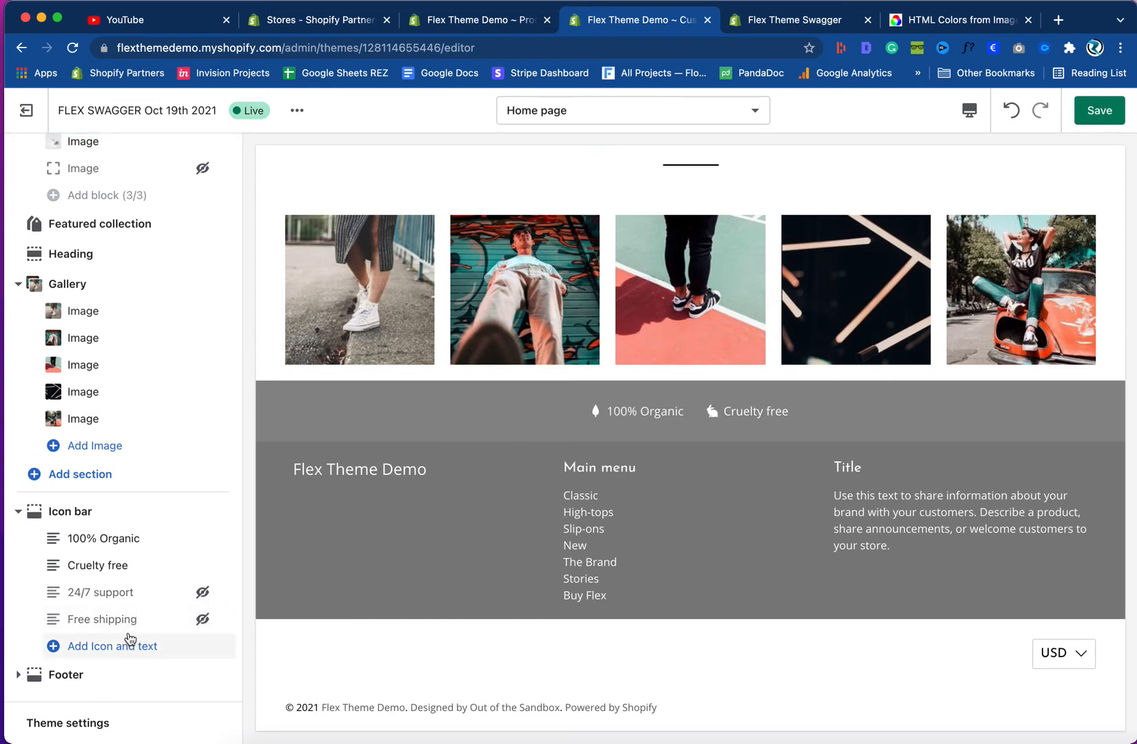
- Set the text of the Icon bar's 100% Organic block to "Made with 100% organic and fairtrade cotton"
{"action": "left_click", "coordinate": [110, 545]}
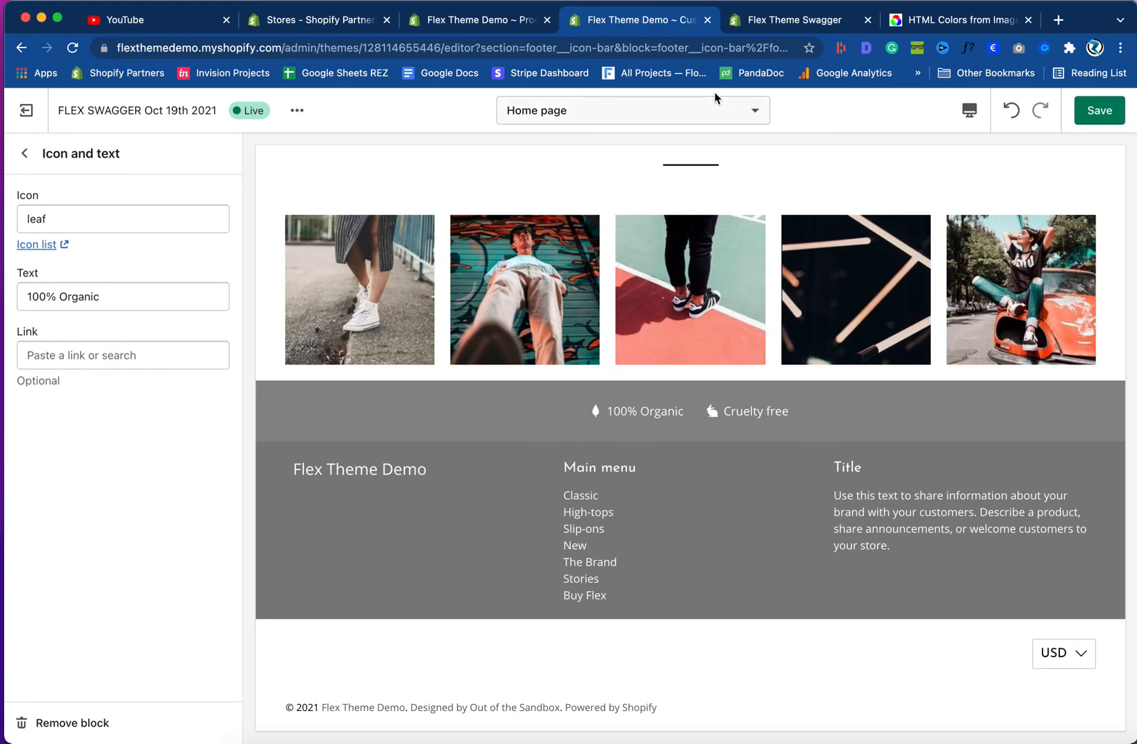
{"action": "left_click", "coordinate": [758, 26]}
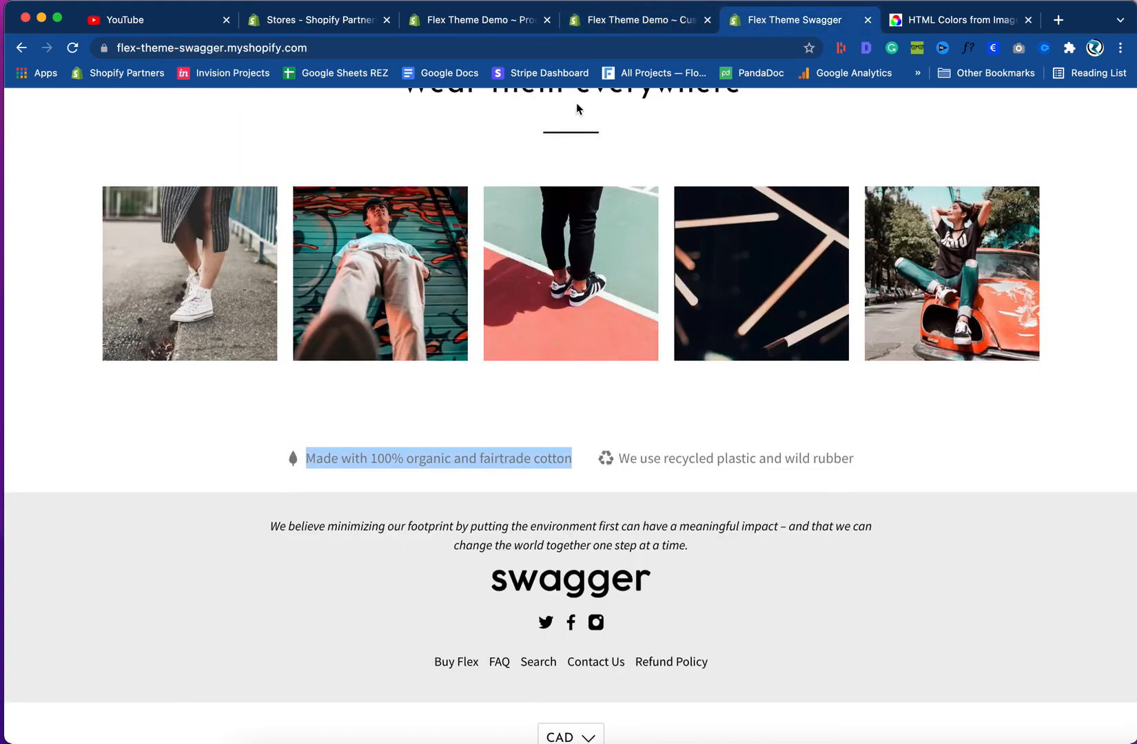
{"action": "left_click", "coordinate": [634, 26]}
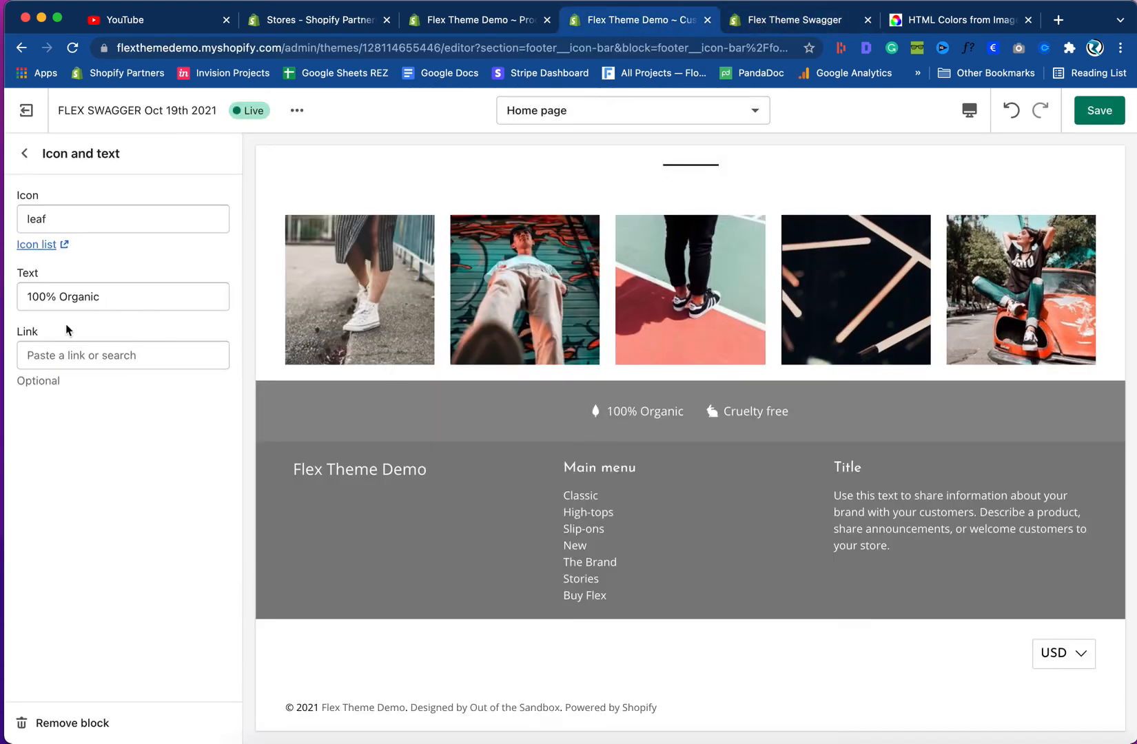
{"action": "triple_click", "coordinate": [79, 299]}
{"action": "key", "text": "super+v"}
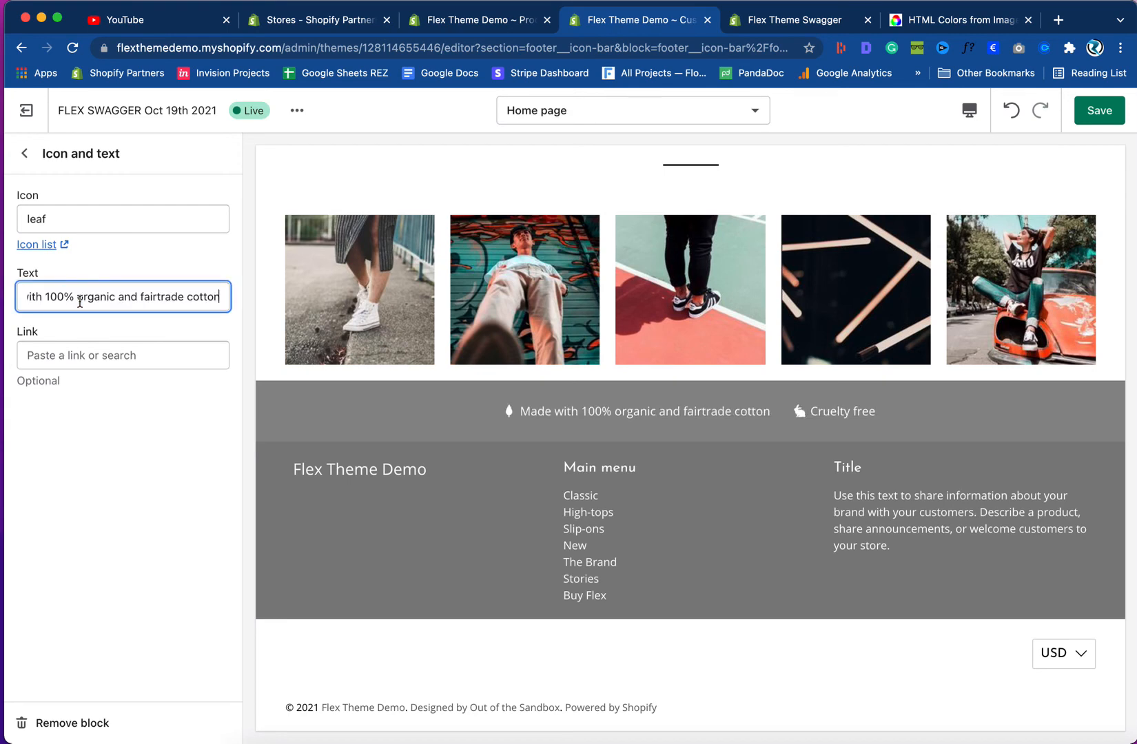
{"action": "left_click", "coordinate": [146, 526]}
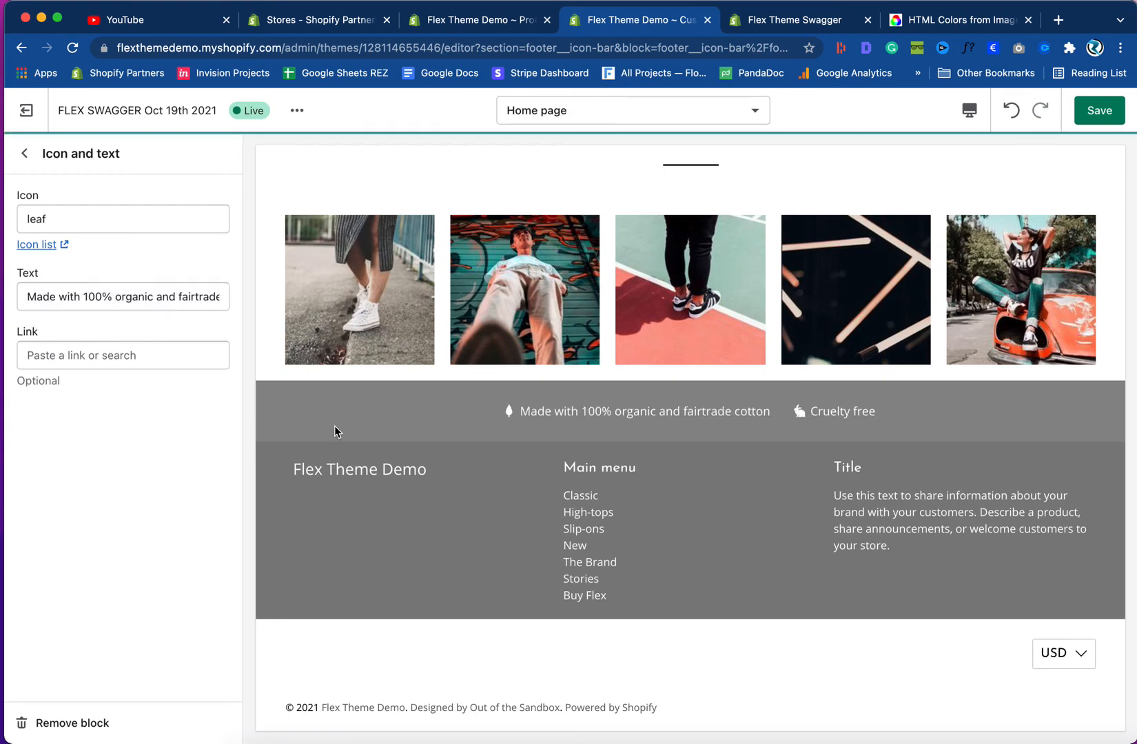
- Copy the text "We use recycled plastic and wild rubber" from the reference store's icon bar and return to the theme editor
{"action": "left_click", "coordinate": [767, 18]}
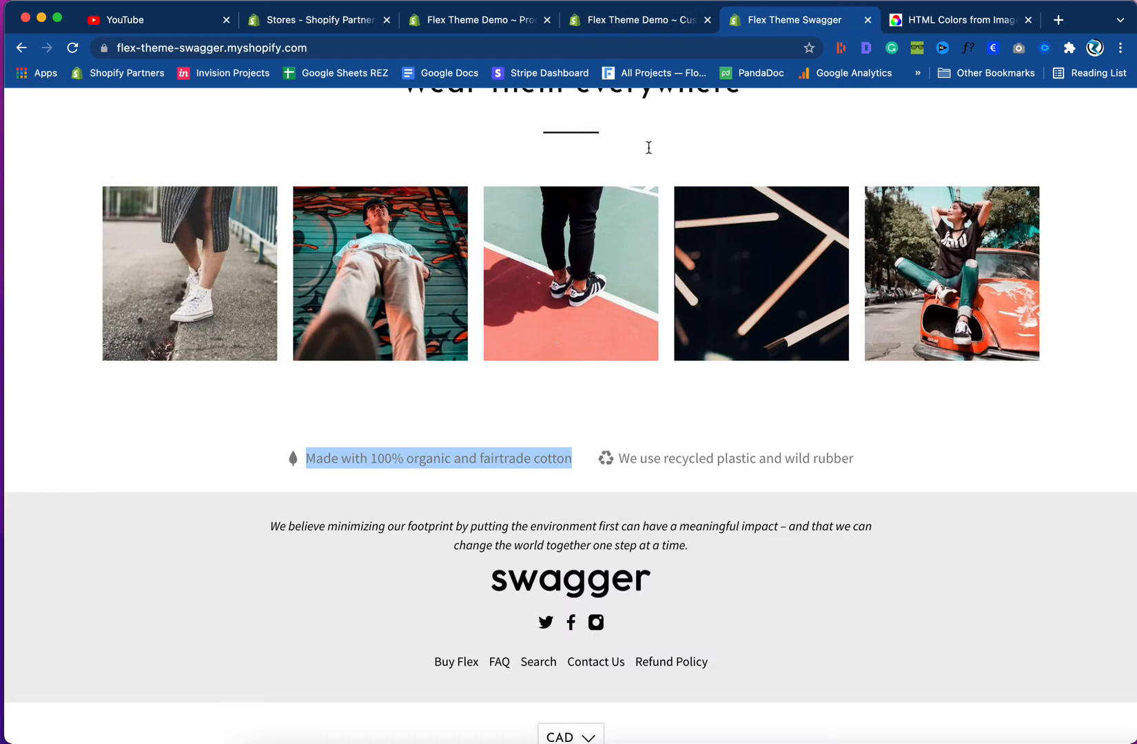
{"action": "left_click_drag", "start_coordinate": [865, 460], "coordinate": [623, 473]}
{"action": "right_click", "coordinate": [630, 466]}
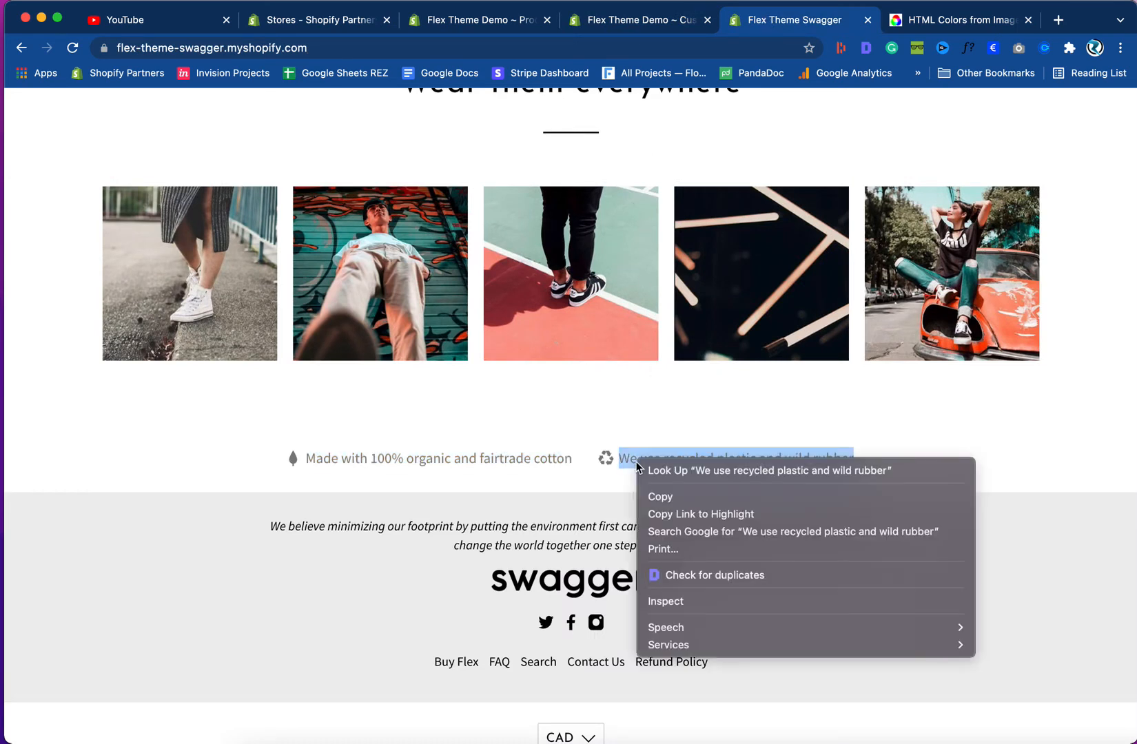
{"action": "left_click", "coordinate": [648, 496]}
{"action": "left_click", "coordinate": [647, 24]}
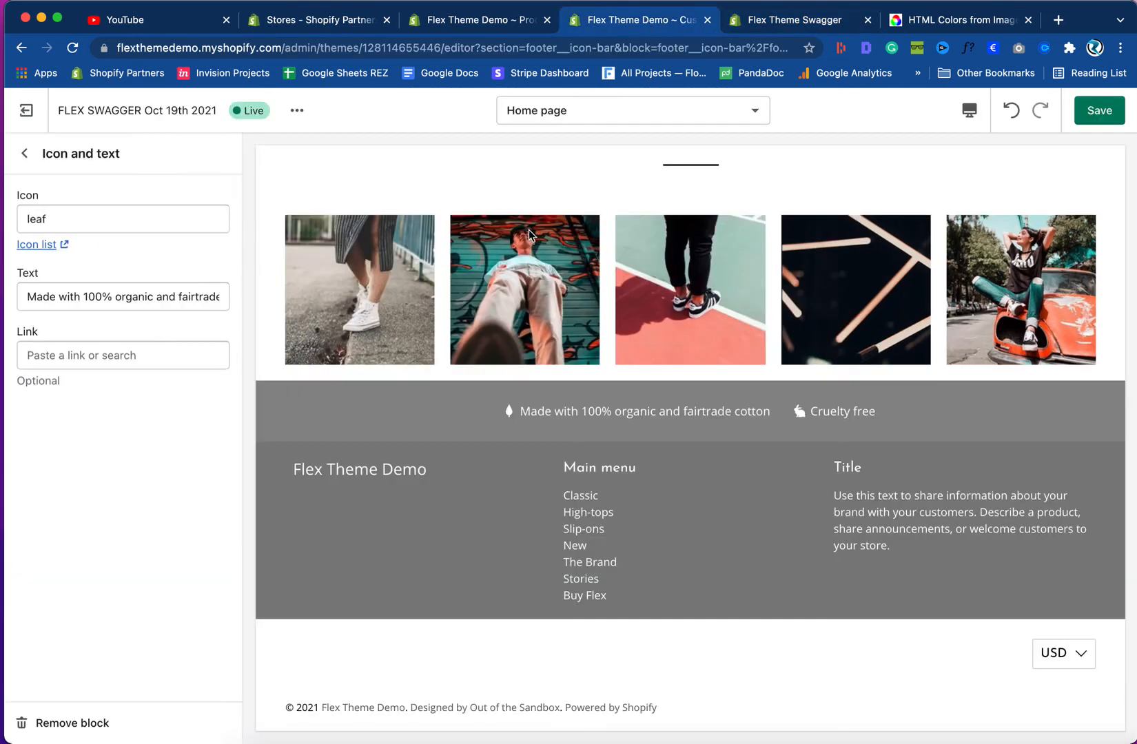
- Set the text of the Icon bar's Cruelty free block to "We use recycled plastic and wild rubber"
{"action": "left_click", "coordinate": [23, 153]}
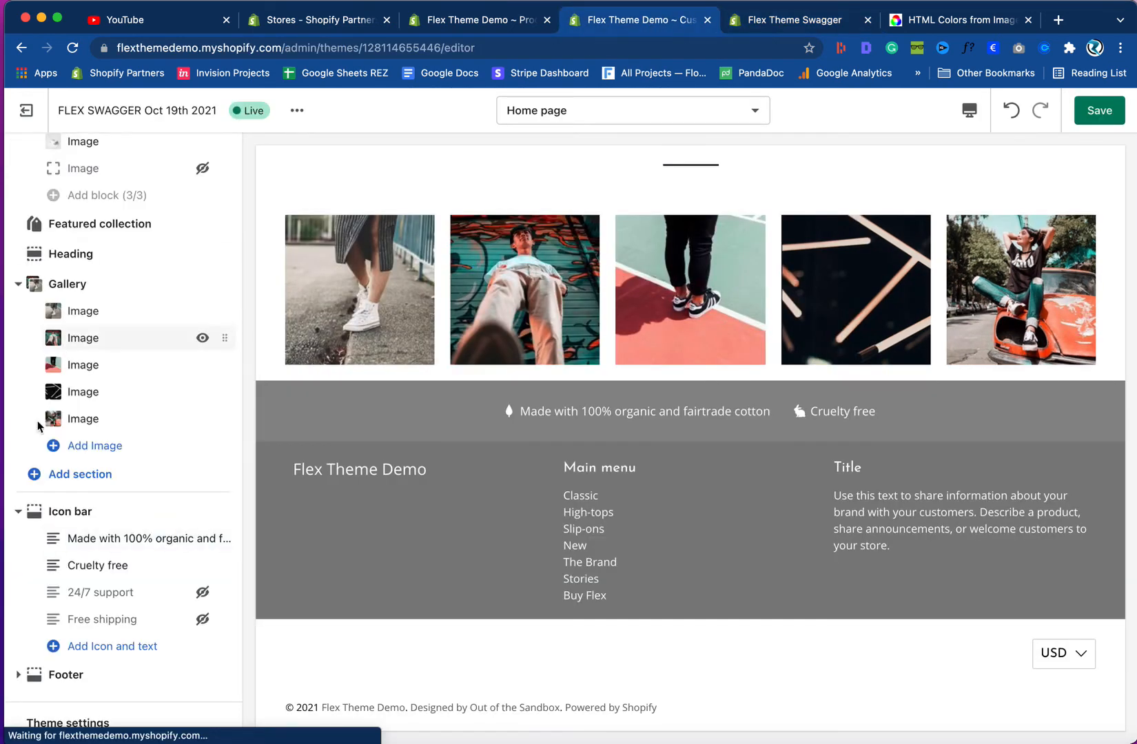
{"action": "left_click", "coordinate": [112, 570]}
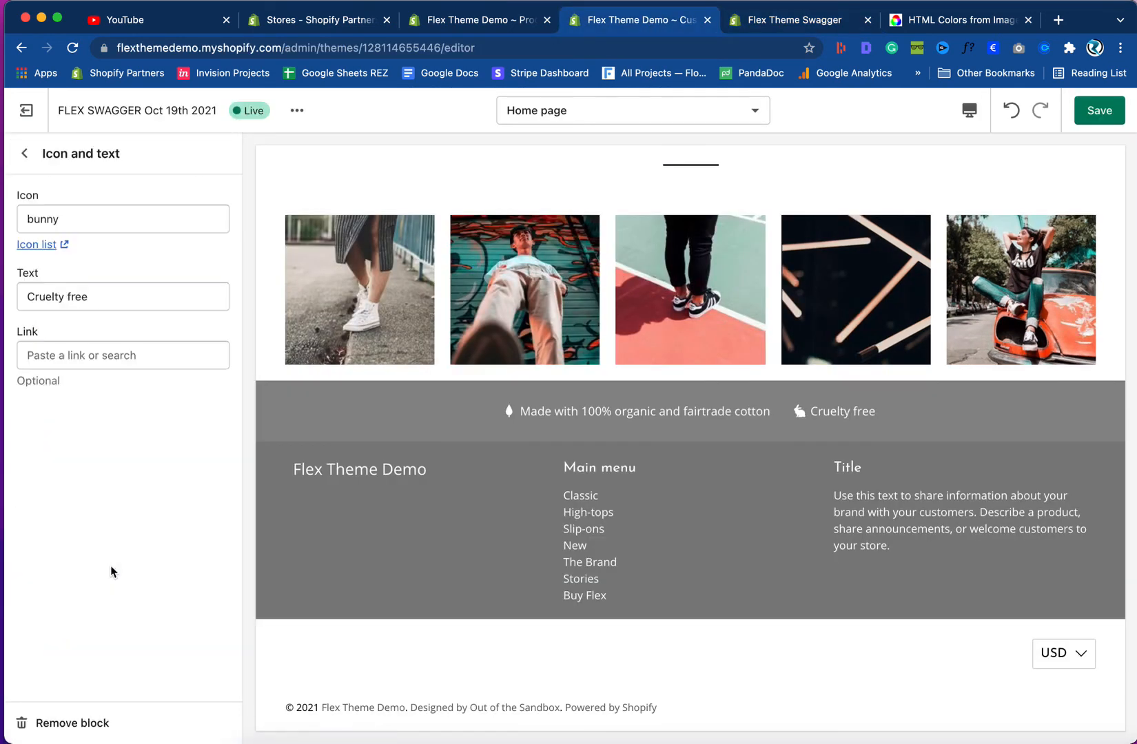
{"action": "triple_click", "coordinate": [97, 300]}
{"action": "key", "text": "super+v"}
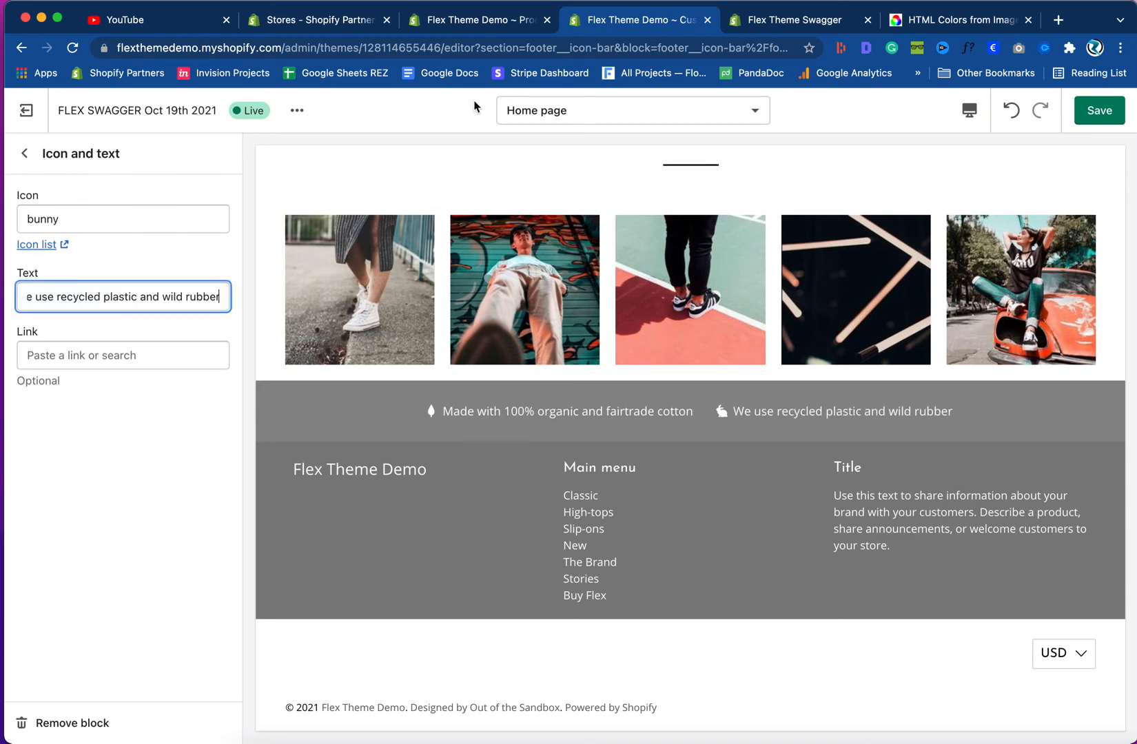
- Change the recycled plastic block's icon to "recycle", save the theme and return to the section list
{"action": "left_click", "coordinate": [799, 21]}
{"action": "left_click", "coordinate": [681, 25]}
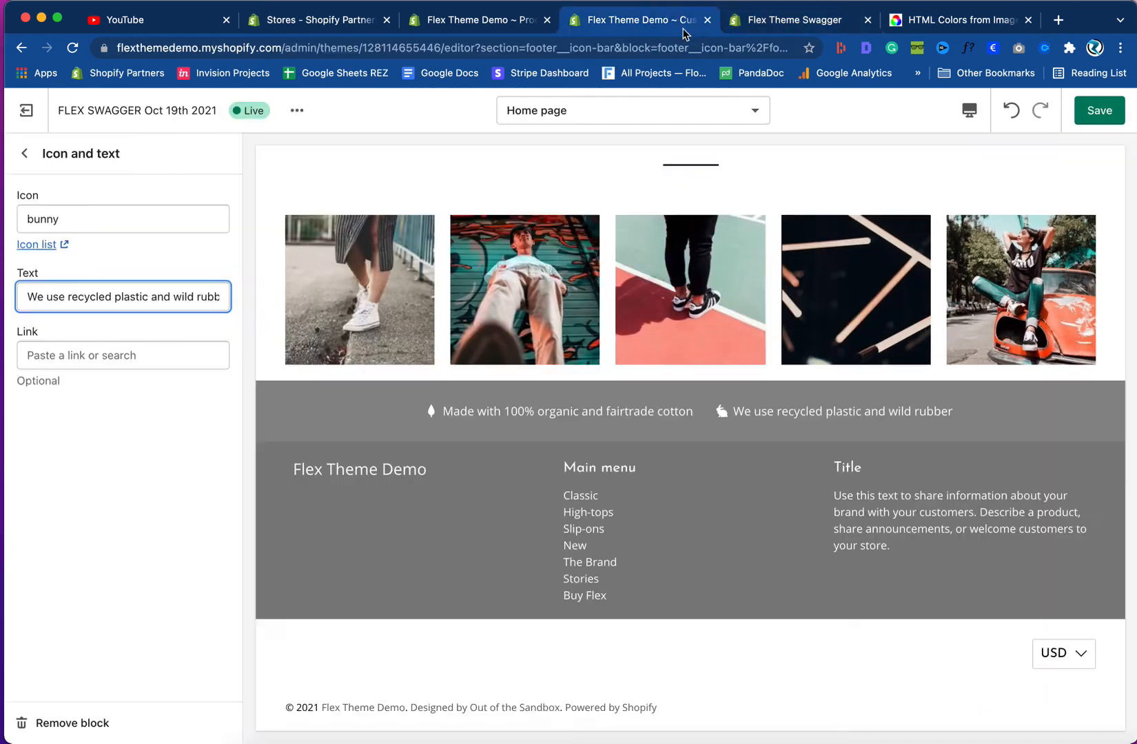
{"action": "left_click", "coordinate": [95, 226]}
{"action": "double_click", "coordinate": [95, 225]}
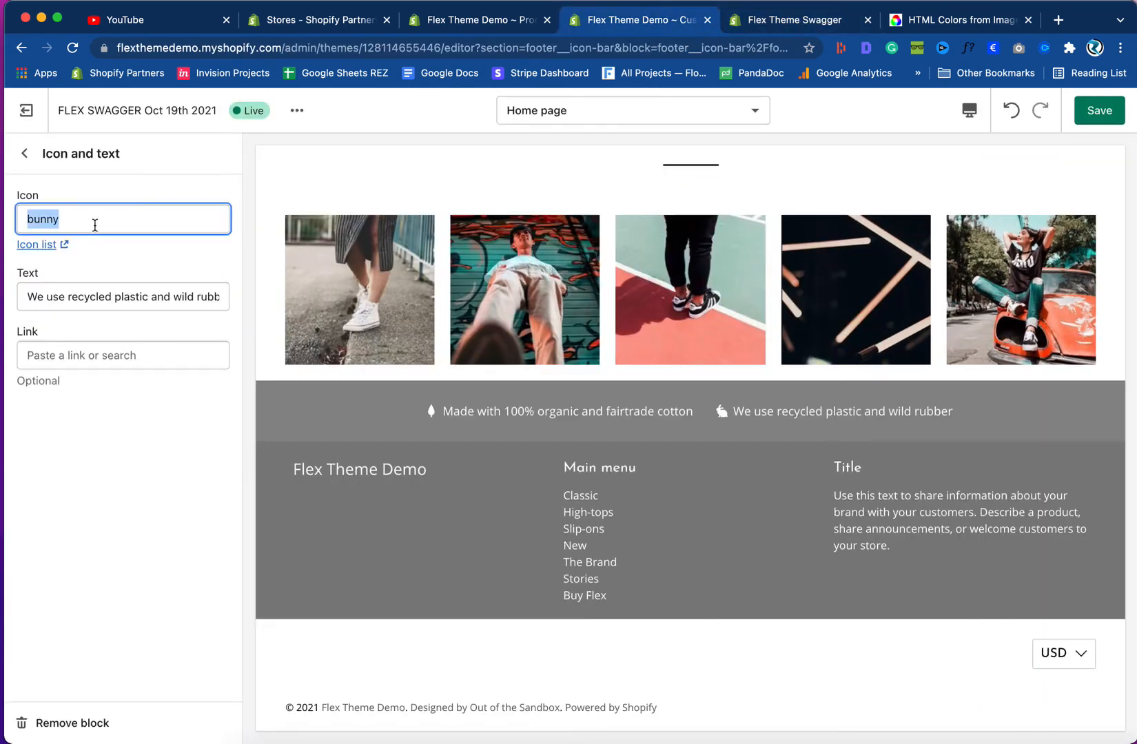
{"action": "type", "text": "recycle"}
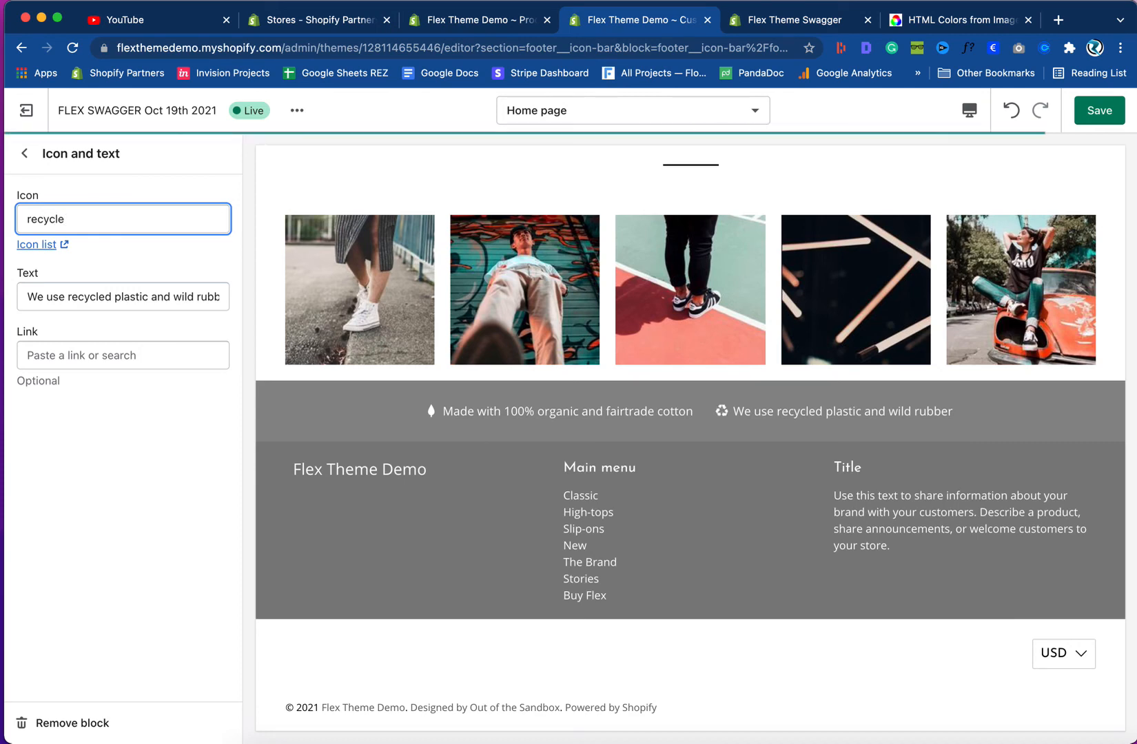
{"action": "left_click", "coordinate": [1100, 110]}
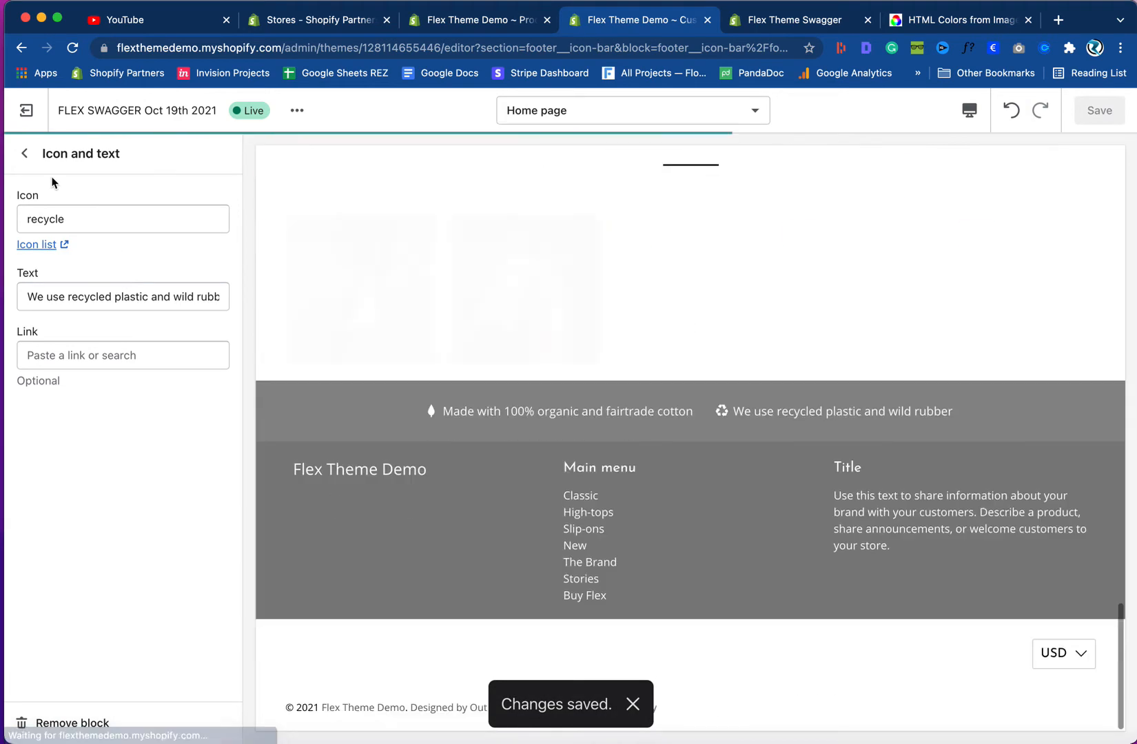
{"action": "left_click", "coordinate": [23, 153]}
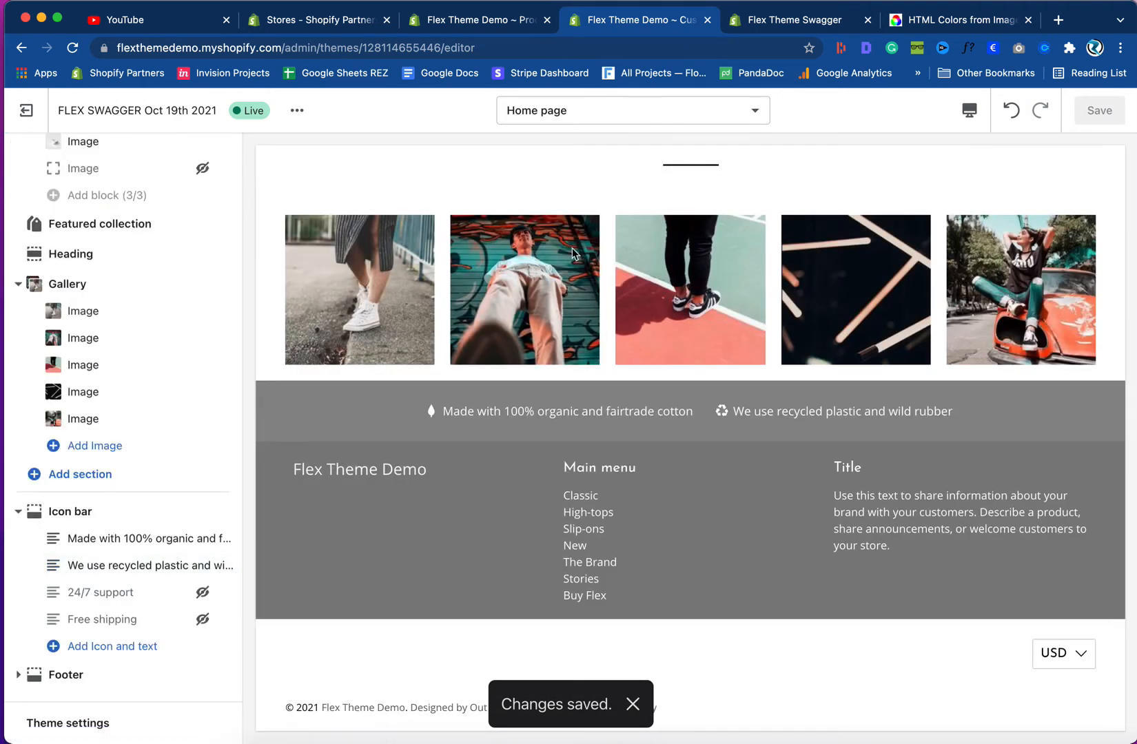
- Check the reference store's icon bar colours and set the Icon bar's text colour to the dark grey 606060
{"action": "left_click", "coordinate": [792, 19]}
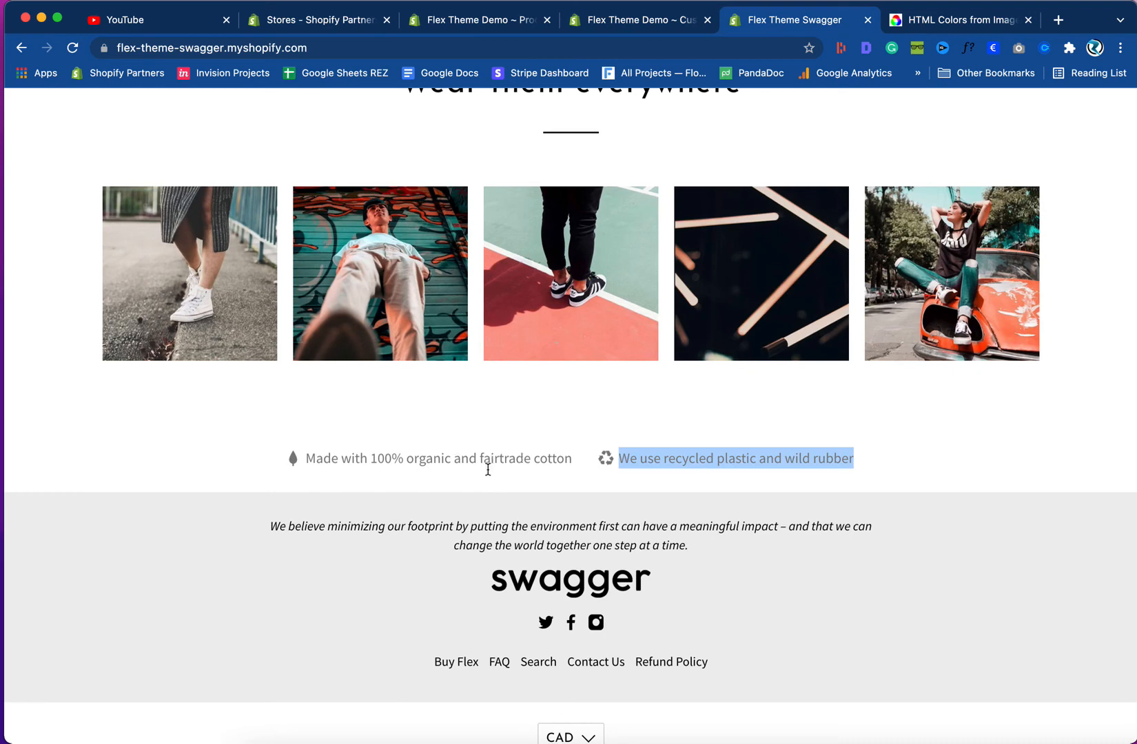
{"action": "left_click", "coordinate": [690, 24]}
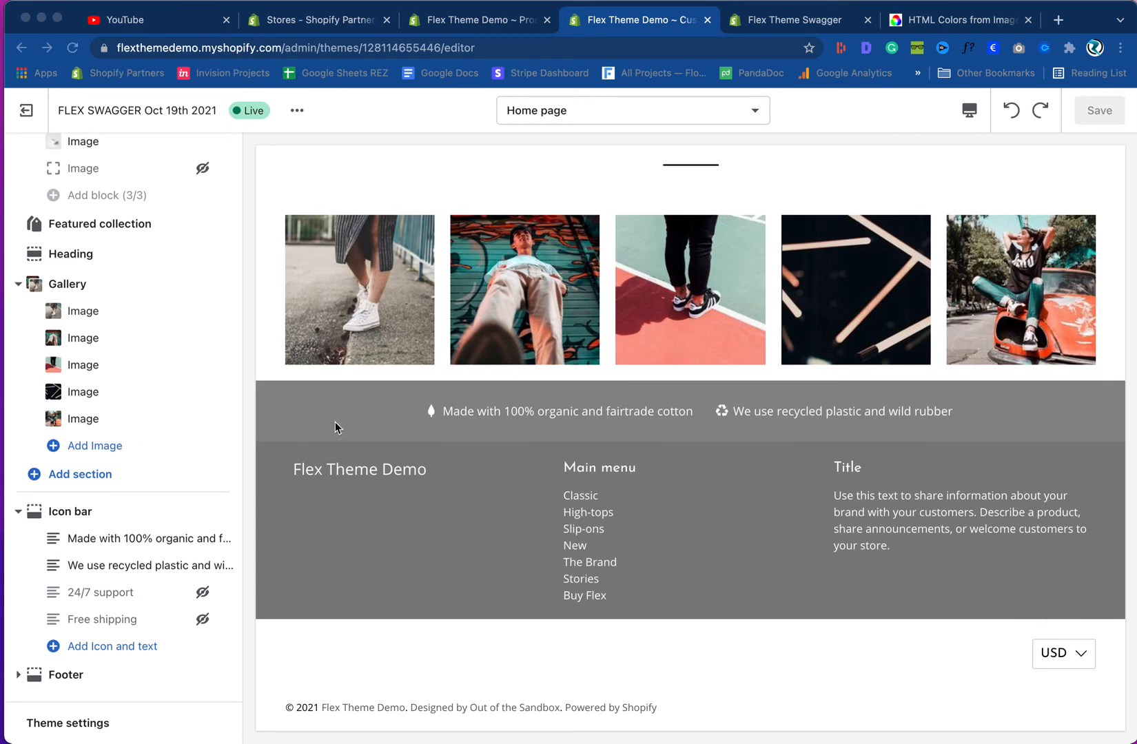
{"action": "left_click", "coordinate": [96, 517]}
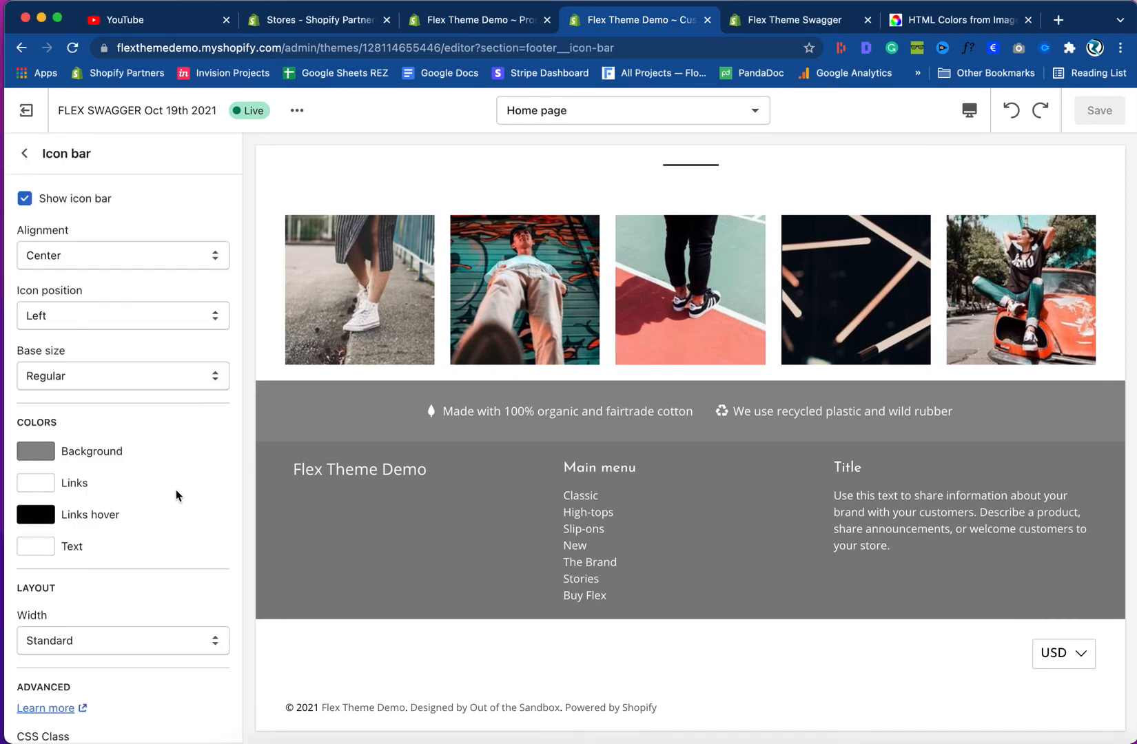
{"action": "left_click", "coordinate": [40, 550]}
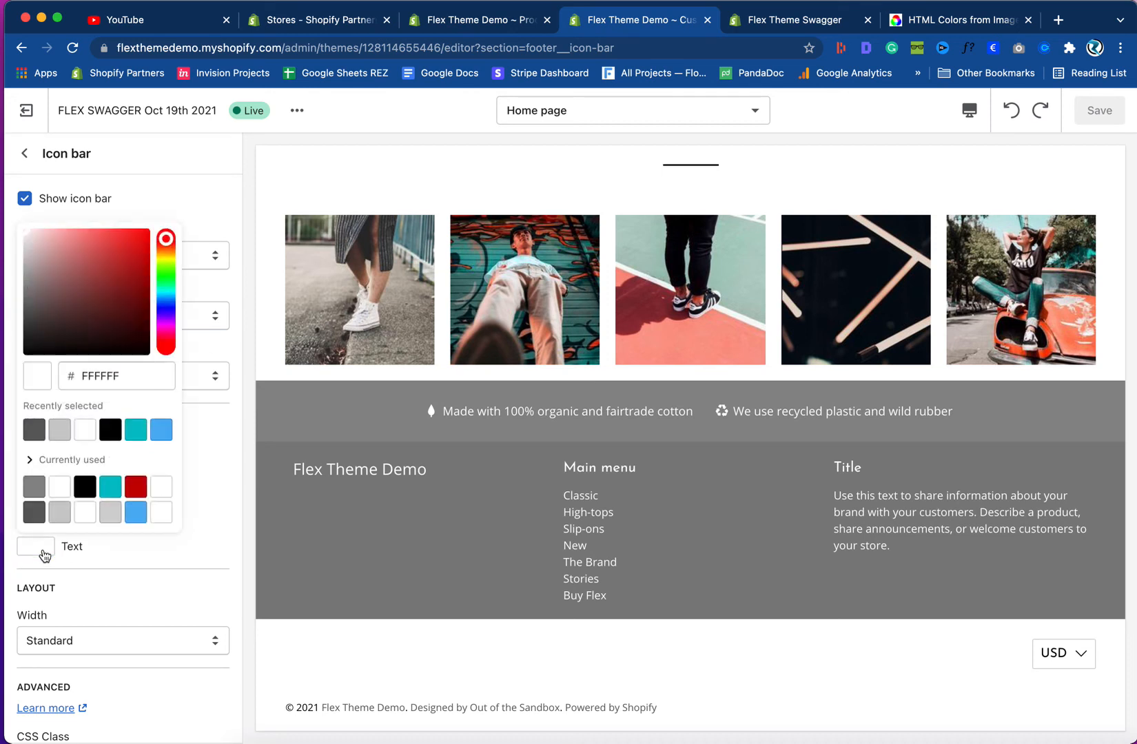
{"action": "left_click", "coordinate": [34, 512]}
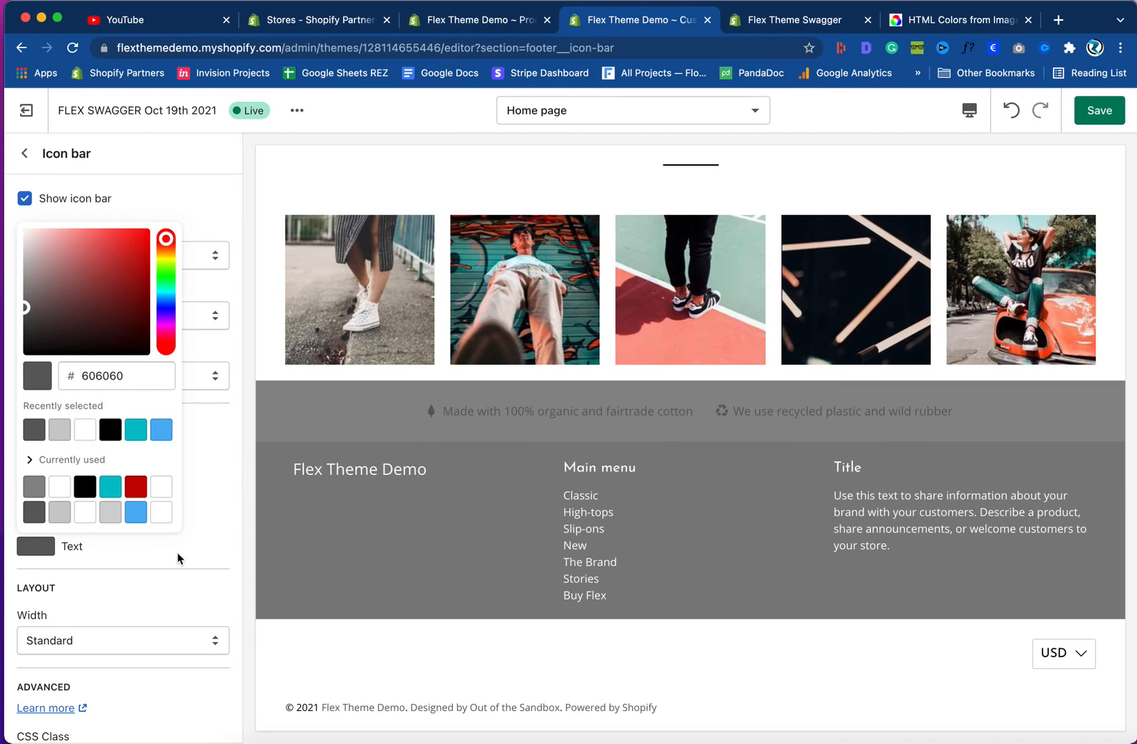
{"action": "left_click", "coordinate": [207, 559]}
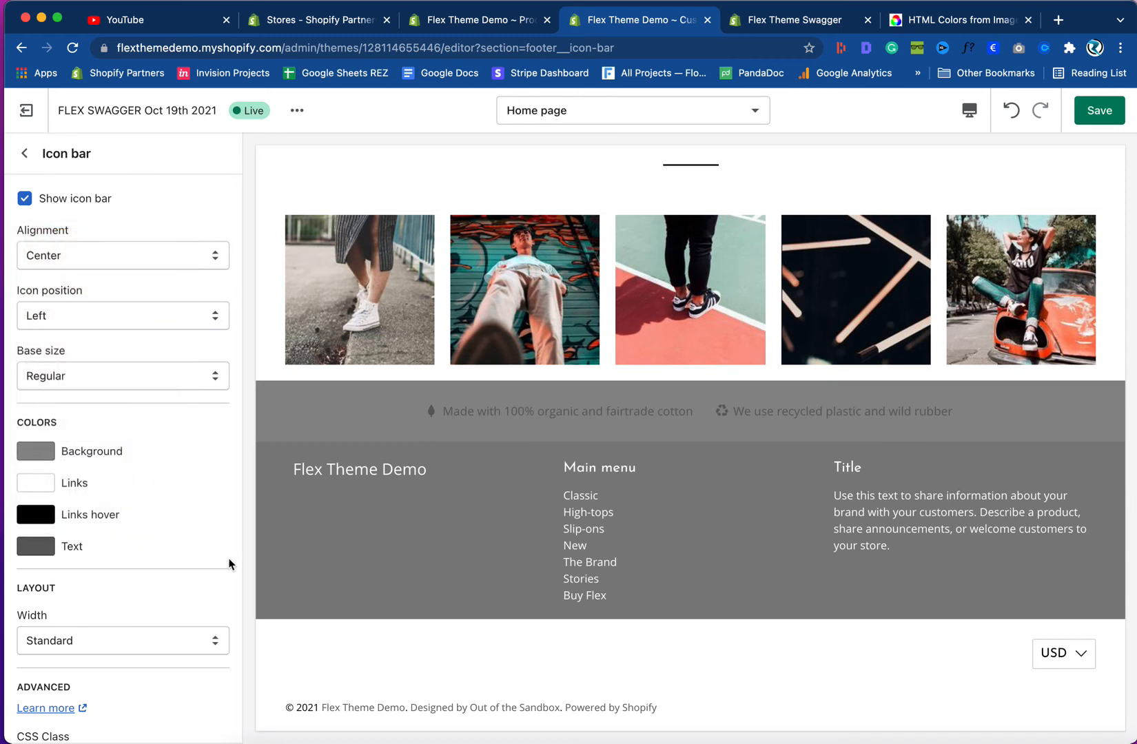
- Set the Icon bar's background to the recently selected white and save the theme
{"action": "left_click", "coordinate": [39, 453]}
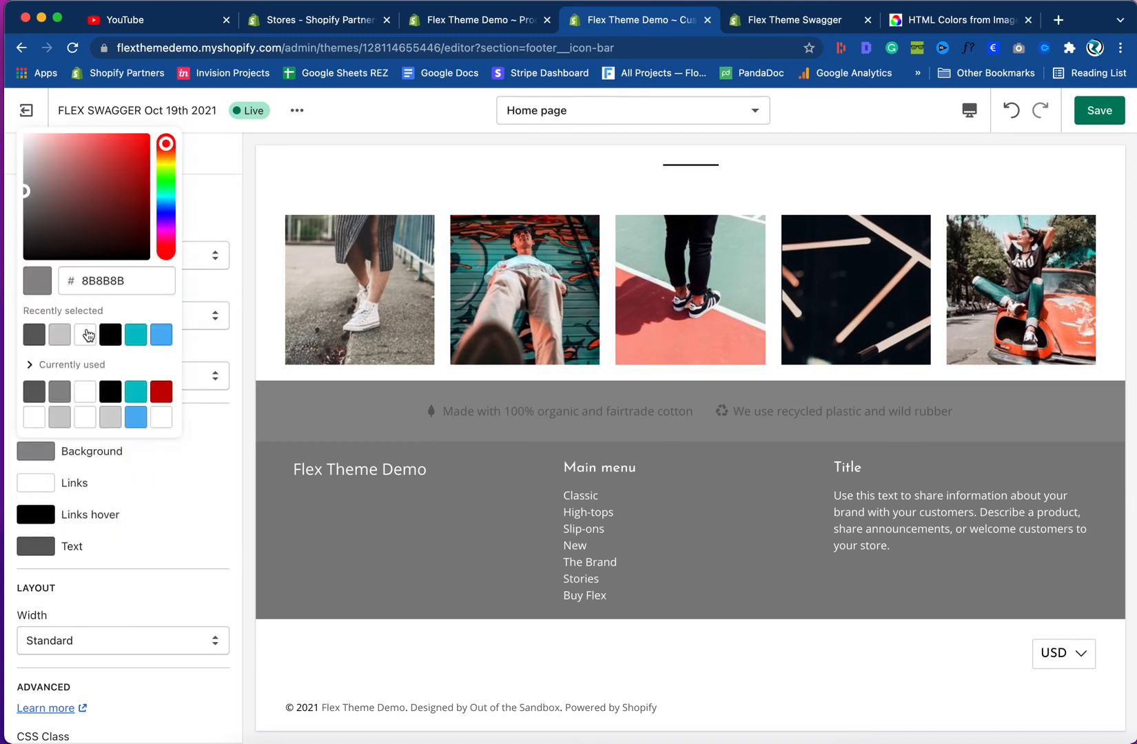
{"action": "left_click", "coordinate": [84, 335]}
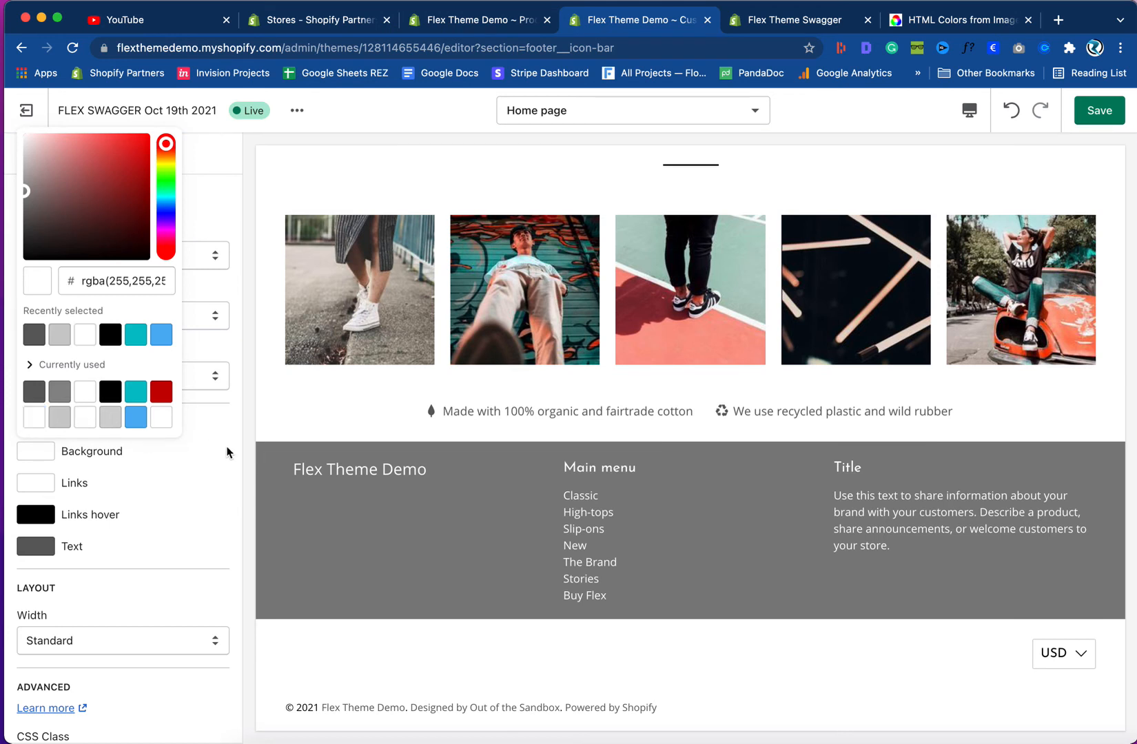
{"action": "left_click", "coordinate": [223, 463]}
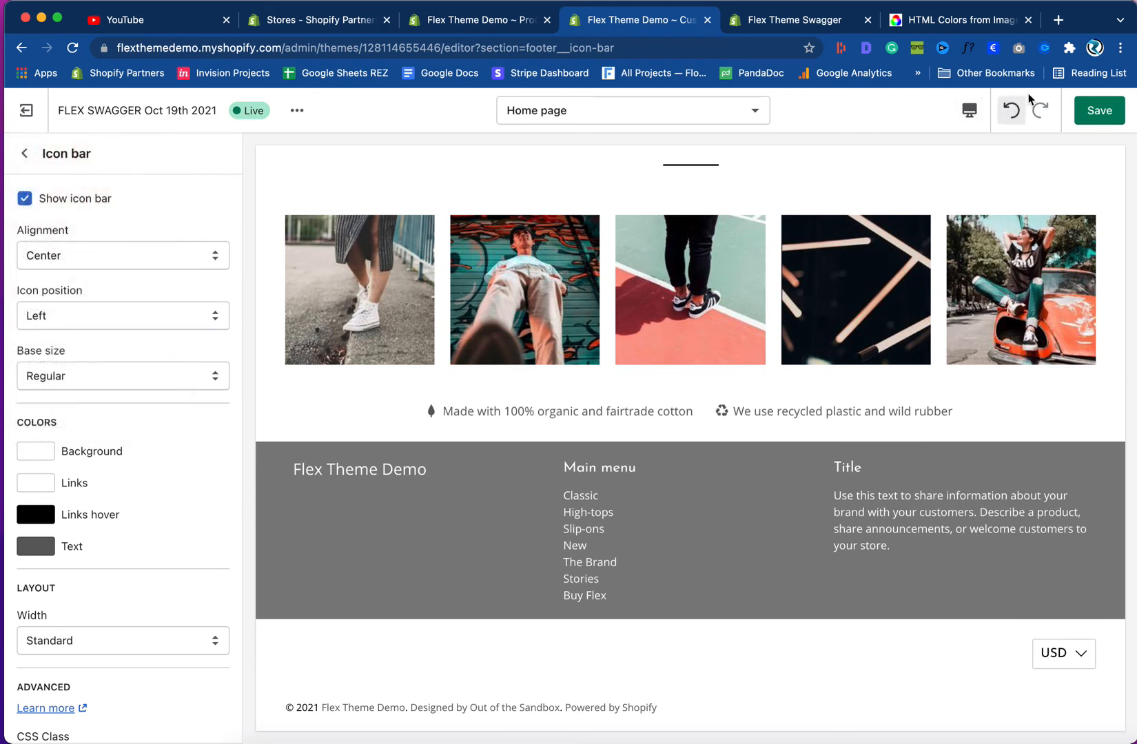
{"action": "left_click", "coordinate": [1100, 110]}
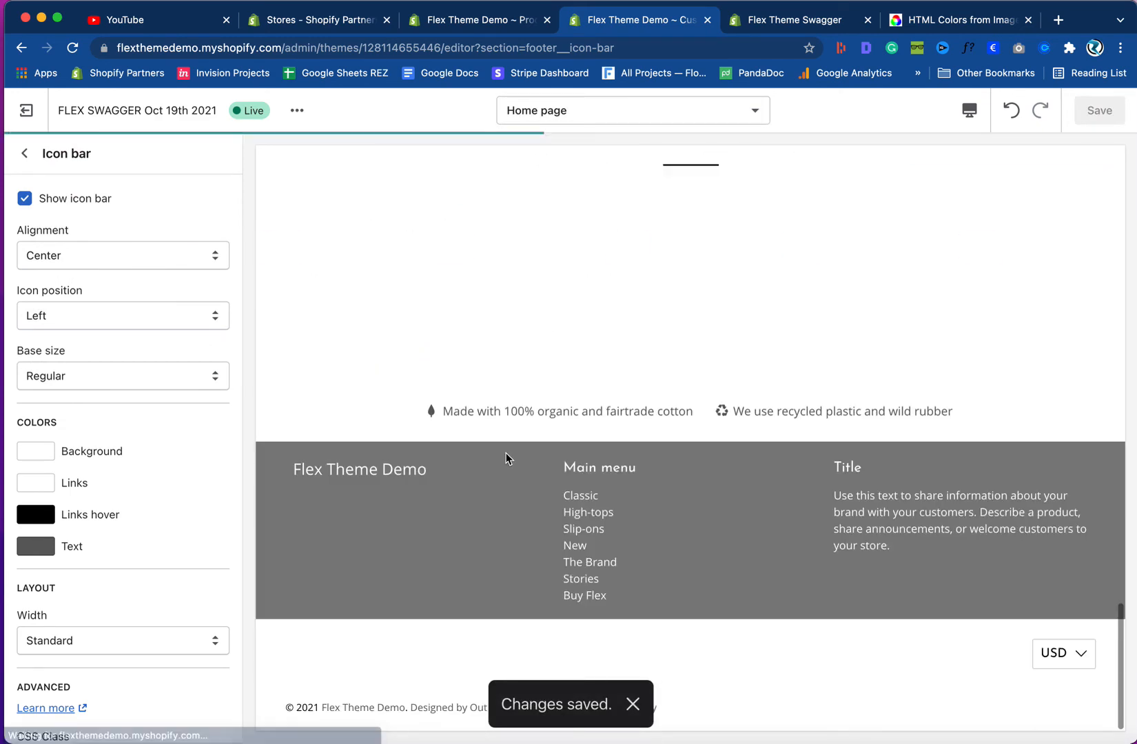
{"action": "scroll", "coordinate": [504, 472], "scroll_direction": "up", "scroll_amount": 3}
{"action": "scroll", "coordinate": [503, 474], "scroll_direction": "down", "scroll_amount": 2}
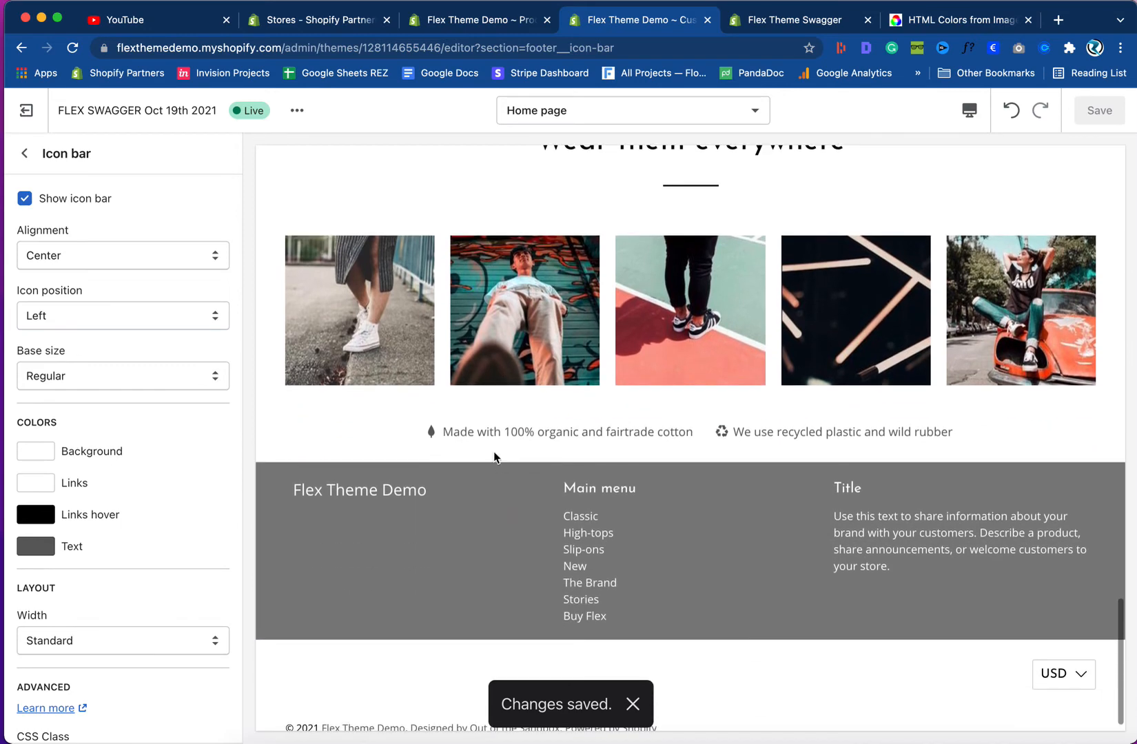
- Examine the reference store's footer layout, logo, social icons and menu links, and return to the theme editor
{"action": "left_click", "coordinate": [758, 19]}
{"action": "scroll", "coordinate": [557, 459], "scroll_direction": "down", "scroll_amount": 2}
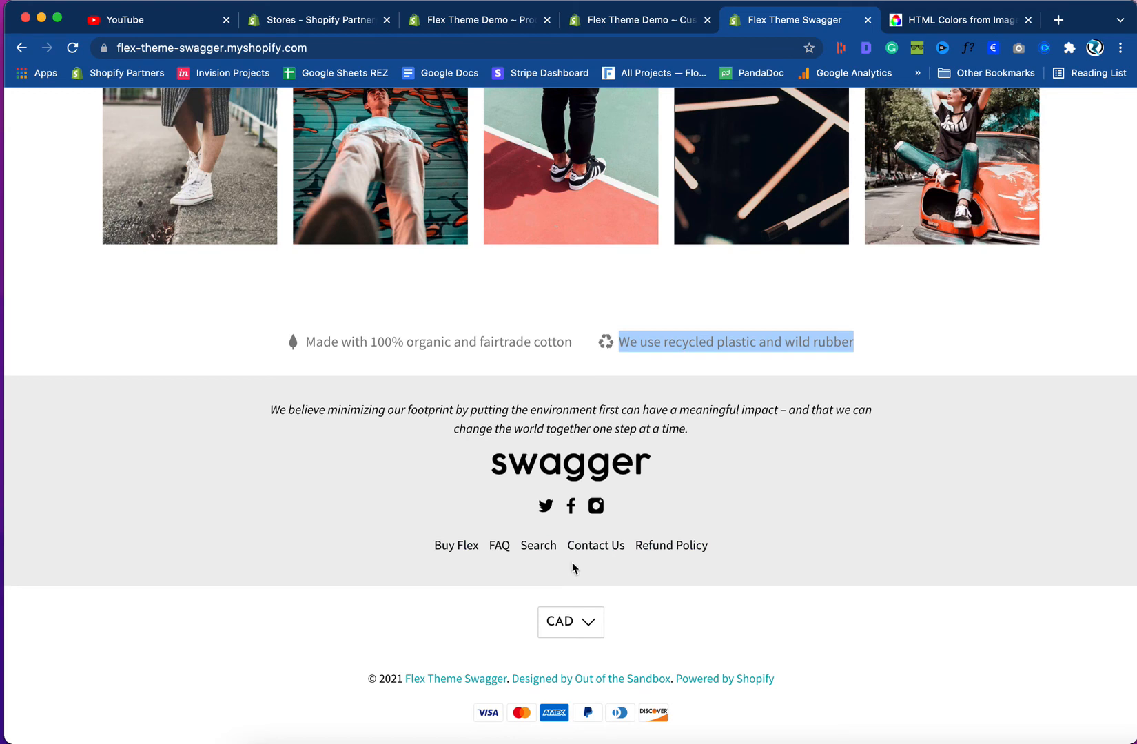
{"action": "left_click", "coordinate": [618, 24]}
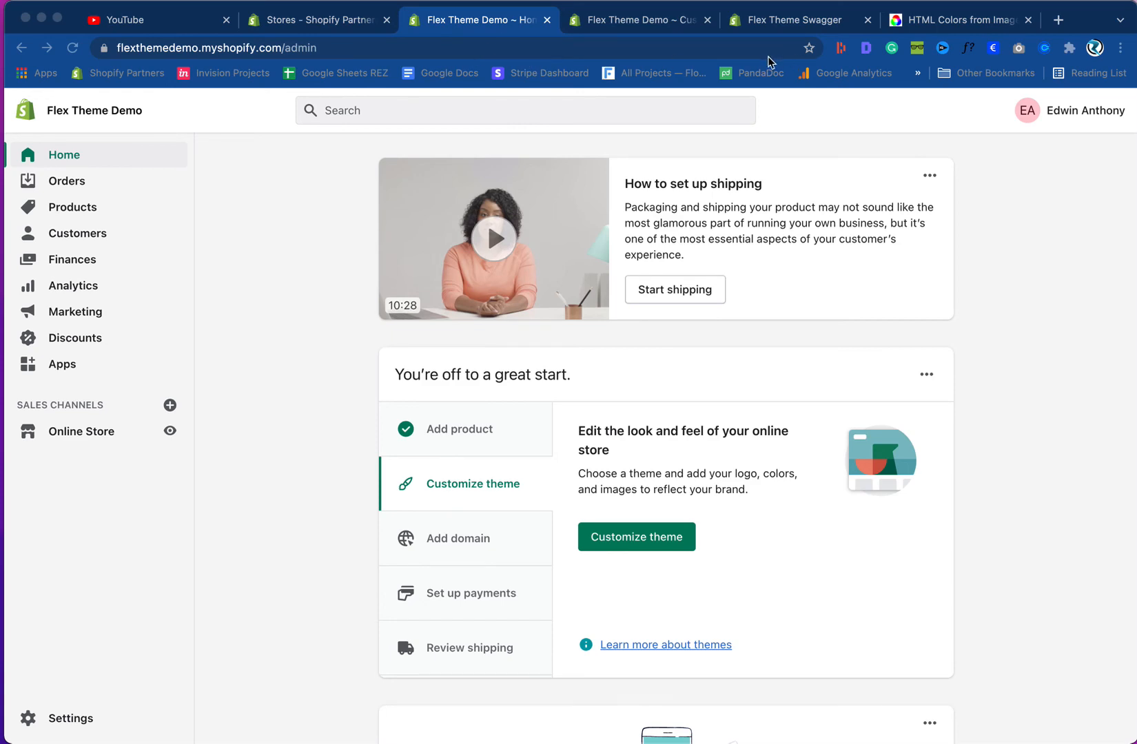
{"action": "left_click", "coordinate": [622, 22]}
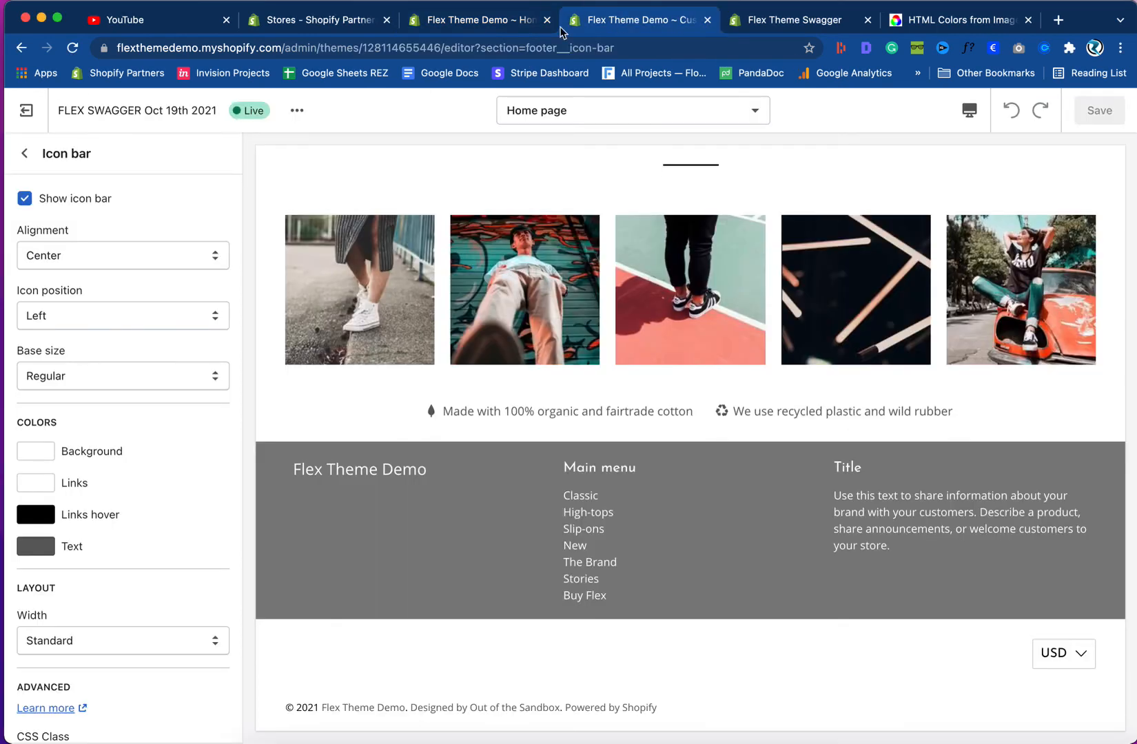
- In the store admin's Navigation, review the Footer menu's items and go back to the menu list
{"action": "left_click", "coordinate": [494, 25]}
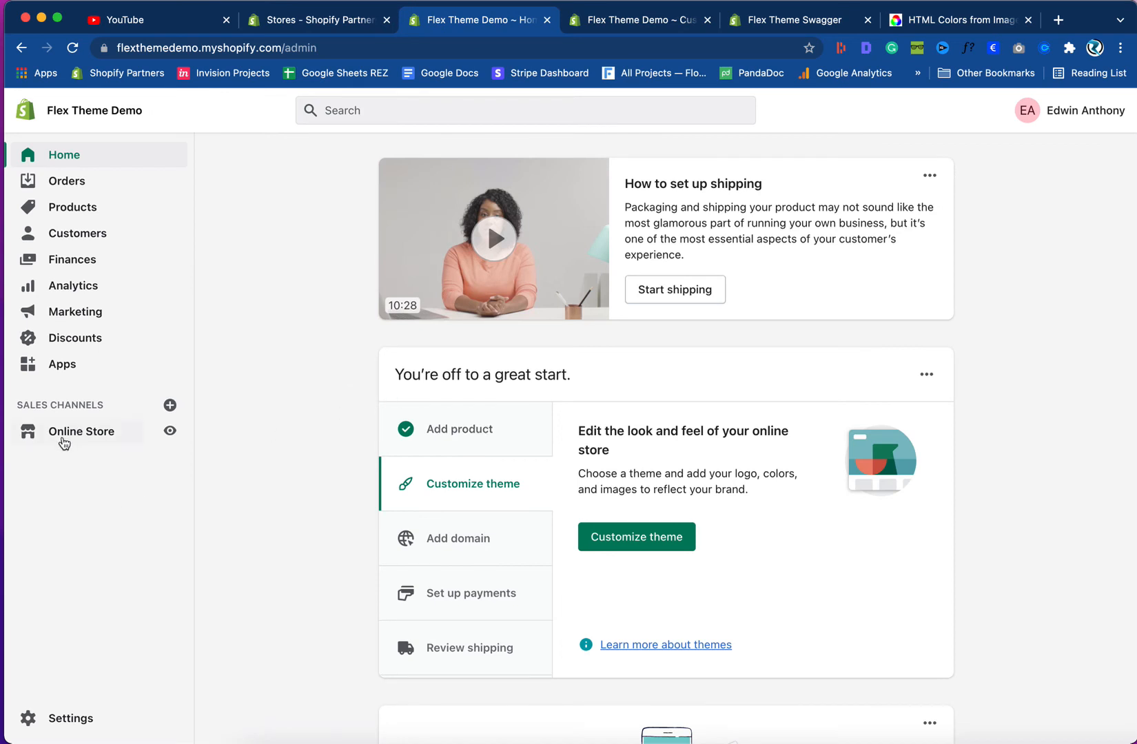
{"action": "left_click", "coordinate": [64, 441]}
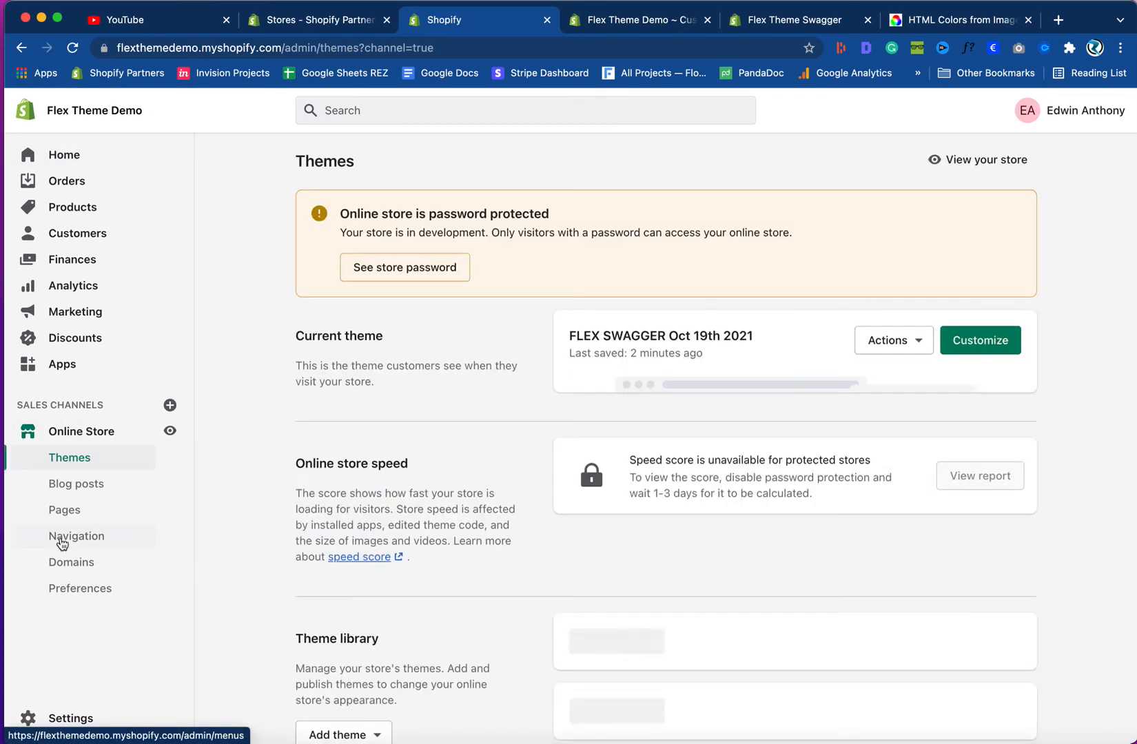
{"action": "left_click", "coordinate": [64, 541]}
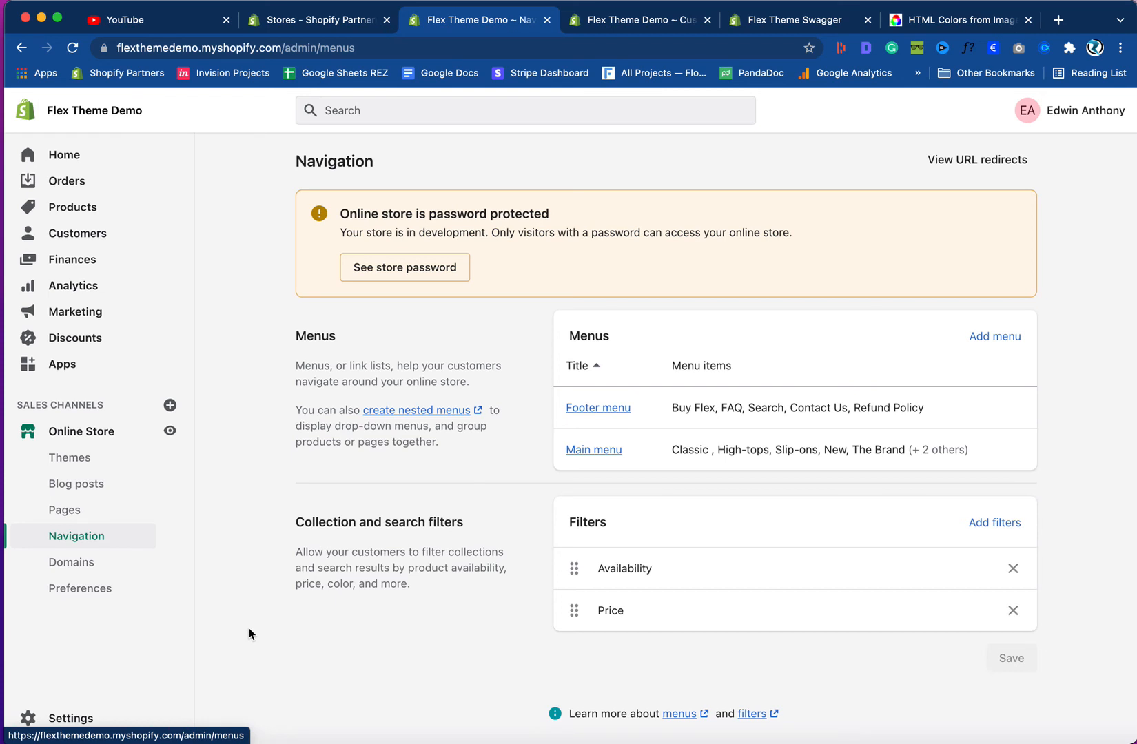
{"action": "left_click", "coordinate": [606, 408]}
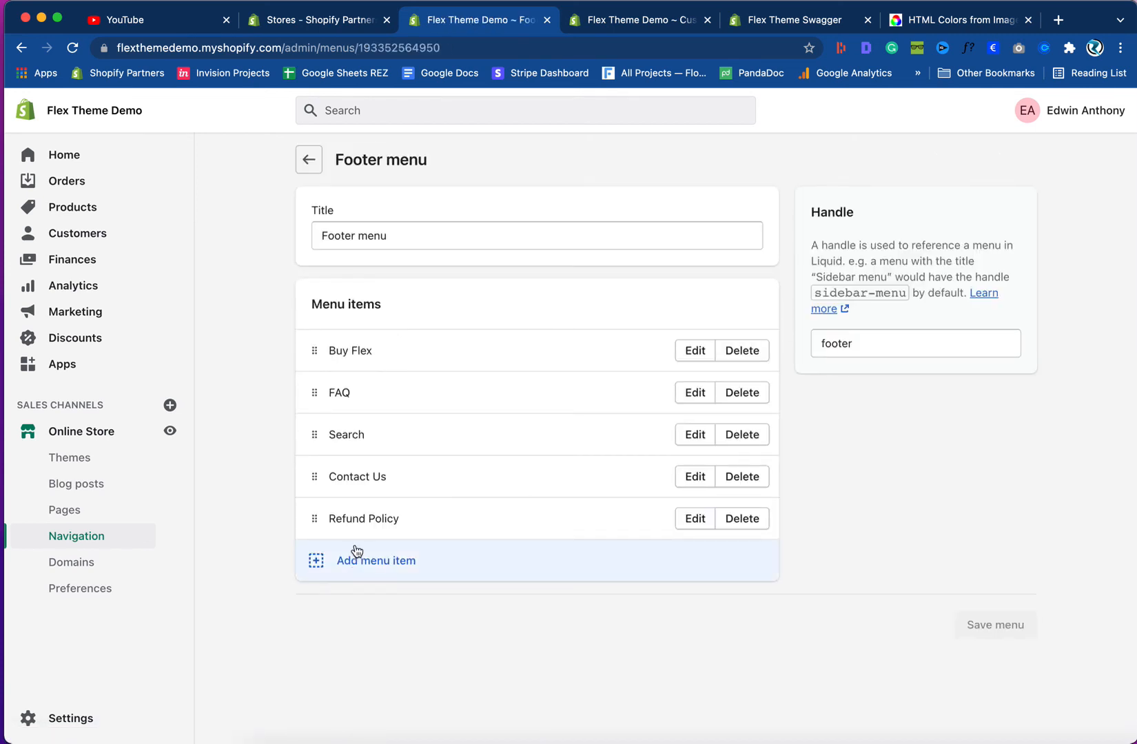
{"action": "left_click", "coordinate": [321, 157]}
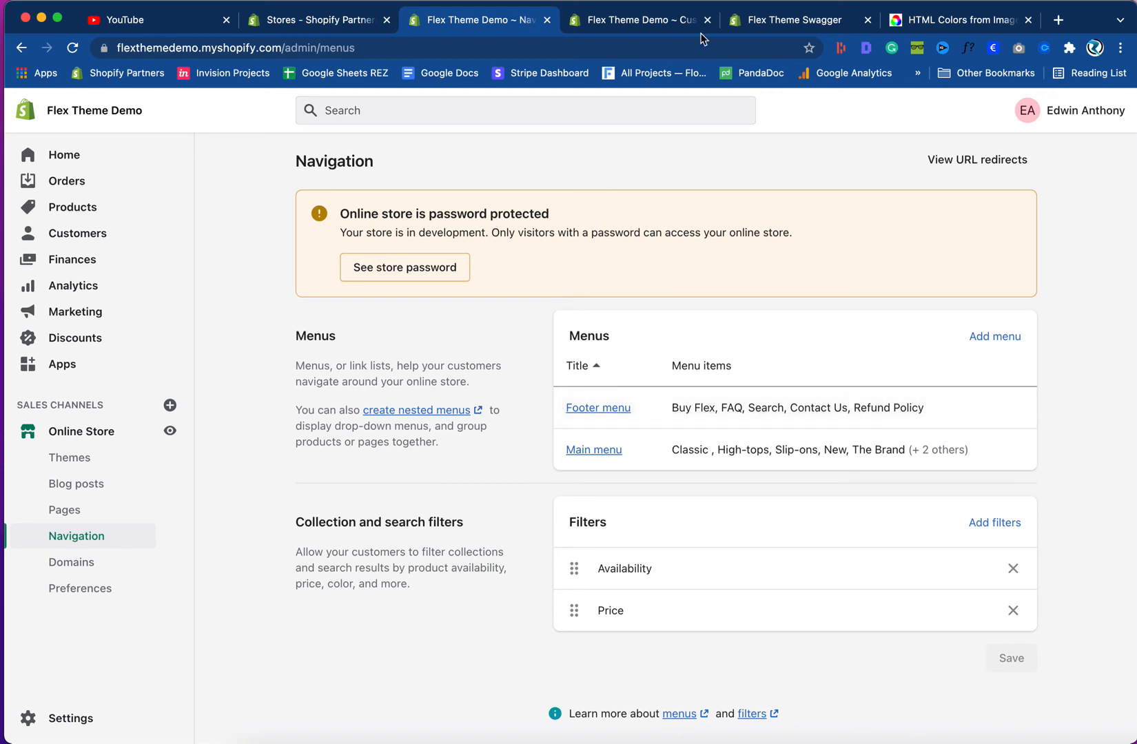
- Reload the theme editor, return to the home page's section list and expand the Footer section's blocks
{"action": "left_click", "coordinate": [622, 26]}
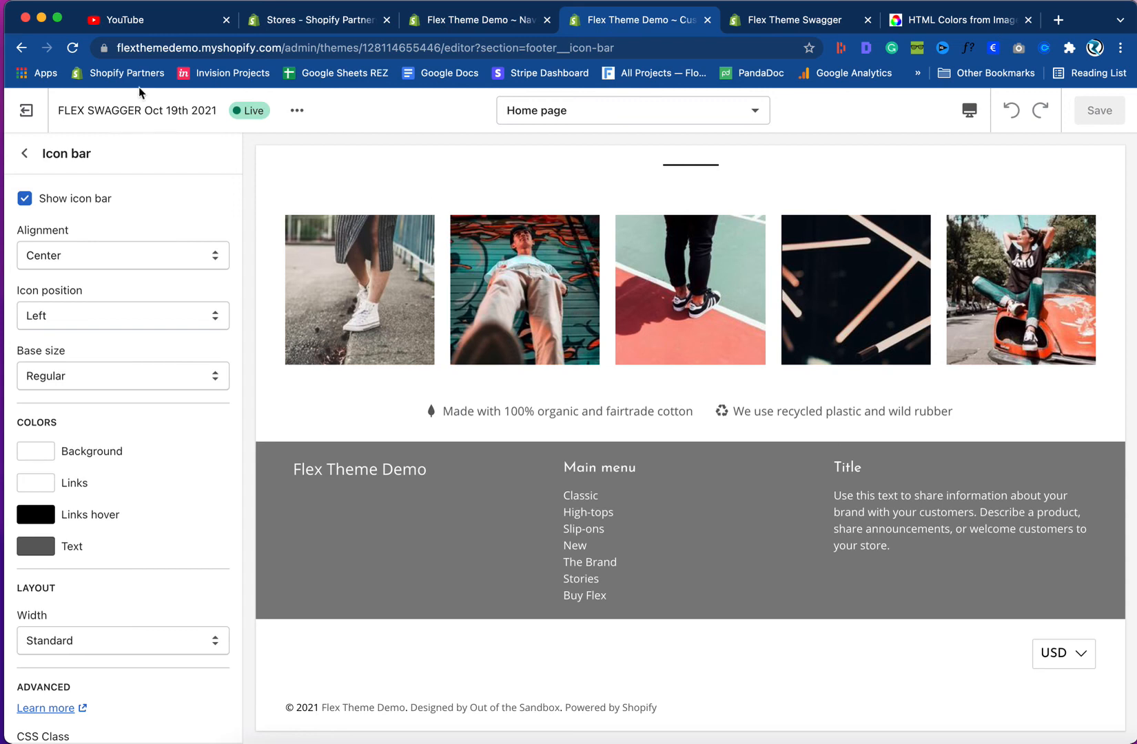
{"action": "left_click", "coordinate": [72, 48]}
{"action": "left_click", "coordinate": [22, 155]}
{"action": "scroll", "coordinate": [103, 448], "scroll_direction": "down", "scroll_amount": 5}
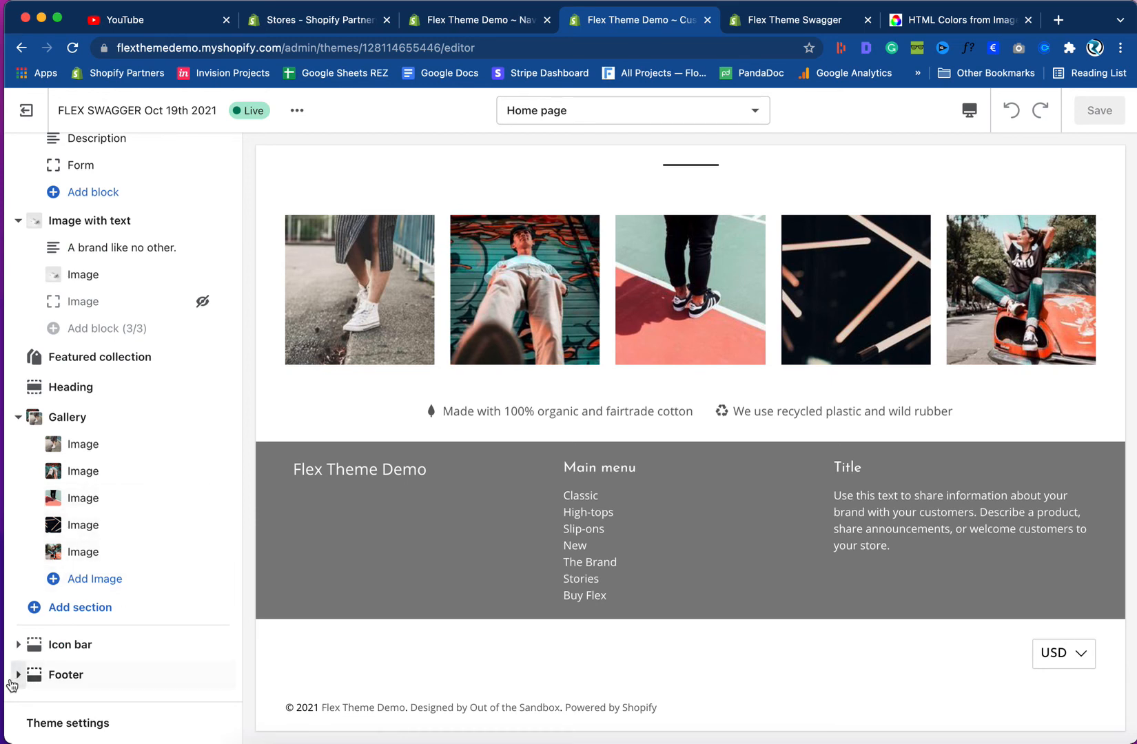
{"action": "left_click", "coordinate": [17, 675]}
{"action": "scroll", "coordinate": [135, 652], "scroll_direction": "down", "scroll_amount": 3}
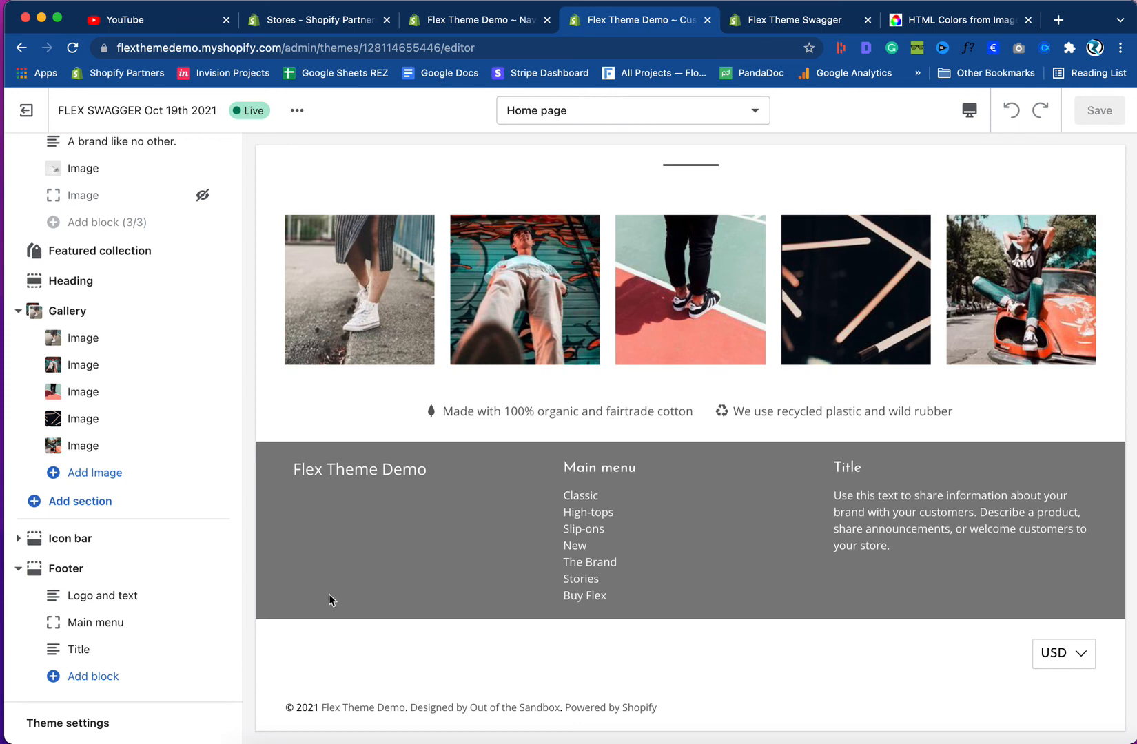
- Check the reference store's footer again, close the HTML Colors page and return to the theme editor
{"action": "left_click", "coordinate": [779, 21]}
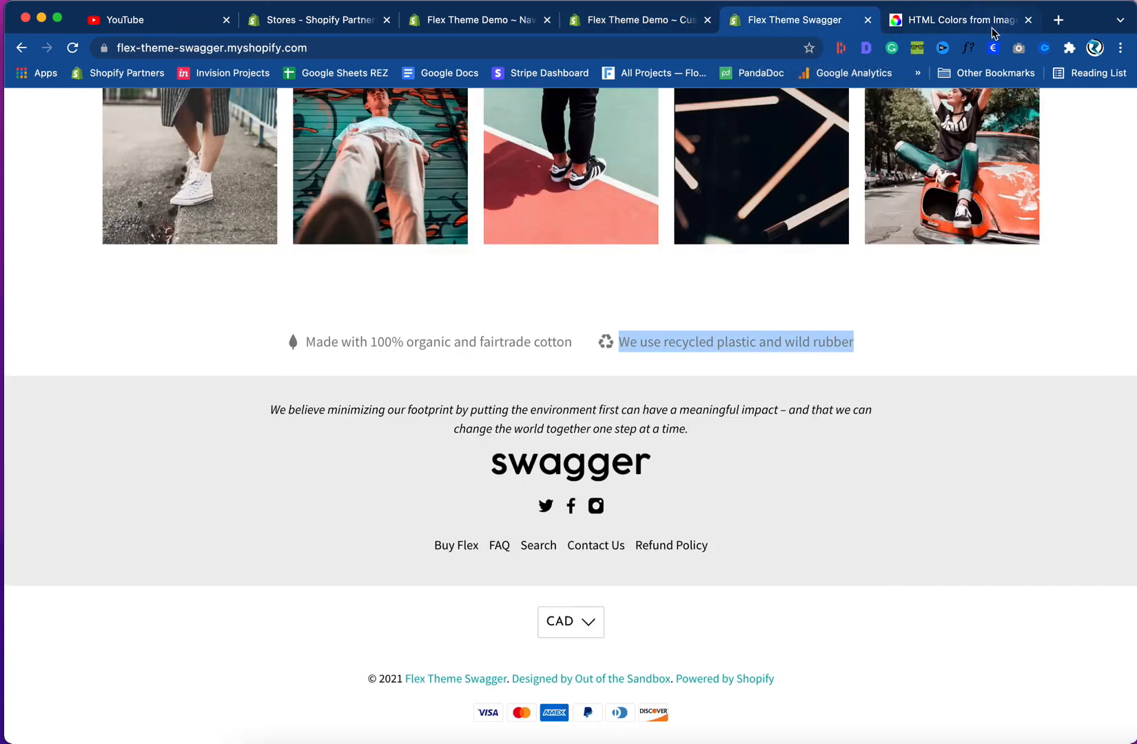
{"action": "left_click", "coordinate": [1028, 19]}
{"action": "left_click", "coordinate": [738, 31]}
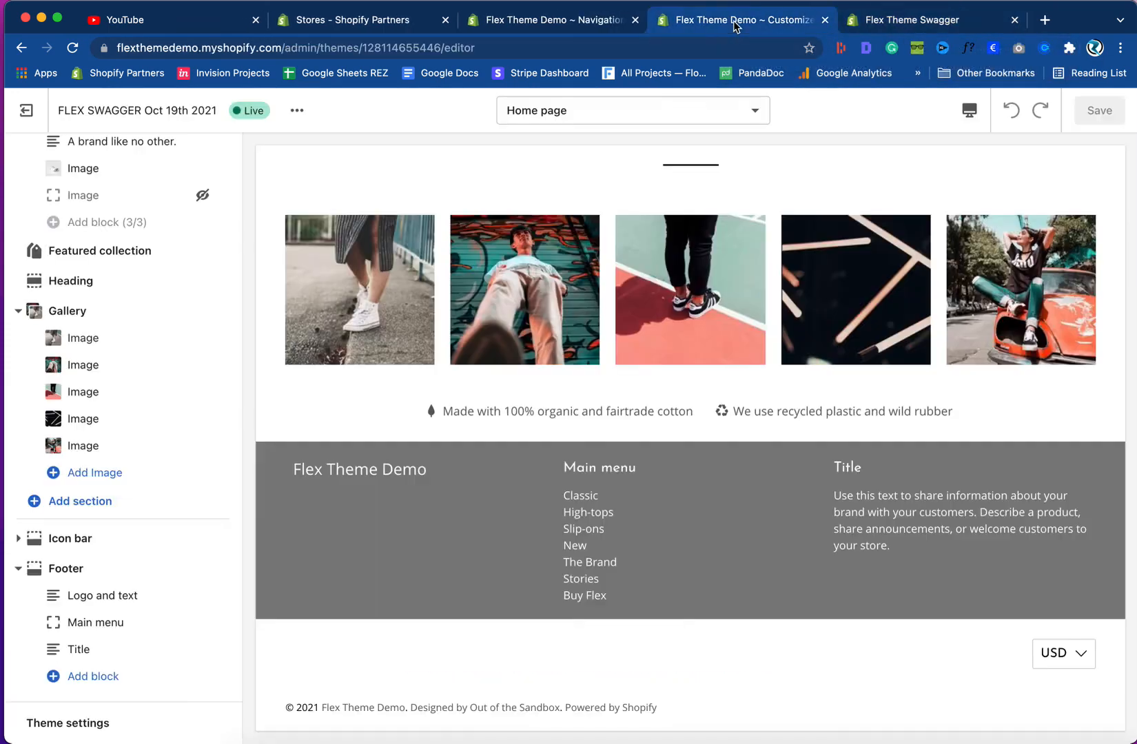
- Expand the Footer section's blocks and compare them with the reference store's footer, then return to the theme editor
{"action": "left_click", "coordinate": [186, 568]}
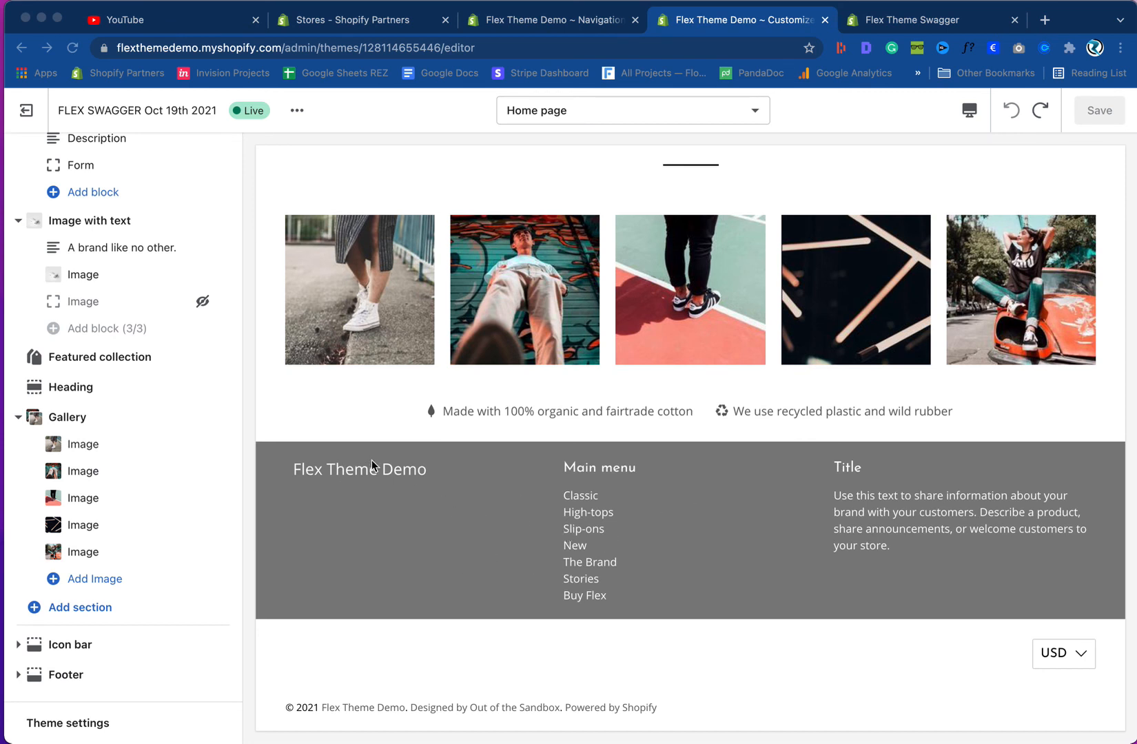
{"action": "left_click", "coordinate": [19, 674]}
{"action": "scroll", "coordinate": [103, 621], "scroll_direction": "down", "scroll_amount": 3}
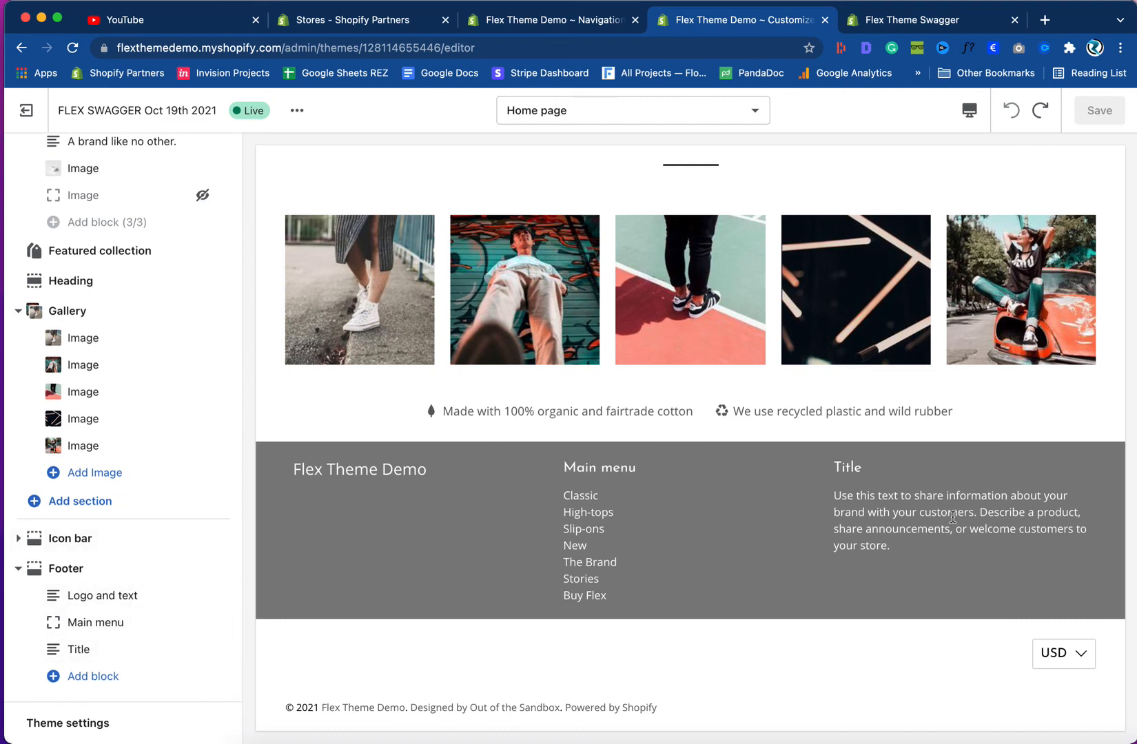
{"action": "left_click", "coordinate": [915, 21]}
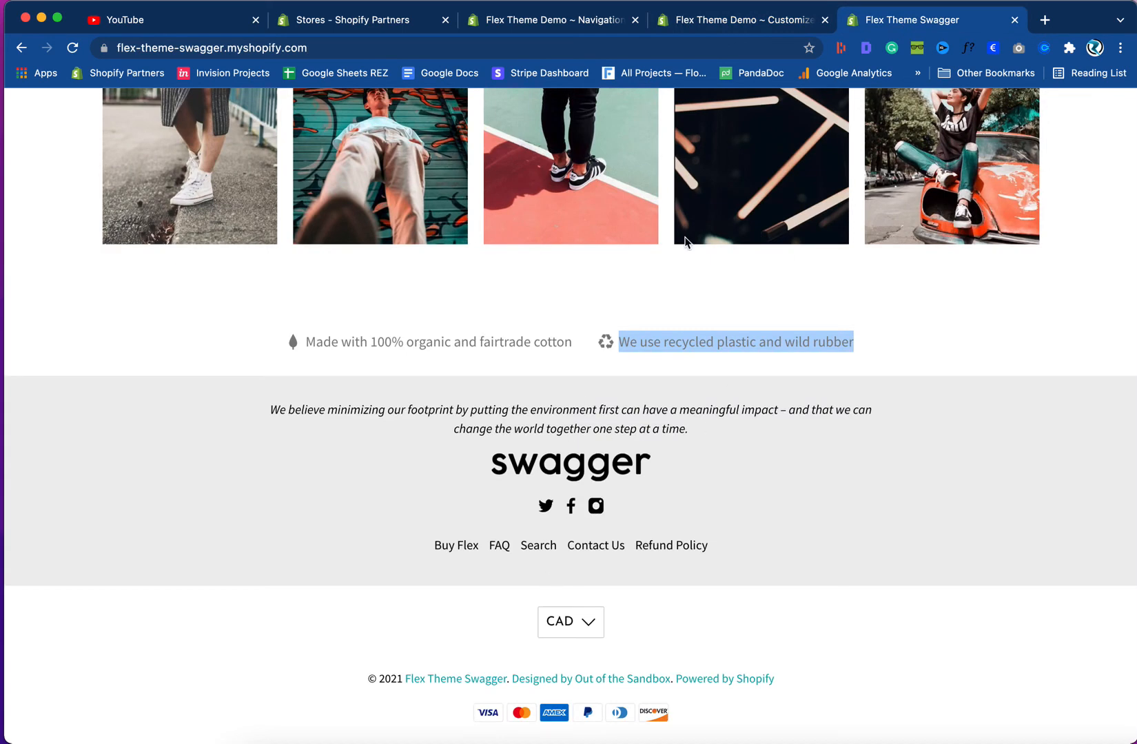
{"action": "left_click", "coordinate": [734, 22]}
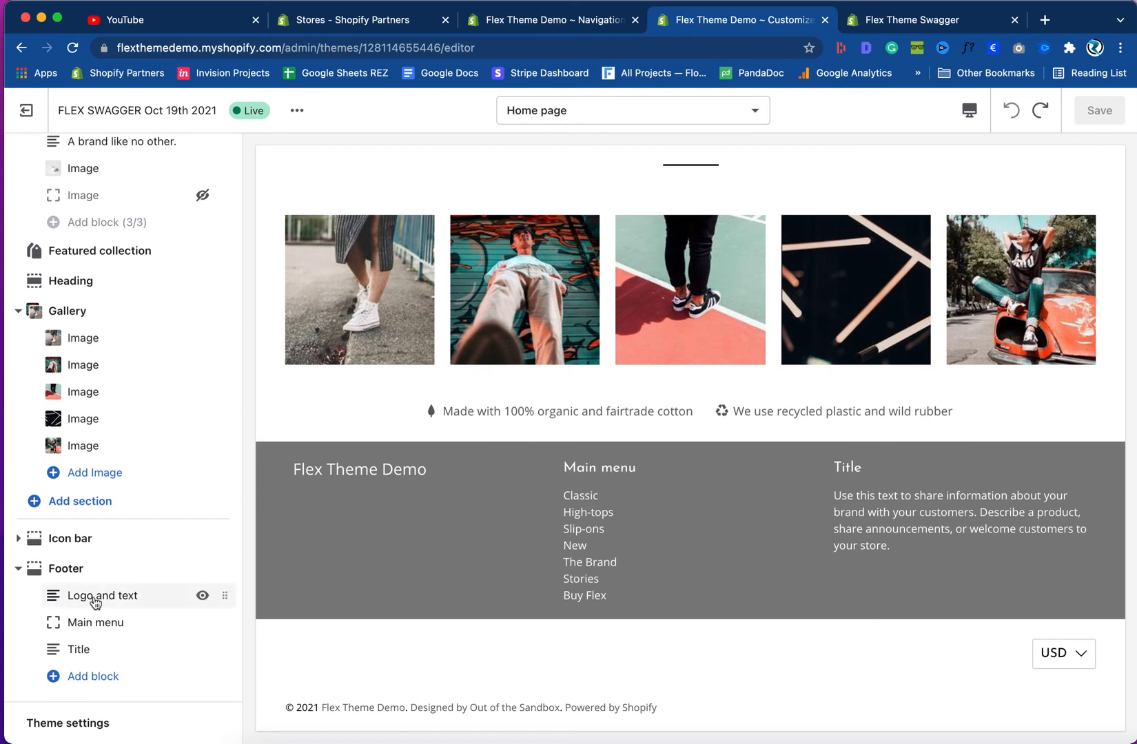
- In the theme's layout settings, set the Footer style to Centered and save the change
{"action": "left_click", "coordinate": [59, 732]}
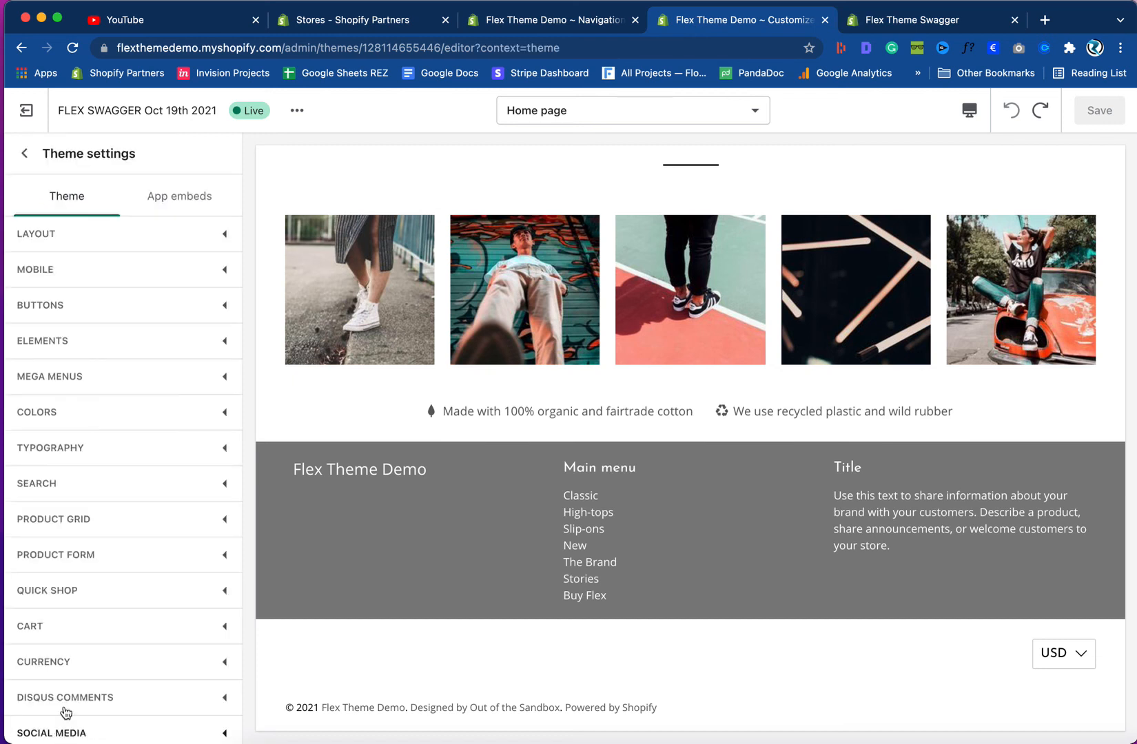
{"action": "left_click", "coordinate": [127, 243]}
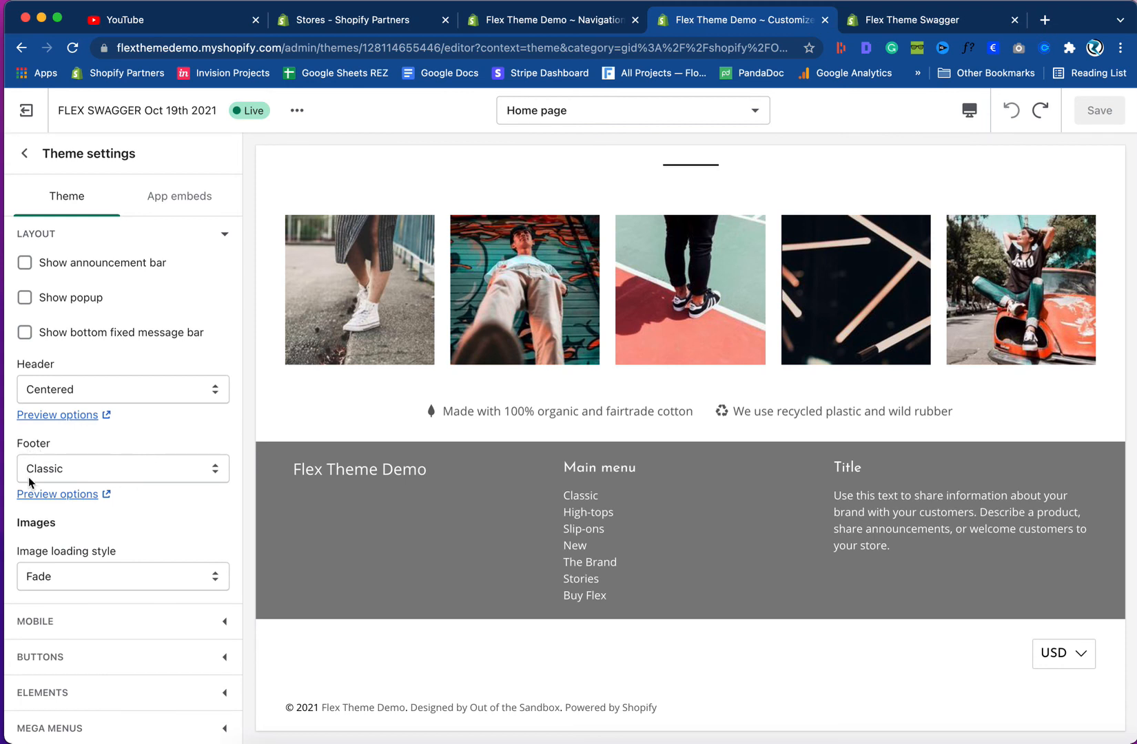
{"action": "left_click", "coordinate": [117, 475]}
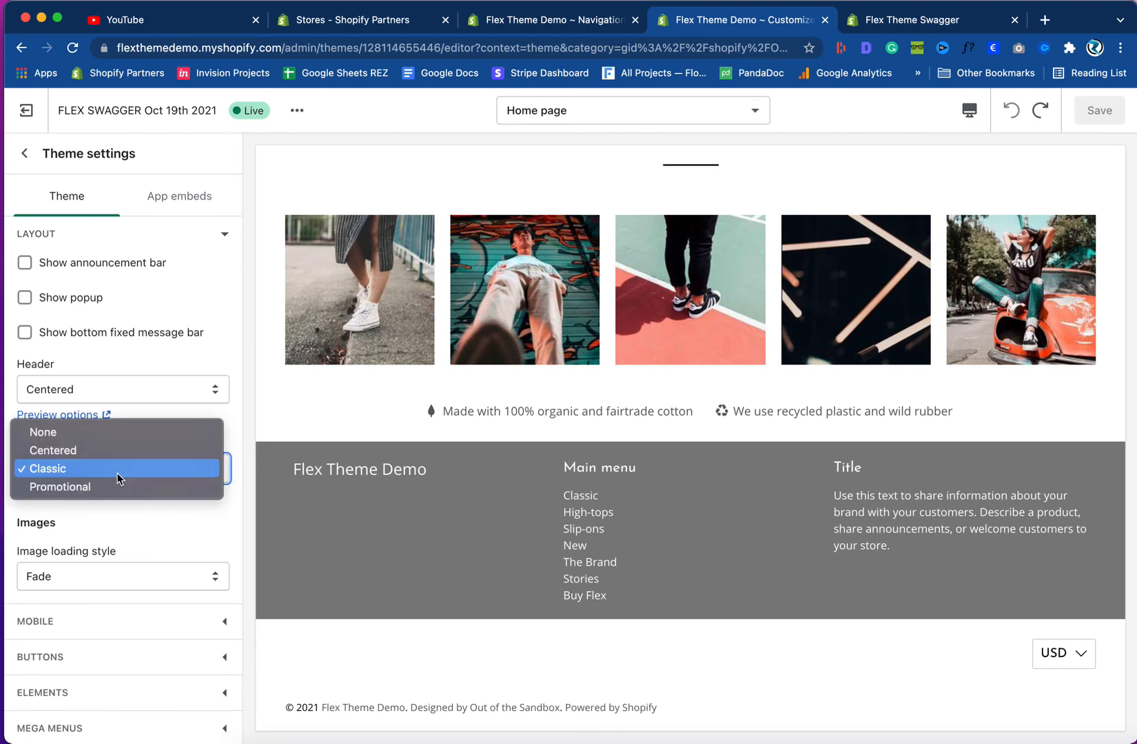
{"action": "left_click", "coordinate": [117, 456]}
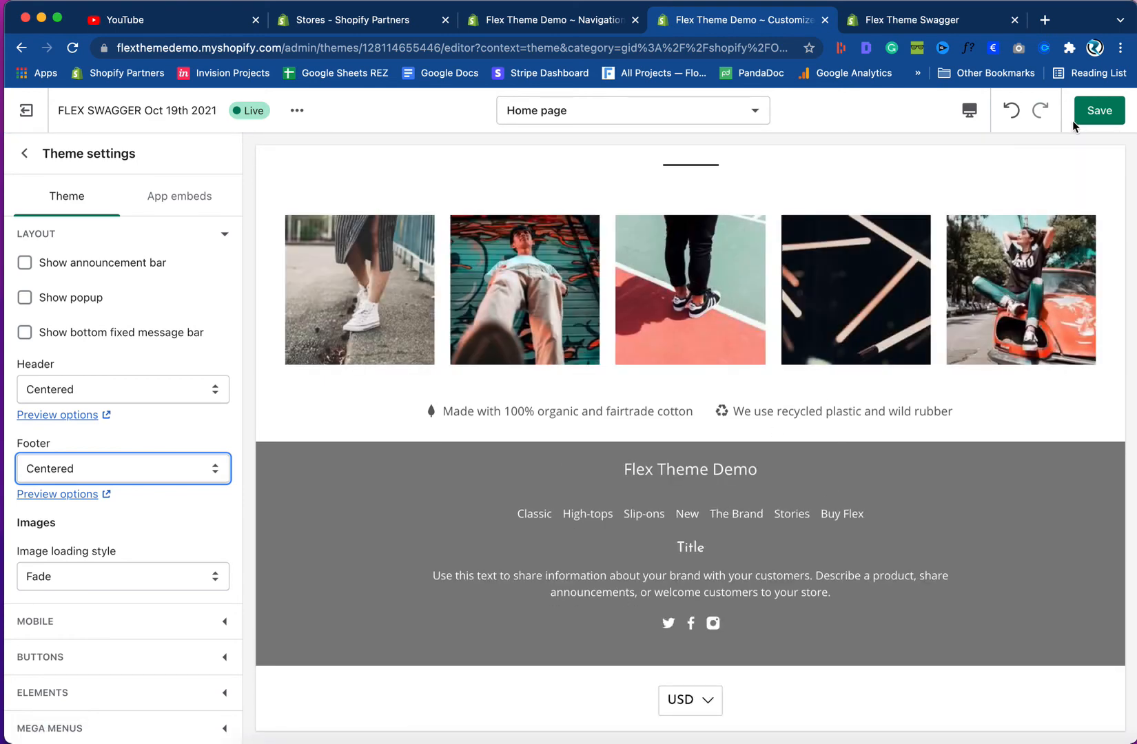
{"action": "left_click", "coordinate": [1098, 113]}
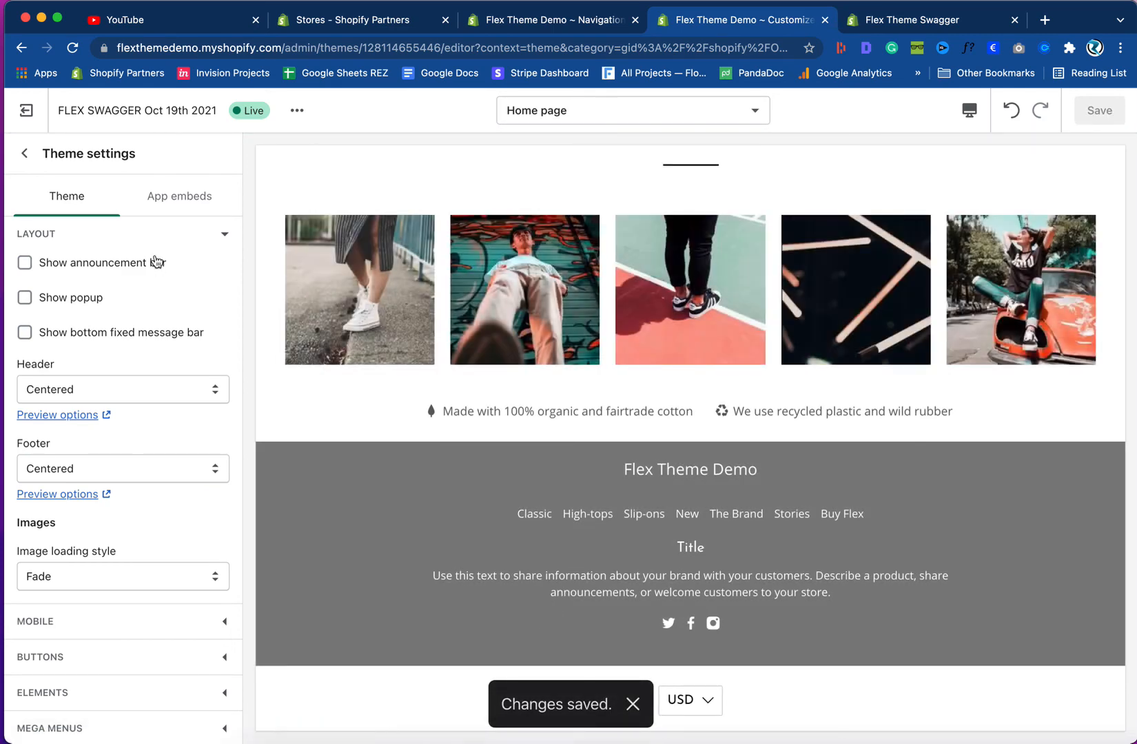
- Return to the section list, expand the Footer's blocks, and review its existing Title text block against the reference store's footer
{"action": "left_click", "coordinate": [25, 153]}
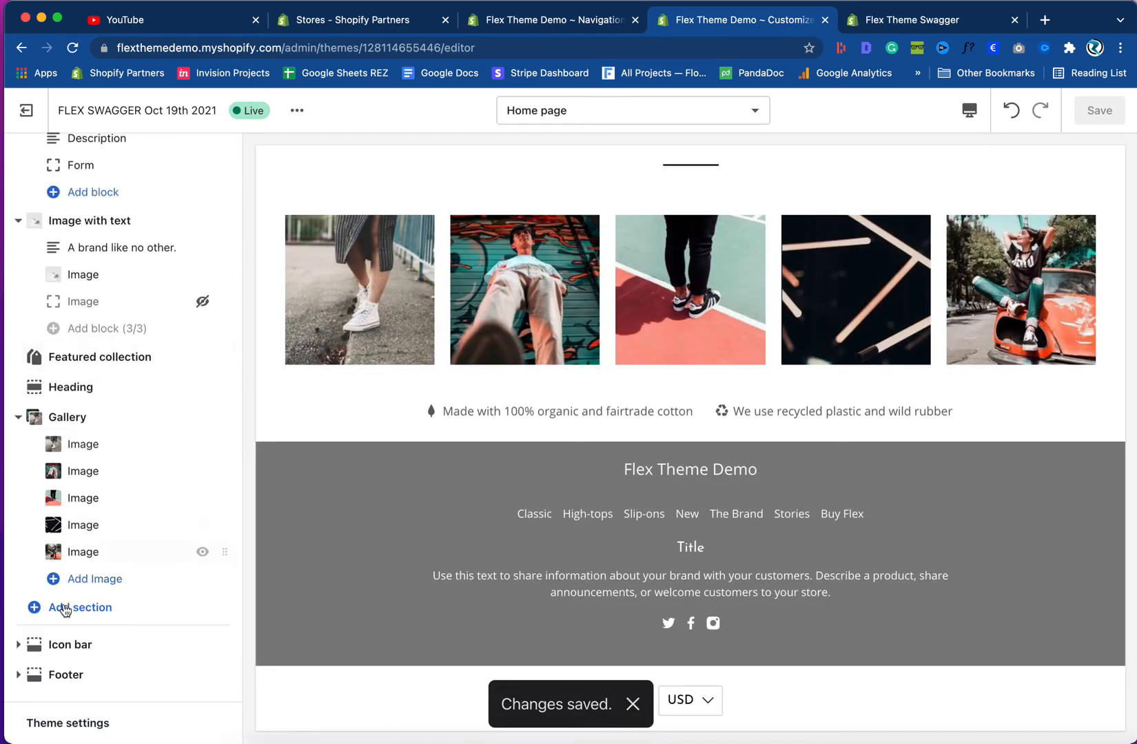
{"action": "left_click", "coordinate": [21, 676]}
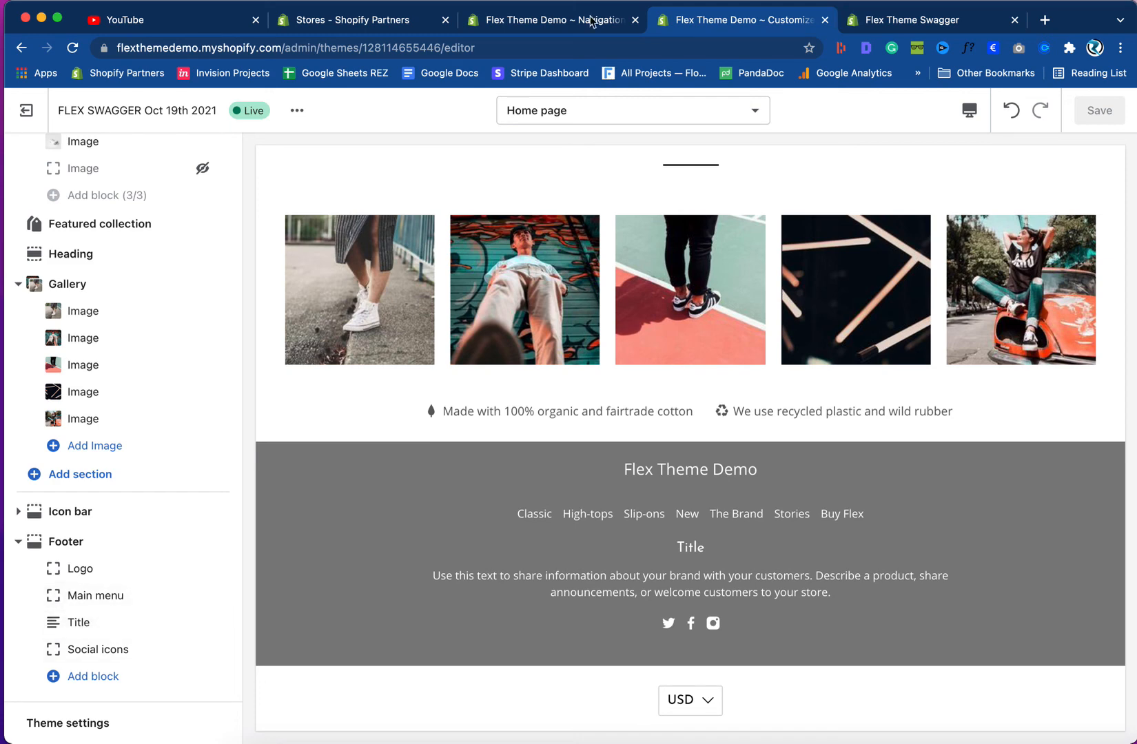
{"action": "left_click", "coordinate": [869, 22]}
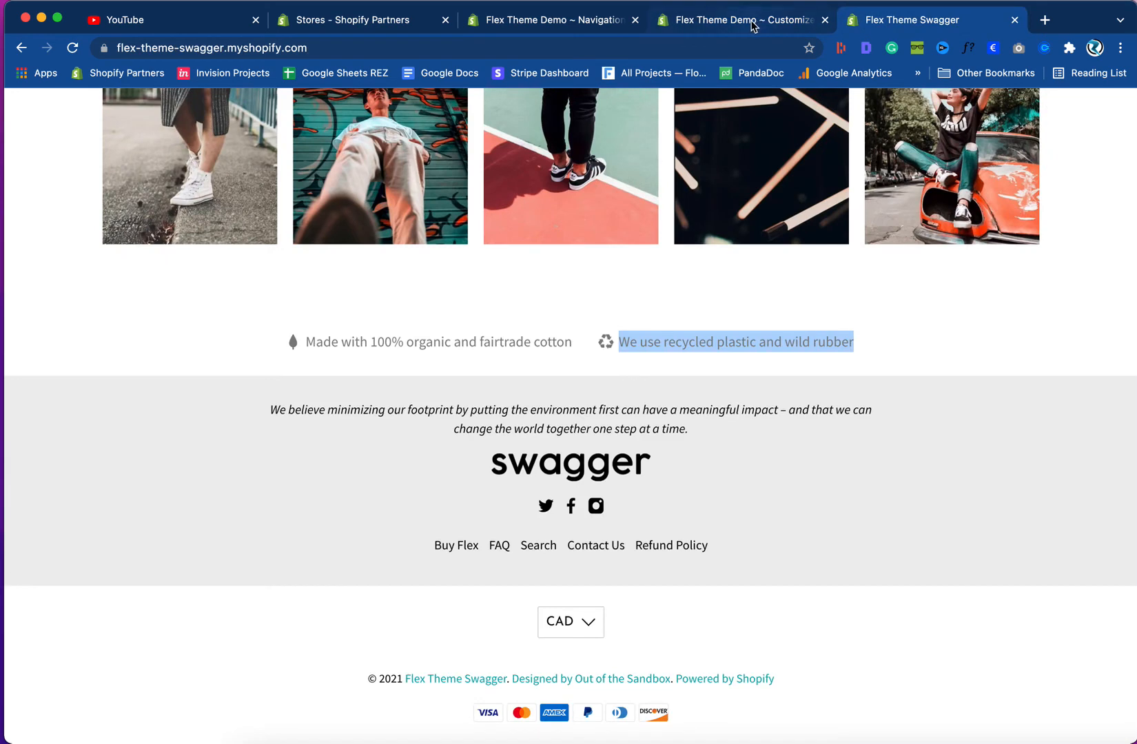
{"action": "left_click", "coordinate": [752, 25]}
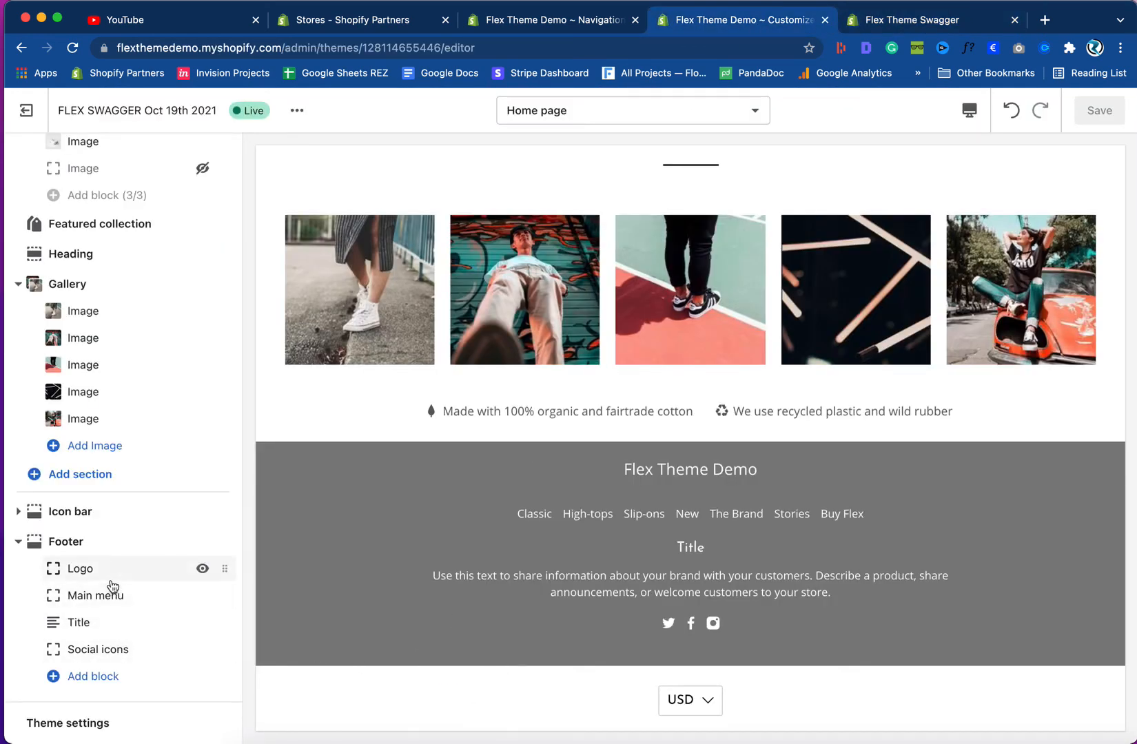
{"action": "left_click", "coordinate": [106, 624]}
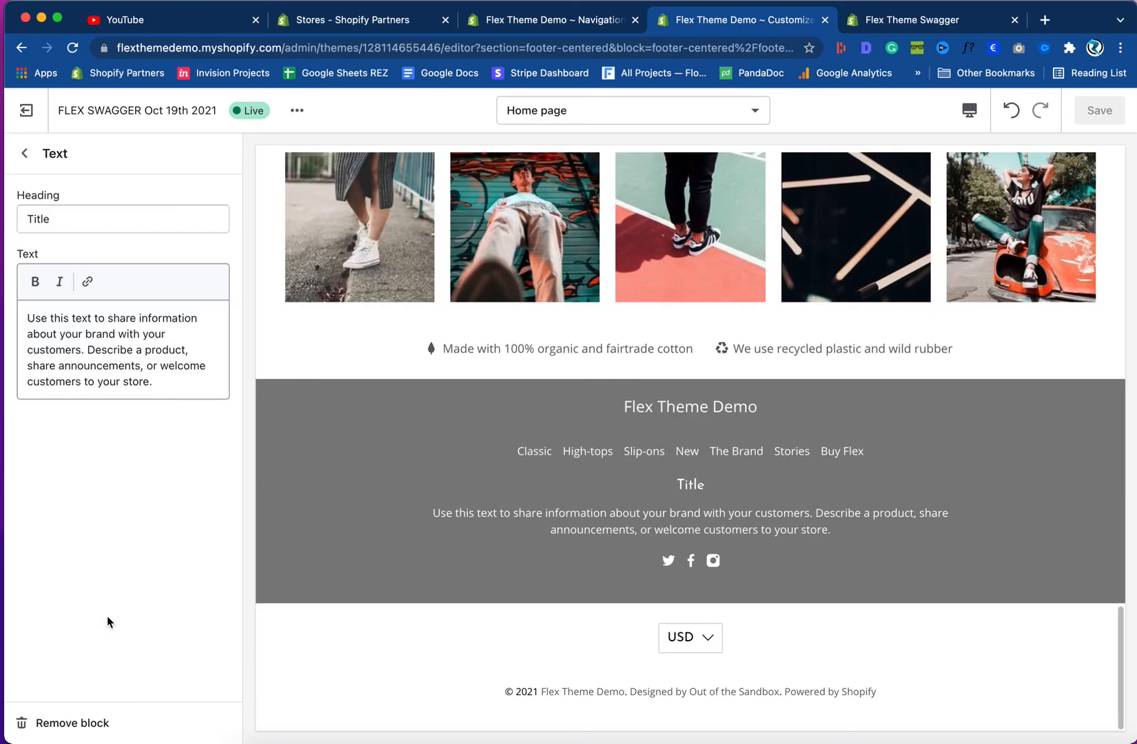
{"action": "left_click", "coordinate": [28, 155]}
- Add a Text block to the Footer and move it above the Logo block as the first block
{"action": "left_click", "coordinate": [91, 677]}
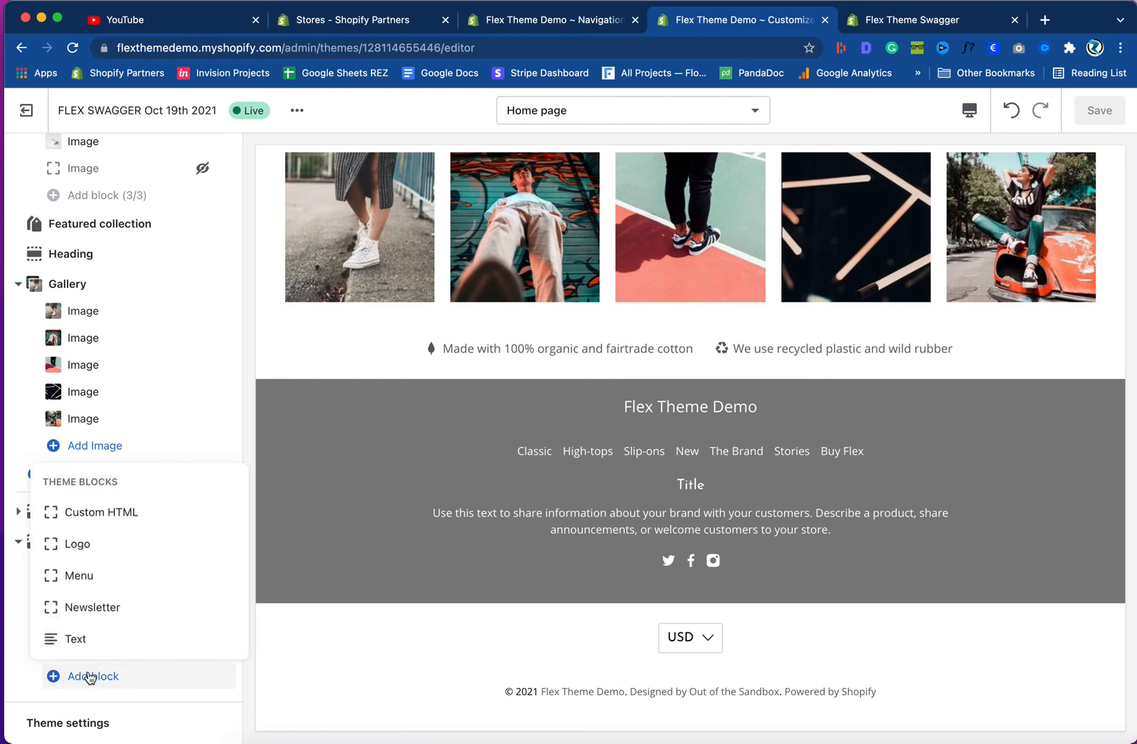
{"action": "left_click", "coordinate": [77, 640]}
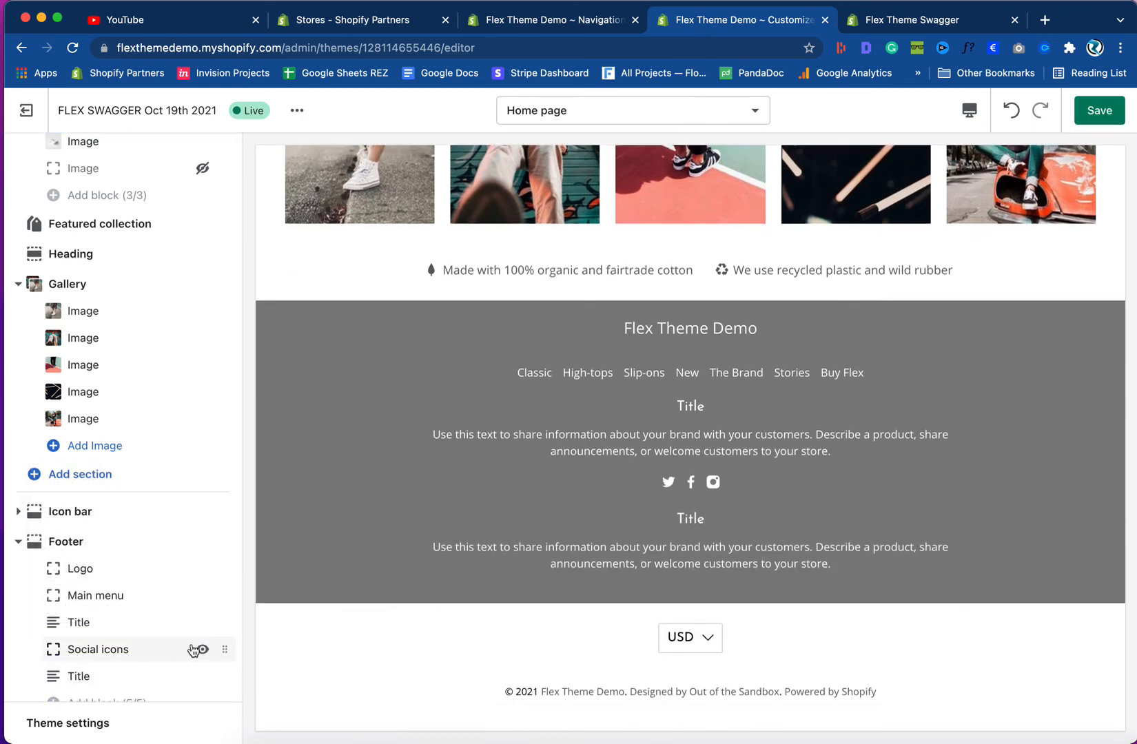
{"action": "left_click_drag", "start_coordinate": [224, 675], "coordinate": [222, 546]}
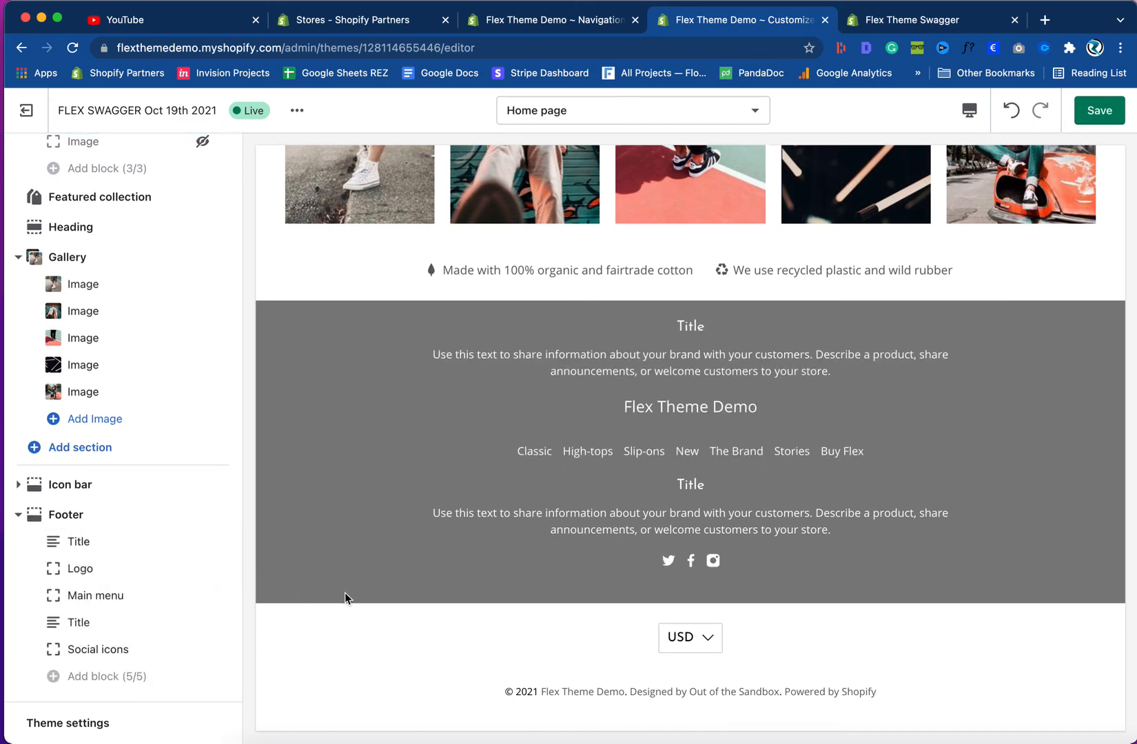
- Copy the italic "We believe minimizing our footprint…" statement from the reference store's footer and return to the theme editor
{"action": "left_click", "coordinate": [870, 22]}
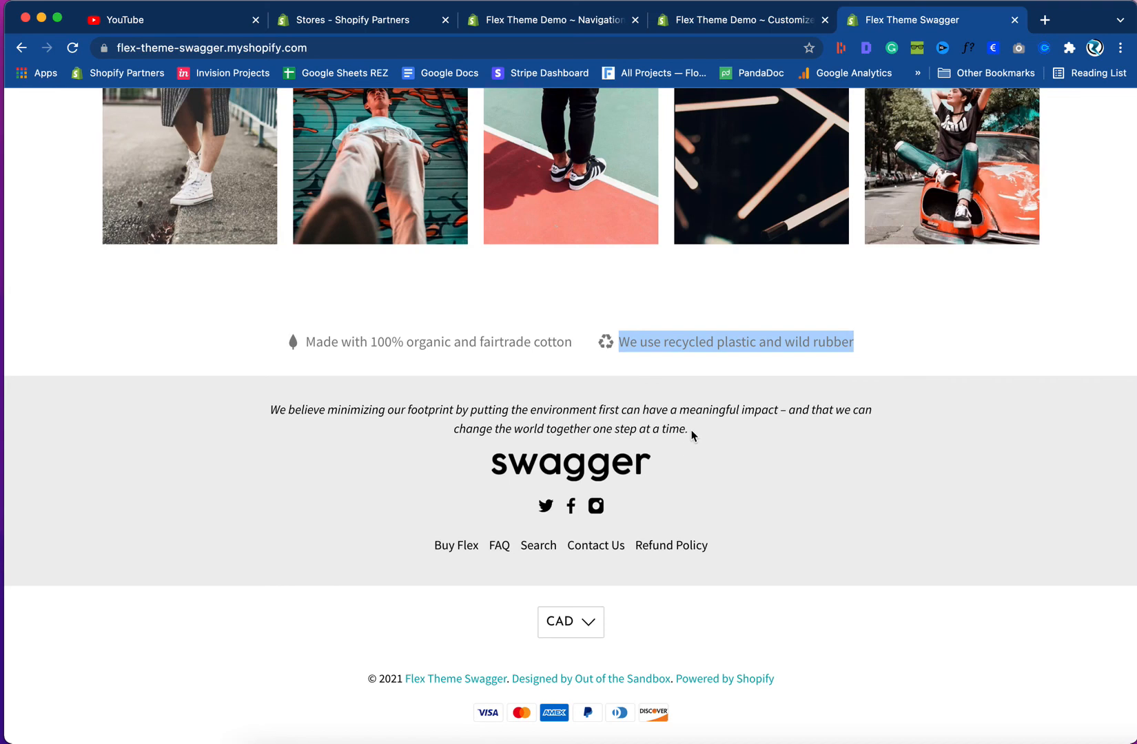
{"action": "left_click_drag", "start_coordinate": [693, 434], "coordinate": [244, 415]}
{"action": "right_click", "coordinate": [318, 415]}
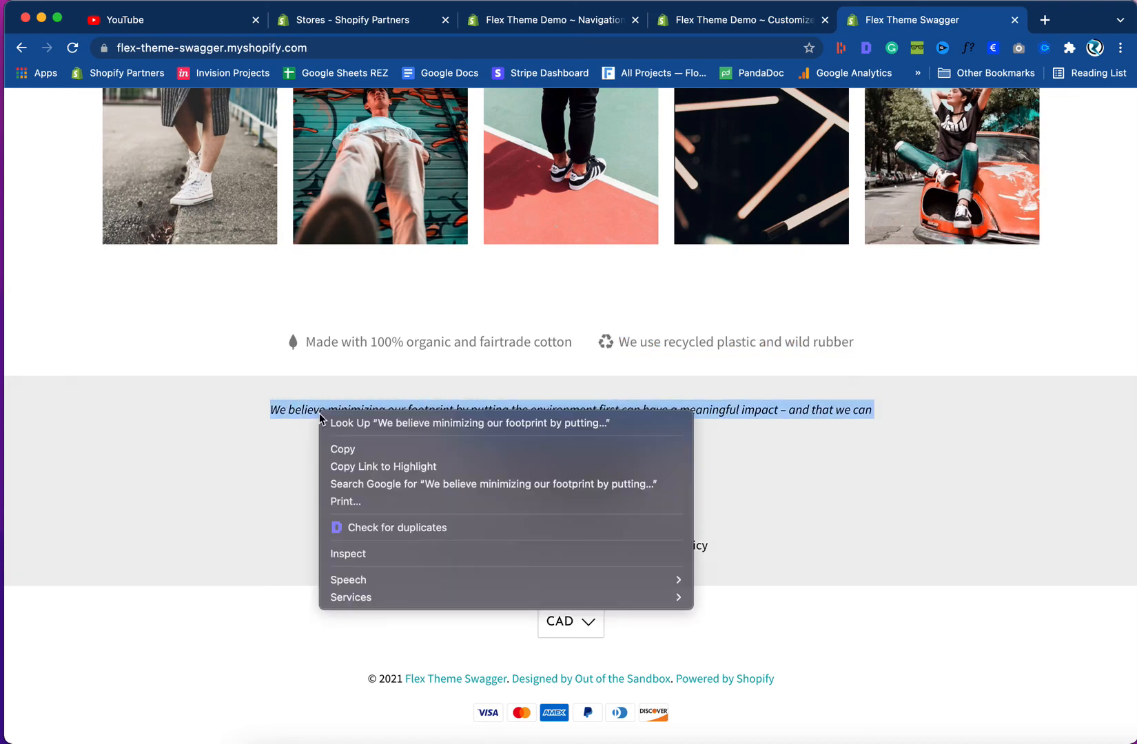
{"action": "left_click", "coordinate": [337, 449]}
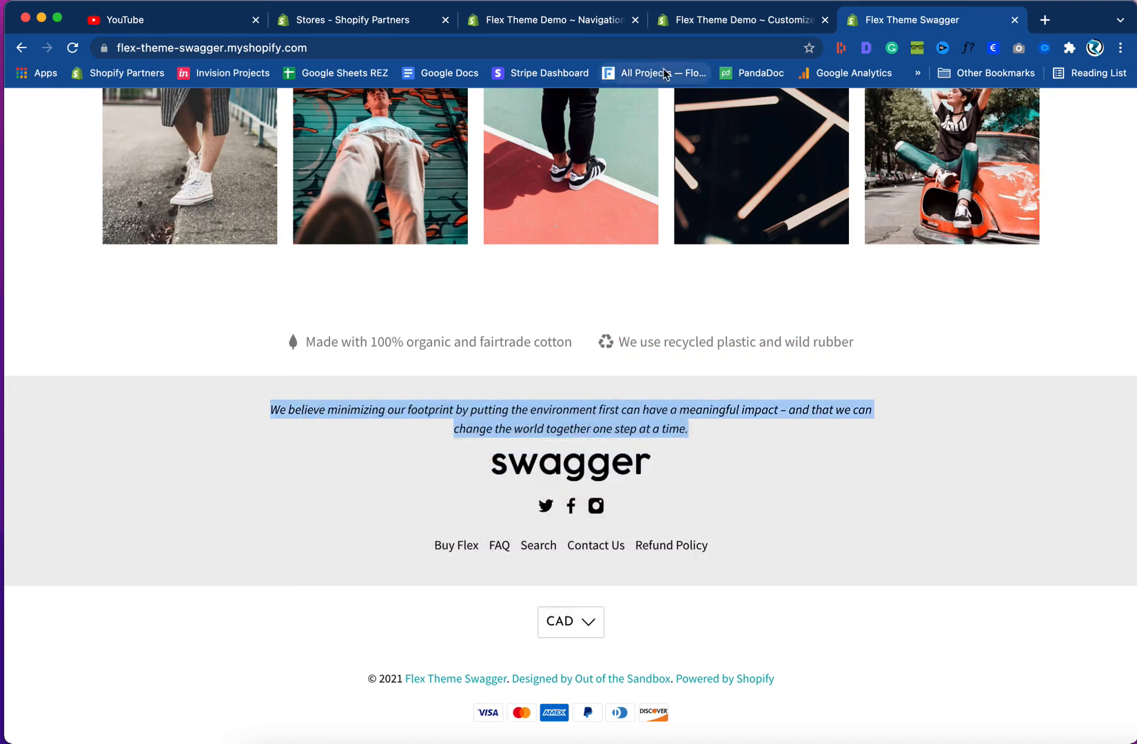
{"action": "left_click", "coordinate": [684, 28]}
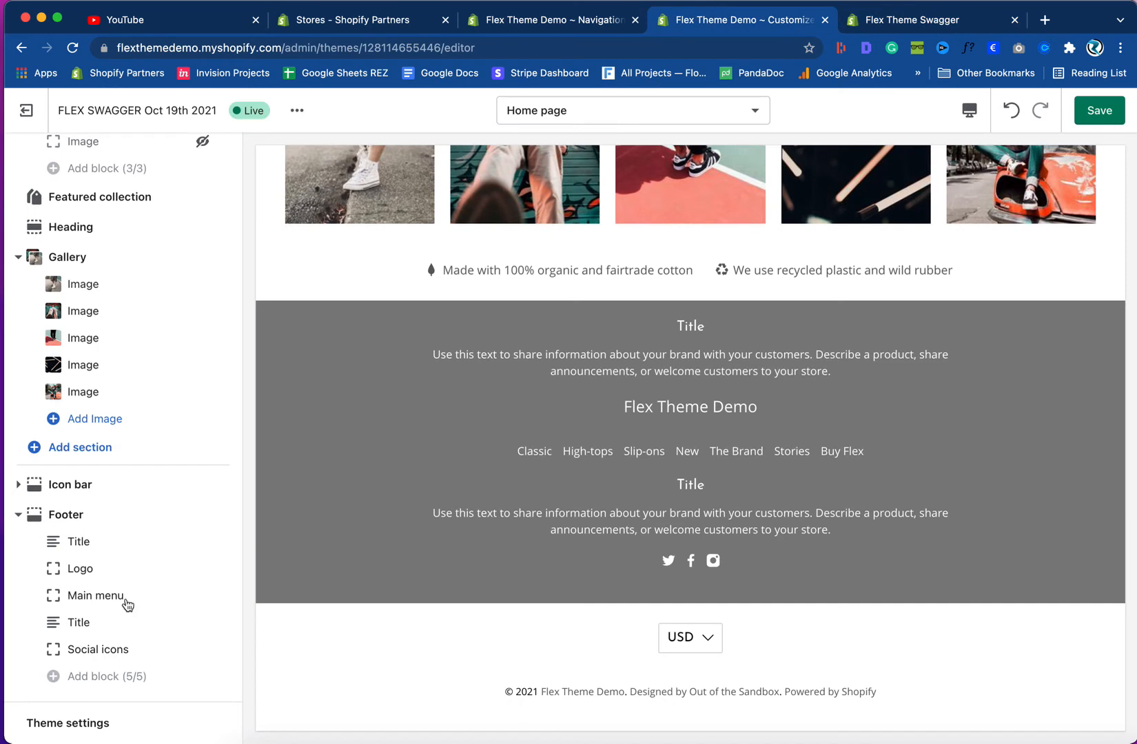
- Clear the heading of the Footer's first text block, replace its placeholder text with the copied footprint statement, and save
{"action": "left_click", "coordinate": [81, 541]}
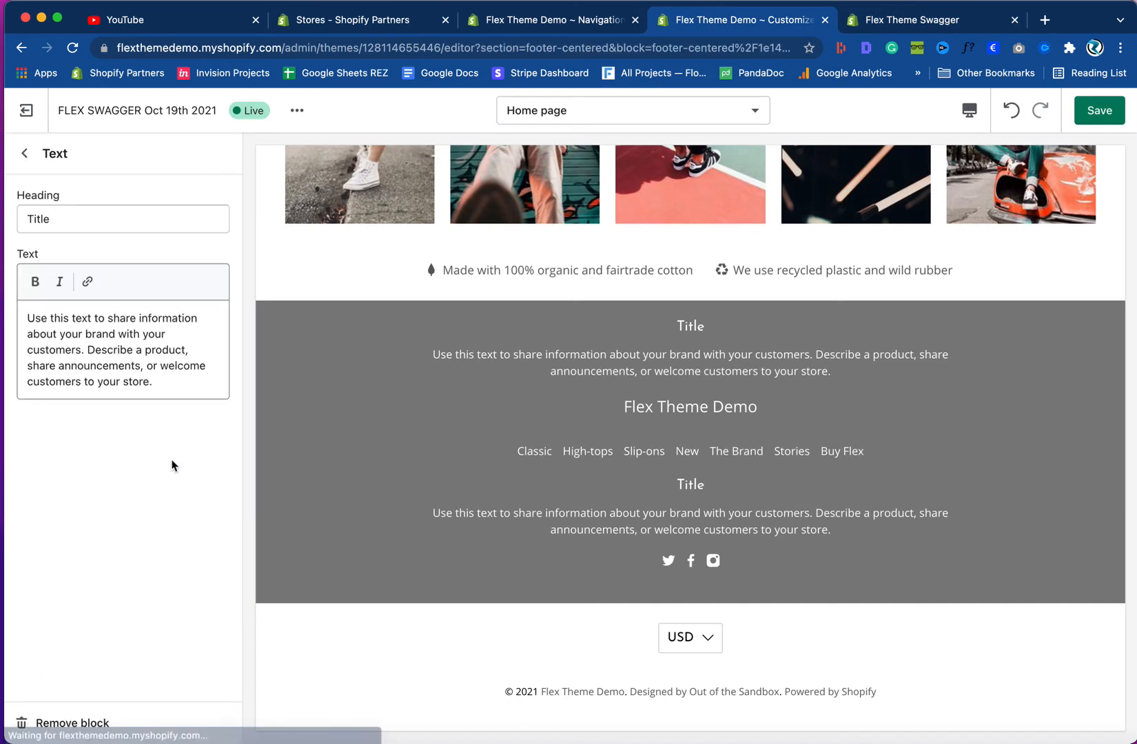
{"action": "left_click", "coordinate": [25, 154]}
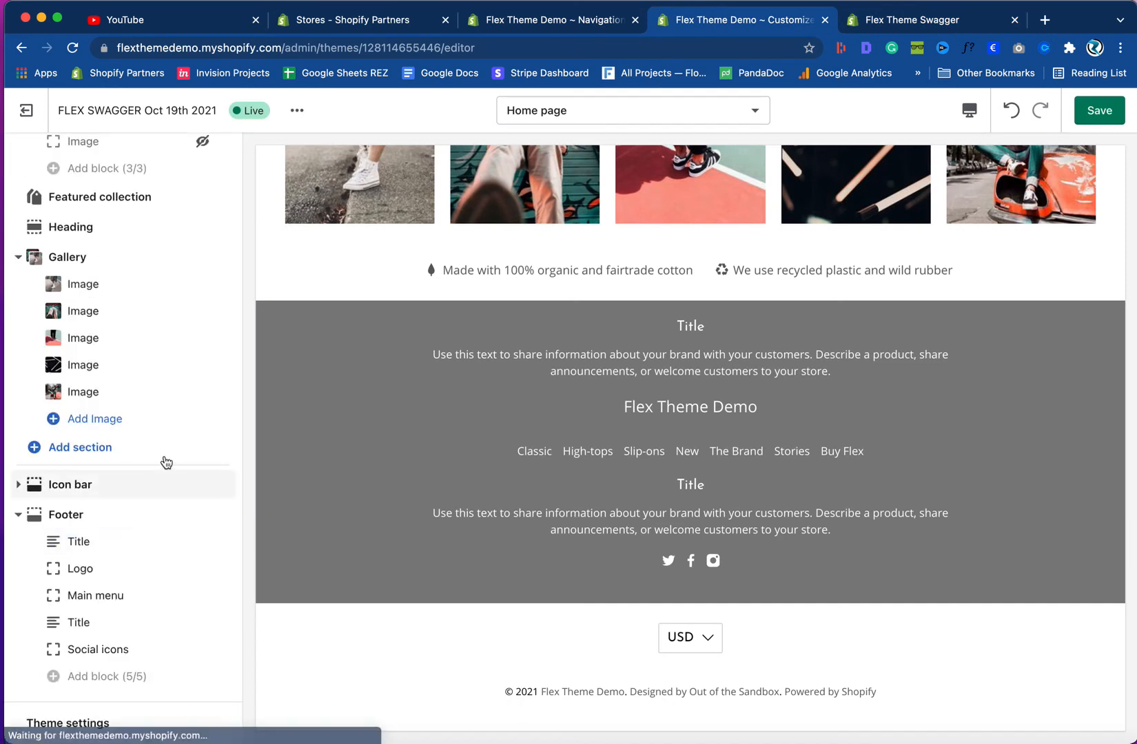
{"action": "left_click", "coordinate": [119, 549]}
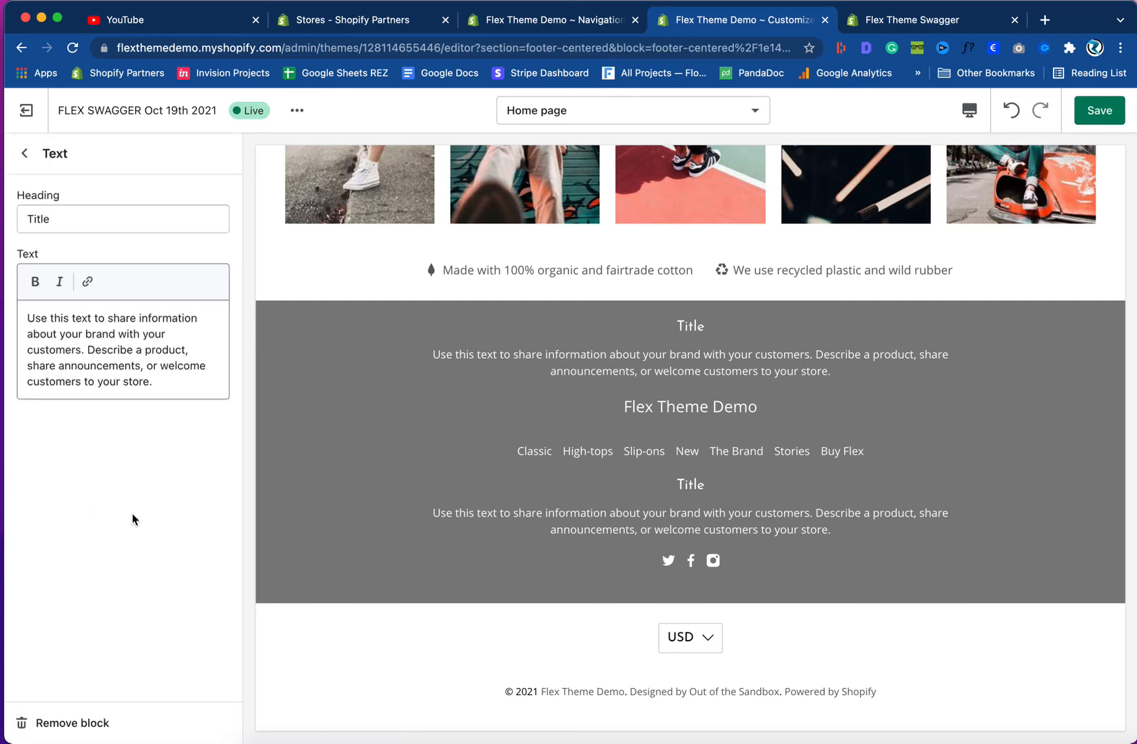
{"action": "double_click", "coordinate": [63, 226]}
{"action": "key", "text": "BackSpace"}
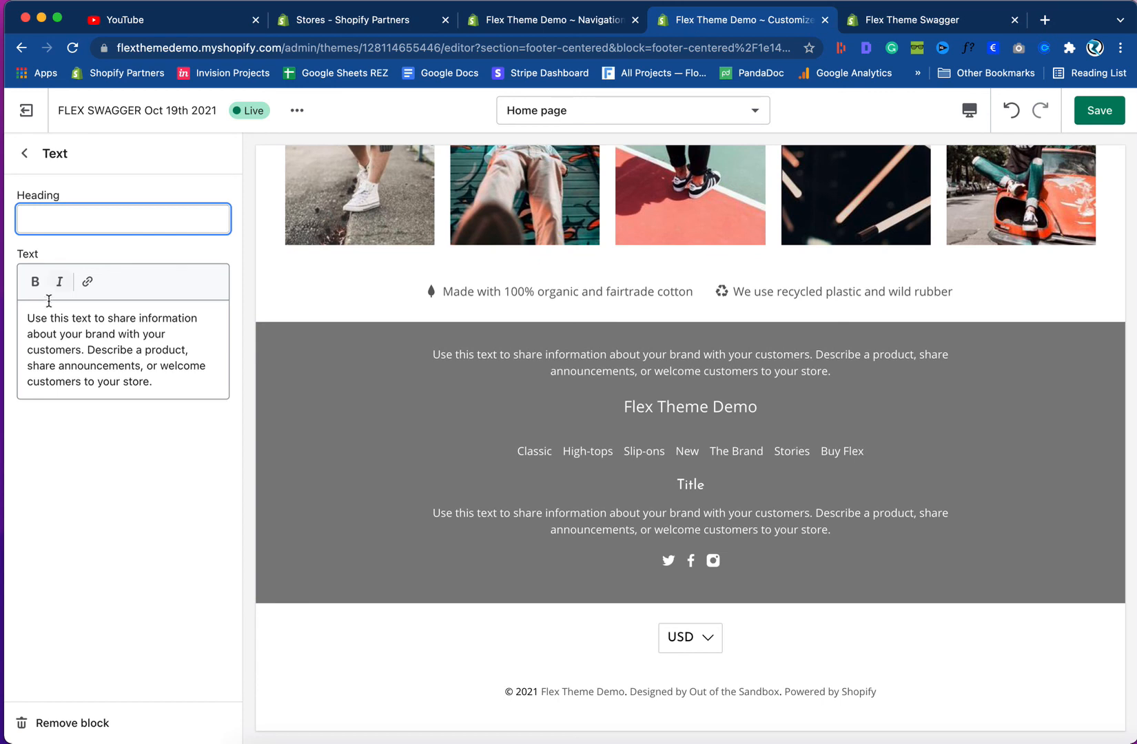
{"action": "triple_click", "coordinate": [57, 332]}
{"action": "key", "text": "BackSpace"}
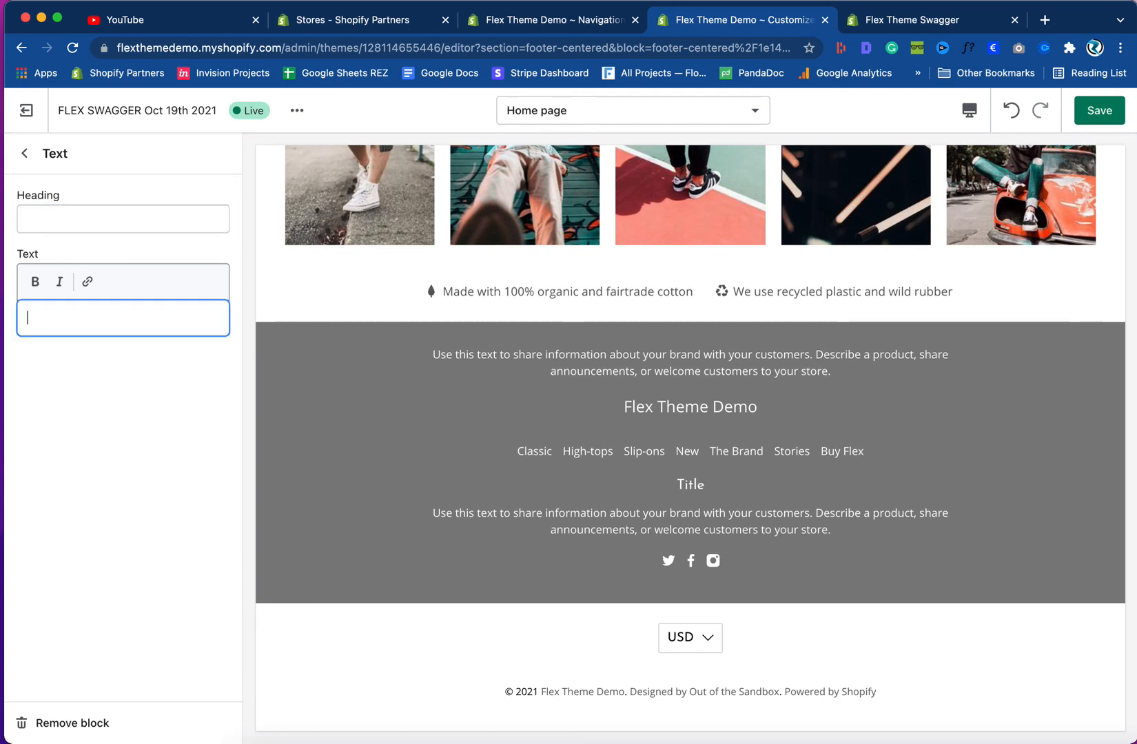
{"action": "key", "text": "super+v"}
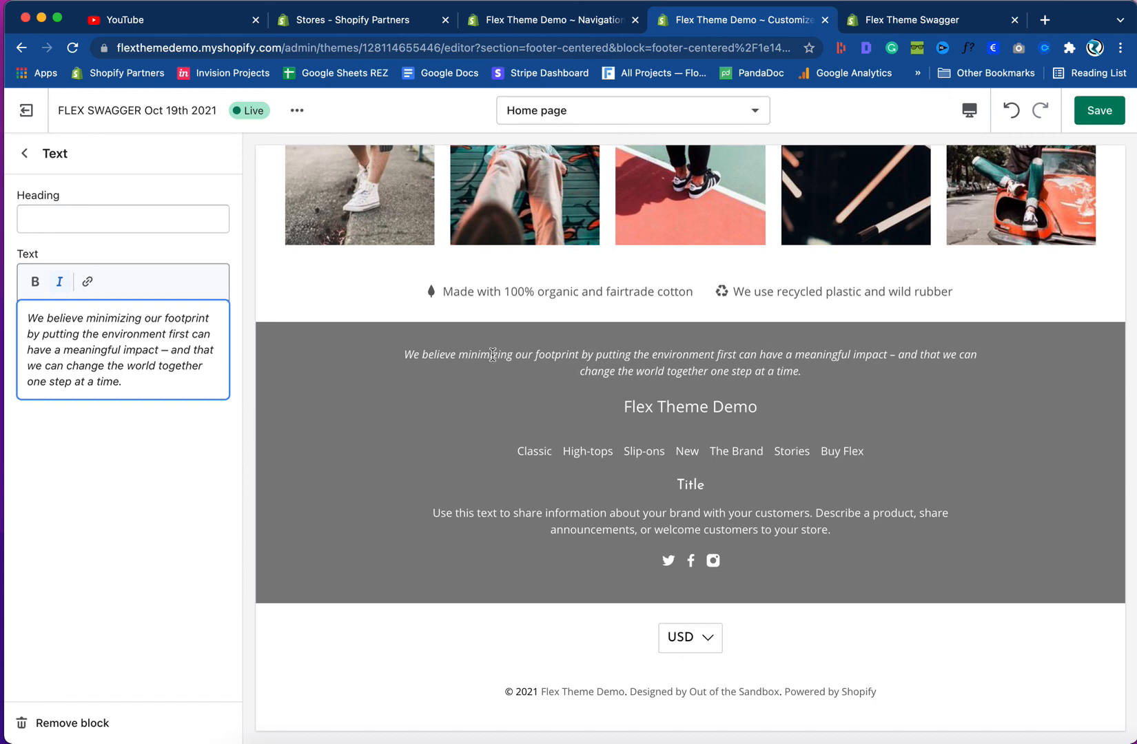
{"action": "left_click", "coordinate": [1099, 110]}
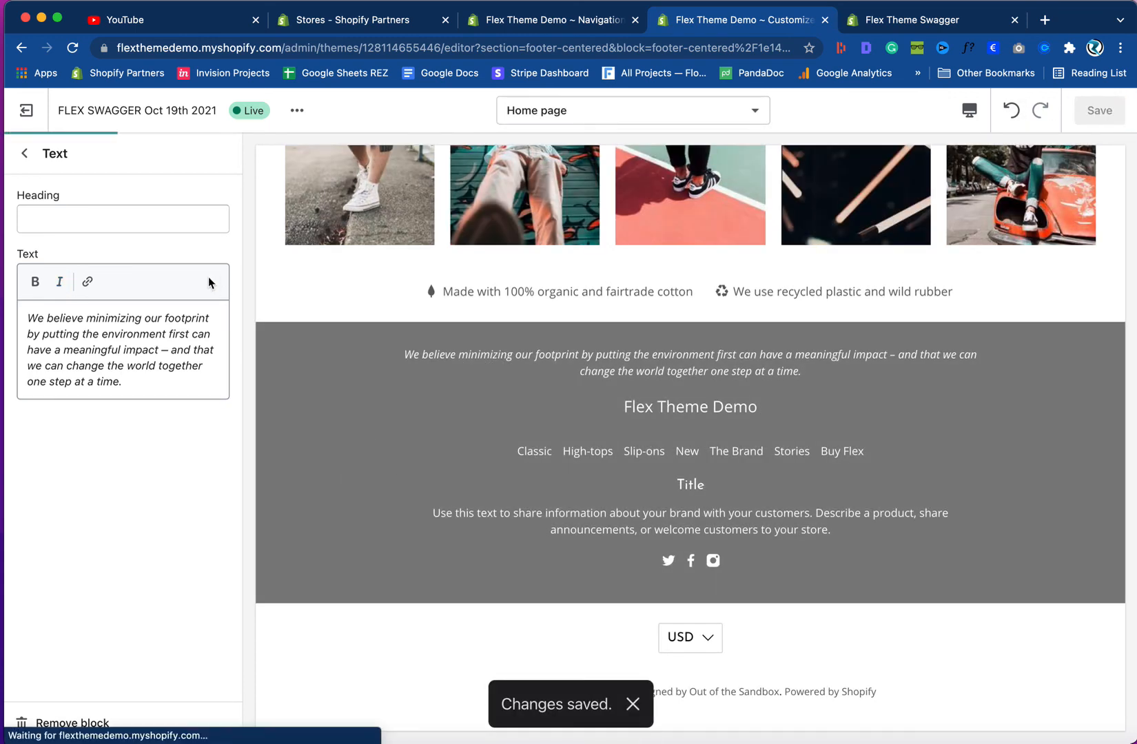
- Remove the remaining placeholder Title text block from the Footer, between the Main menu and Social icons blocks
{"action": "left_click", "coordinate": [25, 155]}
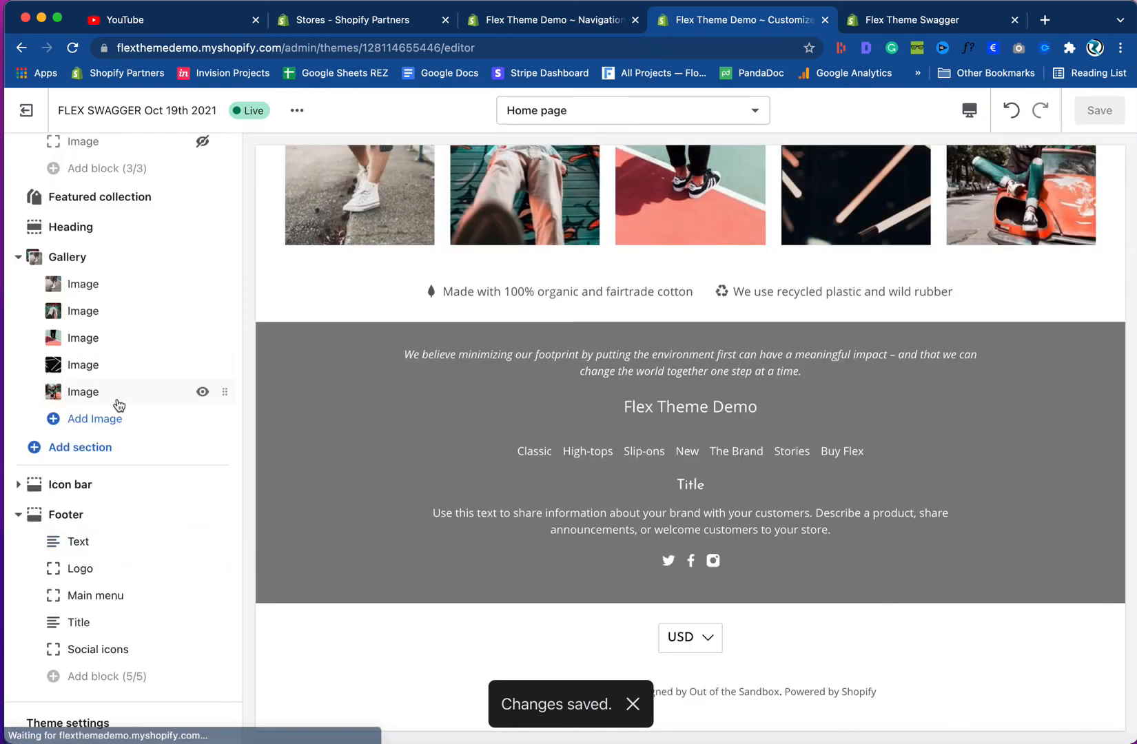
{"action": "left_click", "coordinate": [109, 631]}
{"action": "left_click", "coordinate": [69, 718]}
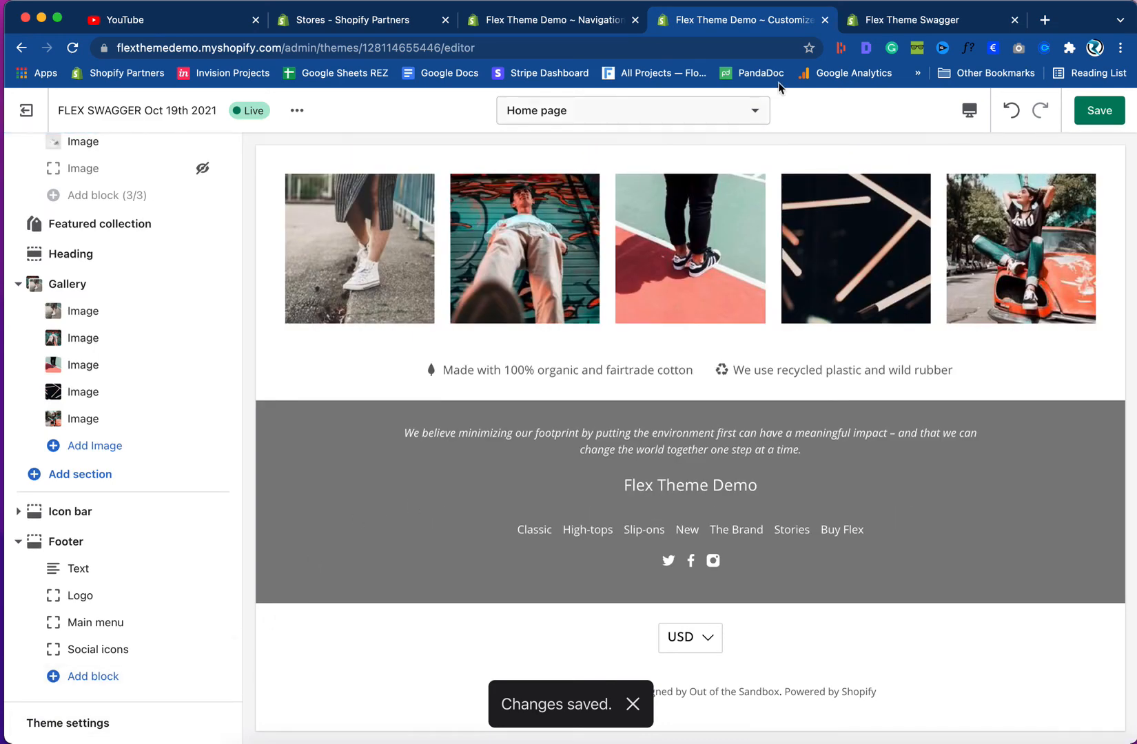
- Upload swagger__logo-black_400x.png from the iCloud Desktop folder as the image of the Footer's Logo block
{"action": "left_click", "coordinate": [931, 21]}
{"action": "left_click", "coordinate": [732, 26]}
{"action": "left_click", "coordinate": [86, 597]}
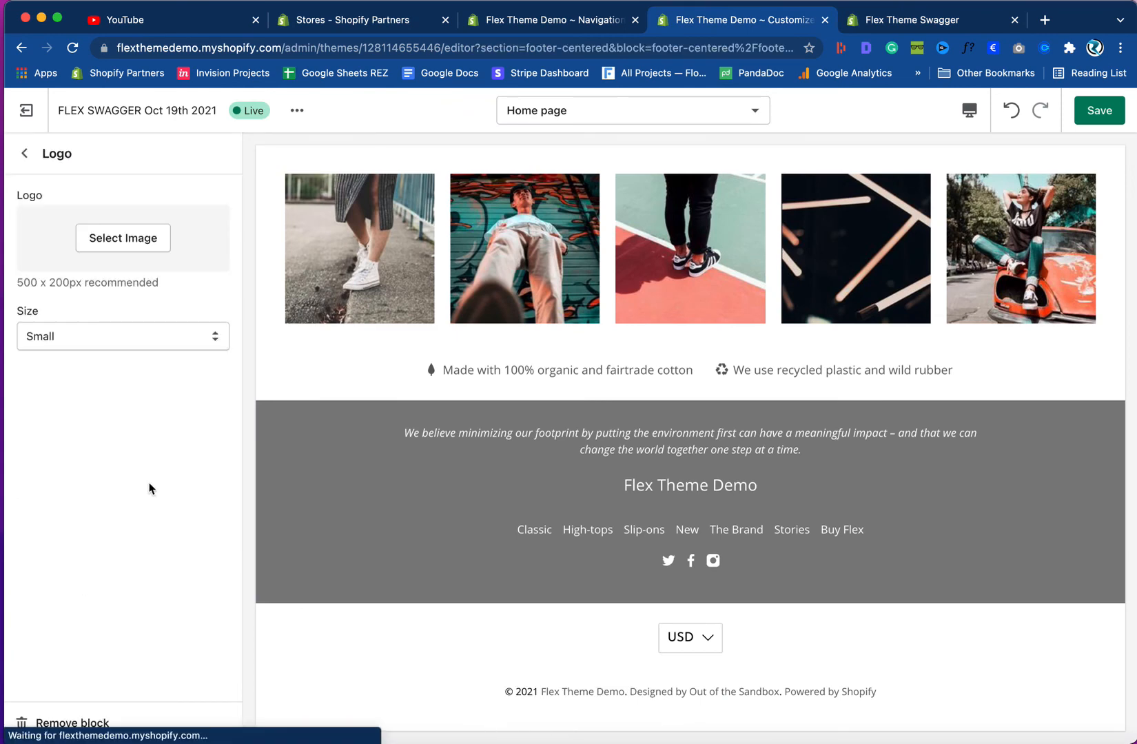
{"action": "left_click", "coordinate": [131, 243]}
{"action": "scroll", "coordinate": [84, 588], "scroll_direction": "down", "scroll_amount": 2}
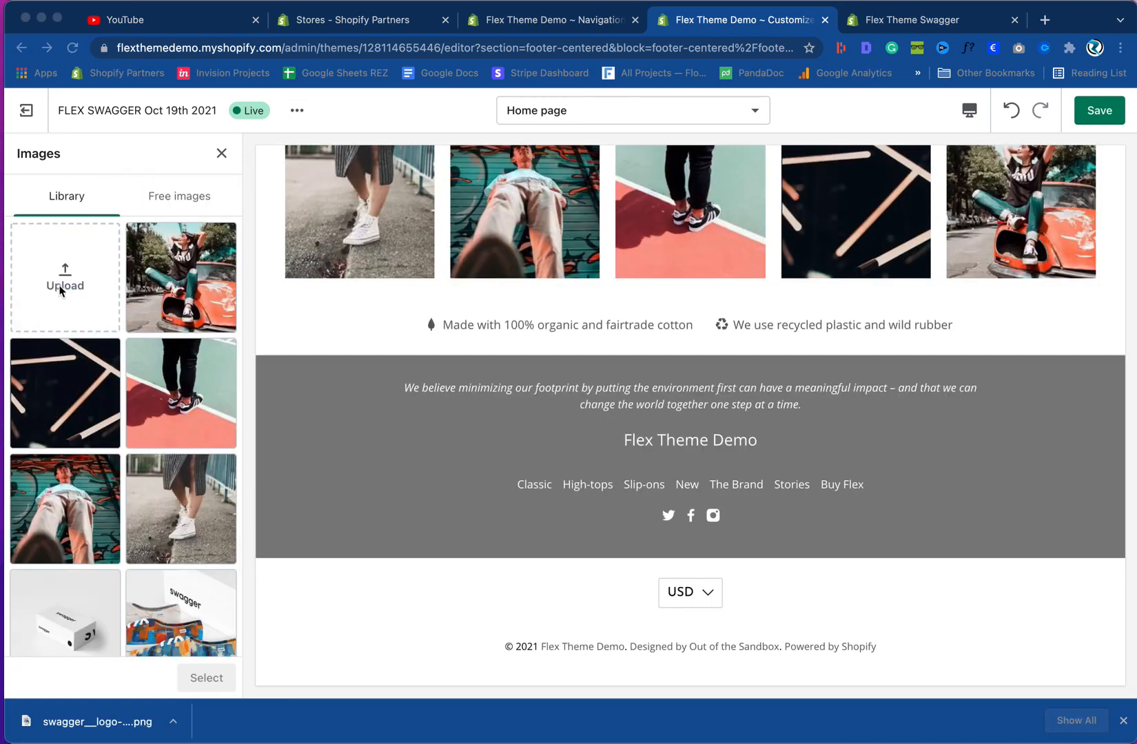
{"action": "left_click", "coordinate": [64, 284]}
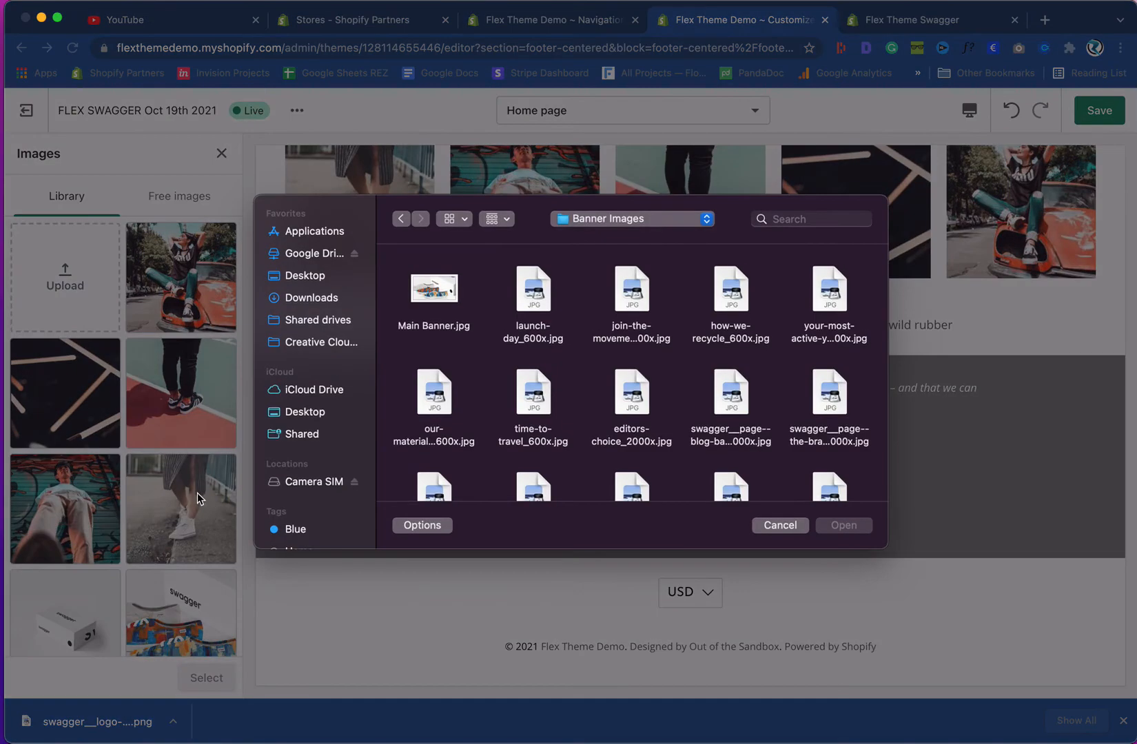
{"action": "left_click", "coordinate": [307, 413]}
{"action": "left_click", "coordinate": [429, 290]}
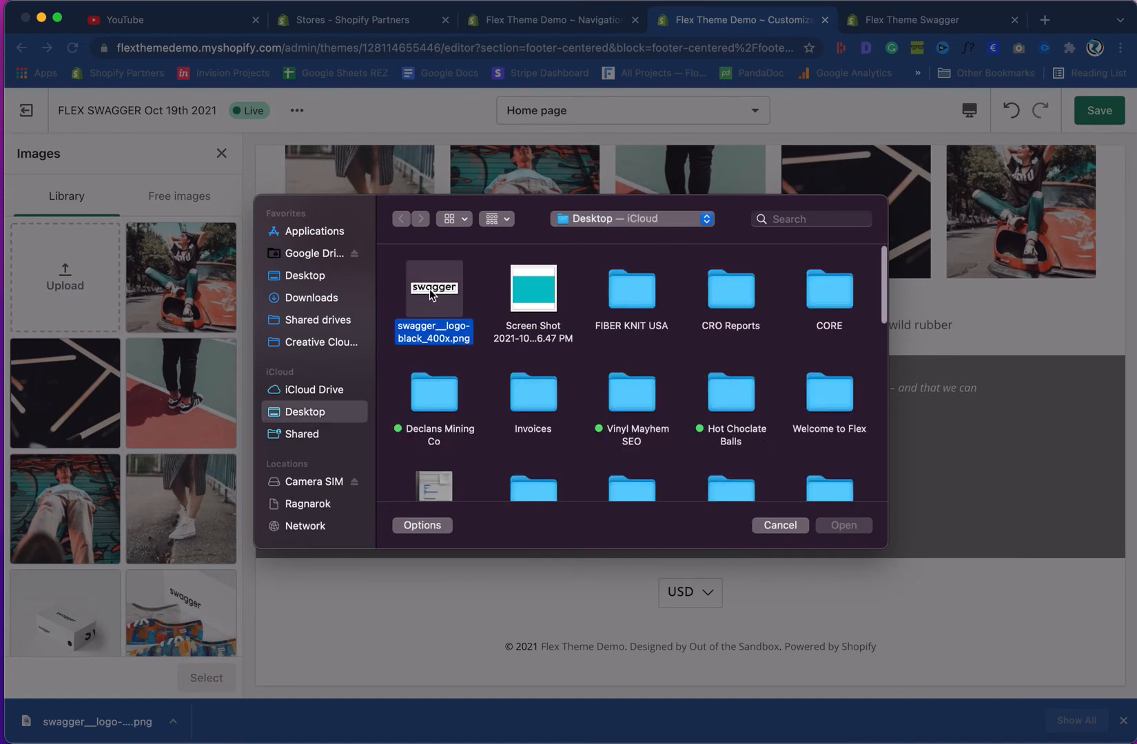
{"action": "left_click", "coordinate": [842, 525]}
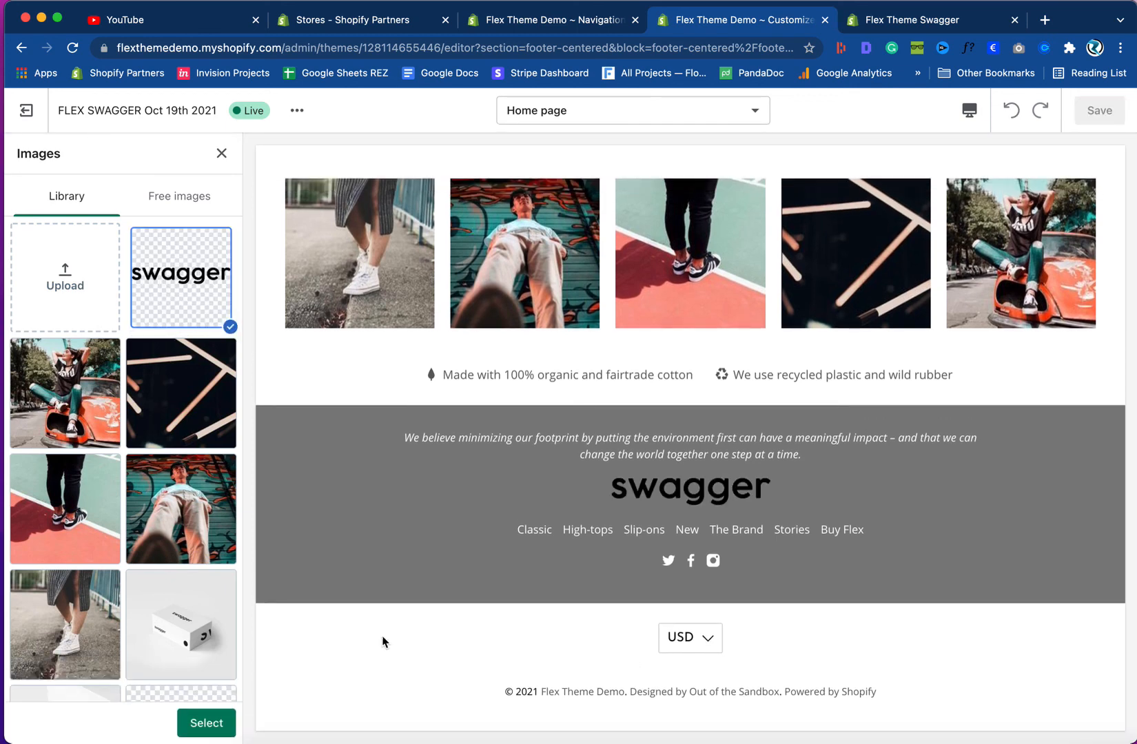
- Apply the uploaded black swagger image to the Footer's Logo block, check it against the reference store, and save
{"action": "left_click", "coordinate": [217, 725]}
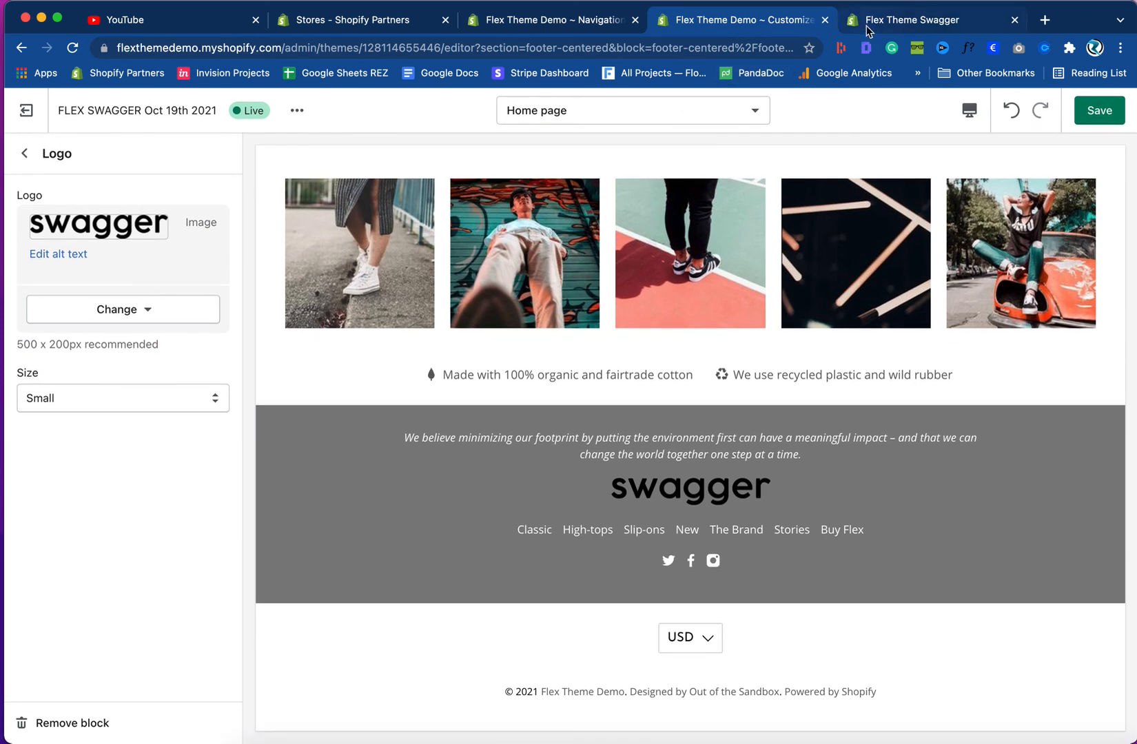
{"action": "left_click", "coordinate": [866, 25]}
{"action": "left_click", "coordinate": [766, 26]}
{"action": "left_click", "coordinate": [1100, 110]}
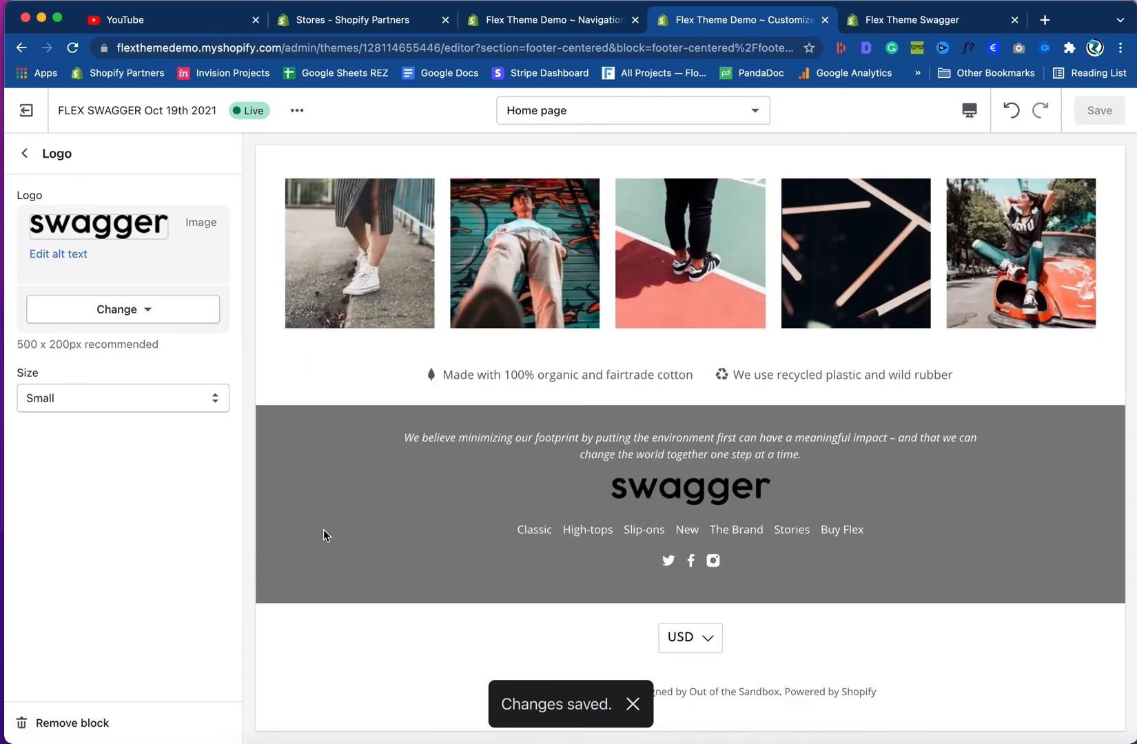
{"action": "left_click", "coordinate": [24, 153]}
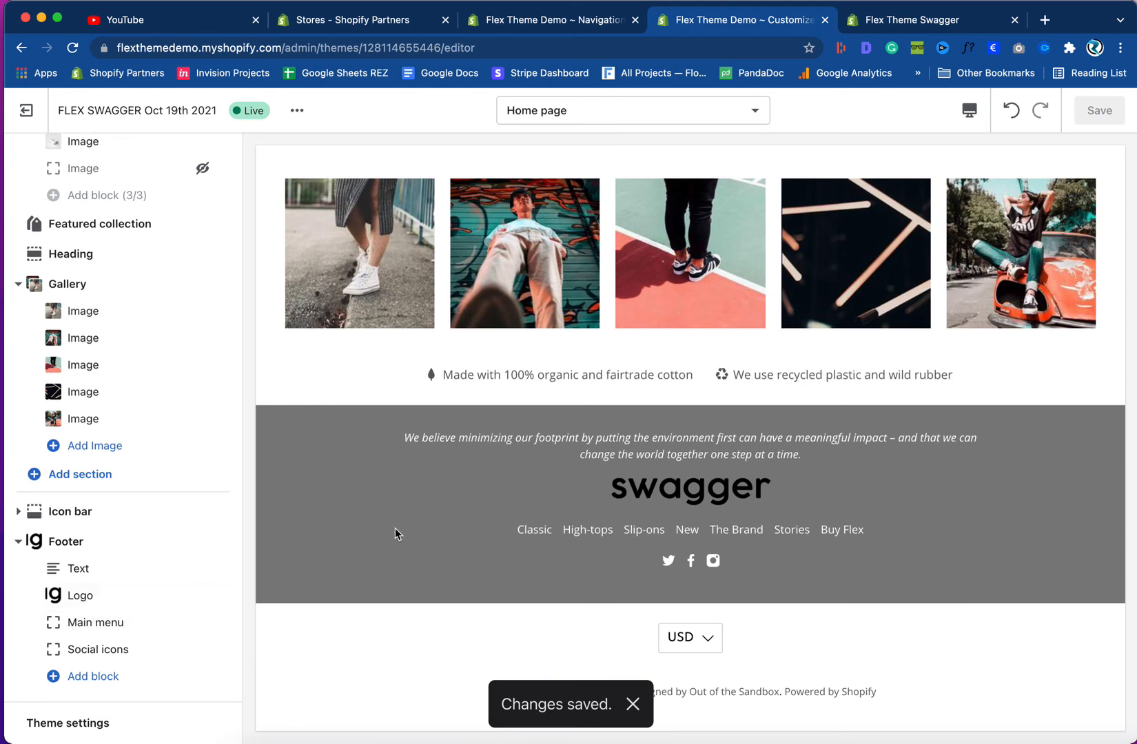
- Move the Footer's Social icons block above the Main menu block to match the reference store, and save
{"action": "left_click", "coordinate": [900, 24]}
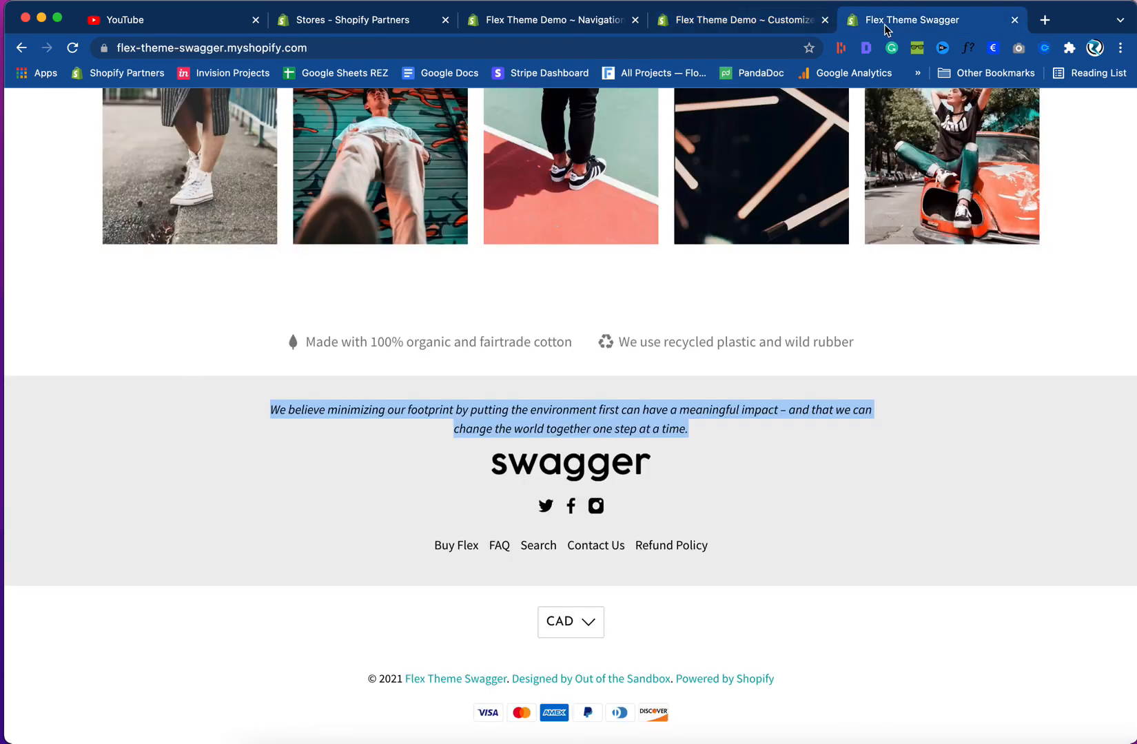
{"action": "left_click", "coordinate": [756, 26]}
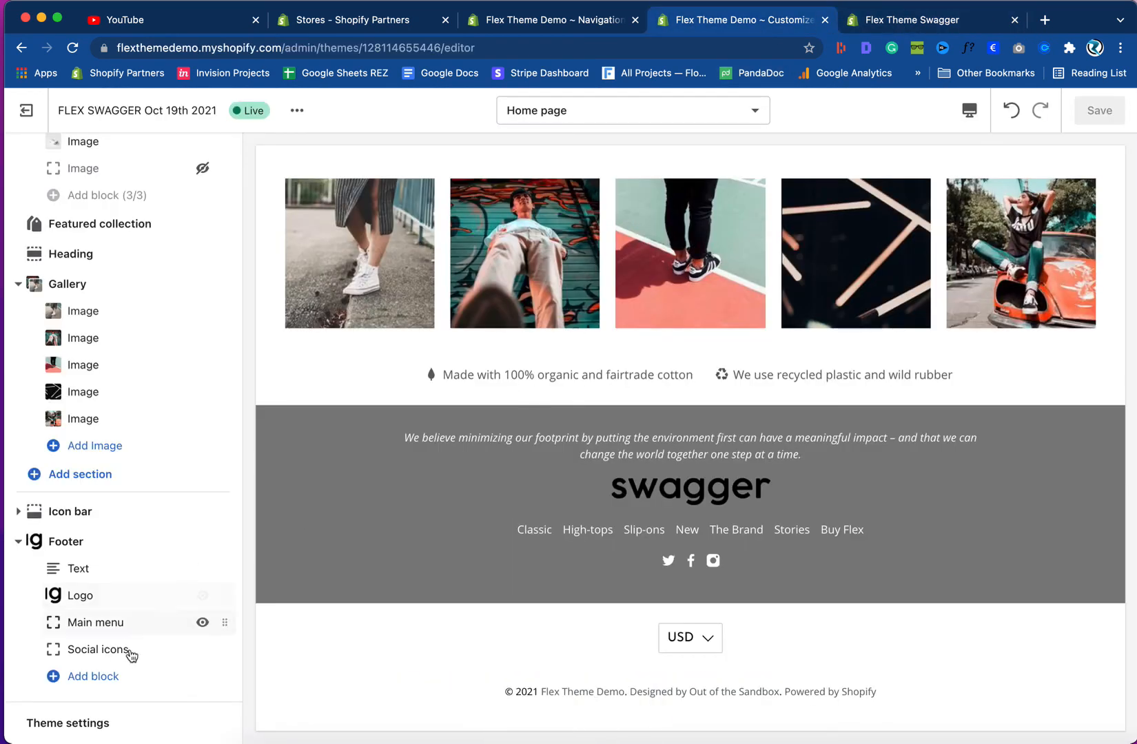
{"action": "left_click_drag", "start_coordinate": [223, 650], "coordinate": [222, 623]}
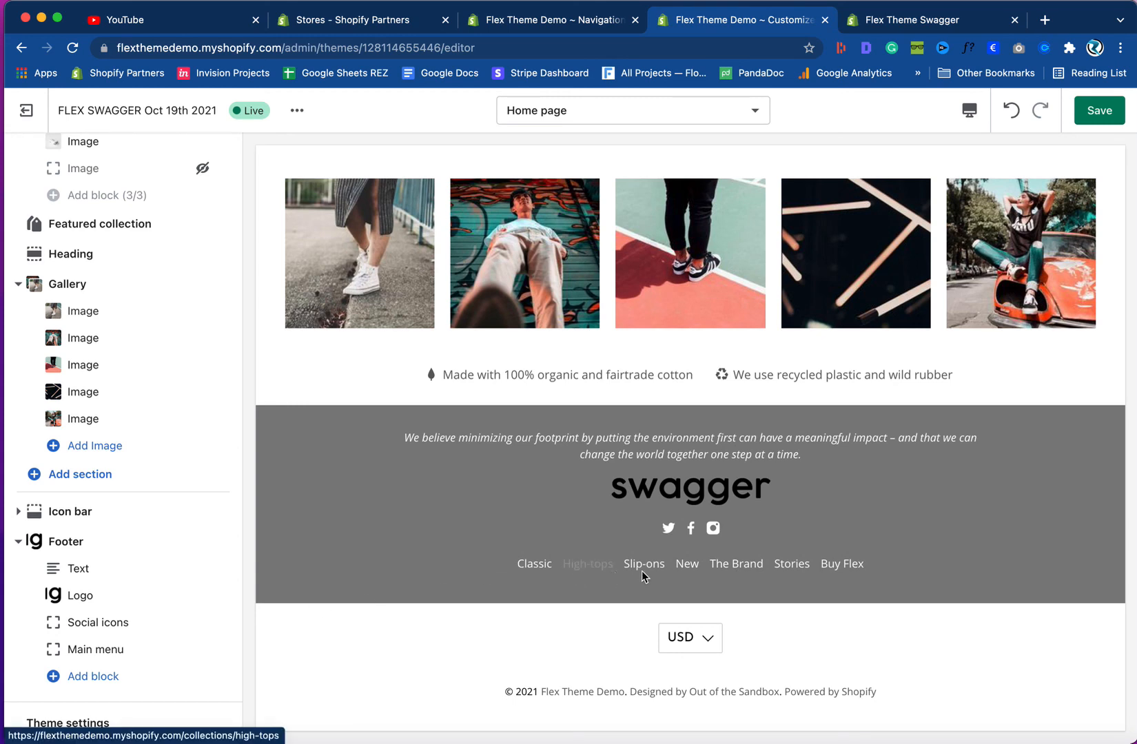
{"action": "left_click", "coordinate": [1099, 123]}
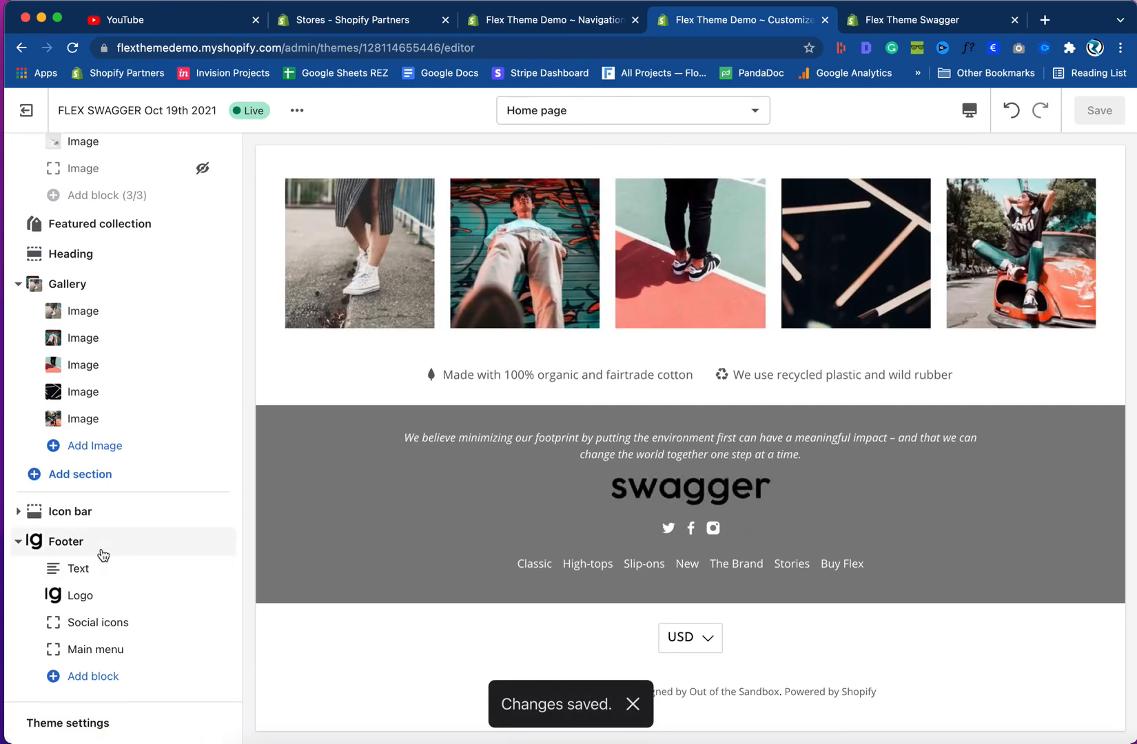
- Compare the footer with the reference store and examine the Footer section's settings for color options
{"action": "left_click", "coordinate": [907, 19]}
{"action": "left_click", "coordinate": [757, 19]}
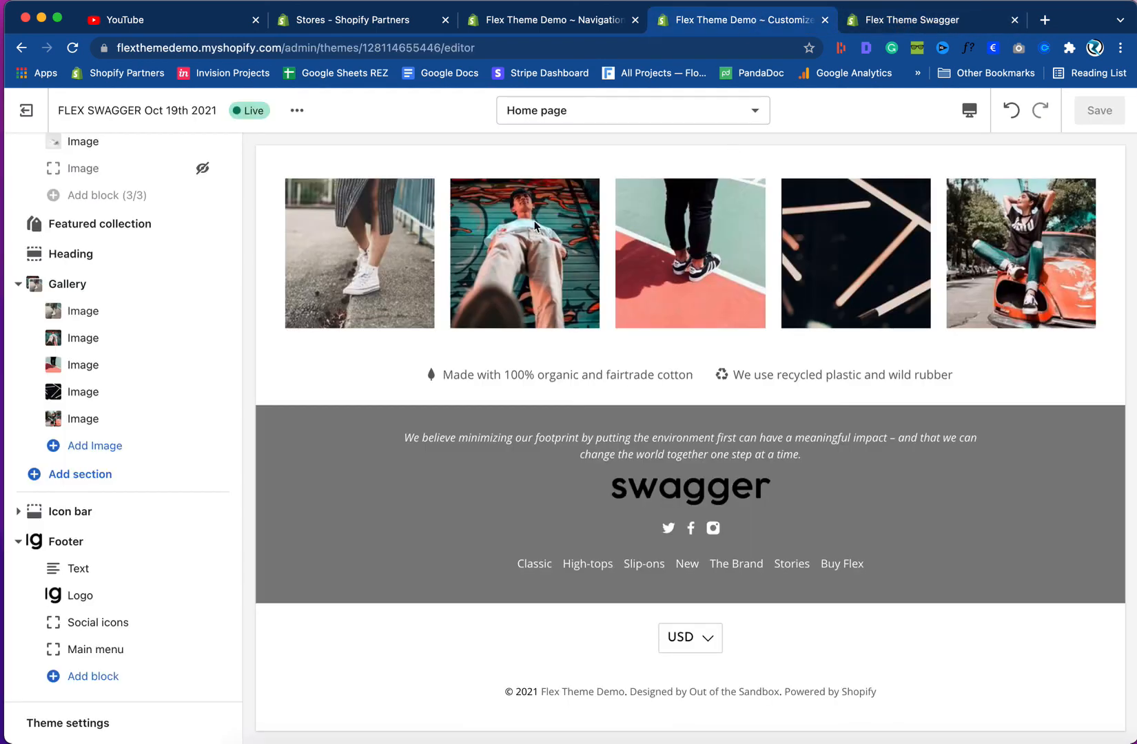
{"action": "left_click", "coordinate": [68, 539]}
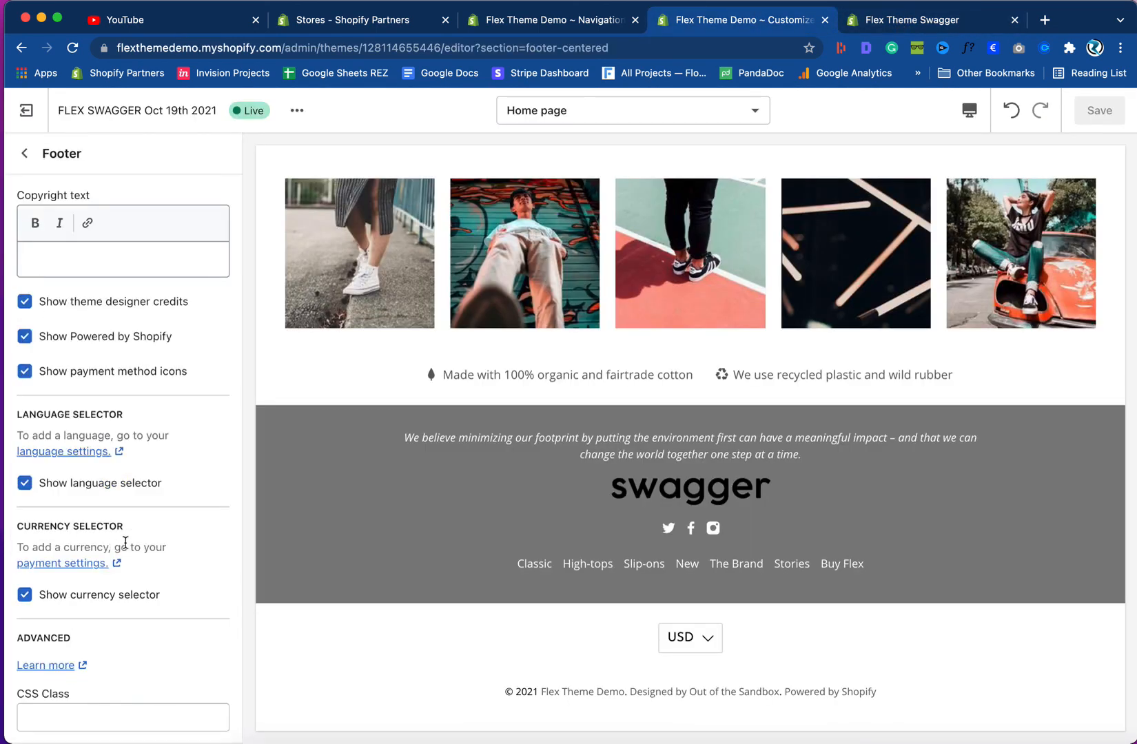
{"action": "scroll", "coordinate": [186, 520], "scroll_direction": "down", "scroll_amount": 3}
{"action": "scroll", "coordinate": [187, 522], "scroll_direction": "up", "scroll_amount": 3}
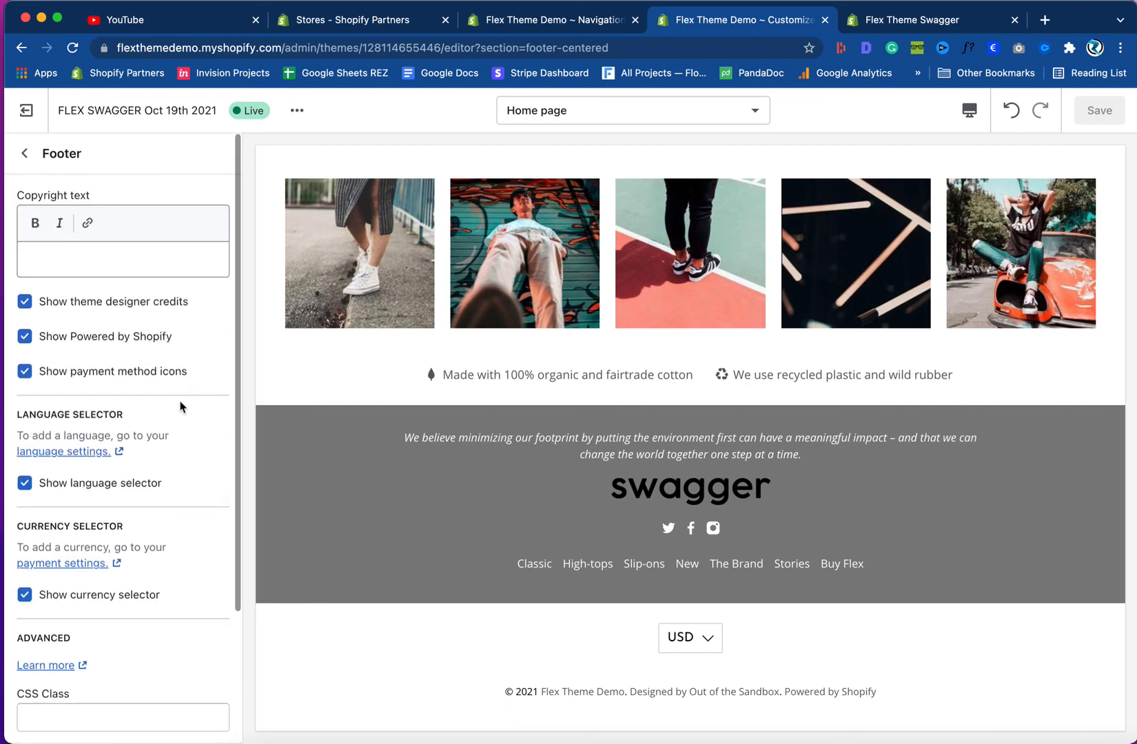
{"action": "scroll", "coordinate": [175, 441], "scroll_direction": "down", "scroll_amount": 3}
{"action": "scroll", "coordinate": [173, 439], "scroll_direction": "up", "scroll_amount": 3}
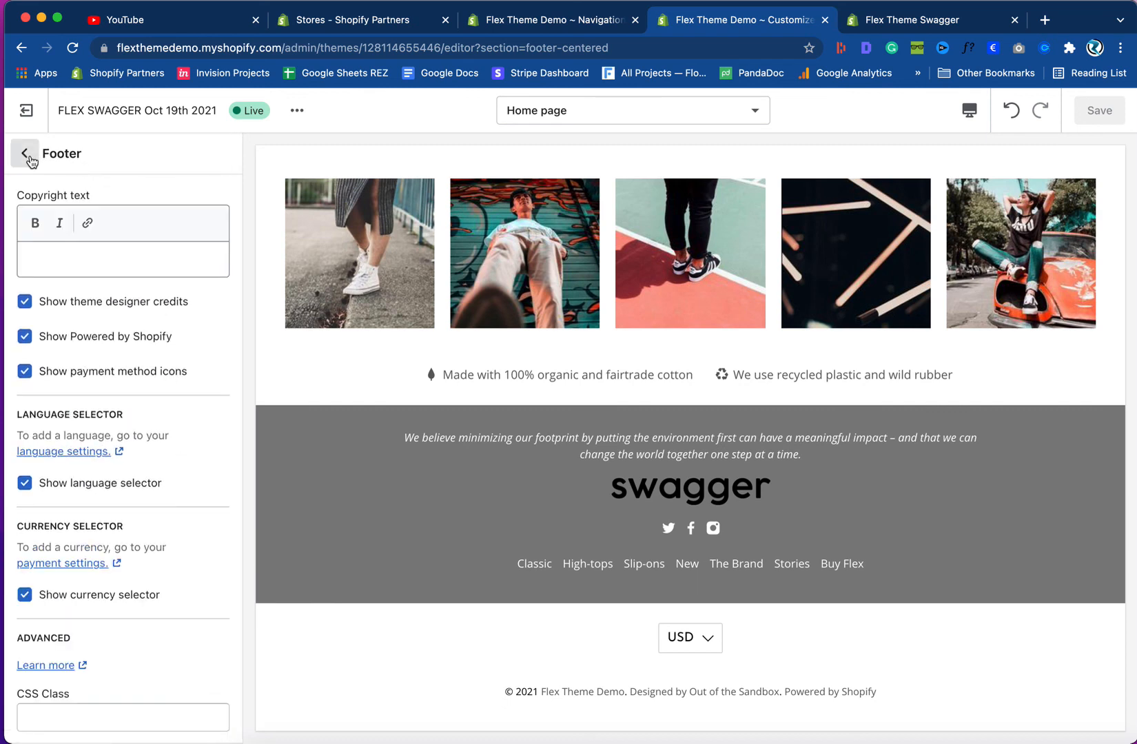
{"action": "left_click", "coordinate": [29, 155]}
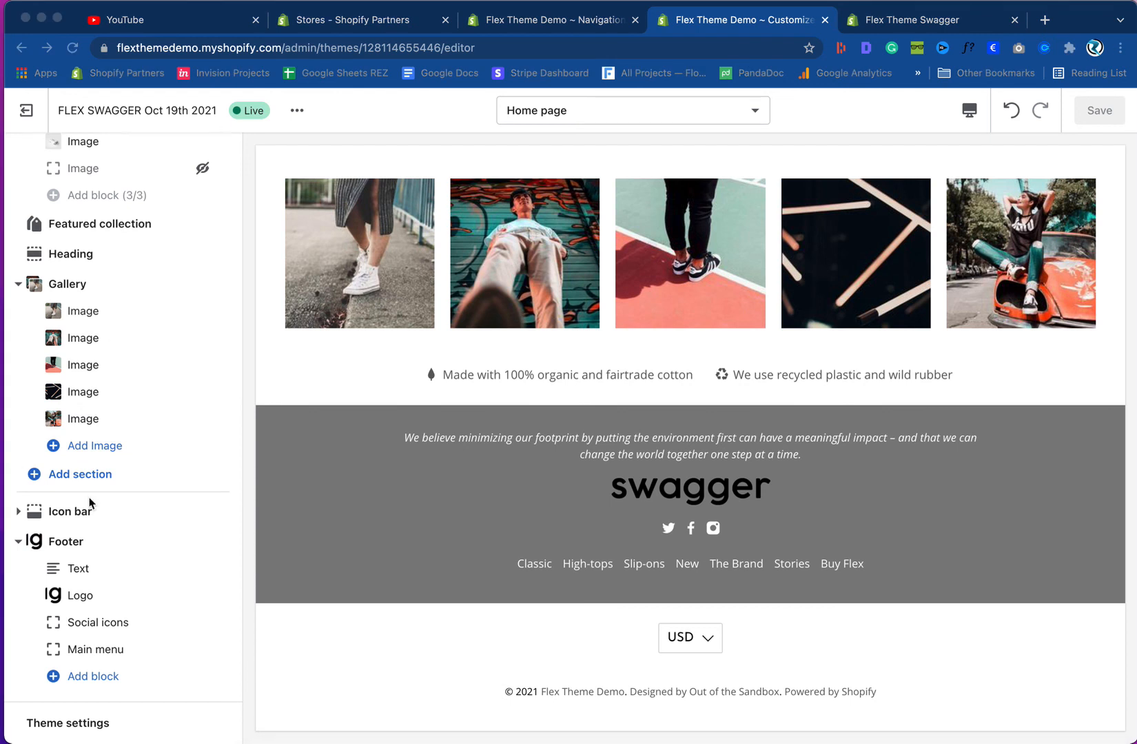
- In the theme's color settings, set the Footer background to the already used light grey D3D3D3
{"action": "left_click", "coordinate": [73, 722]}
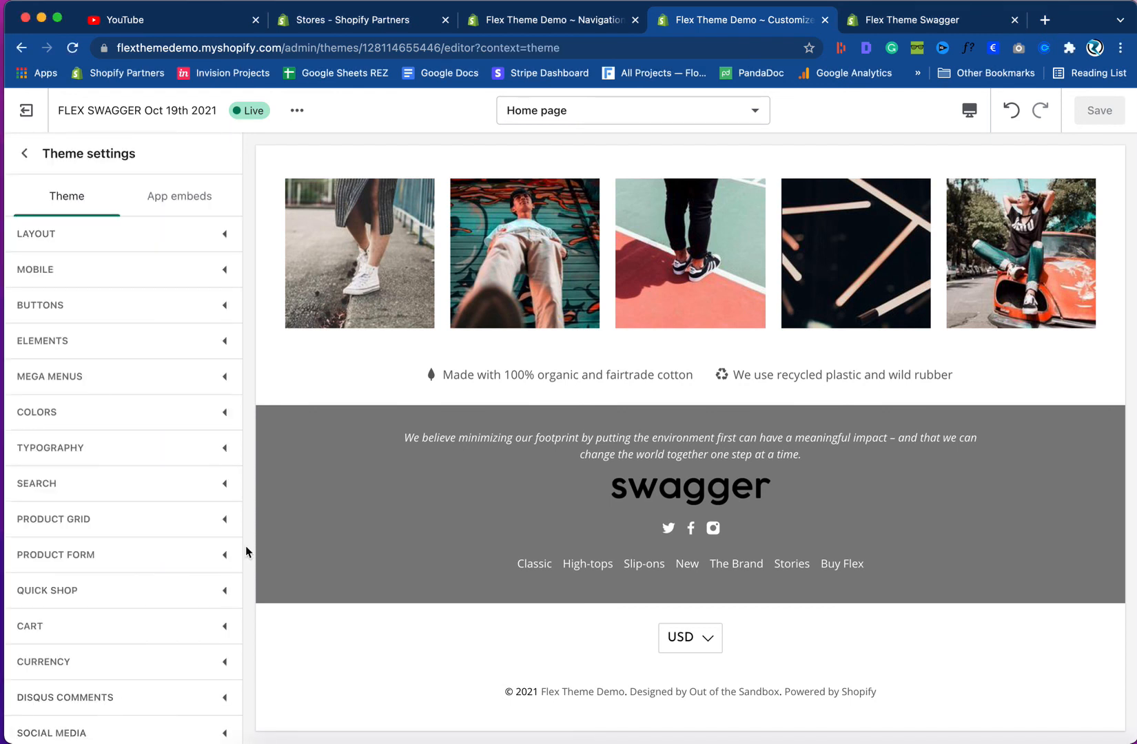
{"action": "left_click", "coordinate": [85, 422]}
{"action": "scroll", "coordinate": [206, 538], "scroll_direction": "down", "scroll_amount": 7}
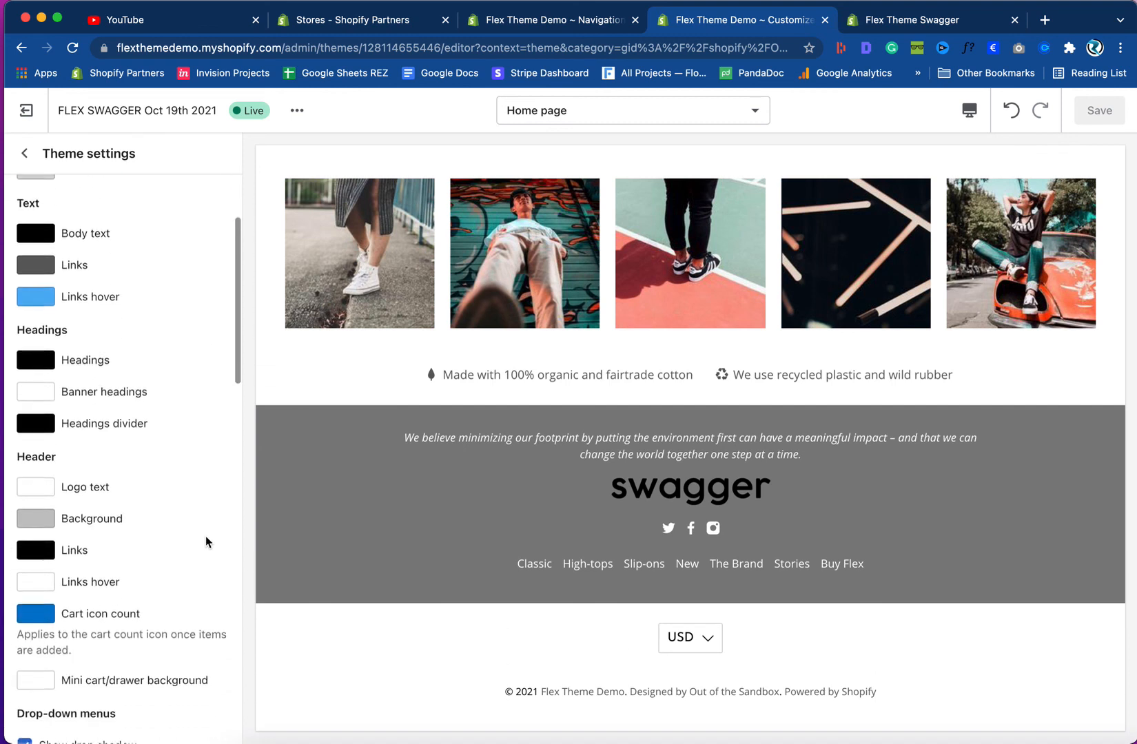
{"action": "scroll", "coordinate": [205, 536], "scroll_direction": "down", "scroll_amount": 6}
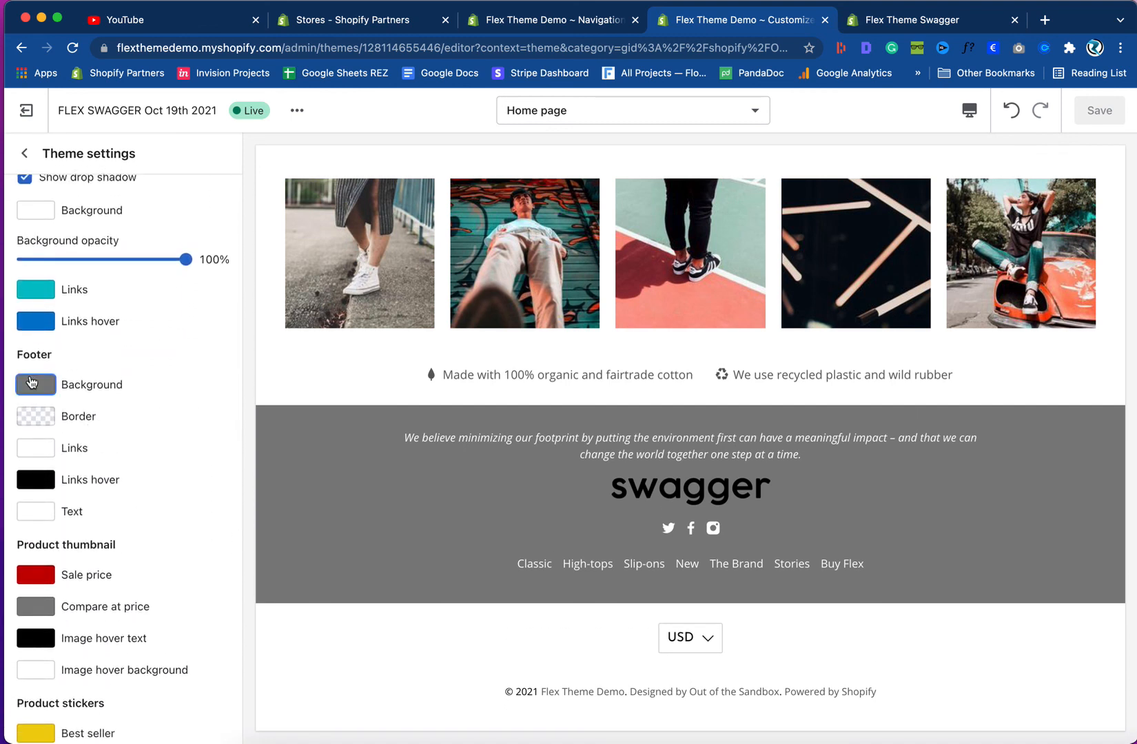
{"action": "left_click", "coordinate": [31, 385]}
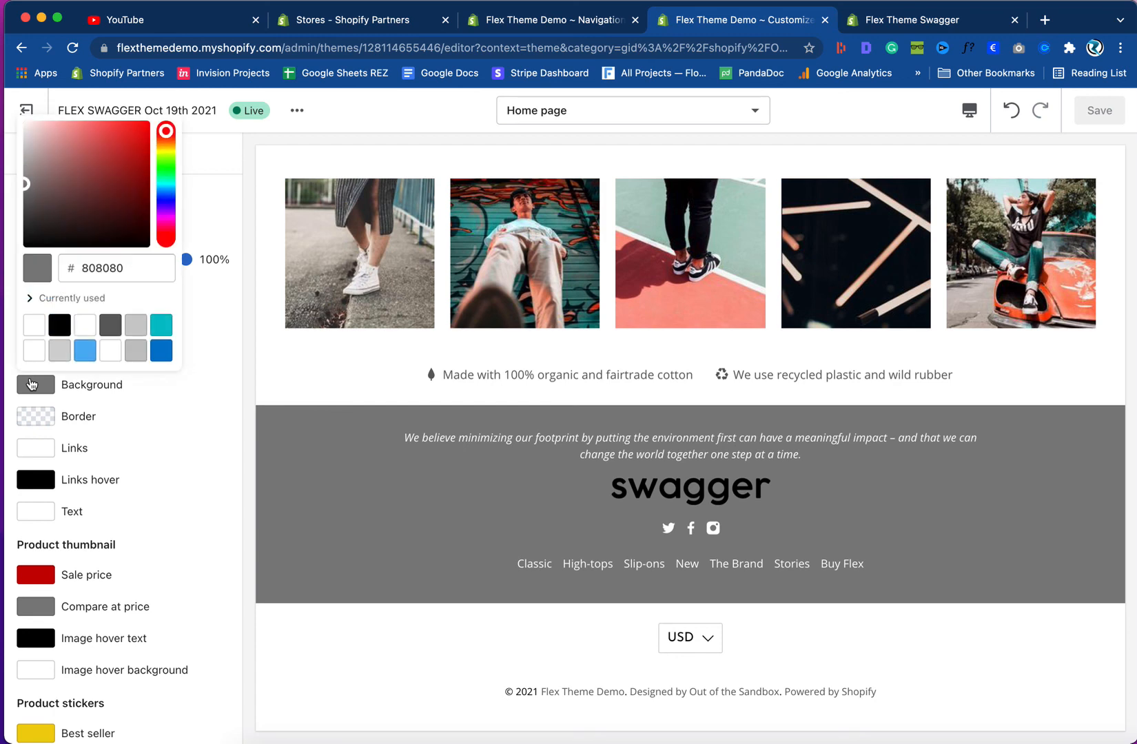
{"action": "left_click", "coordinate": [59, 350]}
{"action": "left_click", "coordinate": [232, 365]}
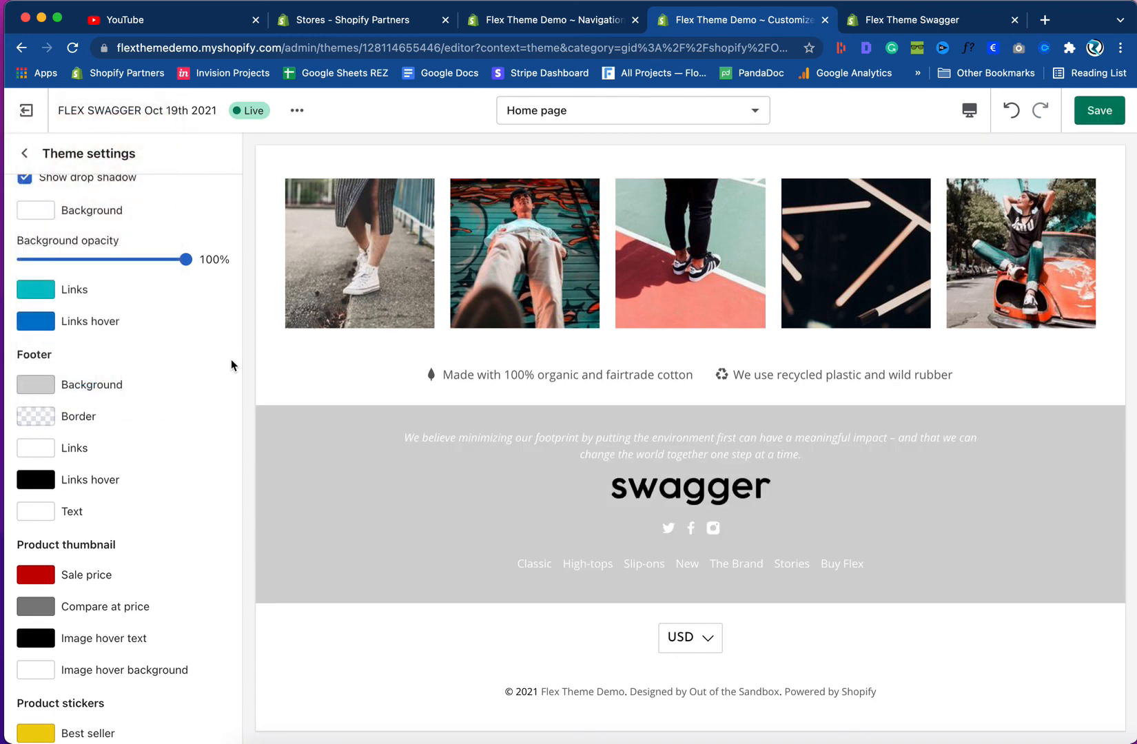
- Compare the footer background with the reference store and lighten it to E7E7E7
{"action": "left_click", "coordinate": [910, 22]}
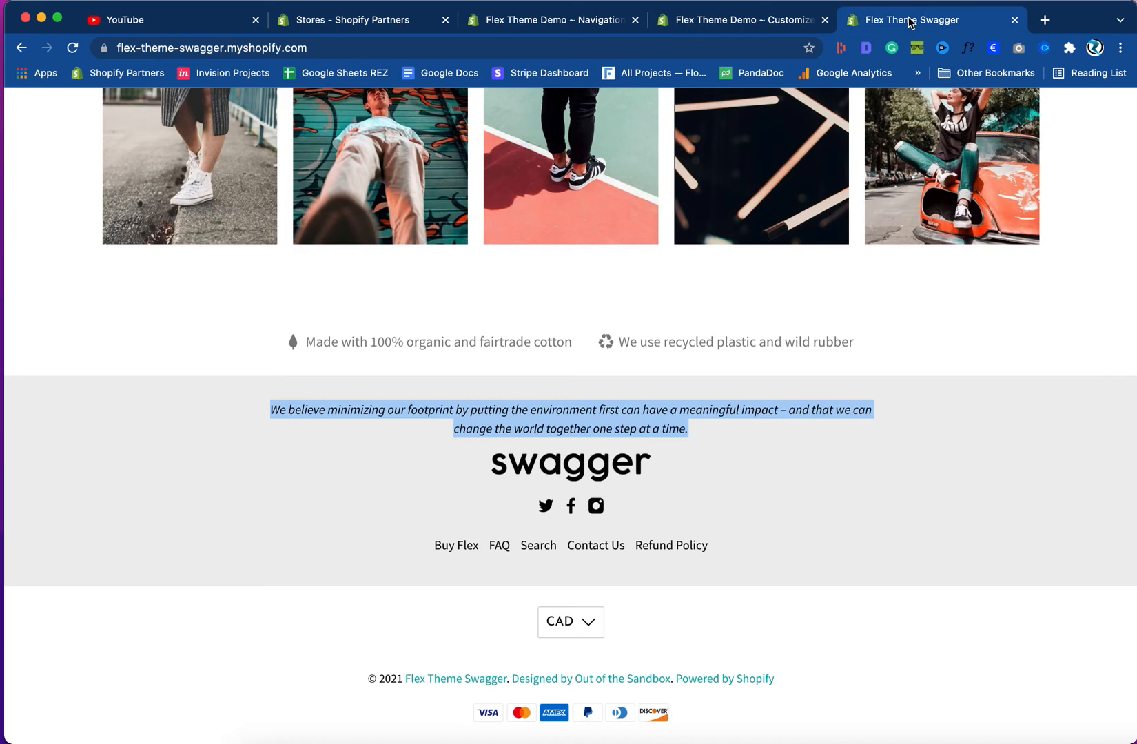
{"action": "left_click", "coordinate": [745, 26]}
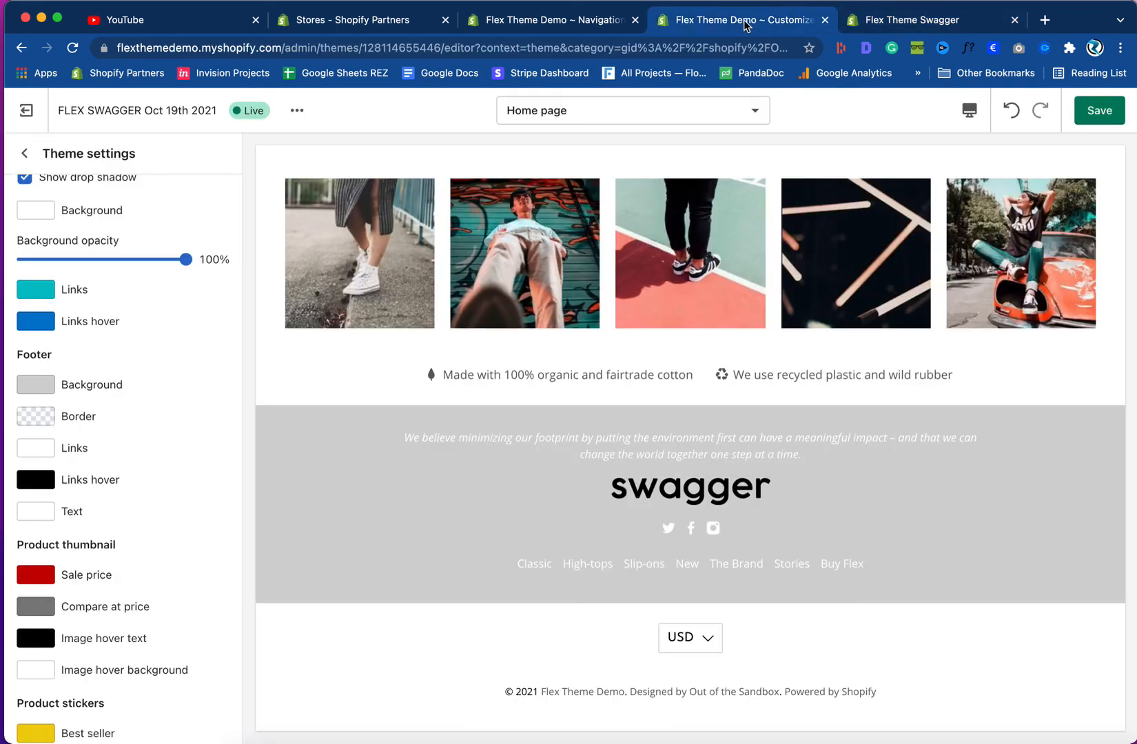
{"action": "left_click", "coordinate": [881, 28]}
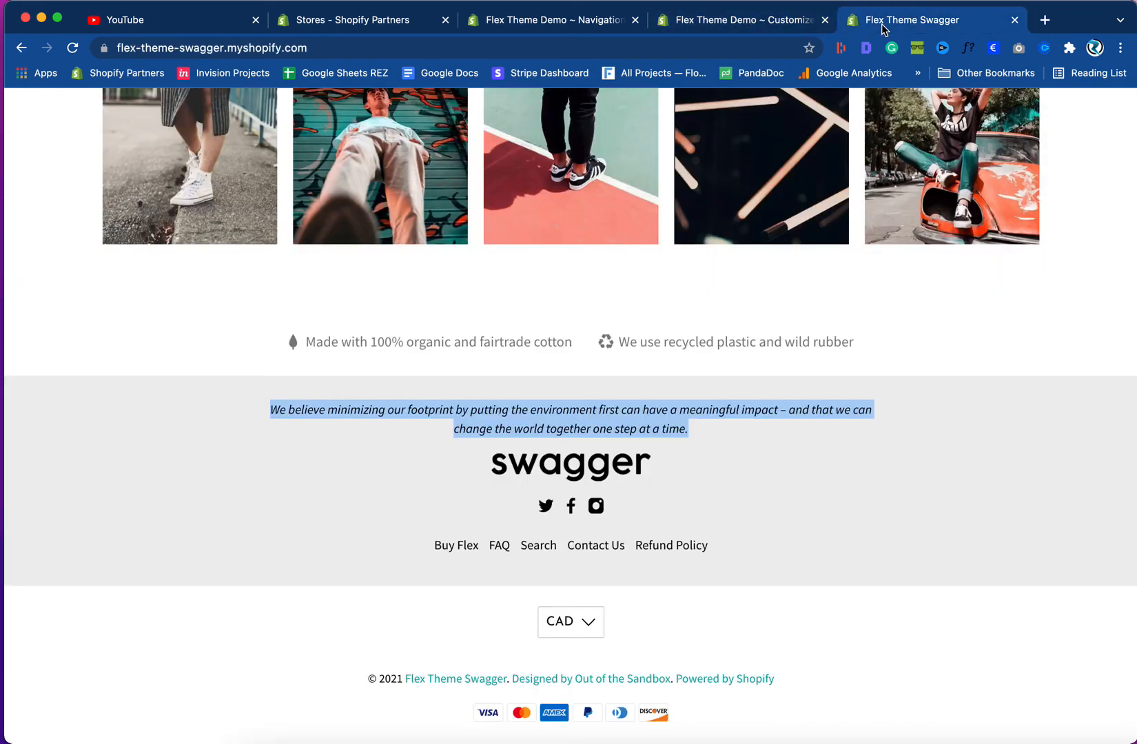
{"action": "left_click", "coordinate": [760, 27]}
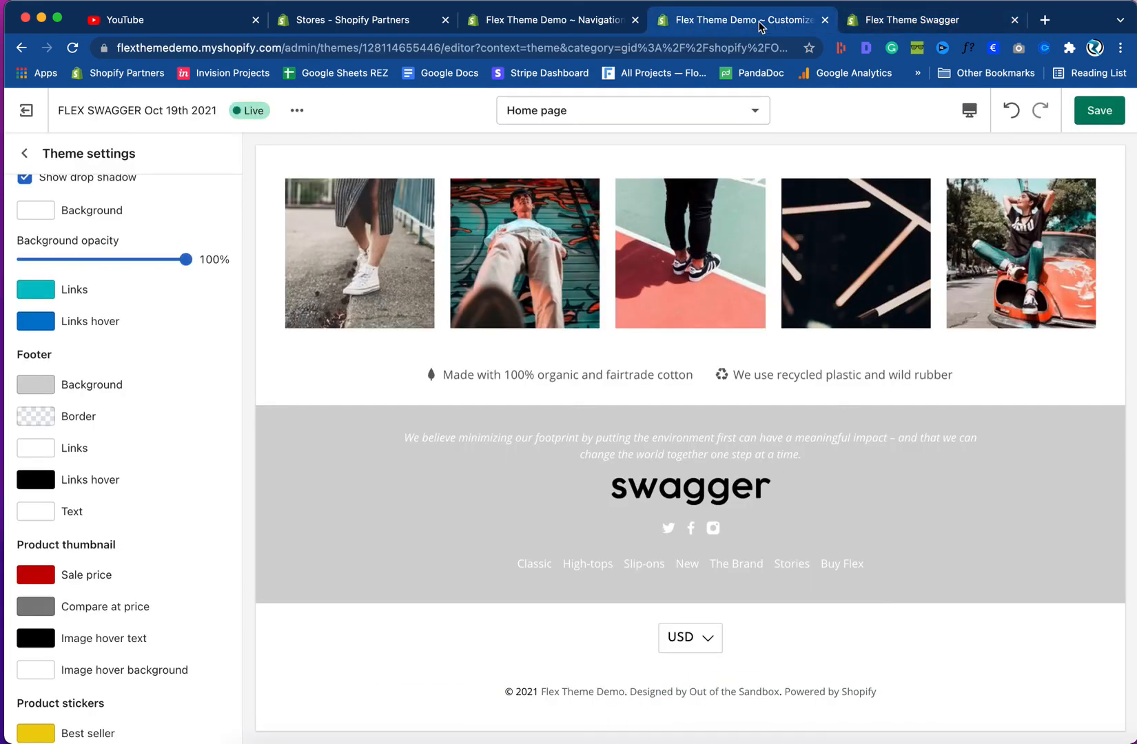
{"action": "left_click", "coordinate": [20, 390]}
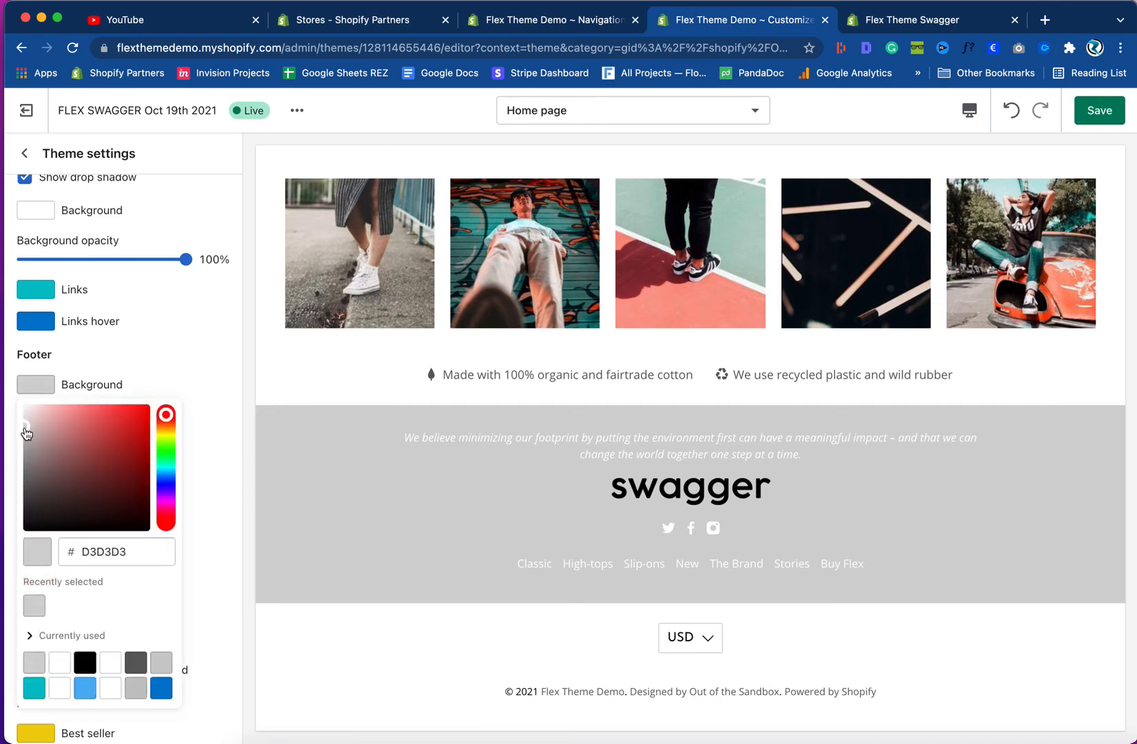
{"action": "left_click_drag", "start_coordinate": [26, 432], "coordinate": [21, 418]}
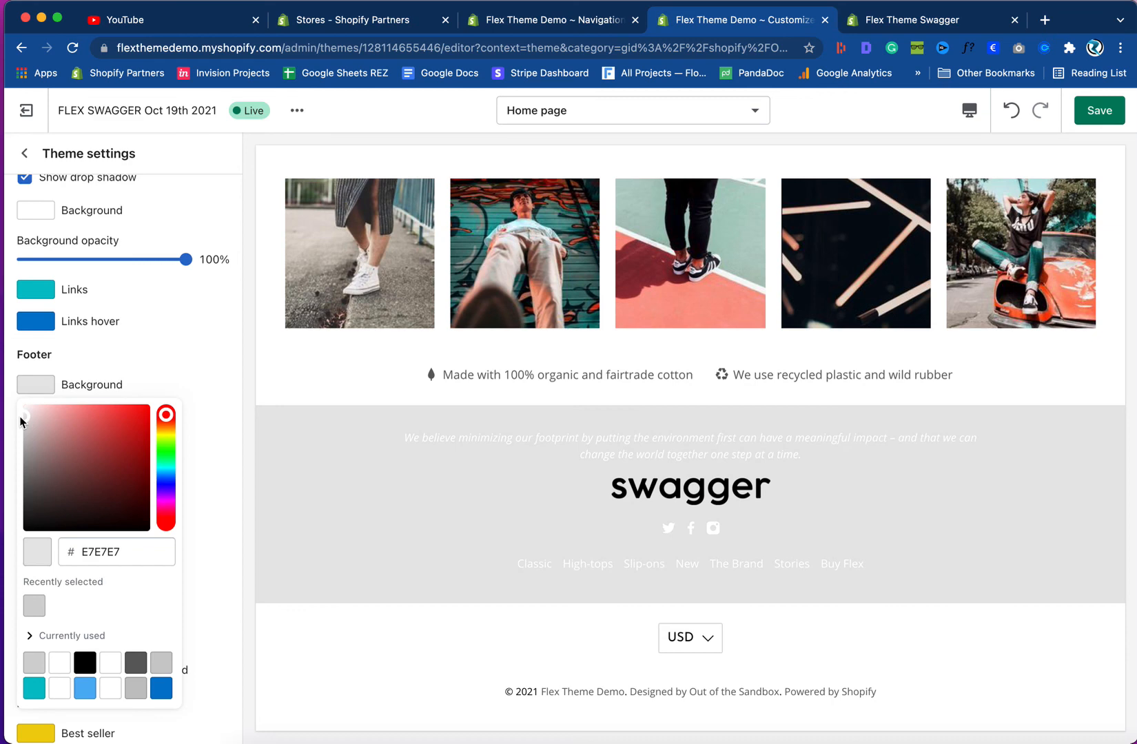
{"action": "left_click", "coordinate": [216, 390]}
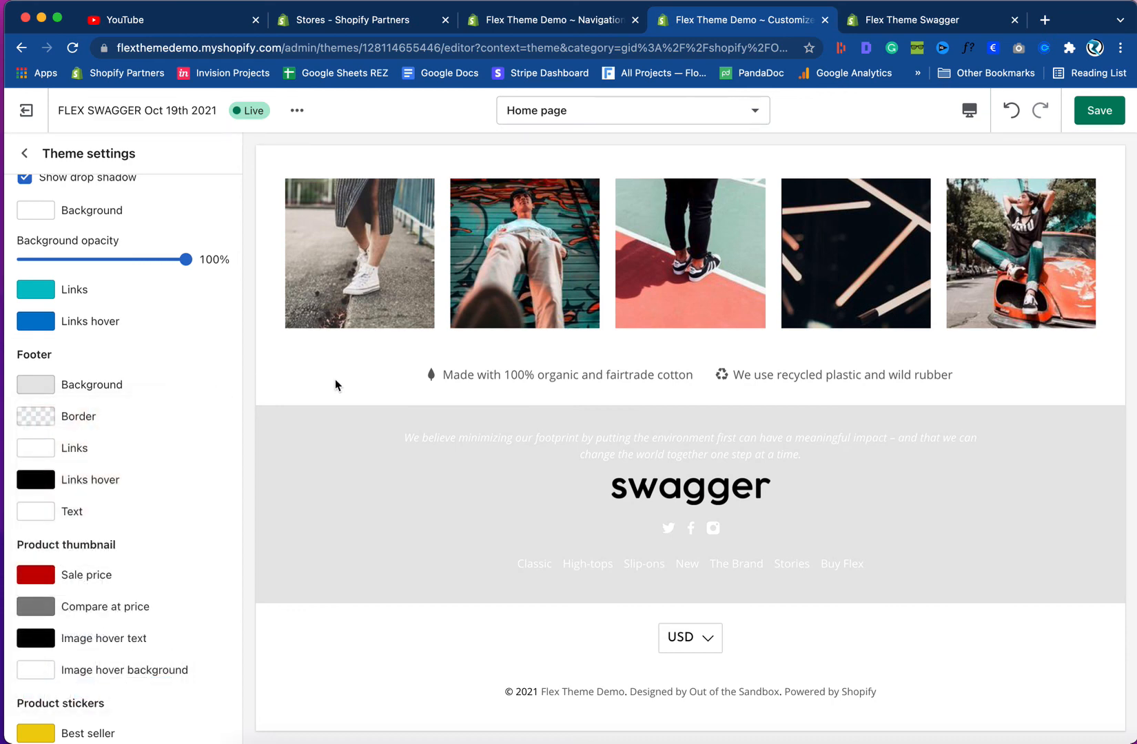
- Set the Footer's text and links colors to black (000000) to match the reference store, and save
{"action": "left_click", "coordinate": [902, 22]}
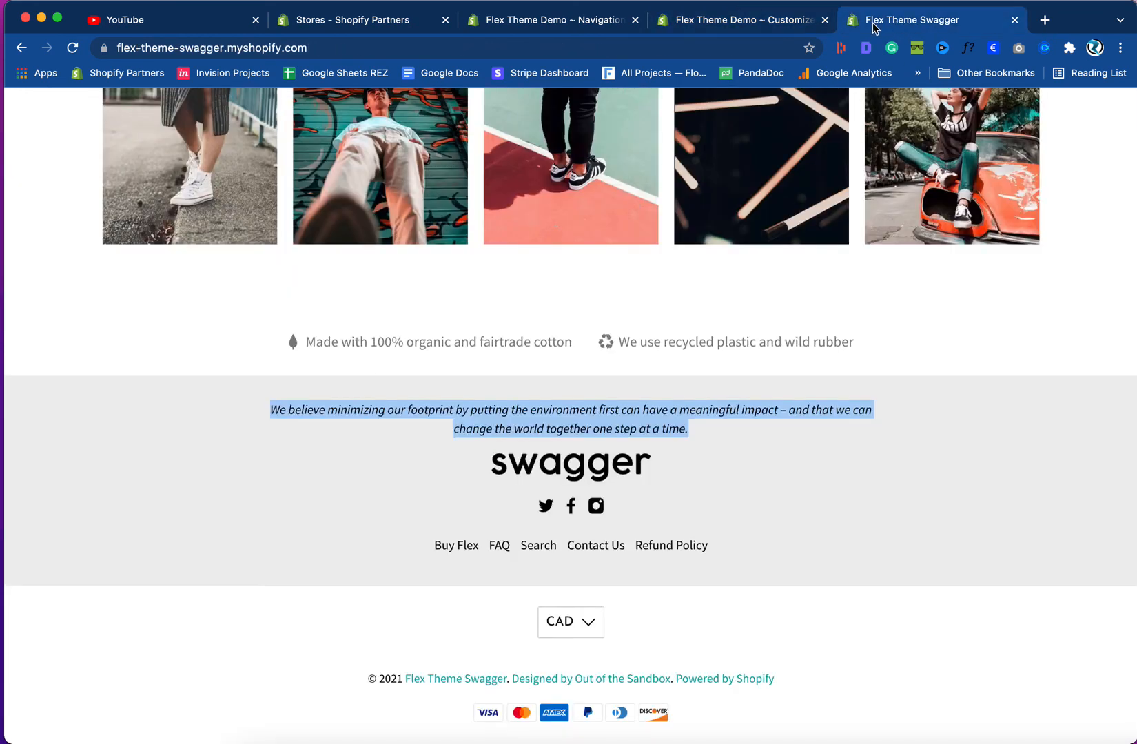
{"action": "left_click", "coordinate": [777, 24]}
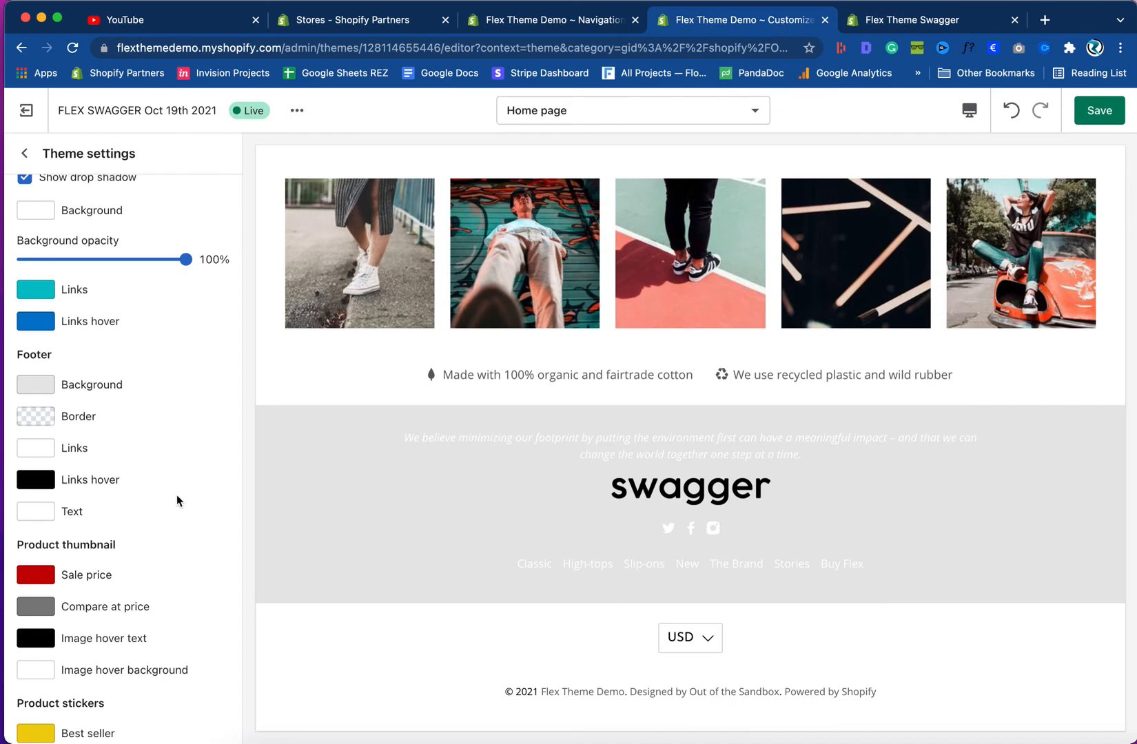
{"action": "left_click", "coordinate": [22, 517]}
{"action": "left_click", "coordinate": [91, 453]}
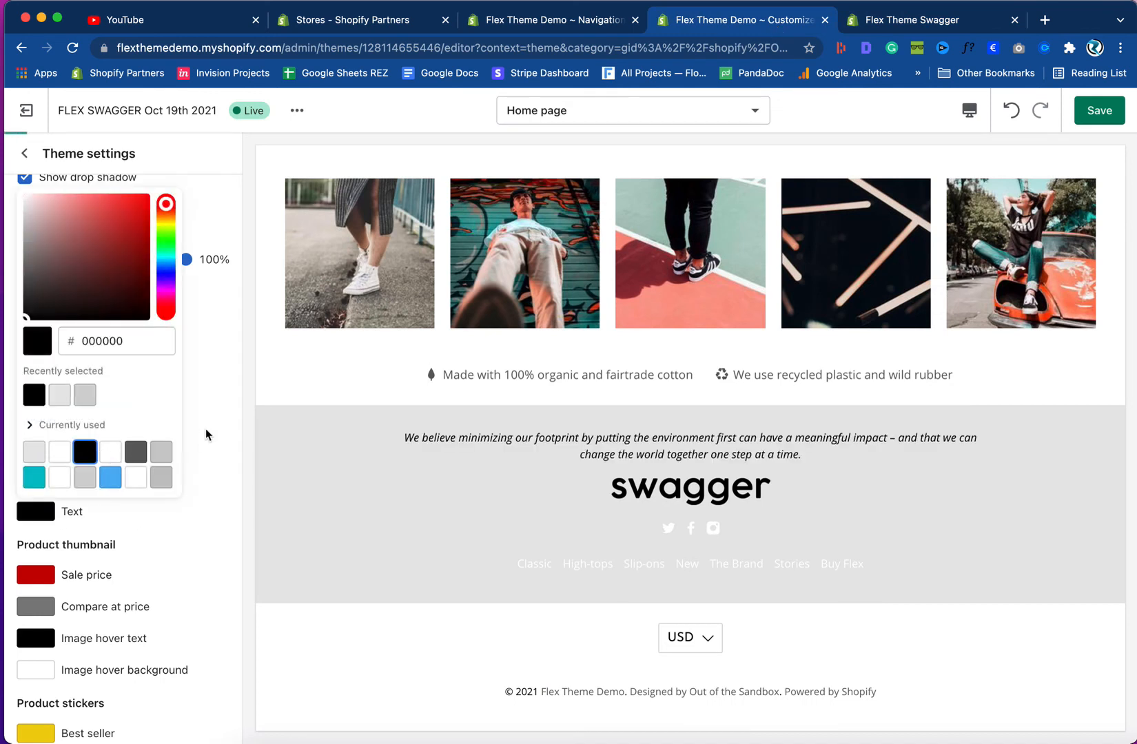
{"action": "left_click", "coordinate": [213, 424]}
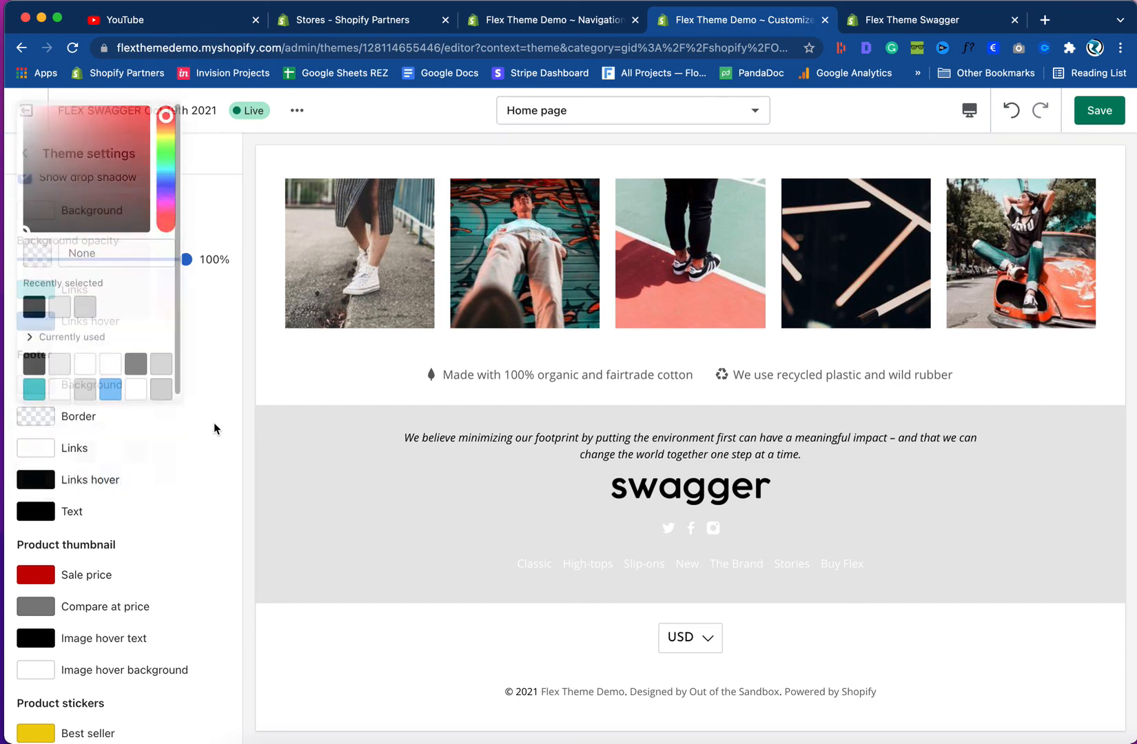
{"action": "left_click", "coordinate": [45, 452]}
{"action": "left_click", "coordinate": [40, 395]}
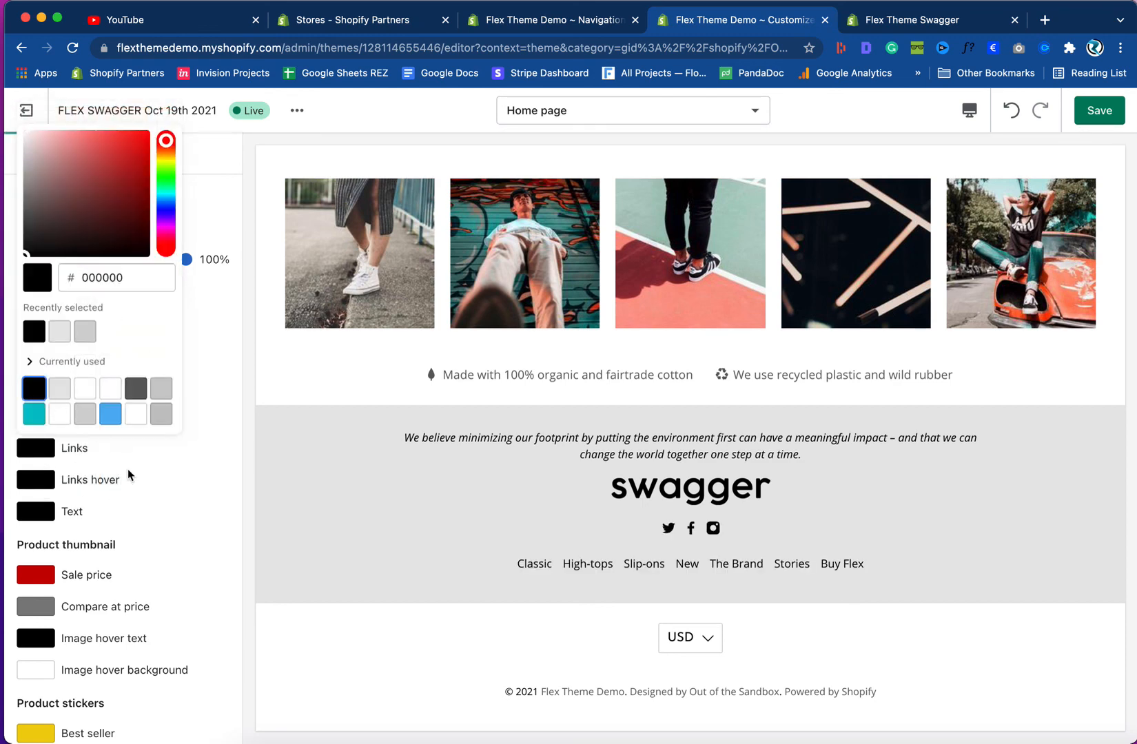
{"action": "left_click", "coordinate": [877, 28]}
{"action": "left_click", "coordinate": [775, 25]}
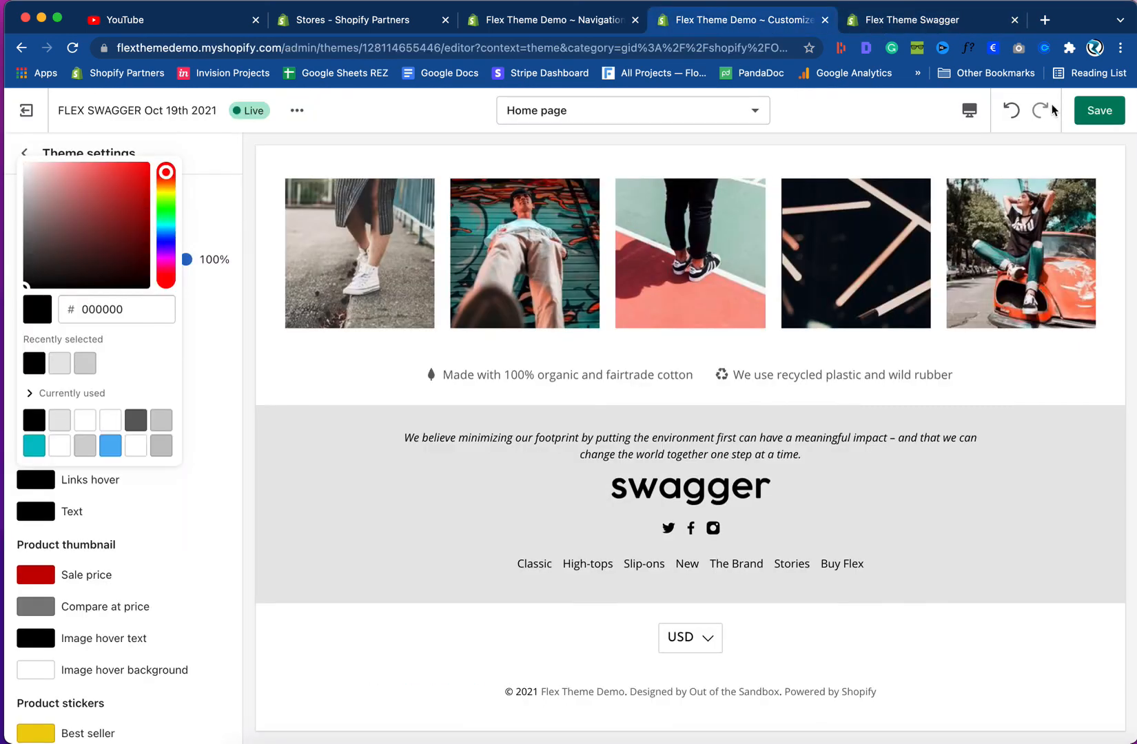
{"action": "left_click", "coordinate": [1100, 110]}
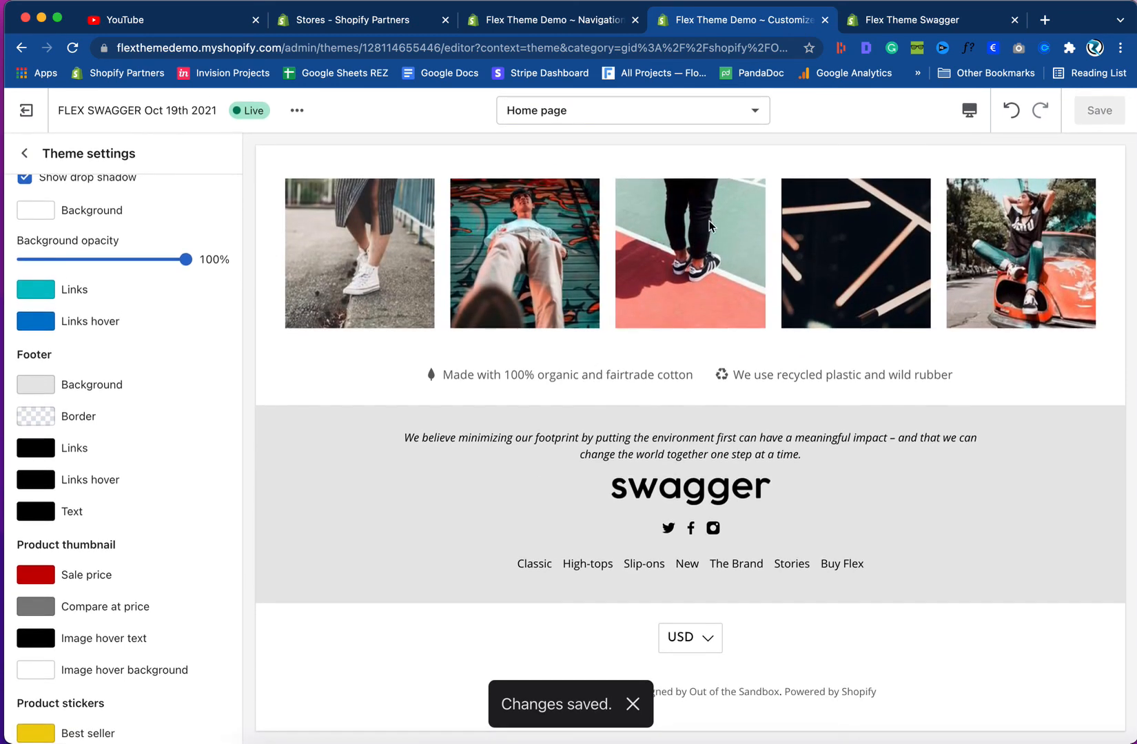
- Check the reference store's footer again and open the Footer section's settings in the theme editor
{"action": "left_click", "coordinate": [865, 27]}
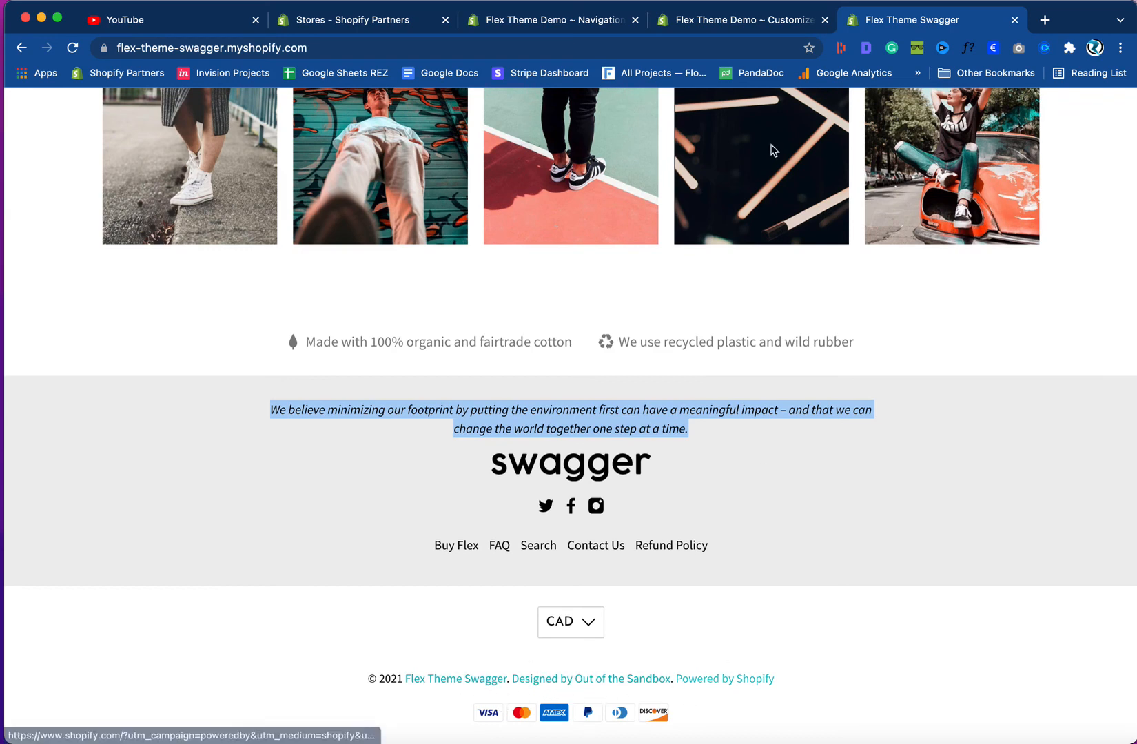
{"action": "left_click", "coordinate": [757, 19]}
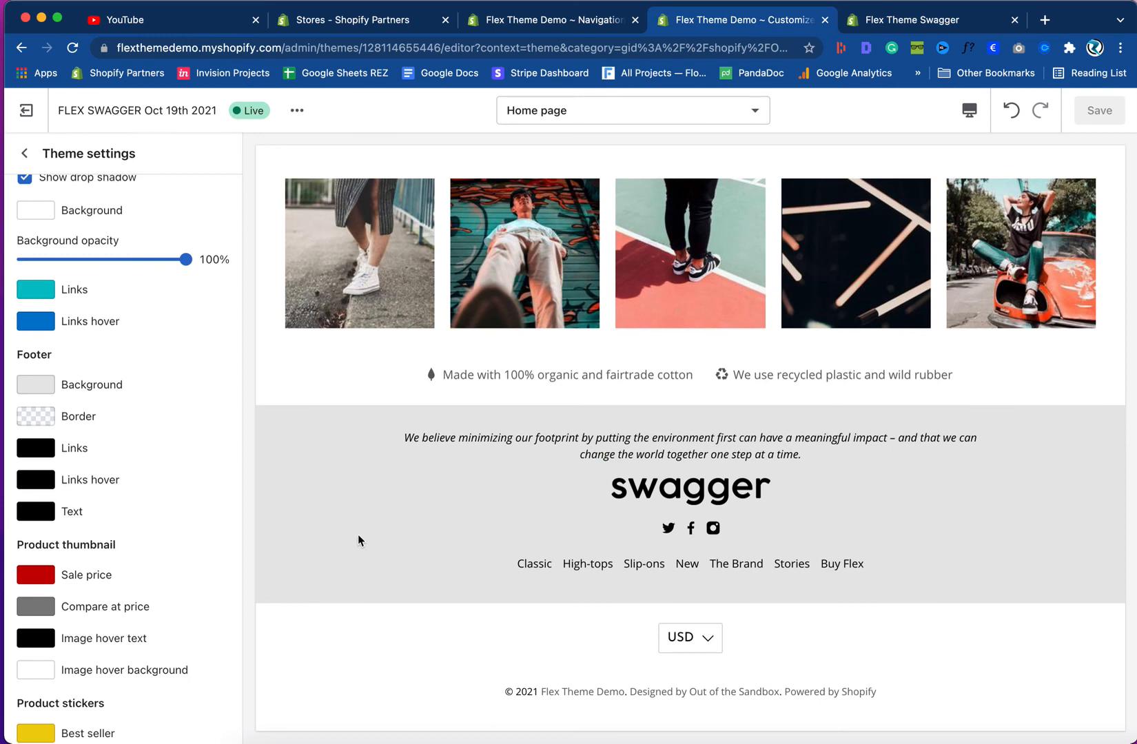
{"action": "left_click", "coordinate": [27, 154]}
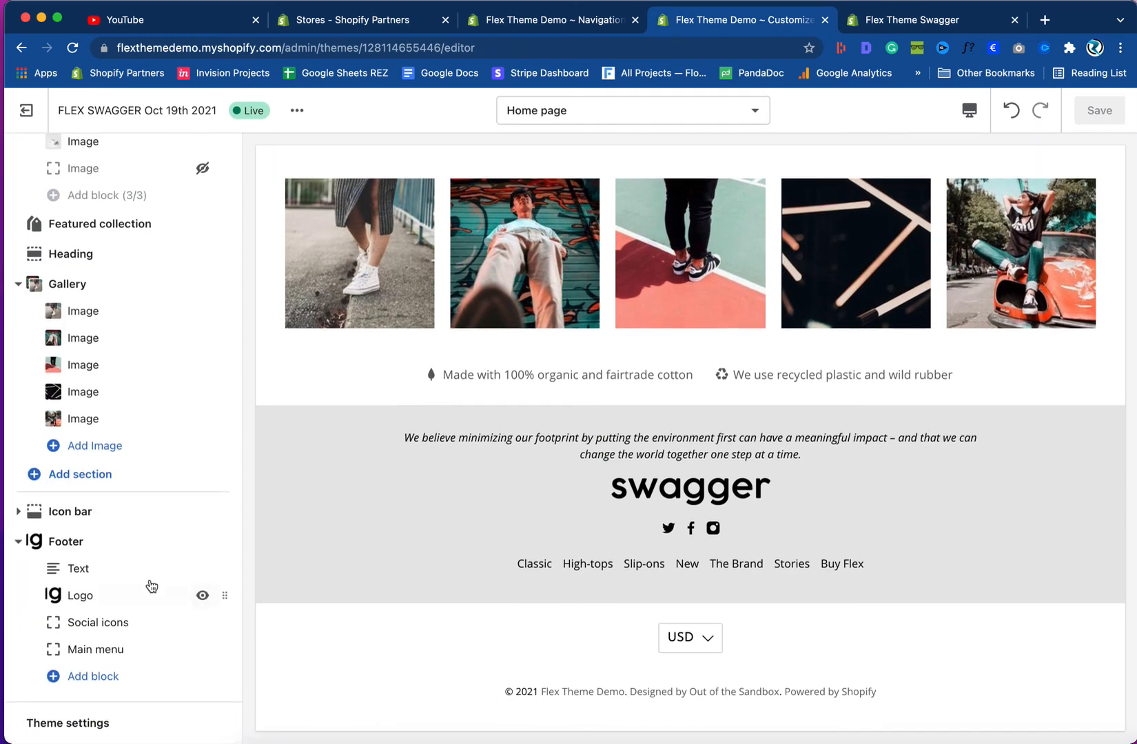
{"action": "left_click", "coordinate": [89, 547]}
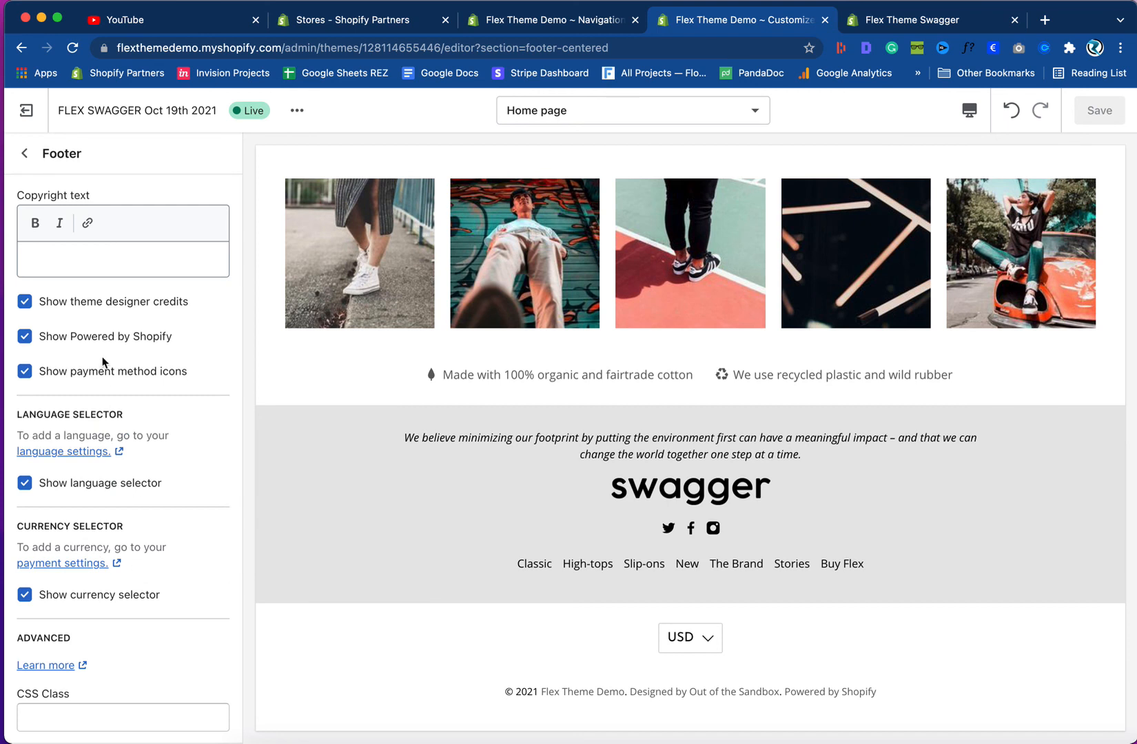
- Turn off the theme designer credits and Powered by Shopify in the Footer section and save
{"action": "left_click", "coordinate": [109, 311]}
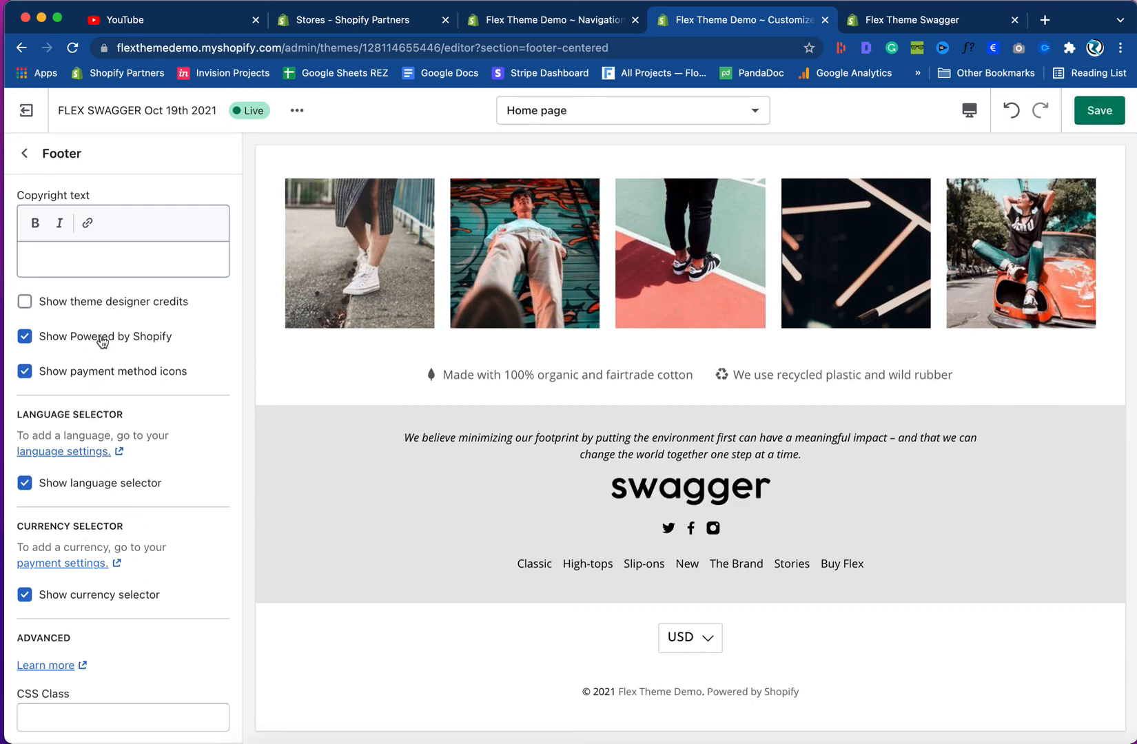
{"action": "left_click", "coordinate": [117, 339]}
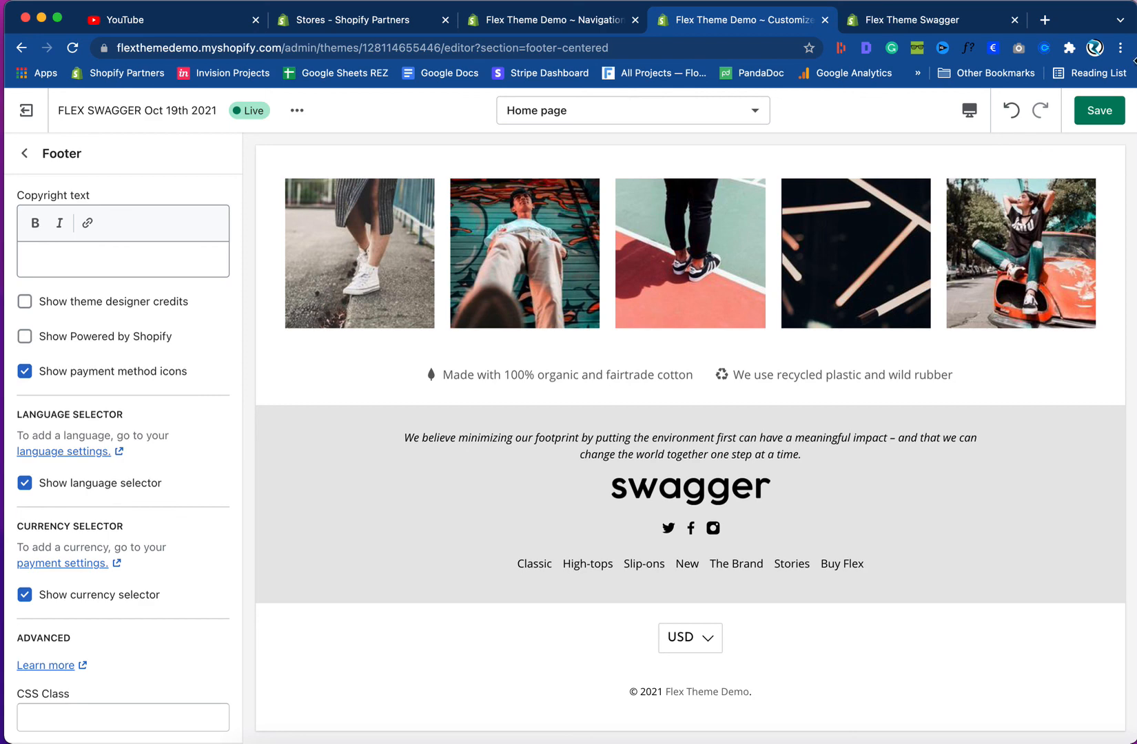
{"action": "key", "text": "super+s"}
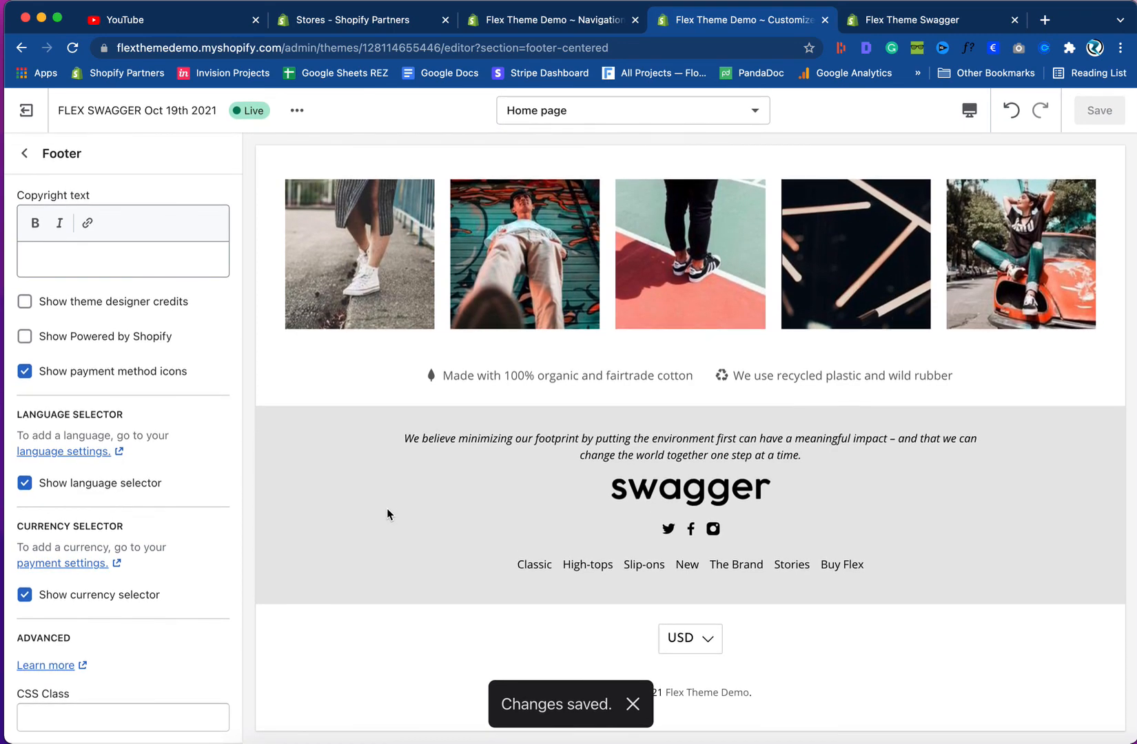
- Review the home page preview from the footer up through the featured product to the header
{"action": "scroll", "coordinate": [387, 513], "scroll_direction": "up", "scroll_amount": 20}
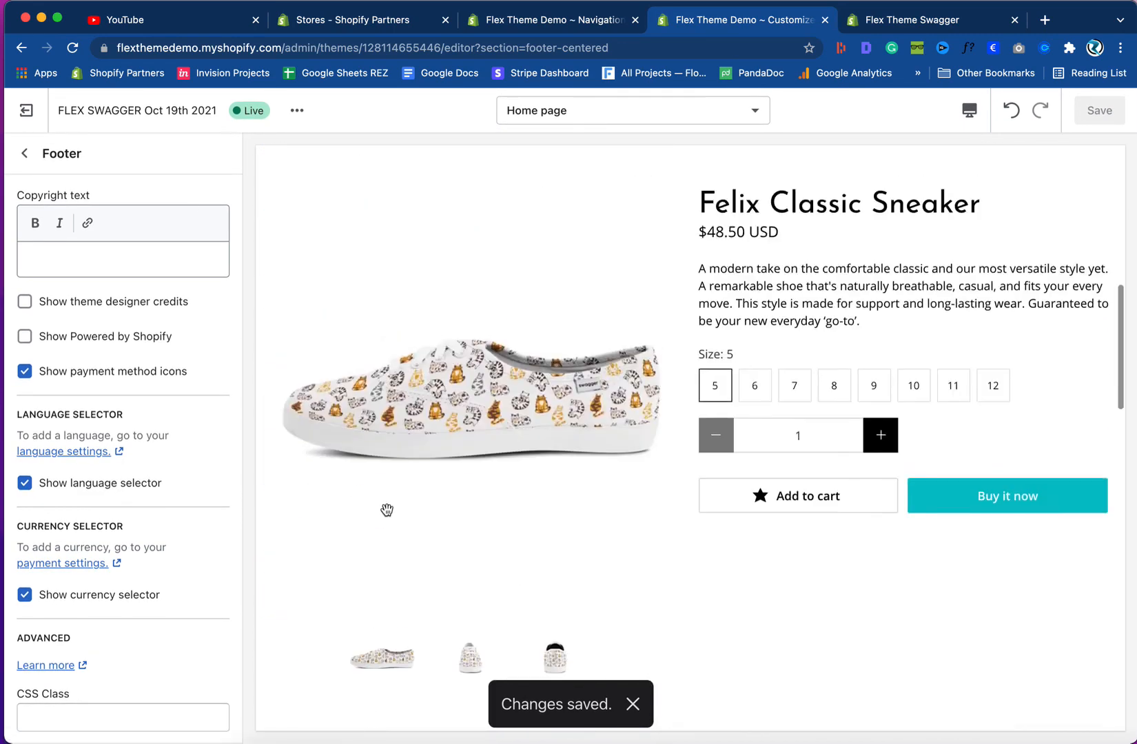
{"action": "scroll", "coordinate": [387, 509], "scroll_direction": "up", "scroll_amount": 10}
{"action": "scroll", "coordinate": [387, 509], "scroll_direction": "down", "scroll_amount": 10}
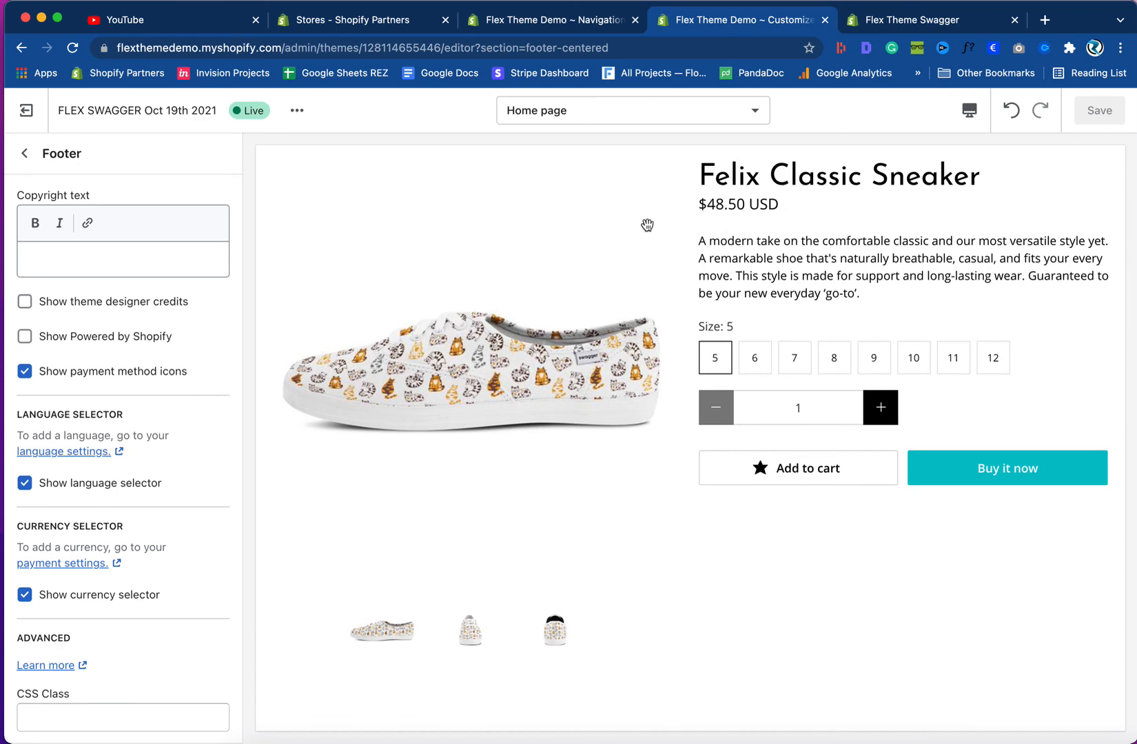
{"action": "scroll", "coordinate": [647, 225], "scroll_direction": "up", "scroll_amount": 3}
{"action": "scroll", "coordinate": [701, 500], "scroll_direction": "down", "scroll_amount": 1}
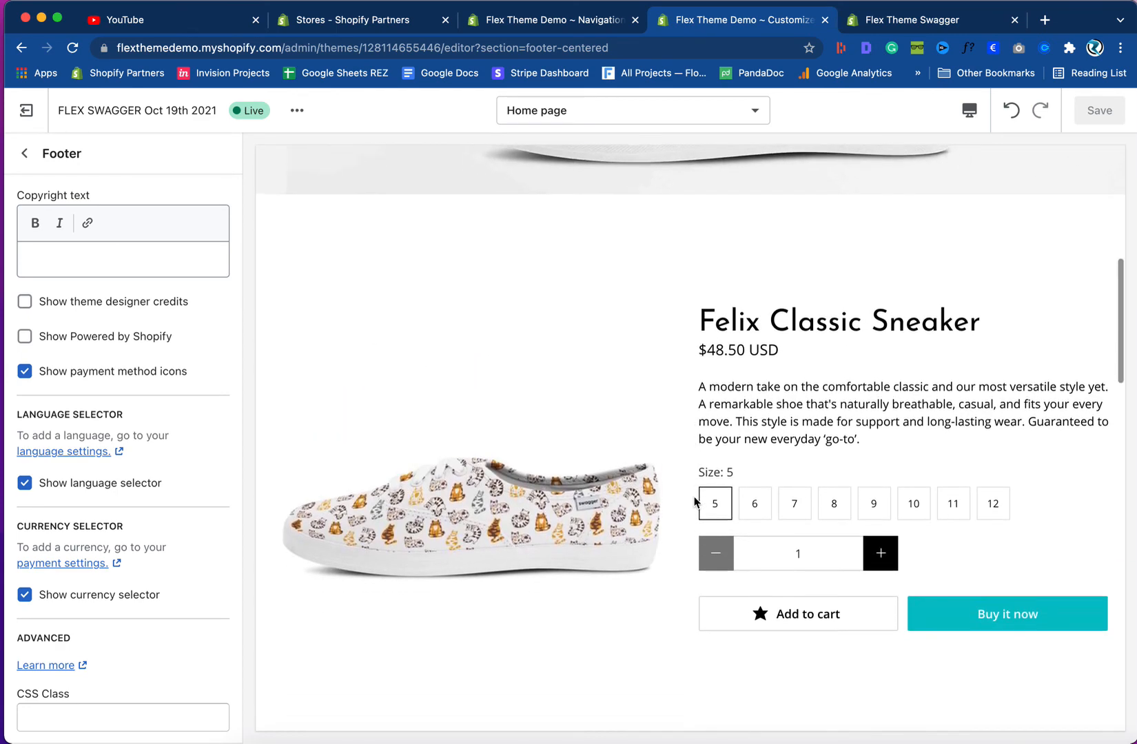
{"action": "scroll", "coordinate": [694, 501], "scroll_direction": "up", "scroll_amount": 3}
{"action": "scroll", "coordinate": [763, 436], "scroll_direction": "down", "scroll_amount": 2}
{"action": "scroll", "coordinate": [720, 449], "scroll_direction": "up", "scroll_amount": 3}
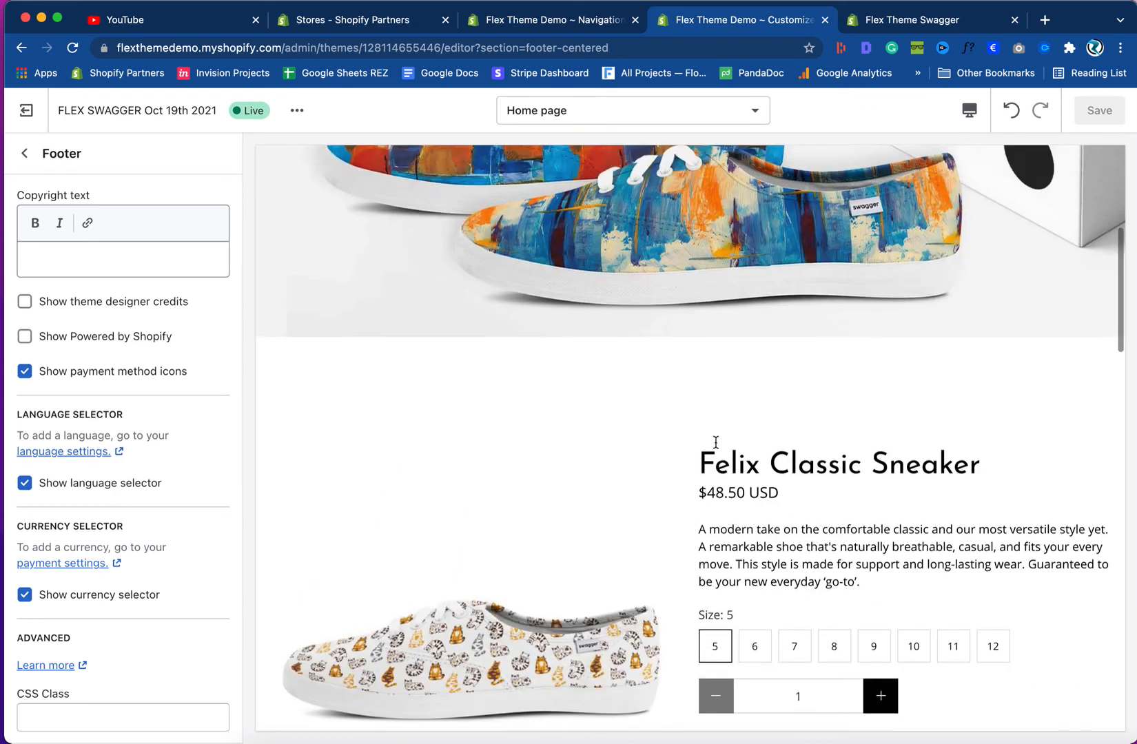
{"action": "scroll", "coordinate": [716, 442], "scroll_direction": "up", "scroll_amount": 5}
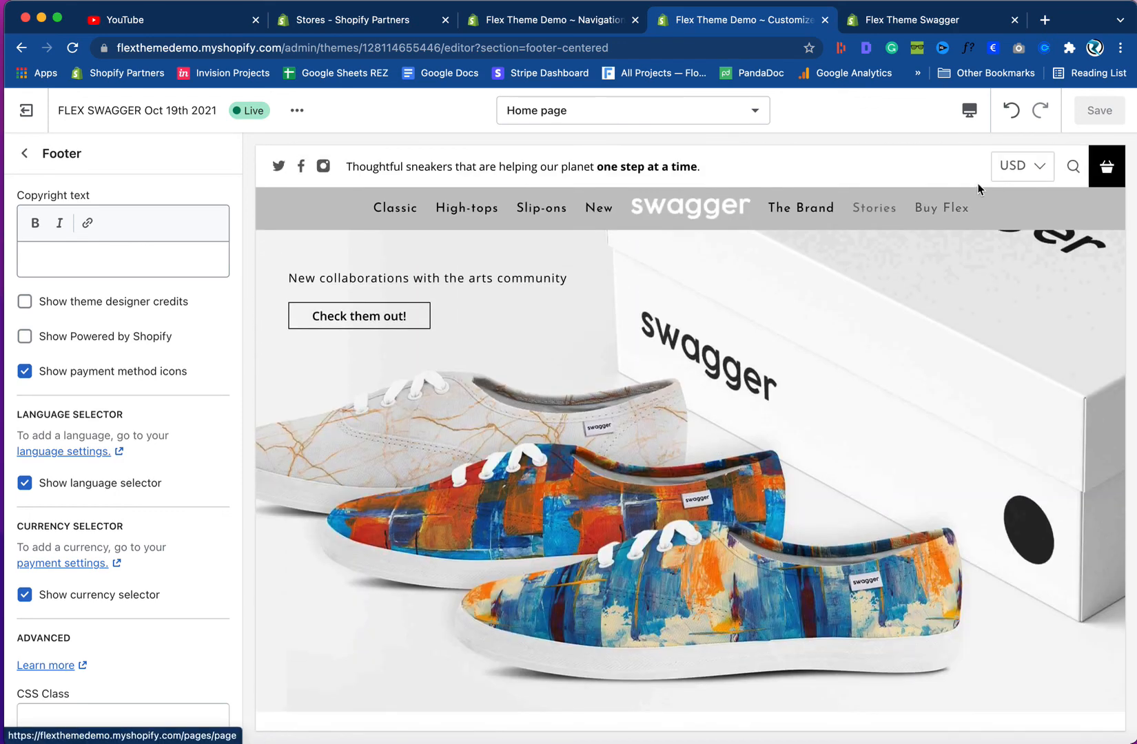
- Preview the home page in Fullscreen and examine the featured product, image with text and Rock. Solid. Collection. sections
{"action": "left_click", "coordinate": [973, 125]}
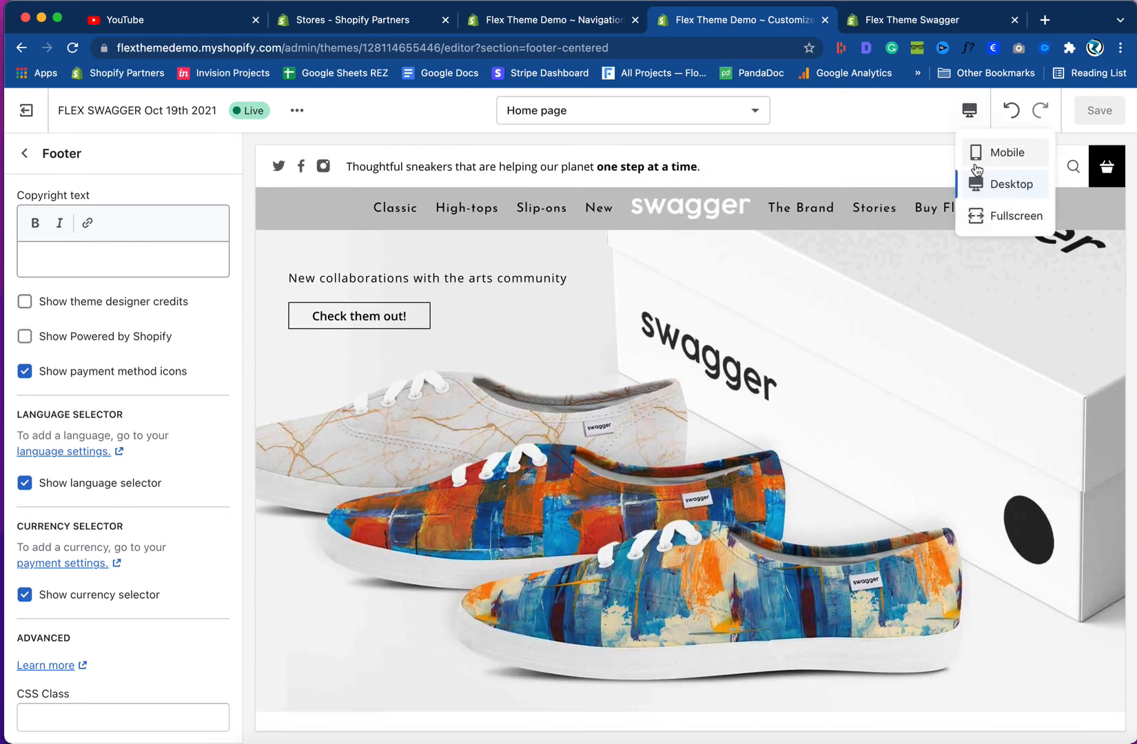
{"action": "left_click", "coordinate": [996, 216]}
{"action": "scroll", "coordinate": [659, 433], "scroll_direction": "down", "scroll_amount": 1}
{"action": "scroll", "coordinate": [658, 433], "scroll_direction": "down", "scroll_amount": 15}
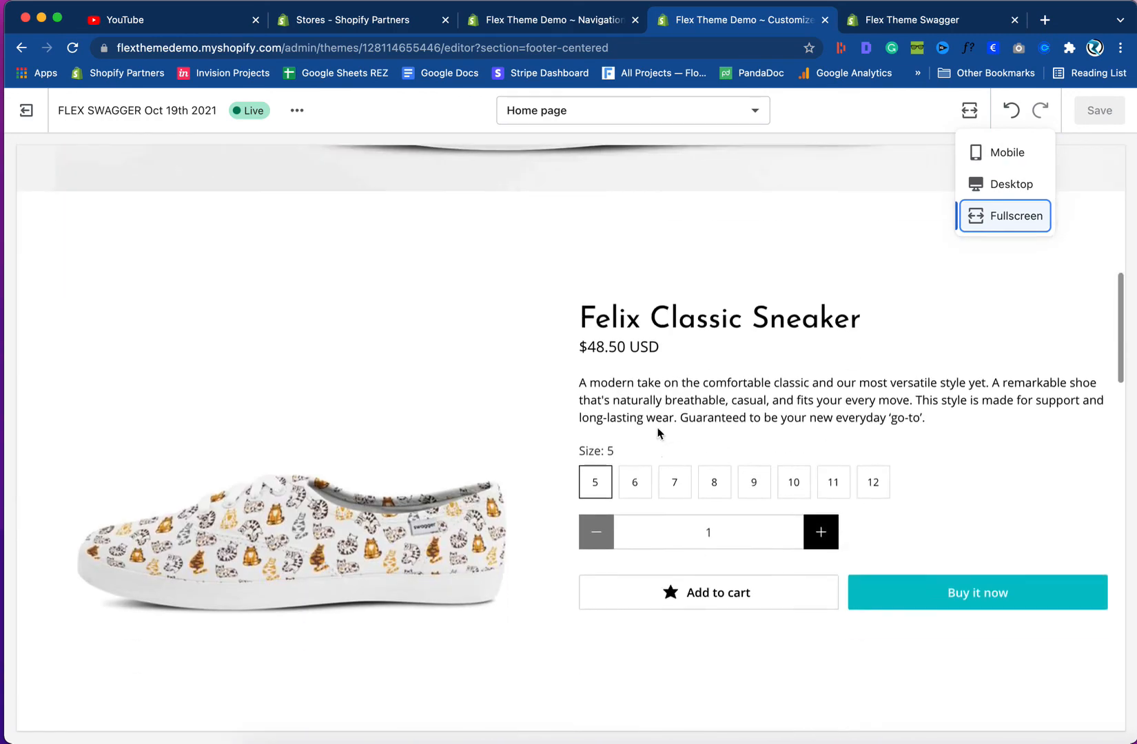
{"action": "scroll", "coordinate": [657, 432], "scroll_direction": "down", "scroll_amount": 8}
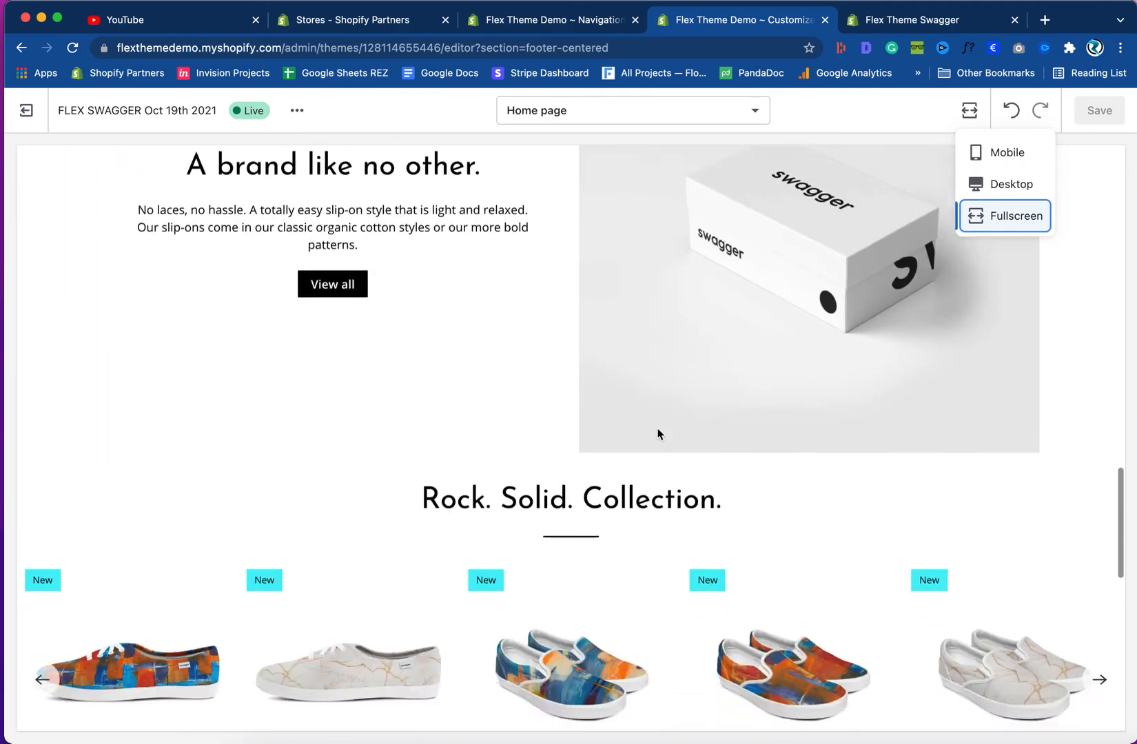
{"action": "scroll", "coordinate": [658, 433], "scroll_direction": "up", "scroll_amount": 9}
{"action": "scroll", "coordinate": [657, 433], "scroll_direction": "up", "scroll_amount": 1}
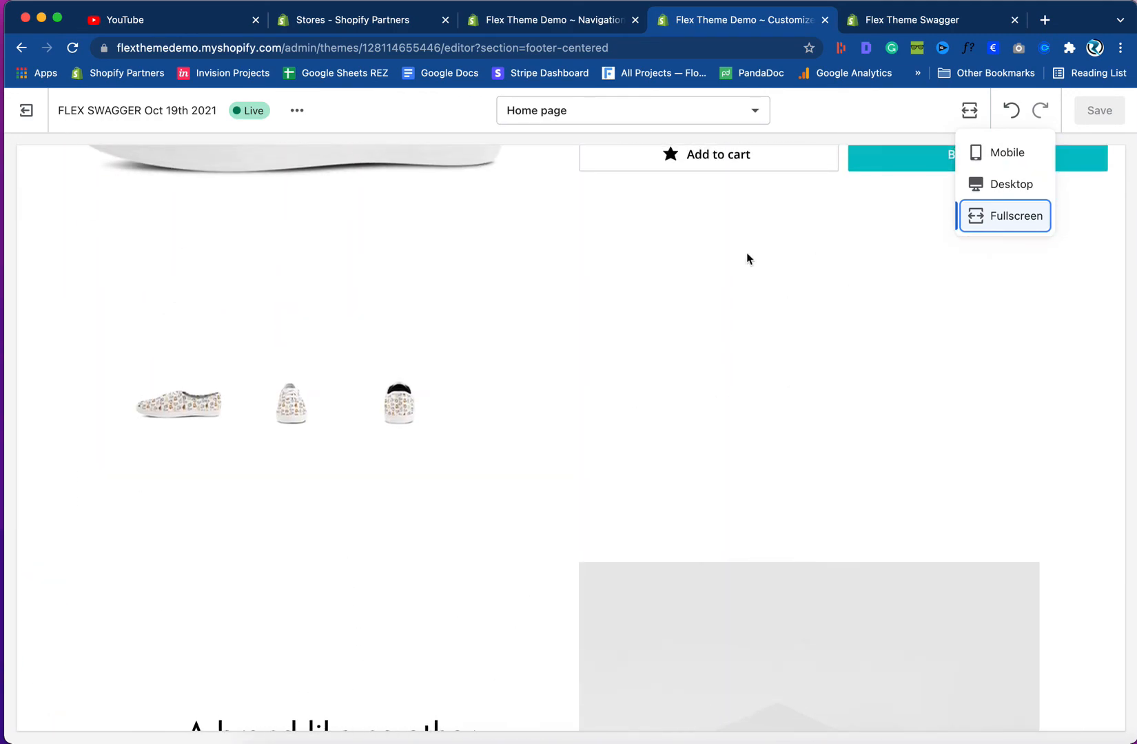
{"action": "scroll", "coordinate": [565, 502], "scroll_direction": "down", "scroll_amount": 10}
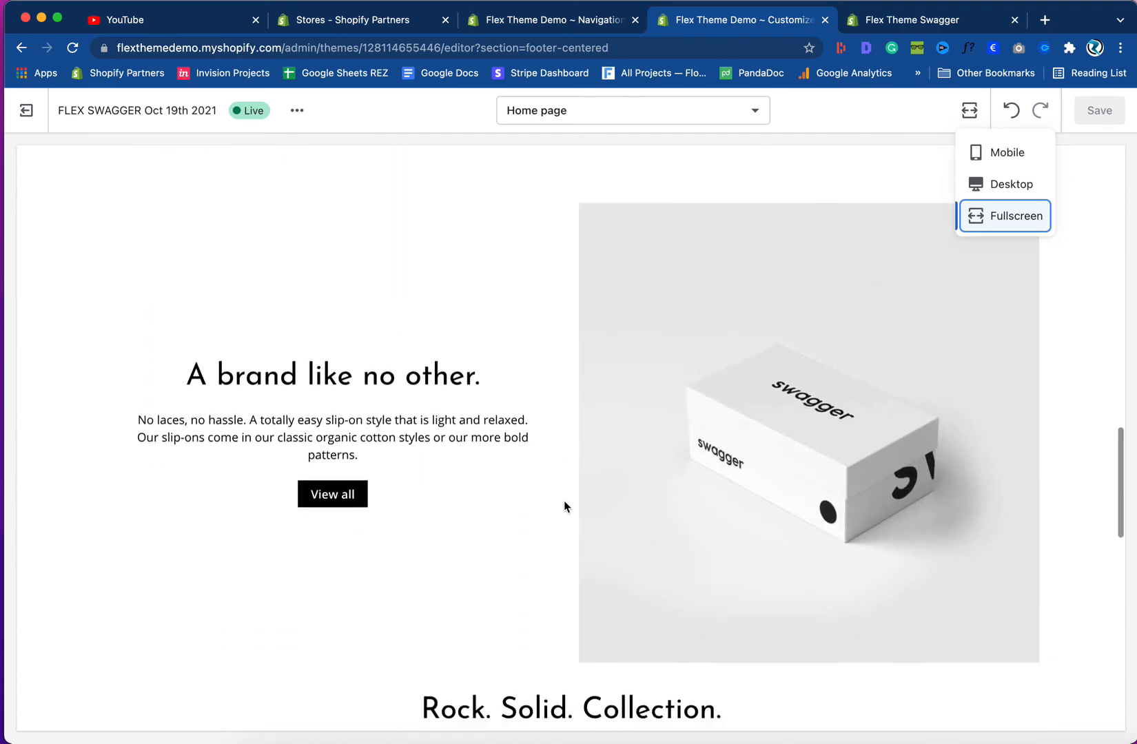
{"action": "scroll", "coordinate": [564, 506], "scroll_direction": "up", "scroll_amount": 3}
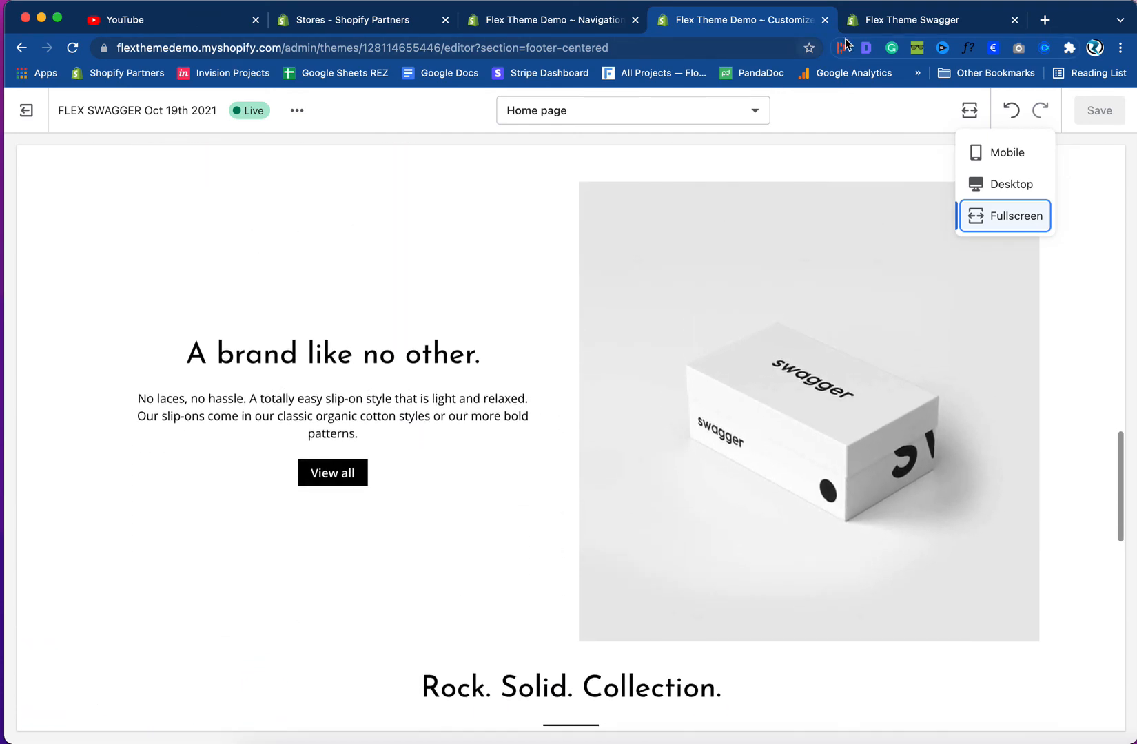
- Compare the spacing above the Rock. Solid. Collection. heading with the reference store
{"action": "left_click", "coordinate": [889, 19]}
{"action": "scroll", "coordinate": [540, 397], "scroll_direction": "up", "scroll_amount": 15}
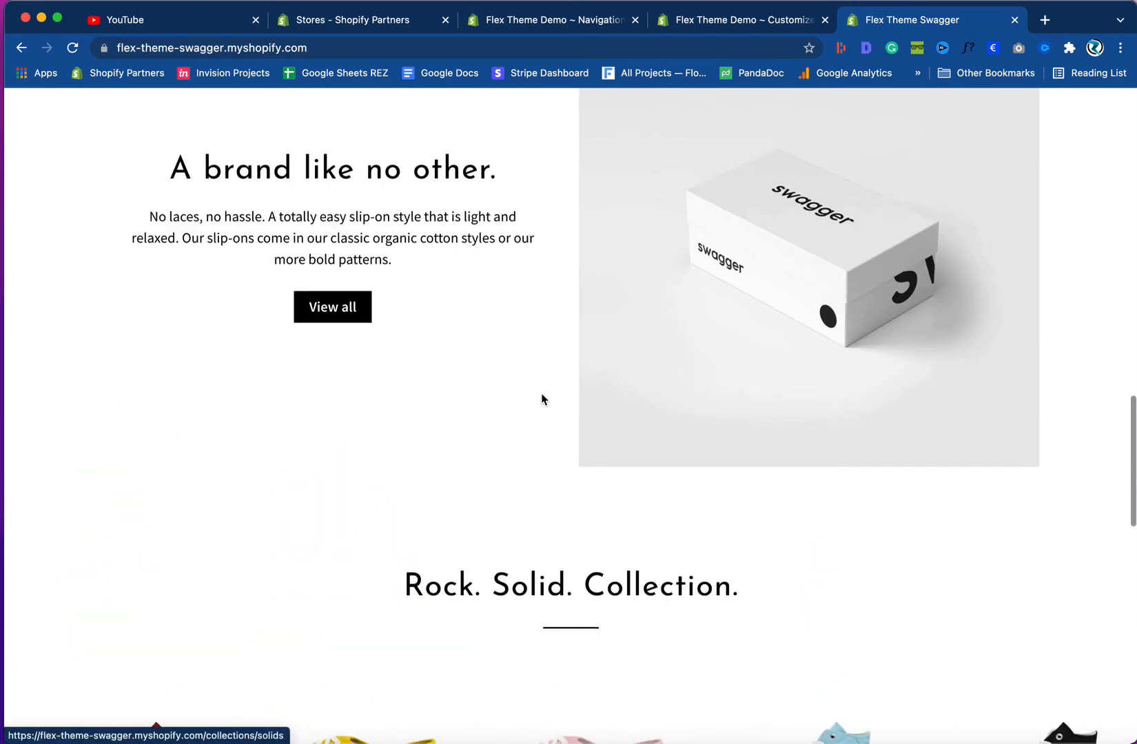
{"action": "left_click", "coordinate": [762, 25]}
{"action": "scroll", "coordinate": [457, 470], "scroll_direction": "down", "scroll_amount": 5}
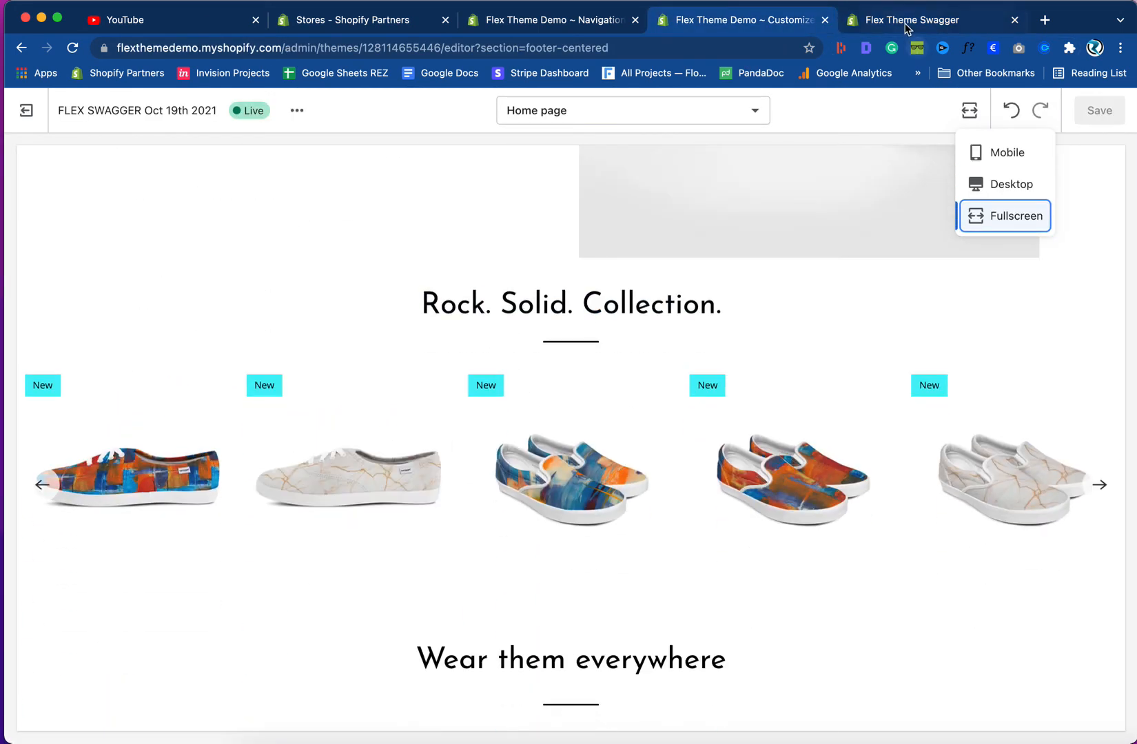
{"action": "left_click", "coordinate": [908, 22]}
{"action": "scroll", "coordinate": [741, 314], "scroll_direction": "down", "scroll_amount": 3}
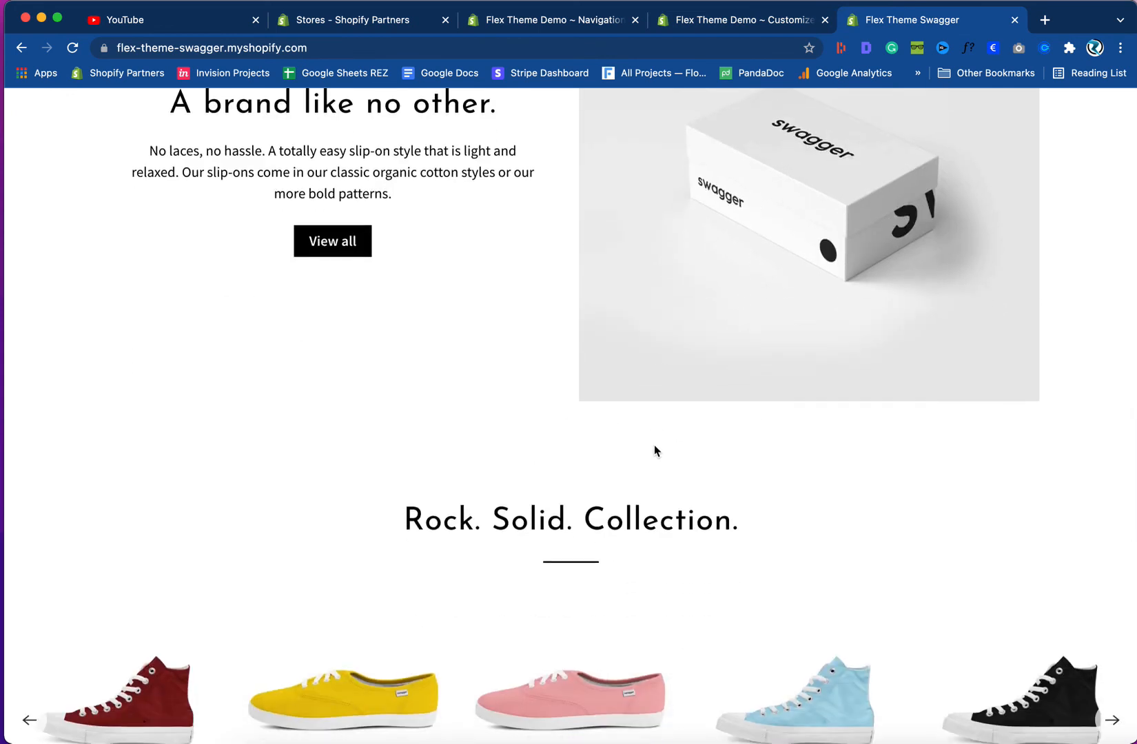
{"action": "left_click", "coordinate": [768, 31]}
{"action": "scroll", "coordinate": [680, 386], "scroll_direction": "up", "scroll_amount": 3}
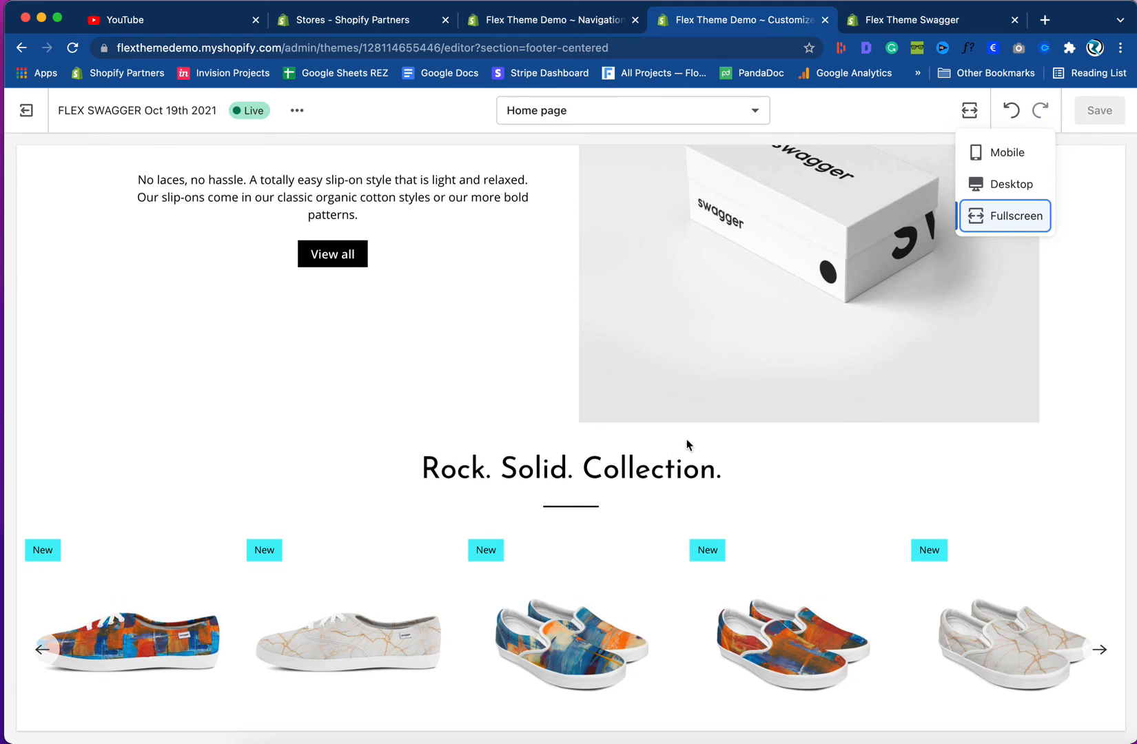
- Return to the Desktop preview, add a Divider section to the home page and place it directly above the Featured collection
{"action": "left_click", "coordinate": [976, 186]}
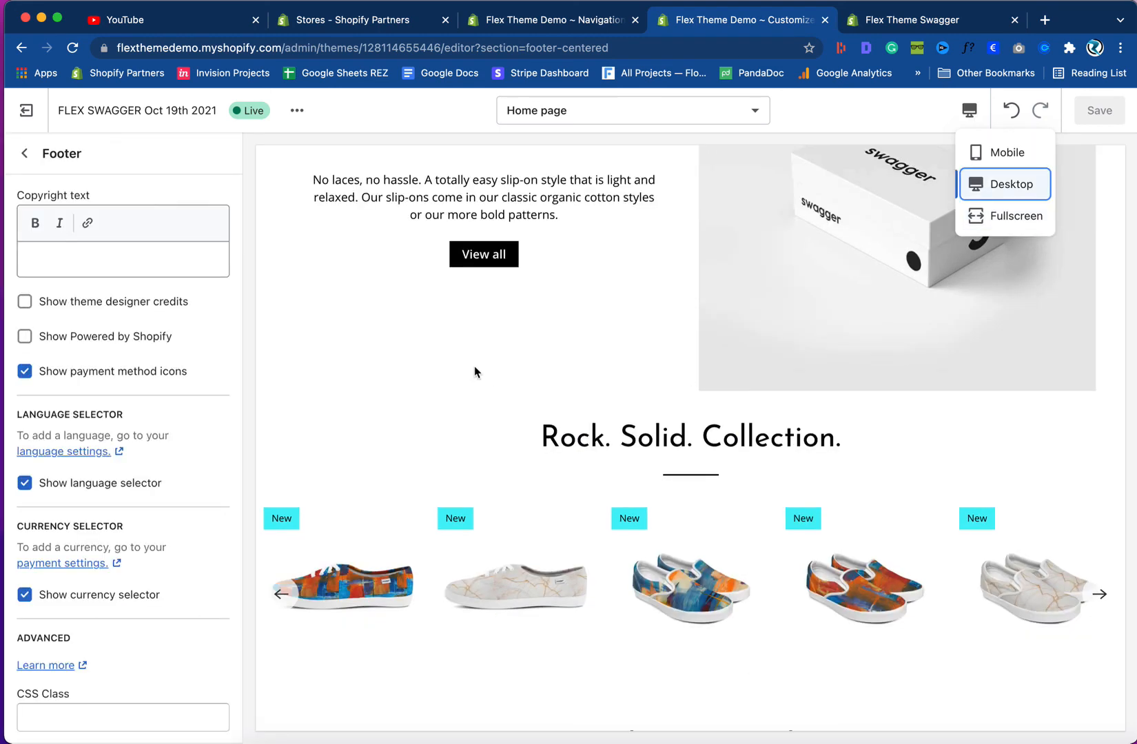
{"action": "left_click", "coordinate": [24, 153]}
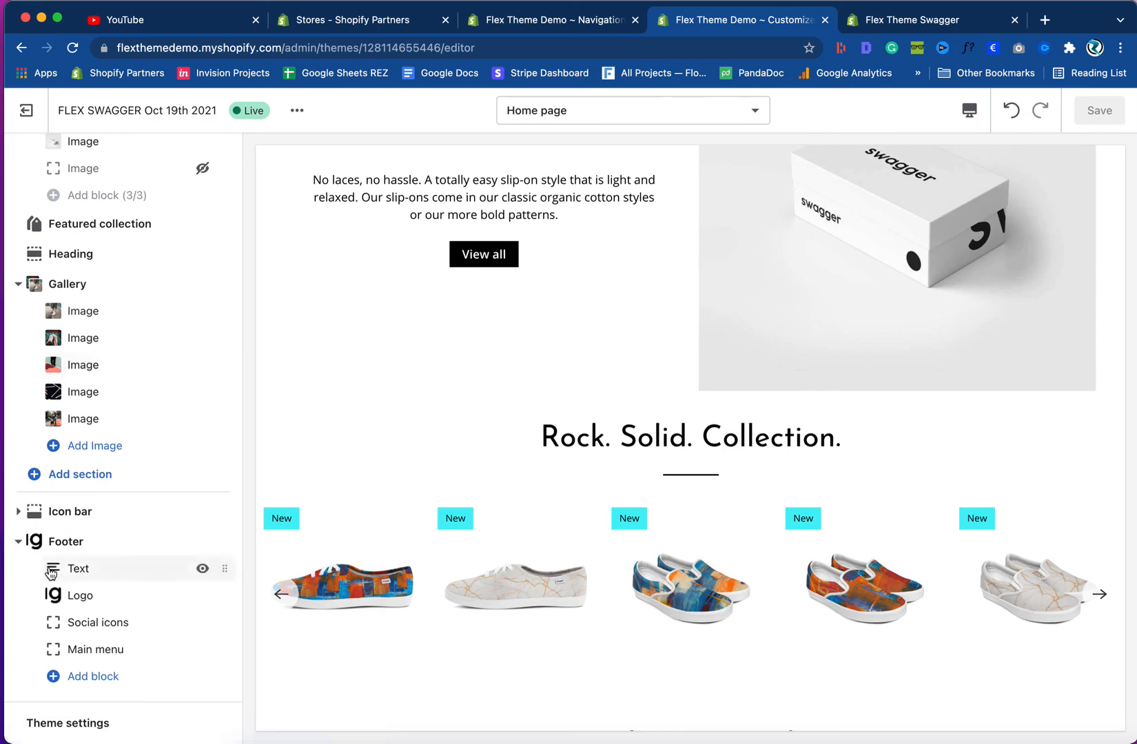
{"action": "scroll", "coordinate": [127, 471], "scroll_direction": "up", "scroll_amount": 10}
{"action": "scroll", "coordinate": [122, 469], "scroll_direction": "down", "scroll_amount": 8}
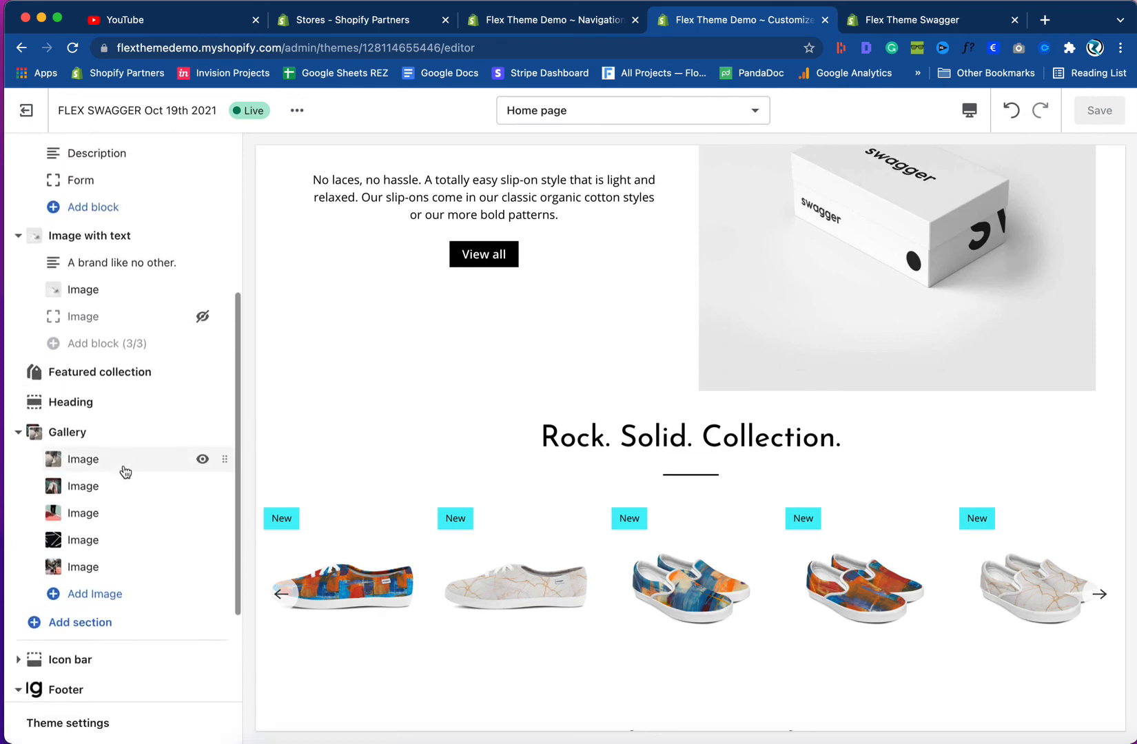
{"action": "left_click", "coordinate": [80, 581]}
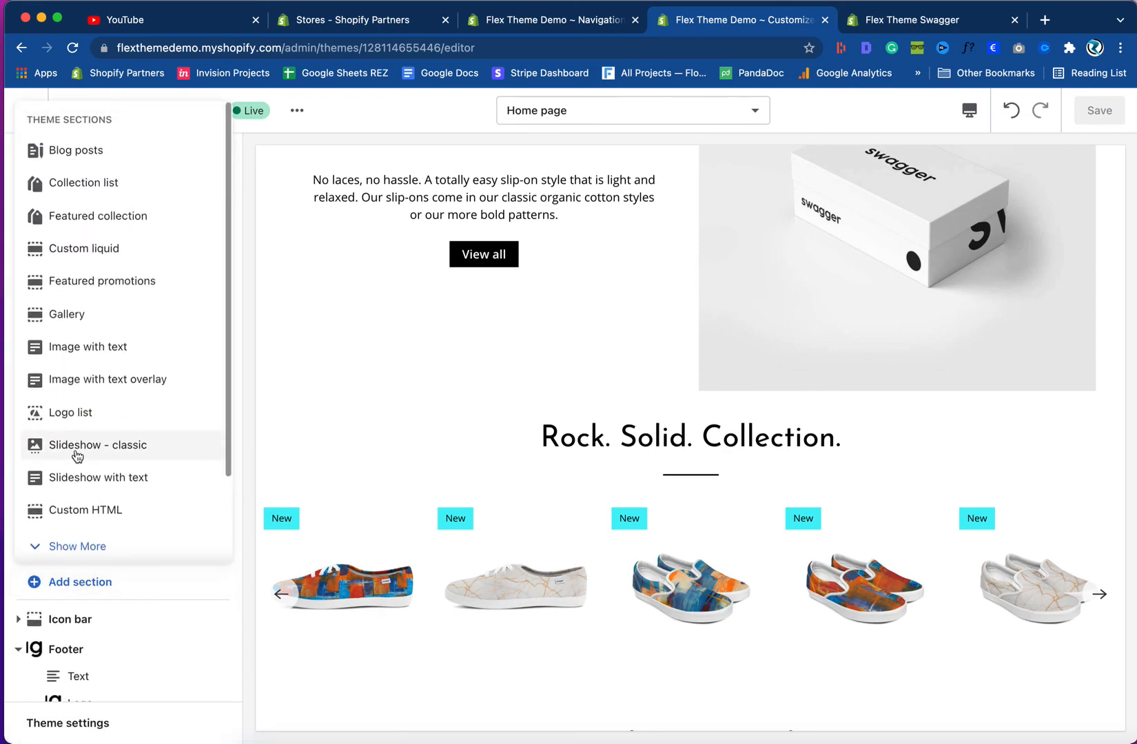
{"action": "left_click", "coordinate": [84, 547]}
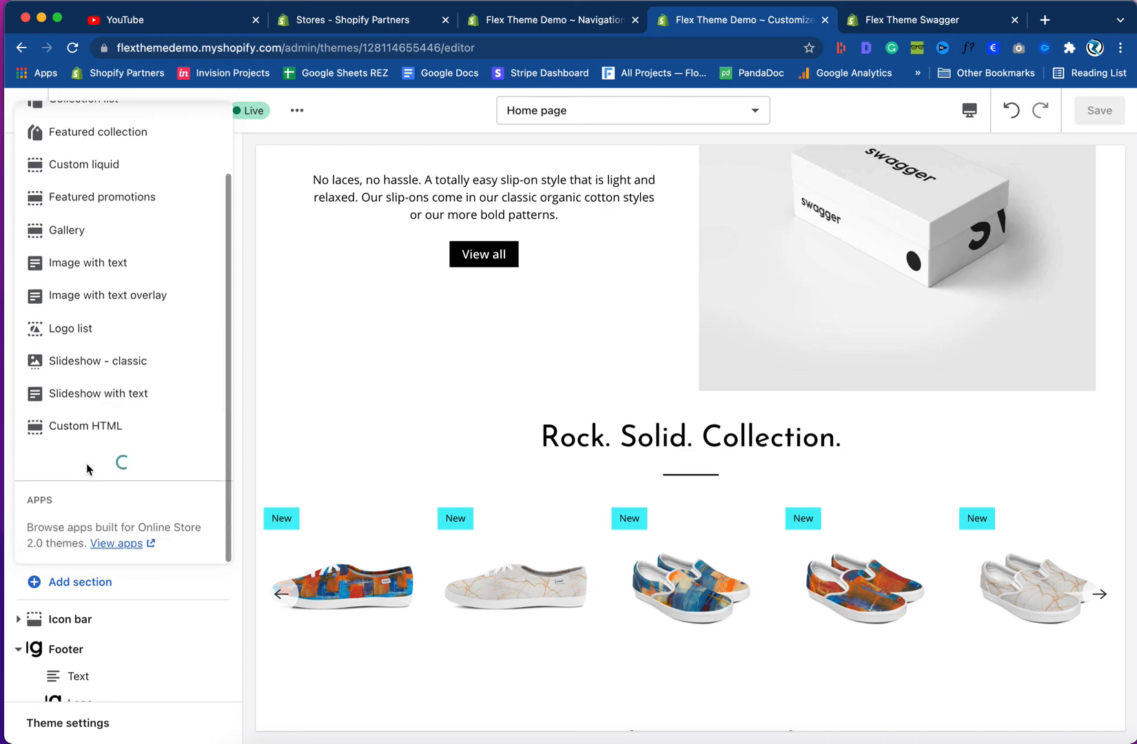
{"action": "scroll", "coordinate": [84, 465], "scroll_direction": "down", "scroll_amount": 3}
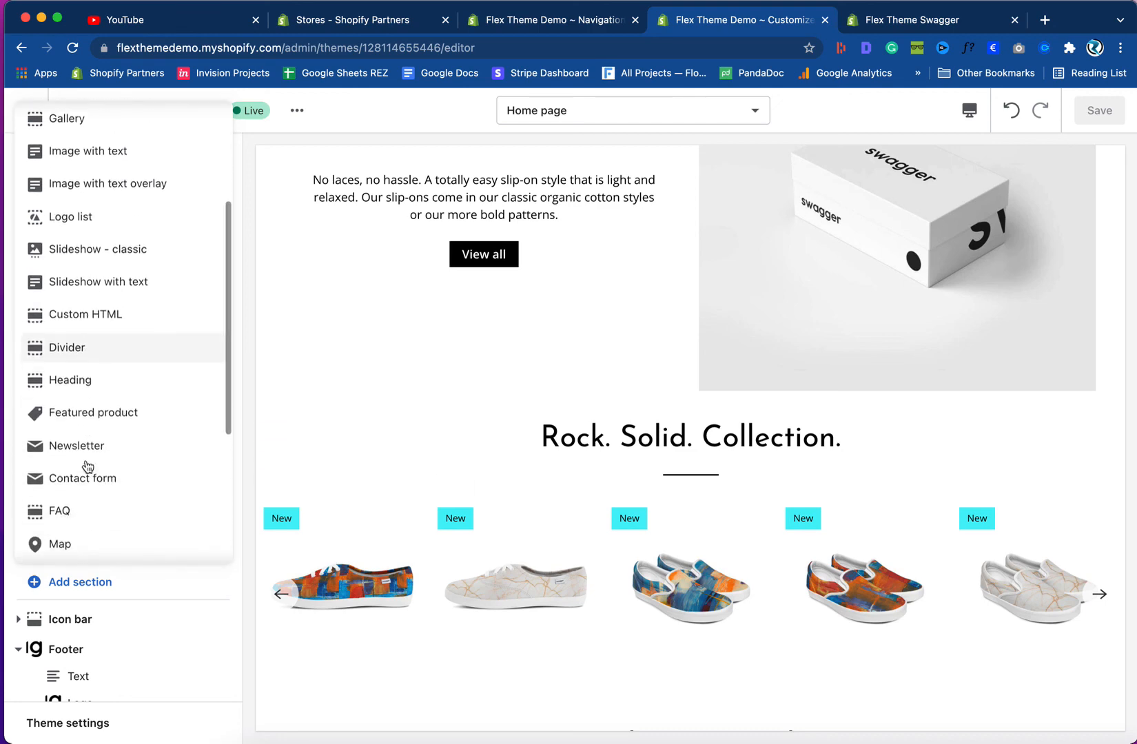
{"action": "left_click", "coordinate": [75, 348]}
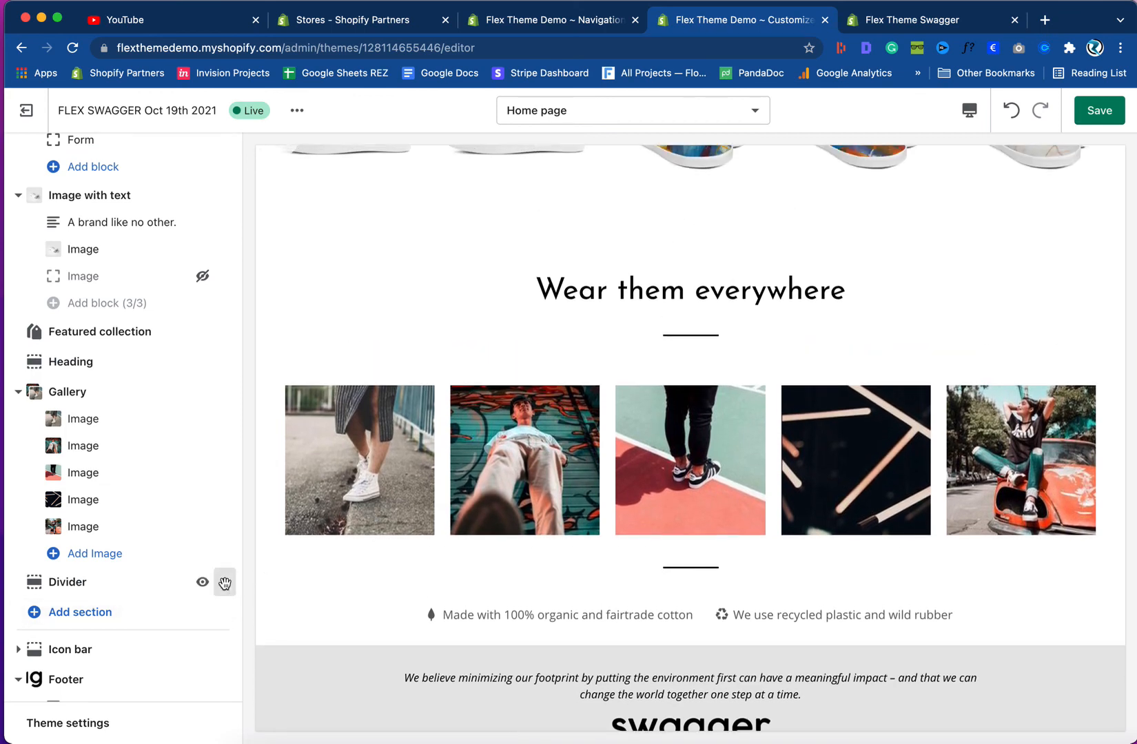
{"action": "left_click_drag", "start_coordinate": [225, 583], "coordinate": [220, 331]}
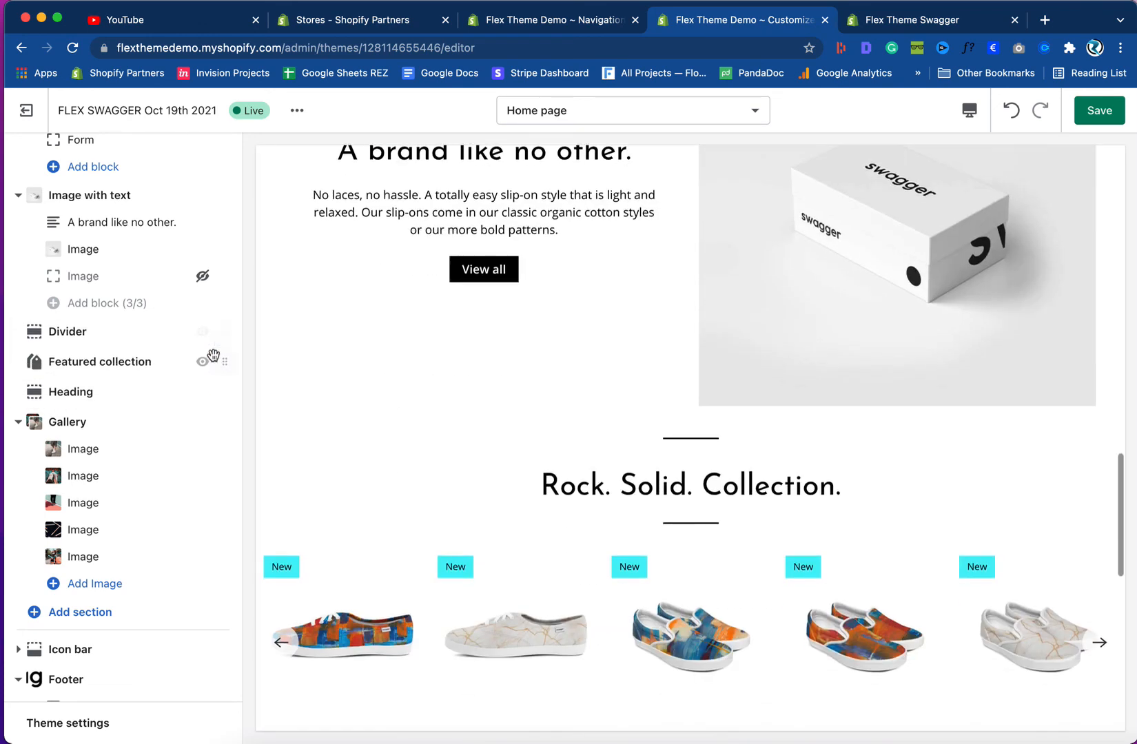
- Set the Divider's line width to 0px and top spacing to 28px, and save
{"action": "left_click", "coordinate": [125, 338]}
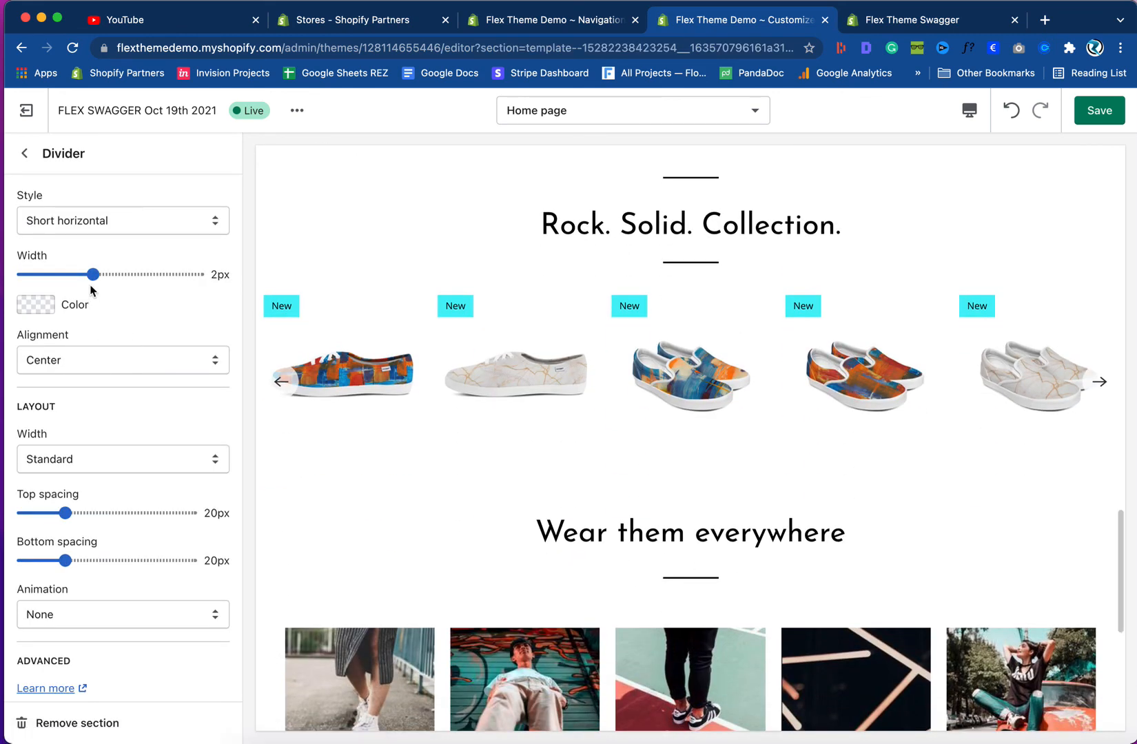
{"action": "left_click_drag", "start_coordinate": [92, 274], "coordinate": [23, 274]}
{"action": "scroll", "coordinate": [424, 522], "scroll_direction": "up", "scroll_amount": 3}
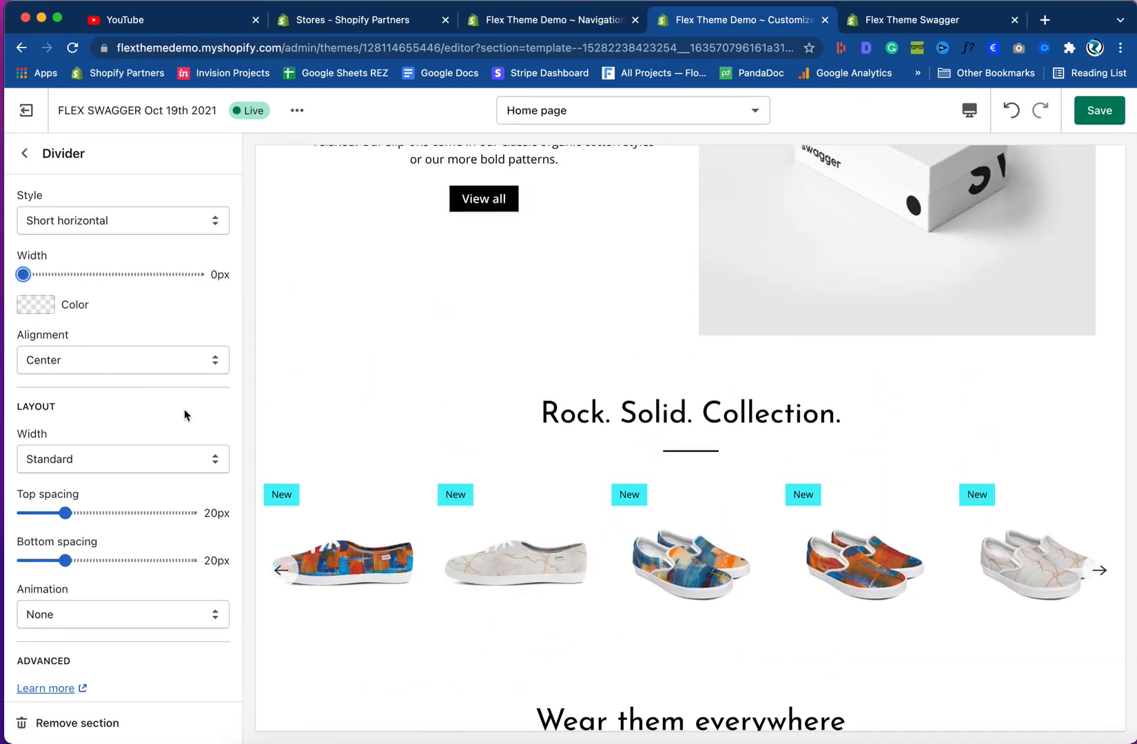
{"action": "left_click_drag", "start_coordinate": [66, 511], "coordinate": [82, 512]}
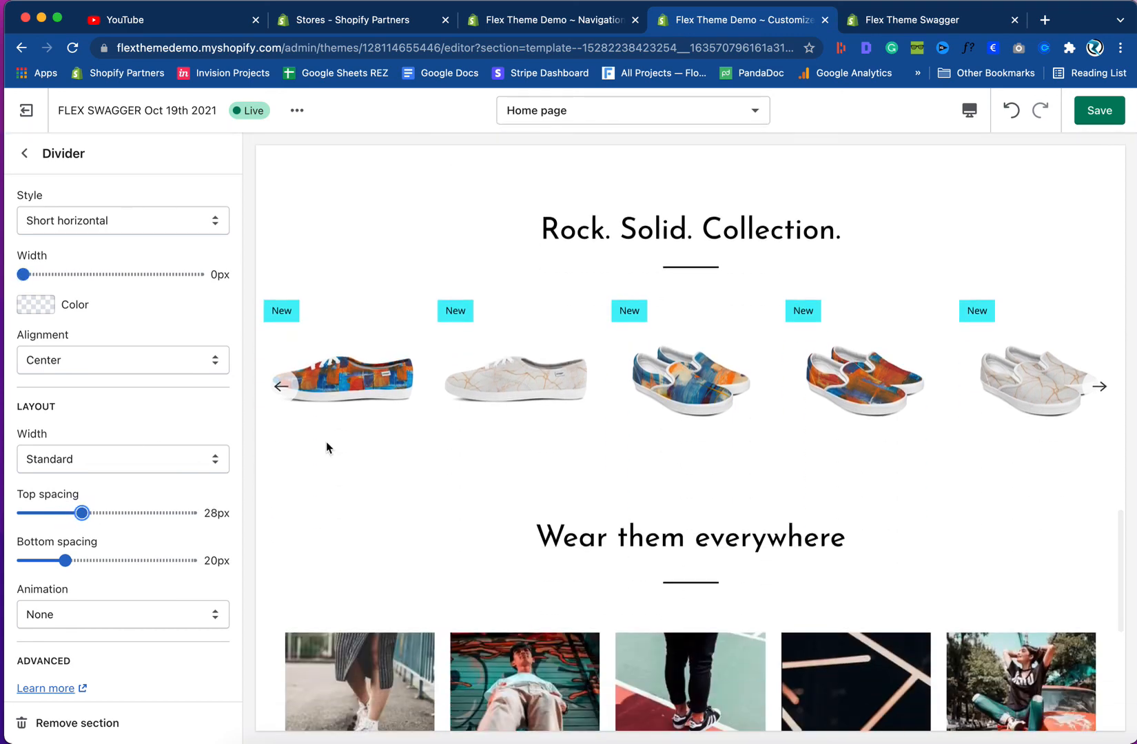
{"action": "scroll", "coordinate": [345, 451], "scroll_direction": "up", "scroll_amount": 2}
{"action": "left_click", "coordinate": [1099, 111]}
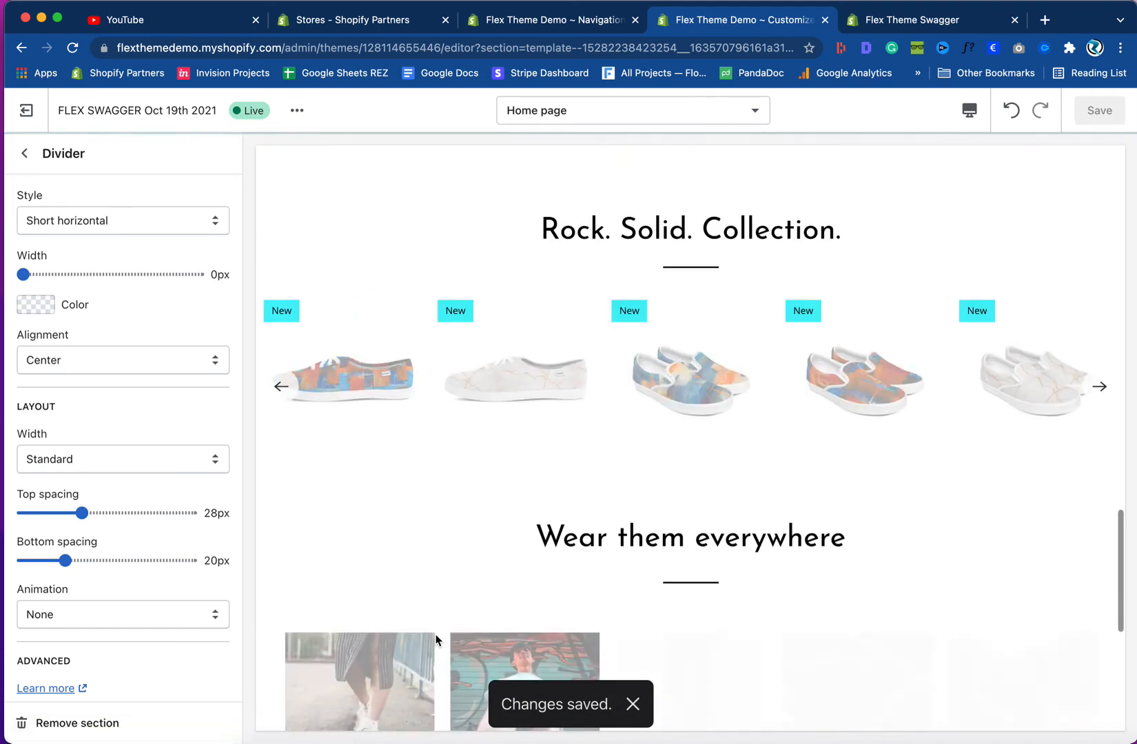
- Bring up the preview size options and review the finished home page, from the featured product down the page and back to the header
{"action": "left_click", "coordinate": [970, 111]}
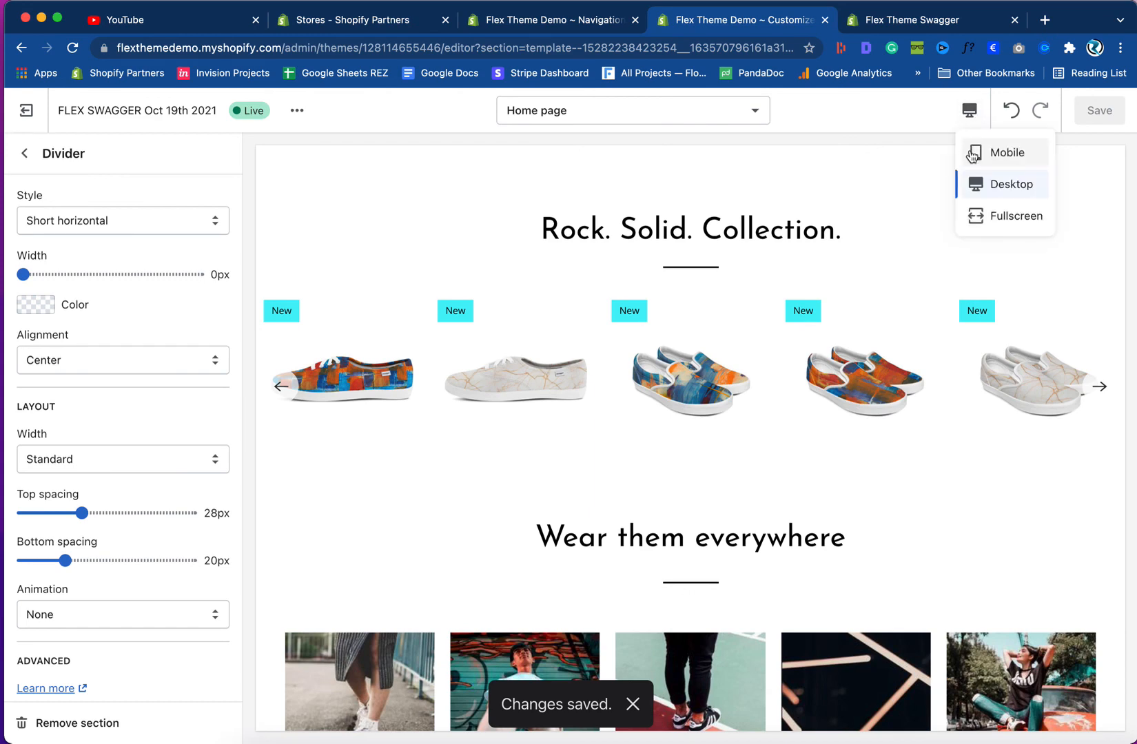
{"action": "left_click", "coordinate": [1006, 152]}
{"action": "scroll", "coordinate": [799, 341], "scroll_direction": "up", "scroll_amount": 15}
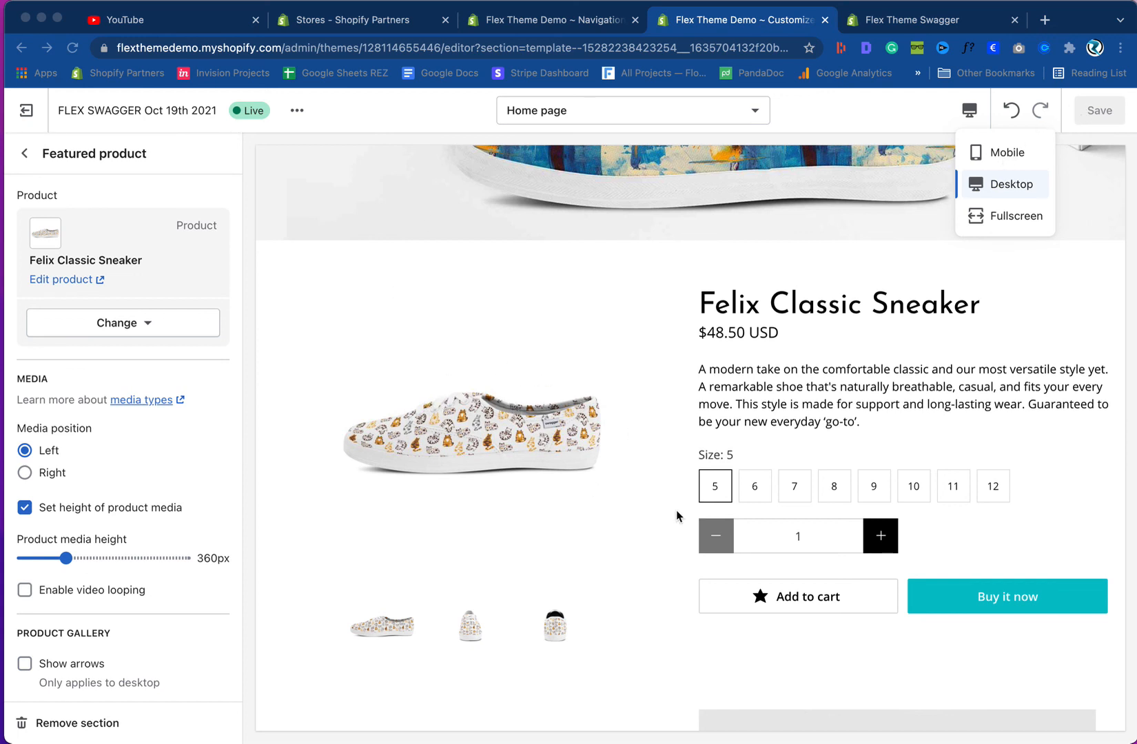
{"action": "scroll", "coordinate": [616, 514], "scroll_direction": "down", "scroll_amount": 15}
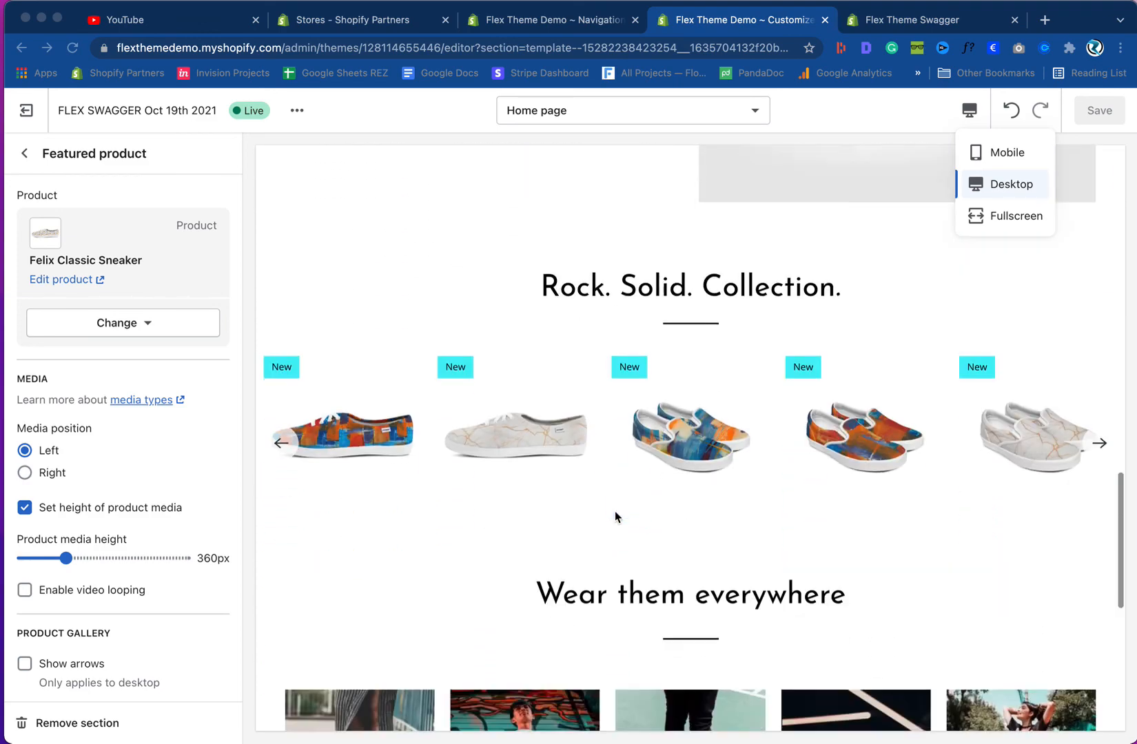
{"action": "scroll", "coordinate": [615, 511], "scroll_direction": "down", "scroll_amount": 10}
{"action": "scroll", "coordinate": [614, 511], "scroll_direction": "up", "scroll_amount": 10}
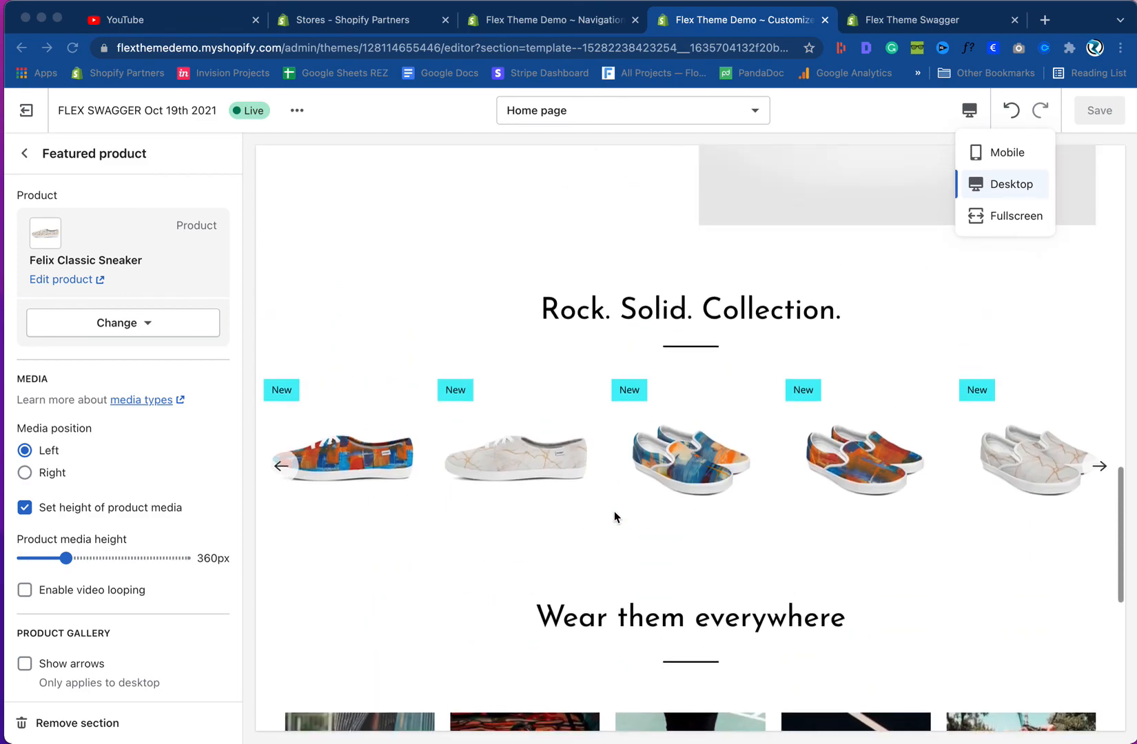
{"action": "scroll", "coordinate": [614, 510], "scroll_direction": "up", "scroll_amount": 15}
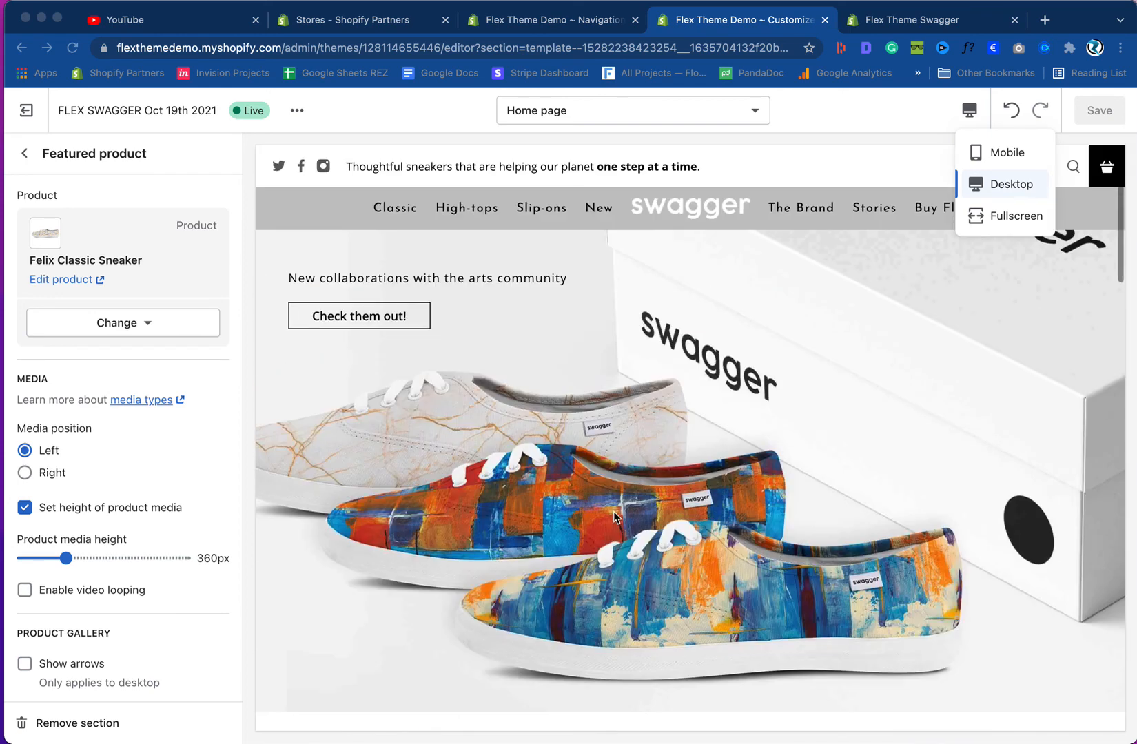
- Switch to the Flex Theme Swagger reference store, open its Classic collection and look over the product grid
{"action": "left_click", "coordinate": [868, 389]}
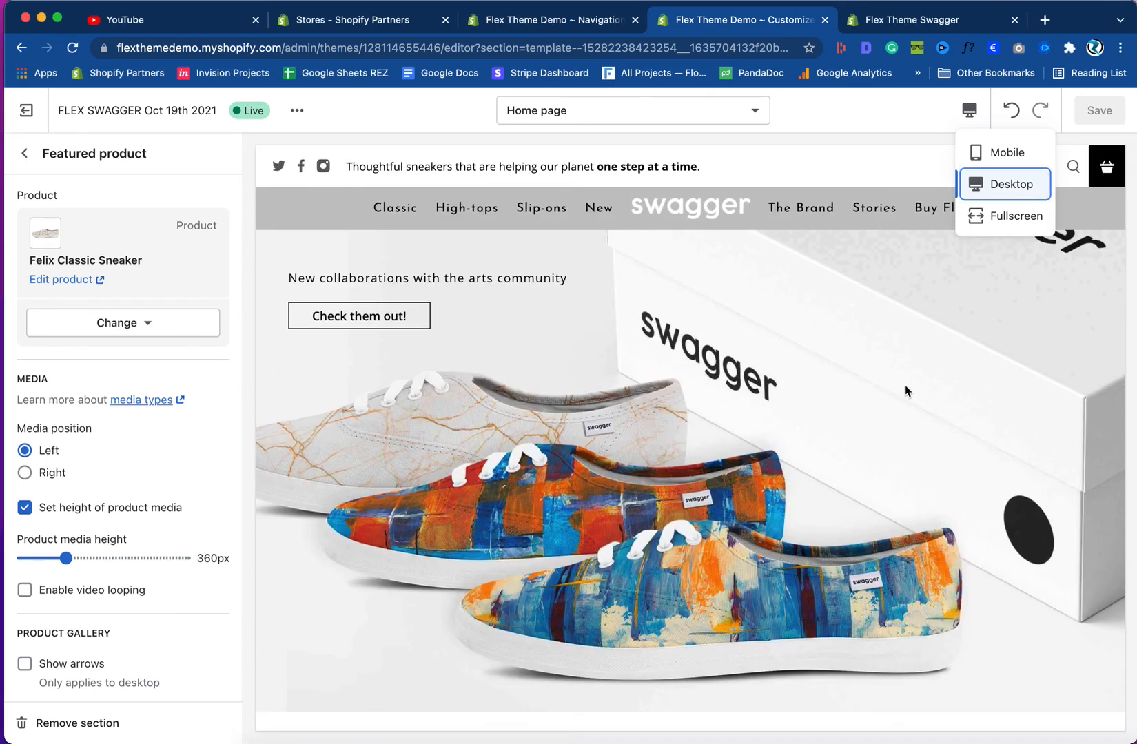
{"action": "left_click", "coordinate": [857, 27]}
{"action": "scroll", "coordinate": [435, 355], "scroll_direction": "up", "scroll_amount": 10}
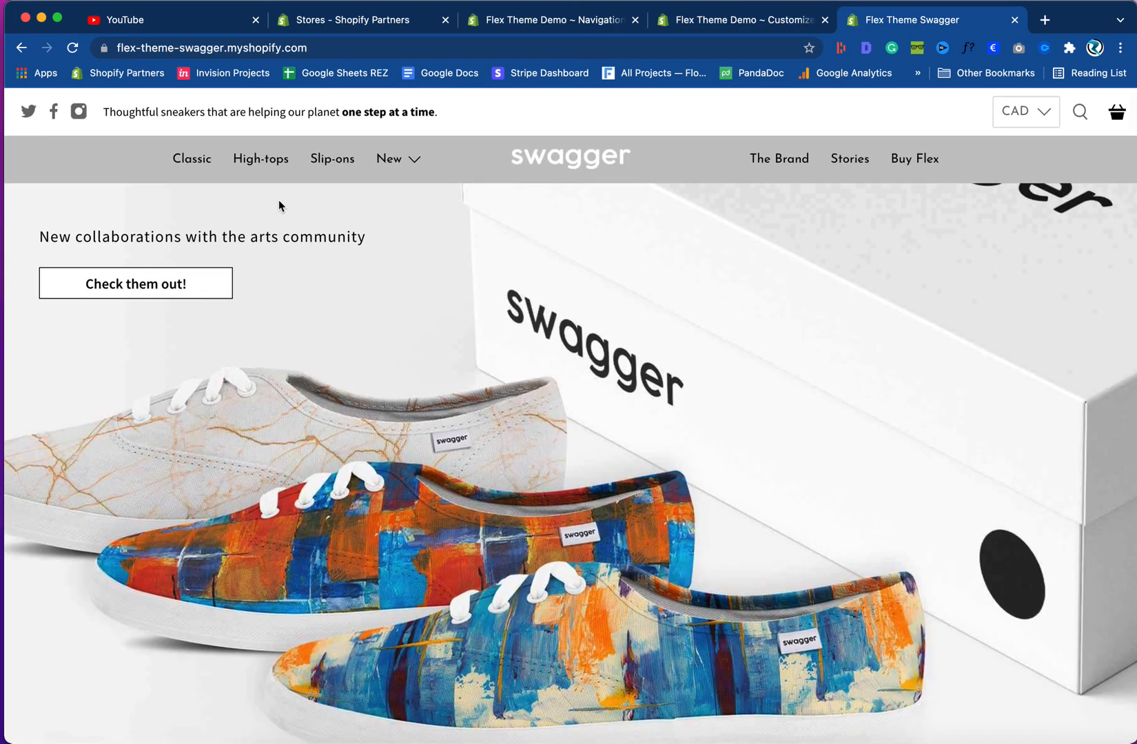
{"action": "left_click", "coordinate": [186, 159]}
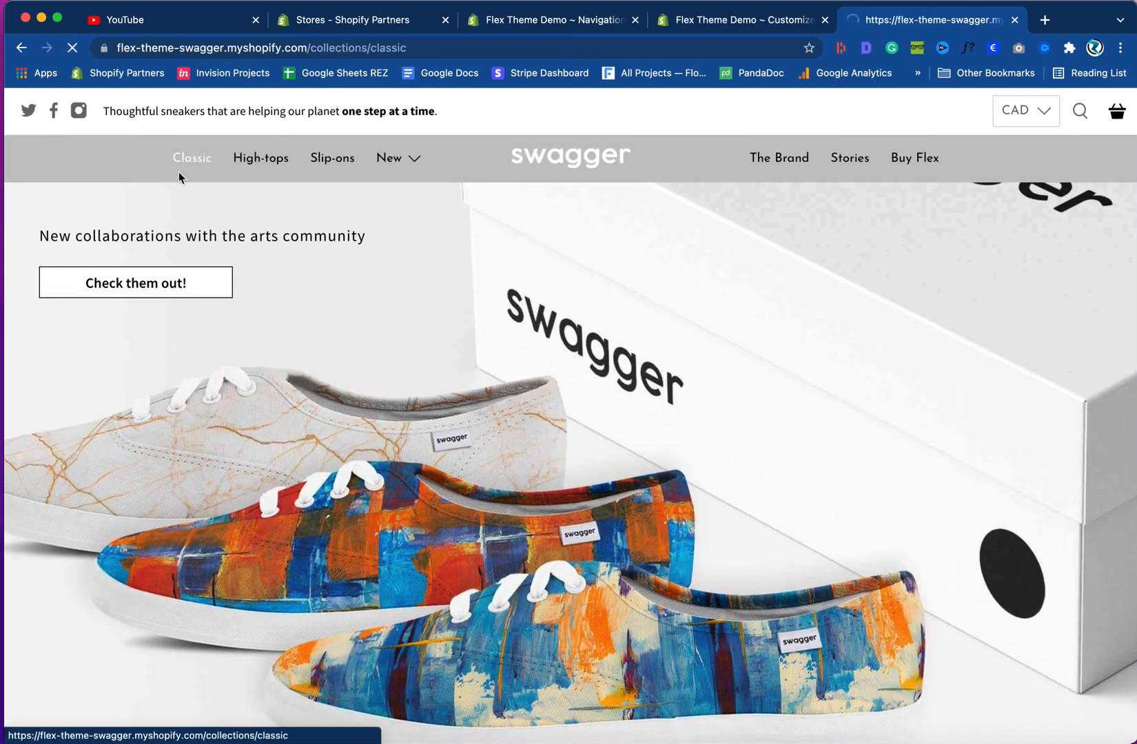
{"action": "scroll", "coordinate": [53, 373], "scroll_direction": "down", "scroll_amount": 15}
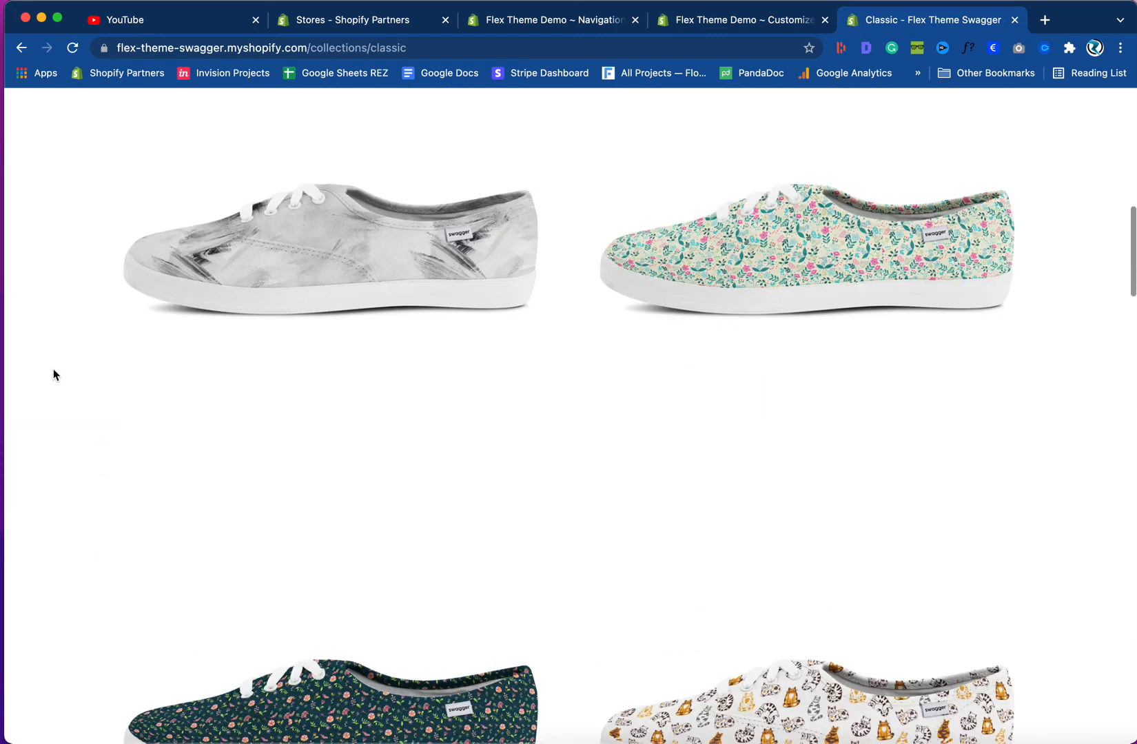
{"action": "scroll", "coordinate": [53, 369], "scroll_direction": "up", "scroll_amount": 12}
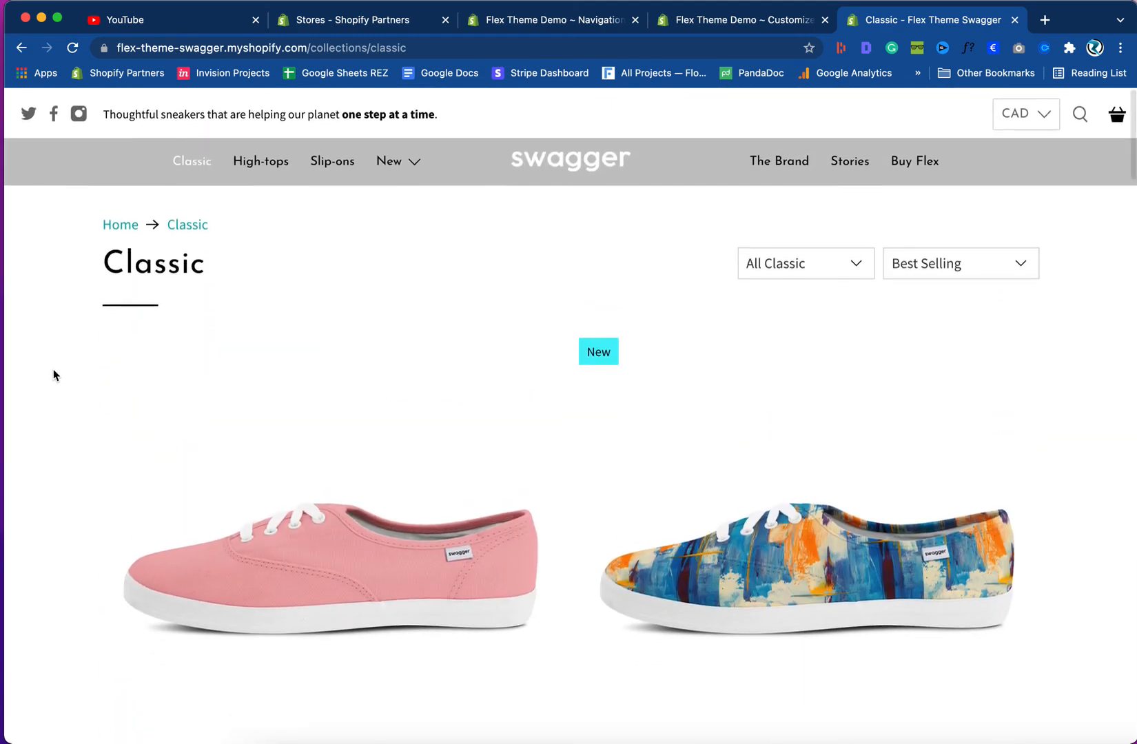
- Open the Pastel Classic Sneaker from the Classic collection and review its product page layout
{"action": "left_click", "coordinate": [206, 487]}
{"action": "scroll", "coordinate": [25, 544], "scroll_direction": "down", "scroll_amount": 3}
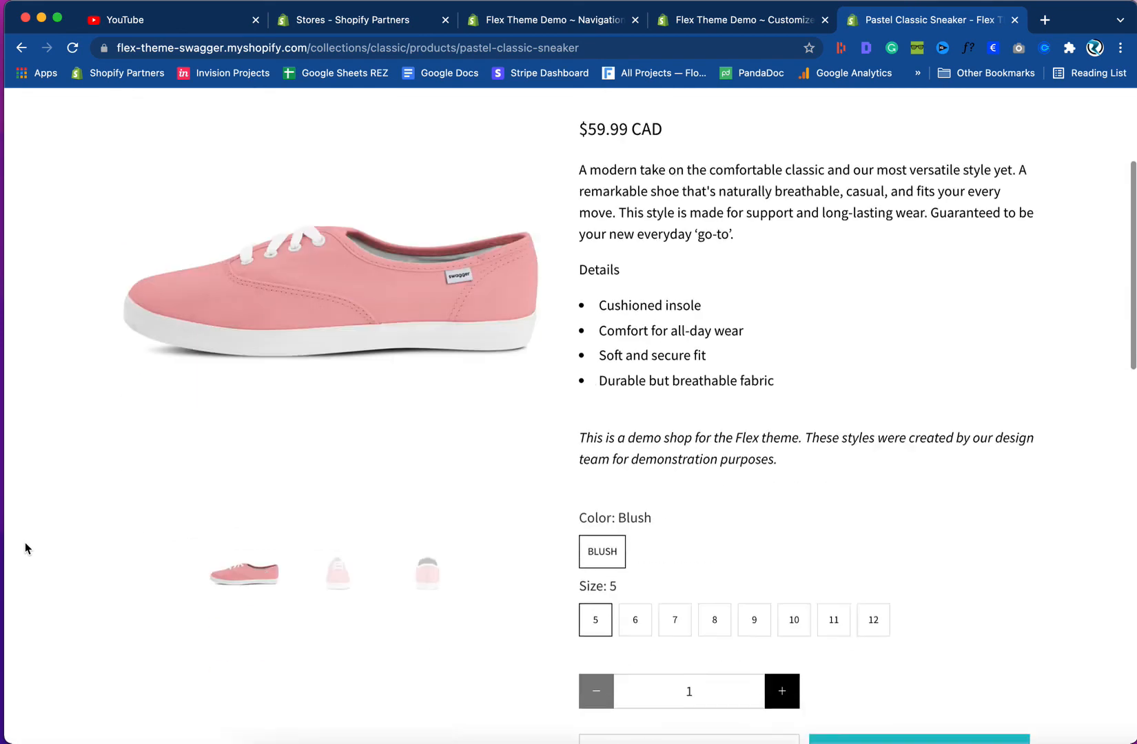
{"action": "scroll", "coordinate": [25, 543], "scroll_direction": "down", "scroll_amount": 8}
{"action": "scroll", "coordinate": [25, 543], "scroll_direction": "up", "scroll_amount": 12}
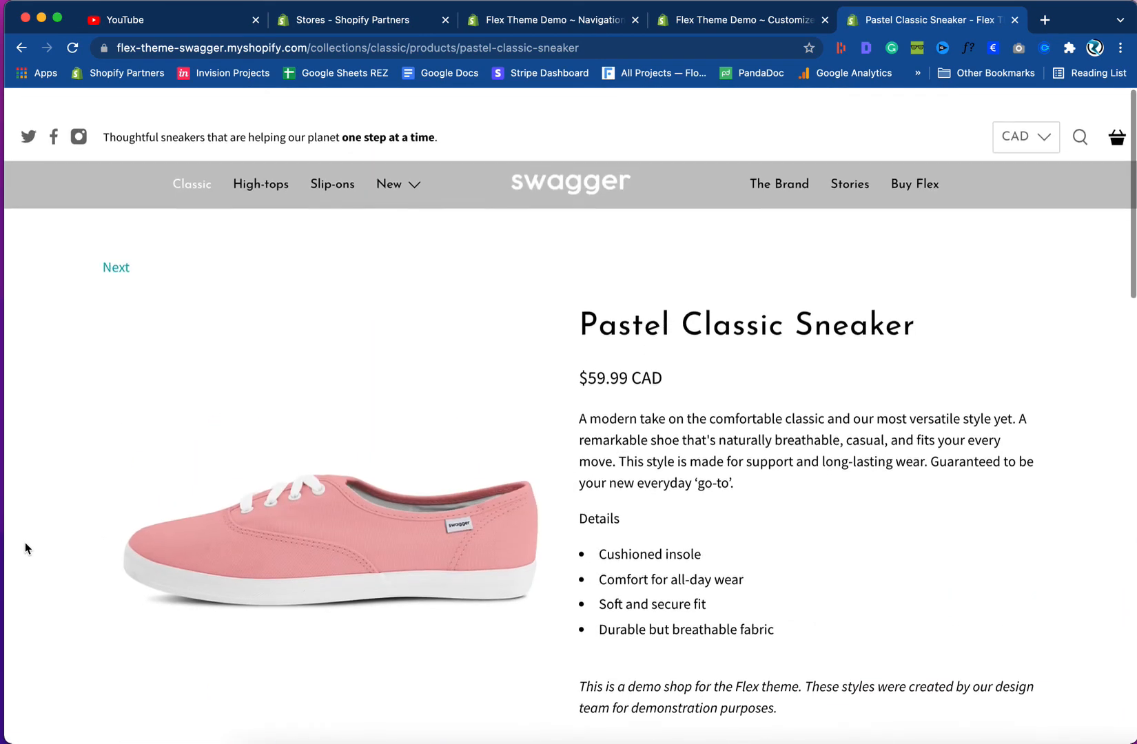